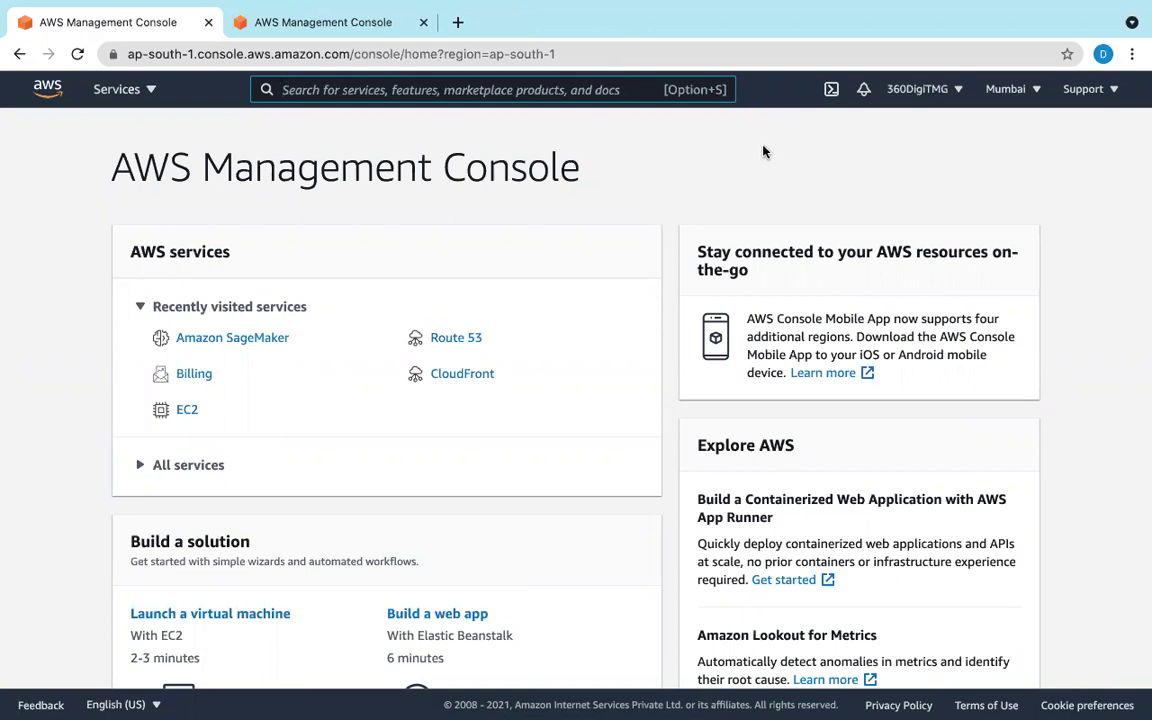
Step: Open Route 53 from the recently visited services on the console home page
{"action": "mouse_move", "coordinate": [640, 12]}
{"action": "left_click", "coordinate": [446, 338]}
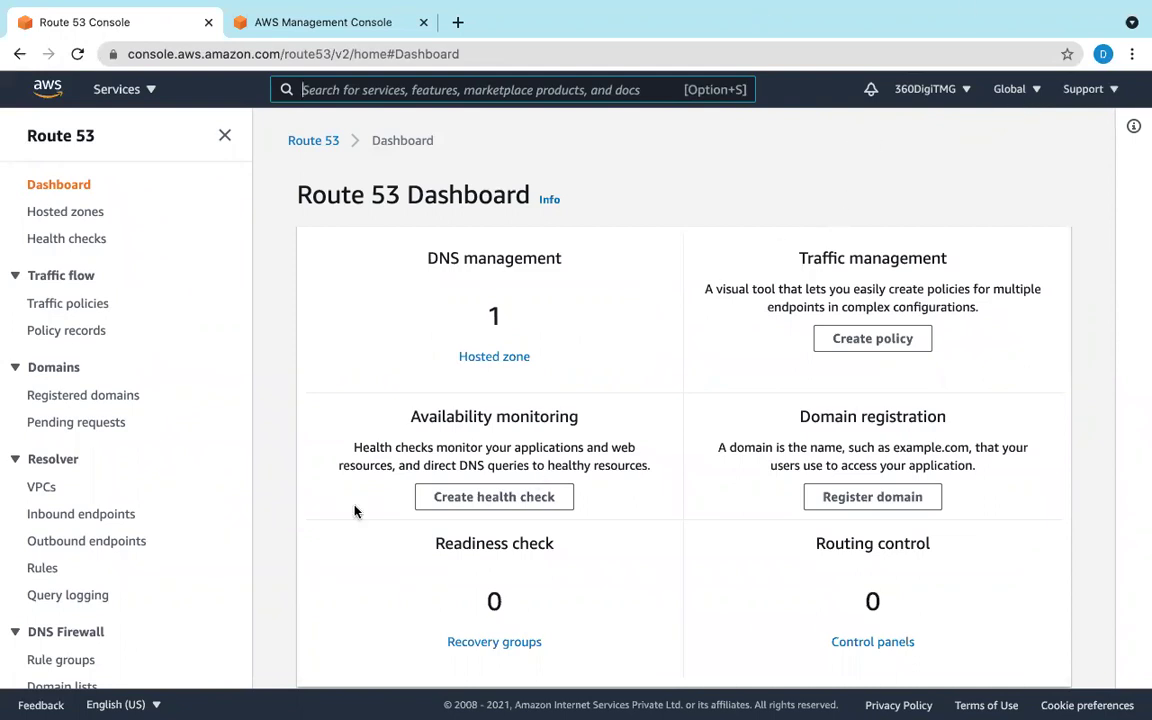
Step: Go to the srijacloudtutorials.net hosted zone and start creating a new record
{"action": "left_click", "coordinate": [490, 358]}
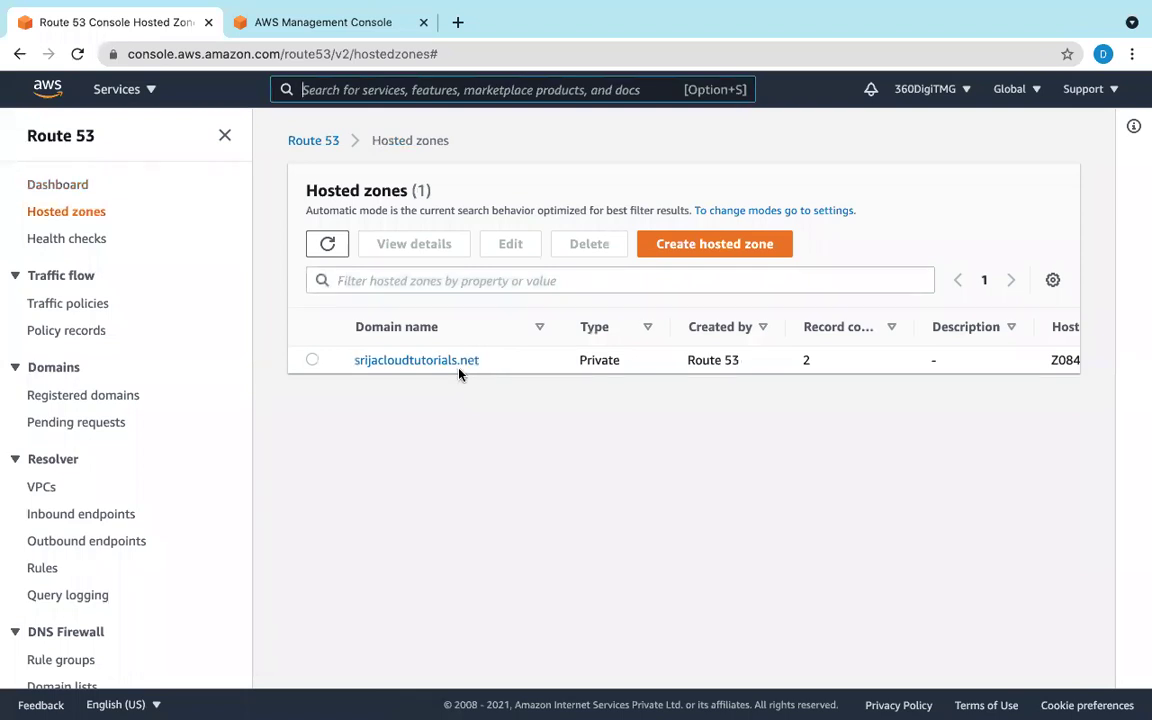
{"action": "left_click", "coordinate": [437, 371]}
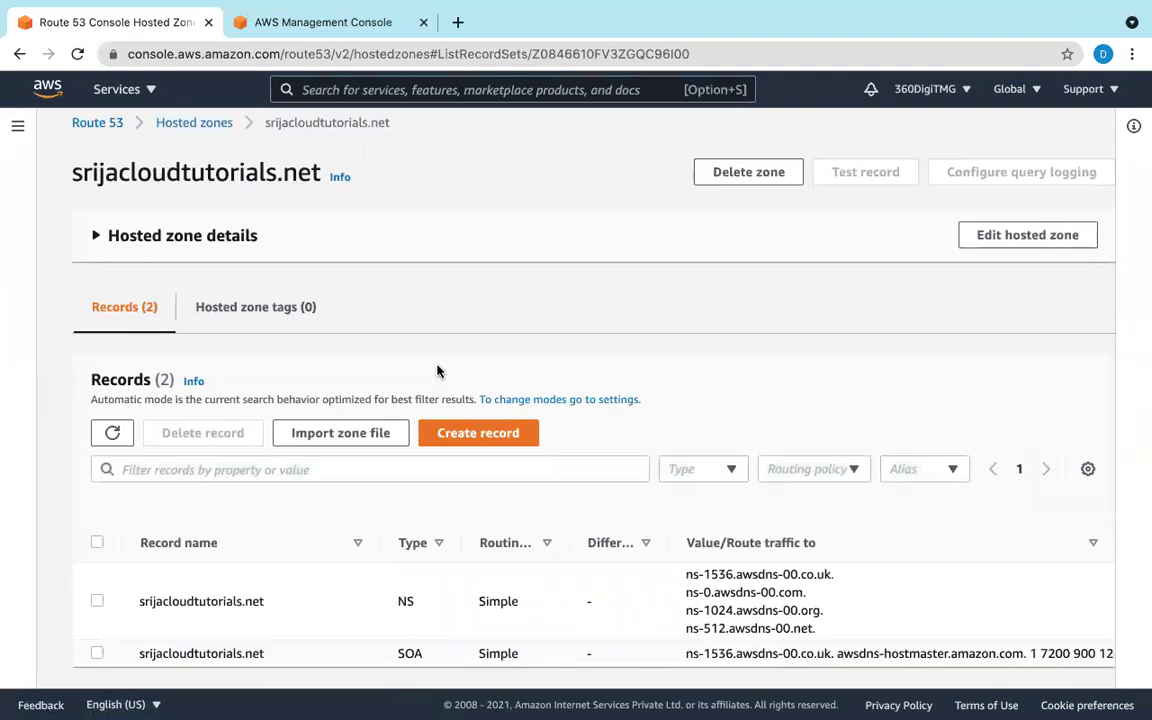
{"action": "scroll", "coordinate": [368, 566], "scroll_direction": "down", "scroll_amount": 1}
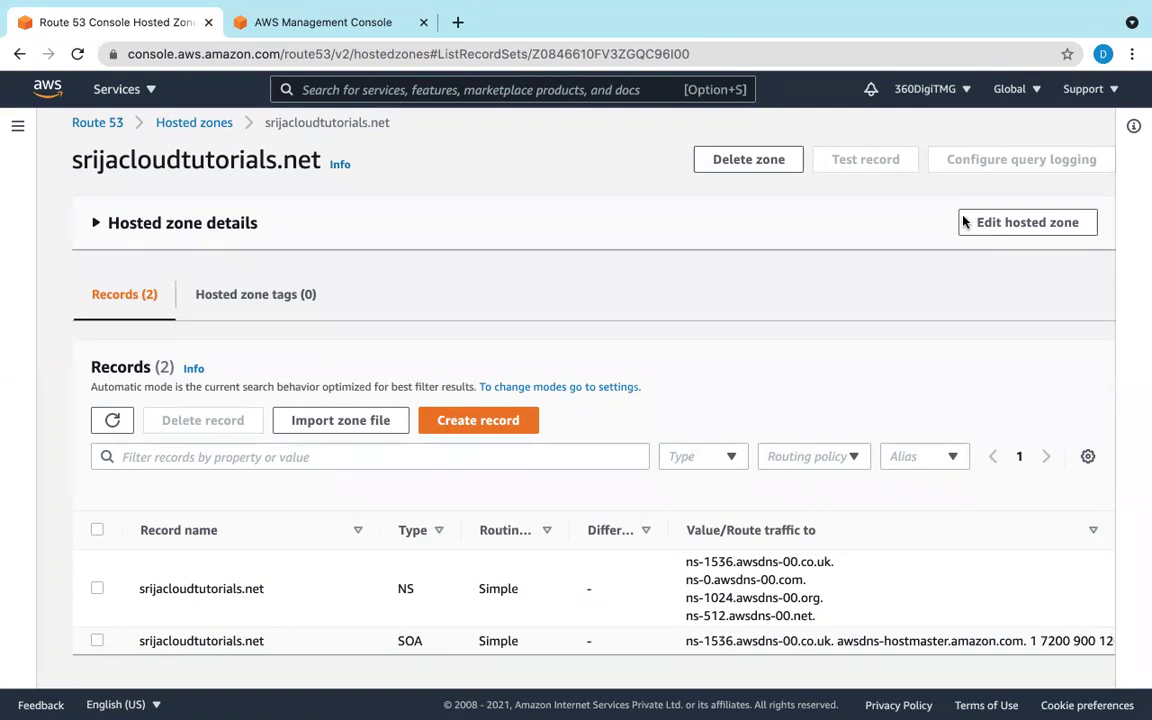
{"action": "left_click", "coordinate": [505, 423]}
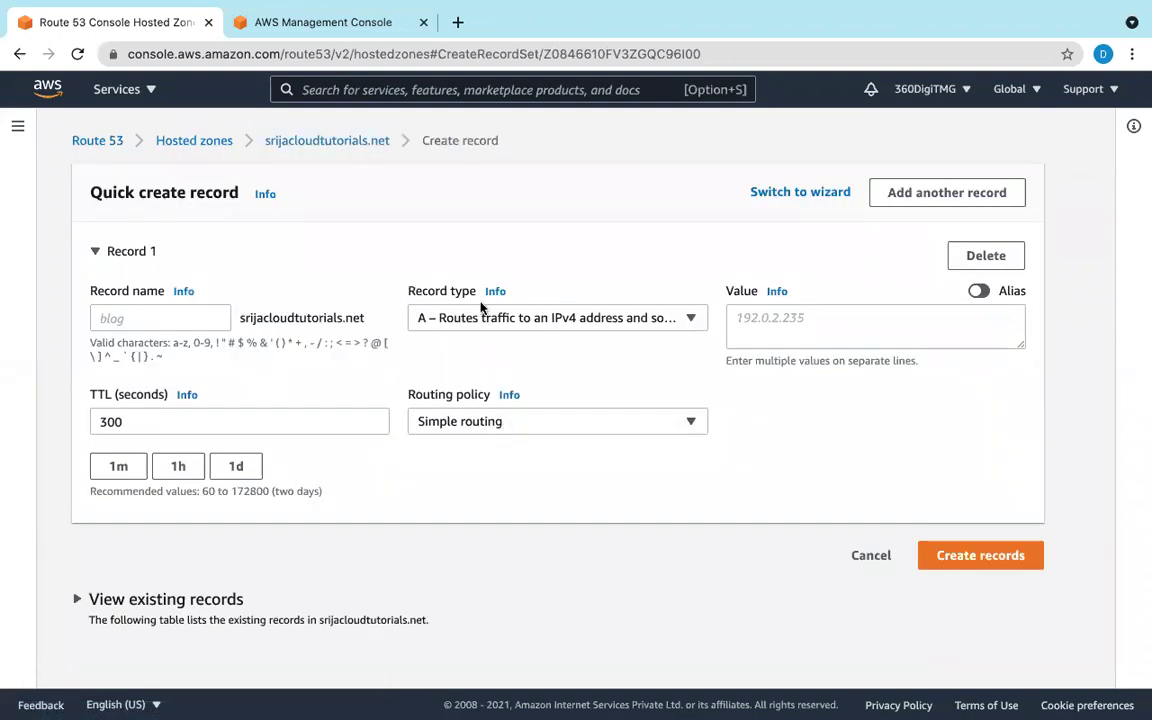
Step: Name the new record 'www' and view the routing policy options
{"action": "left_click", "coordinate": [171, 326]}
{"action": "type", "text": "www"}
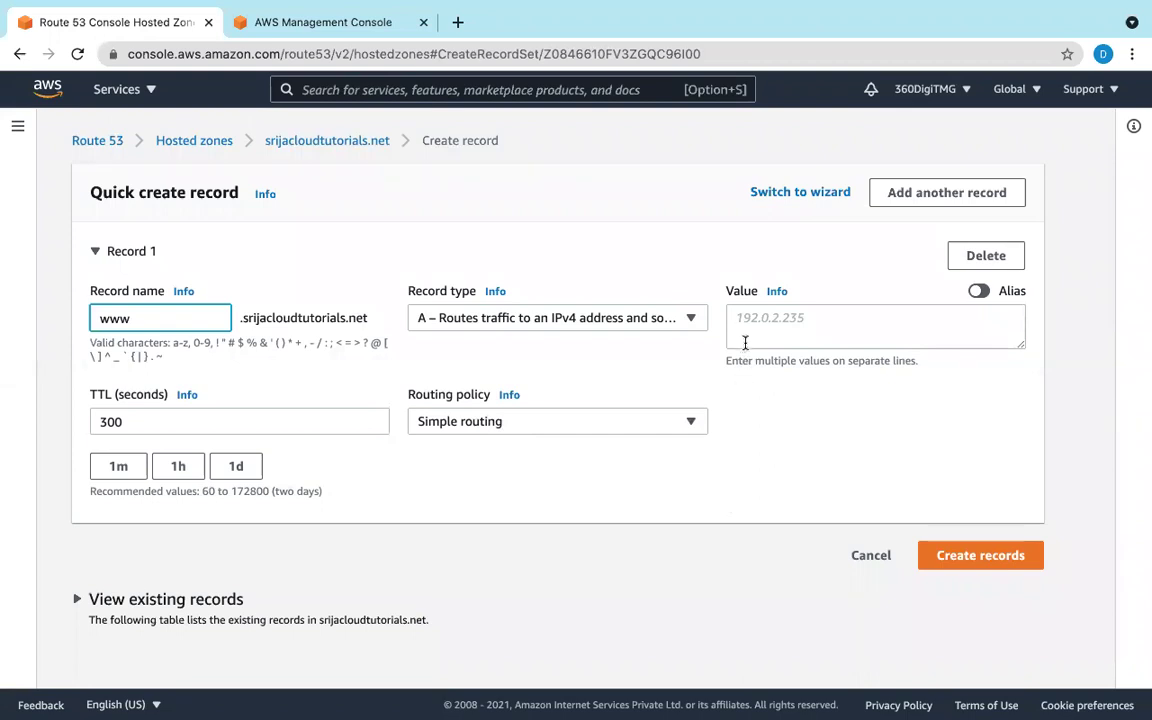
{"action": "left_click", "coordinate": [699, 420]}
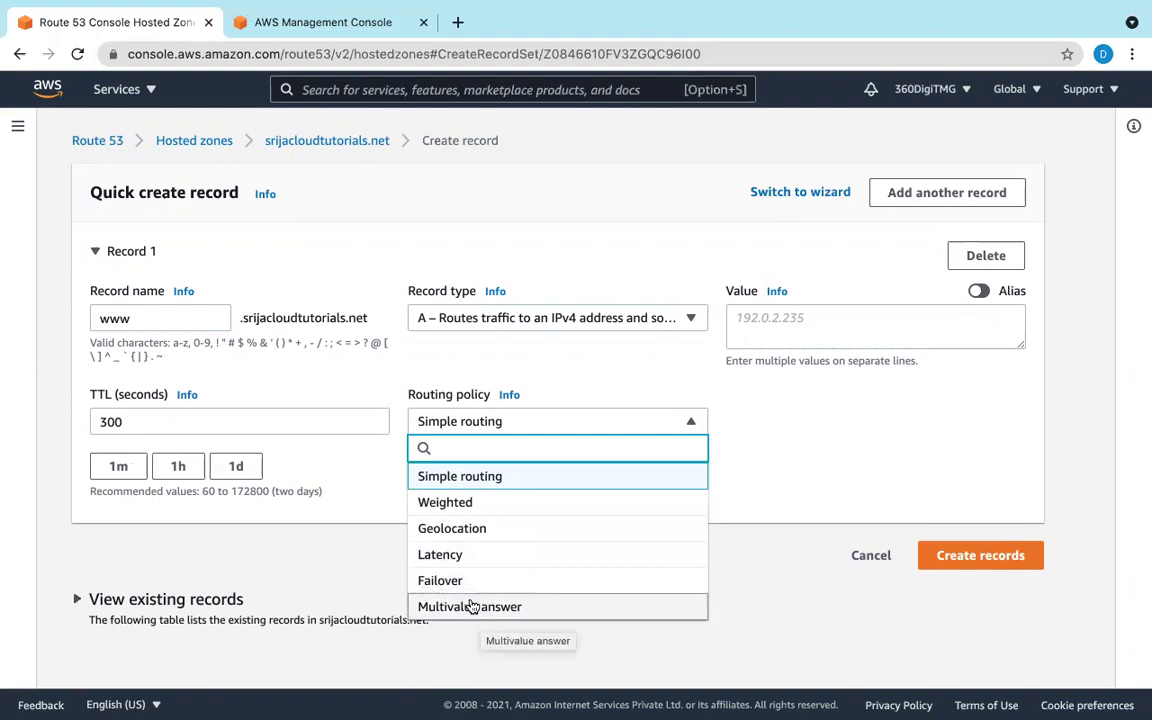
Step: Switch the www record to Geolocation routing and change its TTL from 300 to 60
{"action": "left_click", "coordinate": [457, 537]}
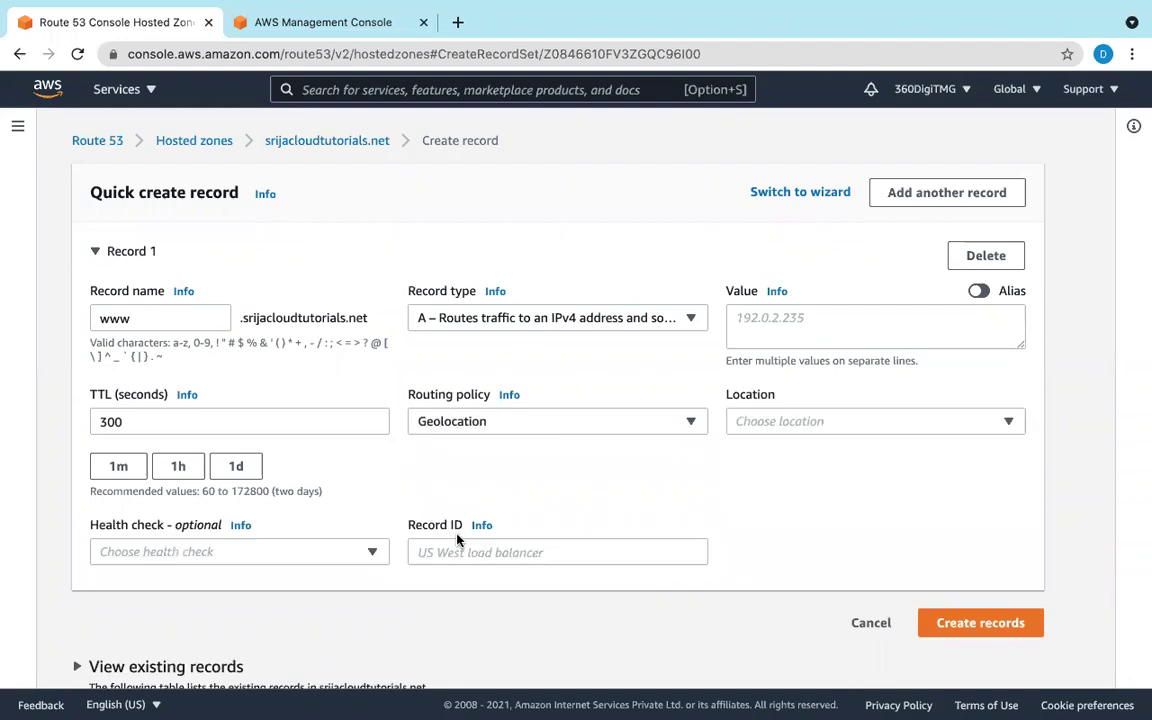
{"action": "left_click", "coordinate": [291, 430]}
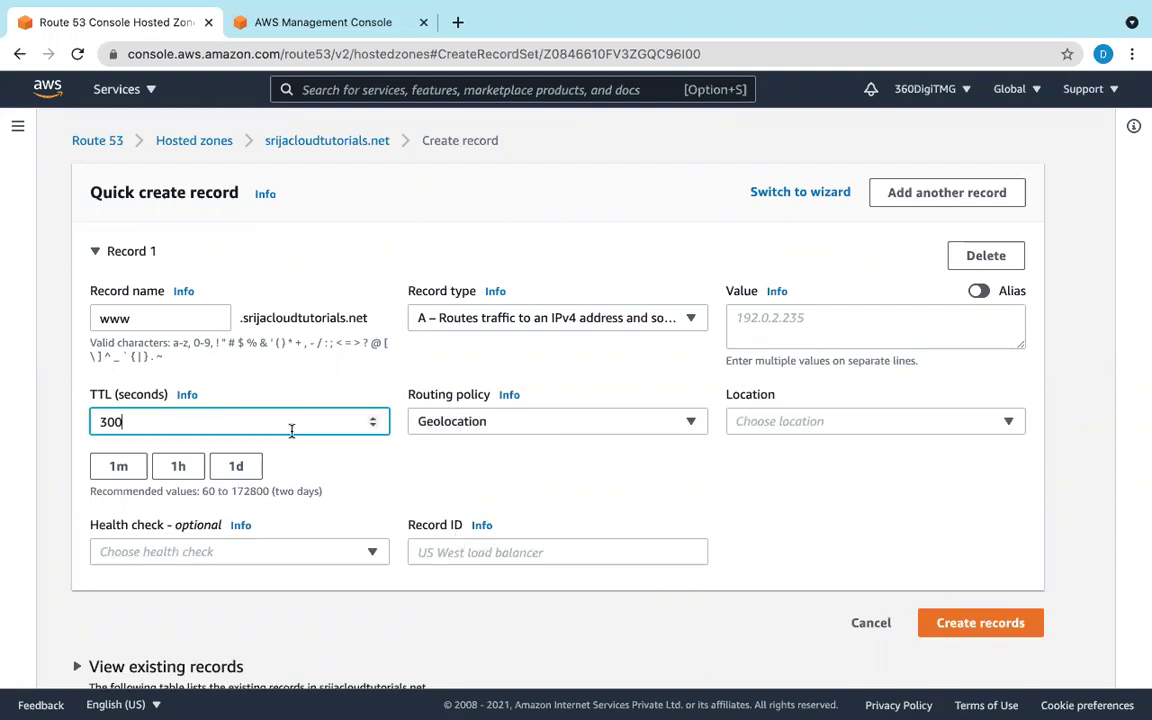
{"action": "key", "text": "BackSpace"}
{"action": "key", "text": "BackSpace"}
{"action": "key", "text": "BackSpace"}
{"action": "type", "text": "60"}
{"action": "scroll", "coordinate": [686, 504], "scroll_direction": "up", "scroll_amount": 1}
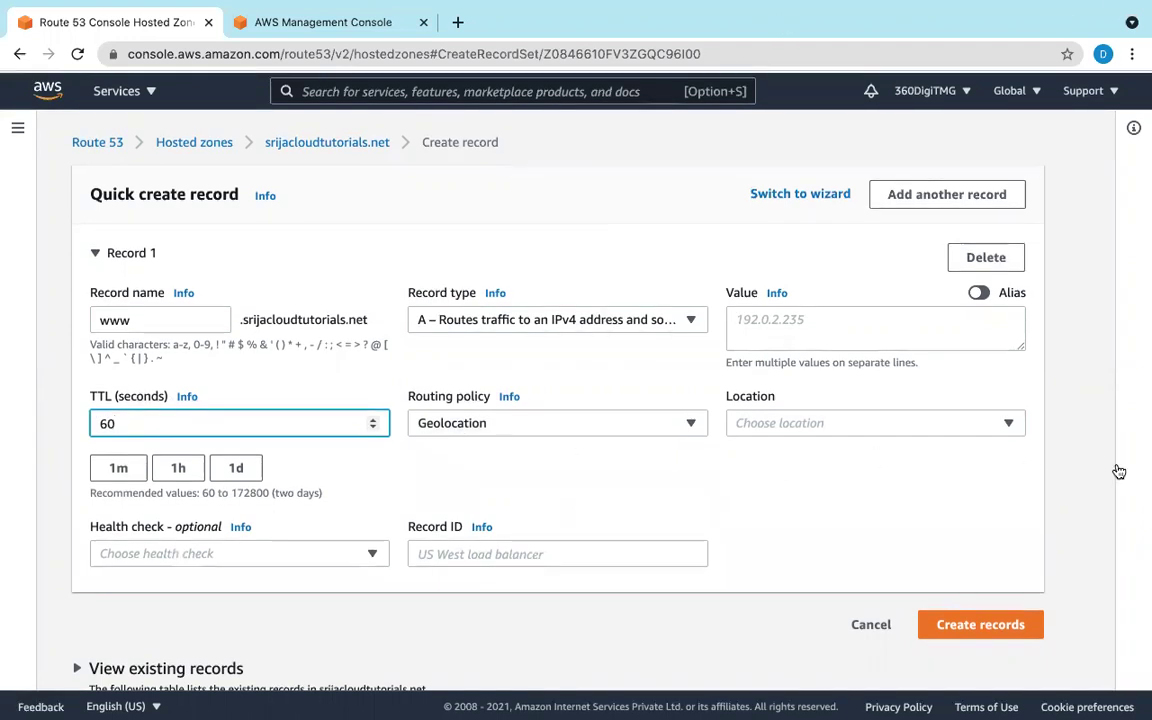
Step: Search the Location list and choose India as the record's location
{"action": "left_click", "coordinate": [1010, 426]}
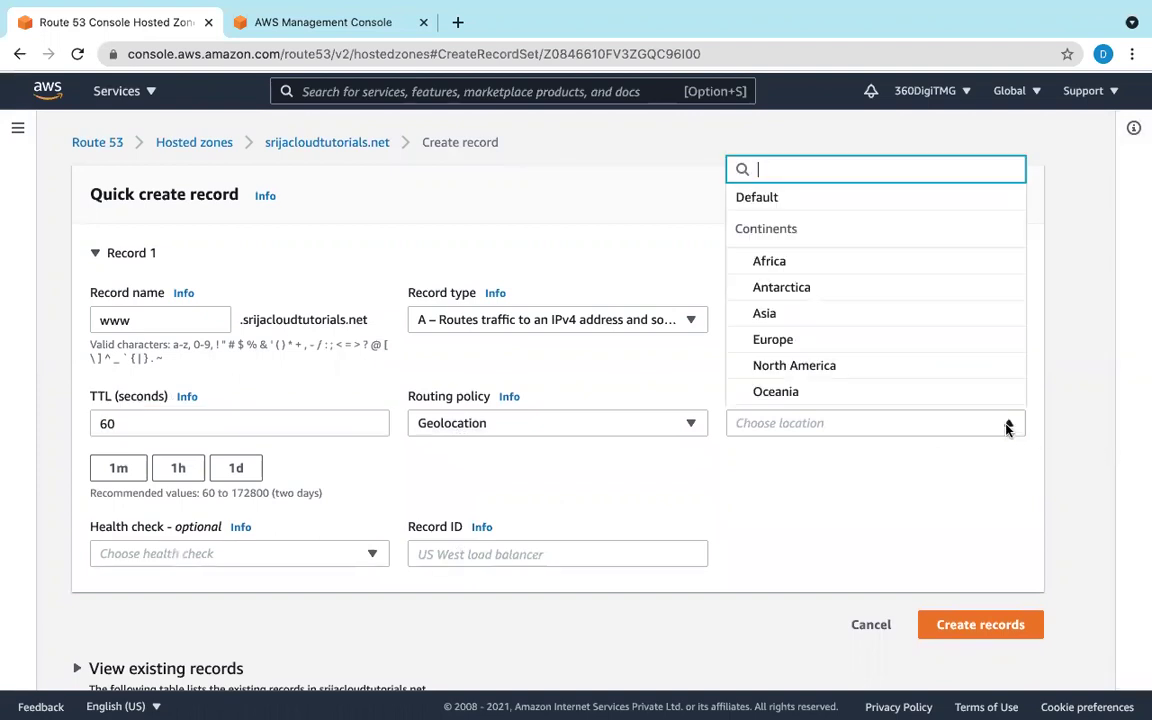
{"action": "scroll", "coordinate": [821, 338], "scroll_direction": "down", "scroll_amount": 3}
{"action": "scroll", "coordinate": [821, 340], "scroll_direction": "down", "scroll_amount": 5}
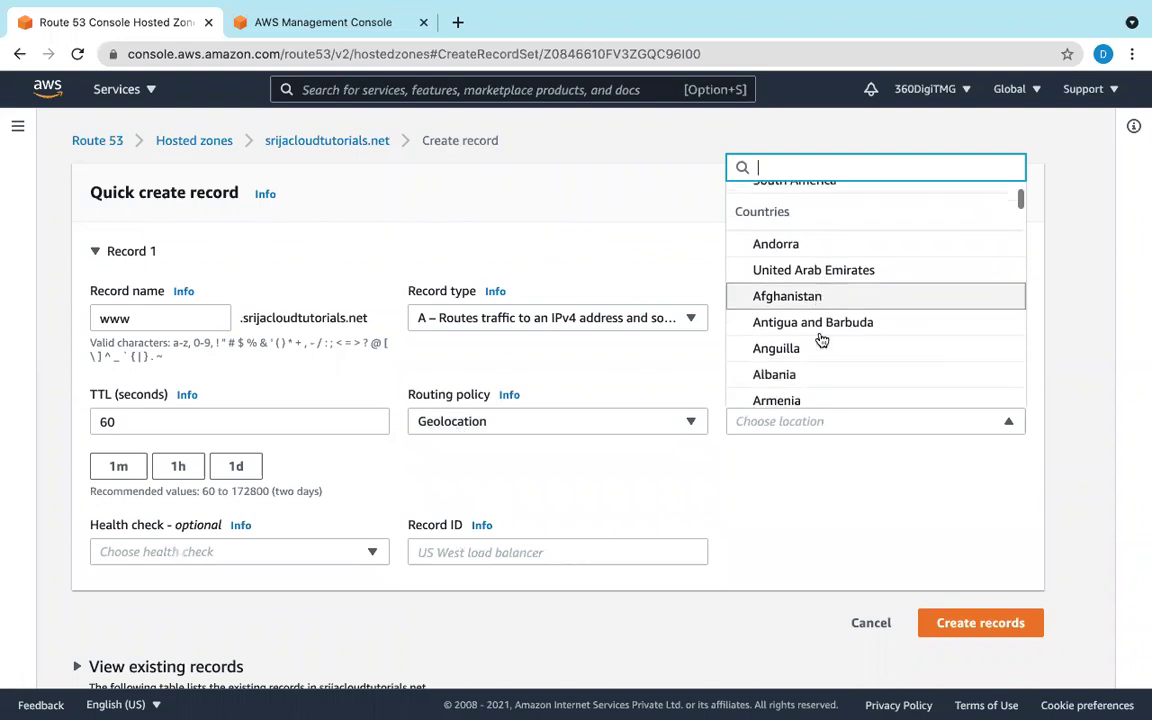
{"action": "scroll", "coordinate": [821, 341], "scroll_direction": "down", "scroll_amount": 5}
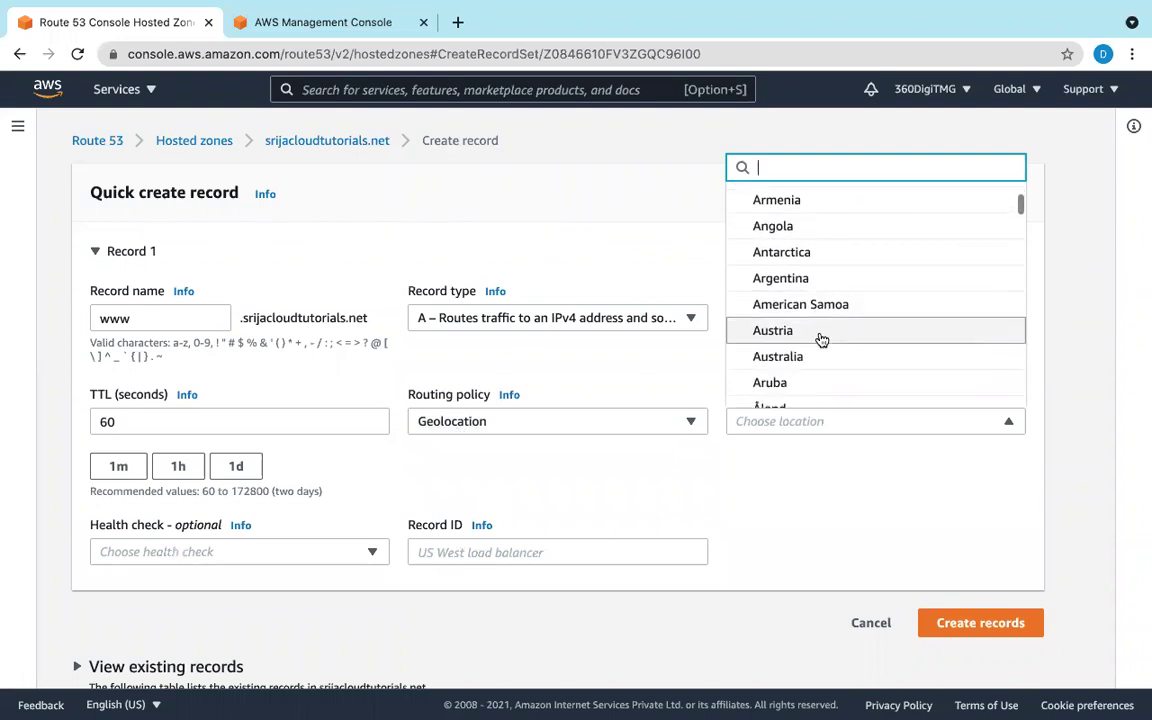
{"action": "scroll", "coordinate": [821, 341], "scroll_direction": "down", "scroll_amount": 2}
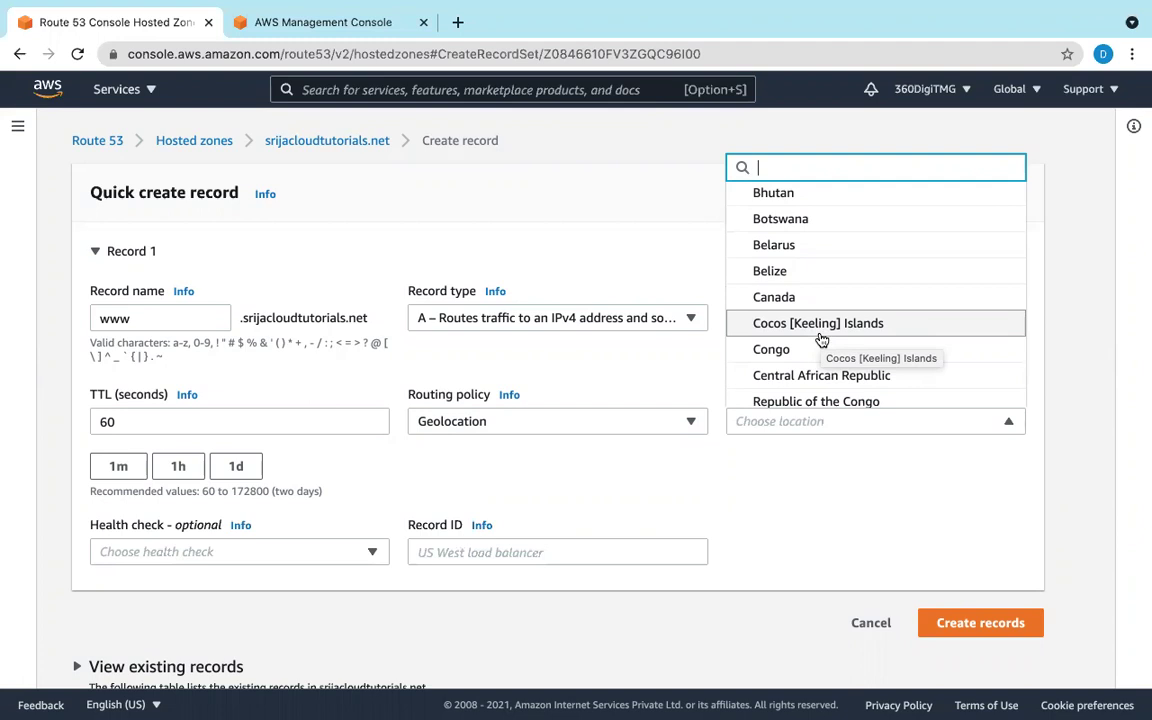
{"action": "scroll", "coordinate": [821, 341], "scroll_direction": "up", "scroll_amount": 5}
{"action": "scroll", "coordinate": [821, 341], "scroll_direction": "up", "scroll_amount": 2}
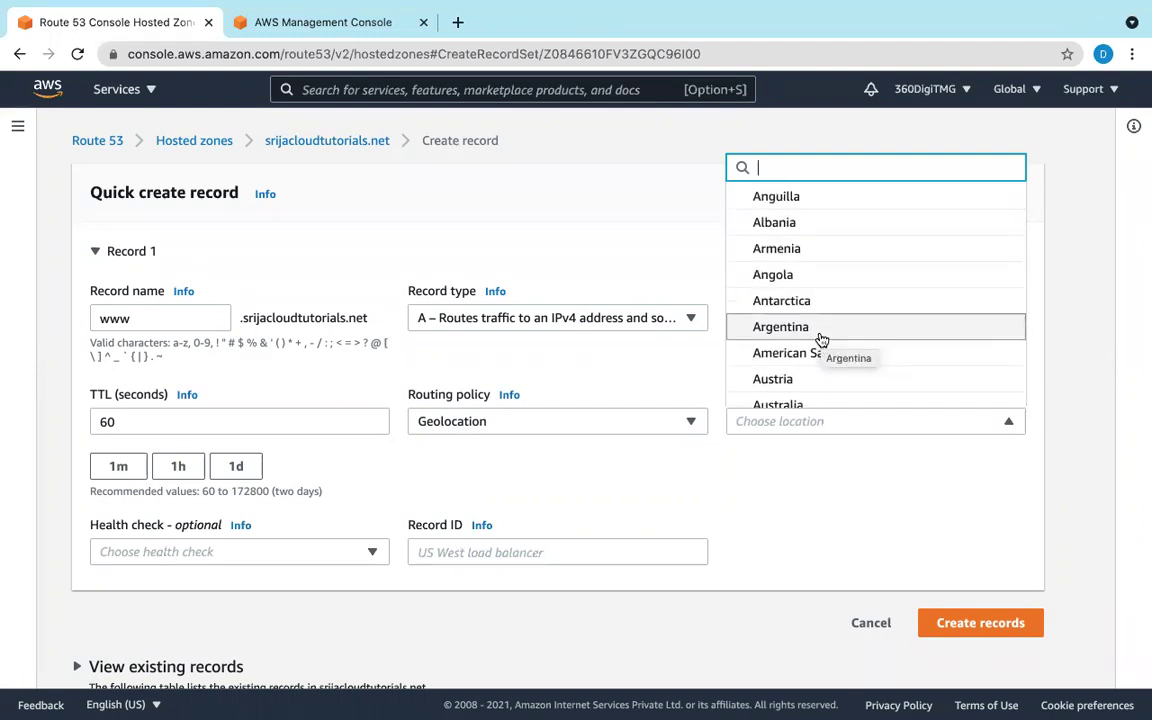
{"action": "type", "text": "i"}
{"action": "scroll", "coordinate": [821, 341], "scroll_direction": "down", "scroll_amount": 5}
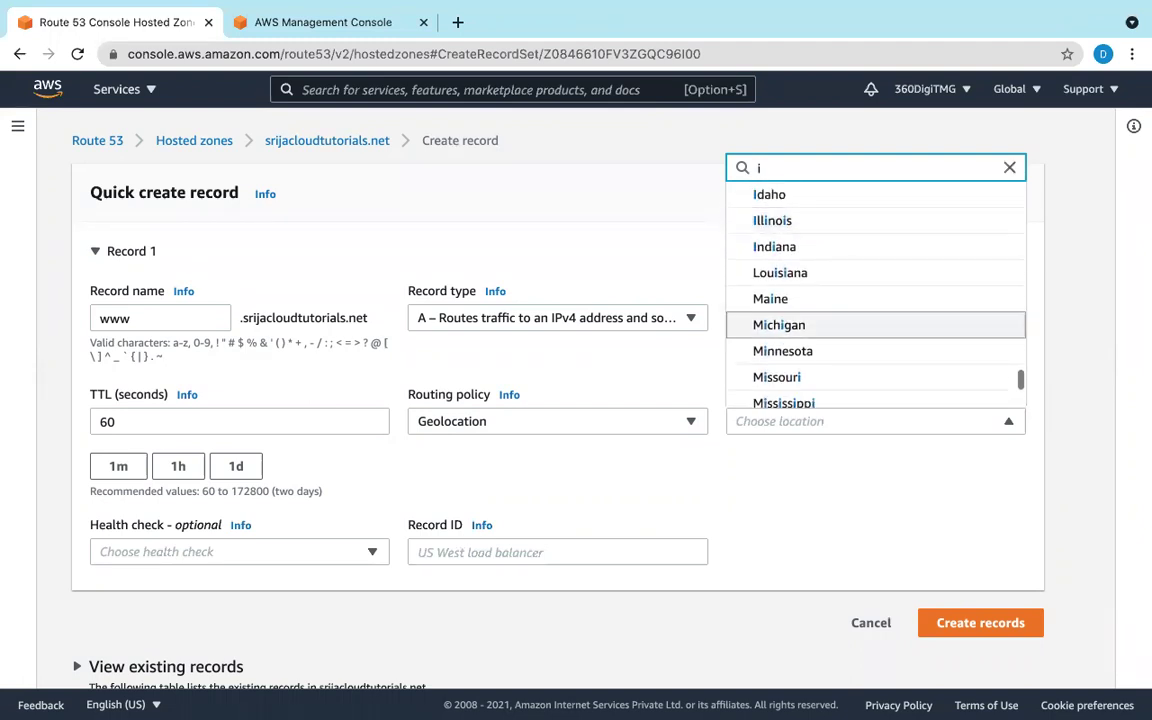
{"action": "scroll", "coordinate": [821, 341], "scroll_direction": "down", "scroll_amount": 4}
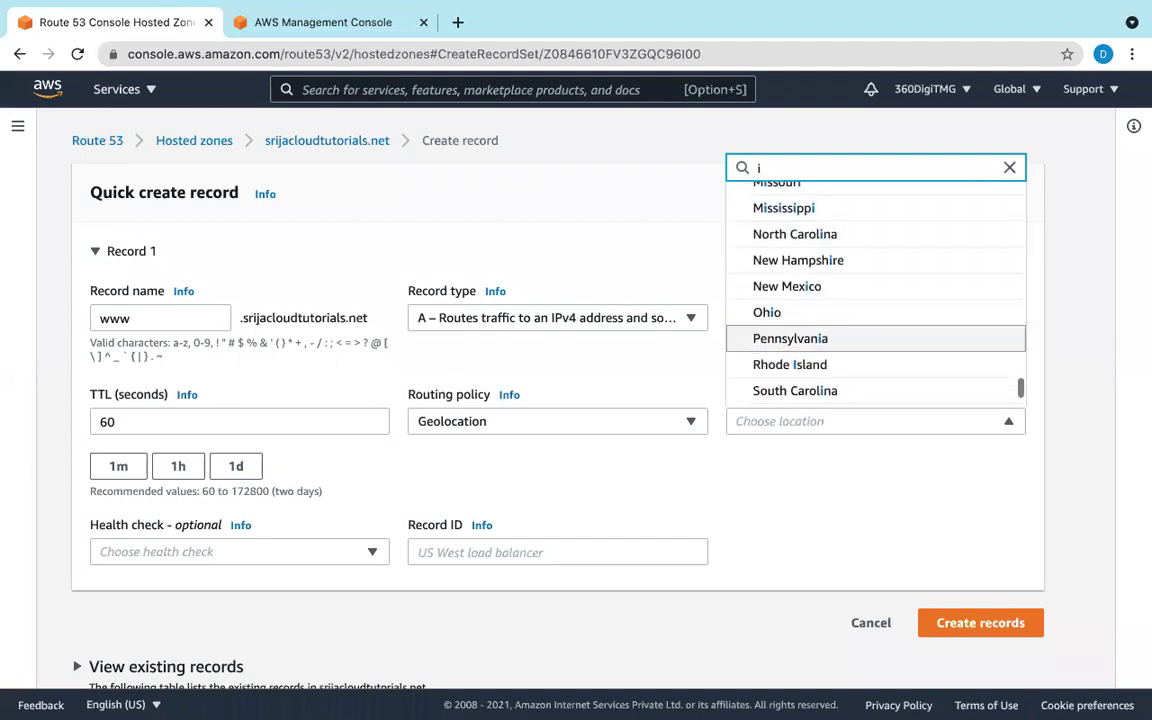
{"action": "scroll", "coordinate": [818, 337], "scroll_direction": "down", "scroll_amount": 2}
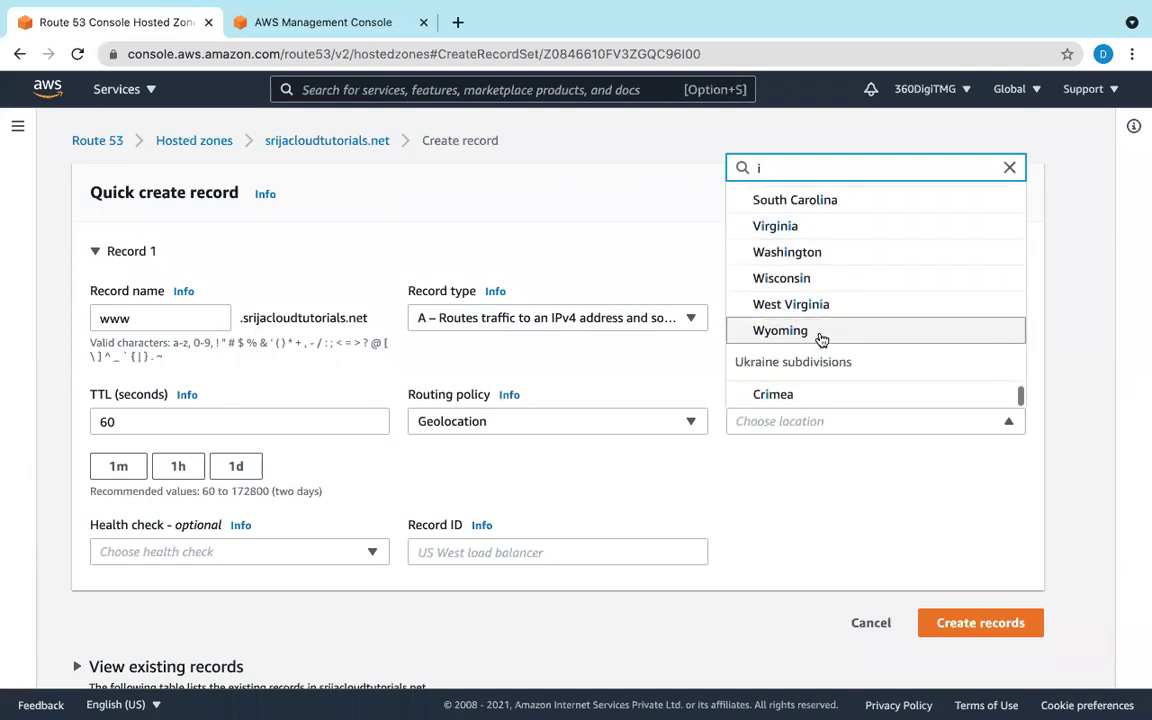
{"action": "scroll", "coordinate": [820, 340], "scroll_direction": "up", "scroll_amount": 3}
{"action": "scroll", "coordinate": [821, 340], "scroll_direction": "up", "scroll_amount": 3}
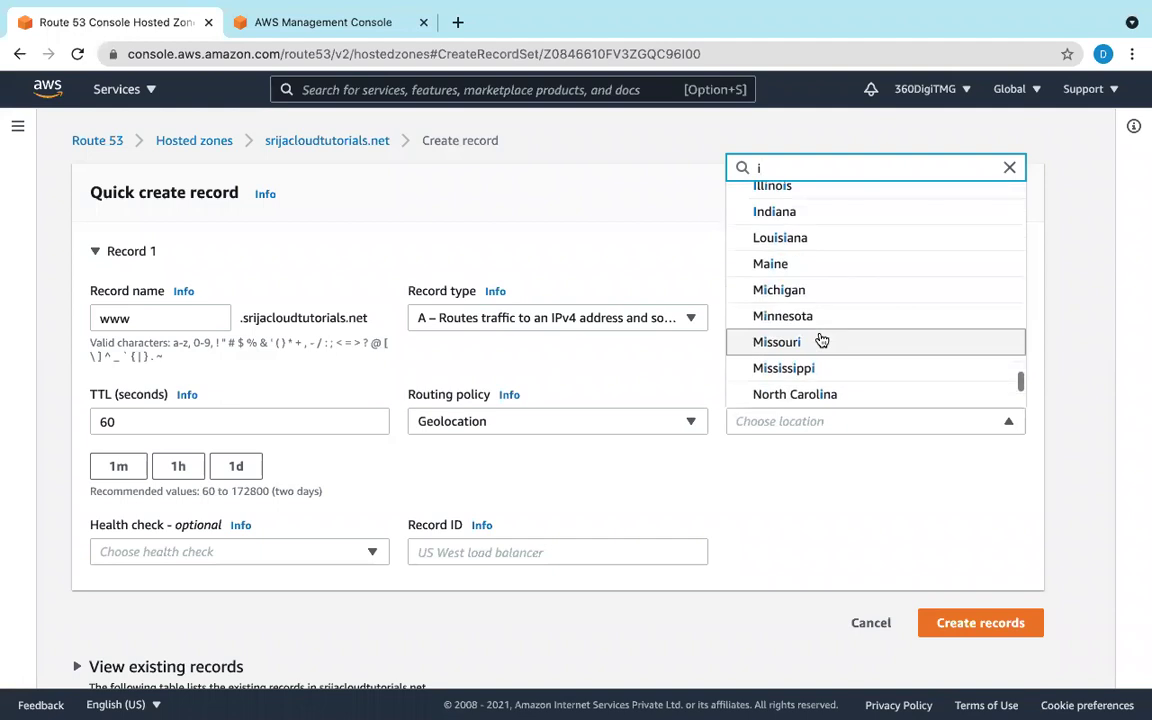
{"action": "scroll", "coordinate": [821, 340], "scroll_direction": "up", "scroll_amount": 1}
{"action": "scroll", "coordinate": [819, 338], "scroll_direction": "up", "scroll_amount": 2}
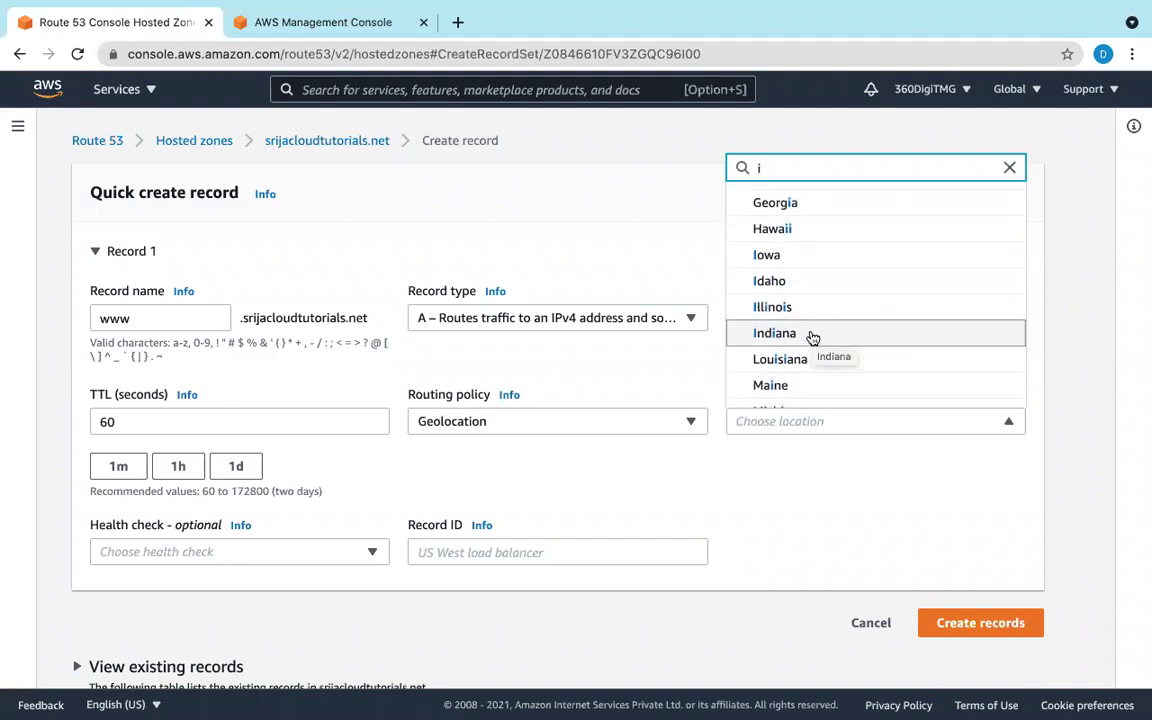
{"action": "type", "text": "m"}
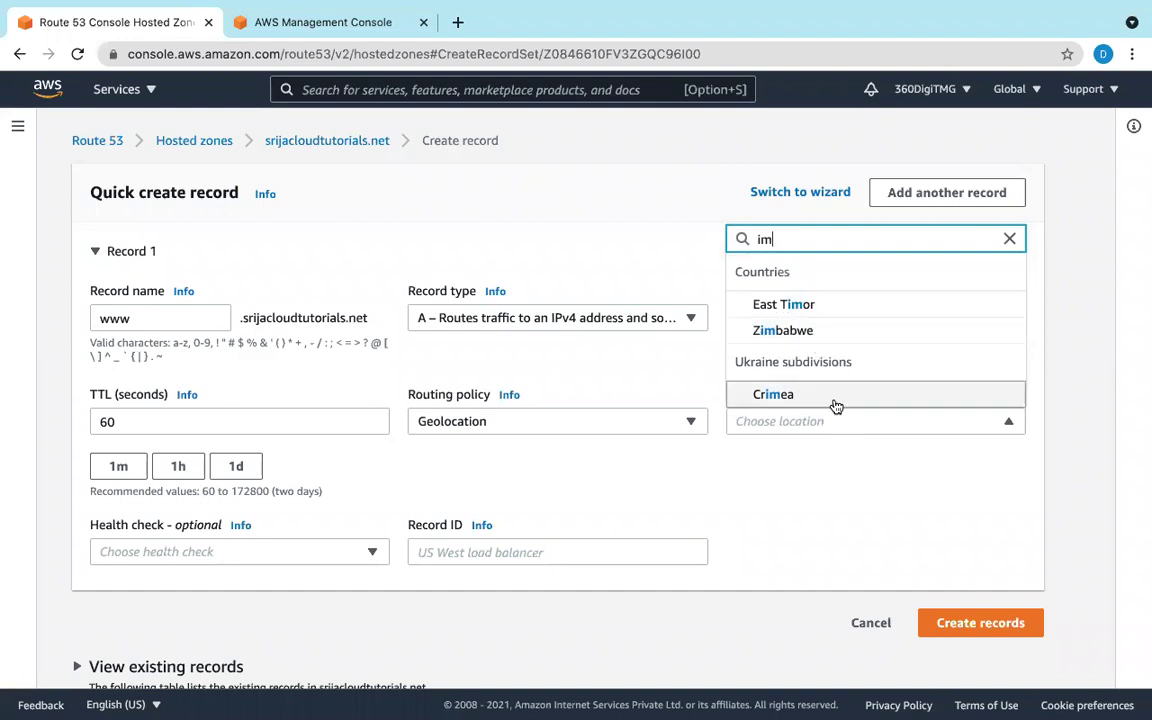
{"action": "scroll", "coordinate": [833, 404], "scroll_direction": "down", "scroll_amount": 1}
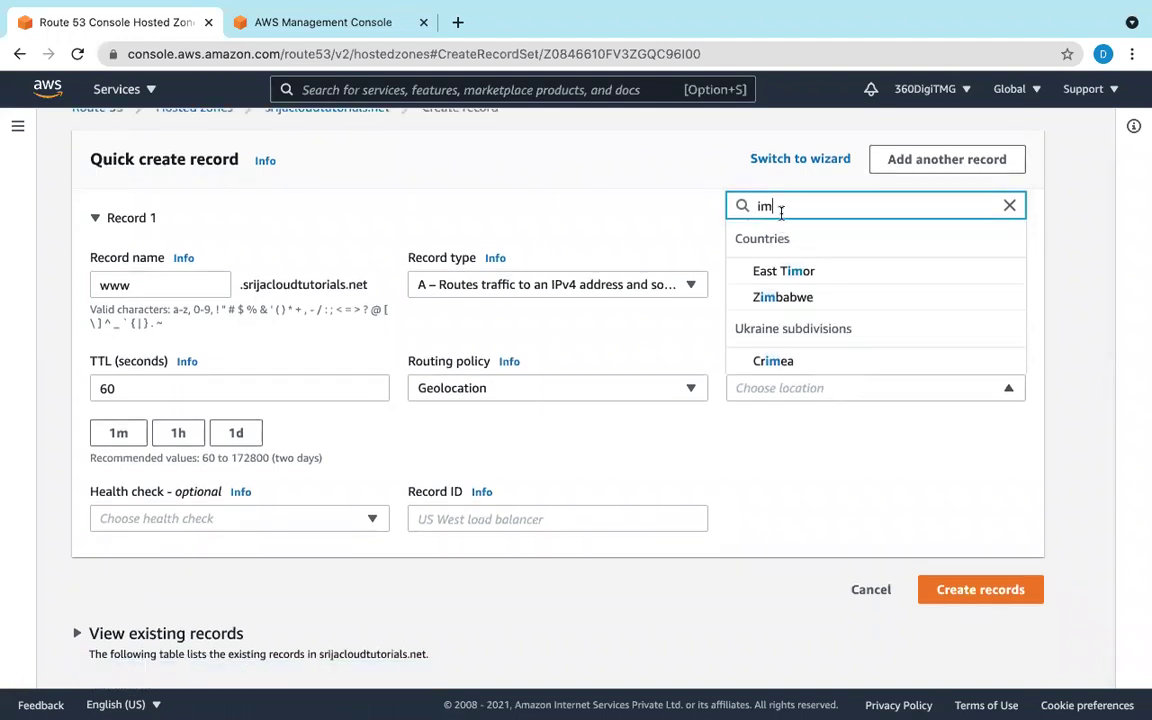
{"action": "key", "text": "BackSpace"}
{"action": "key", "text": "BackSpace"}
{"action": "scroll", "coordinate": [805, 283], "scroll_direction": "down", "scroll_amount": 2}
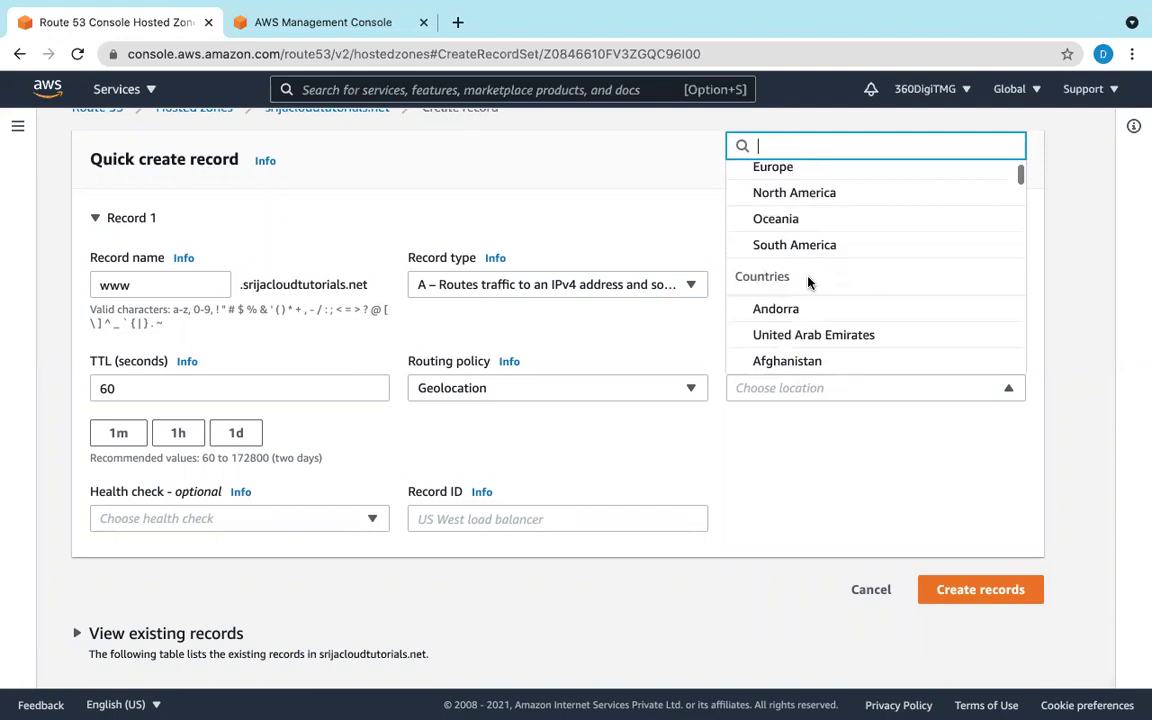
{"action": "scroll", "coordinate": [808, 283], "scroll_direction": "down", "scroll_amount": 3}
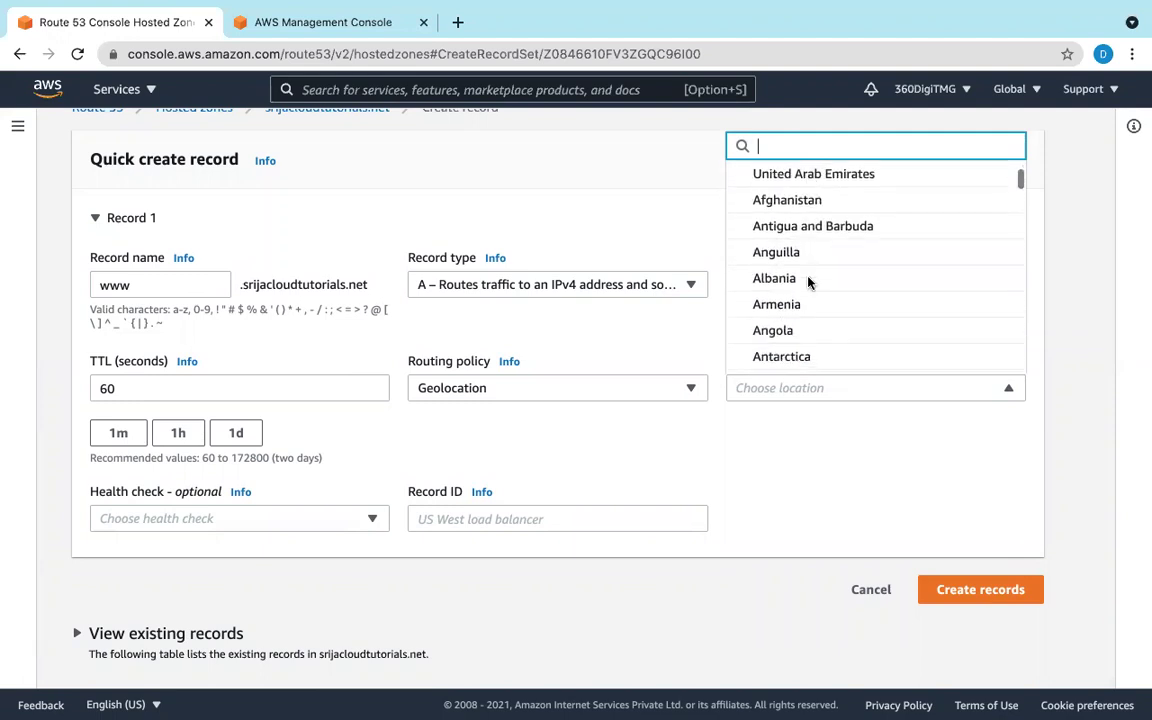
{"action": "scroll", "coordinate": [808, 283], "scroll_direction": "down", "scroll_amount": 10}
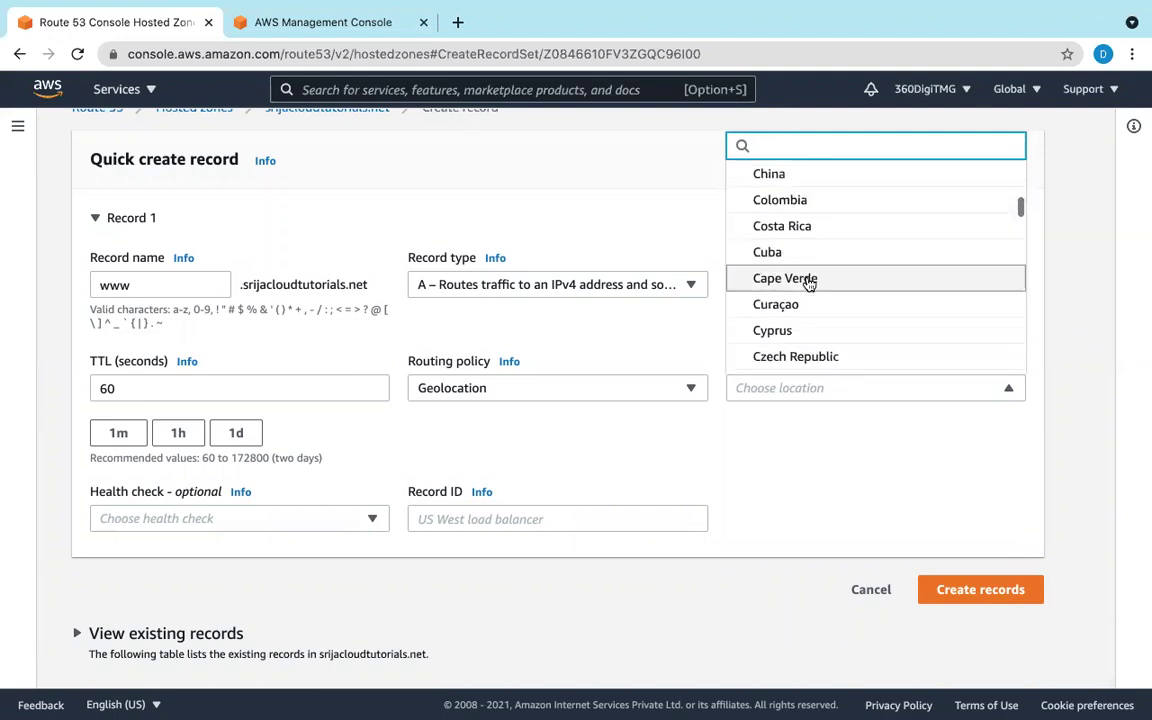
{"action": "scroll", "coordinate": [808, 283], "scroll_direction": "down", "scroll_amount": 5}
{"action": "scroll", "coordinate": [808, 283], "scroll_direction": "down", "scroll_amount": 3}
{"action": "scroll", "coordinate": [809, 284], "scroll_direction": "down", "scroll_amount": 5}
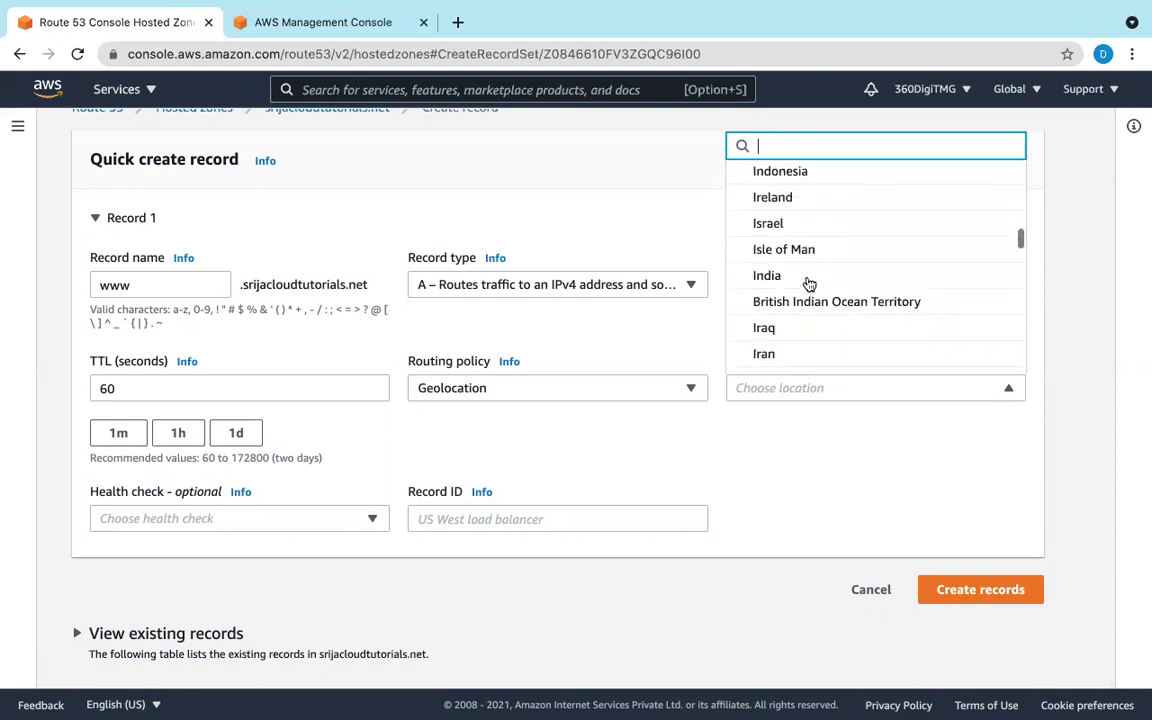
{"action": "left_click", "coordinate": [775, 256]}
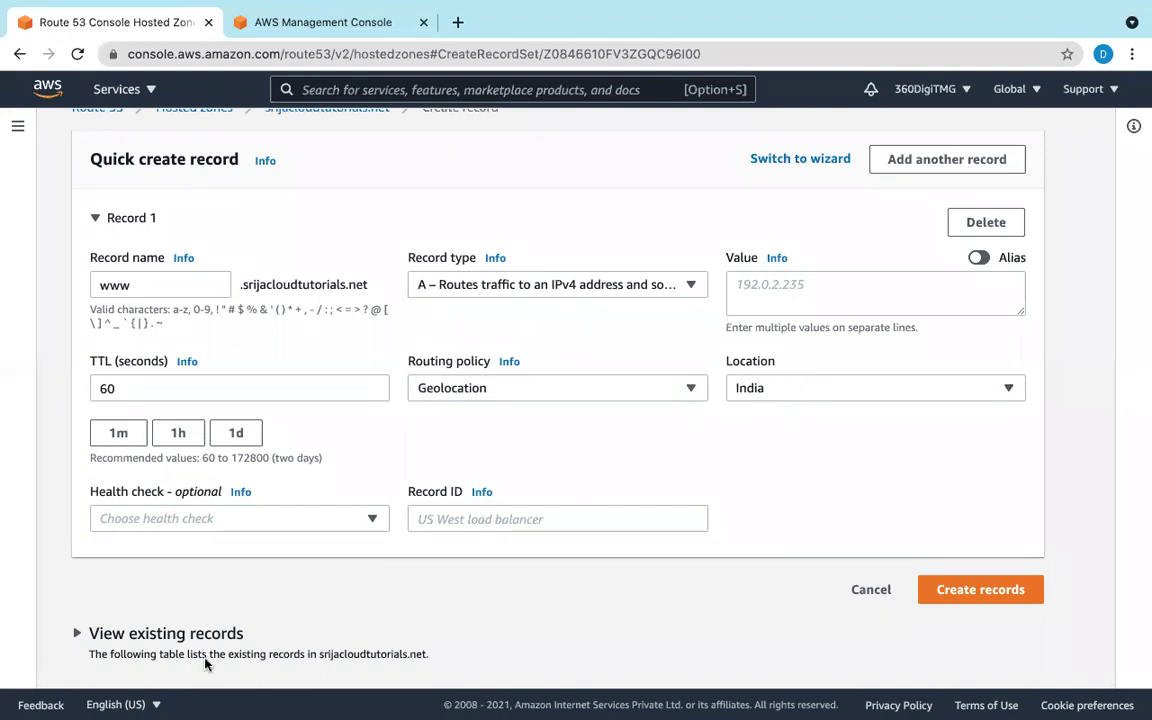
Step: Give the India geolocation record the Record ID 1, leaving the IP value for later
{"action": "left_click", "coordinate": [368, 518]}
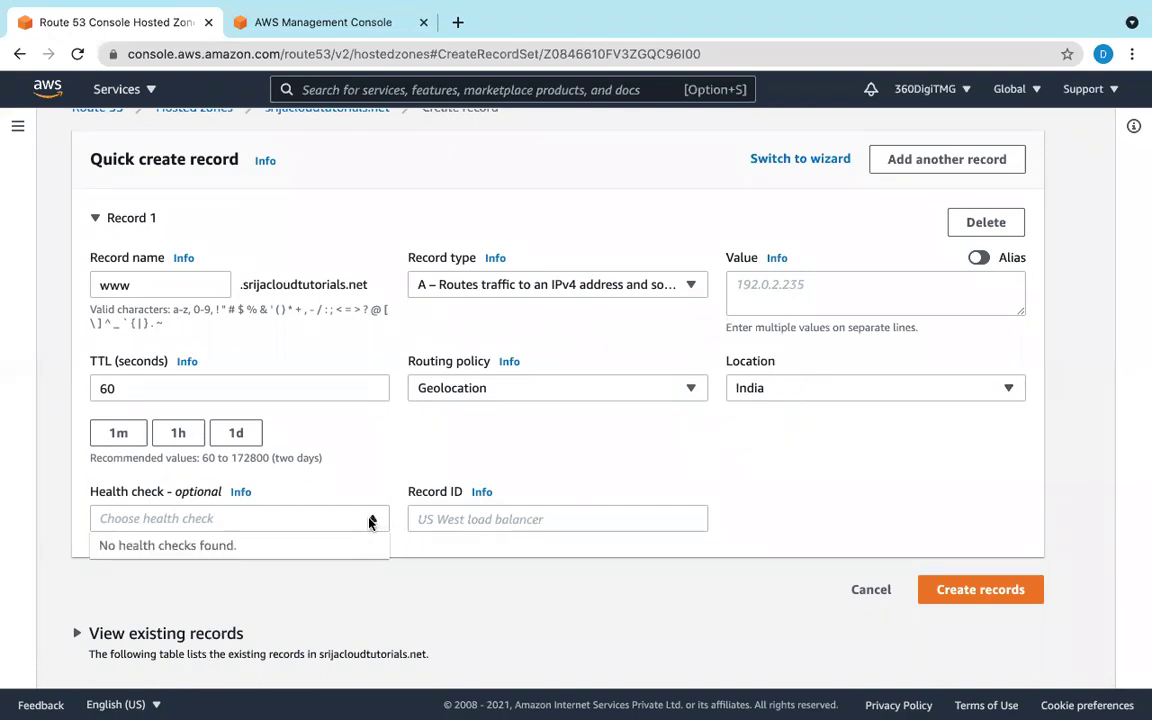
{"action": "left_click", "coordinate": [477, 518]}
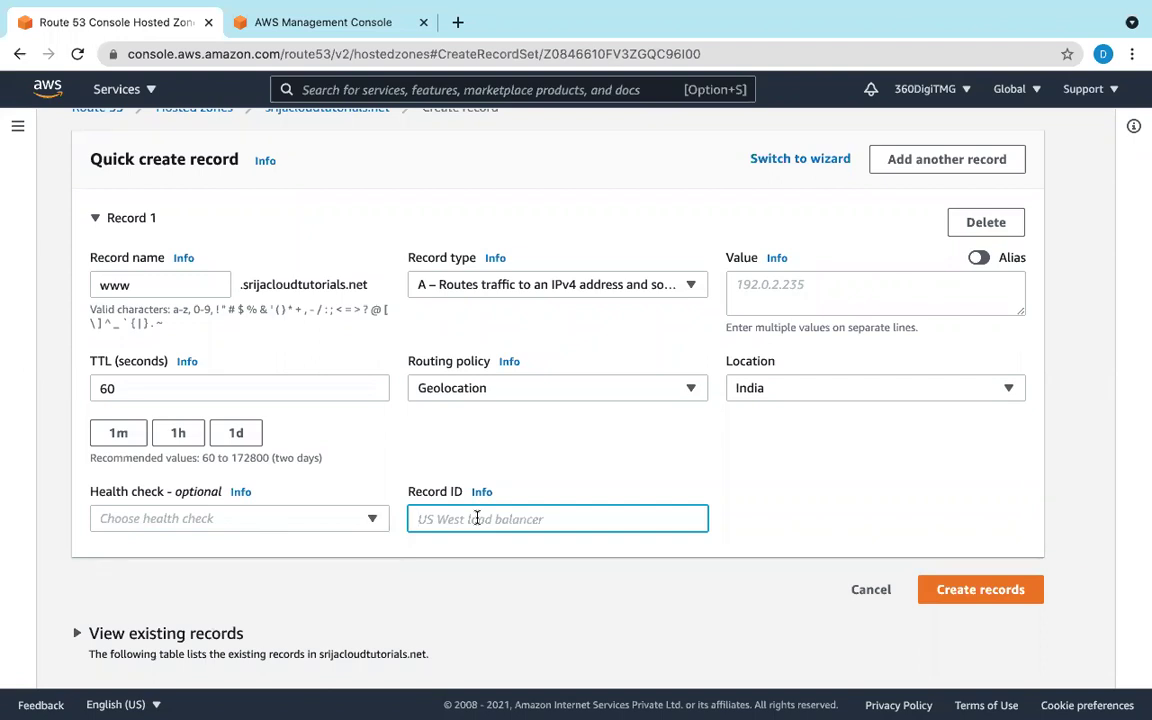
{"action": "type", "text": "1"}
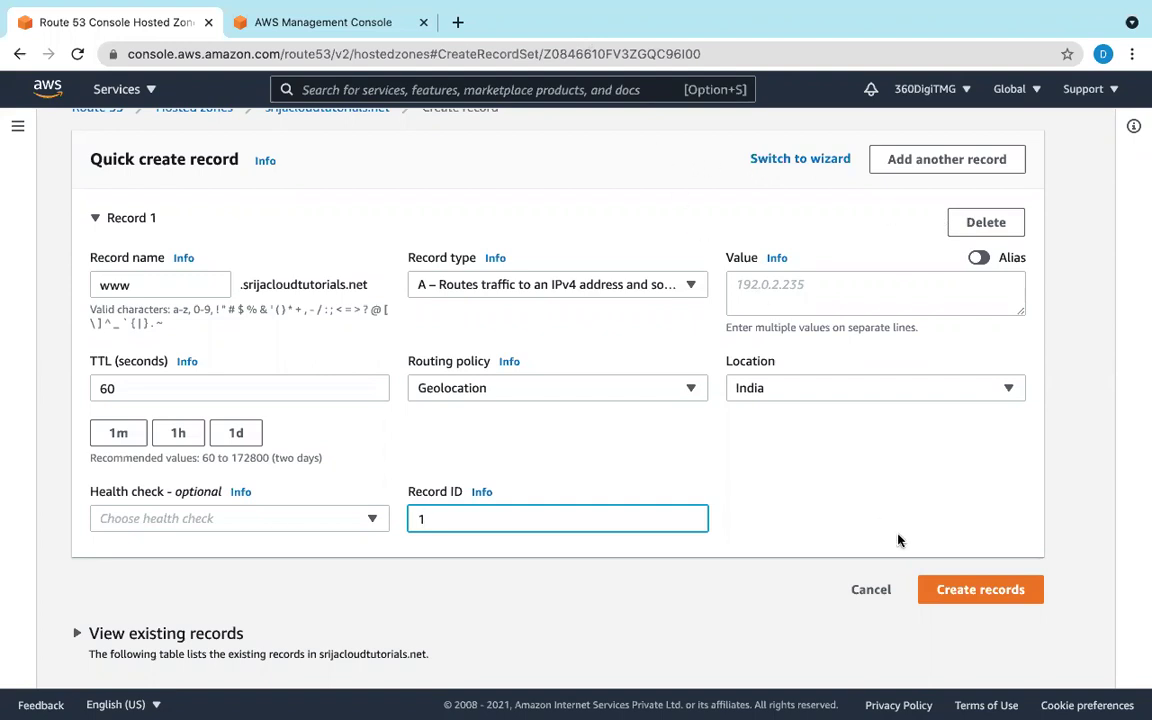
{"action": "left_click", "coordinate": [776, 300]}
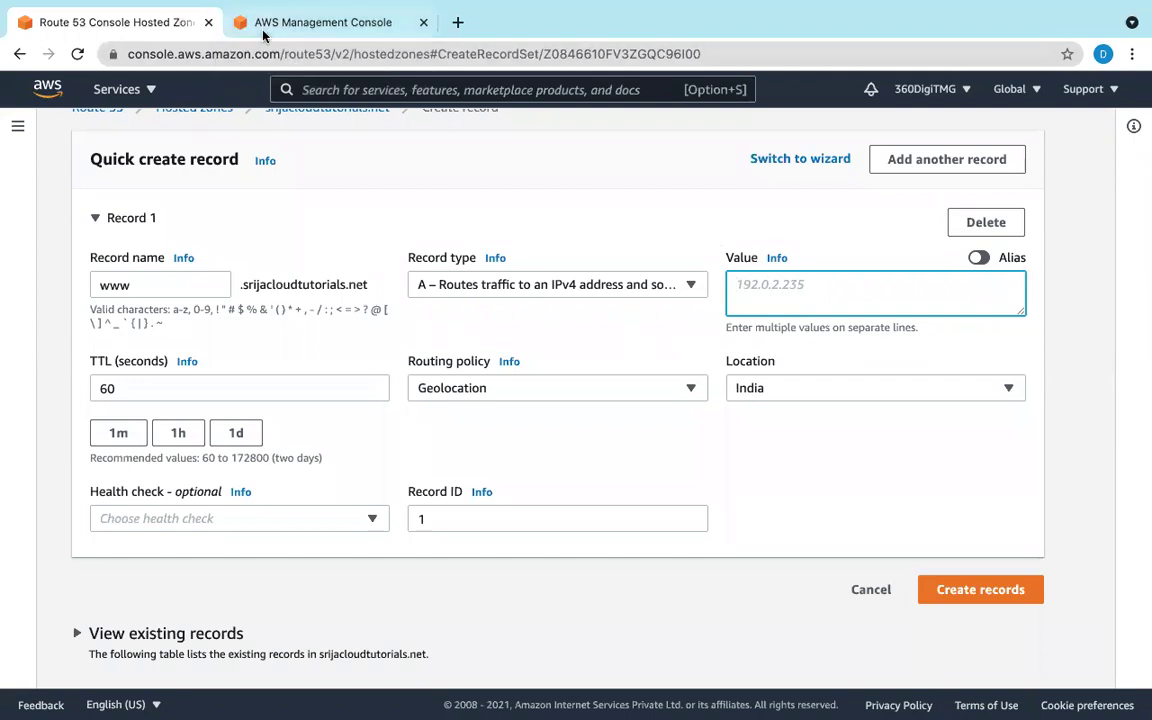
{"action": "left_click", "coordinate": [242, 30]}
Step: In the second tab, switch the console to Asia Pacific (Sydney) and open EC2
{"action": "mouse_move", "coordinate": [910, 108]}
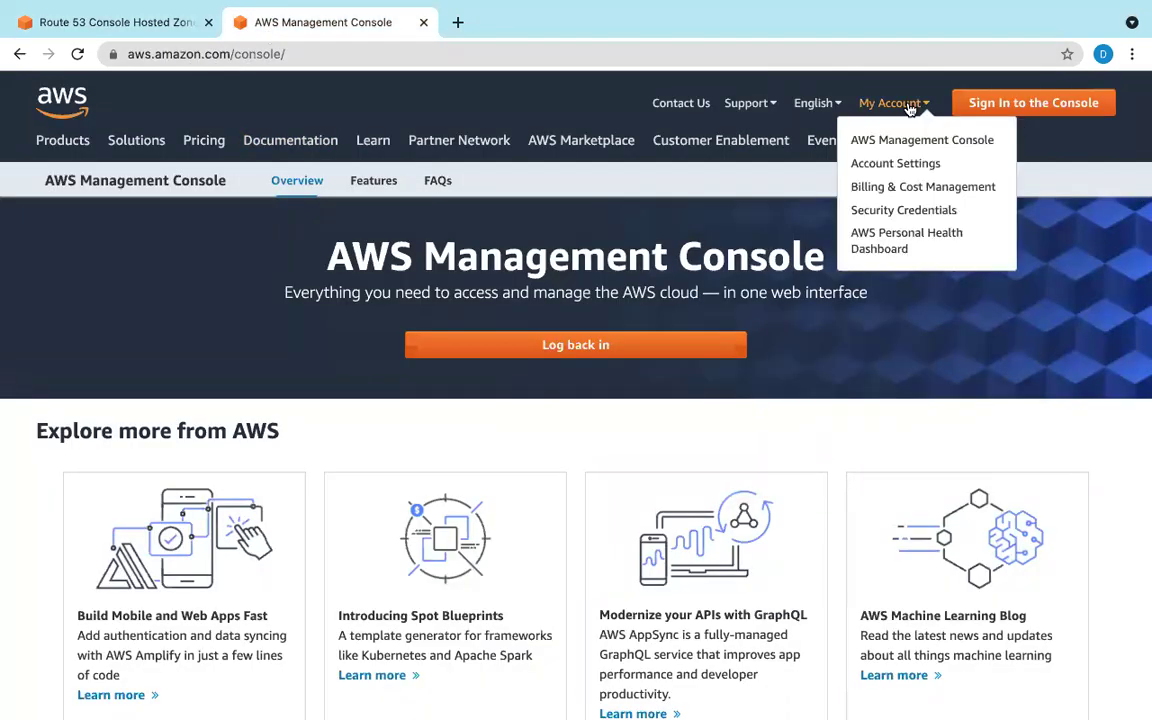
{"action": "left_click", "coordinate": [918, 146]}
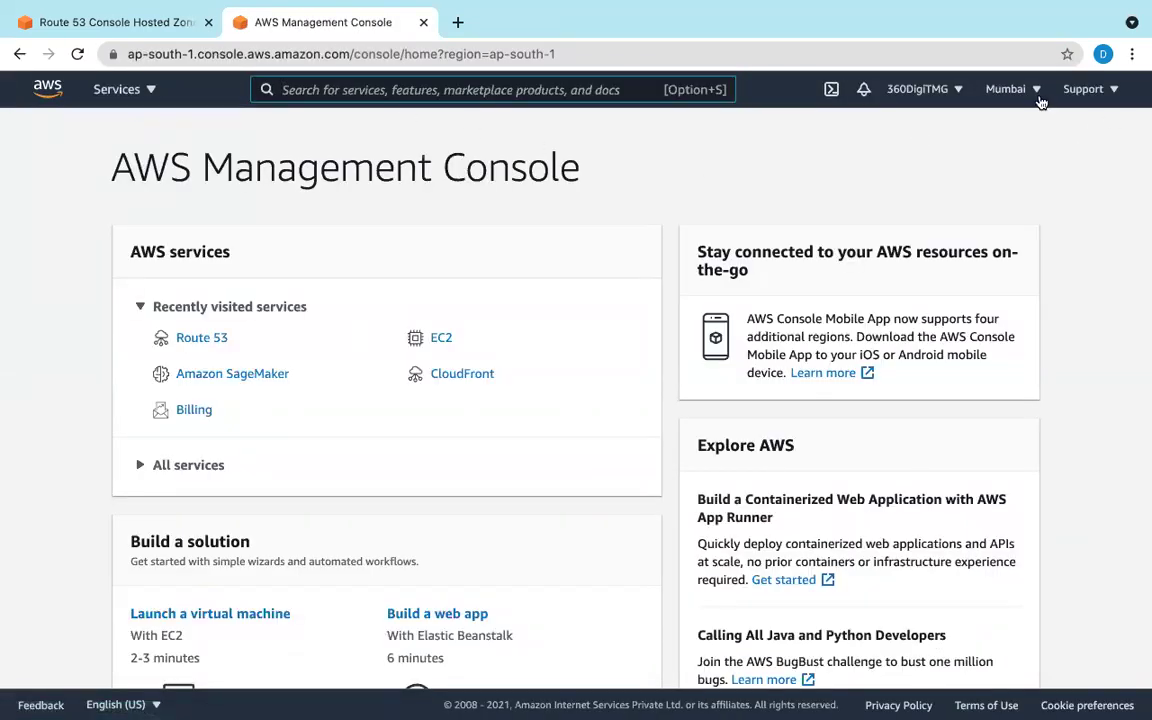
{"action": "left_click", "coordinate": [1007, 89]}
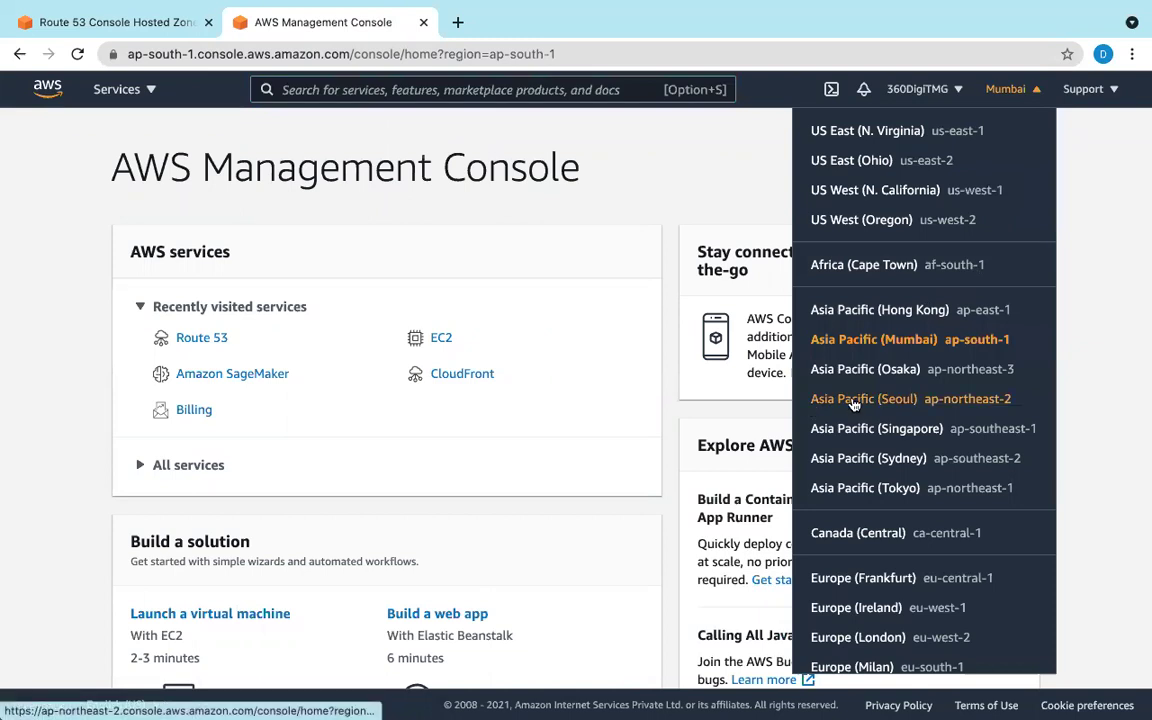
{"action": "left_click", "coordinate": [879, 468]}
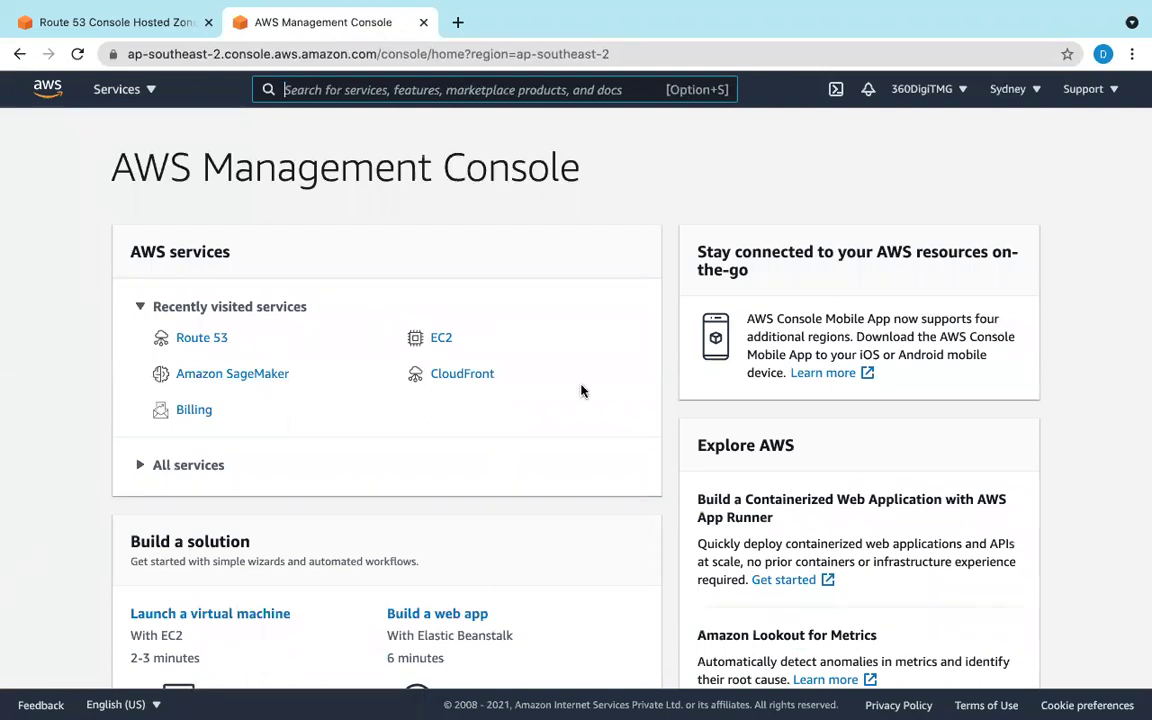
{"action": "left_click", "coordinate": [437, 340]}
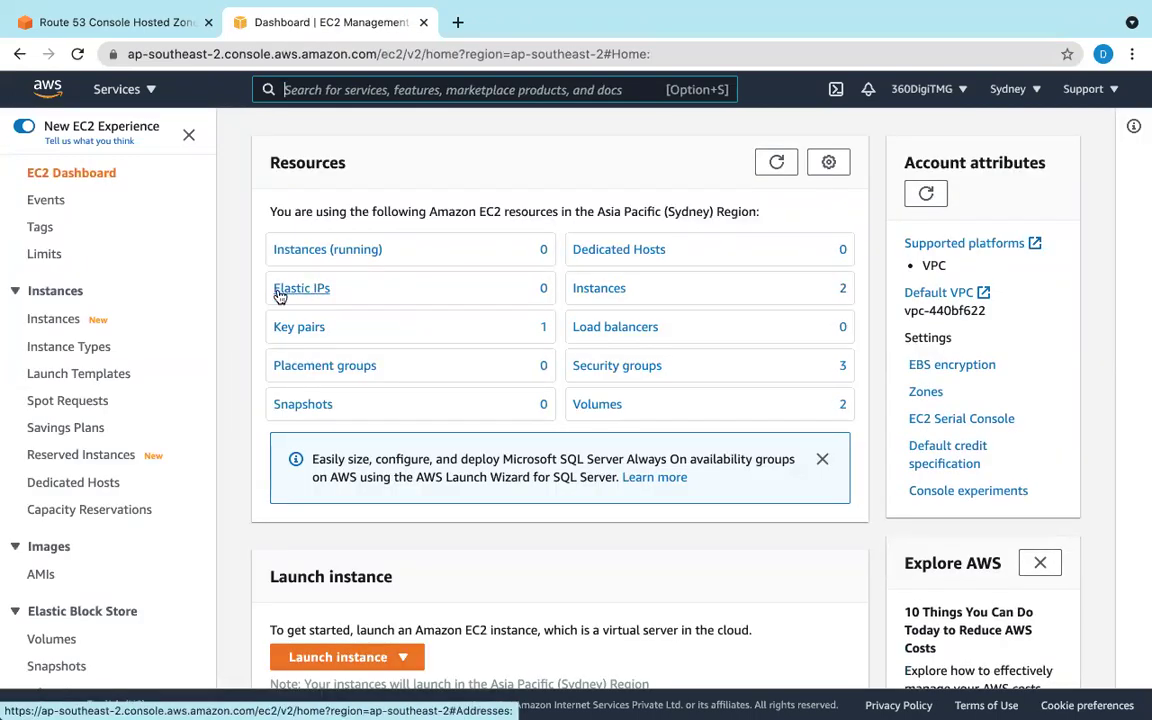
Step: Select both stopped Sydney instances and start them
{"action": "left_click", "coordinate": [62, 319]}
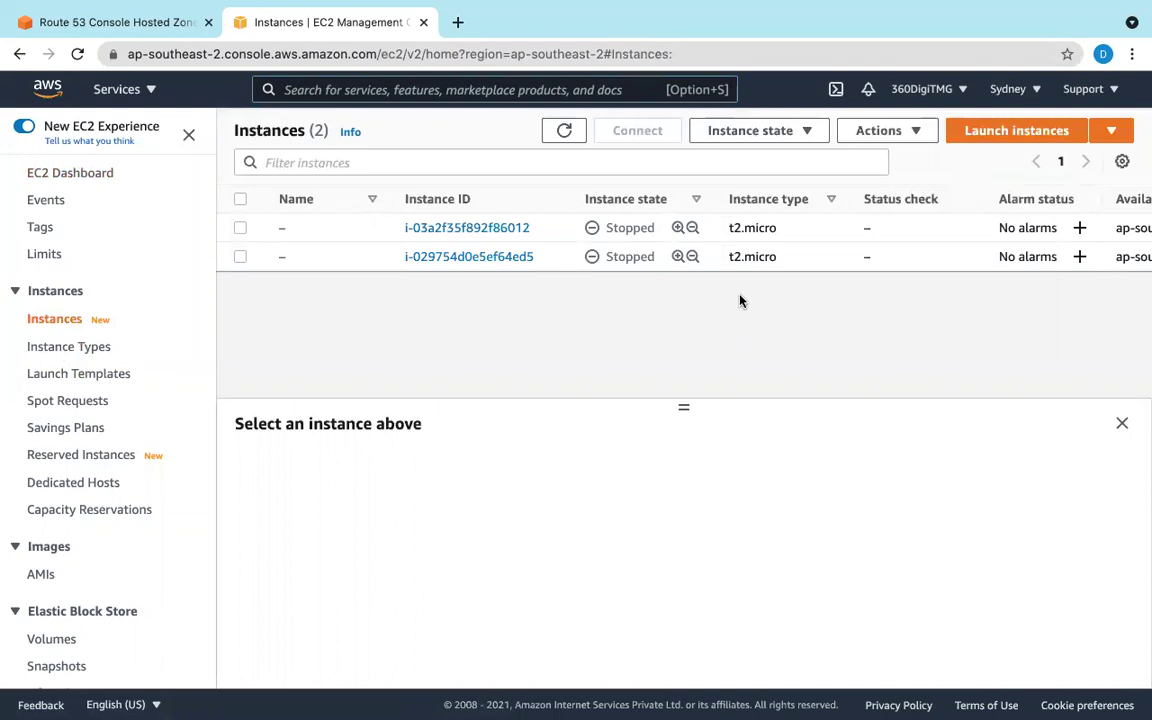
{"action": "left_click", "coordinate": [240, 228]}
{"action": "left_click", "coordinate": [240, 256]}
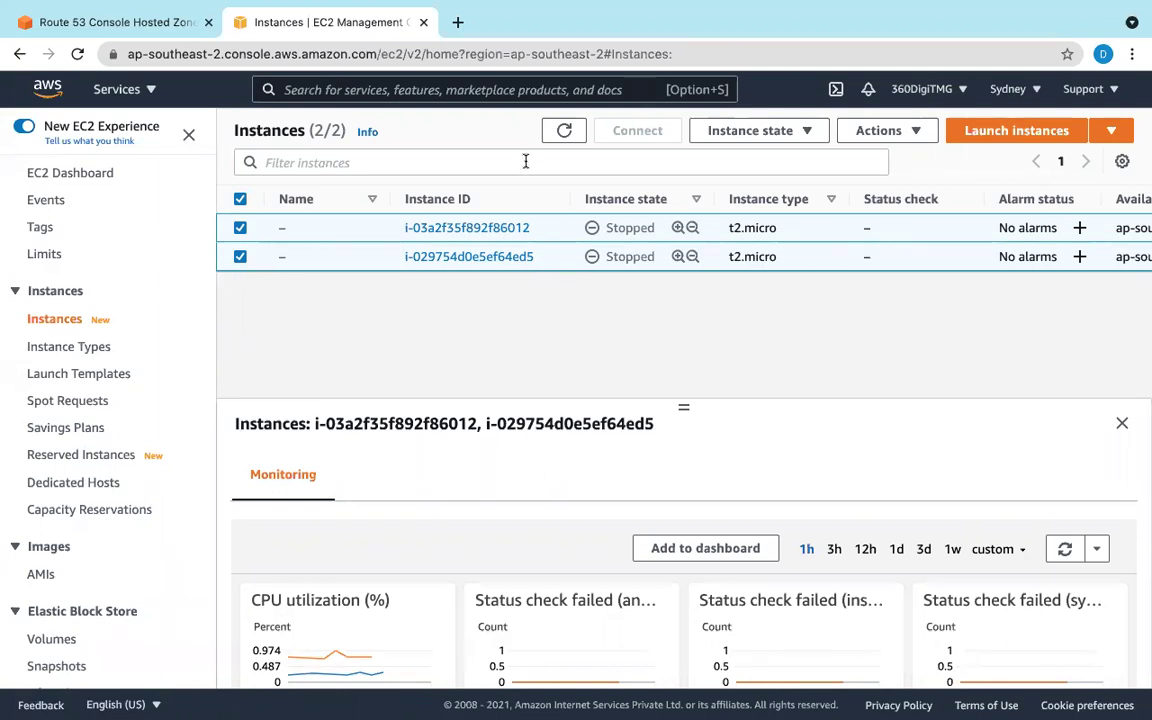
{"action": "left_click", "coordinate": [740, 134]}
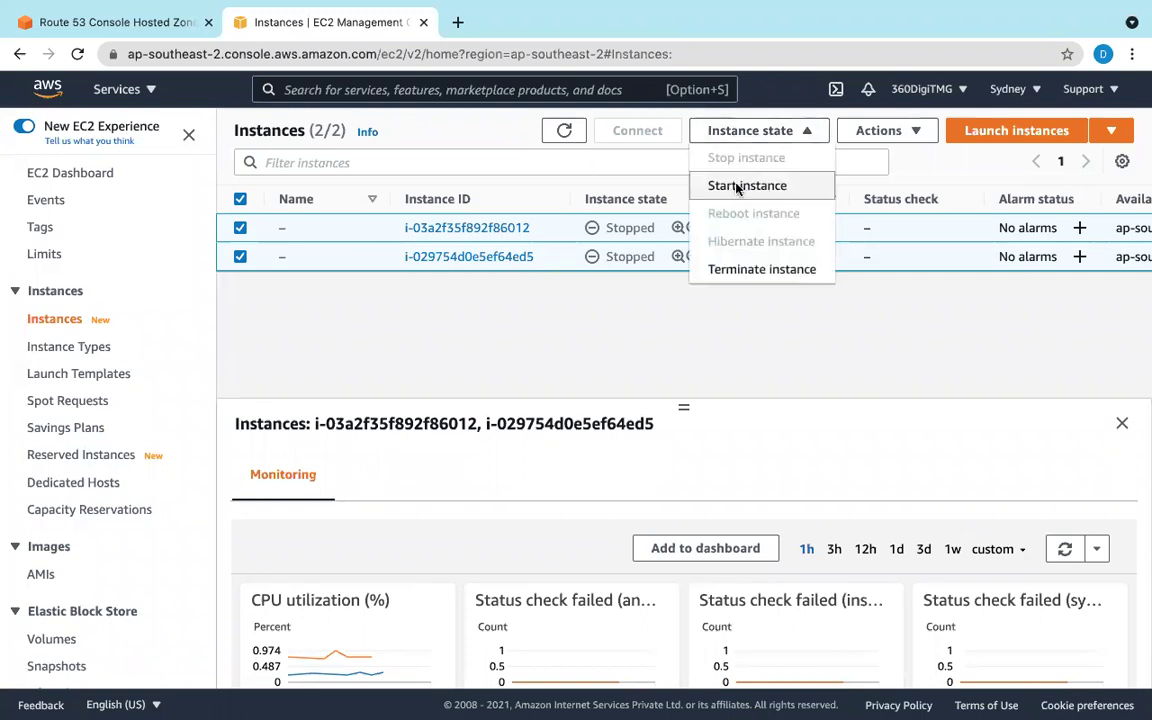
{"action": "left_click", "coordinate": [740, 186]}
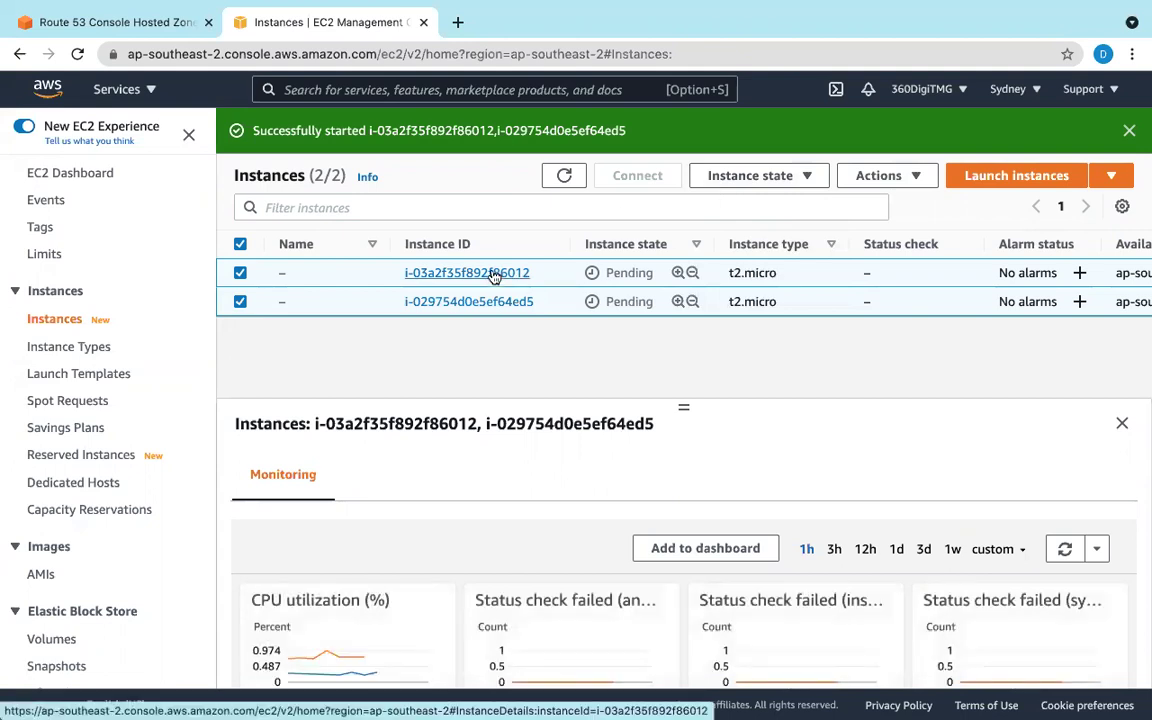
Step: Review instance i-03a2f35f892f86012's details, then return to the Route 53 record form
{"action": "left_click", "coordinate": [493, 276]}
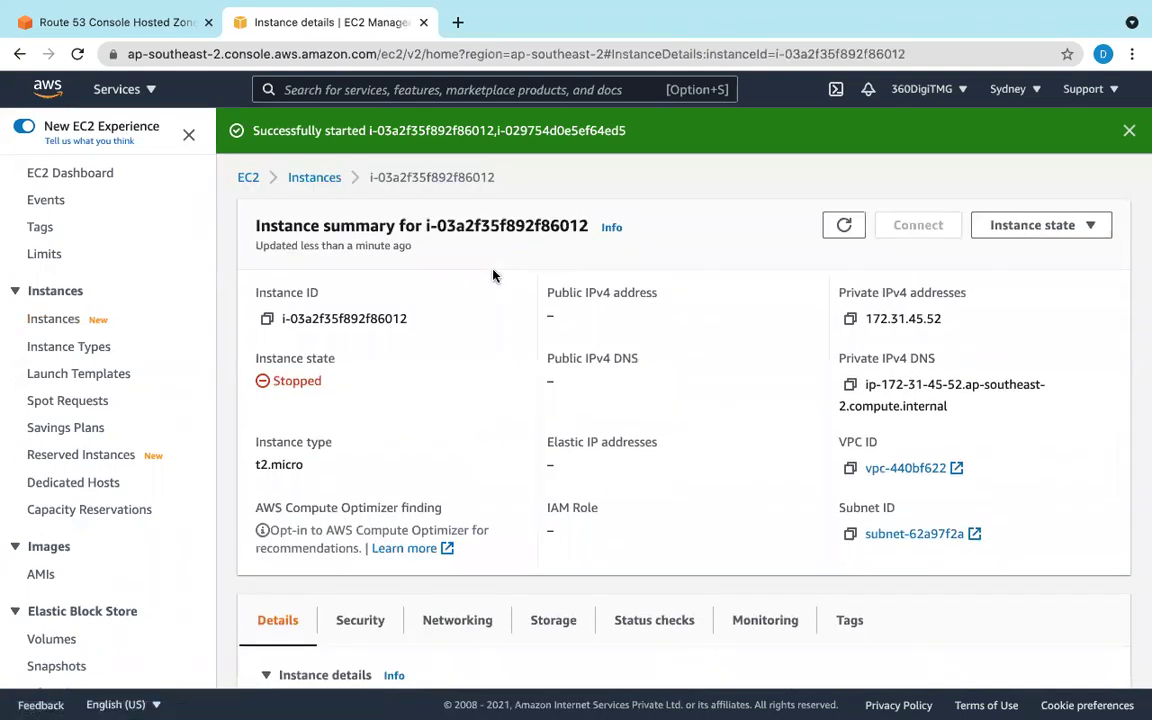
{"action": "scroll", "coordinate": [497, 271], "scroll_direction": "down", "scroll_amount": 5}
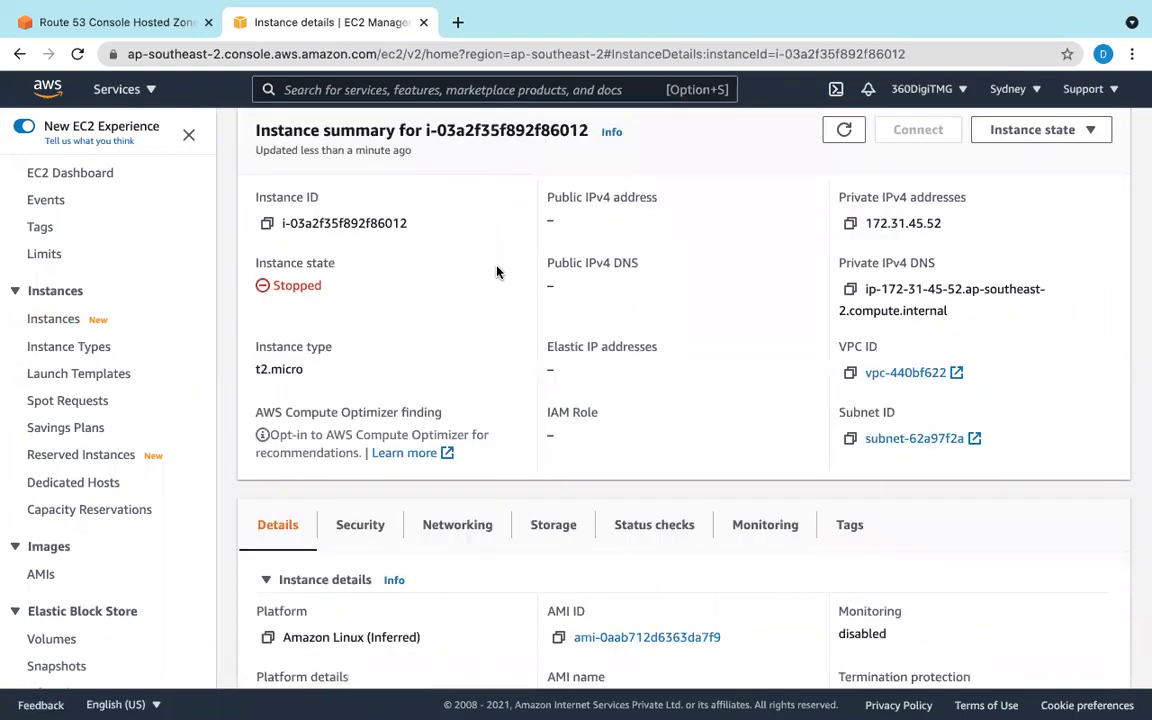
{"action": "scroll", "coordinate": [497, 271], "scroll_direction": "down", "scroll_amount": 4}
{"action": "scroll", "coordinate": [497, 270], "scroll_direction": "up", "scroll_amount": 10}
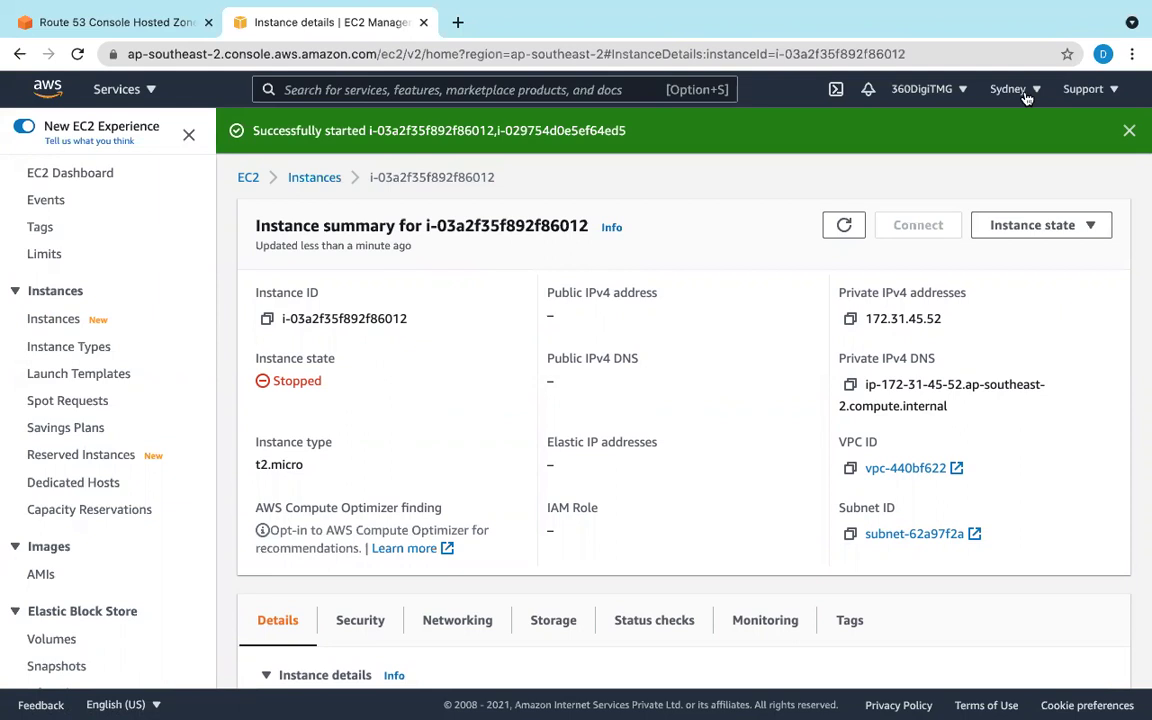
{"action": "left_click", "coordinate": [99, 22]}
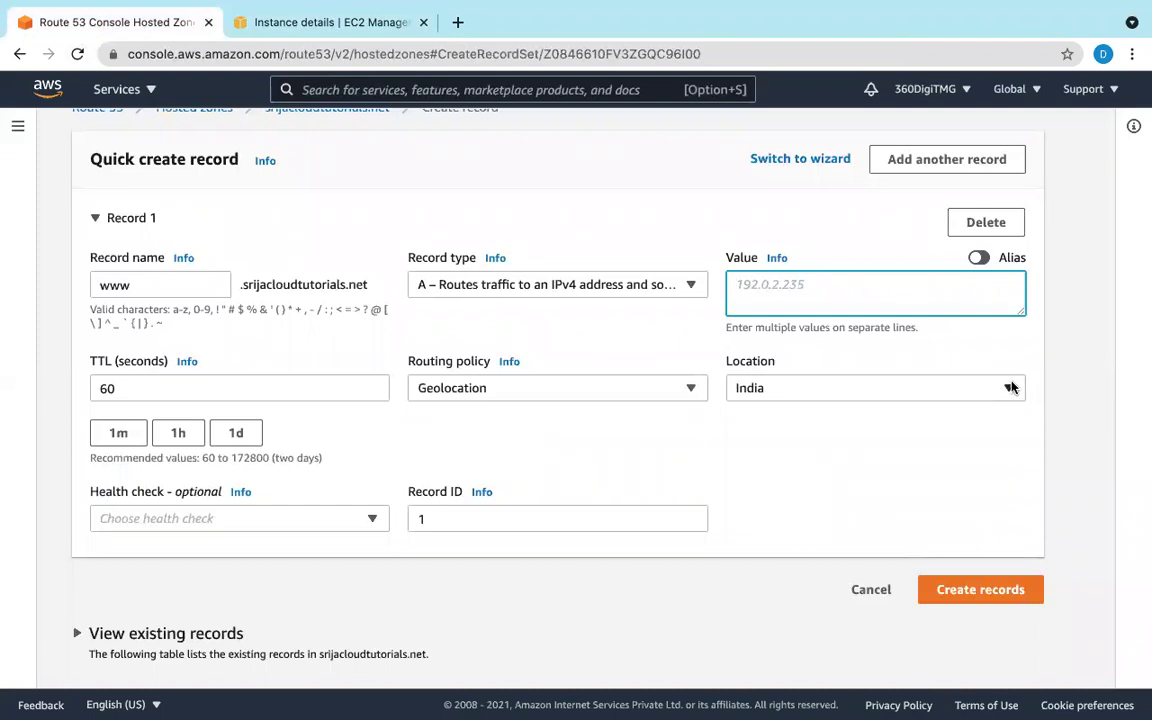
Step: Change the www record's location from India to Australia, then return to the instance details
{"action": "left_click", "coordinate": [936, 388]}
{"action": "scroll", "coordinate": [890, 610], "scroll_direction": "up", "scroll_amount": 10}
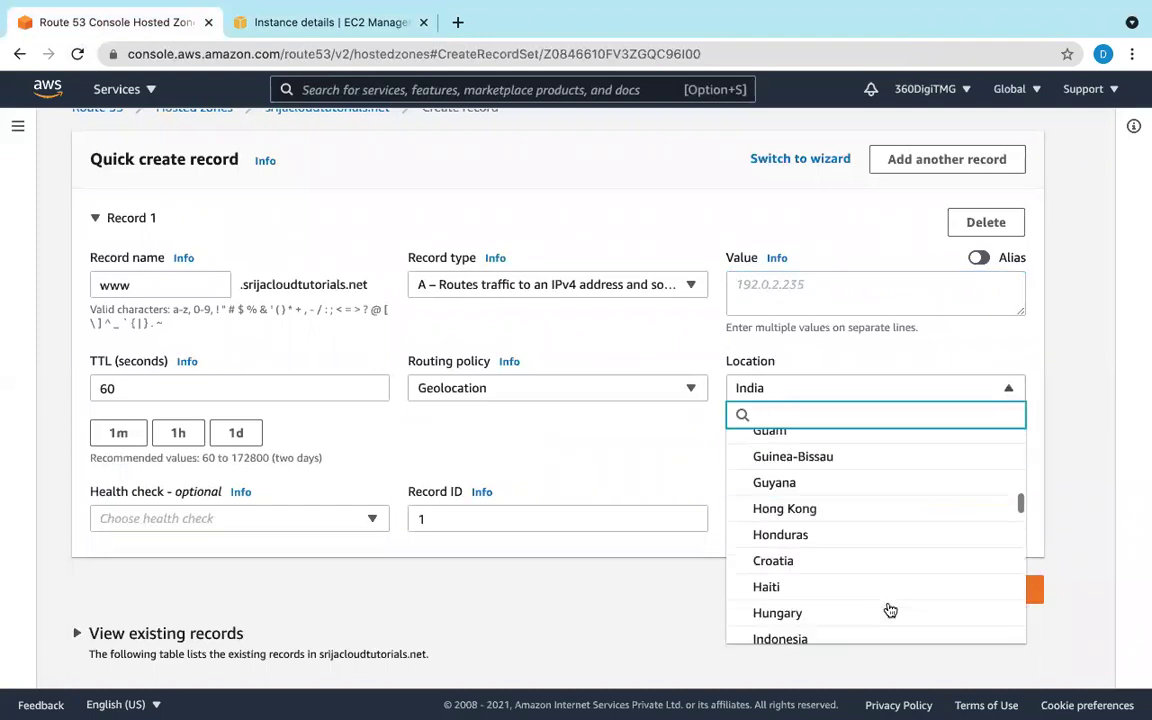
{"action": "scroll", "coordinate": [890, 610], "scroll_direction": "up", "scroll_amount": 5}
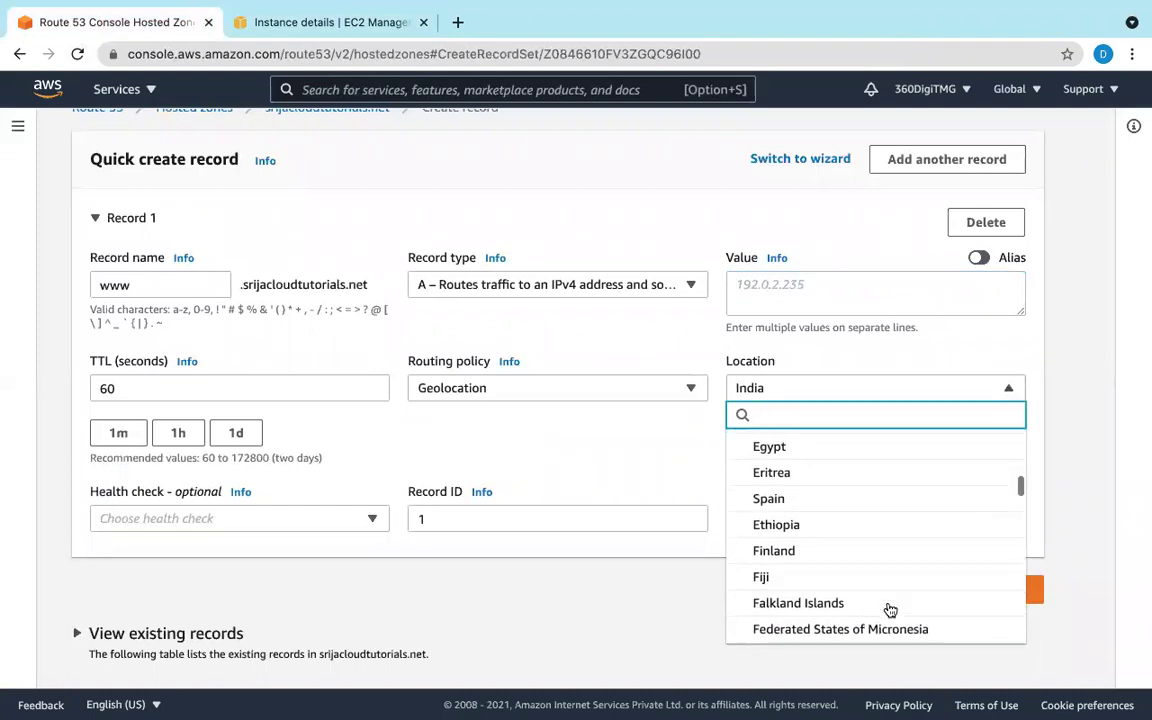
{"action": "scroll", "coordinate": [890, 610], "scroll_direction": "up", "scroll_amount": 4}
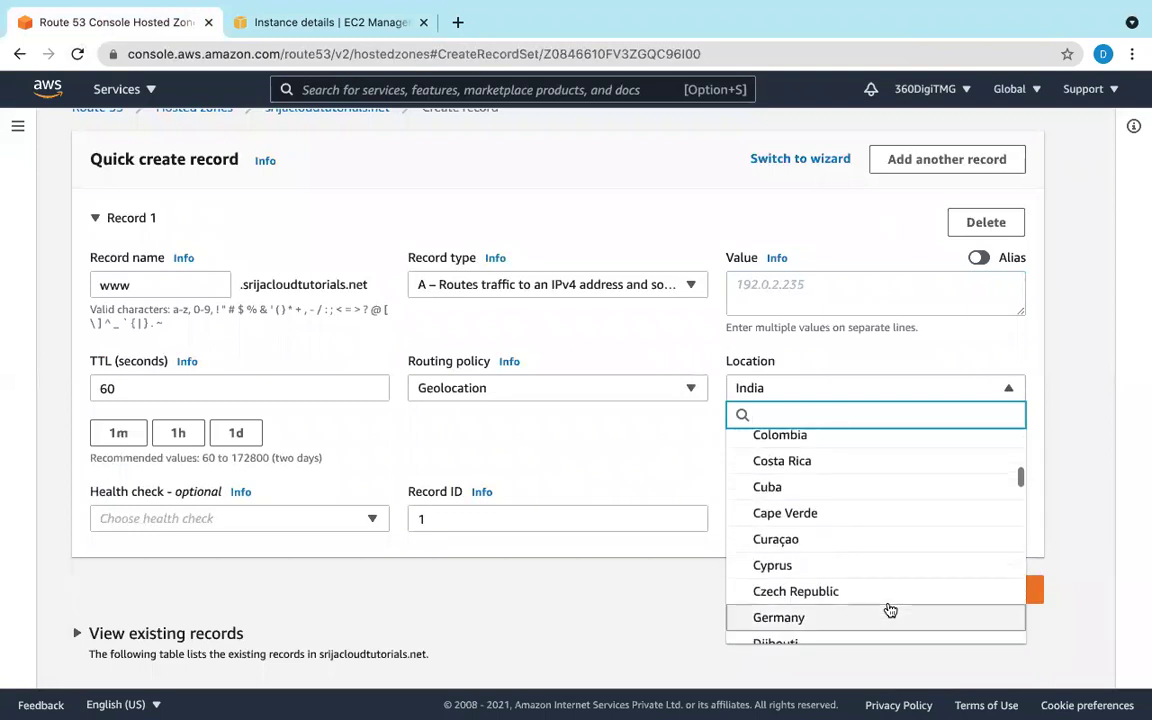
{"action": "type", "text": "a"}
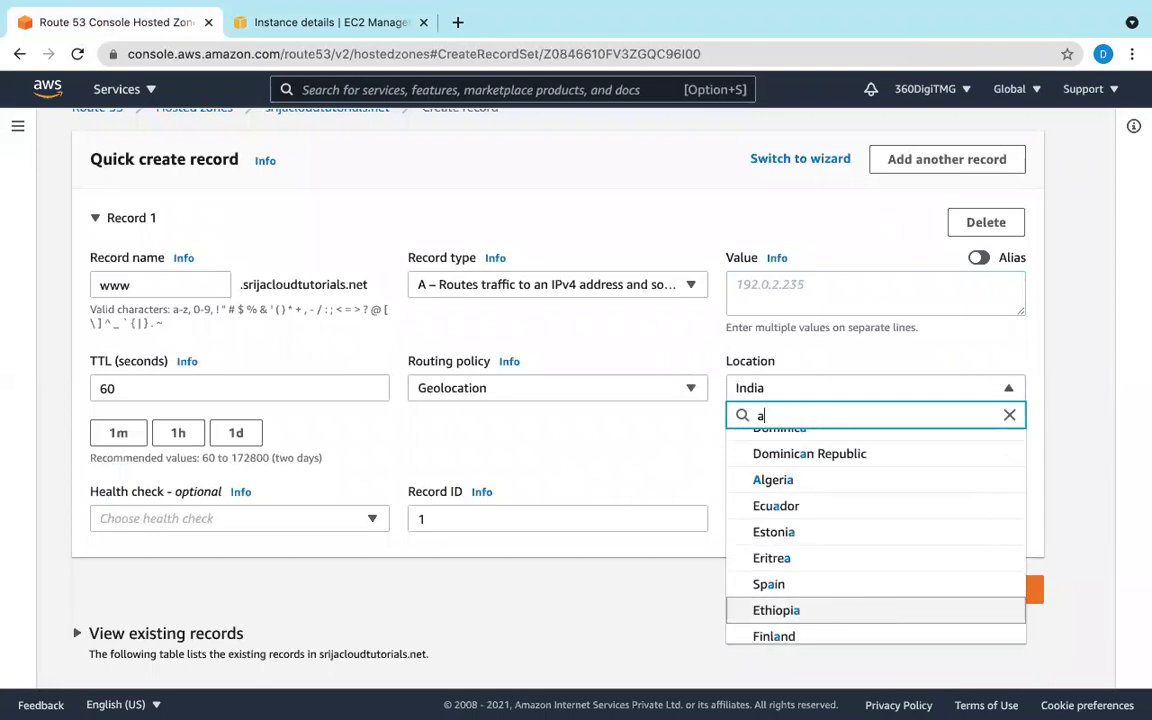
{"action": "scroll", "coordinate": [903, 514], "scroll_direction": "up", "scroll_amount": 3}
{"action": "scroll", "coordinate": [903, 514], "scroll_direction": "up", "scroll_amount": 10}
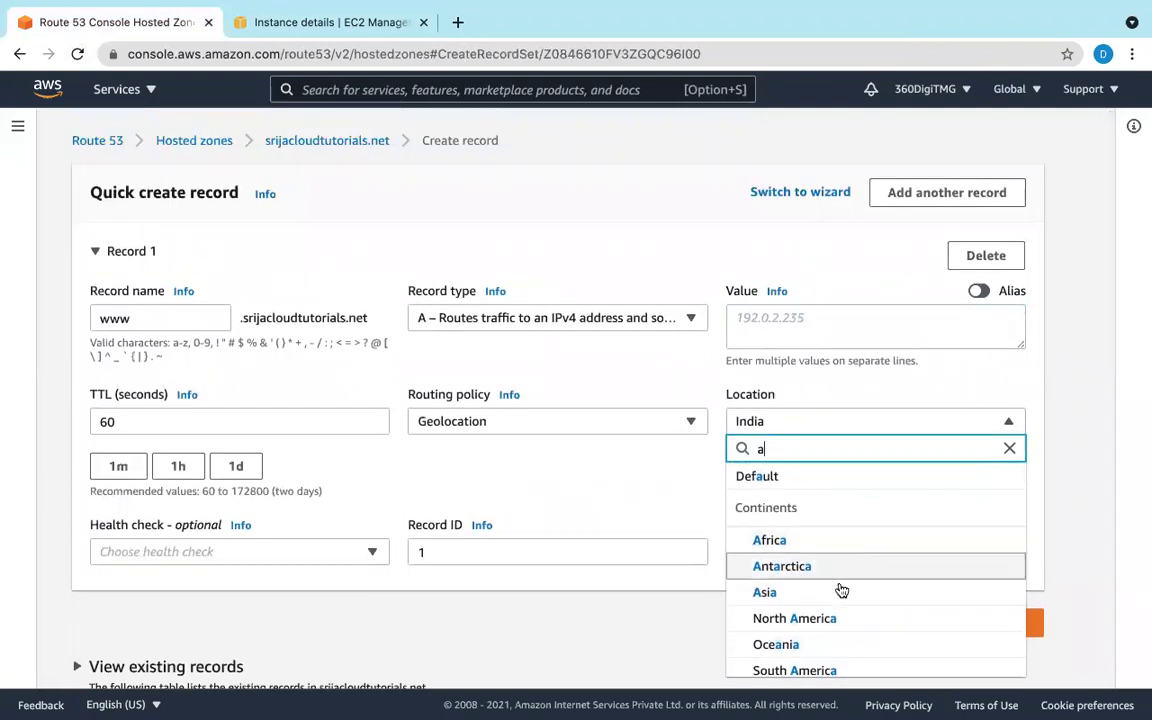
{"action": "scroll", "coordinate": [840, 590], "scroll_direction": "down", "scroll_amount": 1}
{"action": "scroll", "coordinate": [843, 592], "scroll_direction": "down", "scroll_amount": 5}
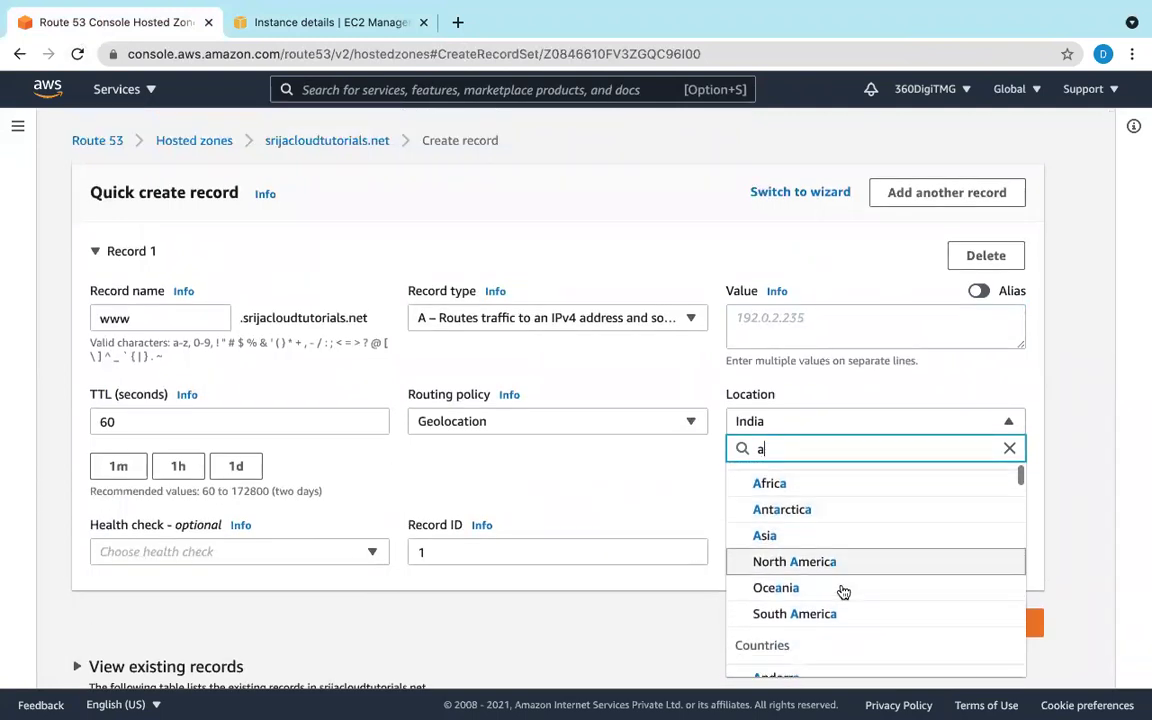
{"action": "scroll", "coordinate": [843, 592], "scroll_direction": "down", "scroll_amount": 4}
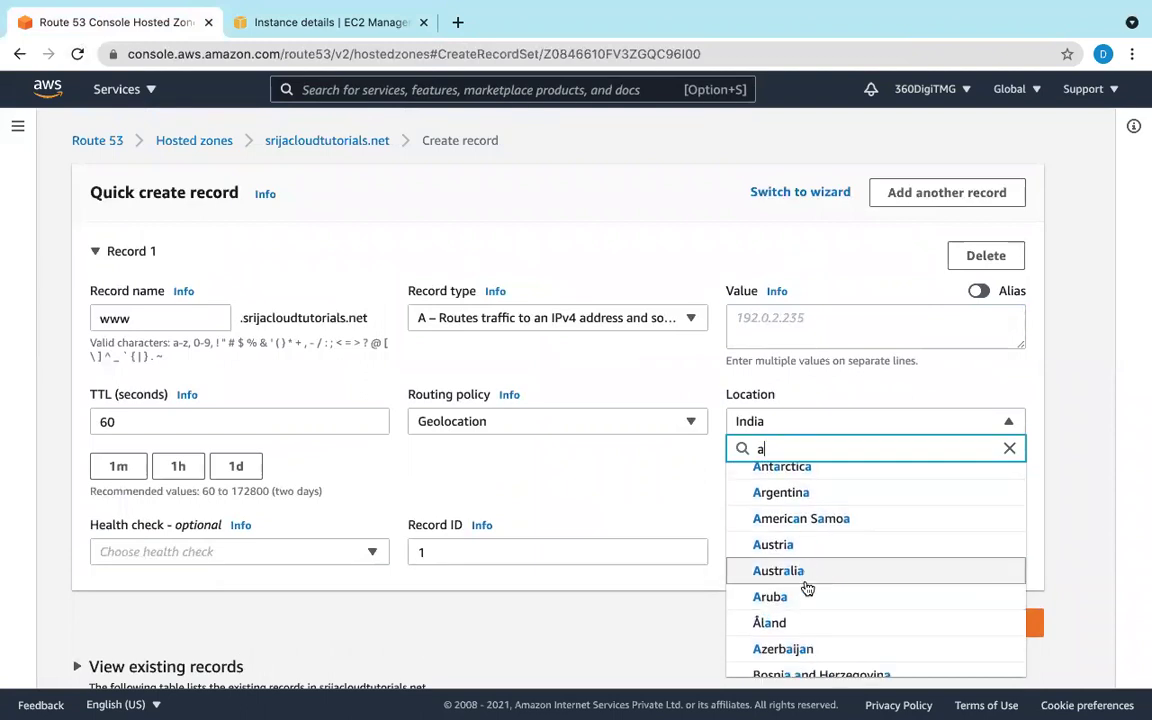
{"action": "left_click", "coordinate": [807, 584]}
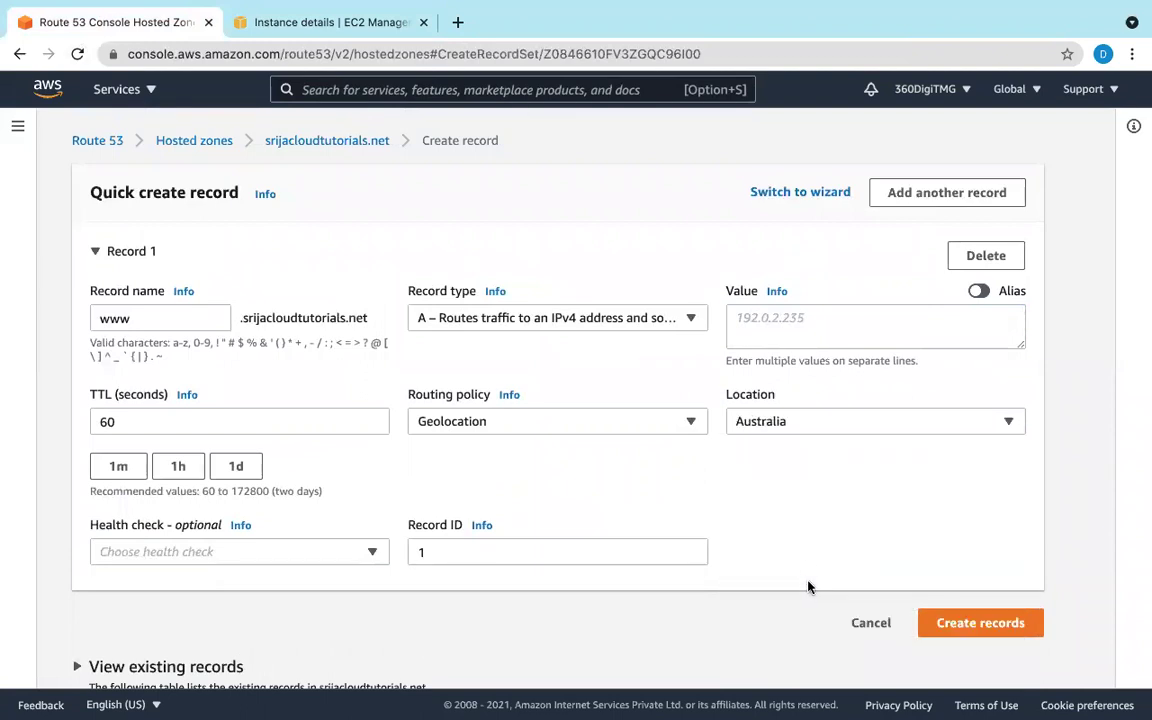
{"action": "scroll", "coordinate": [843, 442], "scroll_direction": "down", "scroll_amount": 1}
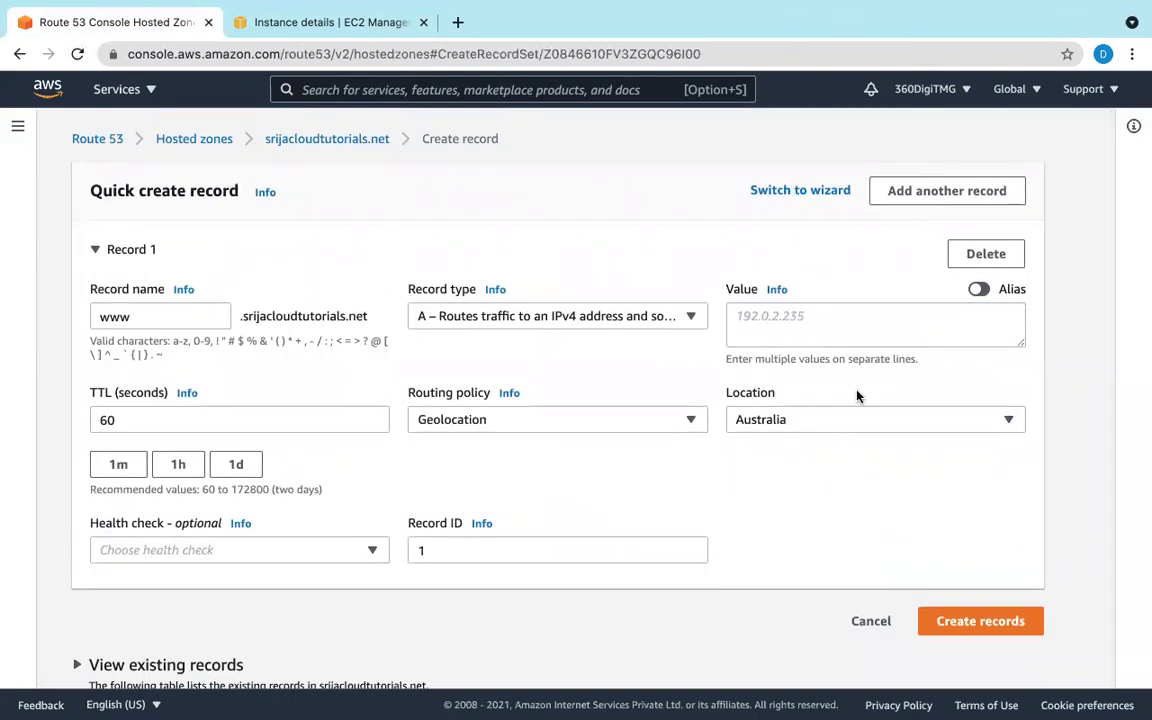
{"action": "left_click", "coordinate": [268, 22]}
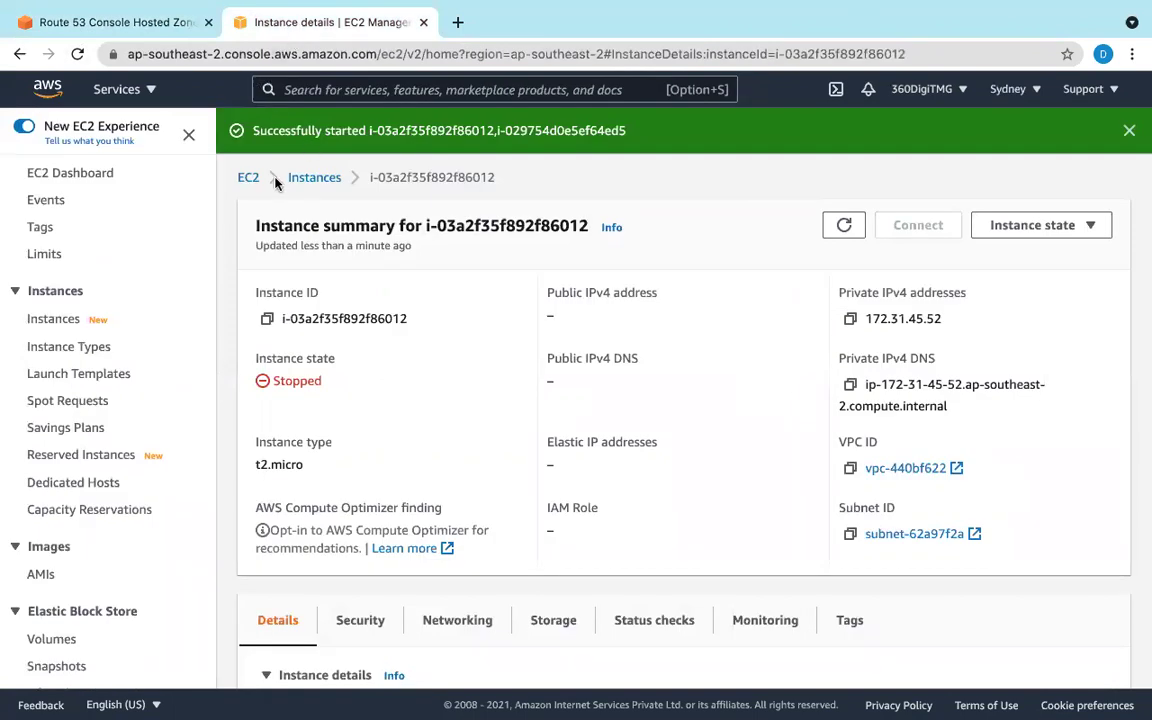
Step: Switch to the Mumbai region and start instance i-08ba5b6295647d514
{"action": "left_click", "coordinate": [310, 177]}
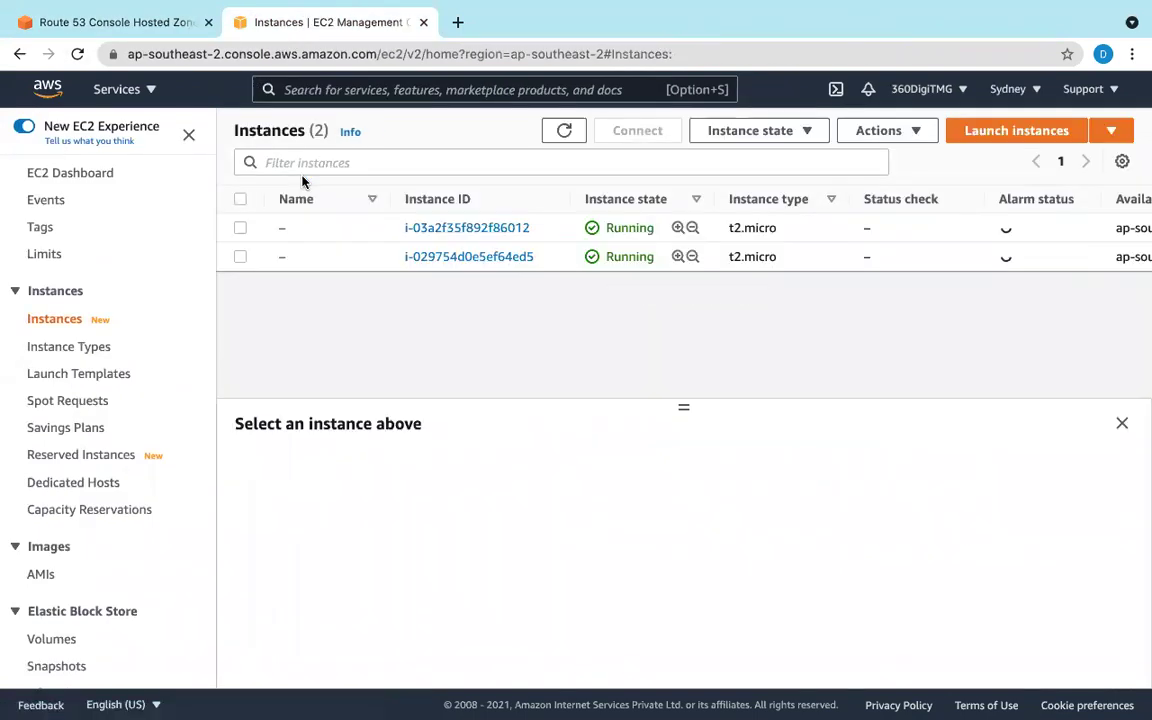
{"action": "left_click", "coordinate": [1012, 89]}
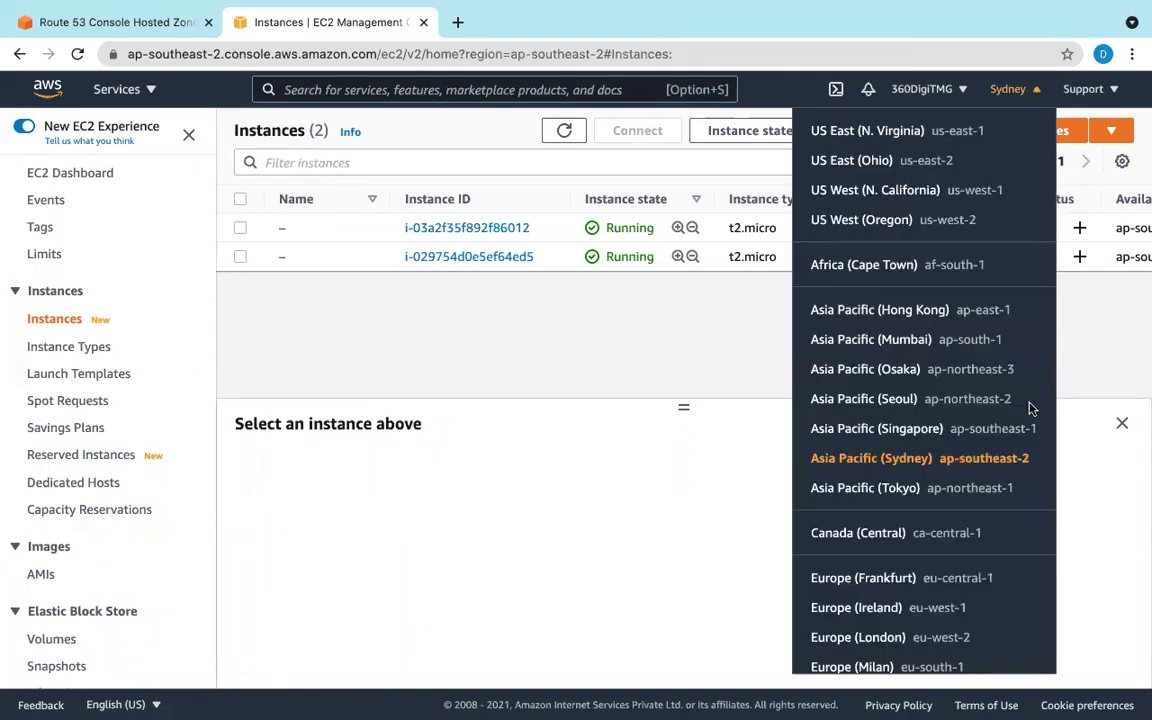
{"action": "left_click", "coordinate": [892, 340]}
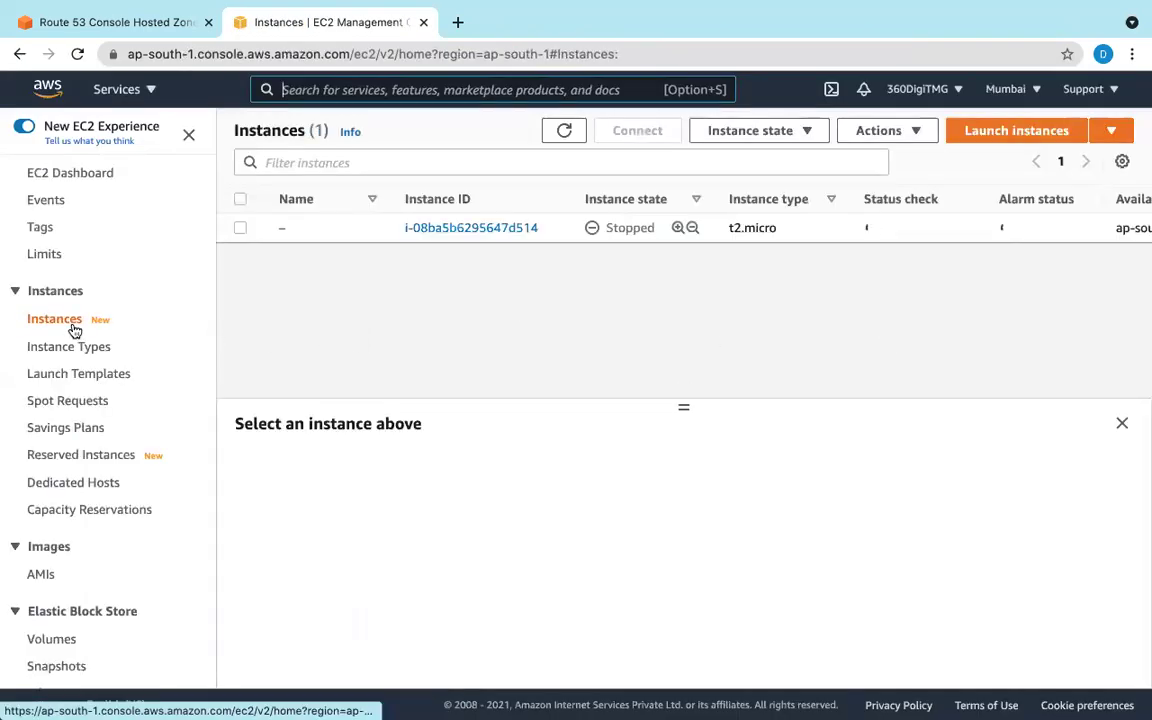
{"action": "left_click", "coordinate": [241, 229]}
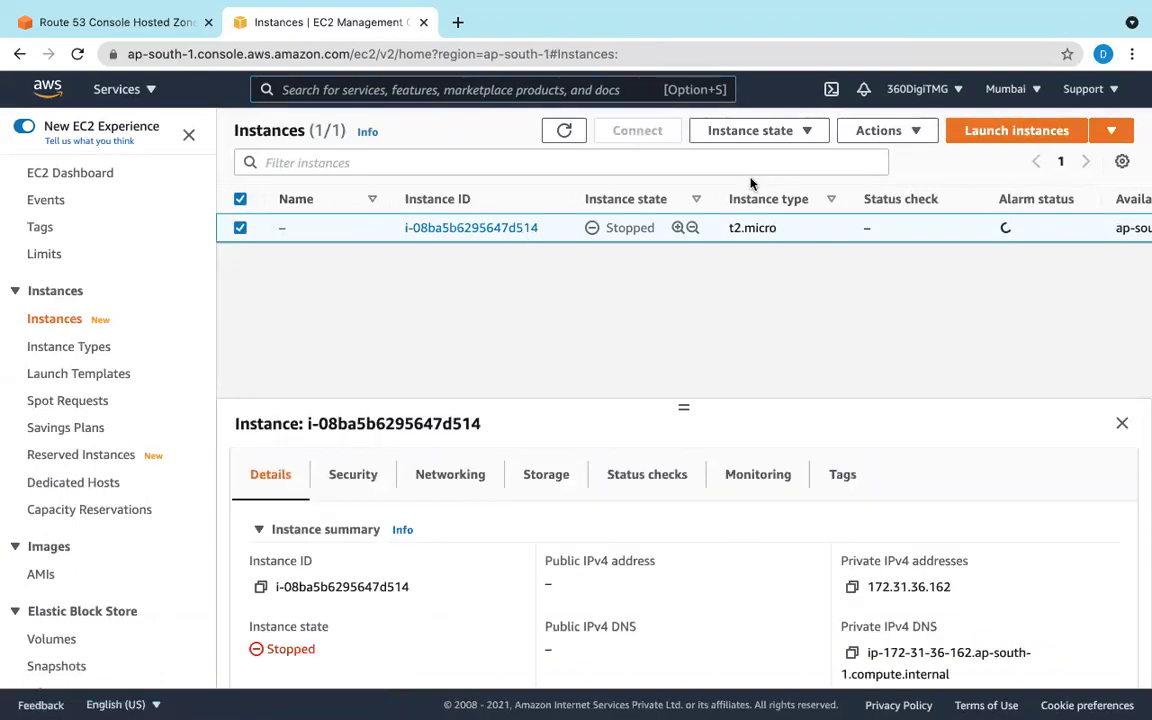
{"action": "left_click", "coordinate": [782, 134]}
{"action": "left_click", "coordinate": [785, 185]}
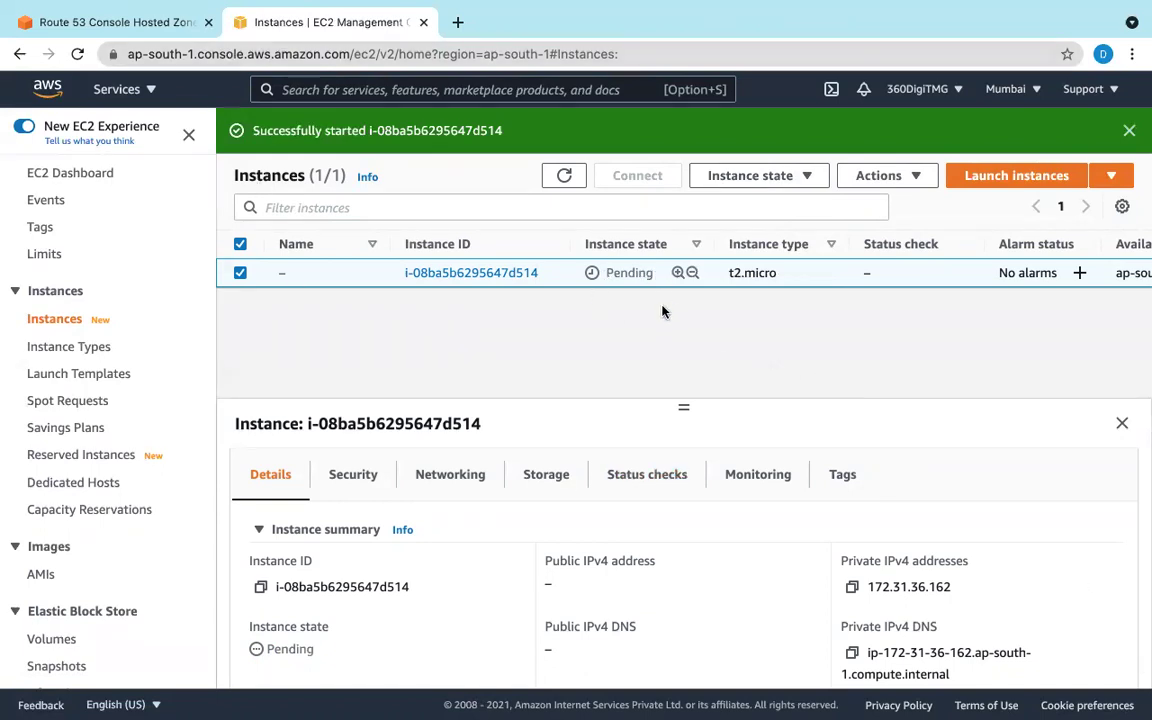
Step: Refresh the Mumbai instance until it is running, then open its Connect to instance page
{"action": "scroll", "coordinate": [329, 85], "scroll_direction": "down", "scroll_amount": 1}
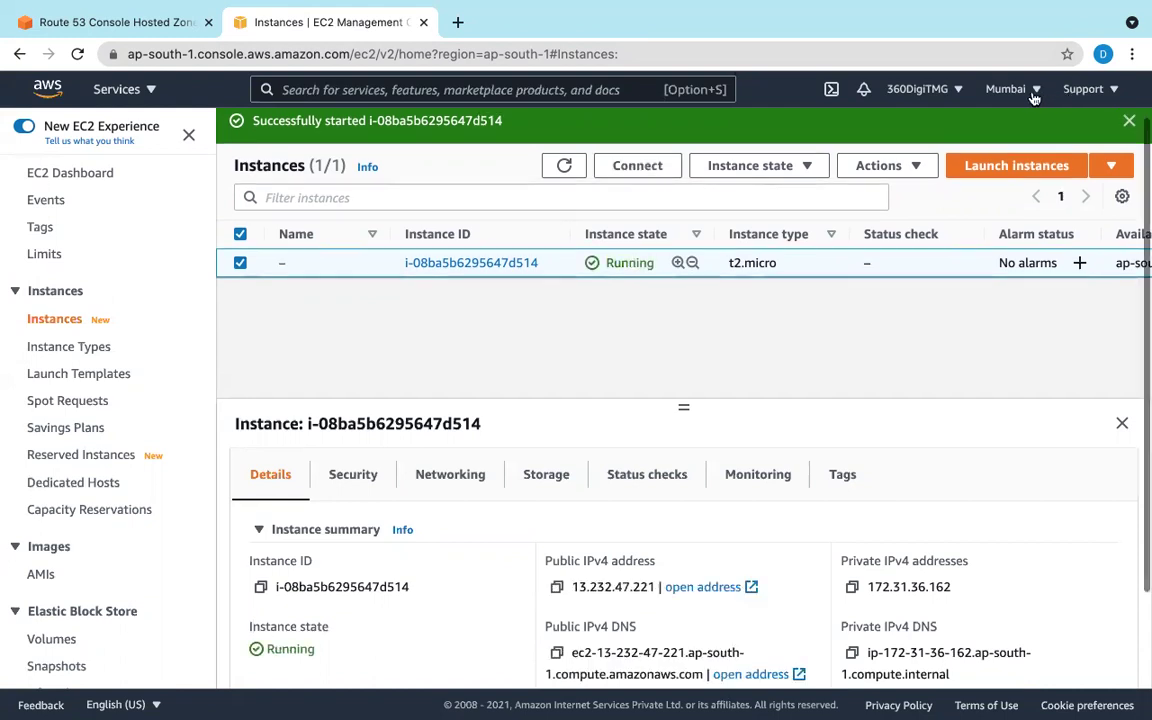
{"action": "left_click", "coordinate": [455, 261]}
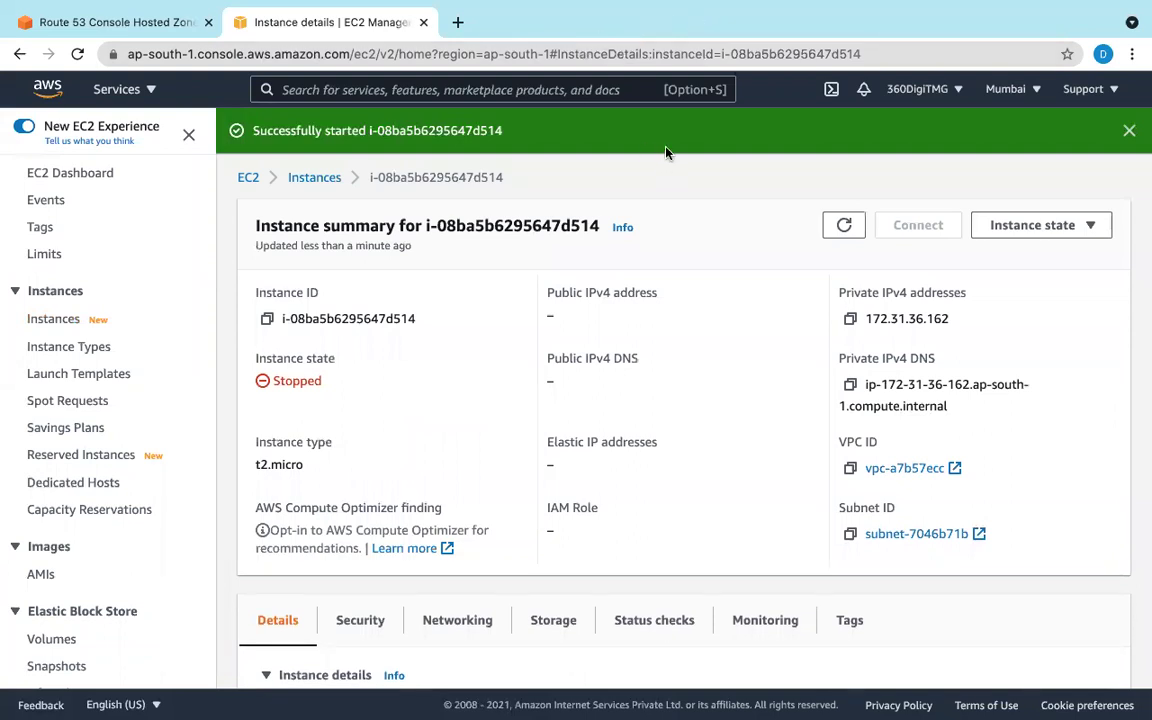
{"action": "left_click", "coordinate": [845, 227]}
{"action": "scroll", "coordinate": [768, 304], "scroll_direction": "down", "scroll_amount": 4}
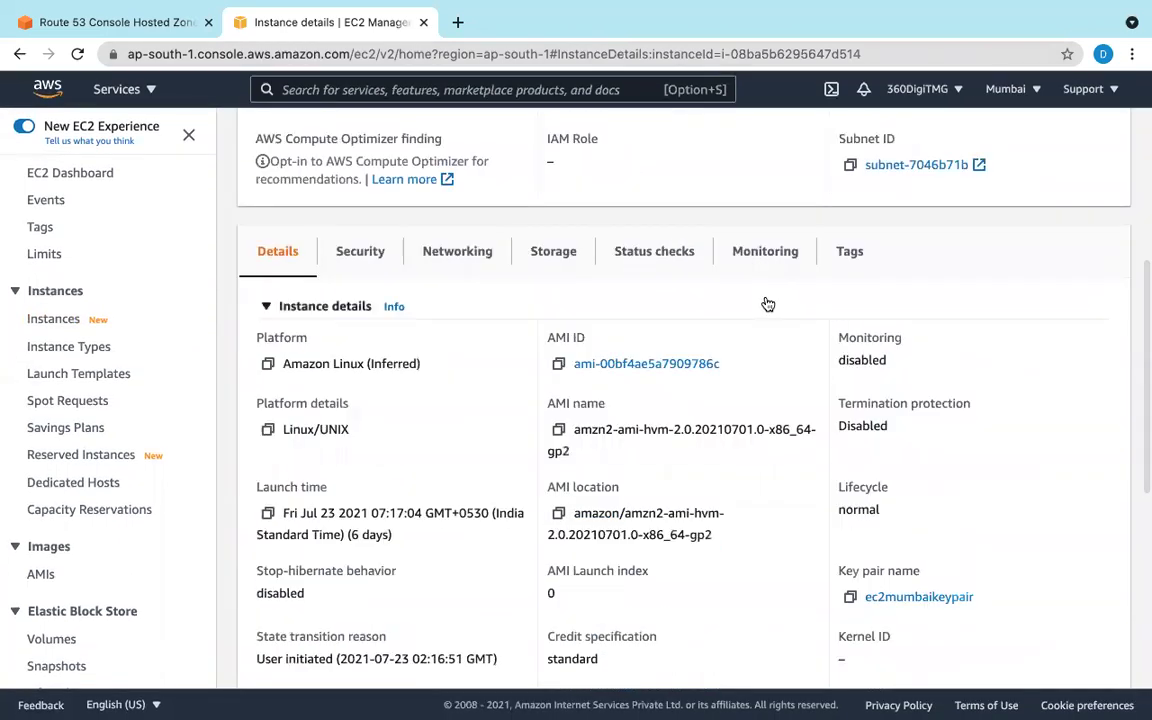
{"action": "scroll", "coordinate": [768, 304], "scroll_direction": "up", "scroll_amount": 4}
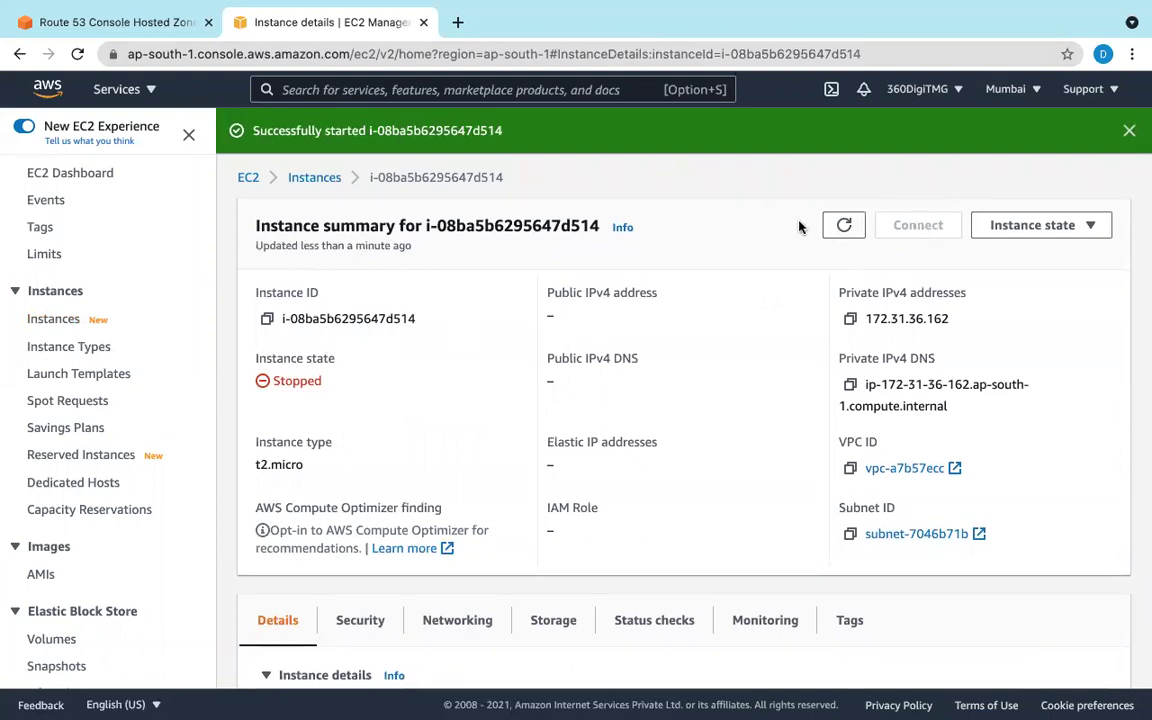
{"action": "left_click", "coordinate": [843, 228]}
{"action": "left_click", "coordinate": [843, 226]}
{"action": "left_click", "coordinate": [314, 177]}
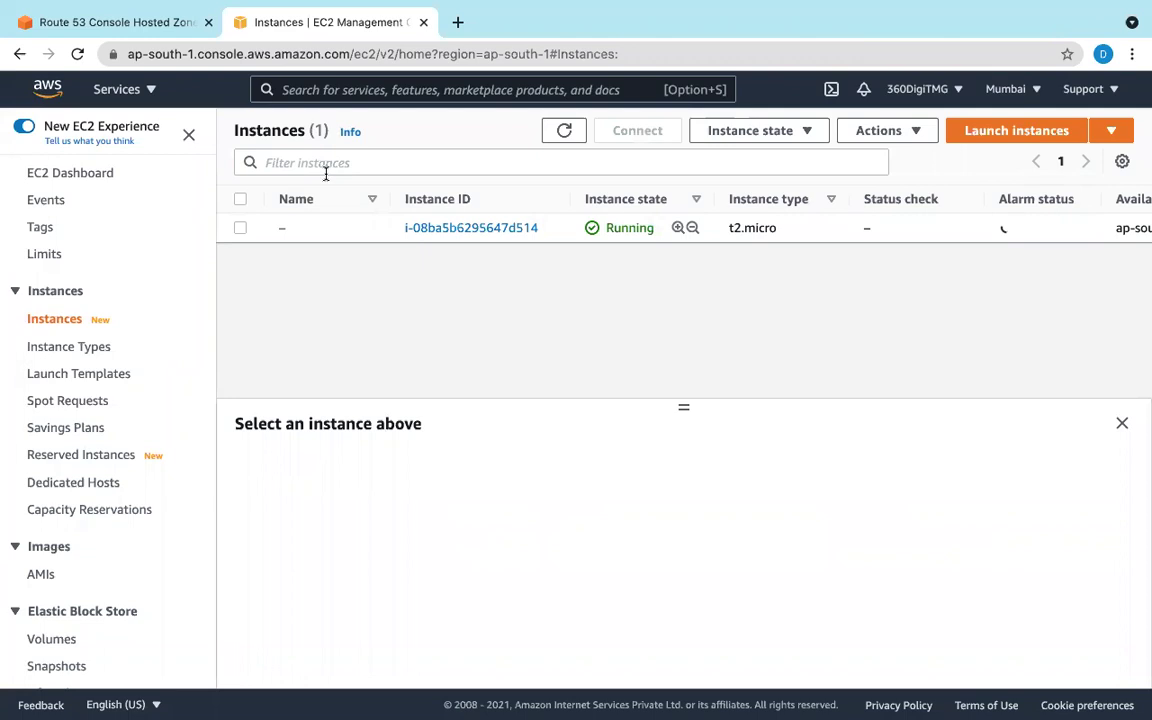
{"action": "left_click", "coordinate": [240, 228]}
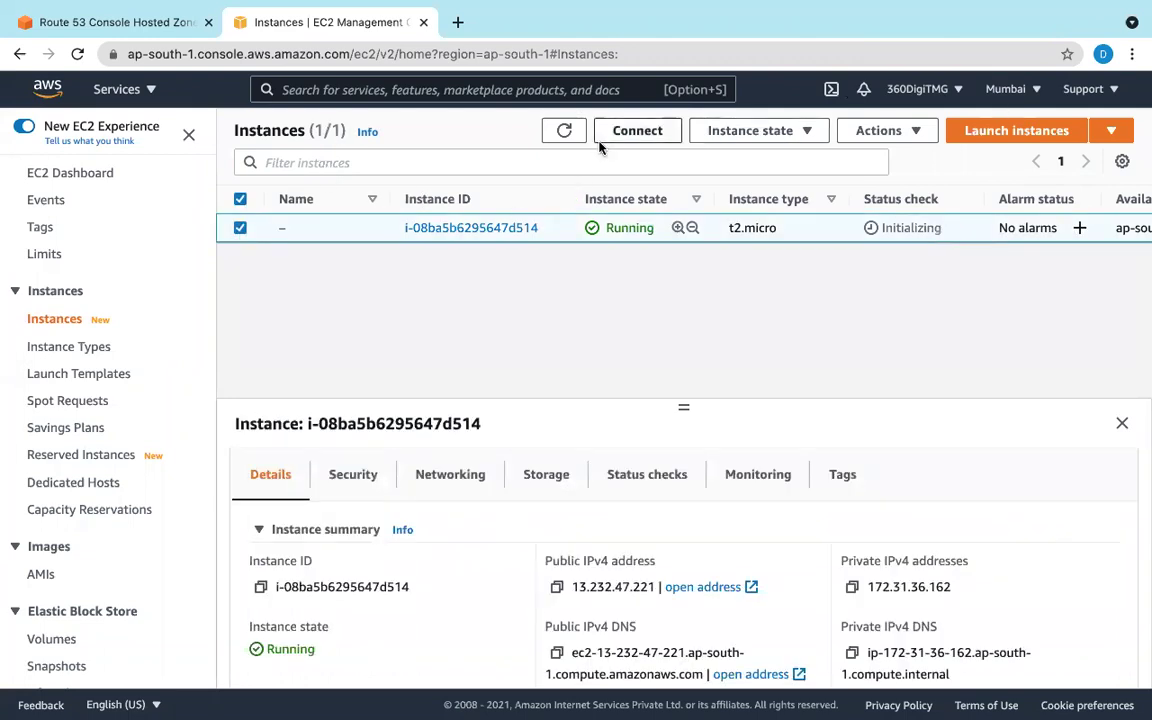
{"action": "left_click", "coordinate": [638, 131]}
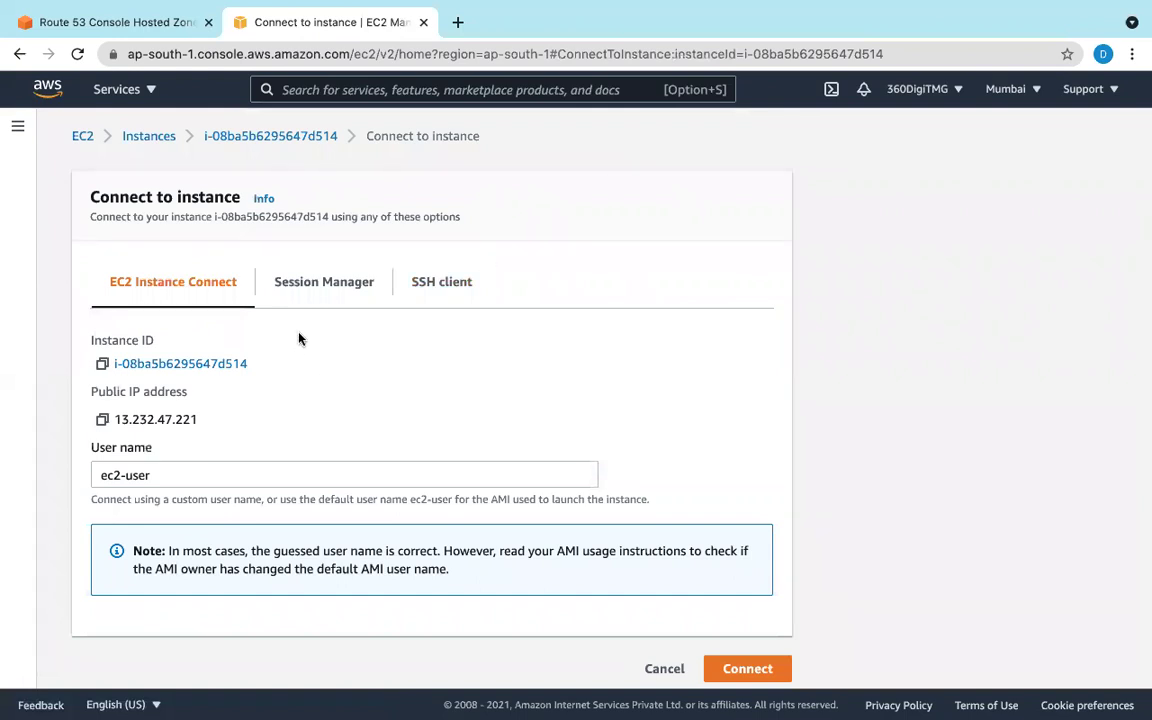
Step: Connect through EC2 Instance Connect and run 'sudo service httpd start' on the Mumbai instance
{"action": "left_click", "coordinate": [748, 668]}
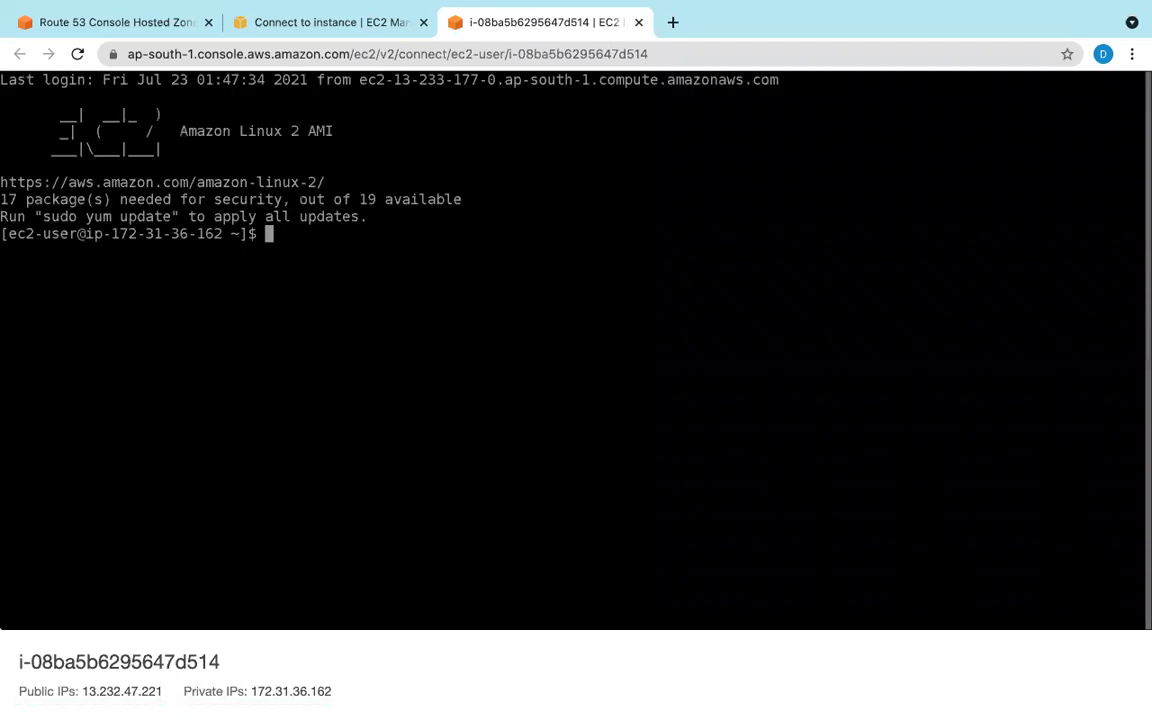
{"action": "type", "text": "sudp servoce j"}
{"action": "key", "text": "BackSpace"}
{"action": "type", "text": "httpd "}
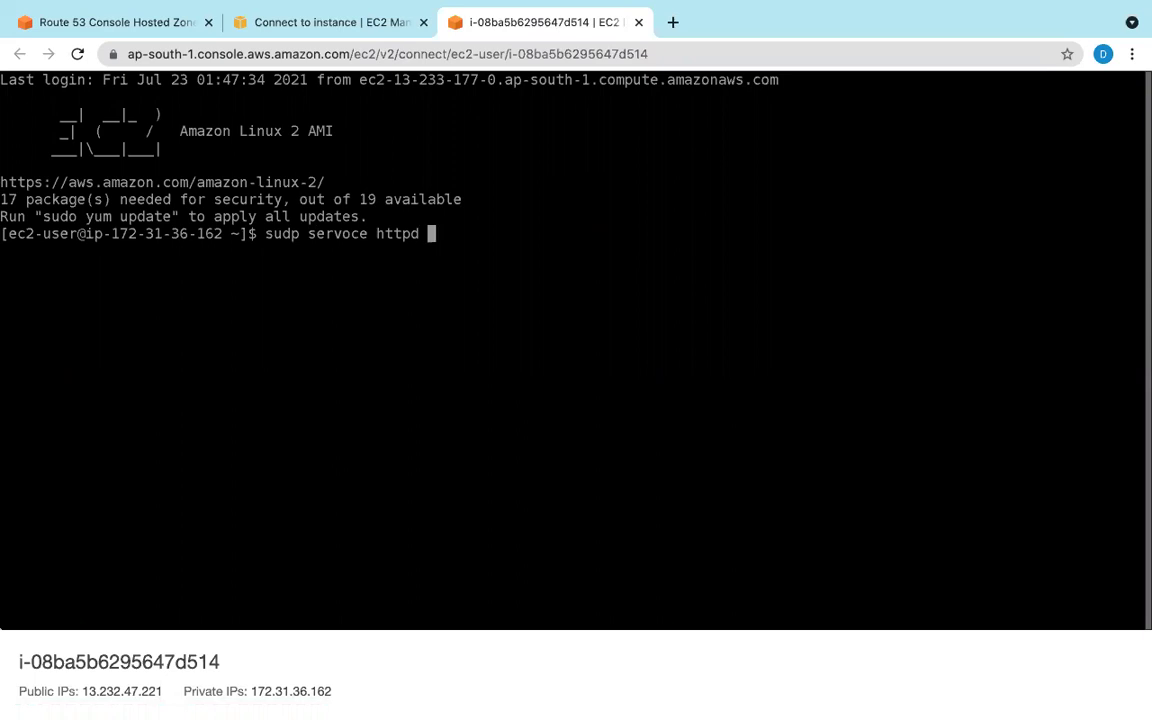
{"action": "type", "text": "start"}
{"action": "key", "text": "Left"}
{"action": "key", "text": "Left"}
{"action": "key", "text": "Left"}
{"action": "key", "text": "Left"}
{"action": "key", "text": "Left"}
{"action": "key", "text": "Left"}
{"action": "key", "text": "Left"}
{"action": "key", "text": "Left"}
{"action": "key", "text": "Left"}
{"action": "key", "text": "Left"}
{"action": "key", "text": "Left"}
{"action": "key", "text": "Left"}
{"action": "key", "text": "Left"}
{"action": "key", "text": "Left"}
{"action": "key", "text": "Left"}
{"action": "key", "text": "Left"}
{"action": "key", "text": "Right"}
{"action": "key", "text": "Right"}
{"action": "key", "text": "BackSpace"}
{"action": "type", "text": "i"}
{"action": "key", "text": "Left"}
{"action": "key", "text": "Left"}
{"action": "key", "text": "Left"}
{"action": "key", "text": "Left"}
{"action": "key", "text": "Left"}
{"action": "key", "text": "Left"}
{"action": "key", "text": "BackSpace"}
{"action": "type", "text": "o"}
{"action": "key", "text": "Right"}
{"action": "key", "text": "Right"}
{"action": "key", "text": "Right"}
{"action": "key", "text": "Right"}
{"action": "key", "text": "Right"}
{"action": "key", "text": "Right"}
{"action": "key", "text": "Right"}
{"action": "key", "text": "Right"}
{"action": "key", "text": "Right"}
{"action": "key", "text": "Right"}
{"action": "key", "text": "Right"}
{"action": "key", "text": "Right"}
{"action": "key", "text": "Right"}
{"action": "key", "text": "Right"}
{"action": "key", "text": "Right"}
{"action": "key", "text": "Right"}
{"action": "key", "text": "Right"}
{"action": "key", "text": "Right"}
{"action": "key", "text": "Right"}
{"action": "key", "text": "Right"}
{"action": "key", "text": "Return"}
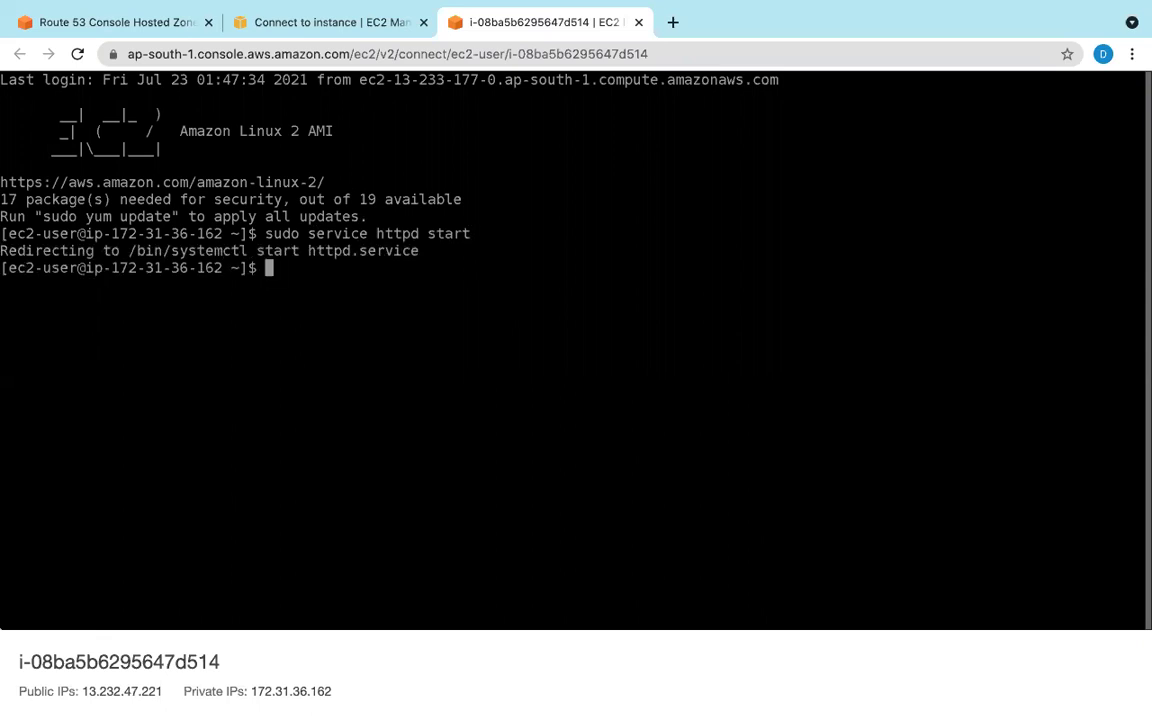
{"action": "left_click", "coordinate": [295, 25]}
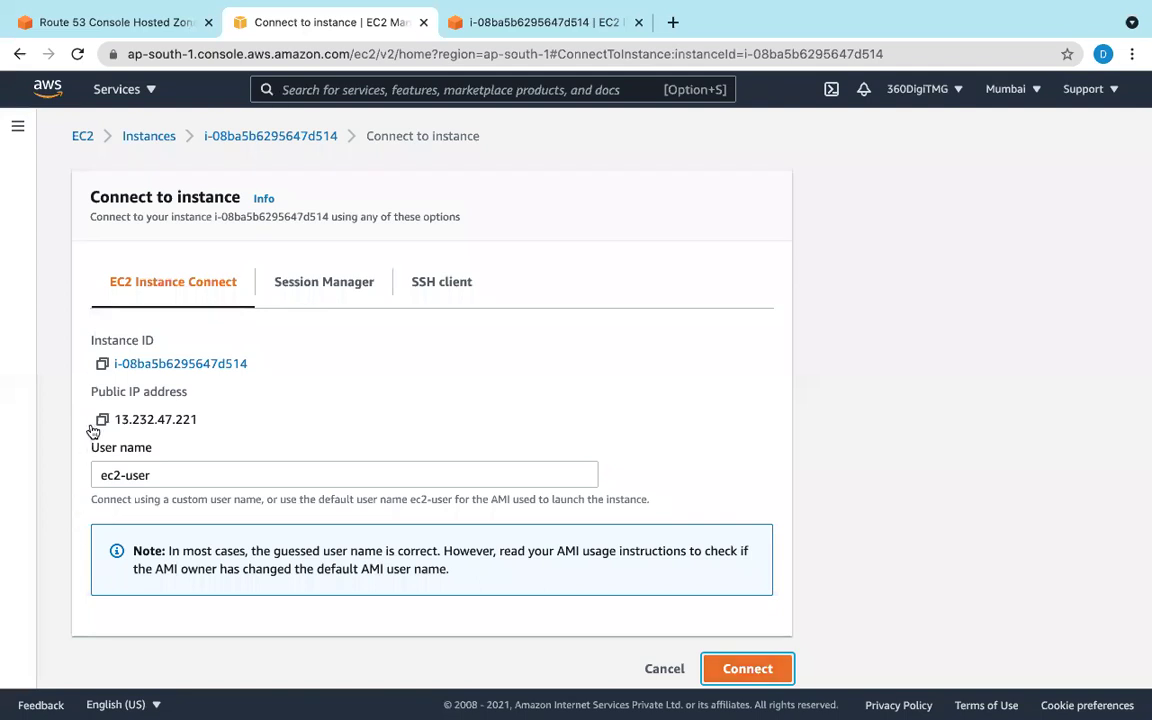
Step: Load the copied public IP 13.232.47.221 in a new Chrome tab and reload the Apache Test Page
{"action": "left_click", "coordinate": [102, 421]}
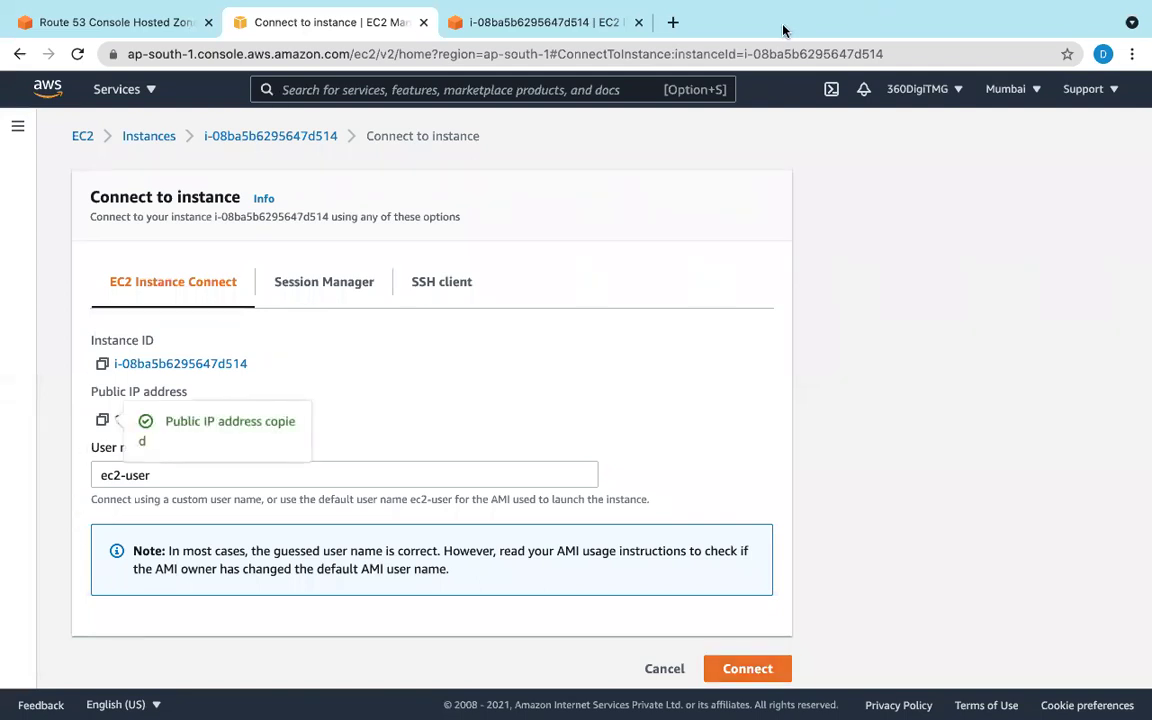
{"action": "left_click", "coordinate": [676, 21]}
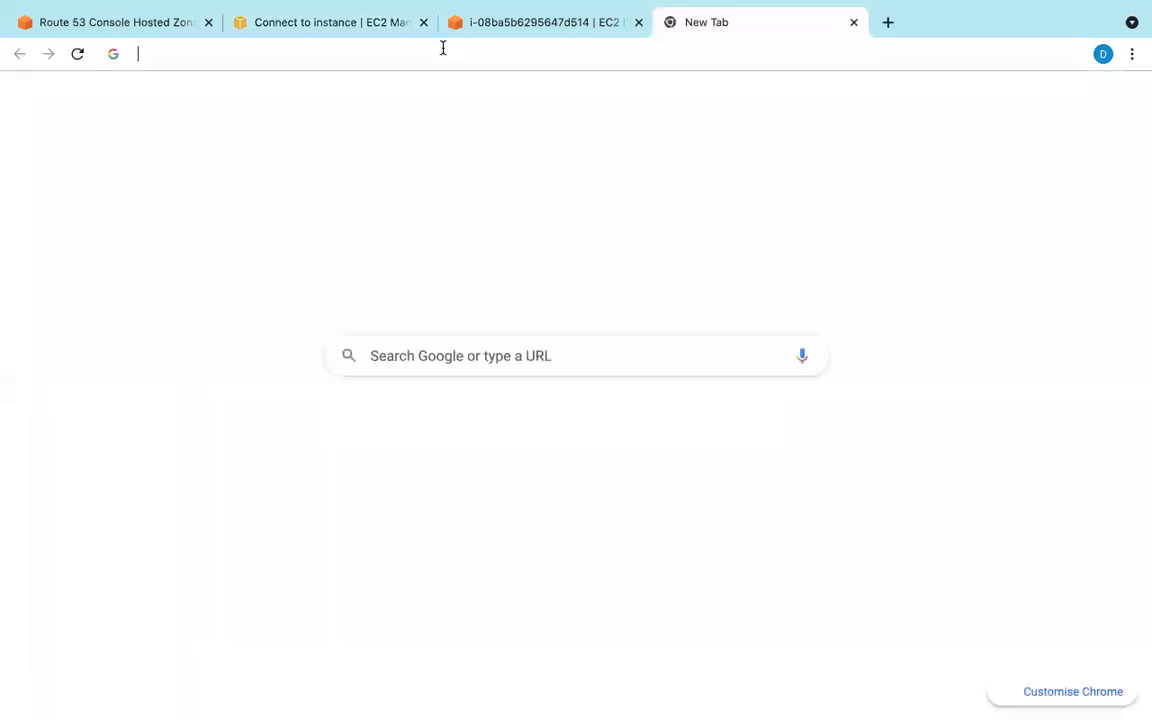
{"action": "key", "text": "super+v"}
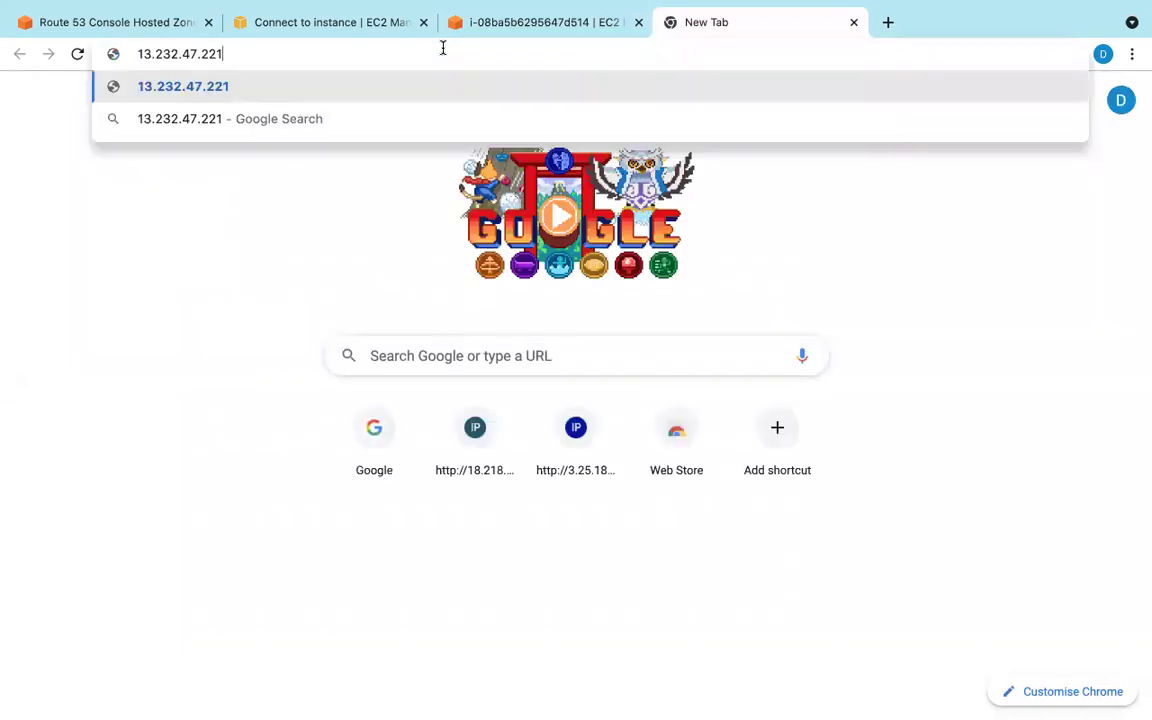
{"action": "key", "text": "Return"}
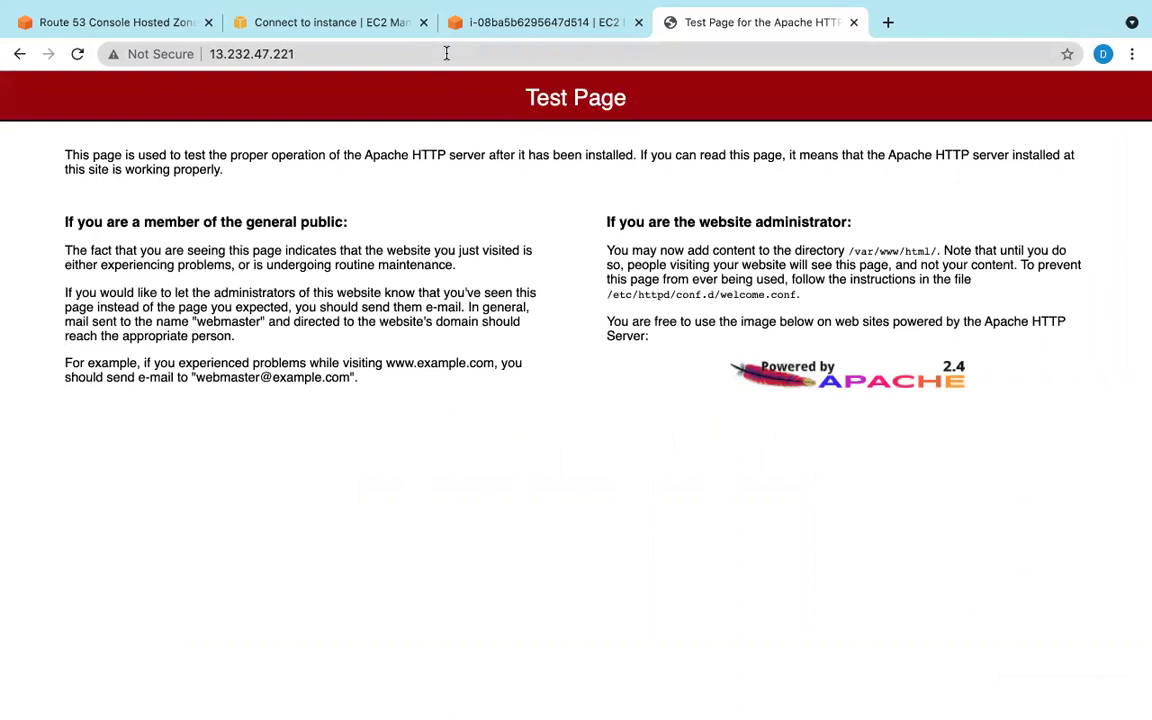
{"action": "left_click", "coordinate": [508, 22]}
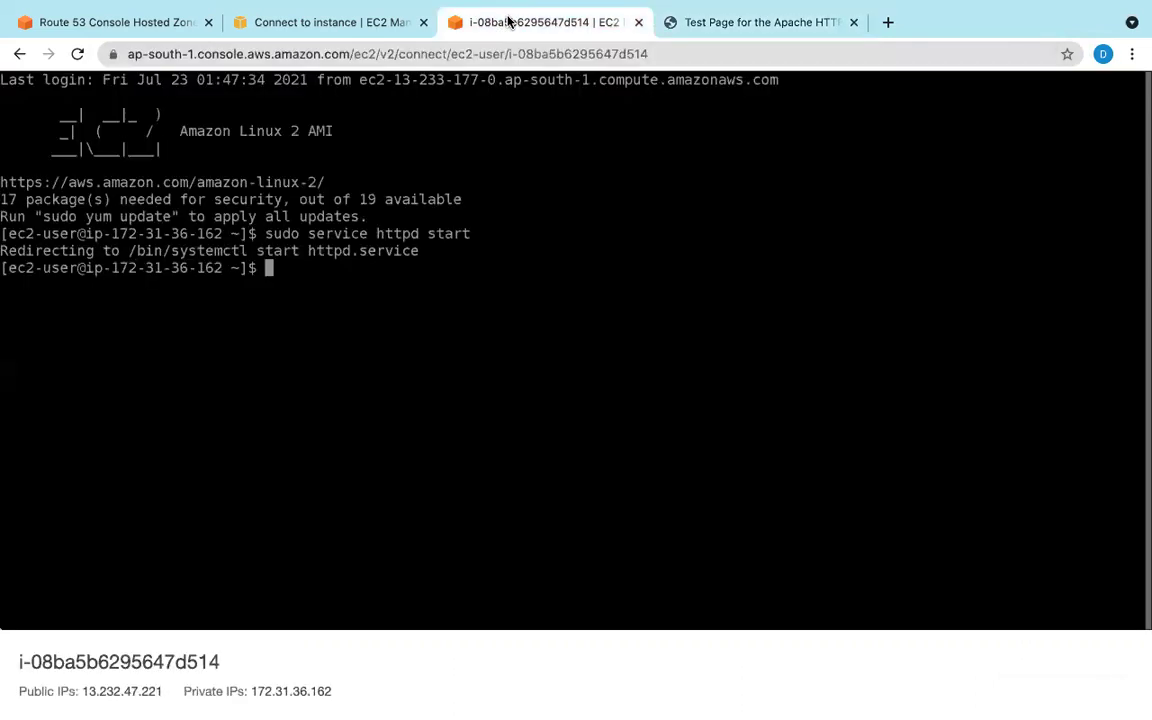
{"action": "left_click", "coordinate": [787, 20]}
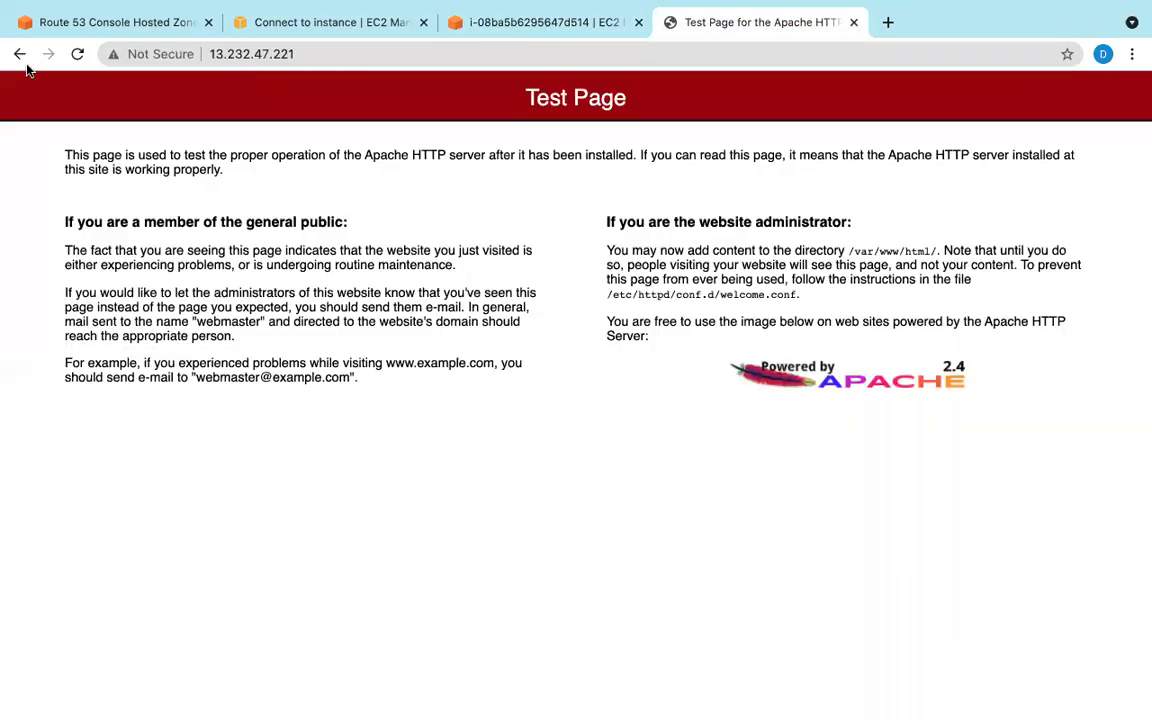
{"action": "left_click", "coordinate": [76, 55]}
Step: In the instance terminal, change to /var/www/html and list its contents
{"action": "left_click", "coordinate": [490, 18]}
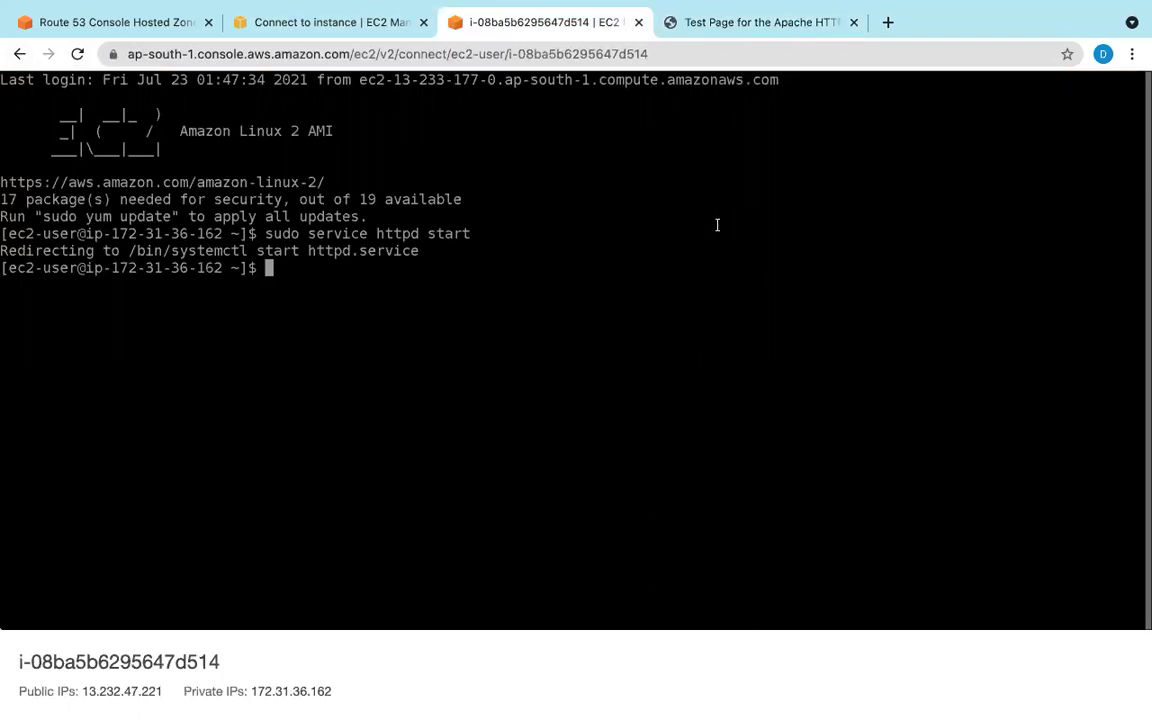
{"action": "type", "text": "cd /"}
{"action": "key", "text": "Return"}
{"action": "type", "text": "cd"}
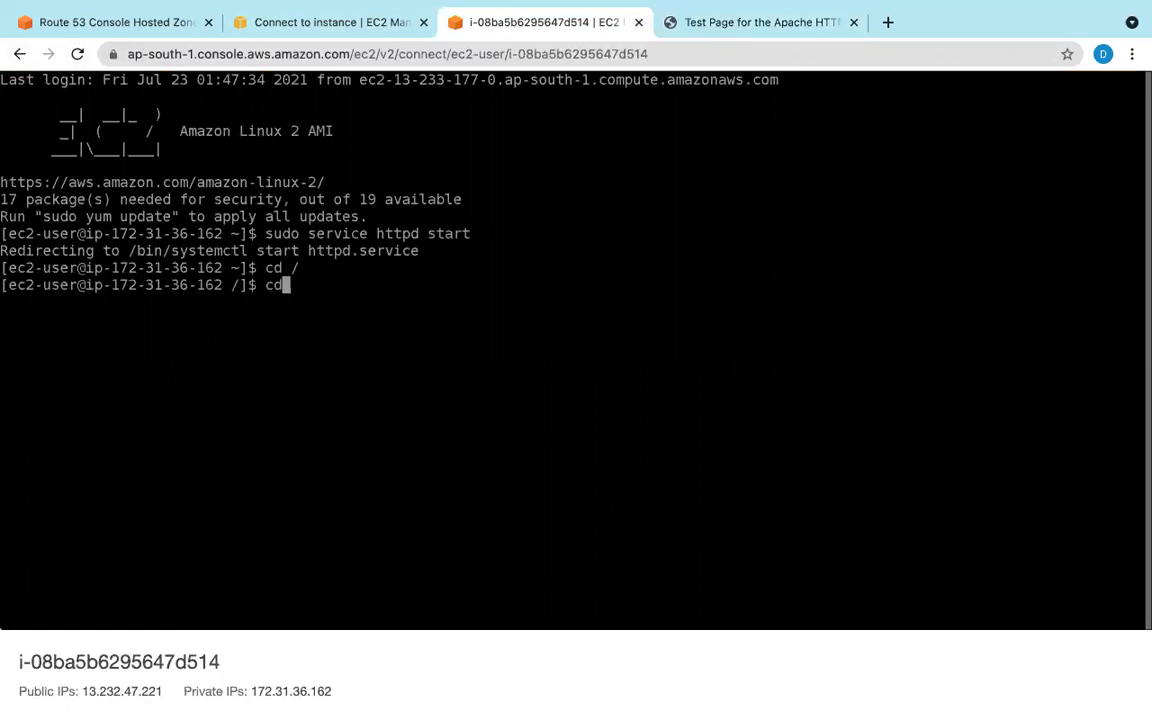
{"action": "type", "text": " var/www/html"}
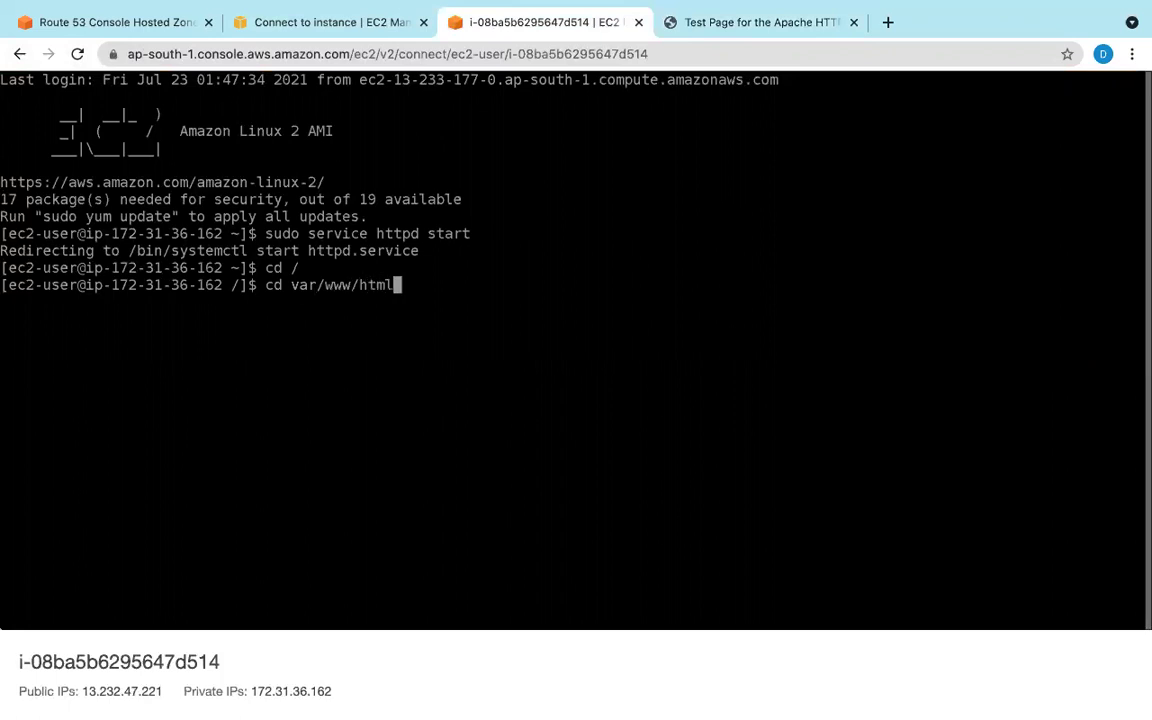
{"action": "key", "text": "Return"}
{"action": "type", "text": "ls"}
{"action": "key", "text": "Return"}
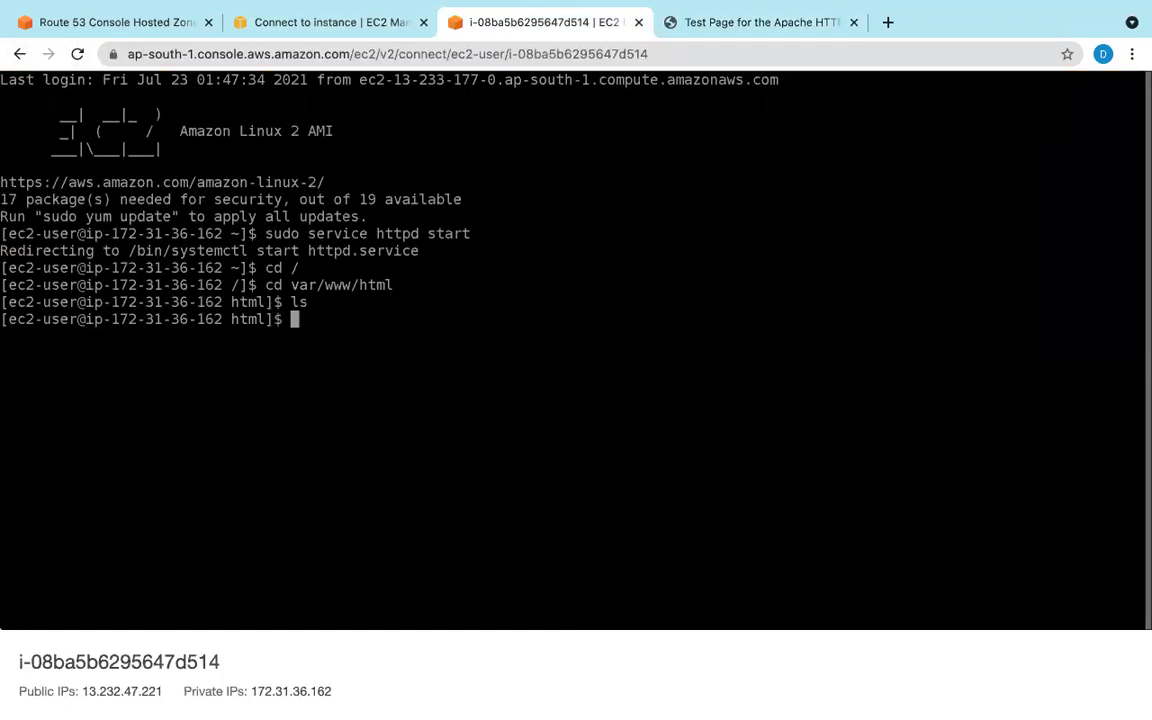
Step: Create index.html in vi and type the opening <html> tag
{"action": "type", "text": "vi index.html"}
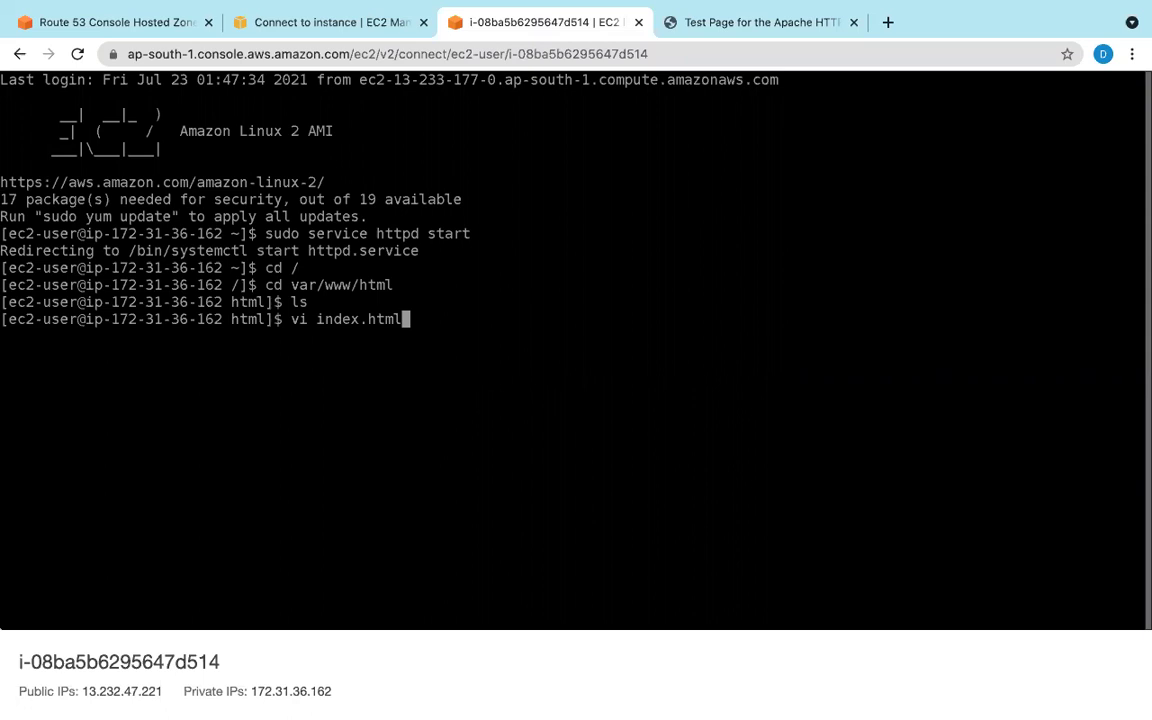
{"action": "key", "text": "Return"}
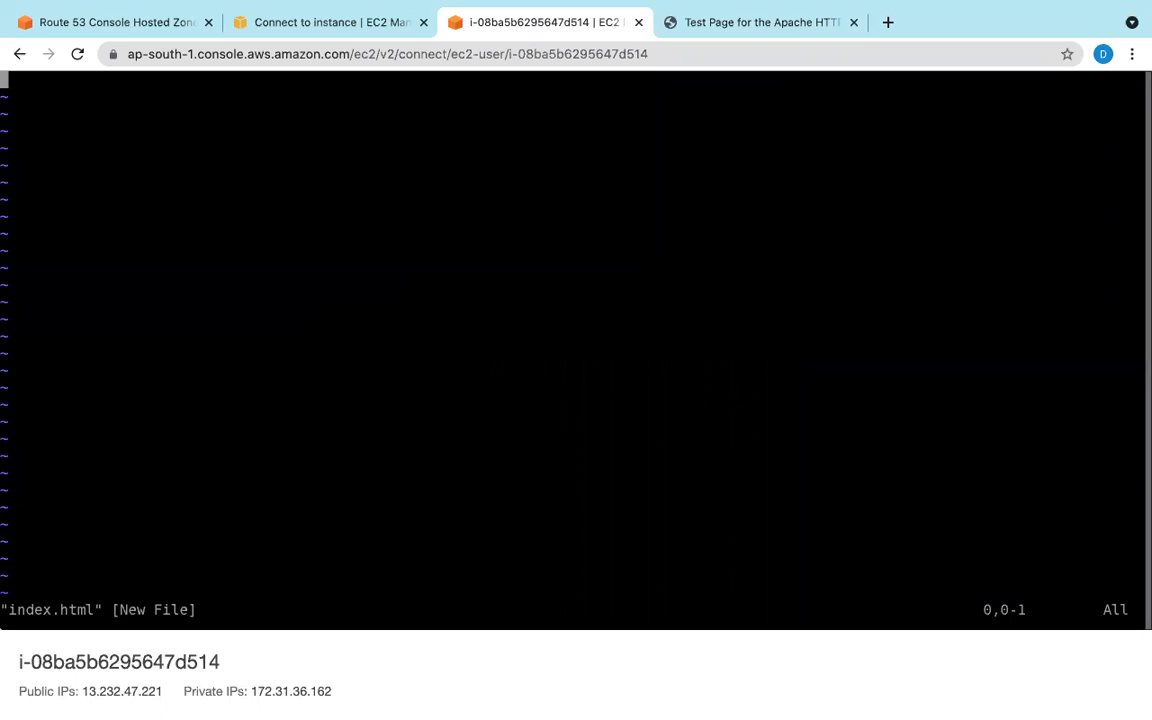
{"action": "key", "text": "i"}
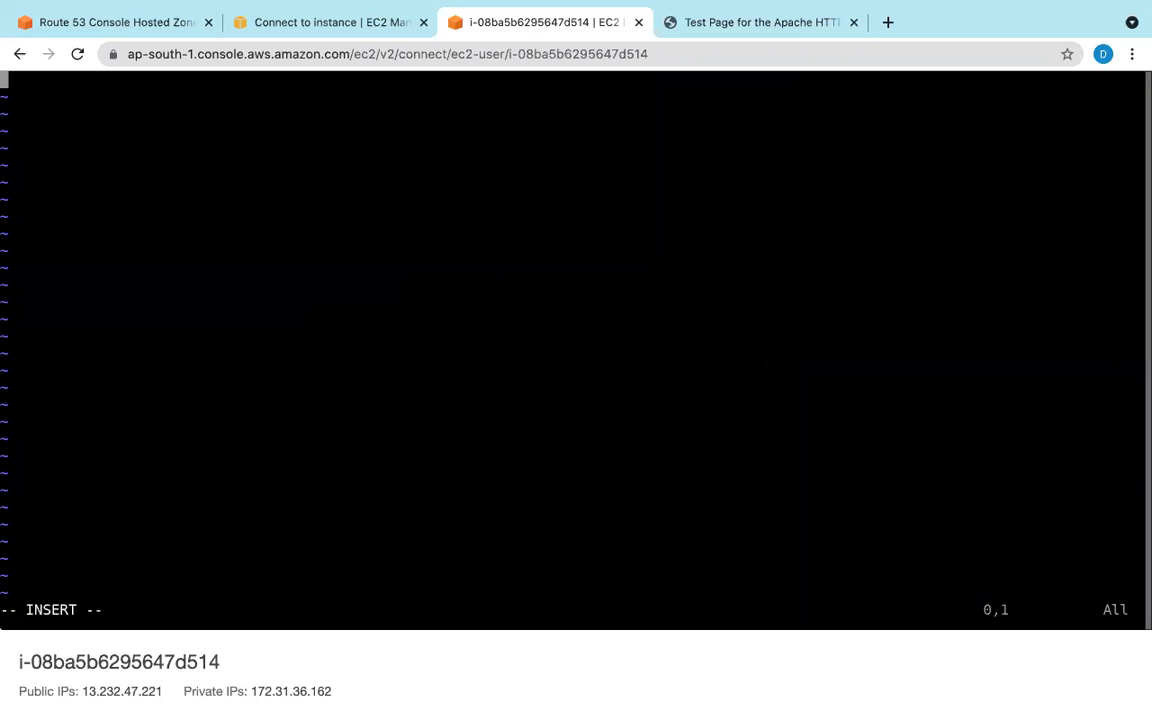
{"action": "type", "text": "<>"}
{"action": "key", "text": "Left"}
{"action": "key", "text": "Right"}
{"action": "key", "text": "Left"}
{"action": "key", "text": "Right"}
{"action": "key", "text": "Left"}
{"action": "type", "text": "html"}
{"action": "key", "text": "Right"}
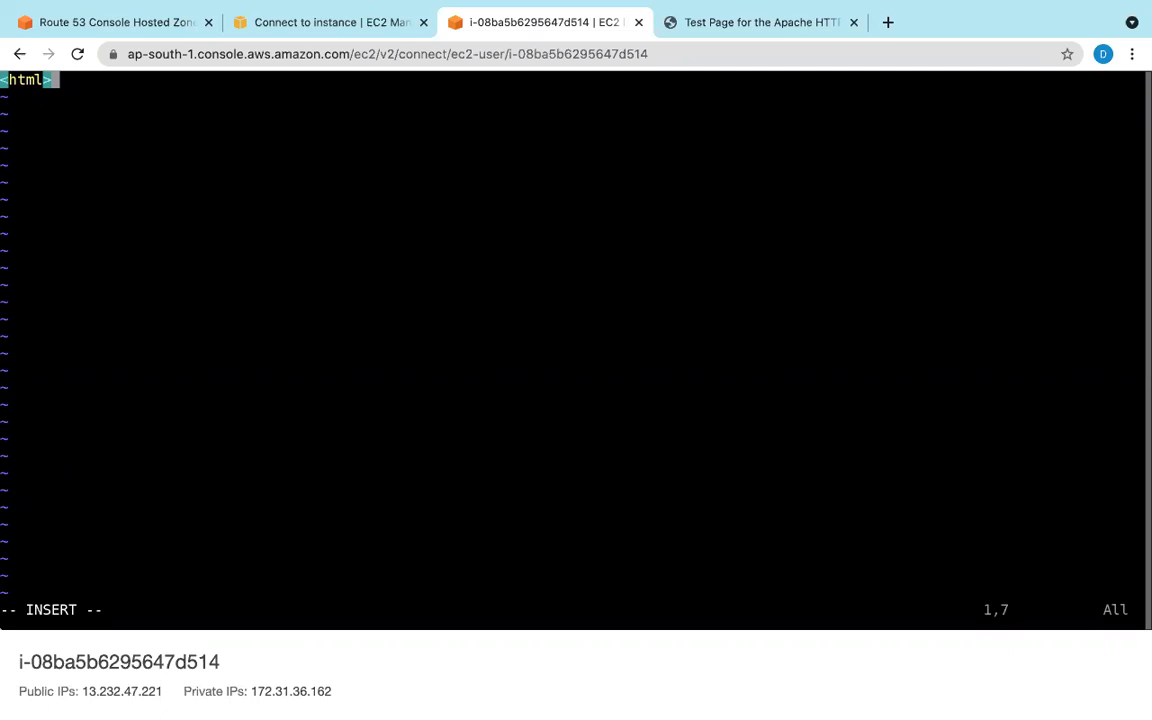
Step: Add the closing </html> tag with an empty inner tag, then return to Route 53
{"action": "type", "text": "<>"}
{"action": "key", "text": "Left"}
{"action": "type", "text": "/html"}
{"action": "key", "text": "Left"}
{"action": "key", "text": "Left"}
{"action": "key", "text": "Left"}
{"action": "key", "text": "Left"}
{"action": "key", "text": "Left"}
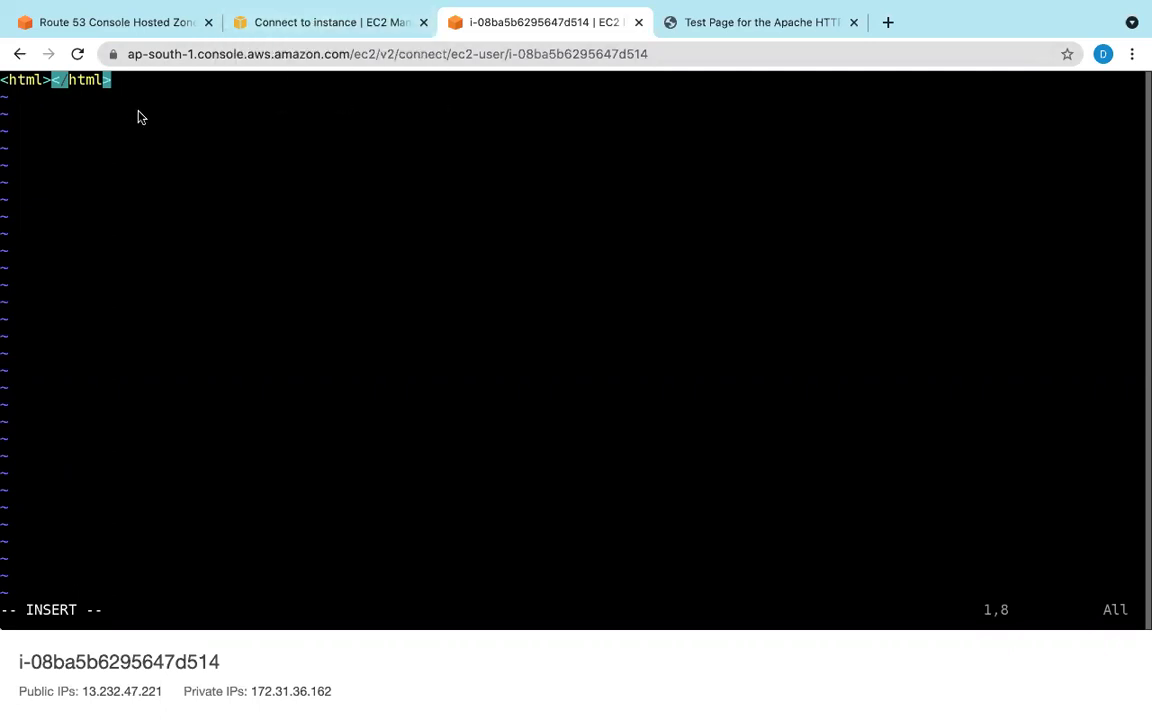
{"action": "type", "text": "<>"}
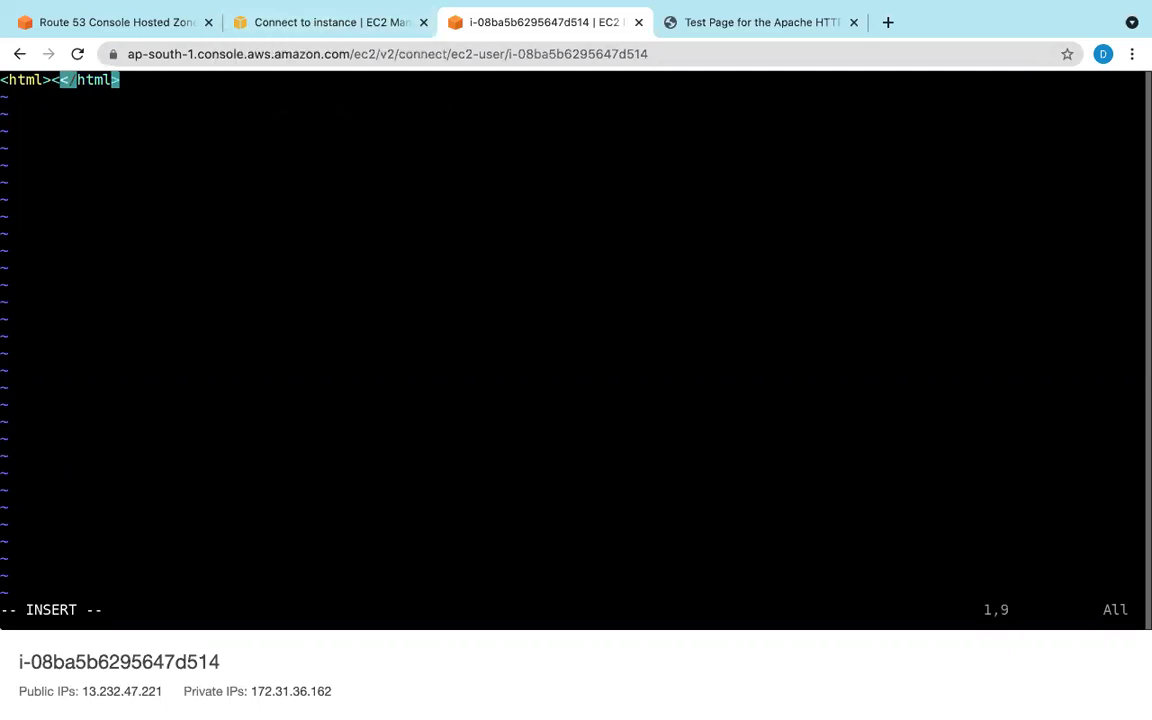
{"action": "key", "text": "Left"}
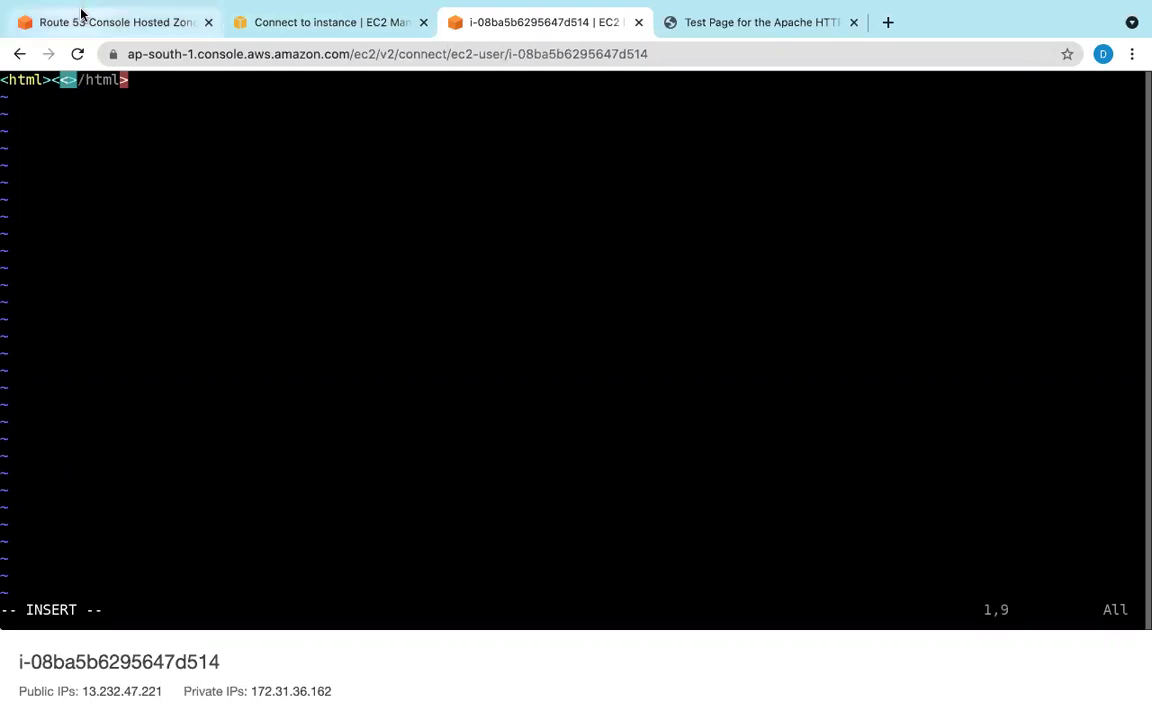
{"action": "left_click", "coordinate": [82, 15]}
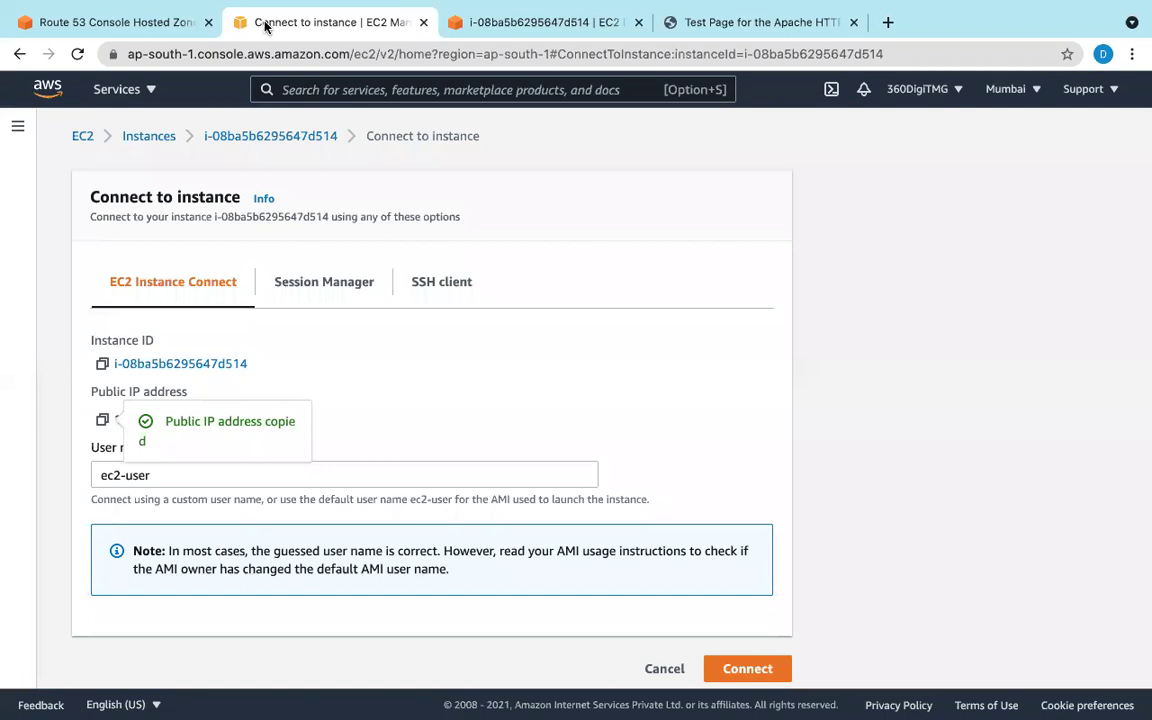
Step: Open the Mumbai instance's details page from the EC2 instances list
{"action": "left_click", "coordinate": [240, 21]}
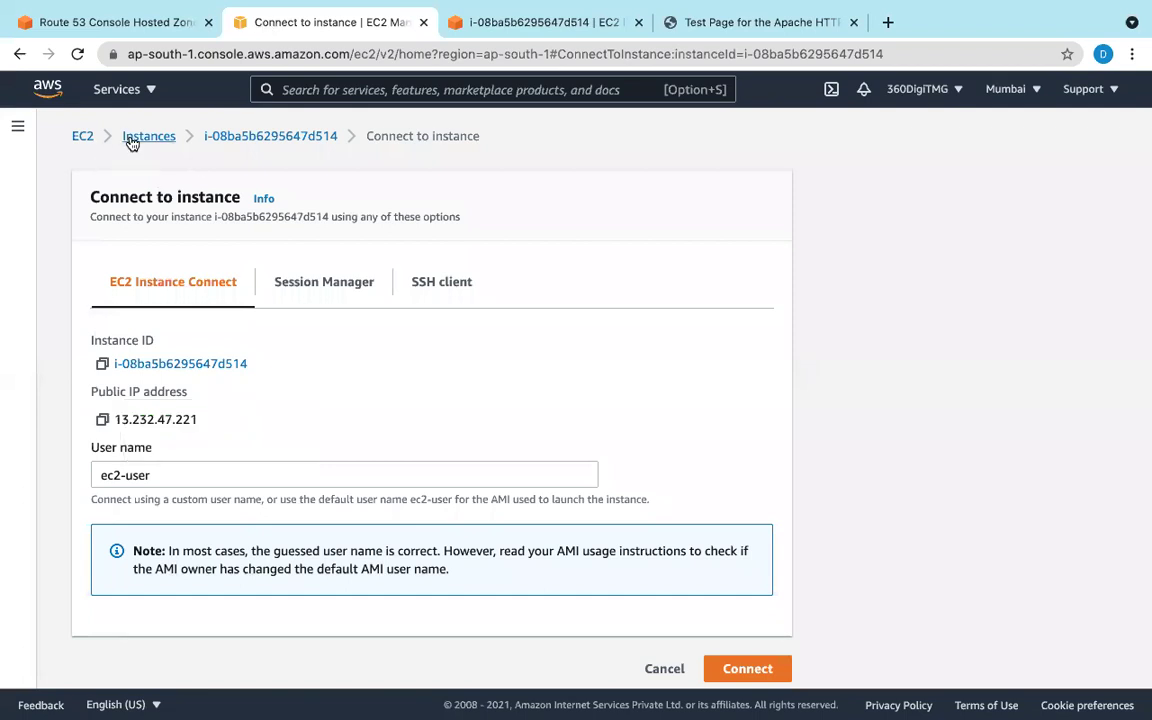
{"action": "left_click", "coordinate": [130, 137]}
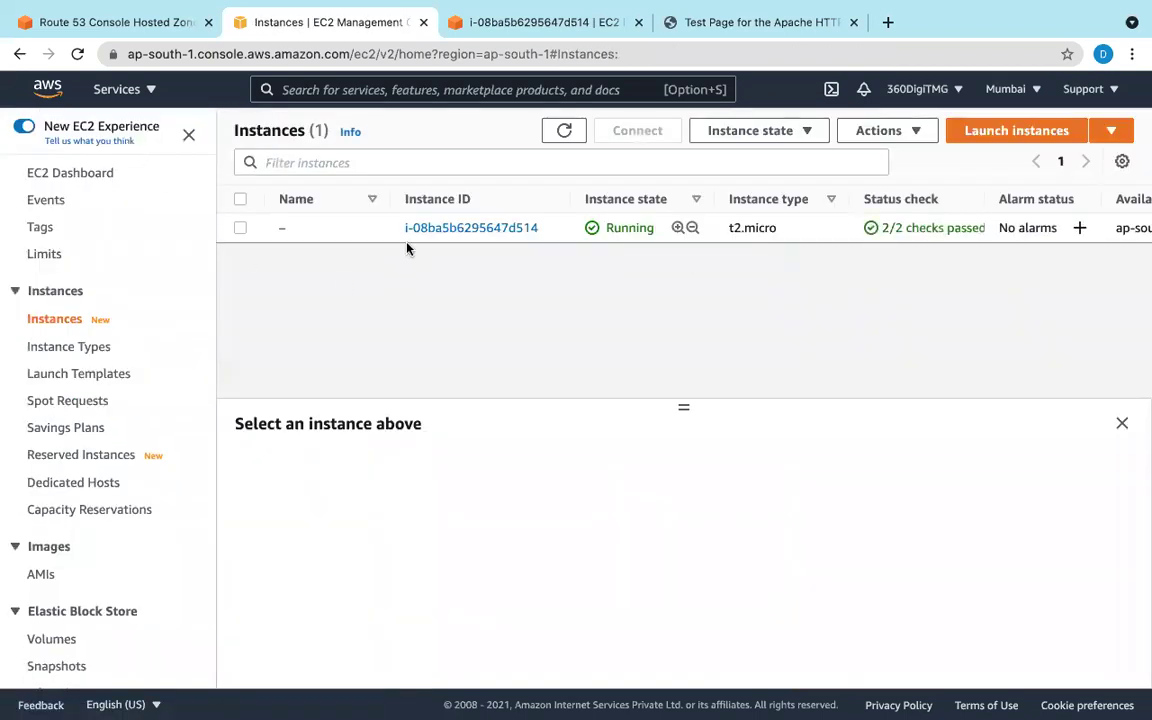
{"action": "left_click", "coordinate": [505, 227]}
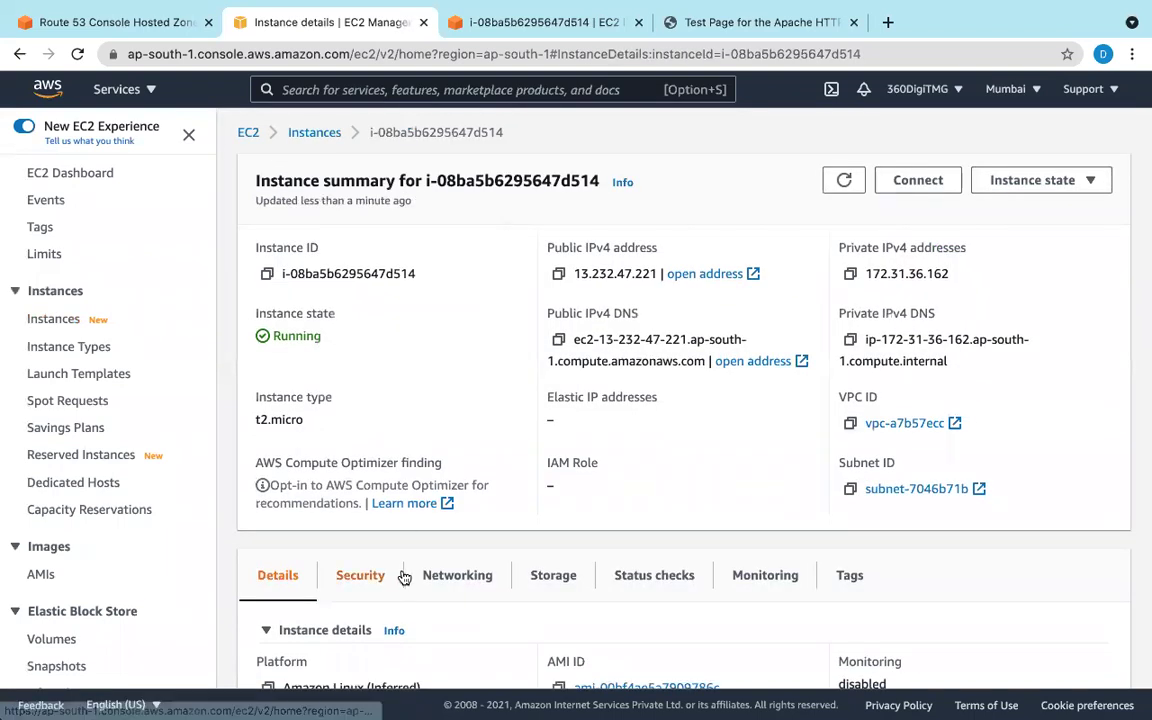
Step: Review the Mumbai instance's Details tab, then go back to its terminal session
{"action": "scroll", "coordinate": [404, 576], "scroll_direction": "down", "scroll_amount": 2}
{"action": "scroll", "coordinate": [404, 578], "scroll_direction": "down", "scroll_amount": 2}
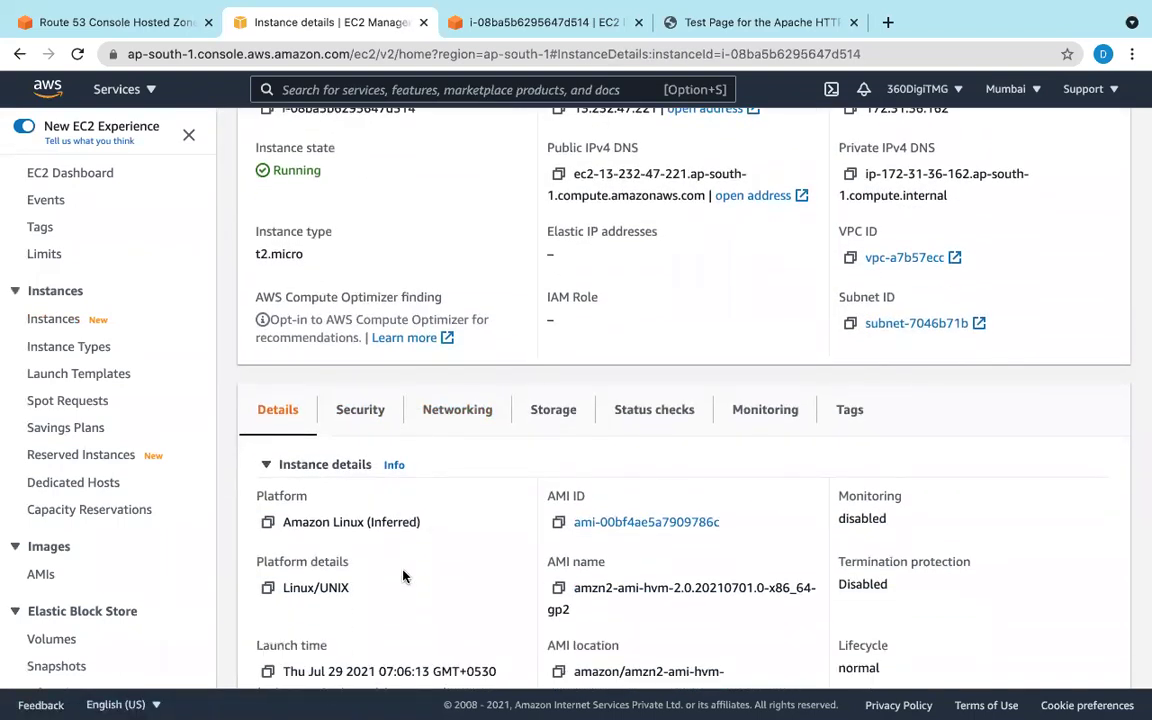
{"action": "scroll", "coordinate": [404, 578], "scroll_direction": "down", "scroll_amount": 5}
{"action": "scroll", "coordinate": [404, 578], "scroll_direction": "down", "scroll_amount": 8}
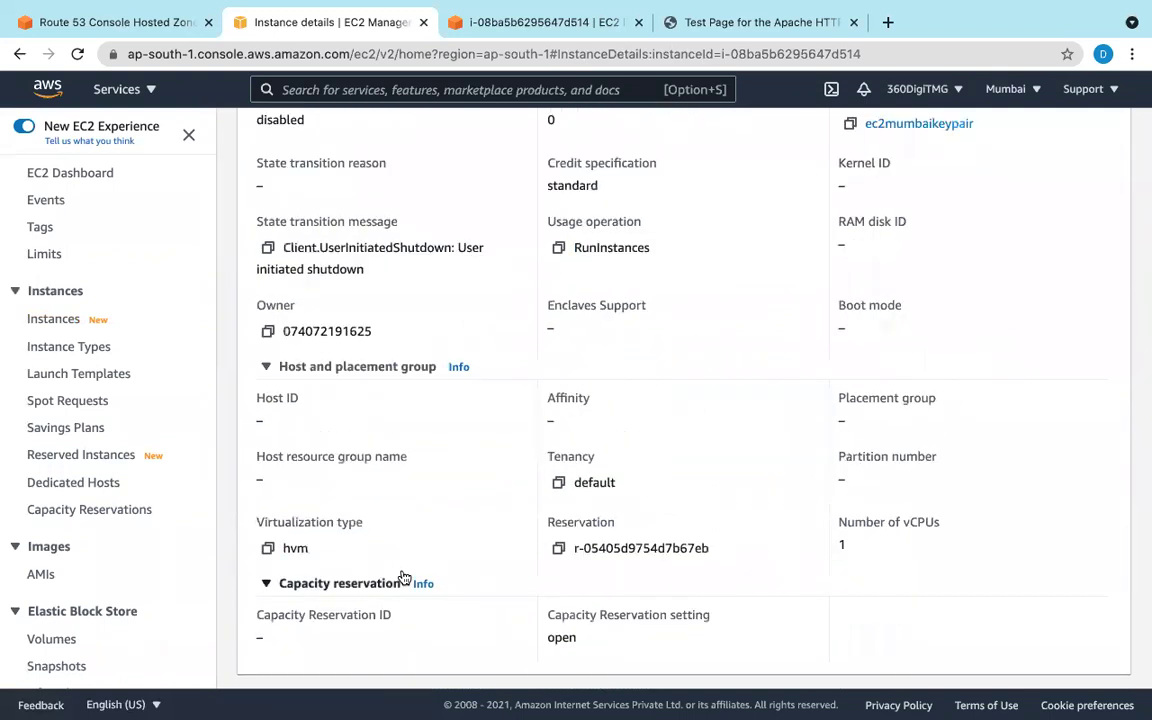
{"action": "scroll", "coordinate": [403, 570], "scroll_direction": "up", "scroll_amount": 5}
{"action": "scroll", "coordinate": [404, 575], "scroll_direction": "up", "scroll_amount": 5}
{"action": "scroll", "coordinate": [410, 578], "scroll_direction": "down", "scroll_amount": 1}
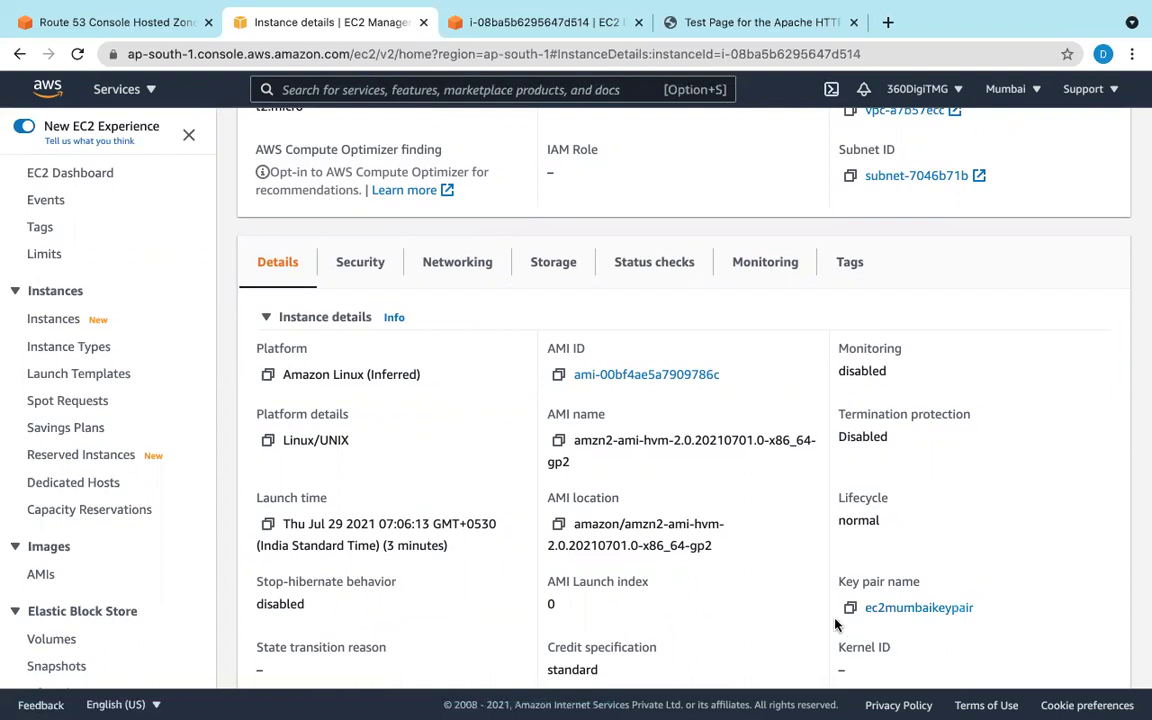
{"action": "scroll", "coordinate": [674, 538], "scroll_direction": "up", "scroll_amount": 5}
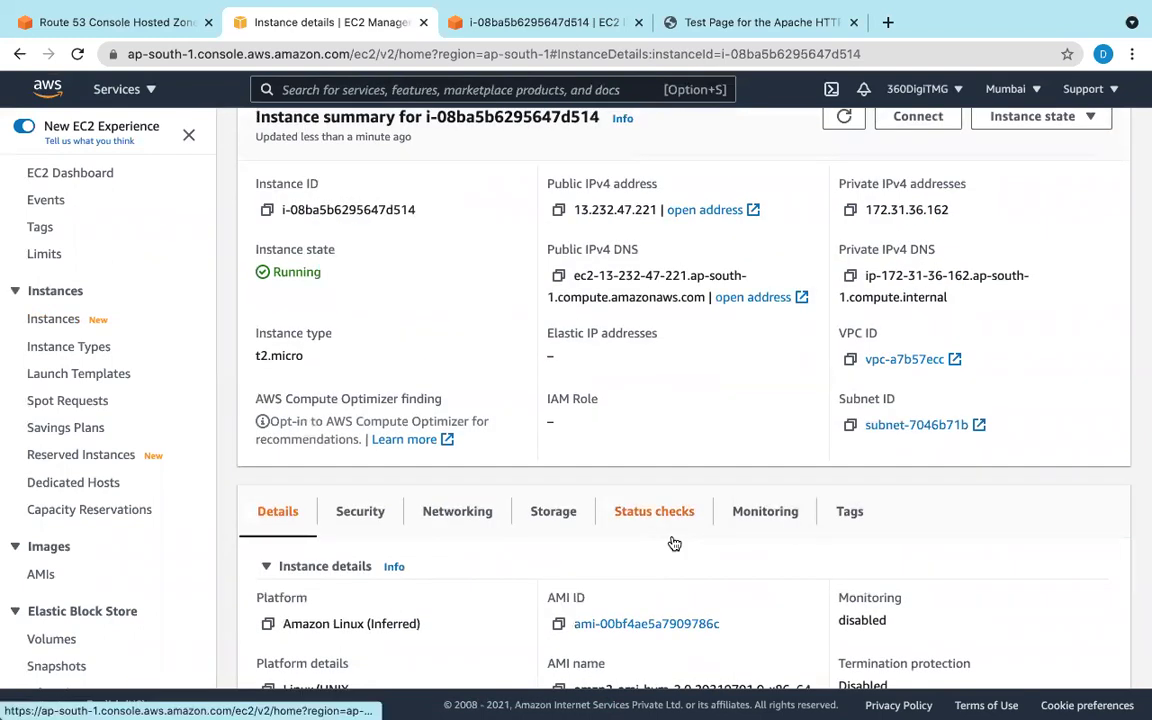
{"action": "scroll", "coordinate": [674, 541], "scroll_direction": "up", "scroll_amount": 2}
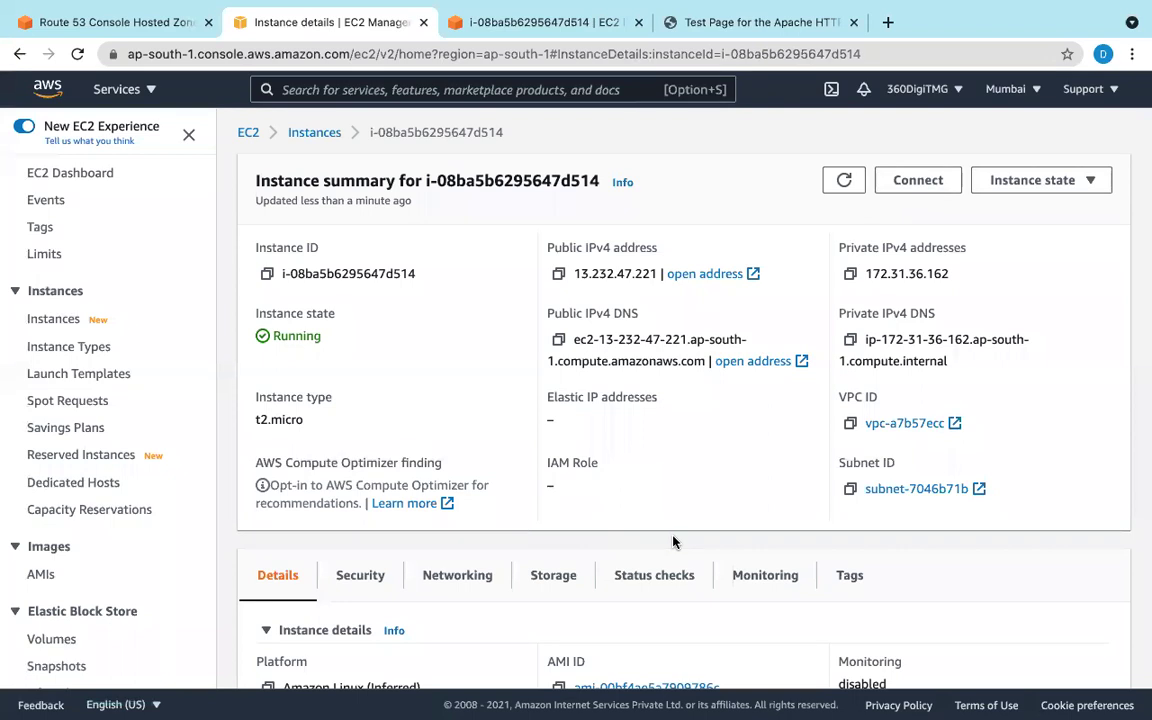
{"action": "scroll", "coordinate": [673, 541], "scroll_direction": "down", "scroll_amount": 1}
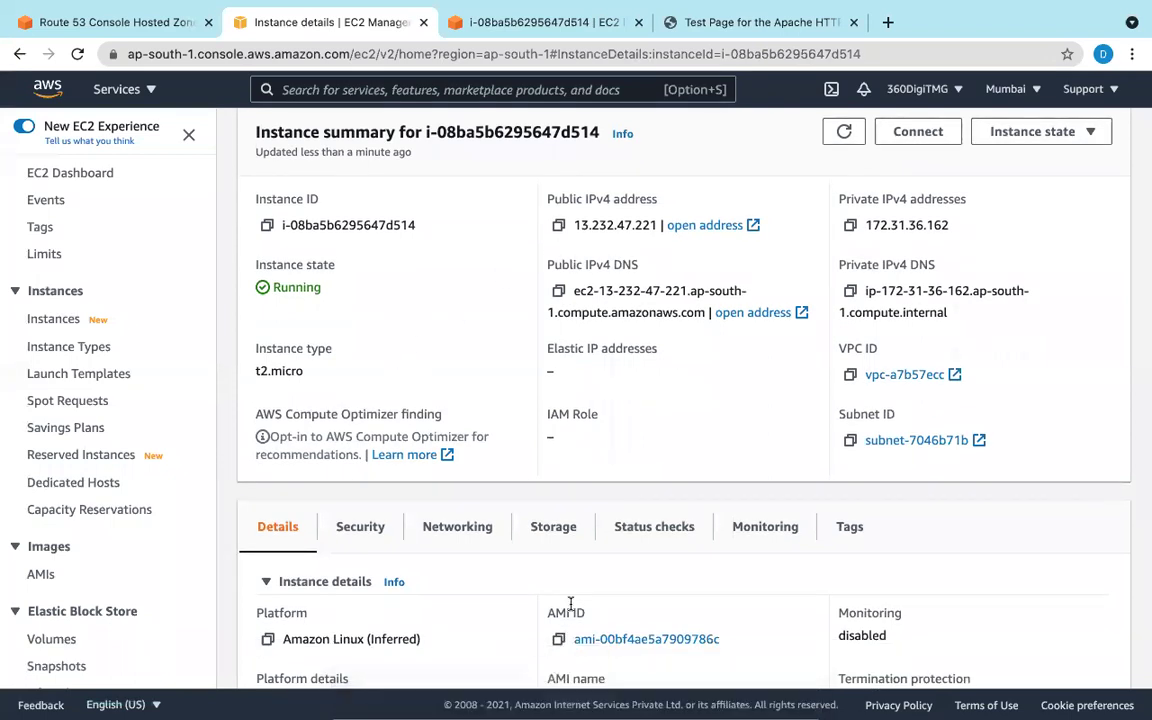
{"action": "scroll", "coordinate": [576, 596], "scroll_direction": "down", "scroll_amount": 10}
{"action": "scroll", "coordinate": [576, 598], "scroll_direction": "down", "scroll_amount": 4}
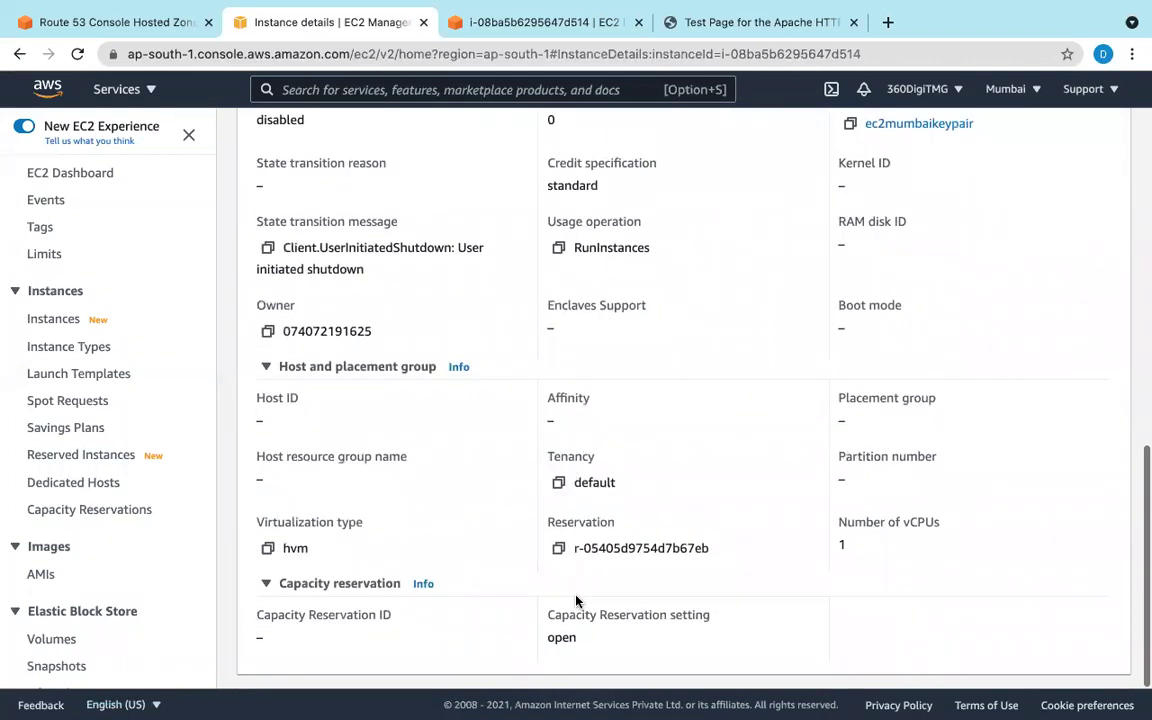
{"action": "scroll", "coordinate": [576, 600], "scroll_direction": "up", "scroll_amount": 8}
{"action": "scroll", "coordinate": [576, 600], "scroll_direction": "up", "scroll_amount": 2}
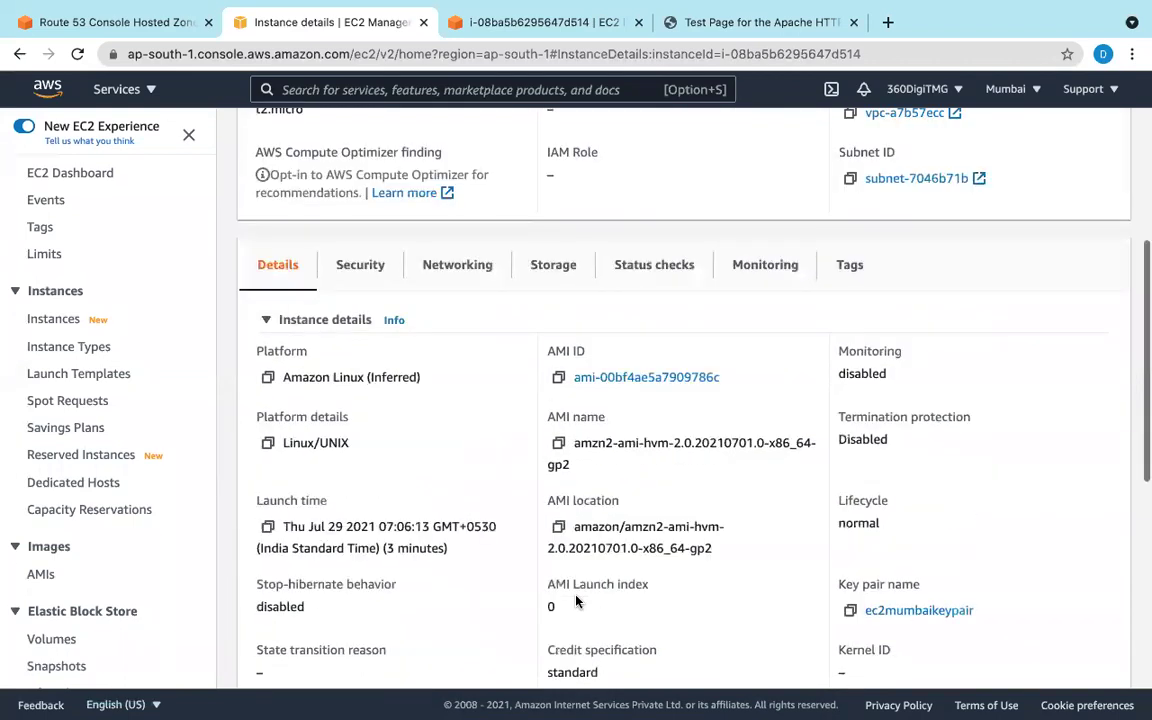
{"action": "scroll", "coordinate": [576, 602], "scroll_direction": "up", "scroll_amount": 5}
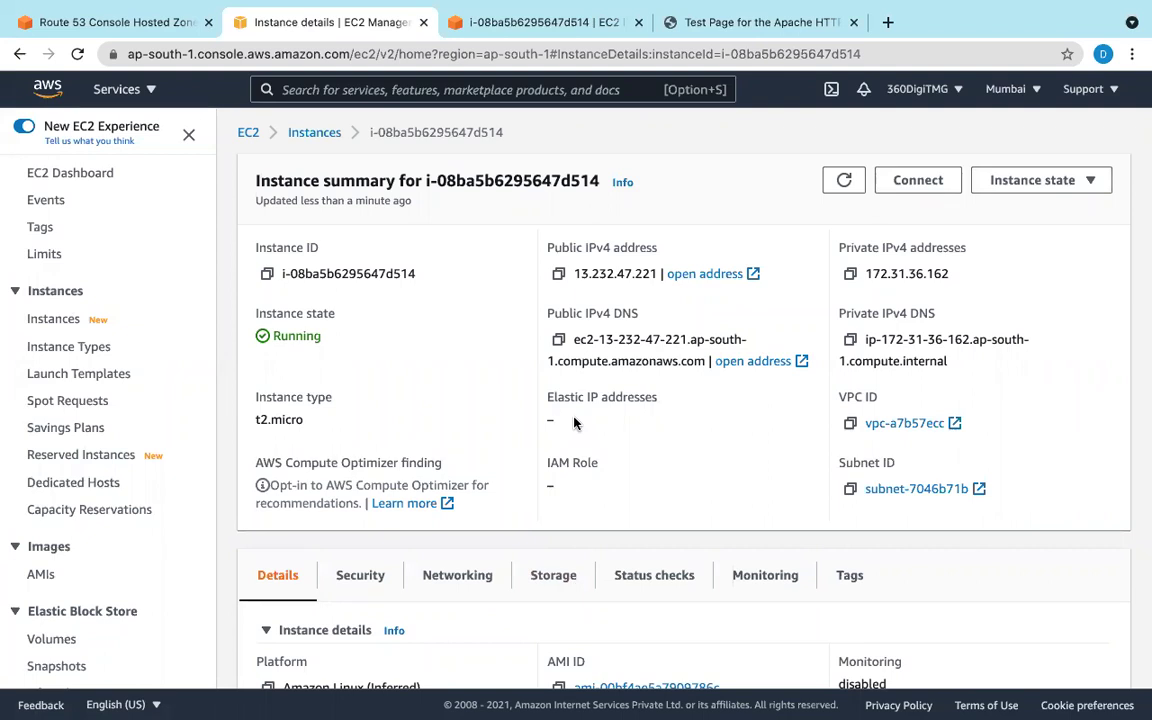
{"action": "left_click", "coordinate": [509, 30]}
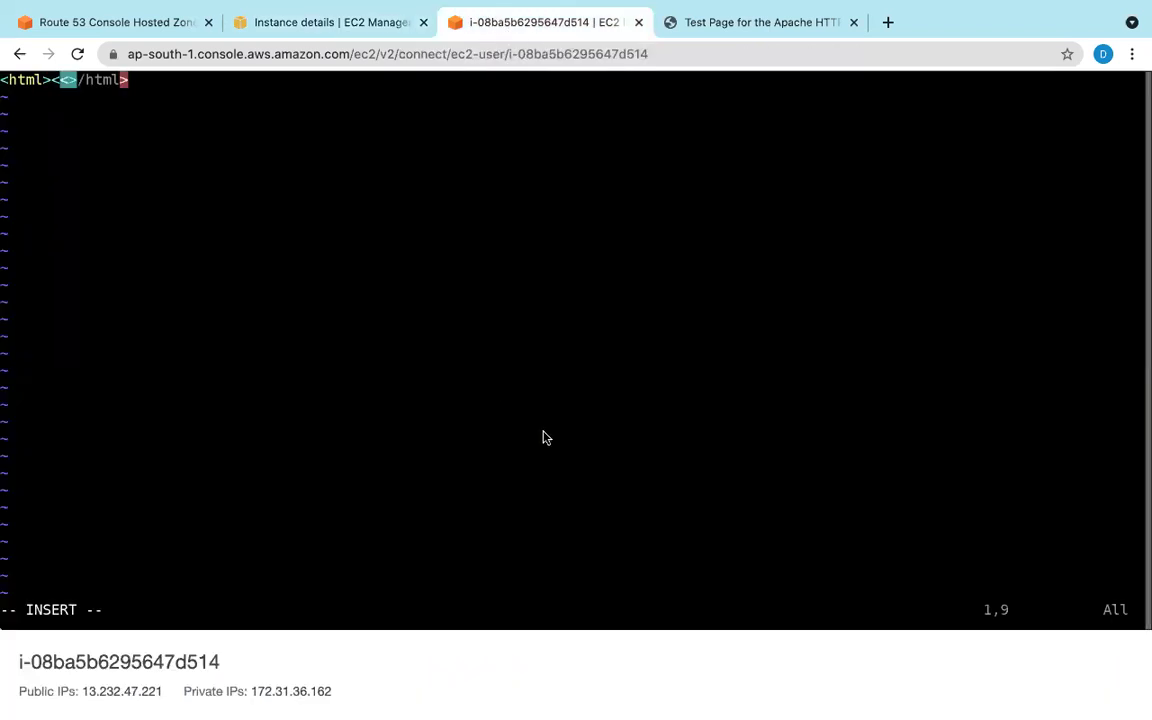
Step: Turn the empty inner tag into an <h1></h1> pair inside the html tags
{"action": "key", "text": "Left"}
{"action": "key", "text": "Right"}
{"action": "key", "text": "Left"}
{"action": "key", "text": "Right"}
{"action": "key", "text": "Right"}
{"action": "key", "text": "Right"}
{"action": "key", "text": "Left"}
{"action": "key", "text": "Left"}
{"action": "key", "text": "Left"}
{"action": "type", "text": ">"}
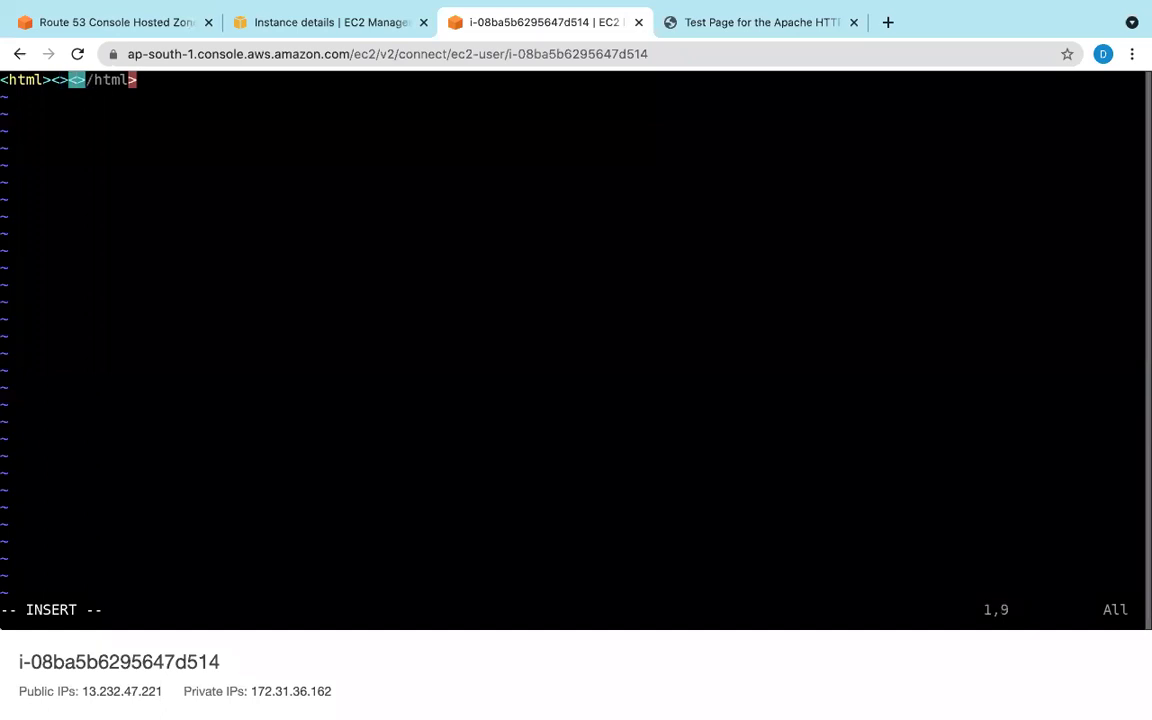
{"action": "key", "text": "Left"}
{"action": "type", "text": "h"}
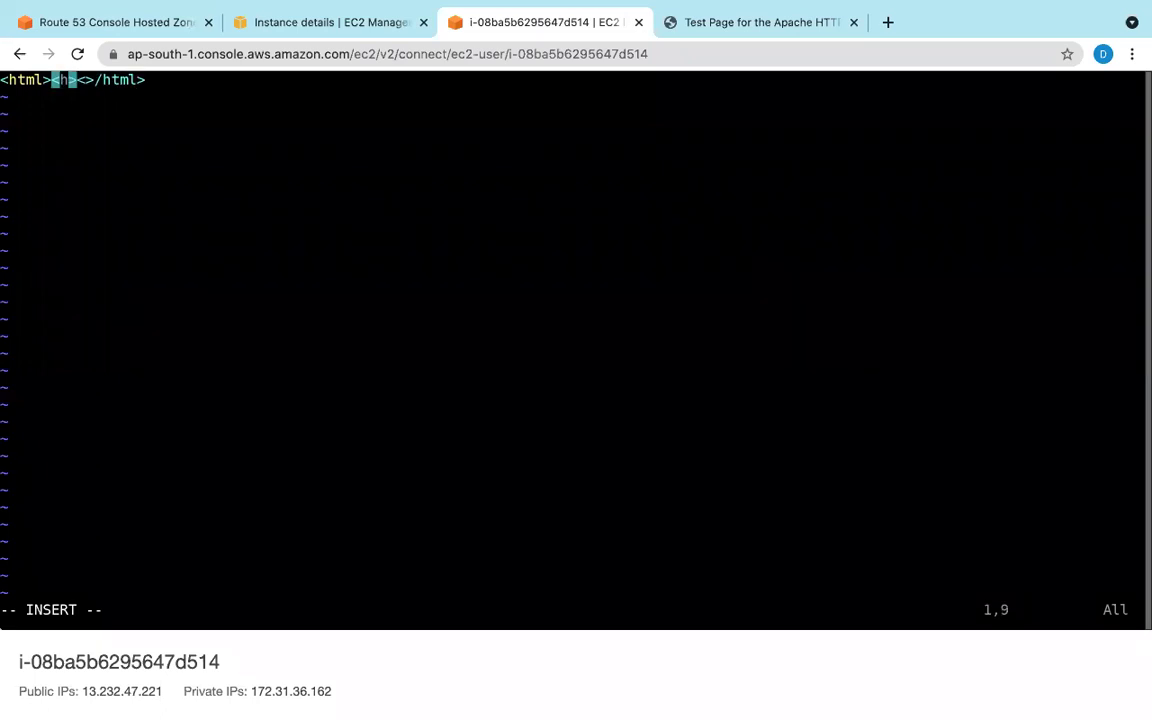
{"action": "type", "text": "1"}
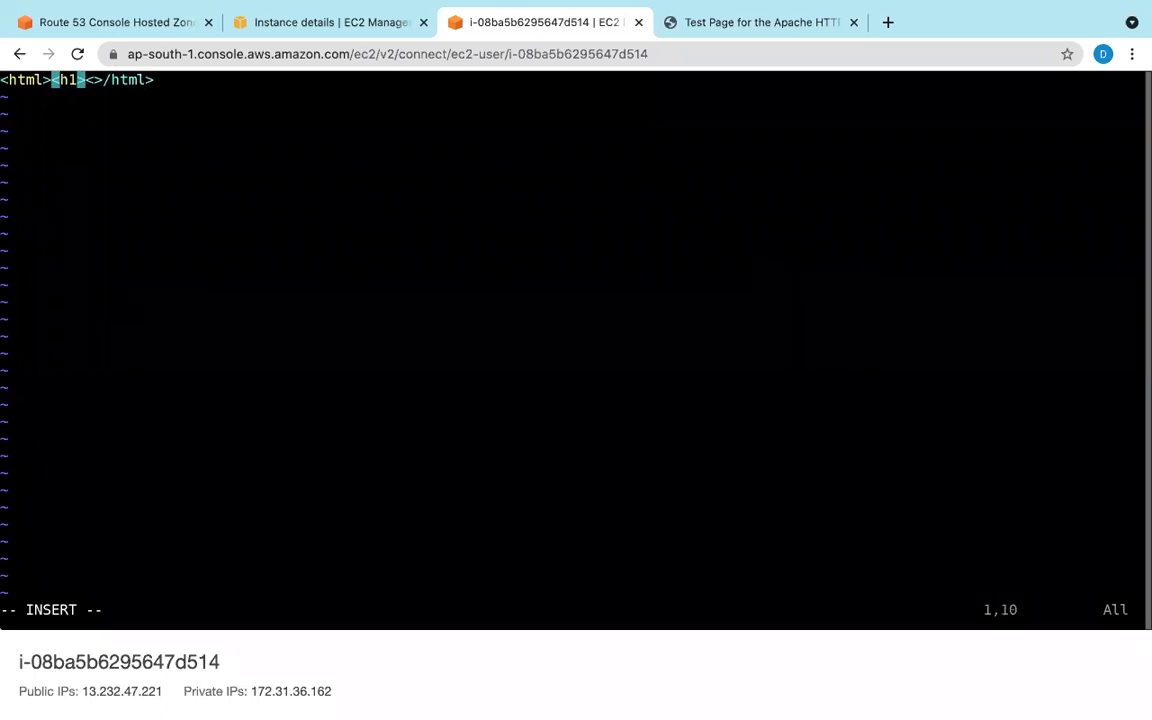
{"action": "key", "text": "Left"}
{"action": "type", "text": "<>"}
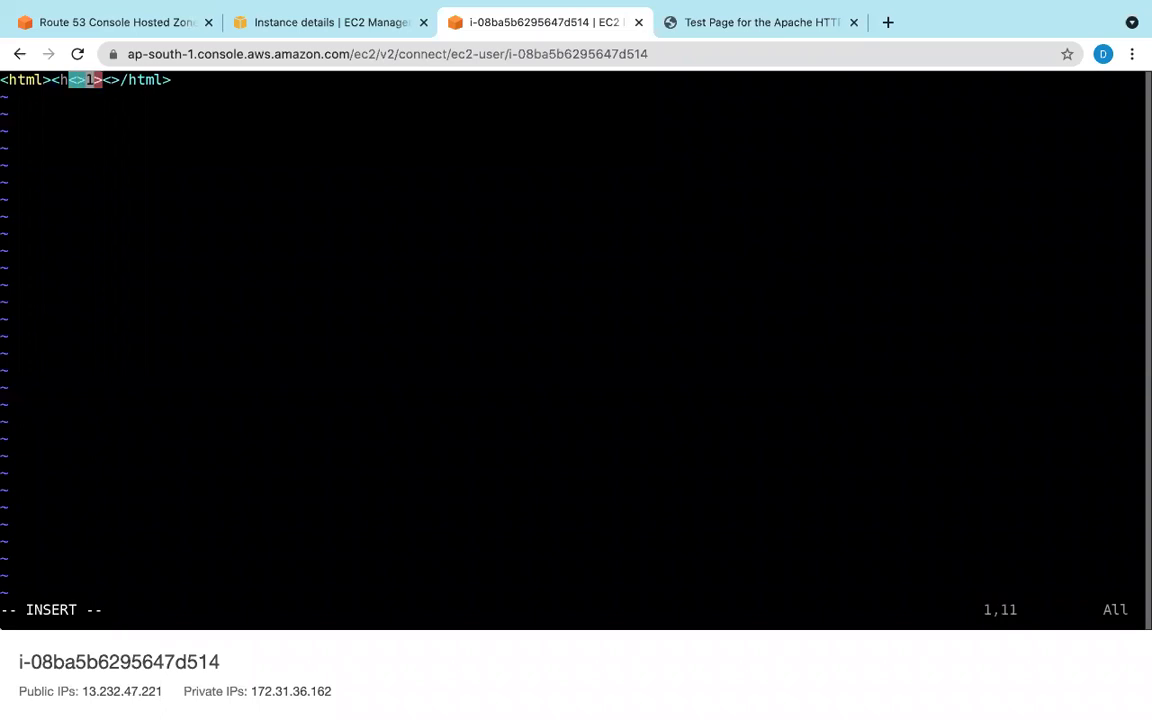
{"action": "key", "text": "BackSpace"}
{"action": "key", "text": "BackSpace"}
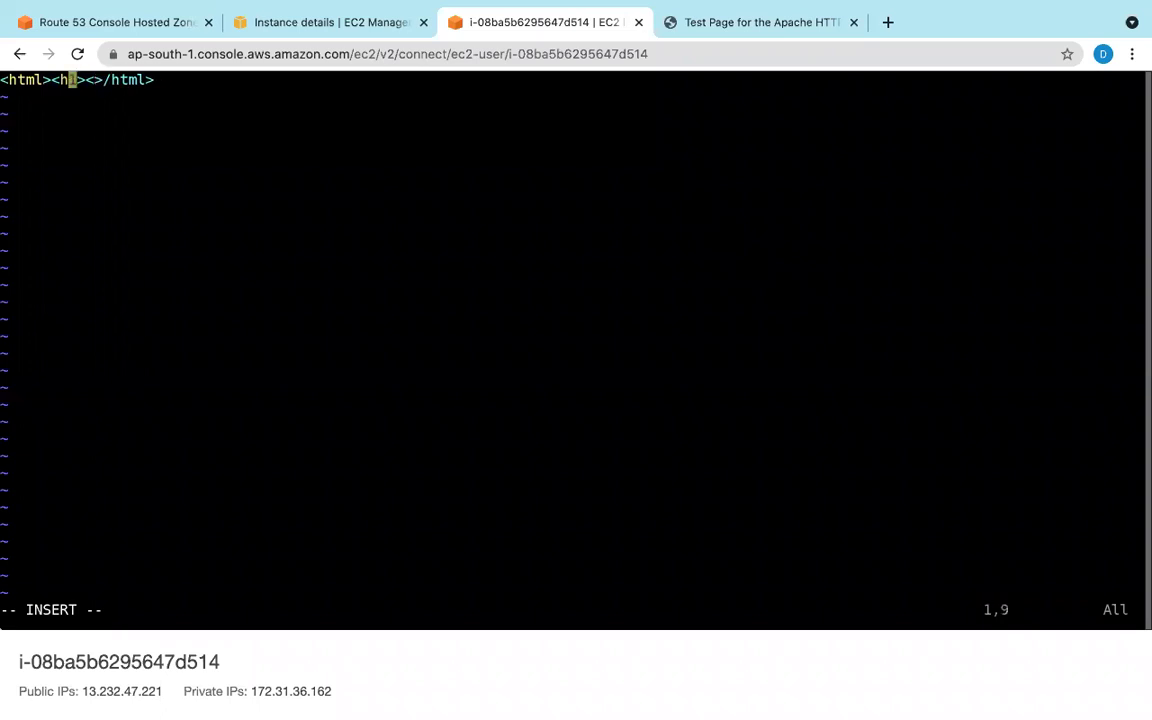
{"action": "key", "text": "Right"}
{"action": "key", "text": "Right"}
{"action": "type", "text": "<>"}
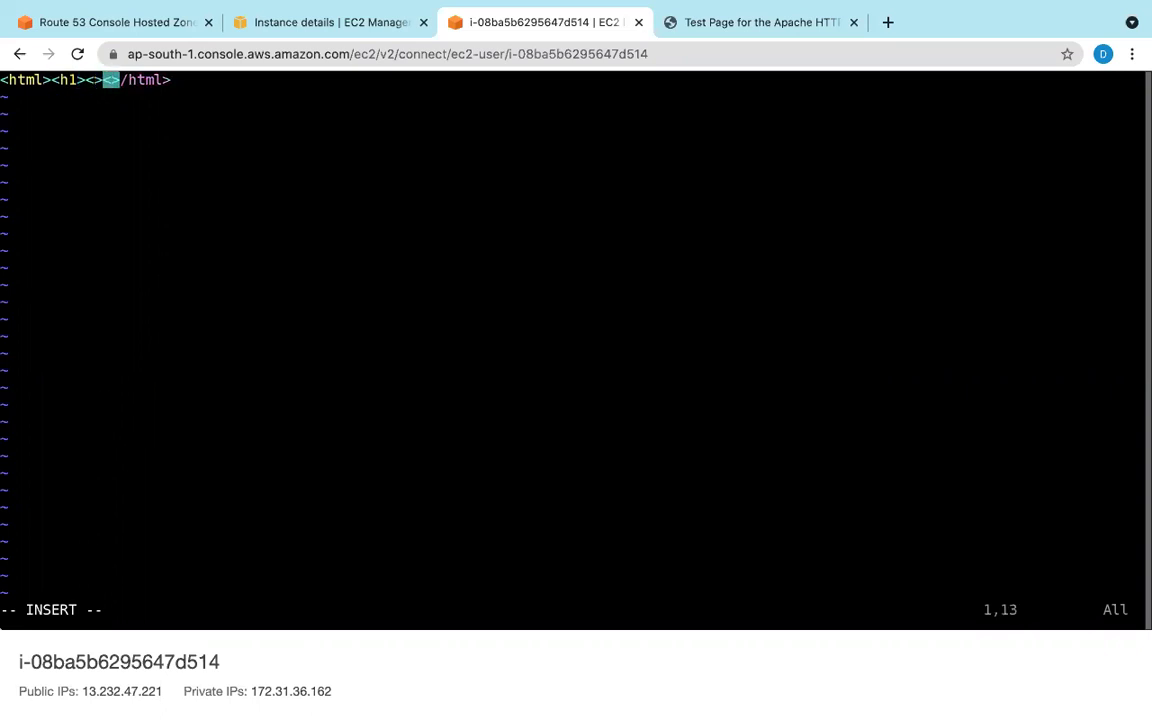
{"action": "key", "text": "Left"}
{"action": "type", "text": "/h1"}
{"action": "key", "text": "Left"}
{"action": "key", "text": "Left"}
{"action": "key", "text": "Left"}
{"action": "key", "text": "Left"}
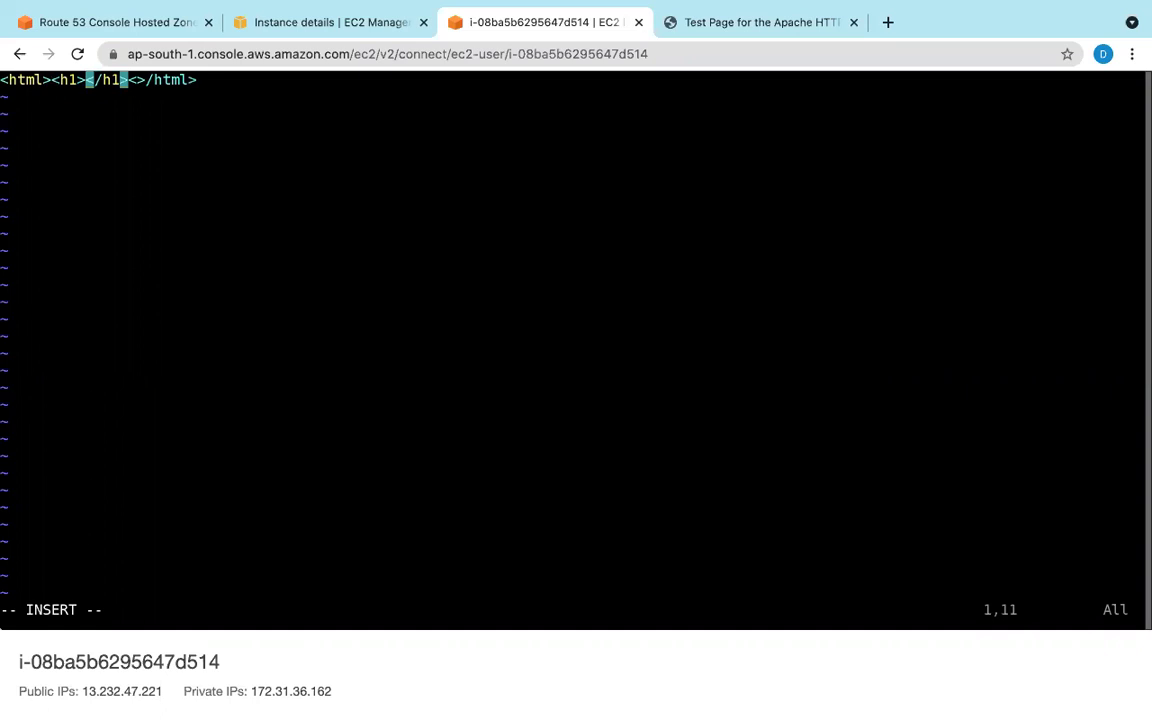
Step: Type the heading 'This webpage is comin from Mumbai server' and enter :wq! to save
{"action": "type", "text": "T"}
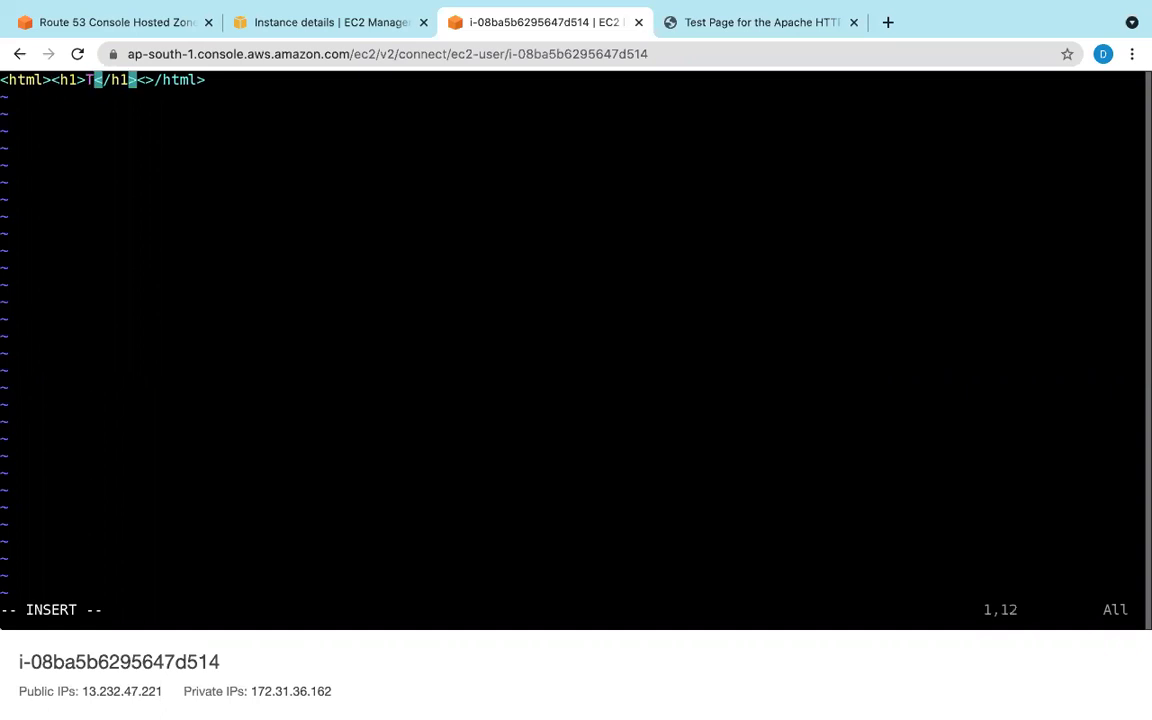
{"action": "type", "text": "his we"}
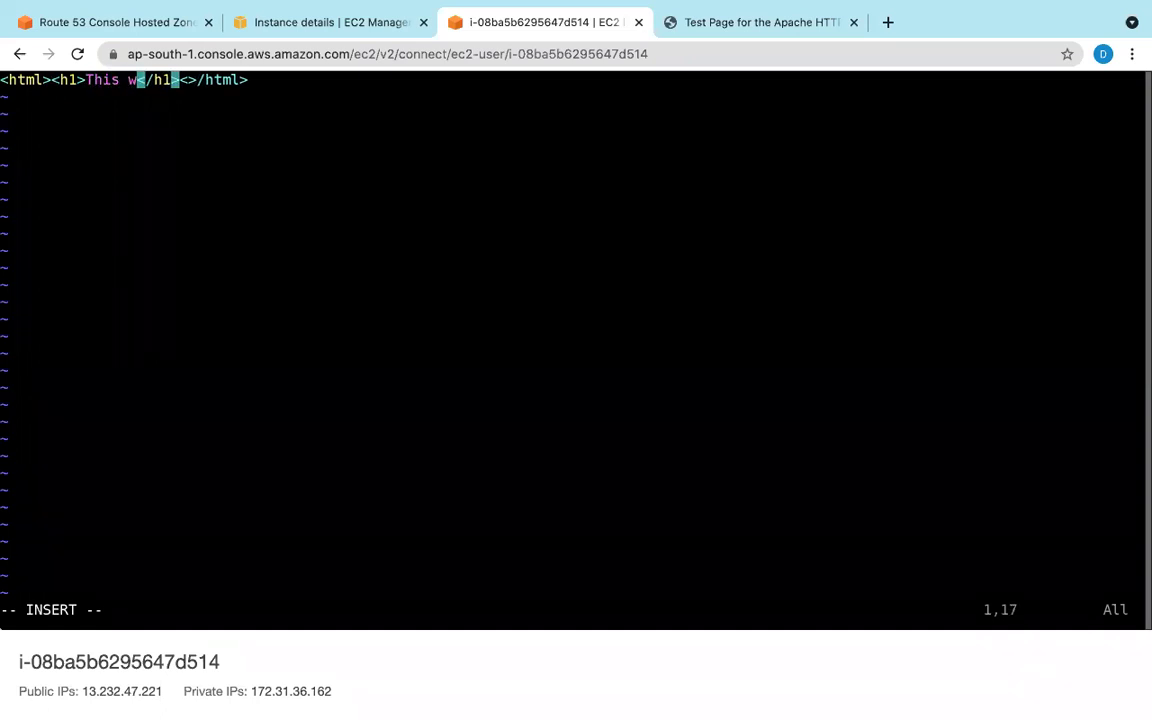
{"action": "type", "text": "bpage "}
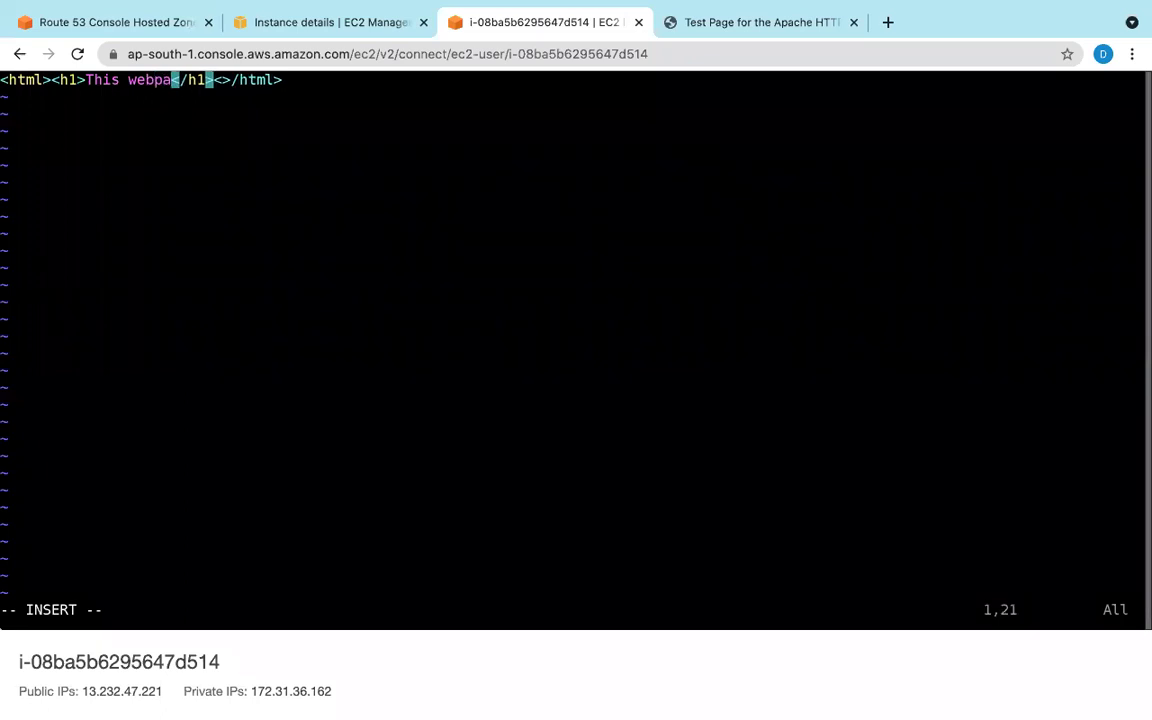
{"action": "type", "text": "is "}
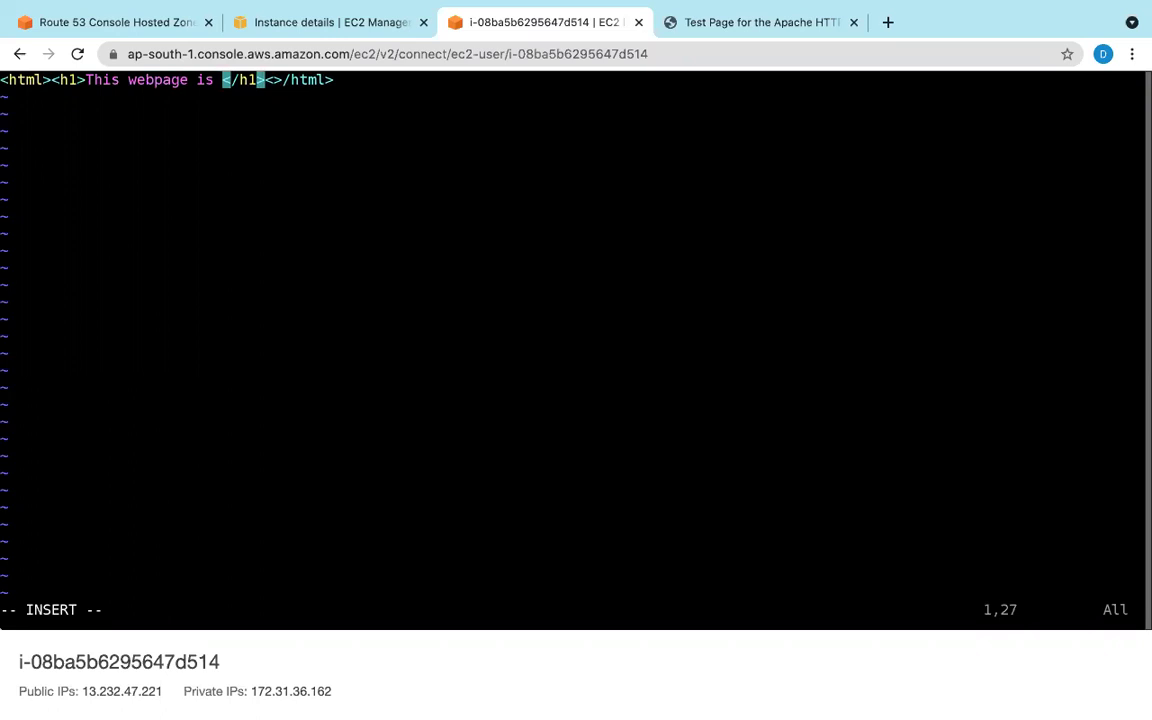
{"action": "type", "text": "comin fr"}
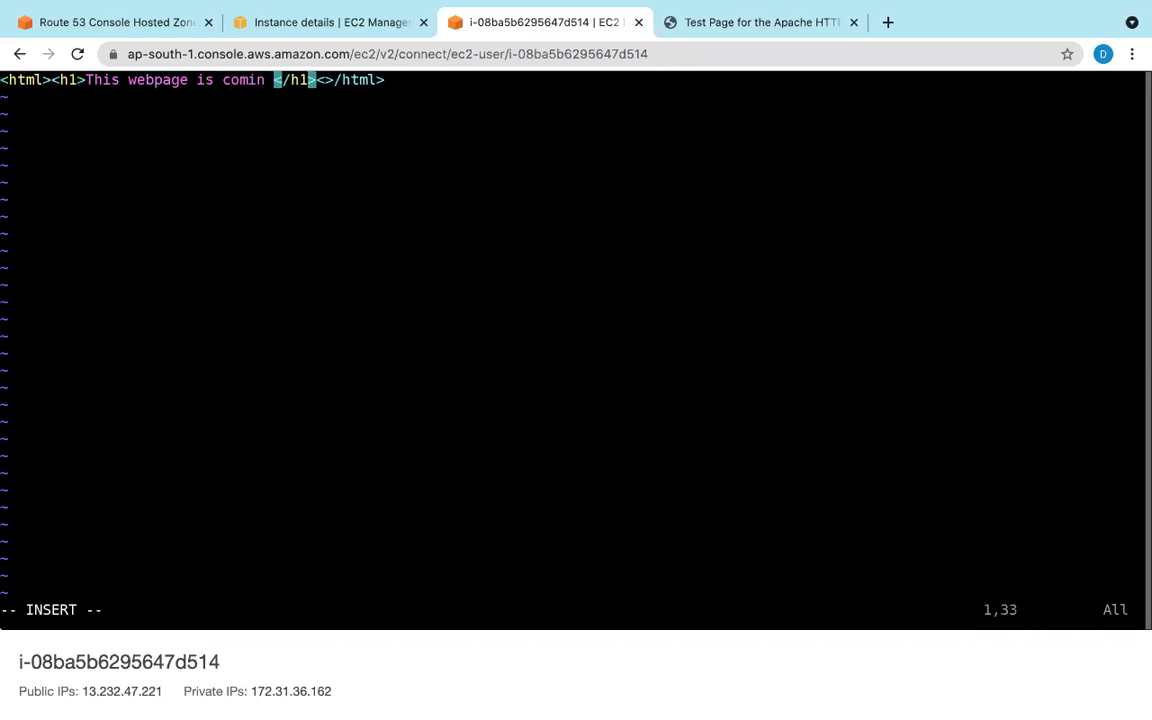
{"action": "type", "text": "om Mu"}
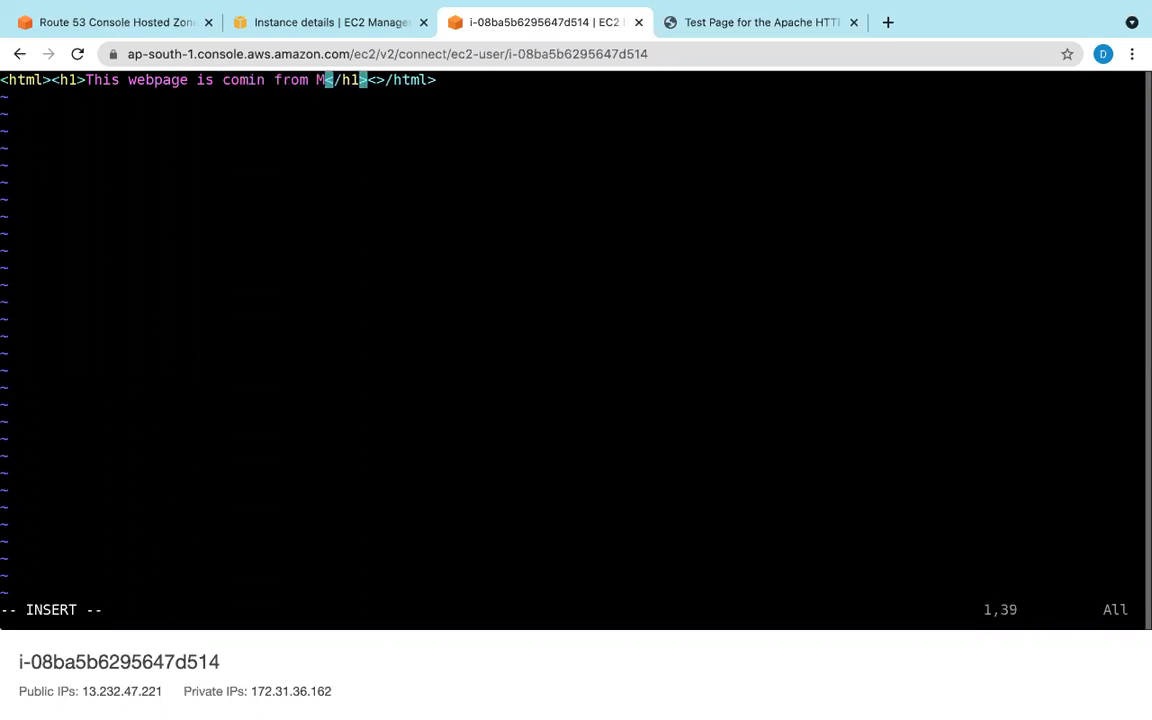
{"action": "type", "text": "mbai ser"}
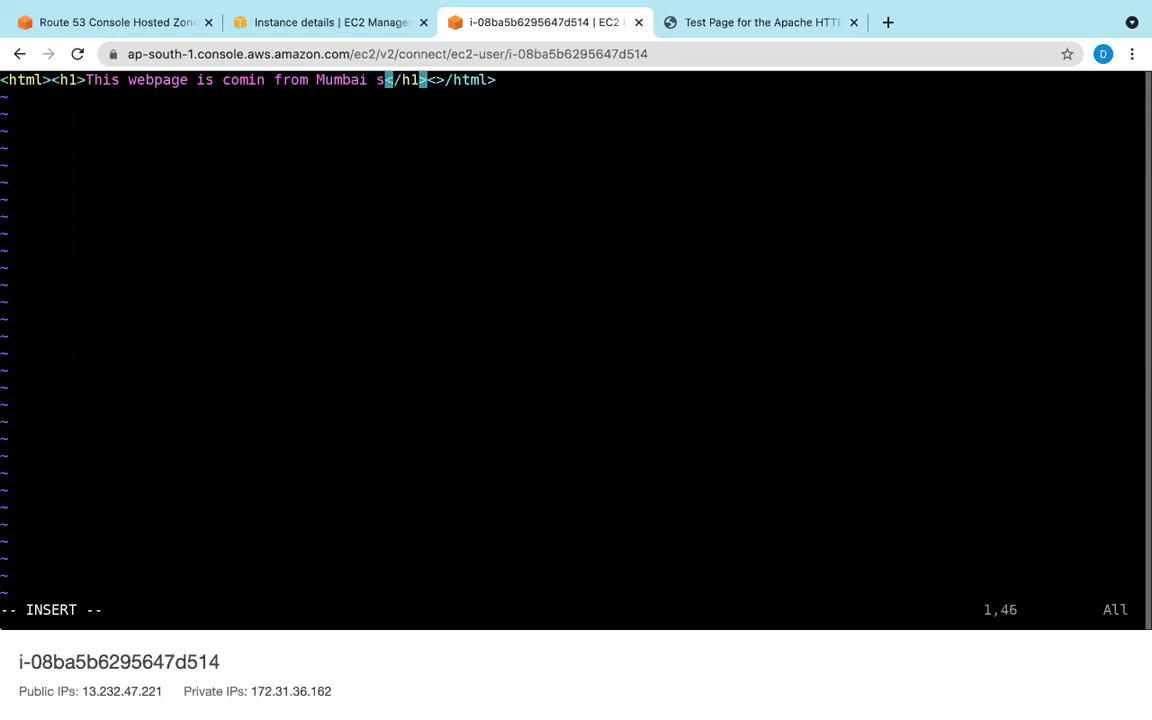
{"action": "type", "text": "ver"}
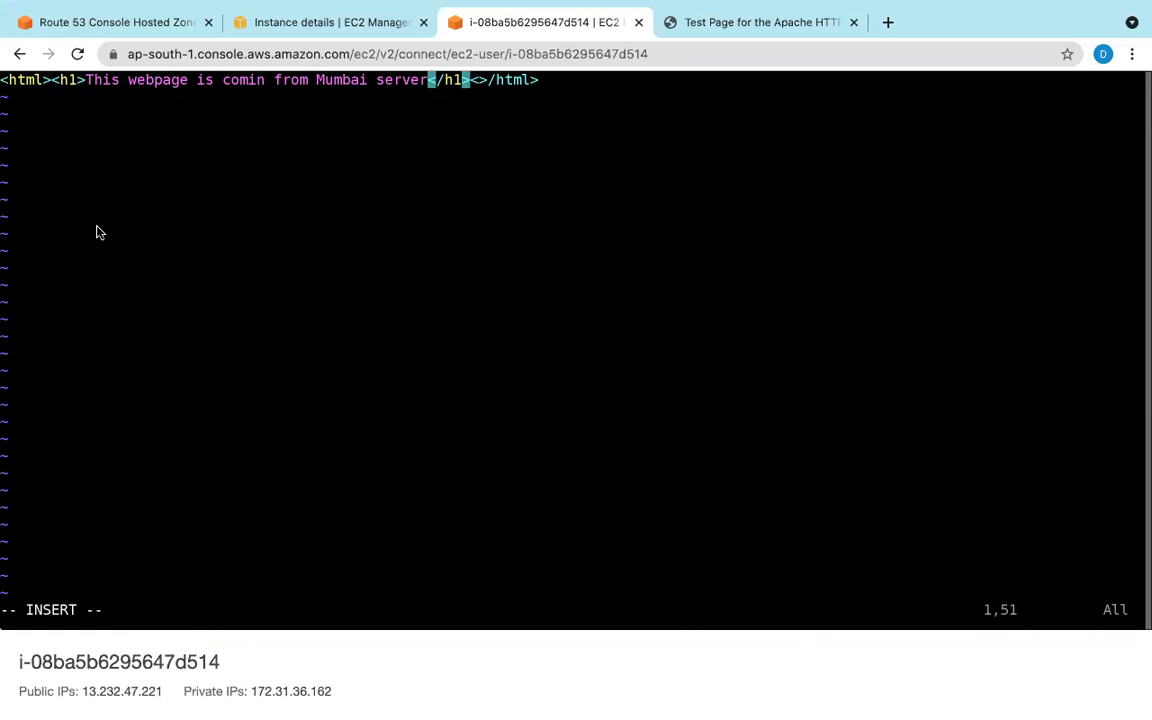
{"action": "key", "text": "Escape"}
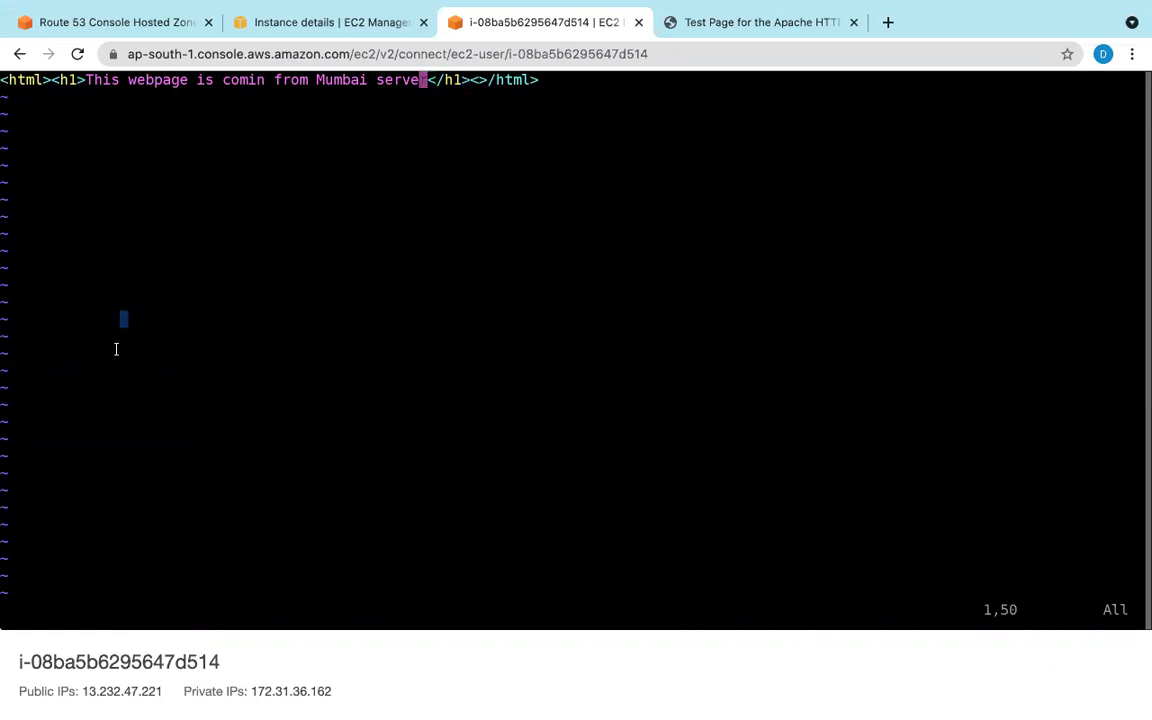
{"action": "type", "text": ":wq"}
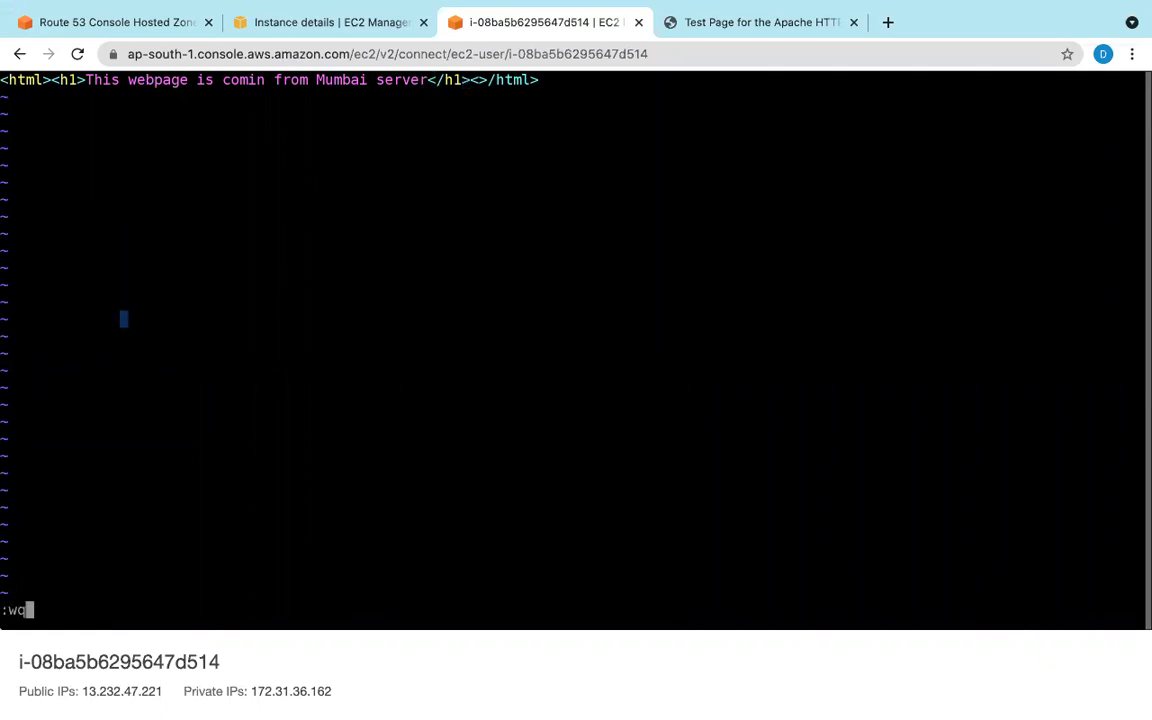
{"action": "type", "text": "!"}
Step: Attempt the save, dismiss the can't-write error, and reload the terminal to reconnect
{"action": "key", "text": "Return"}
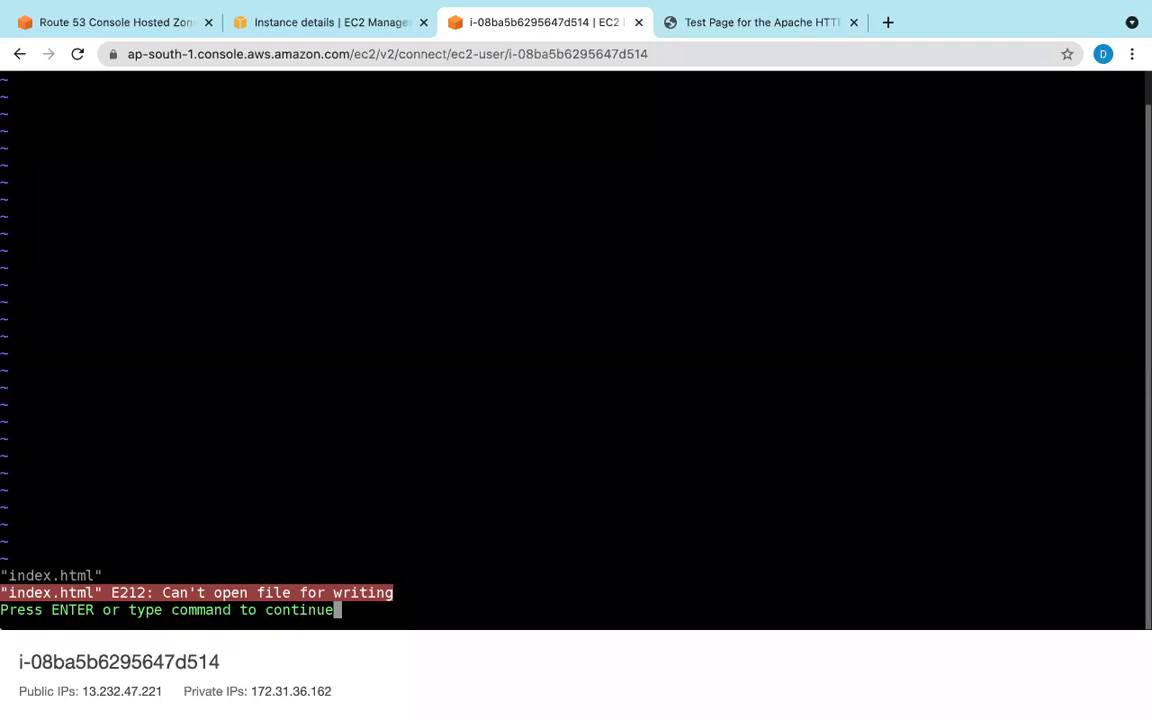
{"action": "key", "text": "Return"}
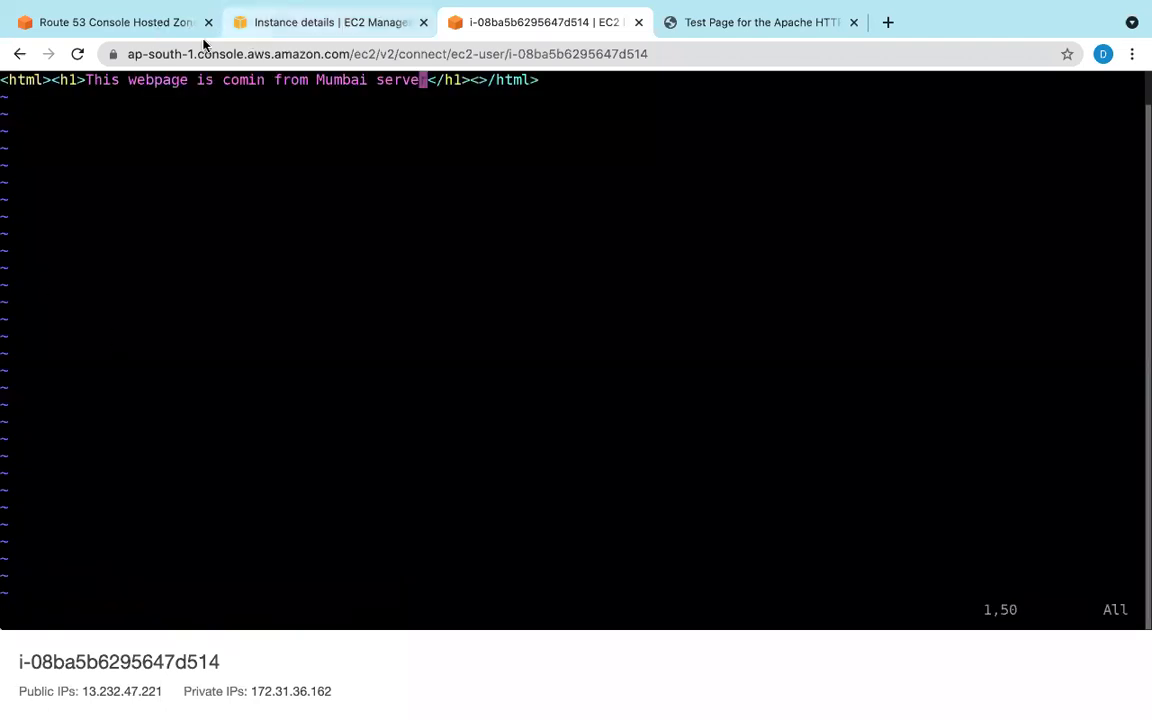
{"action": "left_click", "coordinate": [78, 54]}
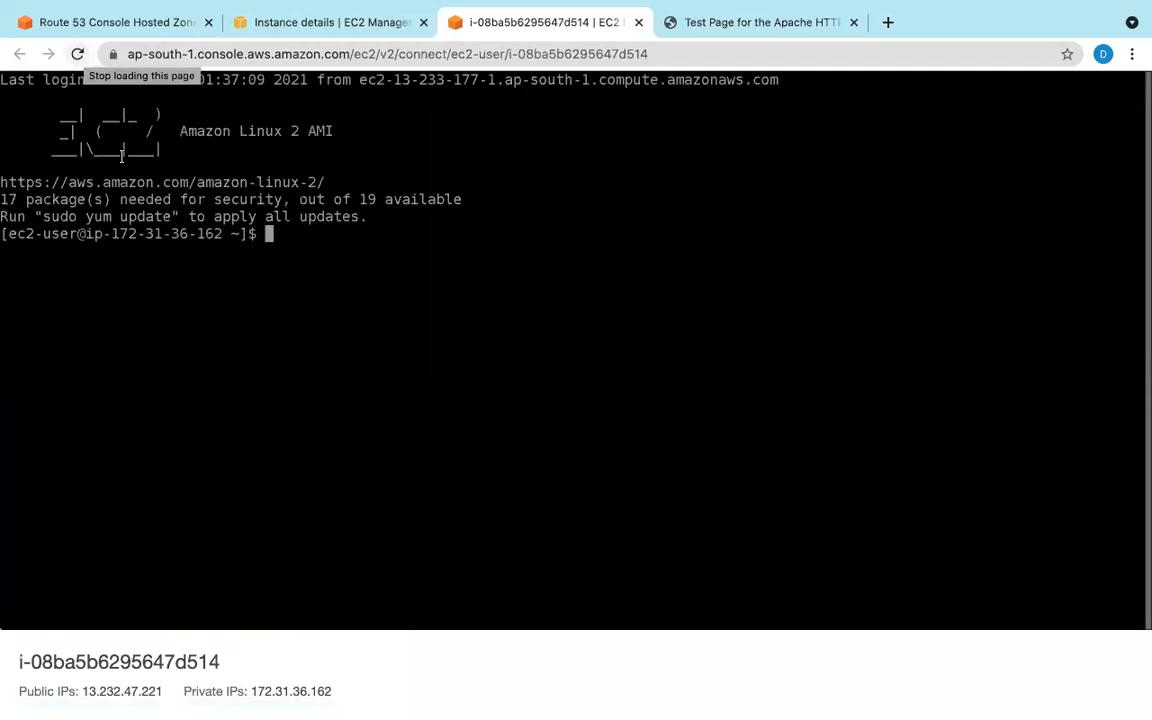
Step: Become root with sudo -i, move into /var/www/html and confirm it is empty
{"action": "type", "text": "sudo -i"}
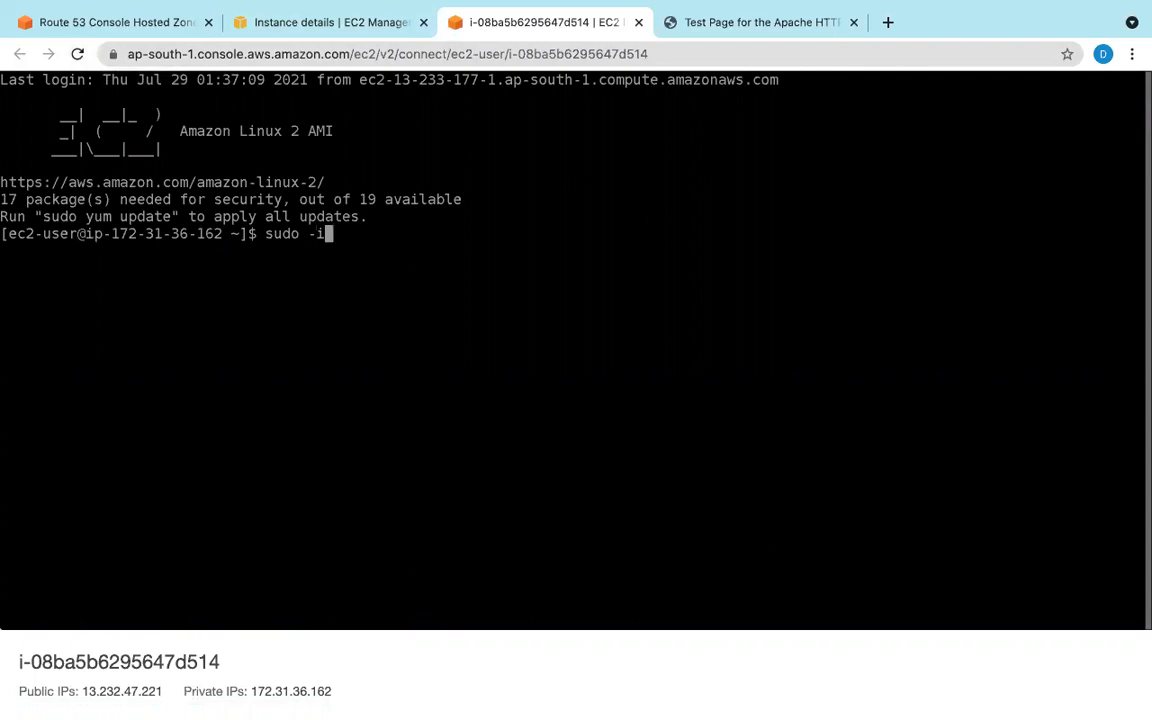
{"action": "key", "text": "Return"}
{"action": "type", "text": "cd"}
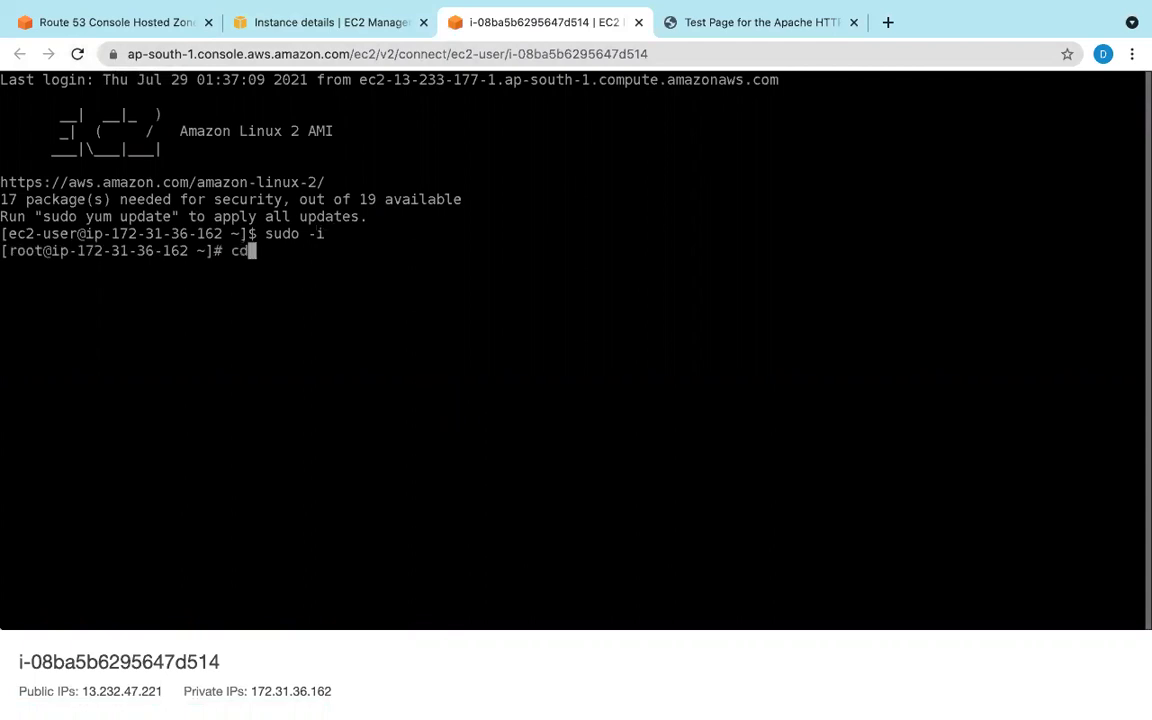
{"action": "type", "text": " /"}
{"action": "key", "text": "Return"}
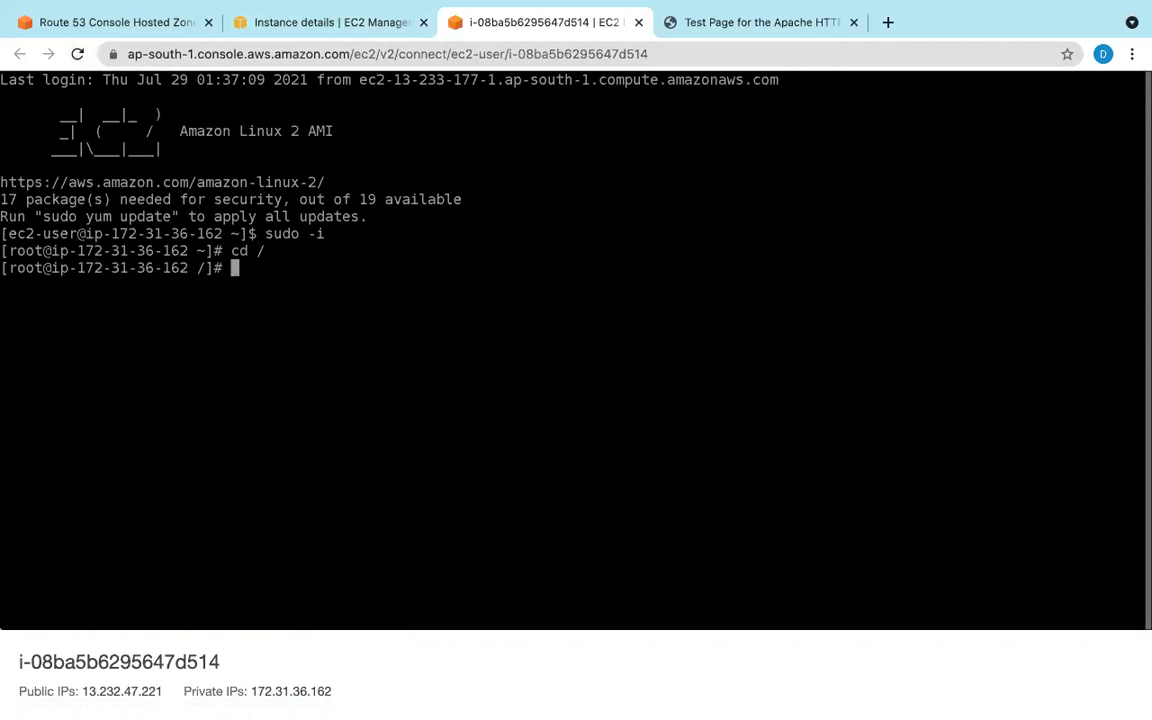
{"action": "type", "text": "cd var/www/html"}
{"action": "key", "text": "Return"}
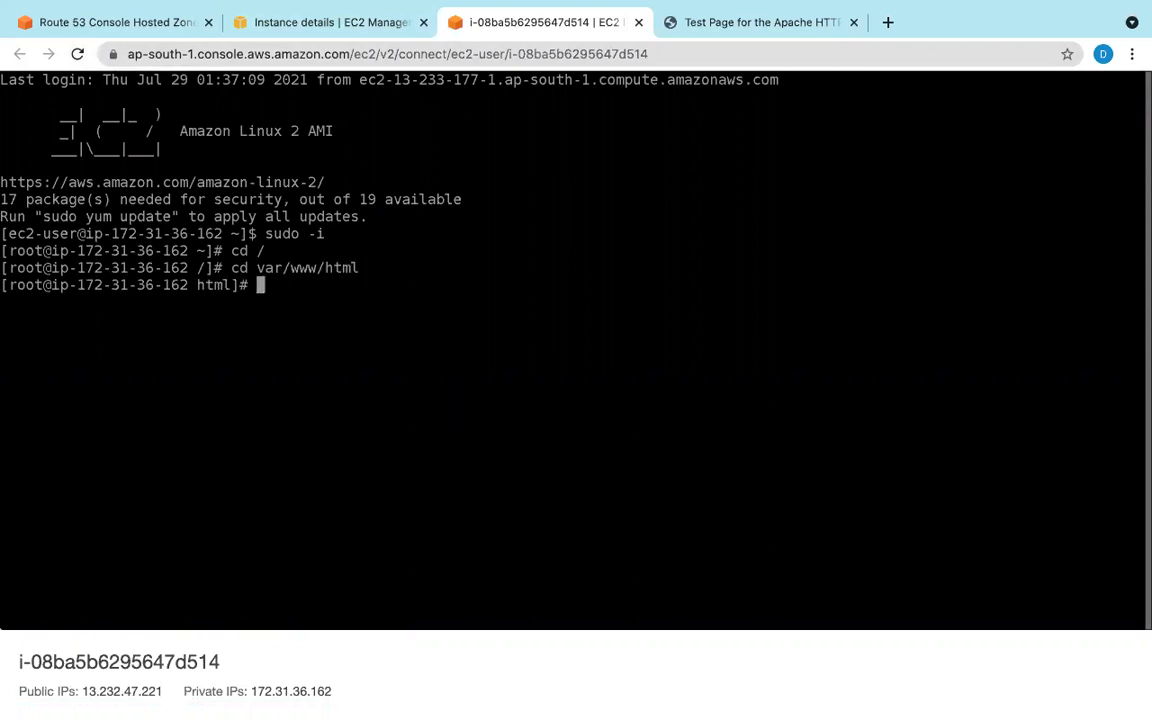
{"action": "type", "text": "ls"}
{"action": "key", "text": "Return"}
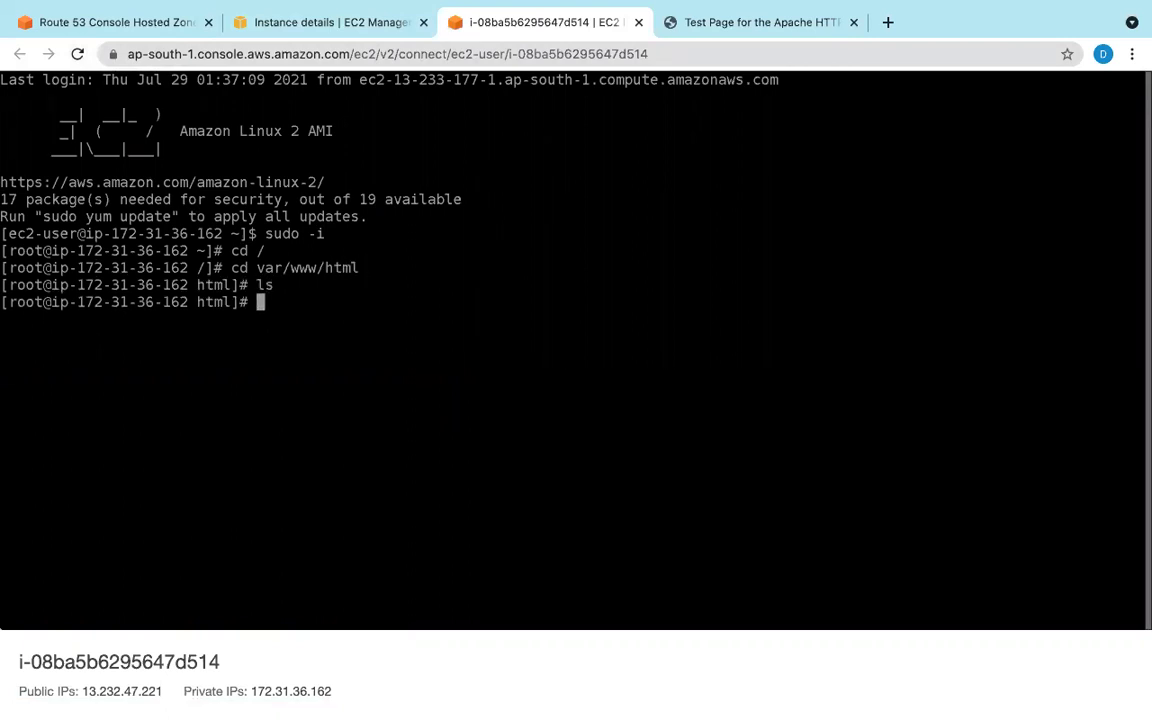
{"action": "type", "text": "vi index"}
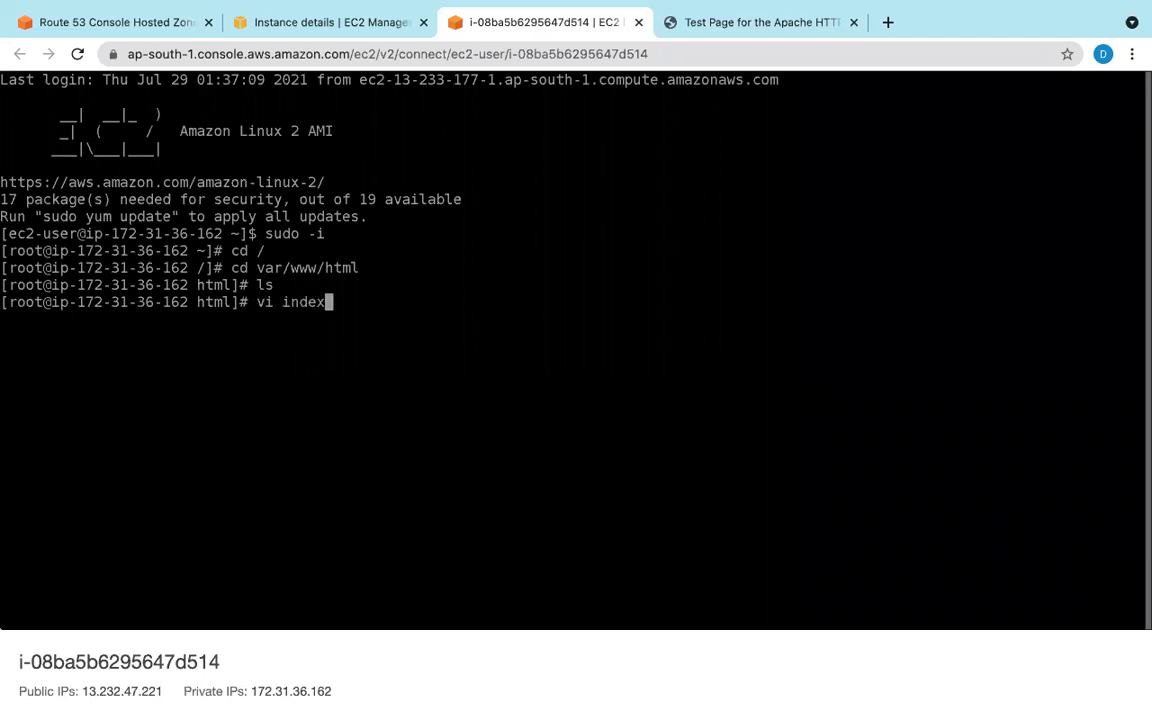
{"action": "type", "text": ".html"}
Step: Open index.html in vi and type the <html></html> tags
{"action": "key", "text": "Return"}
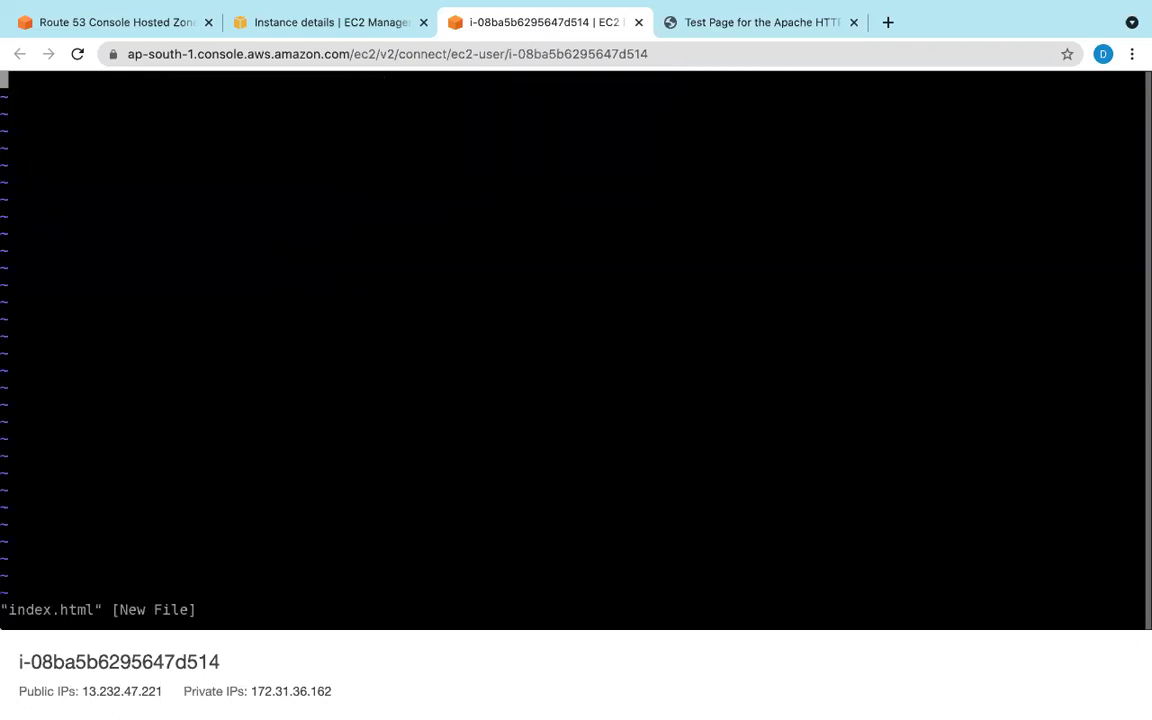
{"action": "key", "text": "i"}
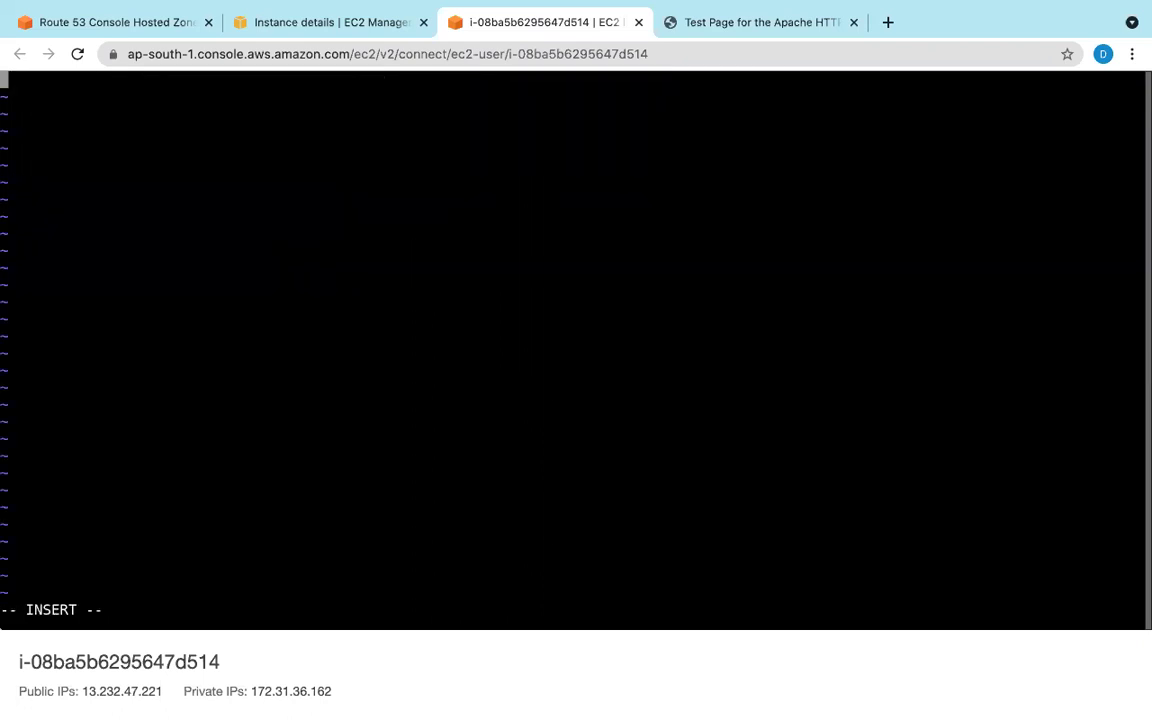
{"action": "type", "text": "<!"}
{"action": "key", "text": "BackSpace"}
Step: Insert an empty <h1></h1> pair between the html tags
{"action": "key", "text": "BackSpace"}
{"action": "type", "text": "<>"}
{"action": "key", "text": "Left"}
{"action": "type", "text": "html"}
{"action": "key", "text": "Right"}
{"action": "type", "text": "<>"}
{"action": "key", "text": "Left"}
{"action": "type", "text": "/html"}
{"action": "key", "text": "Left"}
{"action": "key", "text": "Left"}
{"action": "key", "text": "Left"}
{"action": "key", "text": "Left"}
{"action": "key", "text": "Left"}
{"action": "key", "text": "Left"}
{"action": "type", "text": "<>"}
{"action": "key", "text": "Left"}
{"action": "type", "text": "h1`"}
{"action": "key", "text": "BackSpace"}
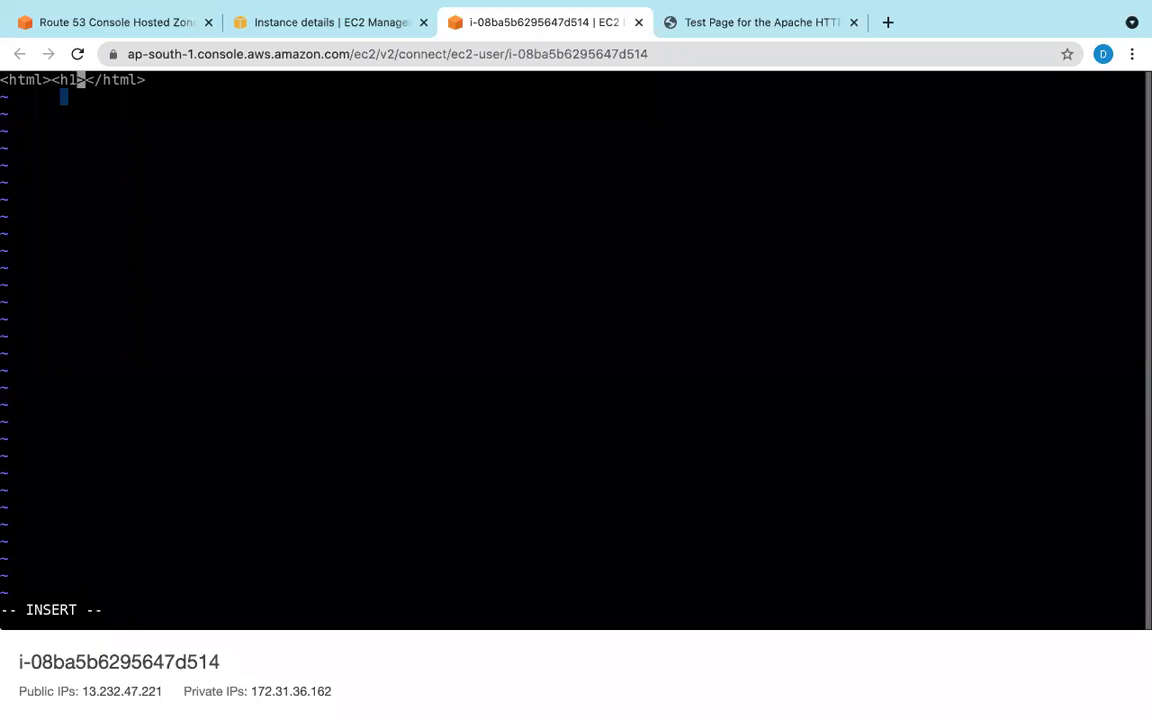
{"action": "key", "text": "Right"}
{"action": "type", "text": "<>"}
{"action": "key", "text": "Left"}
{"action": "type", "text": "/h1"}
{"action": "key", "text": "Left"}
{"action": "key", "text": "Left"}
{"action": "key", "text": "Left"}
{"action": "key", "text": "Left"}
Step: Type the heading 'This webpage is coming from Mumbai server' and save with :wq!
{"action": "type", "text": "T"}
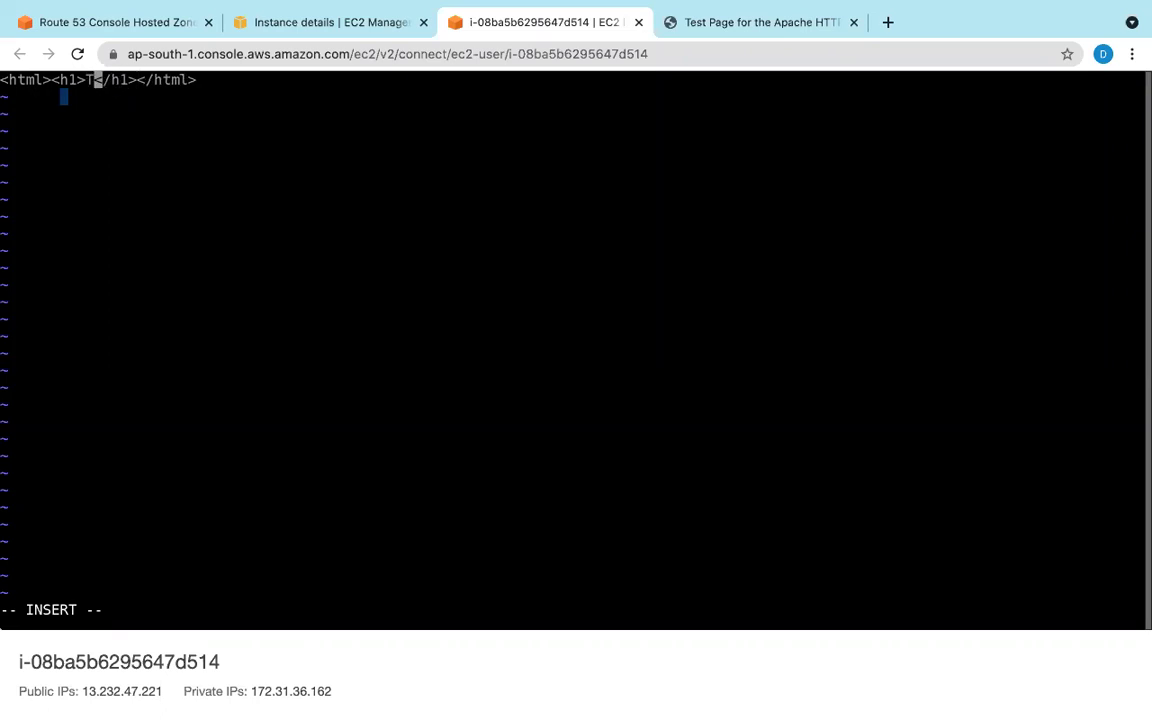
{"action": "type", "text": "his webp"}
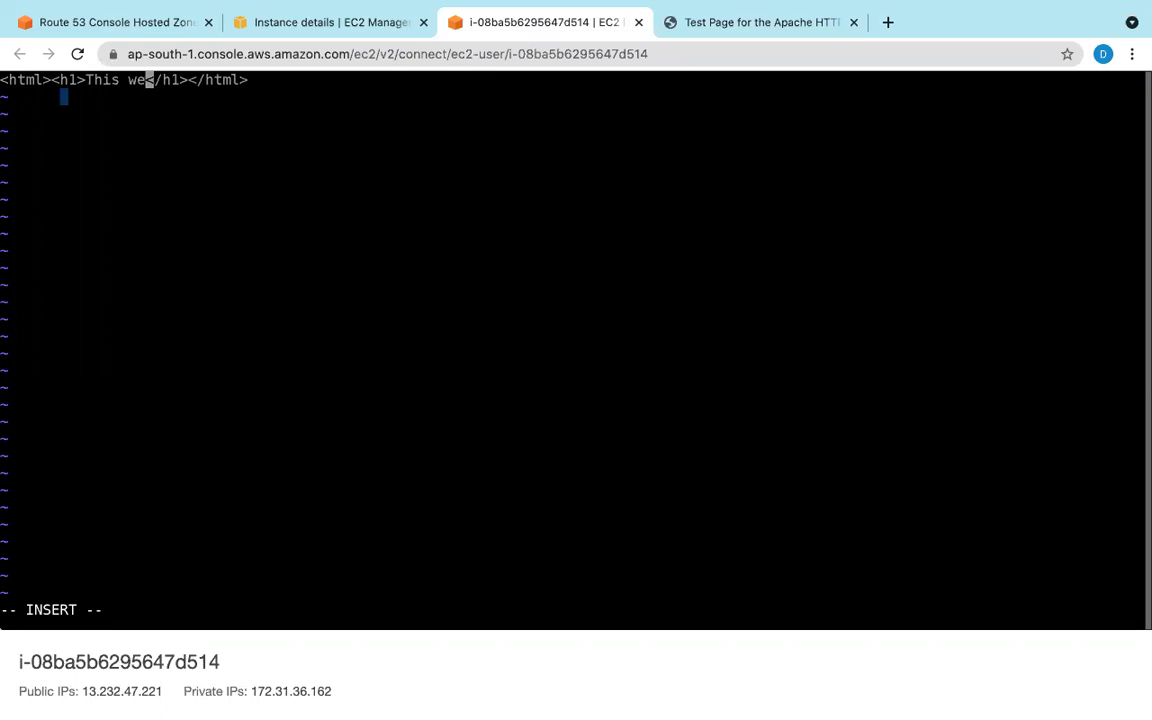
{"action": "type", "text": "age is com"}
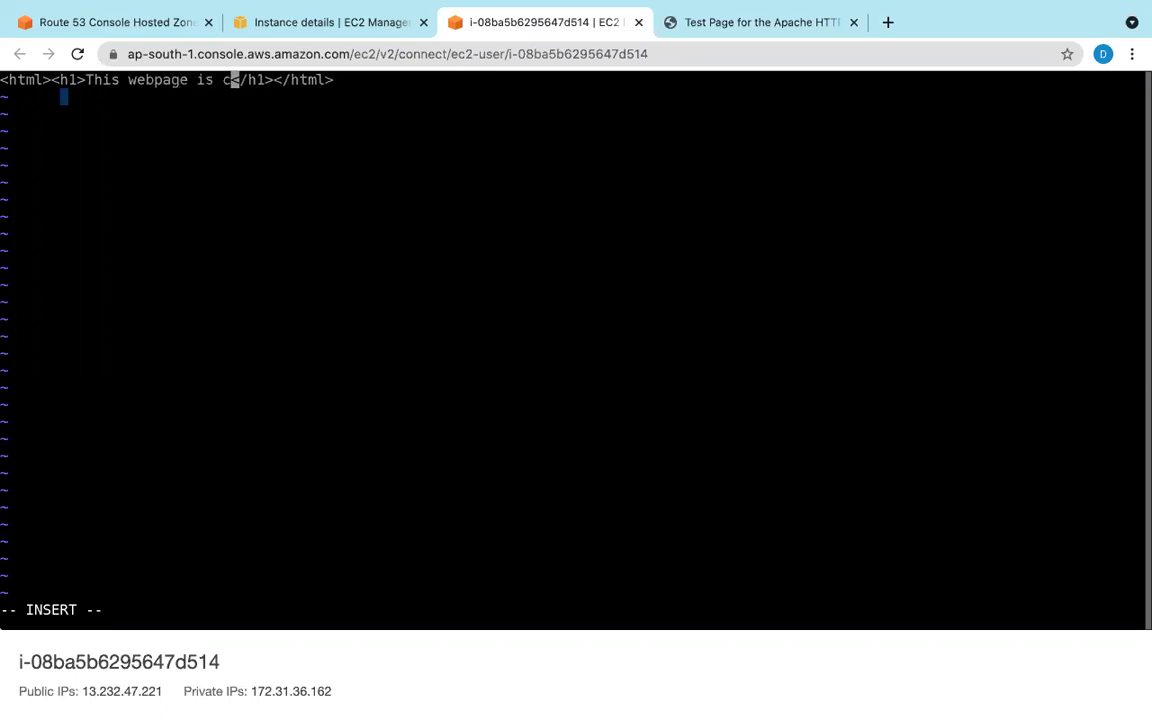
{"action": "type", "text": "ing fro"}
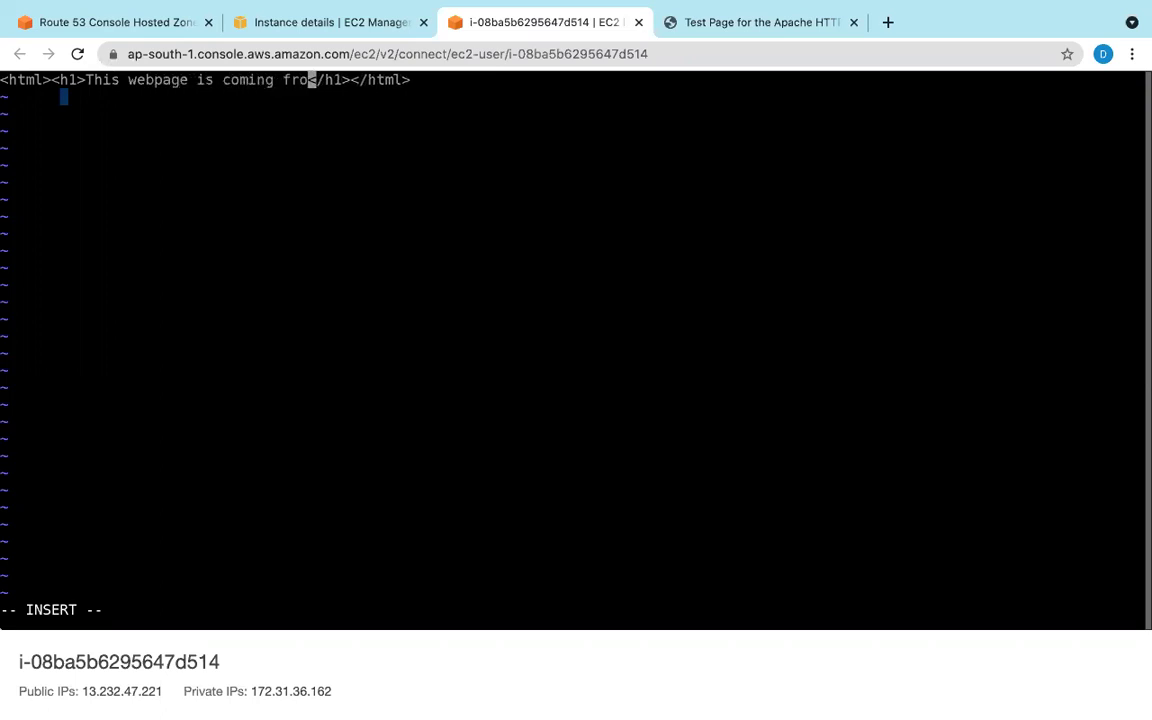
{"action": "key", "text": "BackSpace"}
{"action": "type", "text": "m Mum"}
{"action": "type", "text": "bai "}
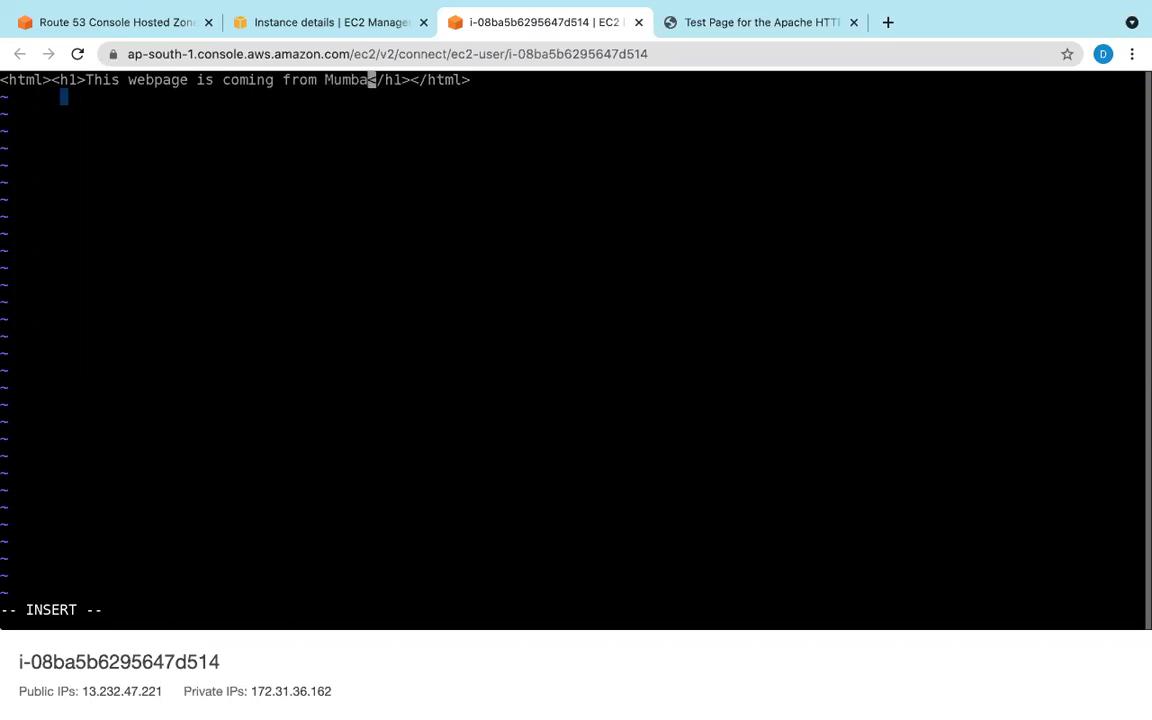
{"action": "type", "text": "server"}
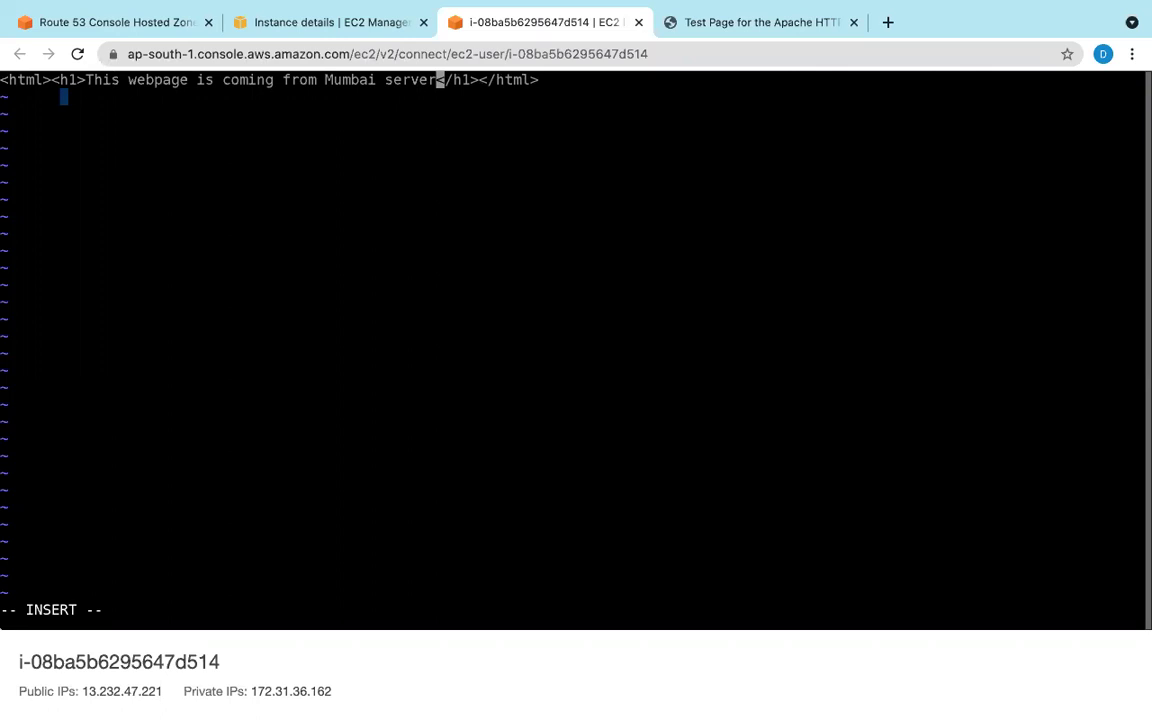
{"action": "key", "text": "Escape"}
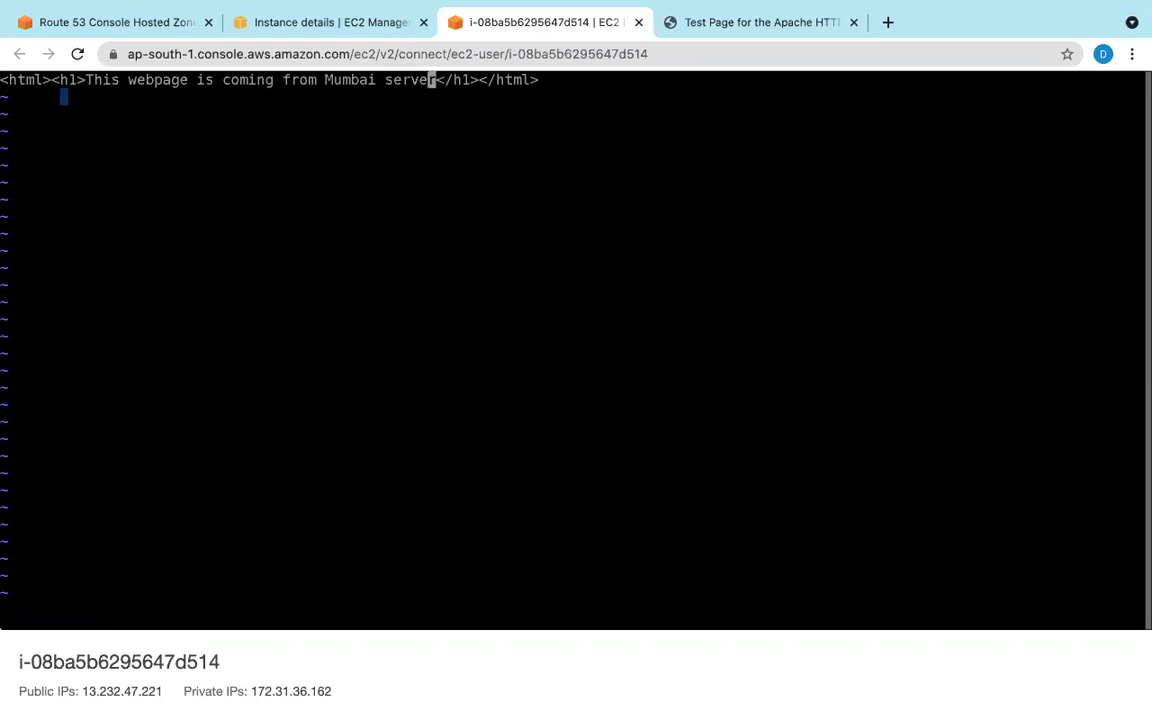
{"action": "type", "text": ":wq!"}
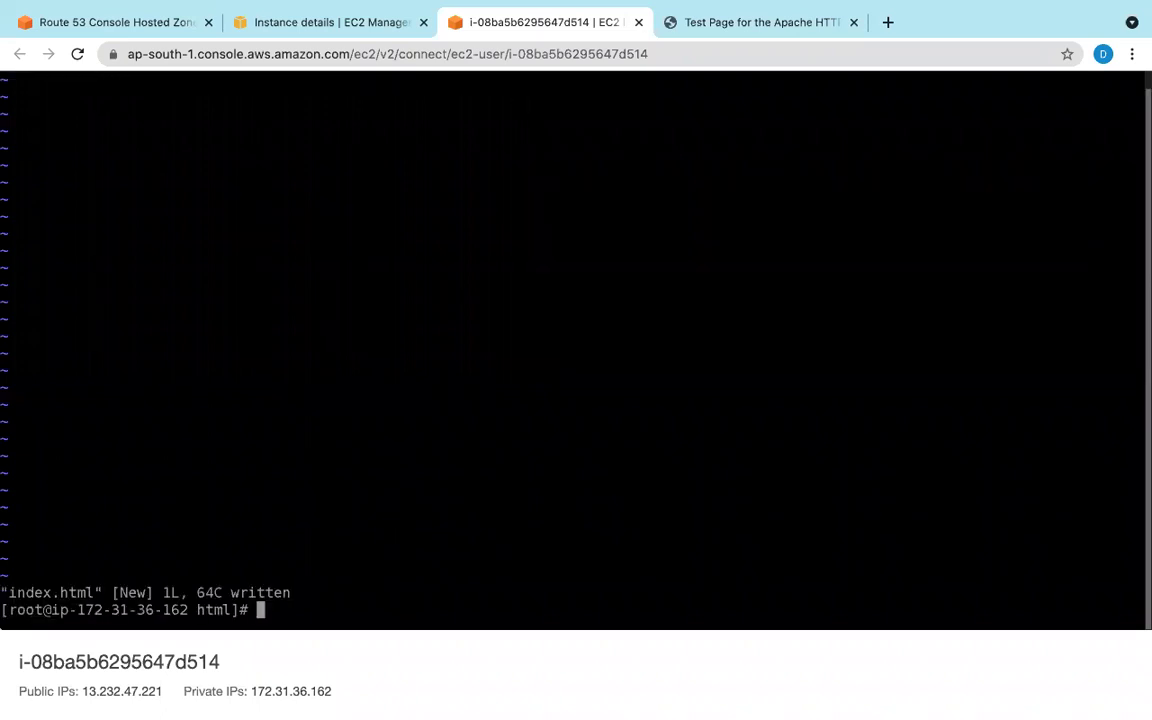
Step: Start httpd with service httpd start and reload 13.232.47.221 to see the Mumbai heading
{"action": "type", "text": "service httpd start"}
{"action": "key", "text": "Return"}
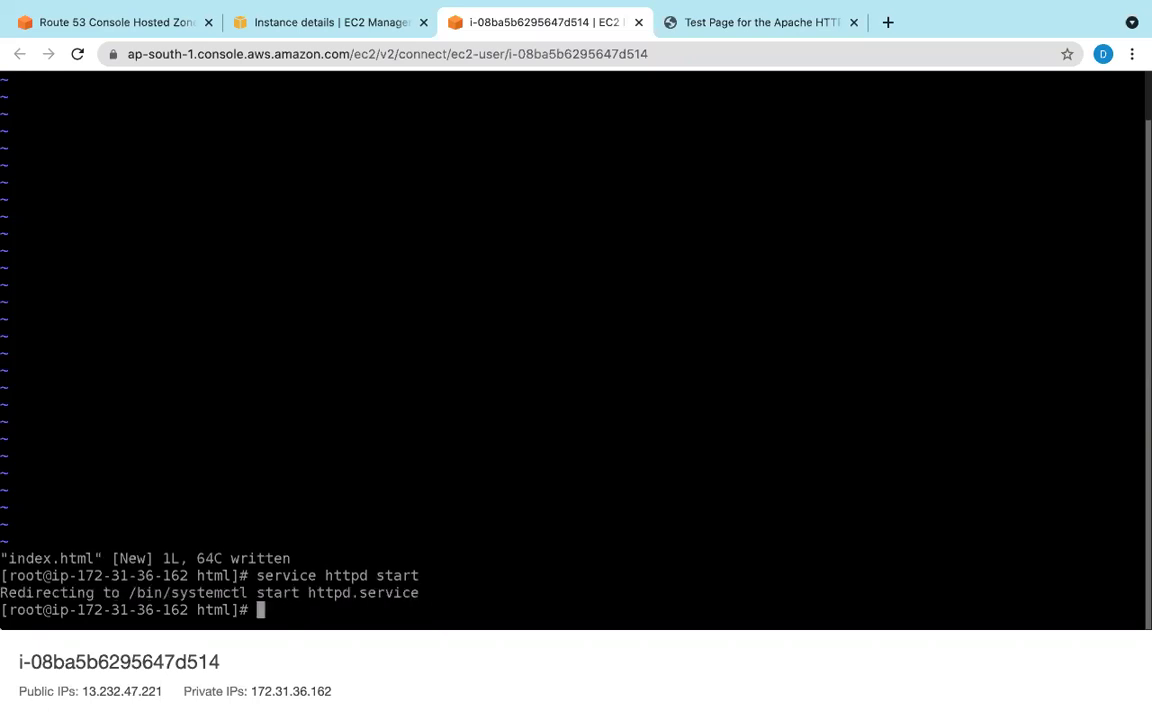
{"action": "left_click", "coordinate": [761, 22]}
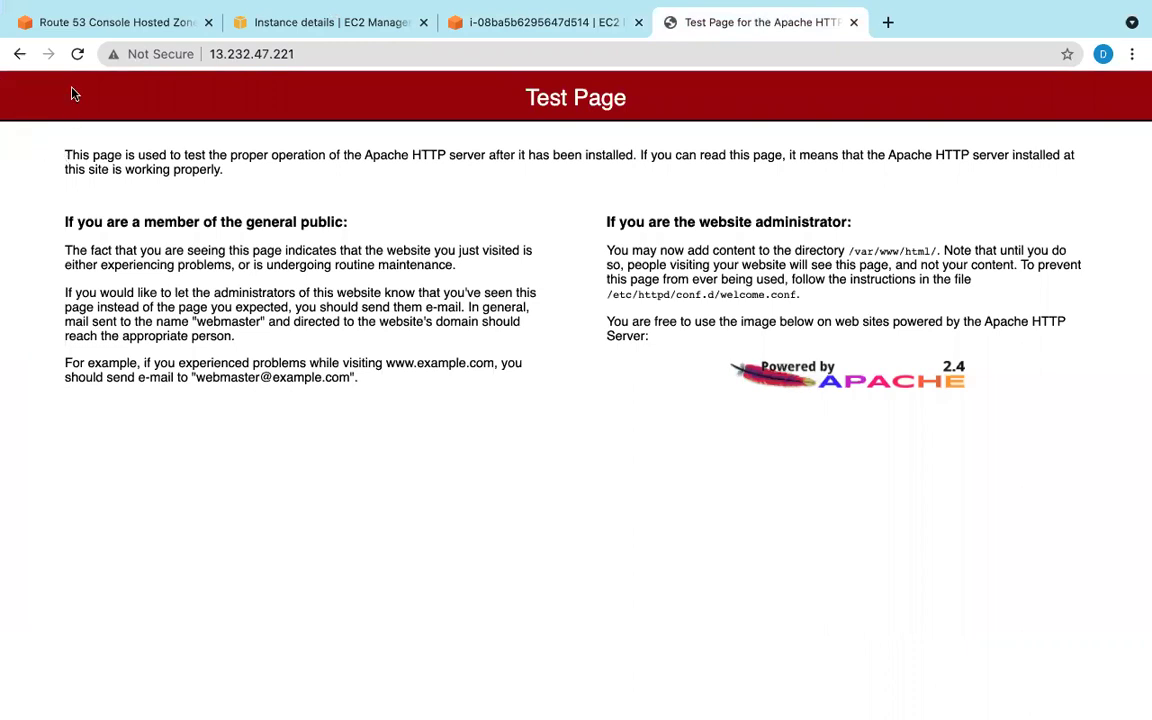
{"action": "left_click", "coordinate": [77, 54]}
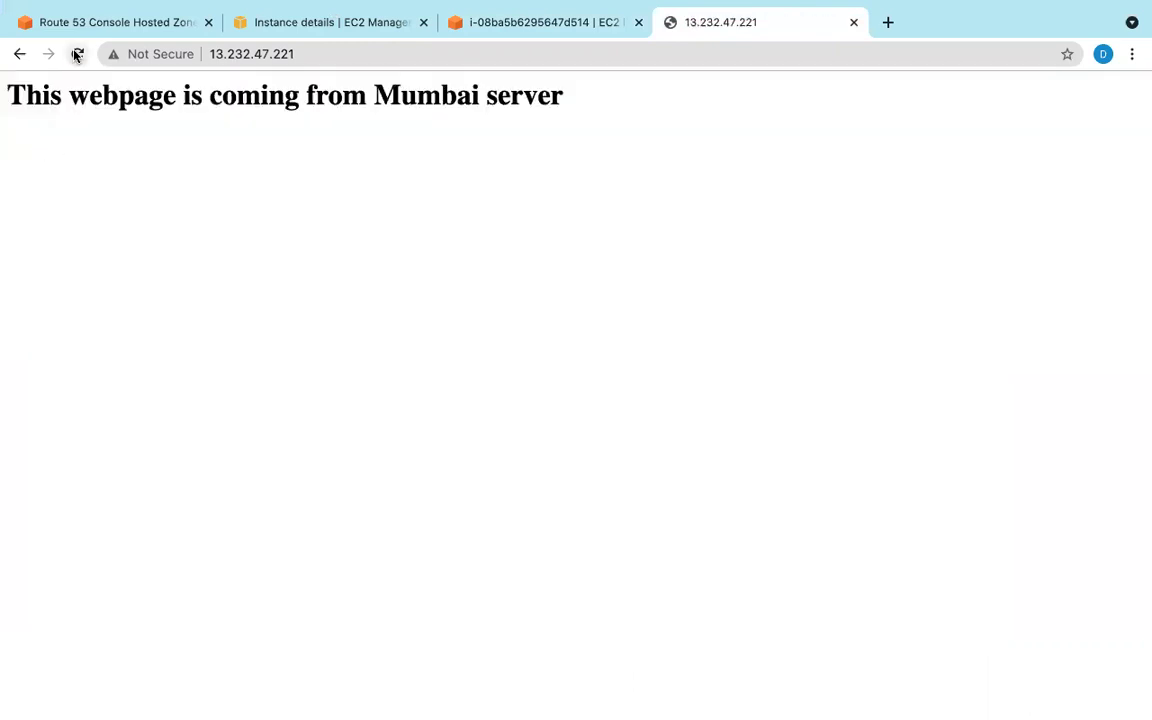
Step: Copy the 13.232.47.221 address from the address bar and return to the Route 53 form
{"action": "left_click", "coordinate": [288, 24]}
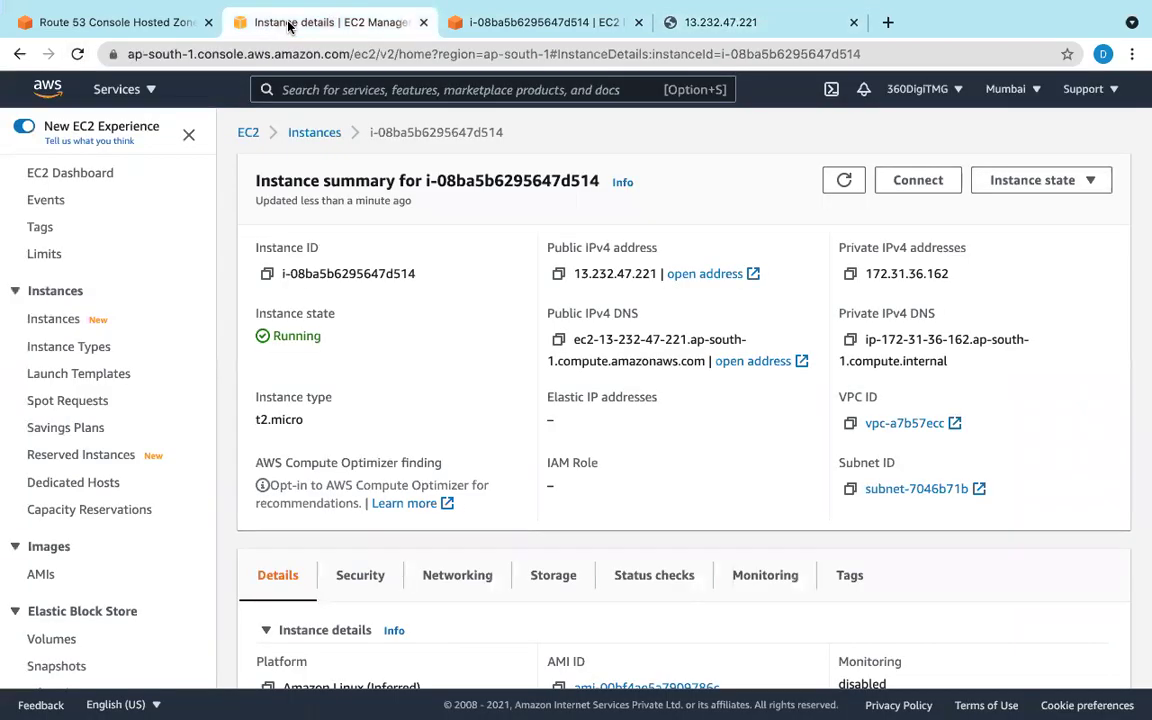
{"action": "left_click", "coordinate": [82, 22]}
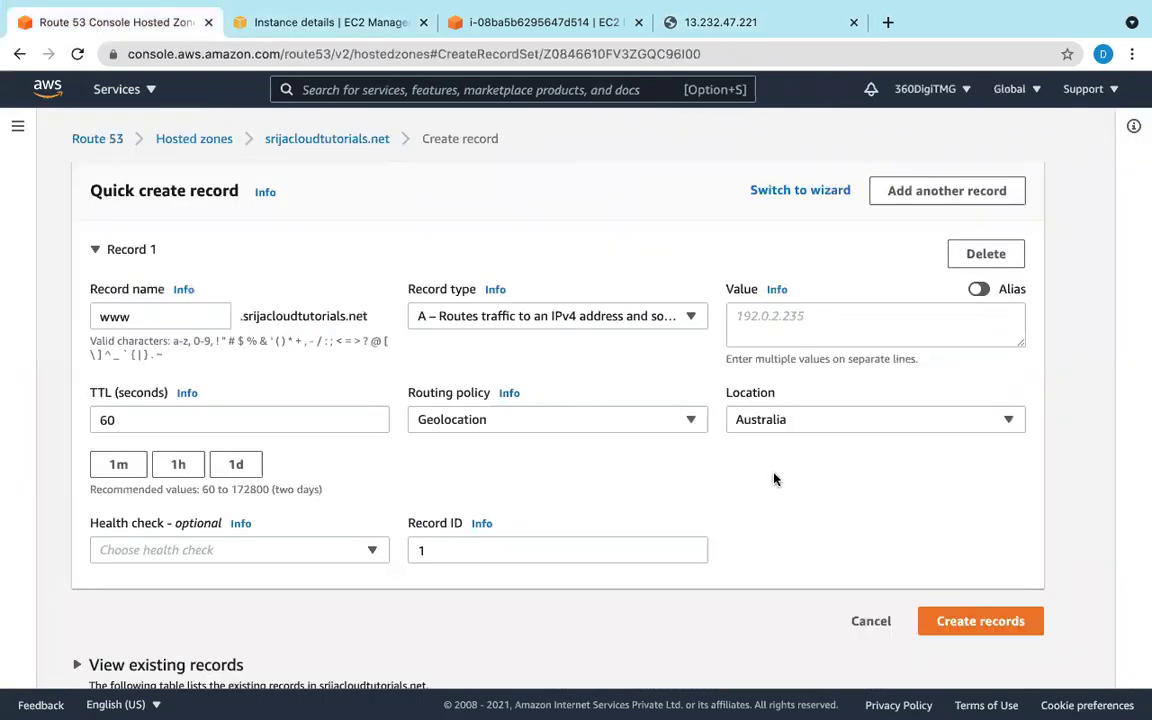
{"action": "left_click", "coordinate": [702, 24]}
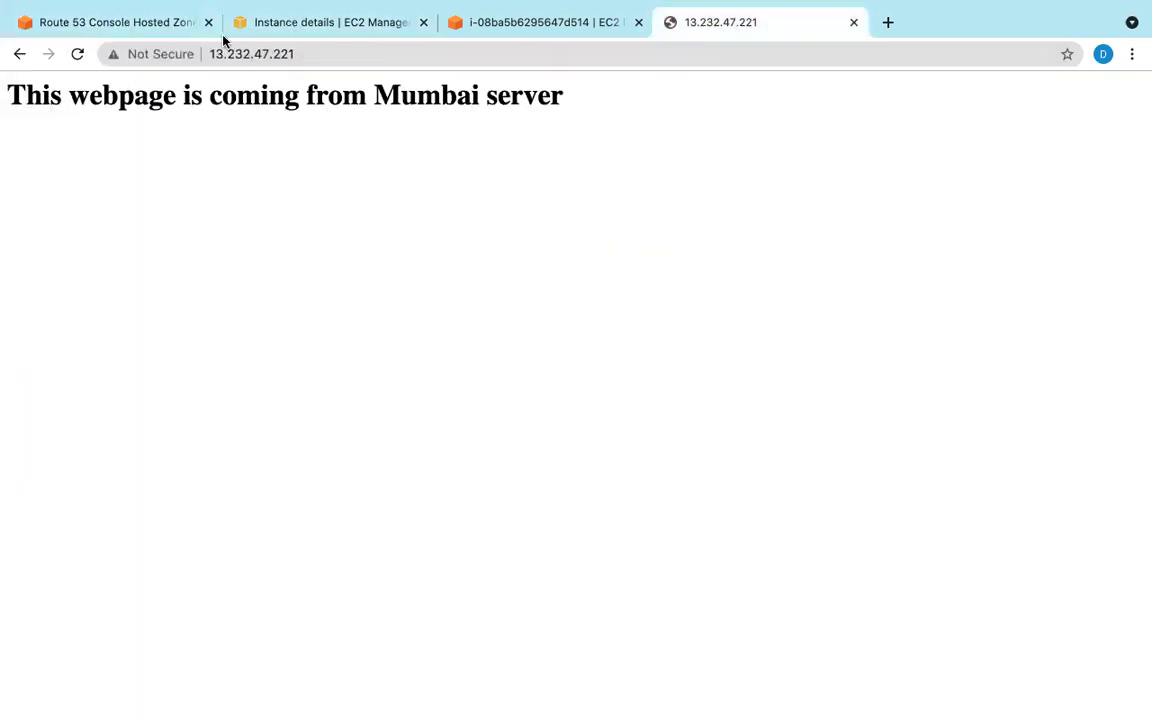
{"action": "left_click_drag", "start_coordinate": [211, 54], "coordinate": [291, 54]}
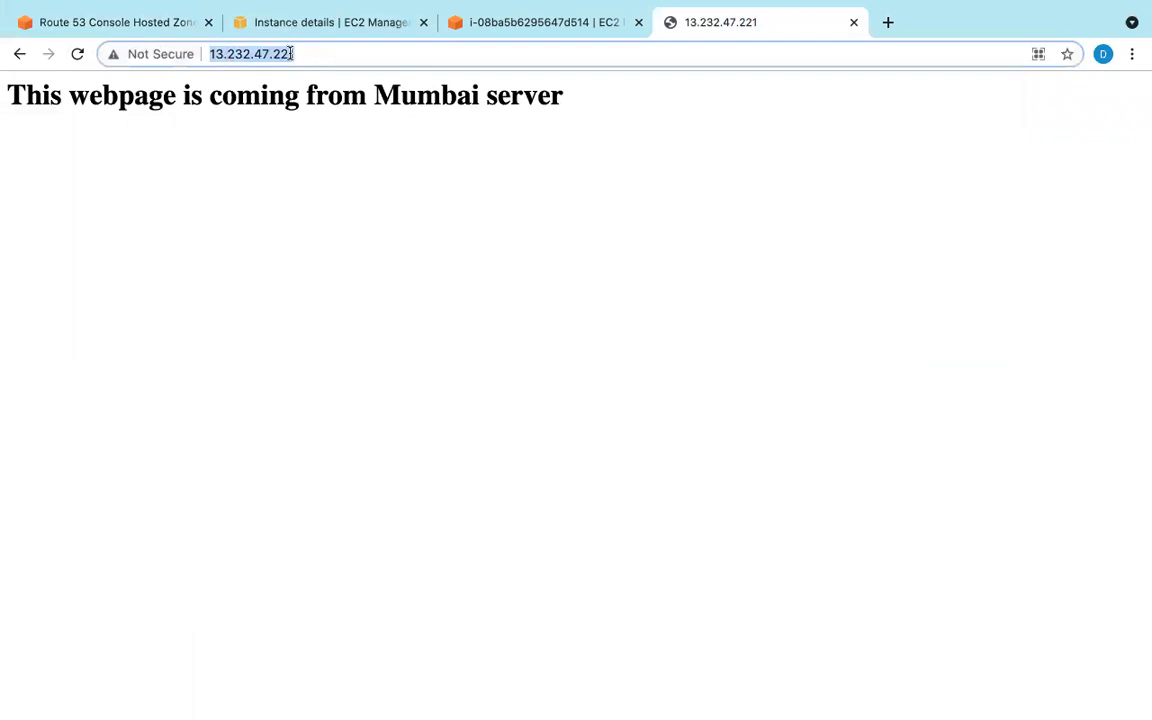
{"action": "right_click", "coordinate": [291, 54]}
{"action": "left_click", "coordinate": [326, 170]}
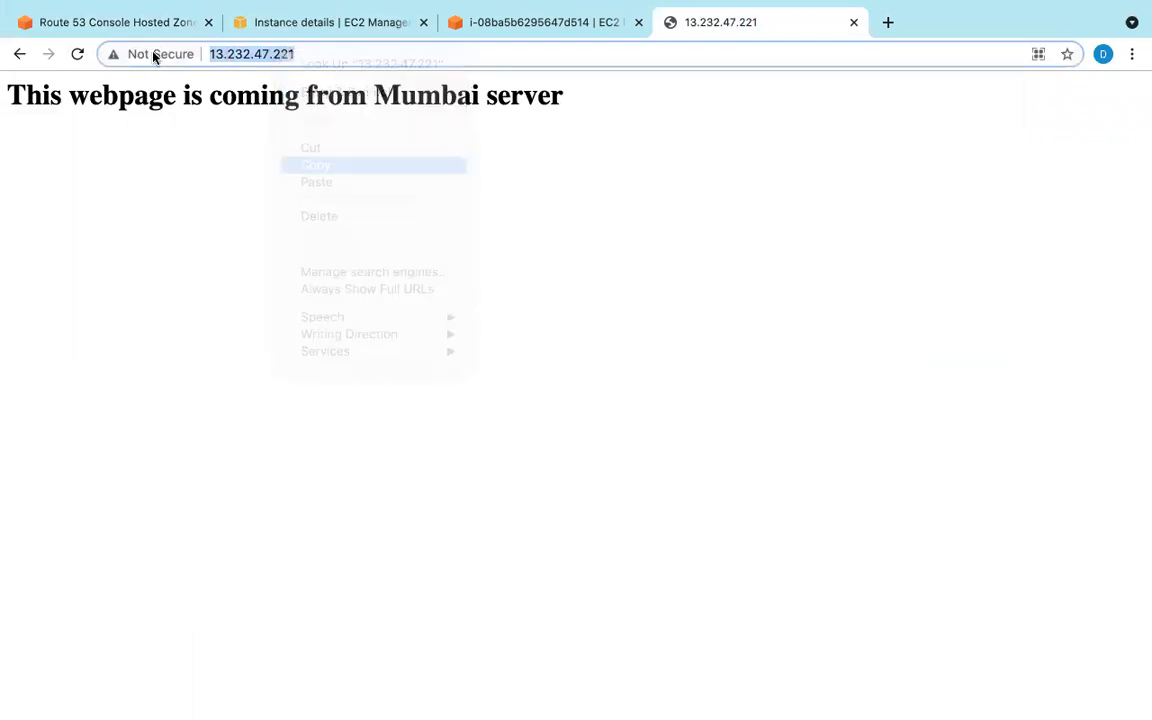
{"action": "left_click", "coordinate": [128, 24]}
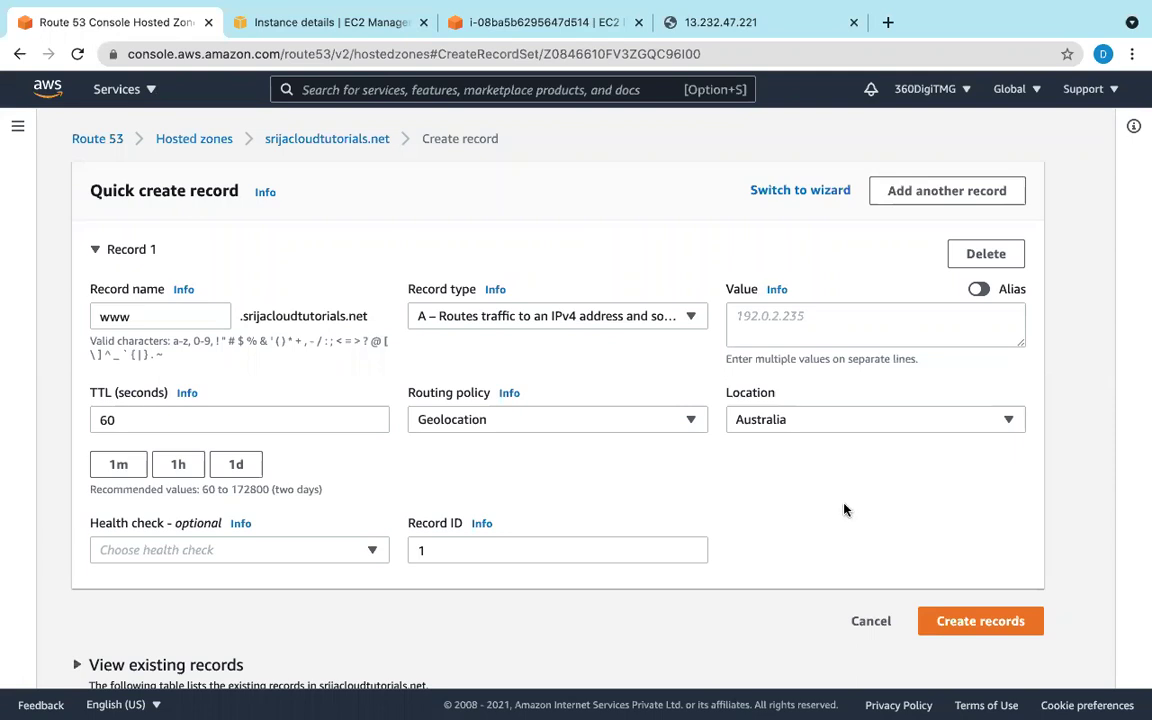
{"action": "right_click", "coordinate": [797, 320]}
{"action": "left_click", "coordinate": [820, 437]}
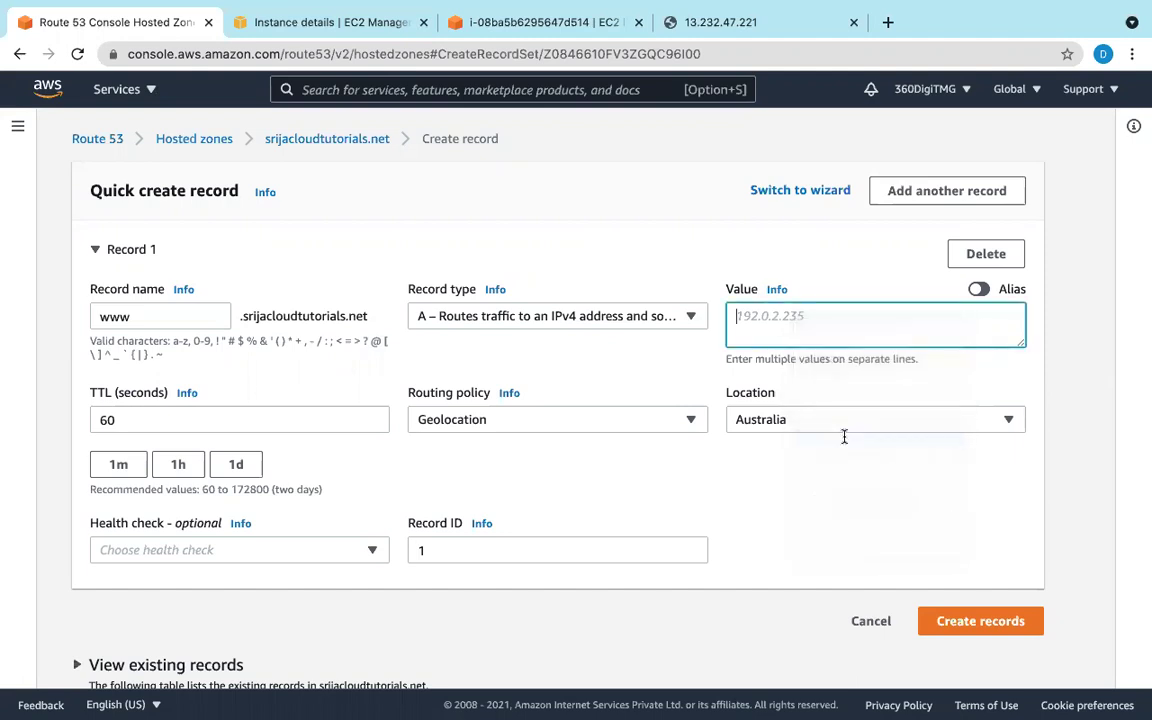
{"action": "left_click_drag", "start_coordinate": [776, 316], "coordinate": [729, 313]}
{"action": "key", "text": "BackSpace"}
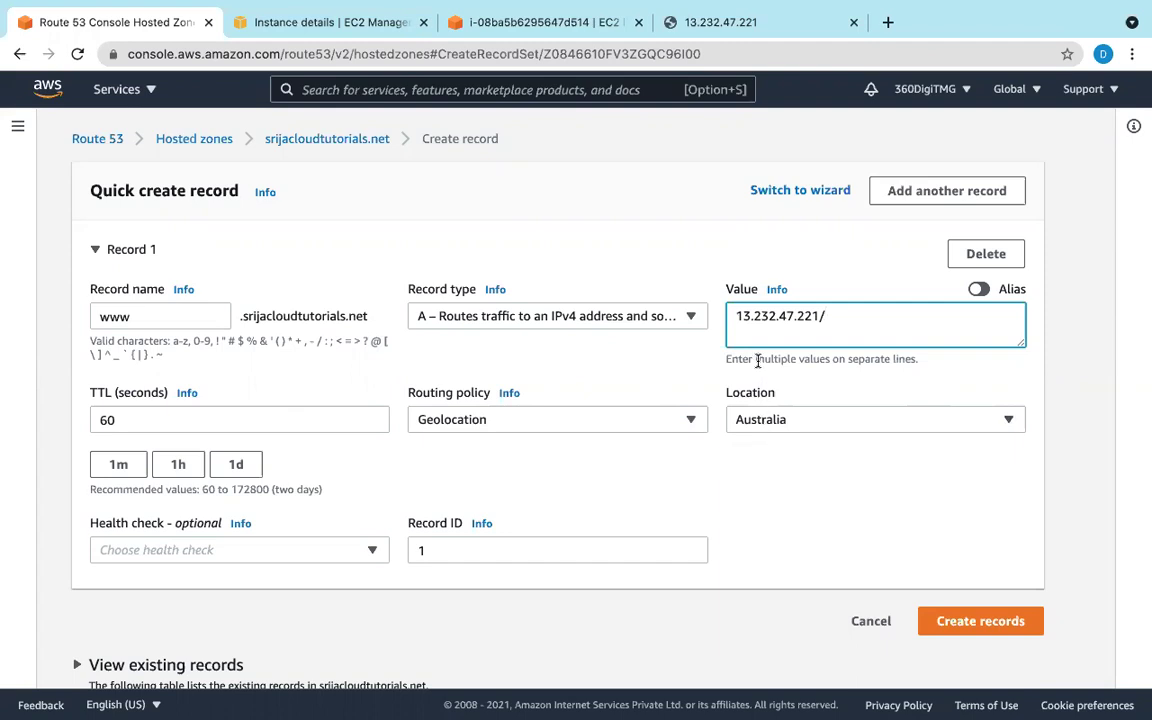
{"action": "key", "text": "BackSpace"}
{"action": "left_click", "coordinate": [969, 624]}
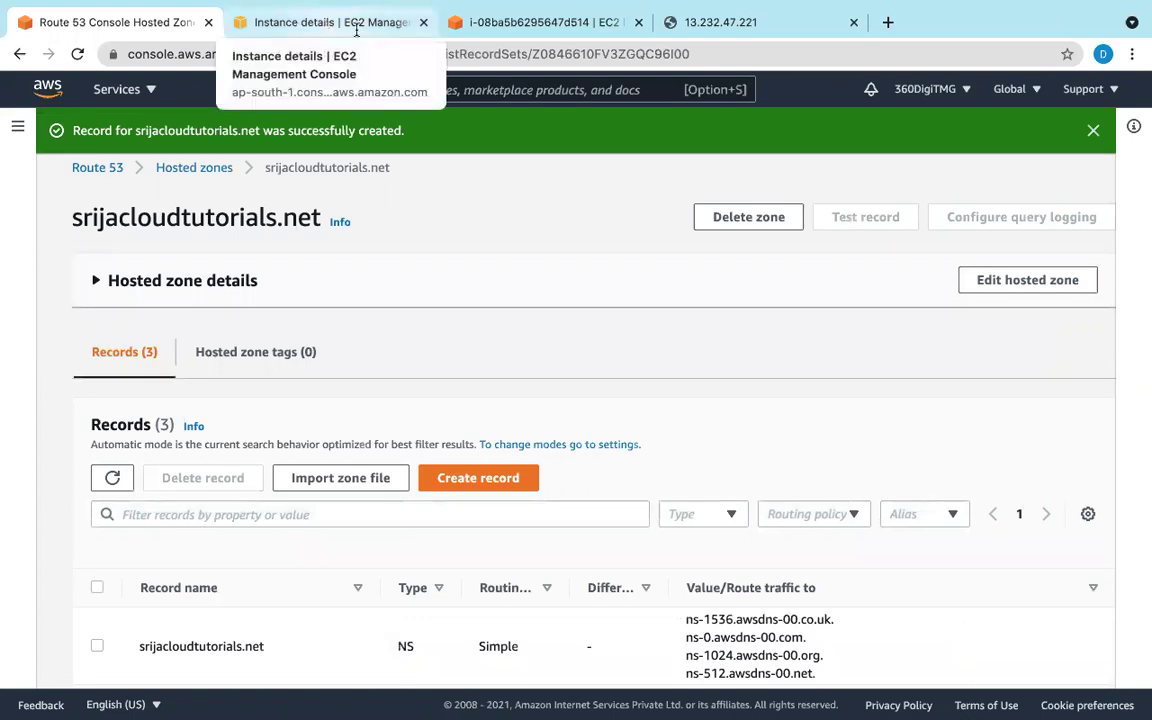
Step: Switch the EC2 console to the Asia Pacific (Sydney) region to list its instances
{"action": "left_click", "coordinate": [540, 22]}
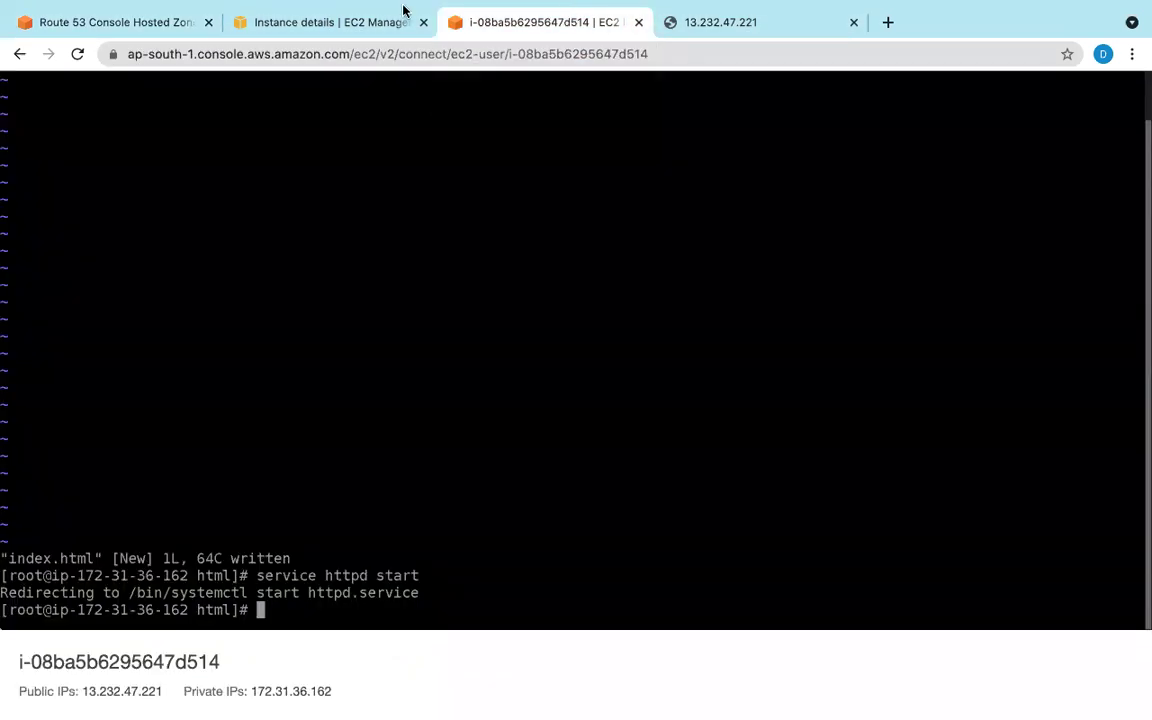
{"action": "left_click", "coordinate": [331, 22]}
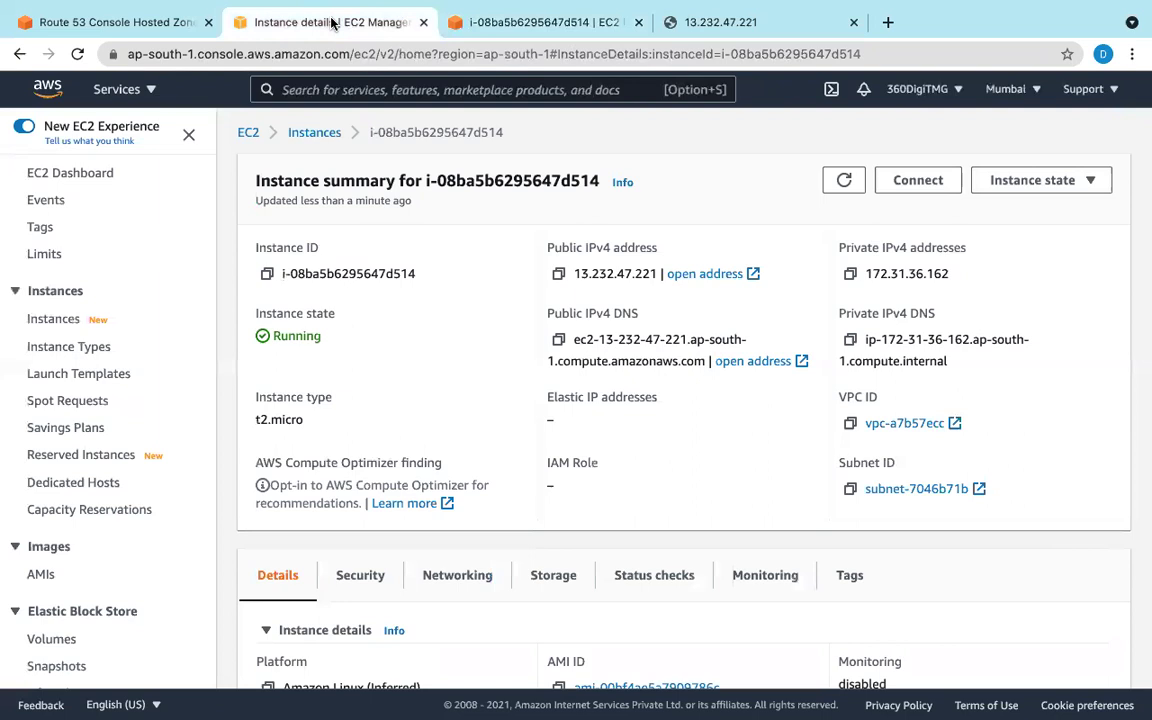
{"action": "left_click", "coordinate": [1020, 90]}
{"action": "left_click", "coordinate": [927, 465]}
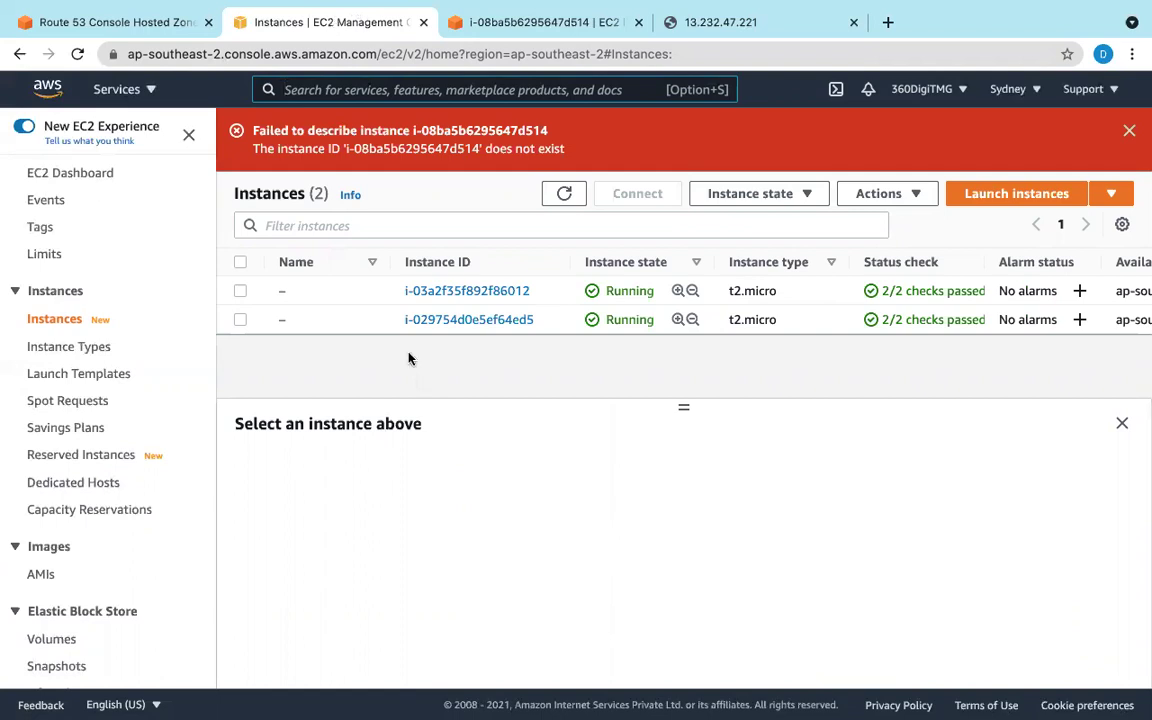
Step: Show the RDP client connection details for instance i-029754d0e5ef64ed5
{"action": "left_click", "coordinate": [470, 320]}
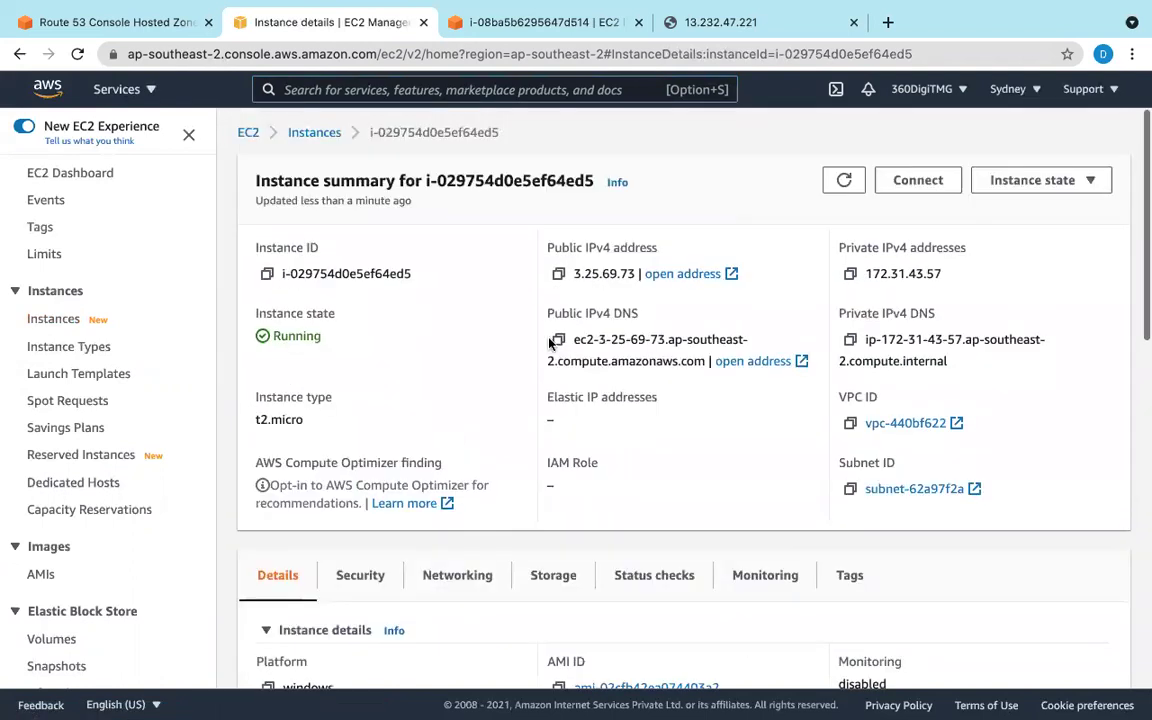
{"action": "left_click", "coordinate": [938, 178]}
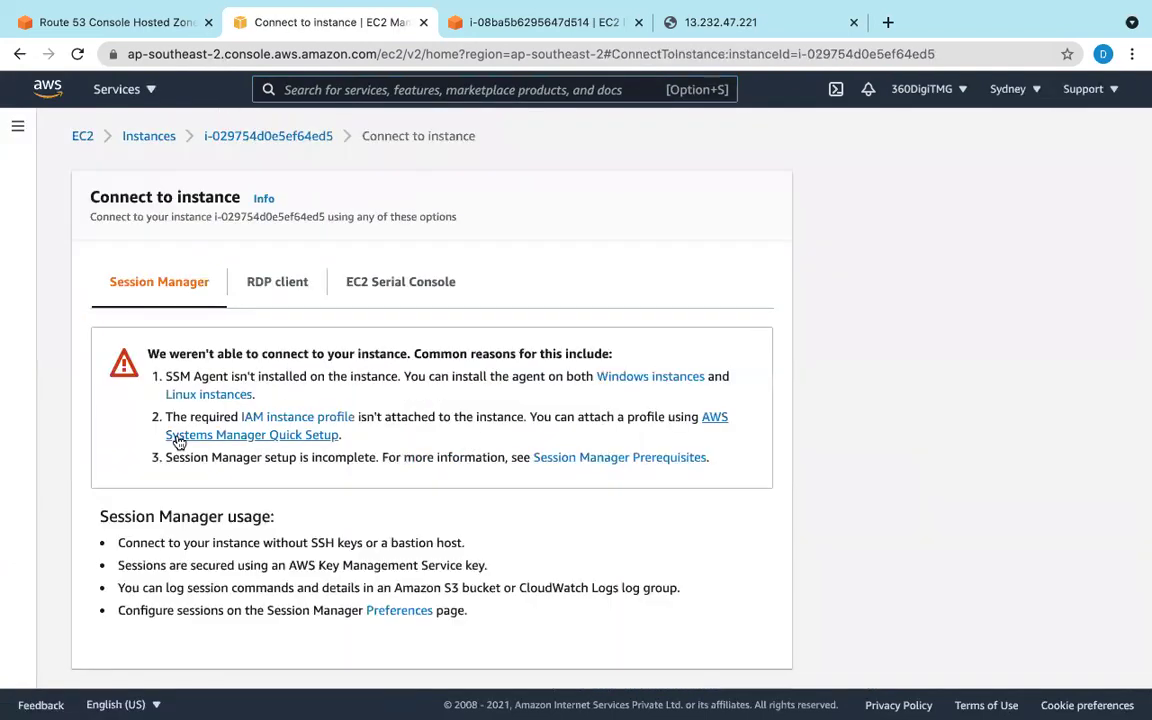
{"action": "scroll", "coordinate": [178, 440], "scroll_direction": "down", "scroll_amount": 1}
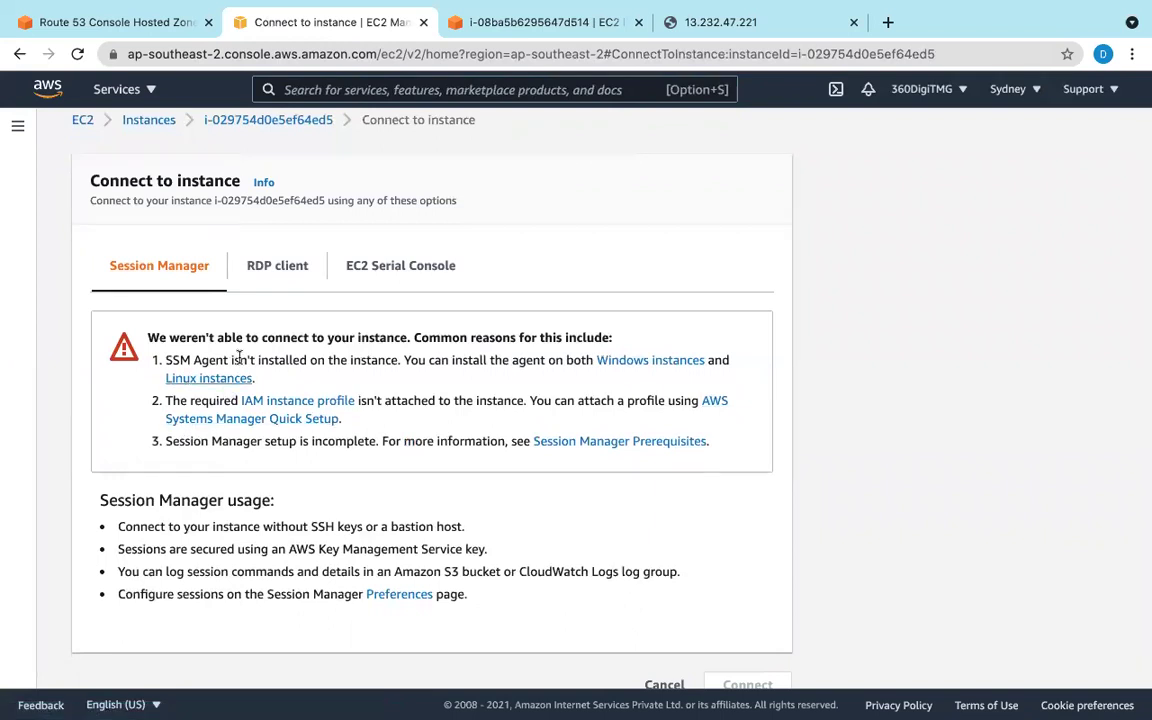
{"action": "left_click", "coordinate": [276, 262]}
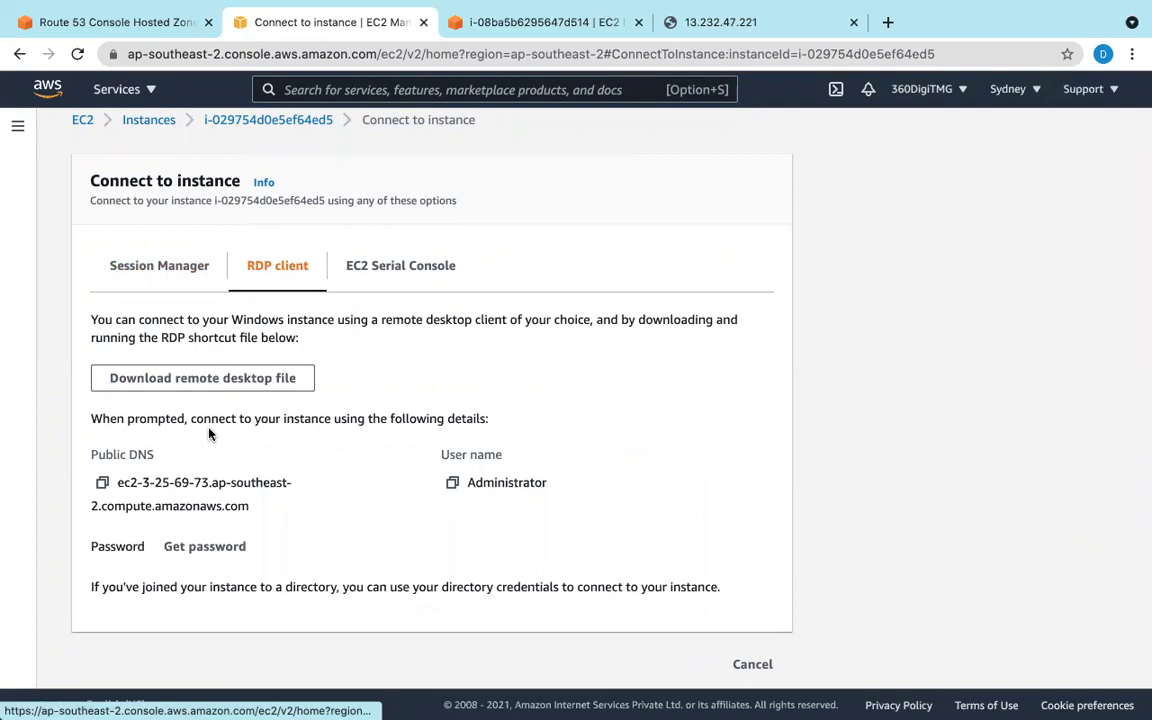
{"action": "scroll", "coordinate": [209, 433], "scroll_direction": "down", "scroll_amount": 1}
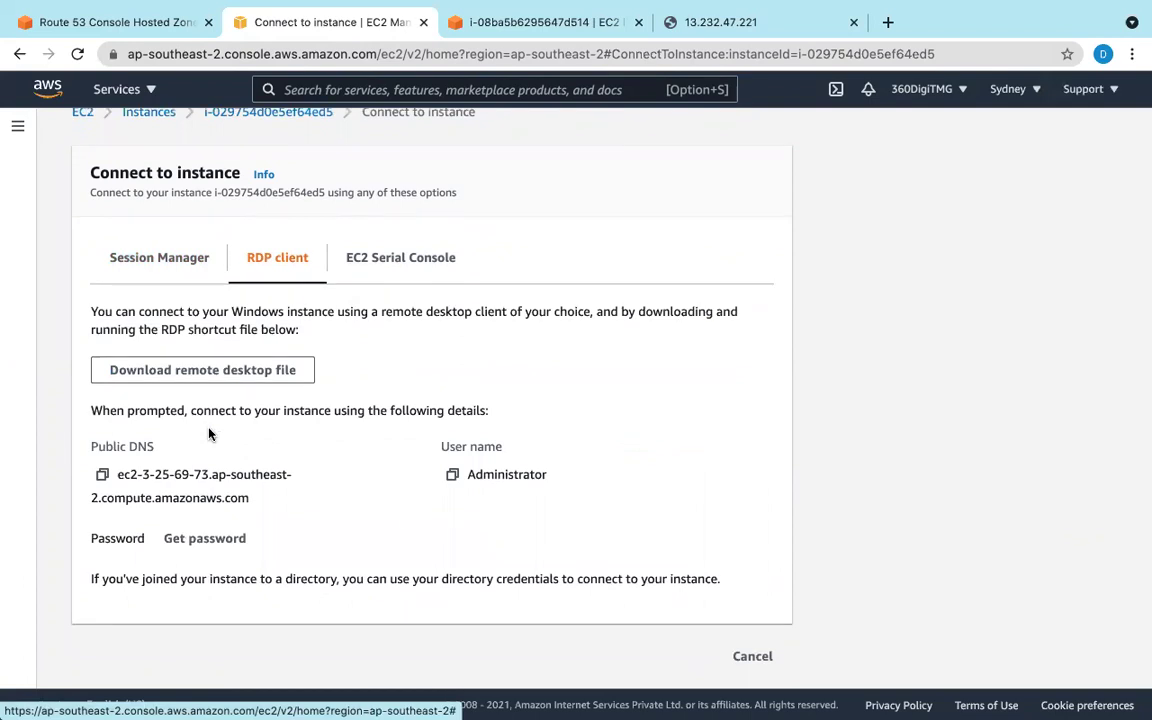
Step: Decrypt the administrator password with ec2-sydneykeypair.pem and copy it
{"action": "left_click", "coordinate": [204, 538]}
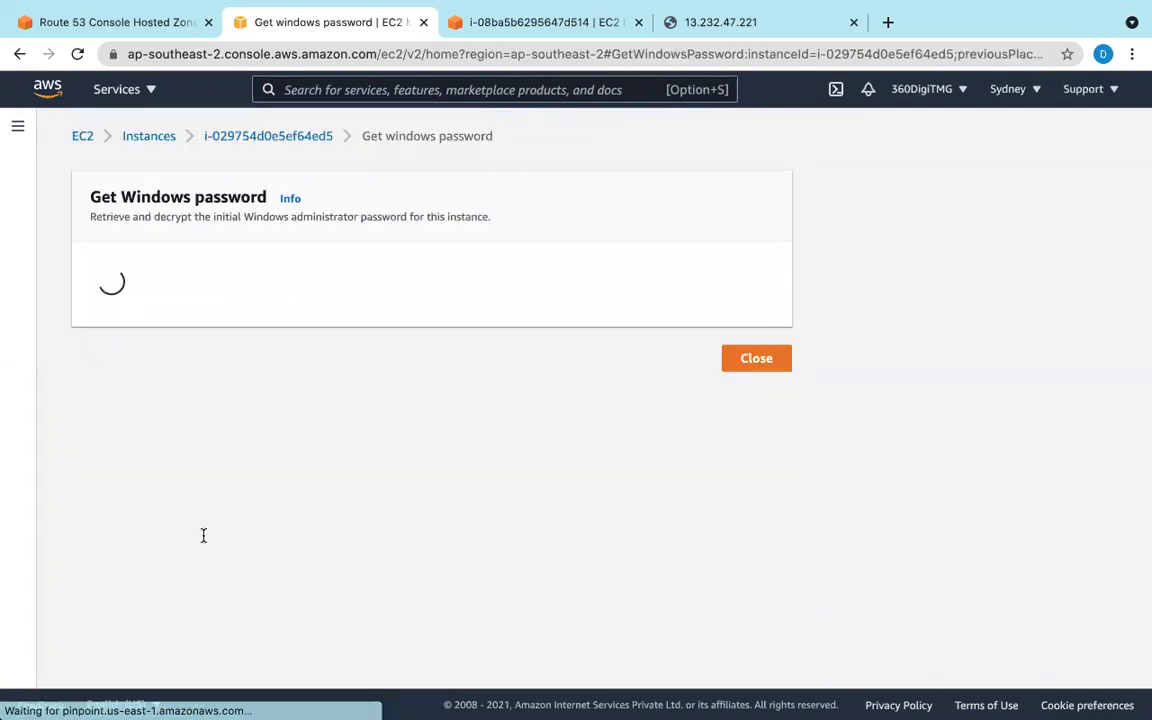
{"action": "scroll", "coordinate": [175, 421], "scroll_direction": "down", "scroll_amount": 3}
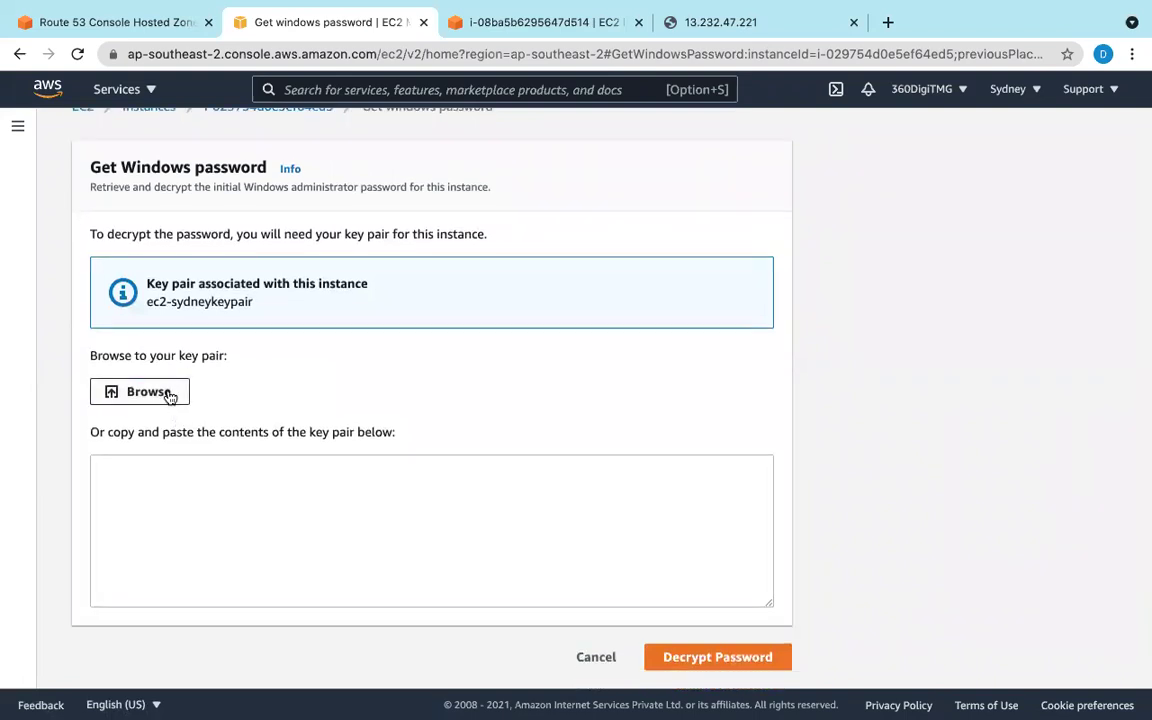
{"action": "left_click", "coordinate": [170, 397]}
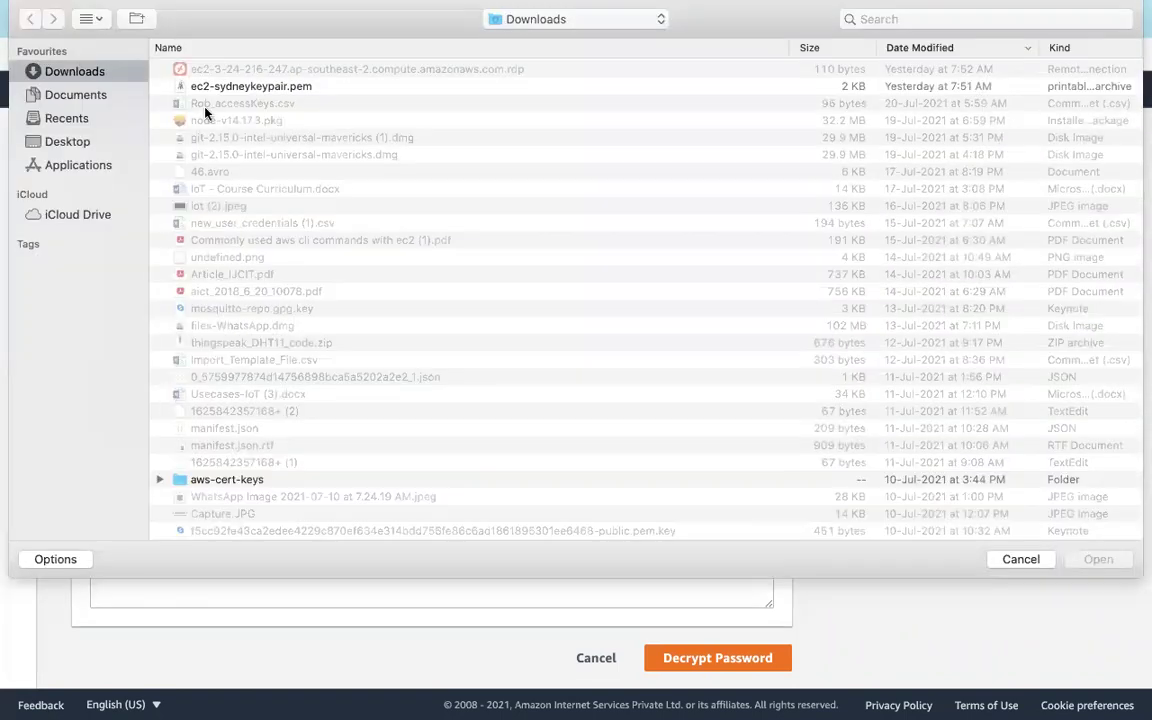
{"action": "left_click", "coordinate": [205, 87]}
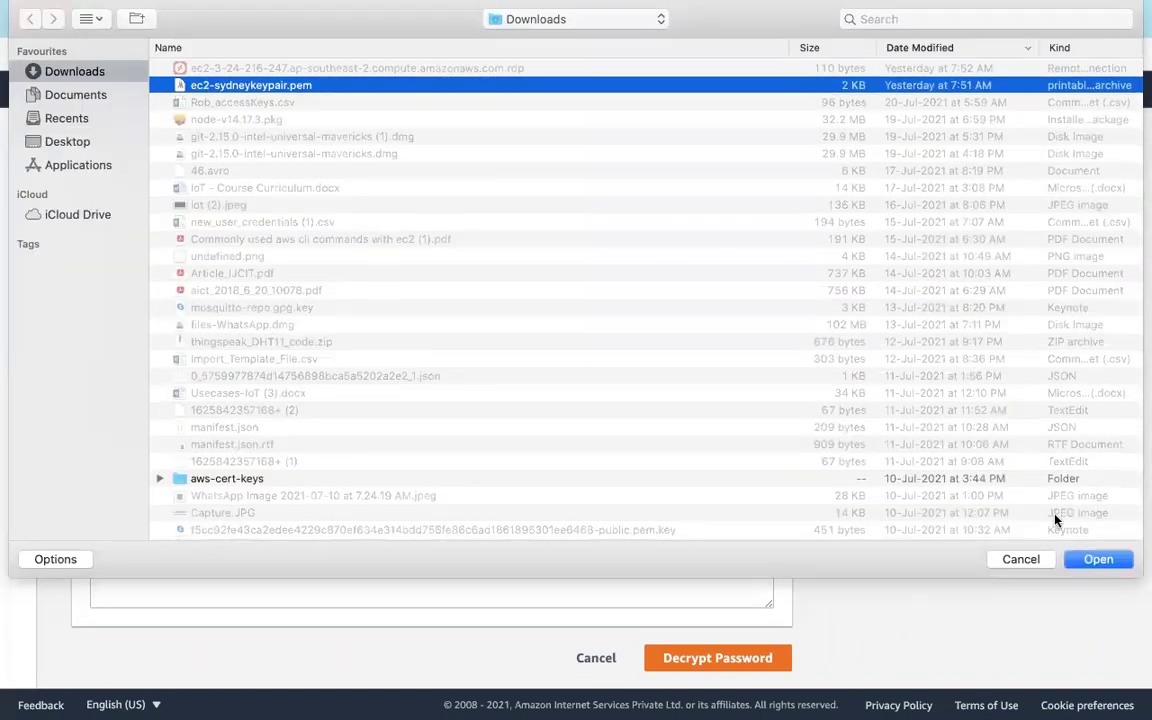
{"action": "left_click", "coordinate": [1092, 558]}
{"action": "scroll", "coordinate": [660, 570], "scroll_direction": "down", "scroll_amount": 6}
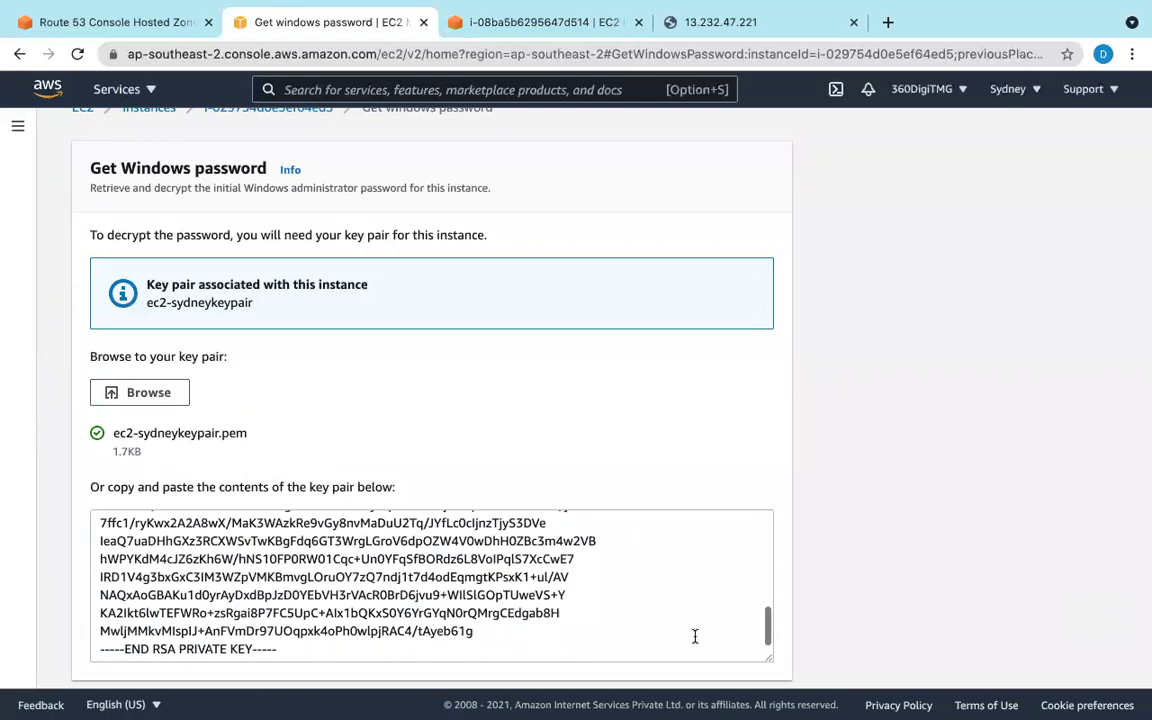
{"action": "scroll", "coordinate": [709, 598], "scroll_direction": "down", "scroll_amount": 2}
{"action": "left_click", "coordinate": [738, 657]}
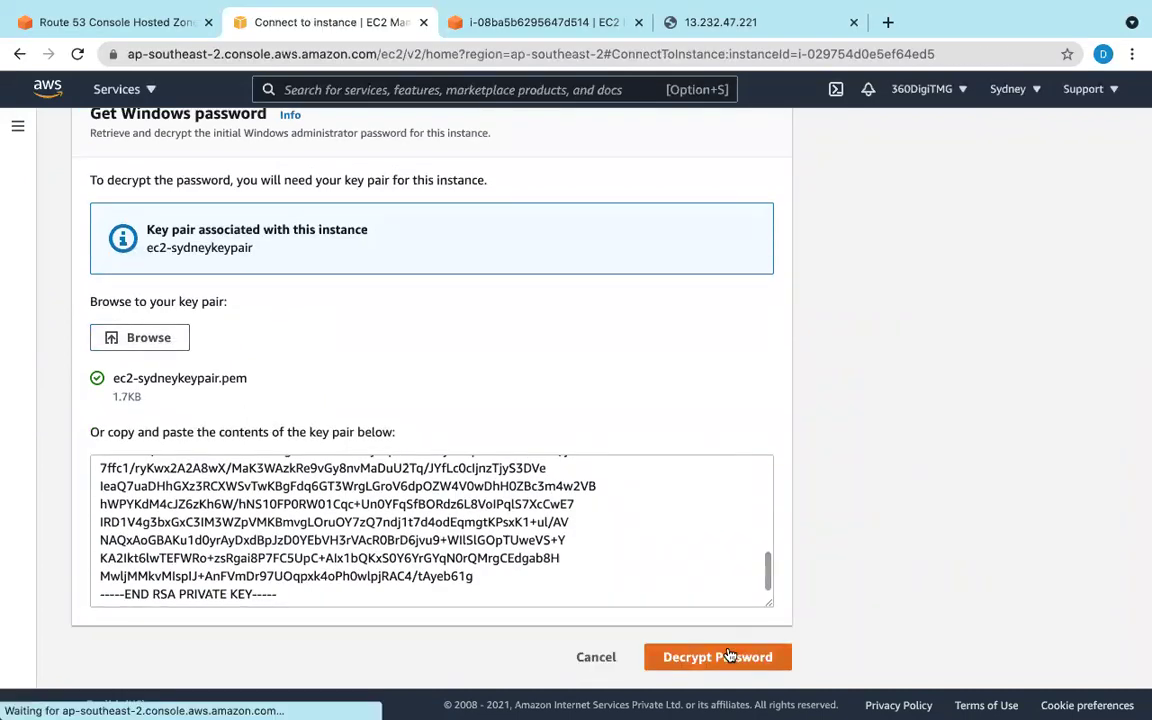
{"action": "left_click", "coordinate": [103, 538]}
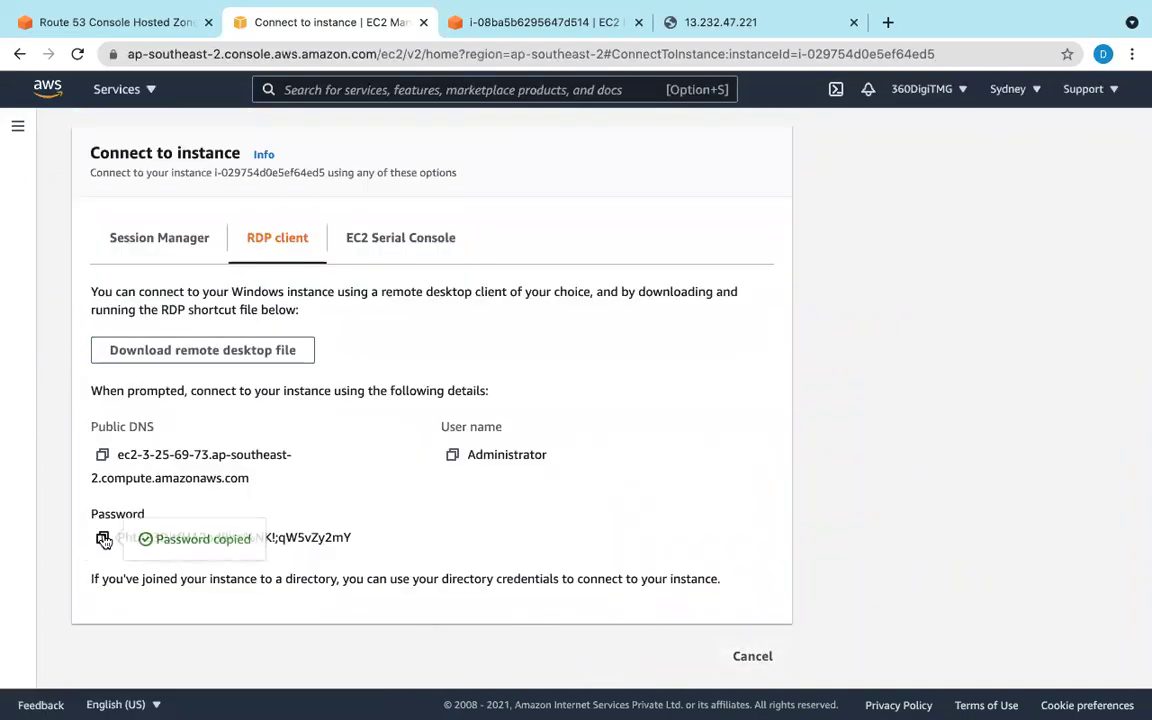
{"action": "mouse_move", "coordinate": [624, 706]}
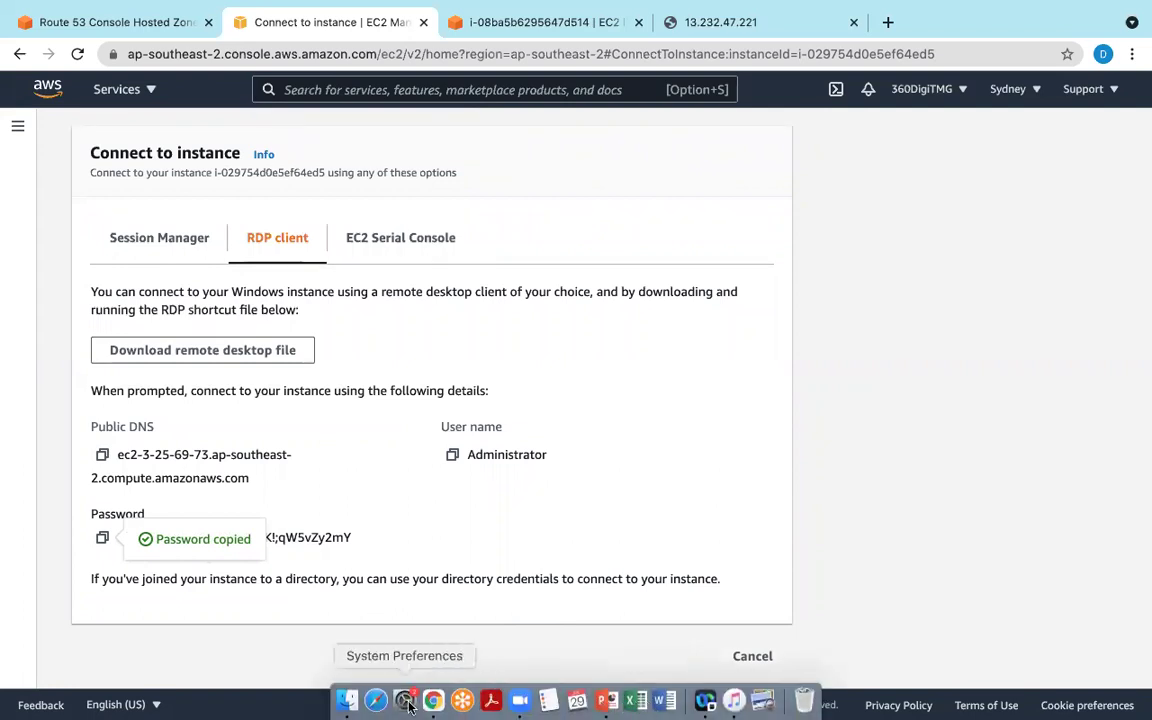
Step: Open Finder's Applications folder and select the Microsoft Remote Desktop app
{"action": "left_click", "coordinate": [350, 702]}
{"action": "scroll", "coordinate": [458, 520], "scroll_direction": "down", "scroll_amount": 10}
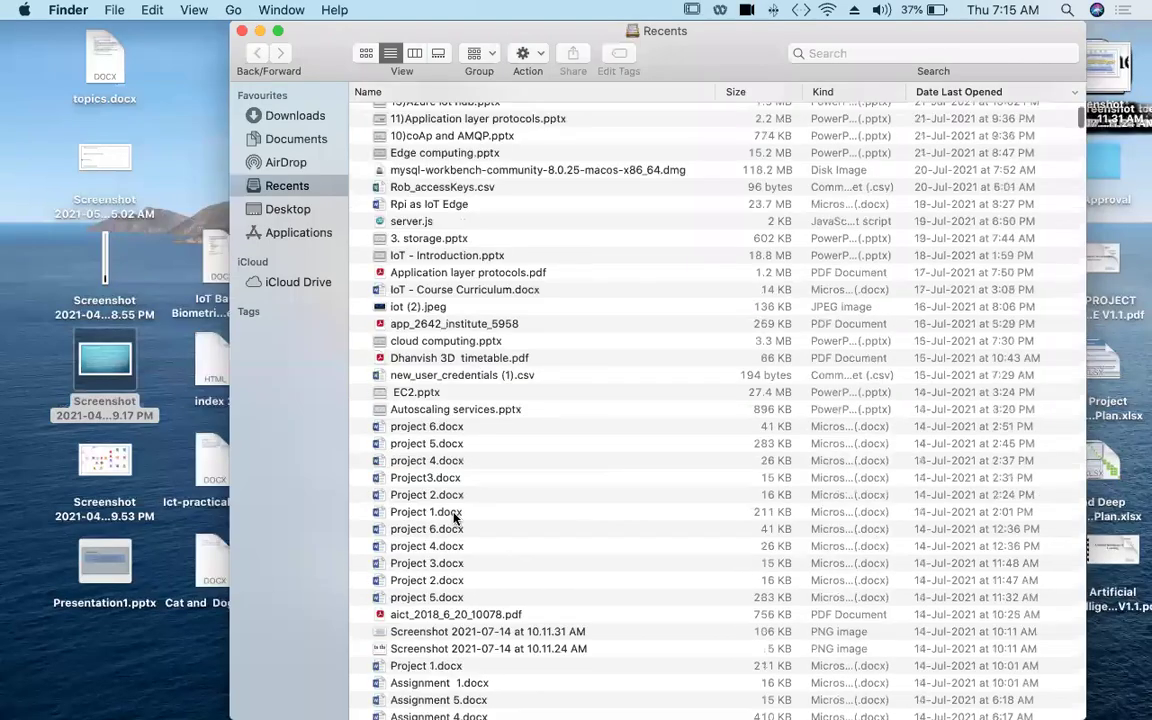
{"action": "scroll", "coordinate": [352, 401], "scroll_direction": "up", "scroll_amount": 10}
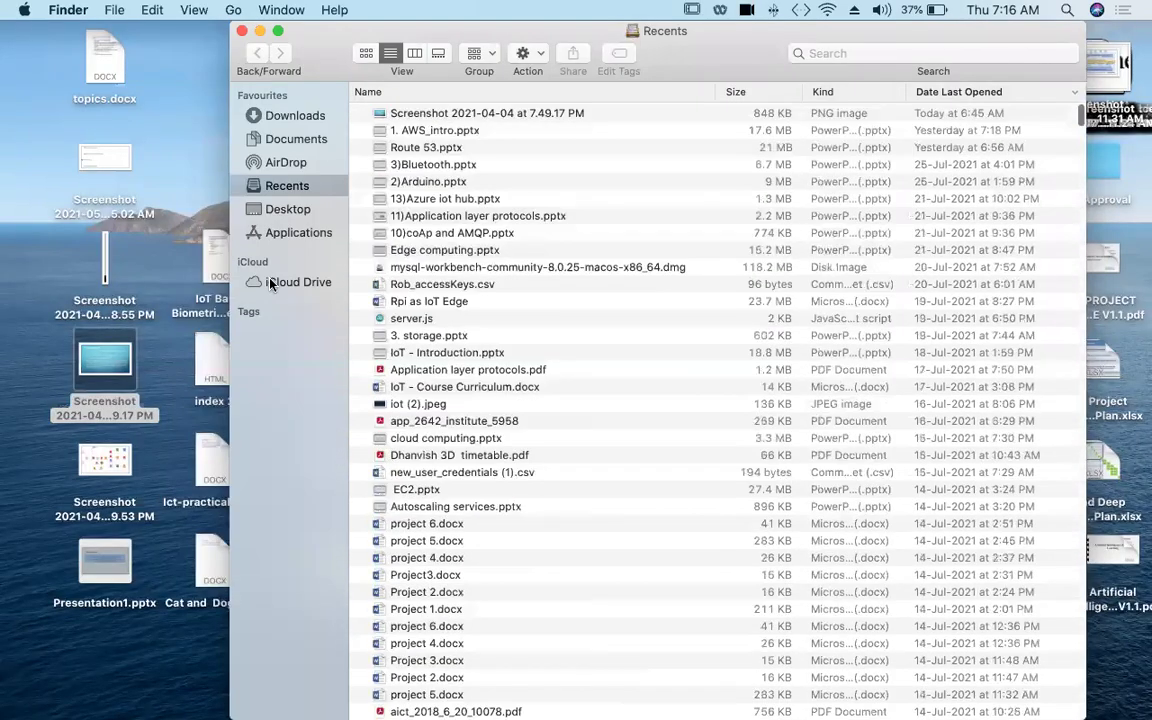
{"action": "left_click", "coordinate": [290, 234]}
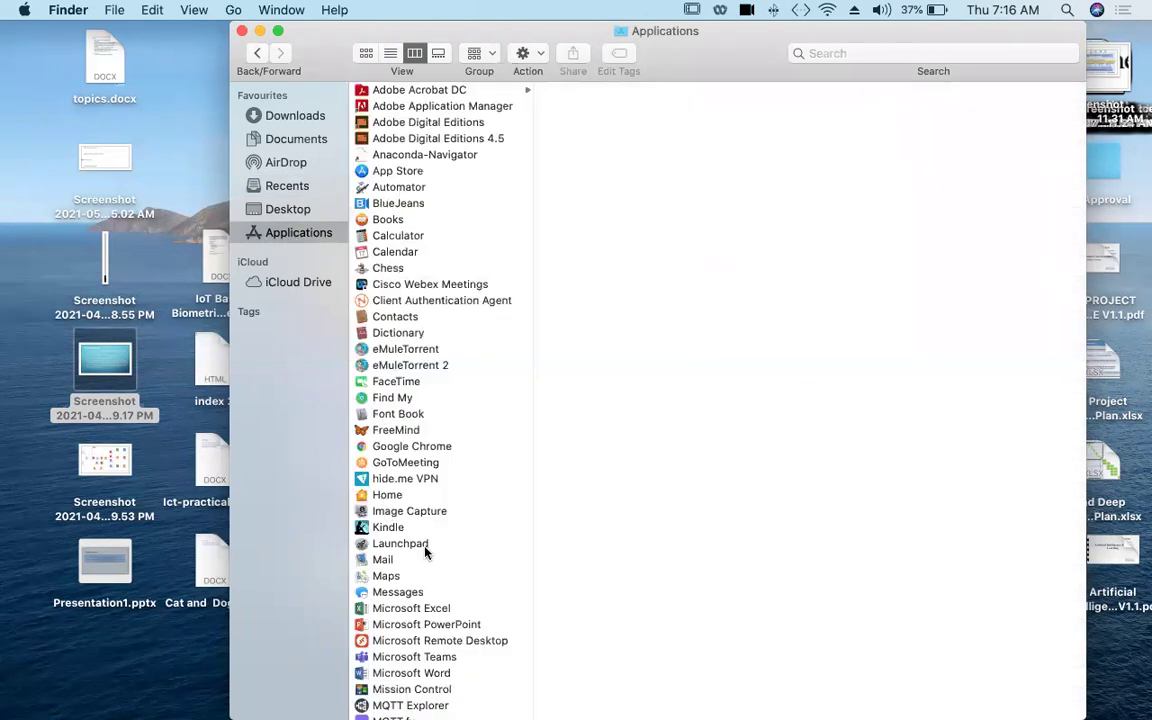
{"action": "scroll", "coordinate": [424, 553], "scroll_direction": "down", "scroll_amount": 1}
{"action": "scroll", "coordinate": [424, 553], "scroll_direction": "down", "scroll_amount": 4}
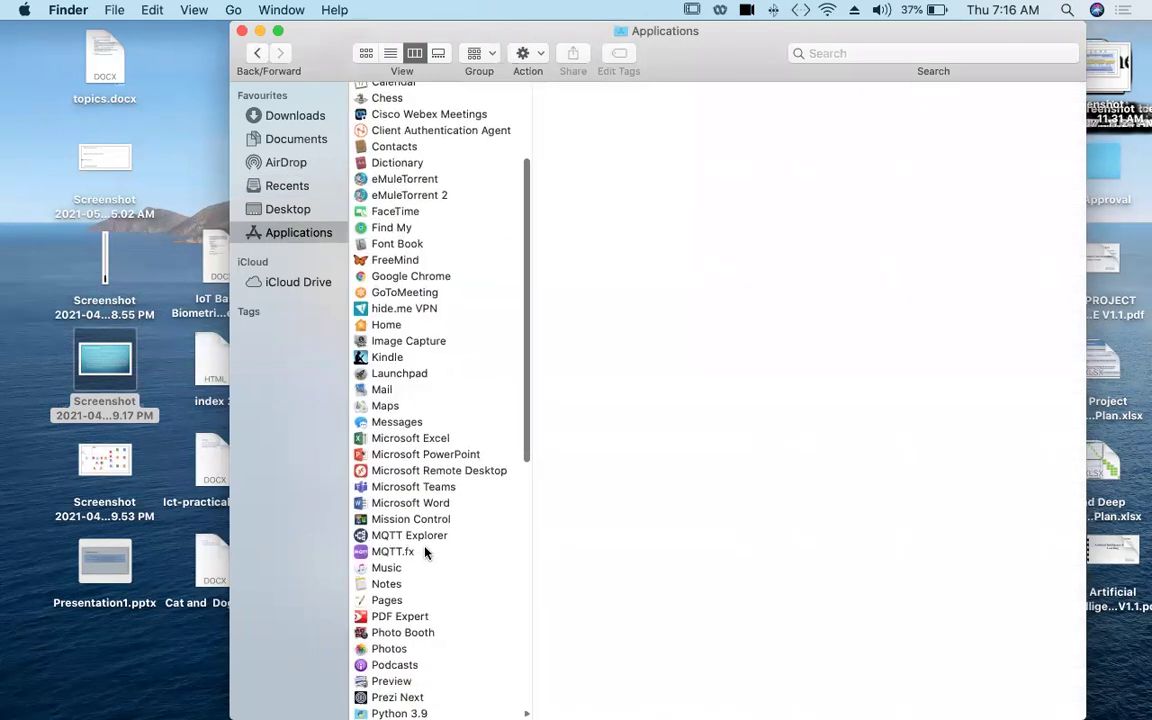
{"action": "left_click", "coordinate": [428, 471]}
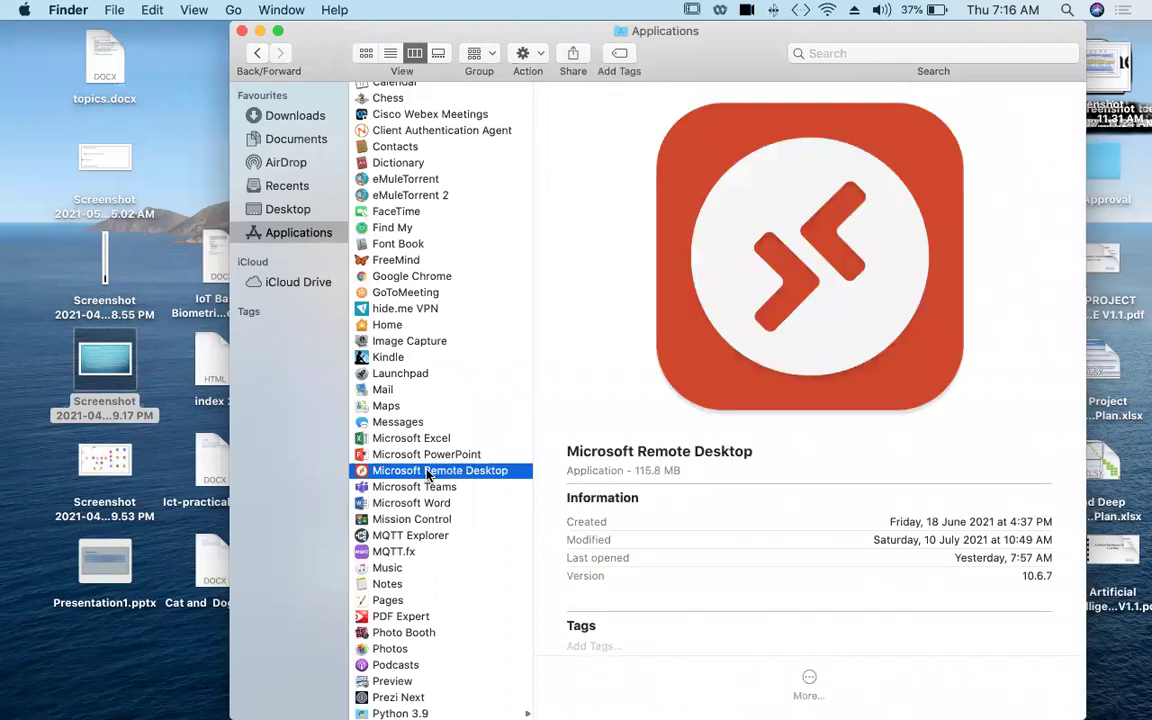
Step: Launch Microsoft Remote Desktop, look through its 12 saved PCs, then return to Chrome
{"action": "double_click", "coordinate": [428, 471]}
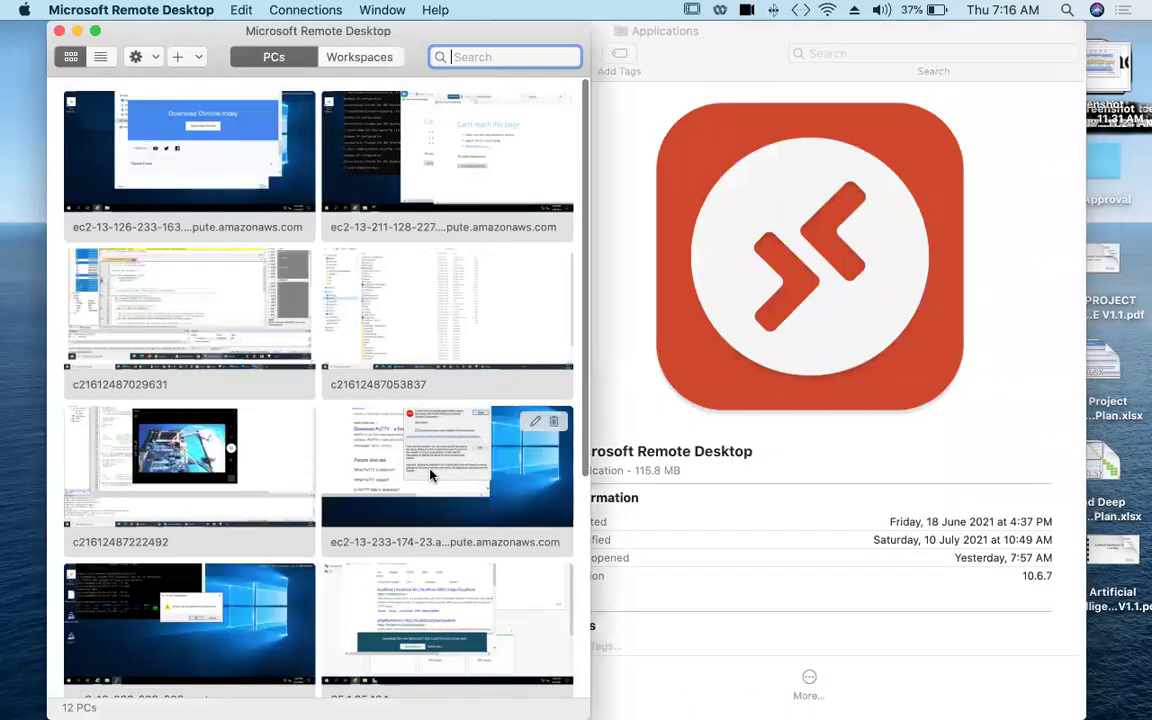
{"action": "scroll", "coordinate": [457, 610], "scroll_direction": "down", "scroll_amount": 5}
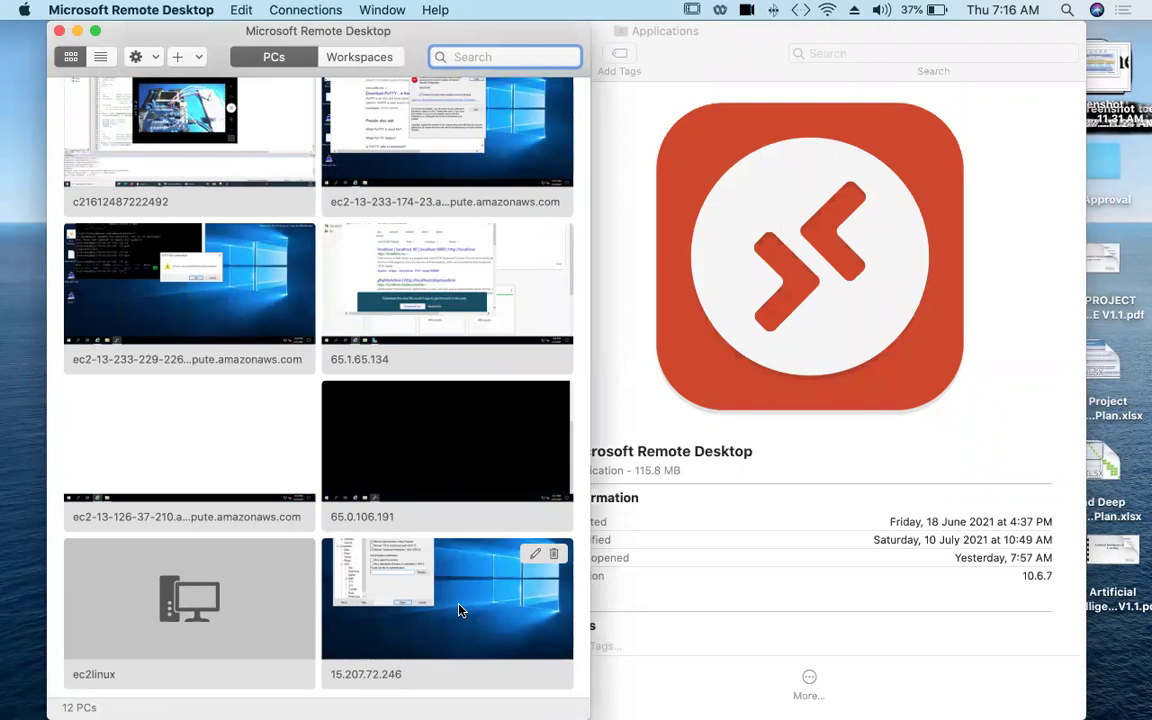
{"action": "scroll", "coordinate": [470, 608], "scroll_direction": "down", "scroll_amount": 1}
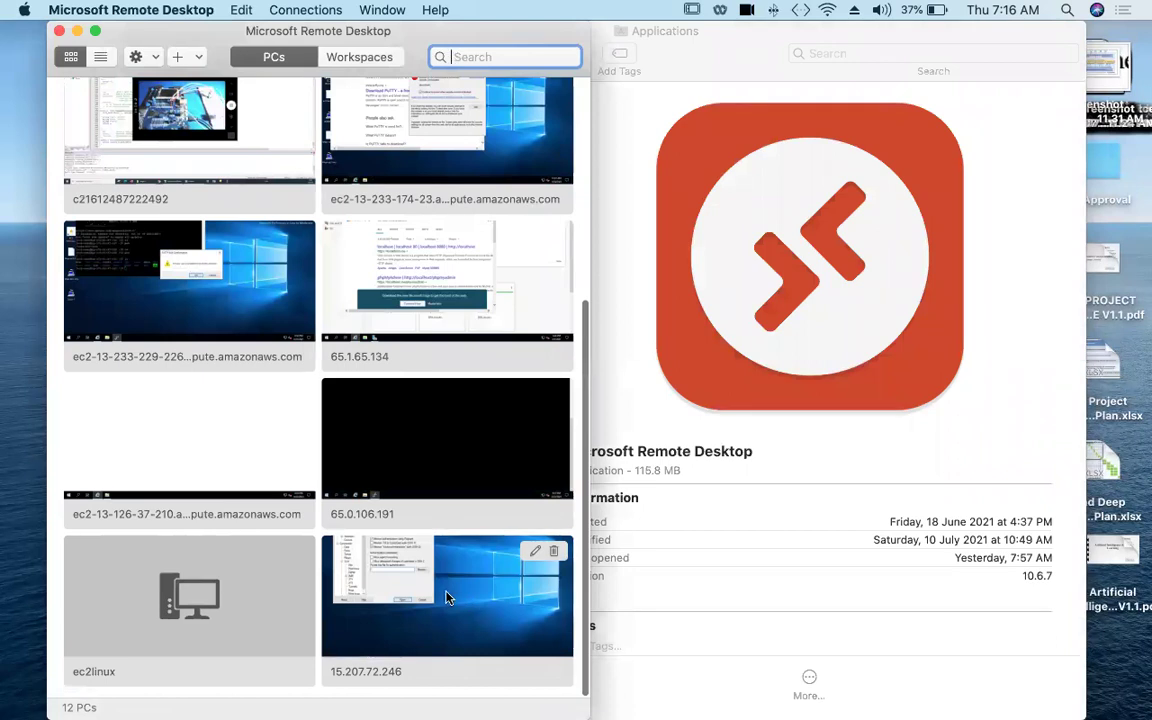
{"action": "scroll", "coordinate": [440, 620], "scroll_direction": "up", "scroll_amount": 1}
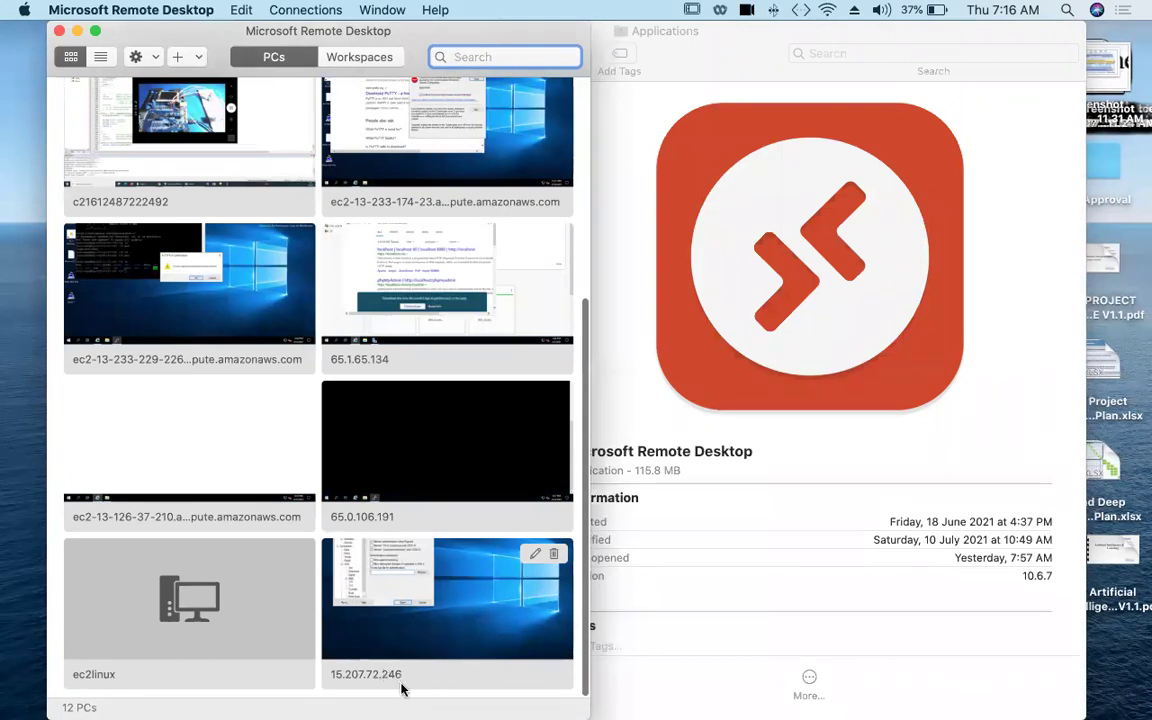
{"action": "mouse_move", "coordinate": [350, 705]}
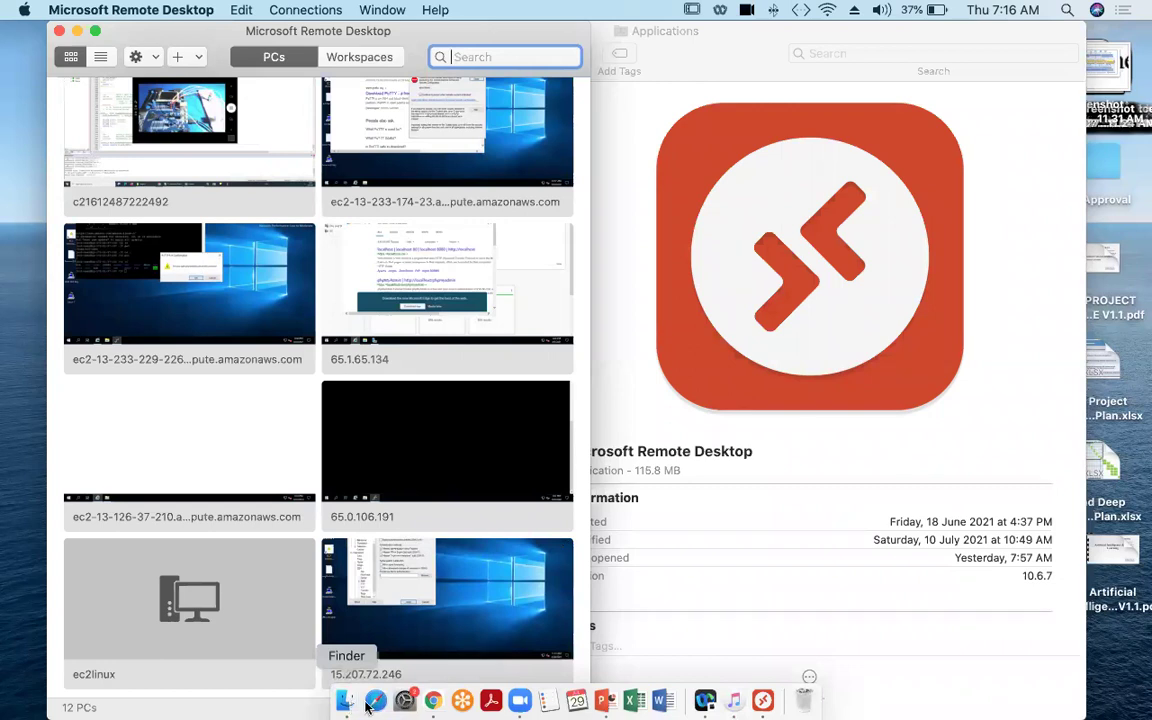
{"action": "left_click", "coordinate": [434, 702]}
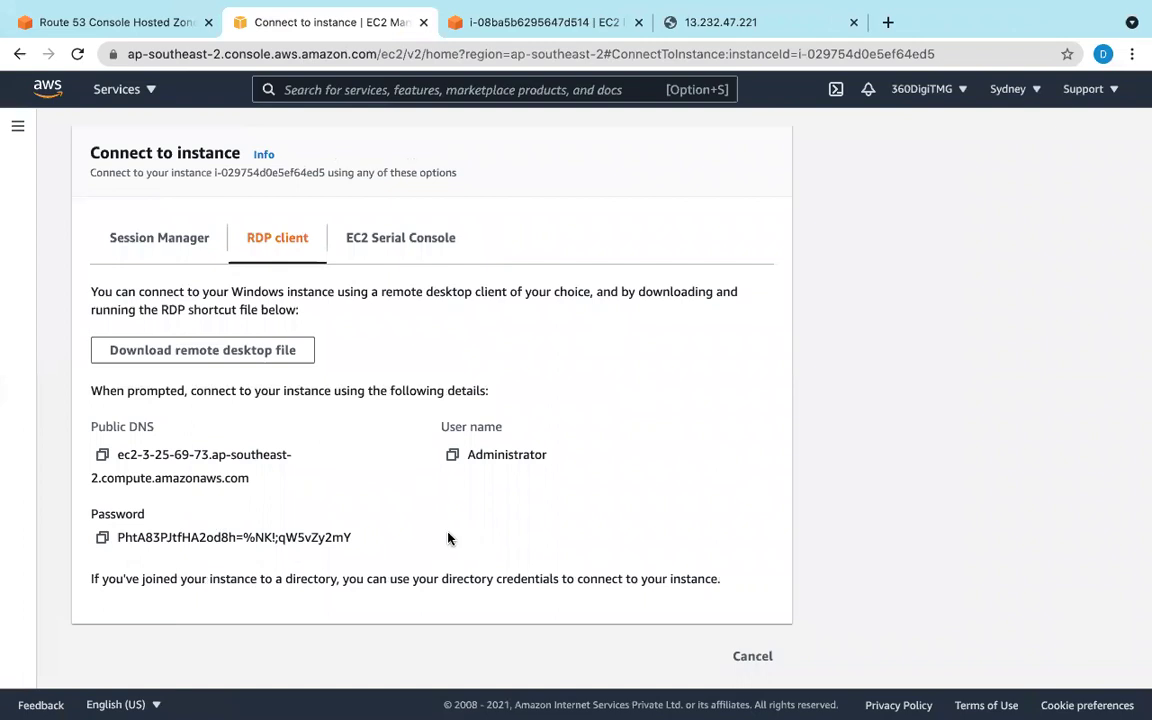
Step: Recheck the Session Manager and RDP client options, then bring Remote Desktop's saved PCs forward
{"action": "left_click", "coordinate": [144, 251]}
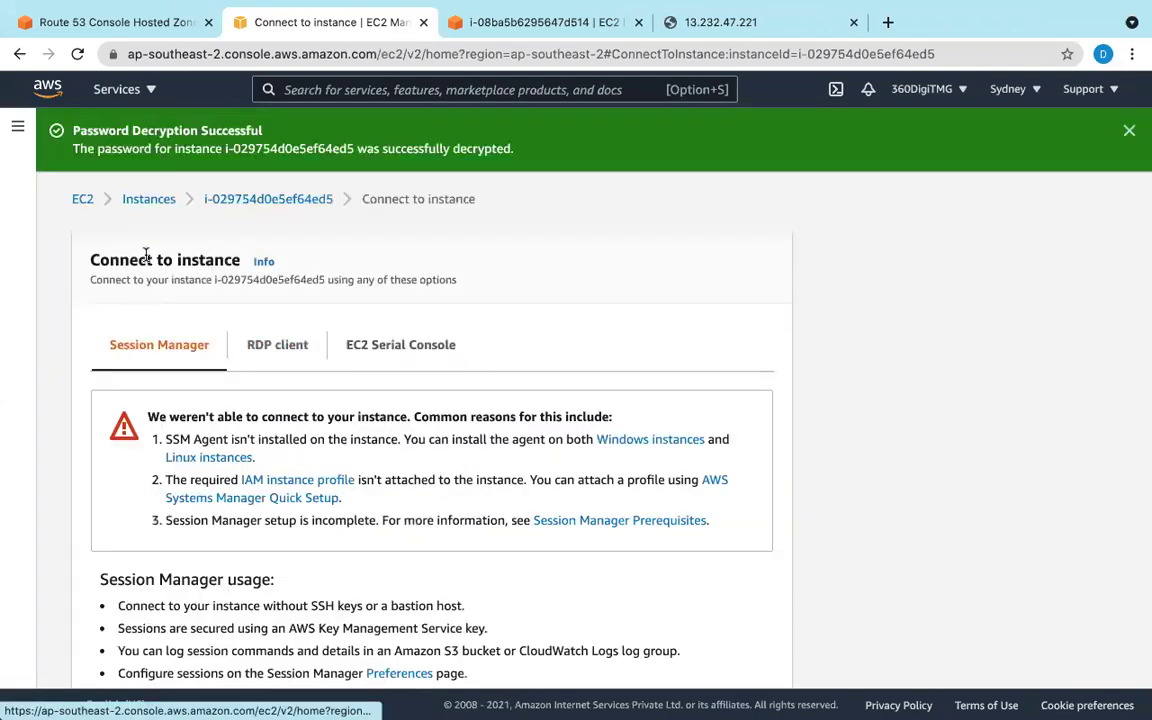
{"action": "left_click", "coordinate": [280, 344]}
{"action": "scroll", "coordinate": [297, 380], "scroll_direction": "down", "scroll_amount": 2}
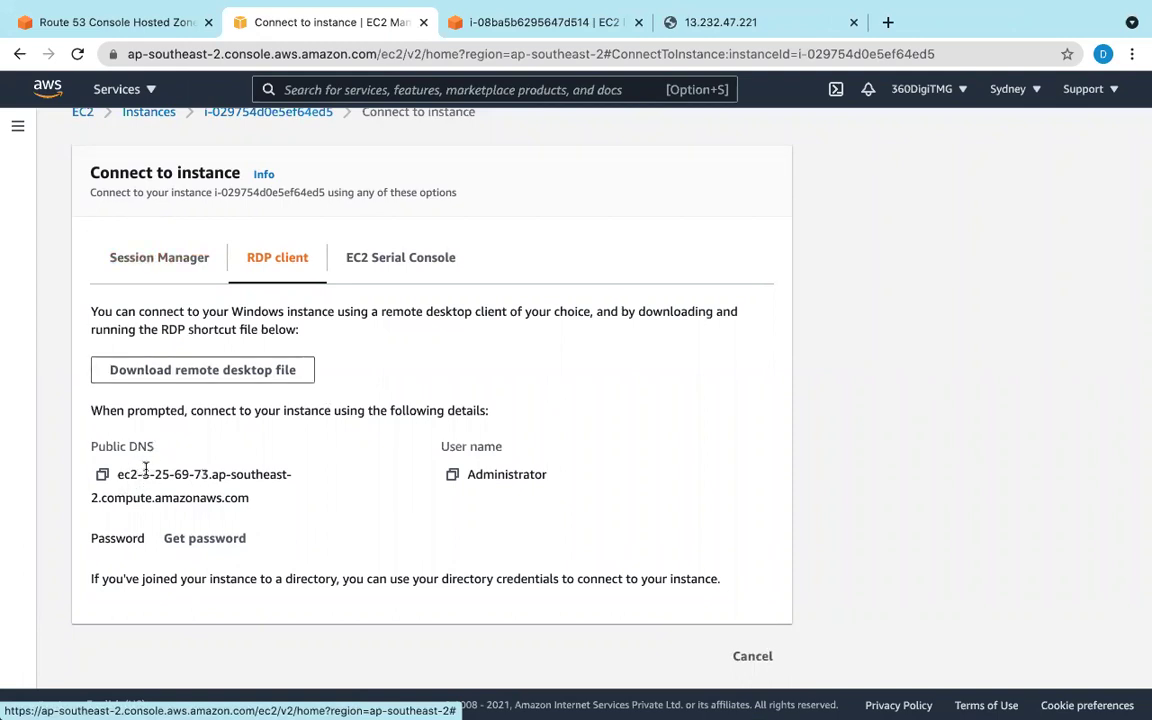
{"action": "mouse_move", "coordinate": [436, 703]}
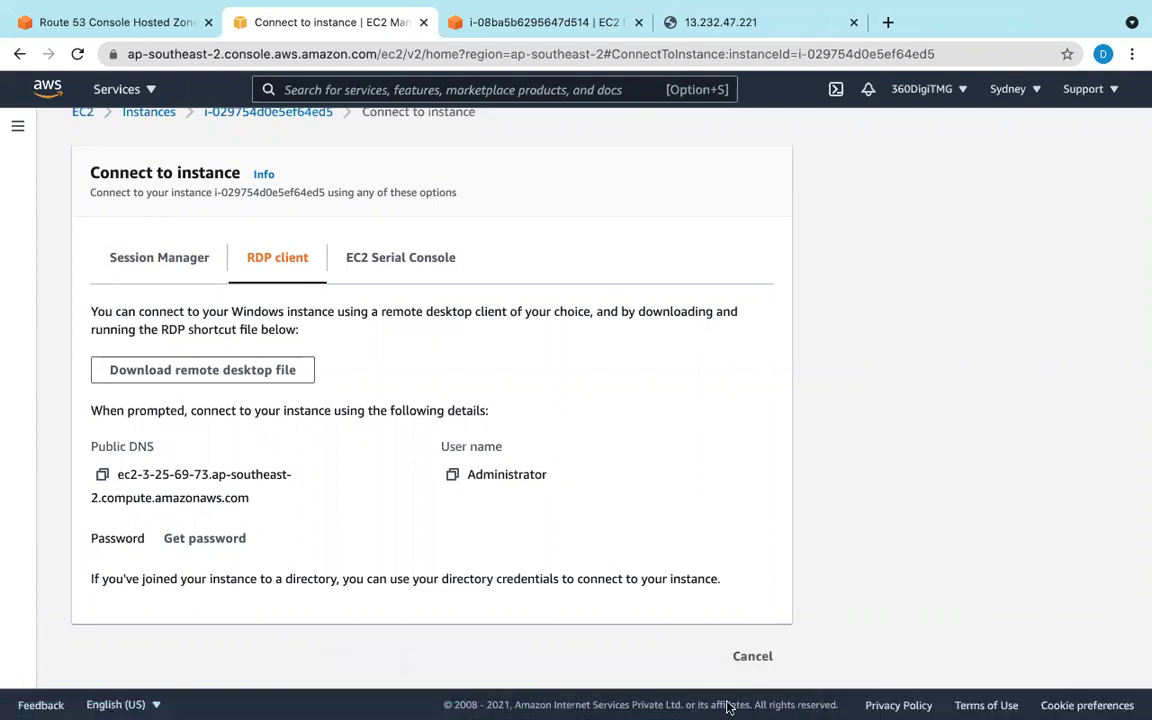
{"action": "mouse_move", "coordinate": [664, 705]}
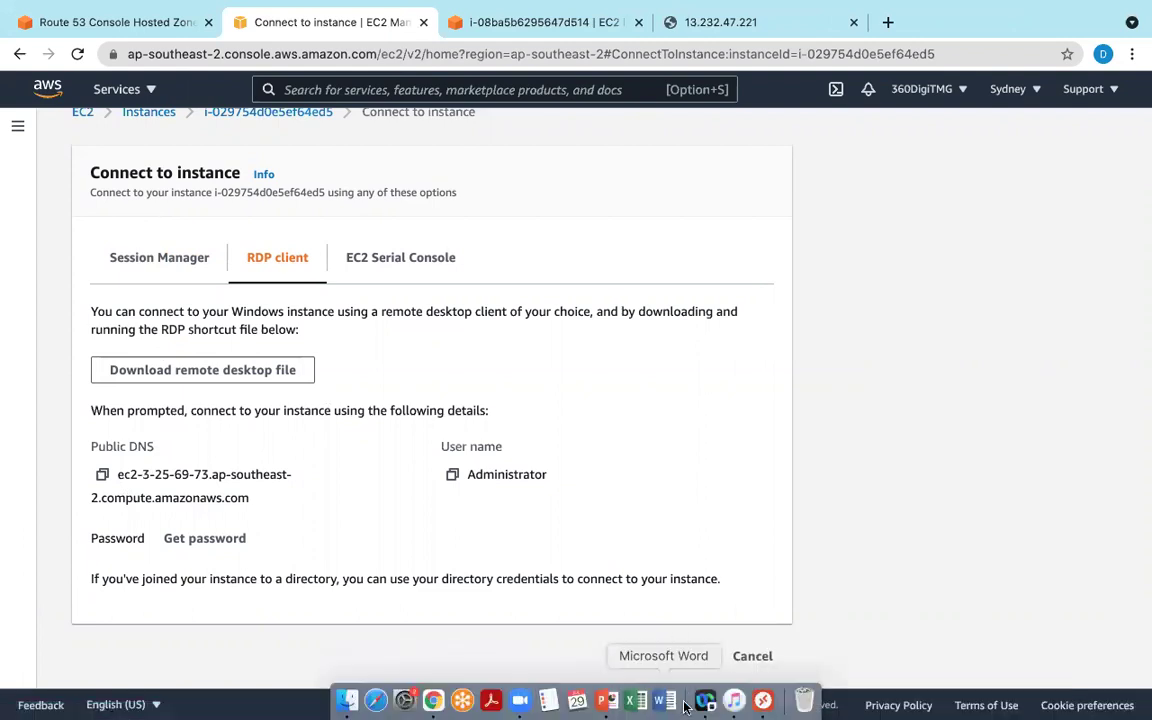
{"action": "left_click", "coordinate": [762, 703]}
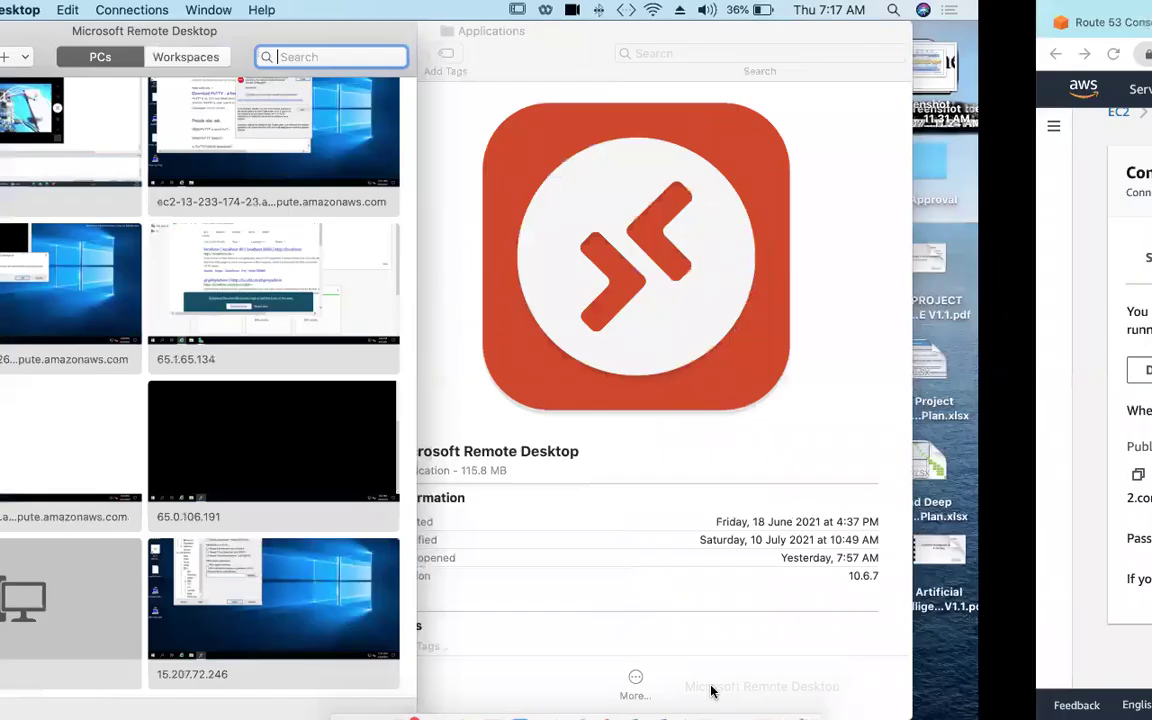
{"action": "scroll", "coordinate": [401, 528], "scroll_direction": "down", "scroll_amount": 1}
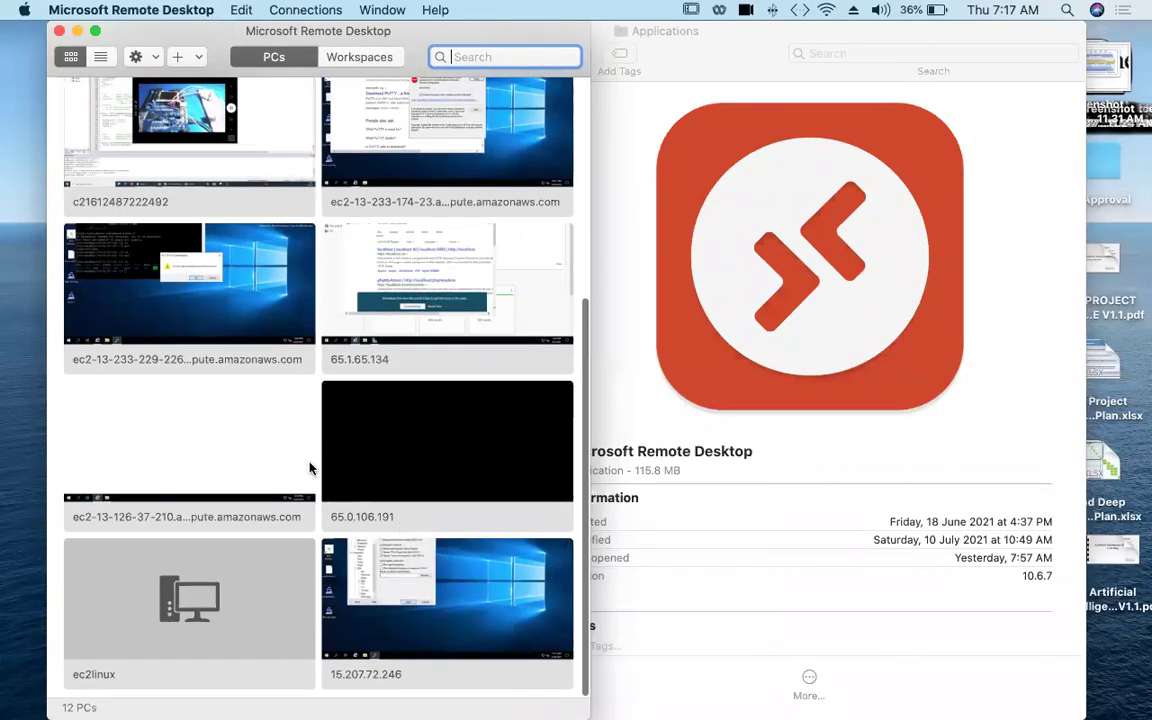
{"action": "scroll", "coordinate": [309, 468], "scroll_direction": "up", "scroll_amount": 5}
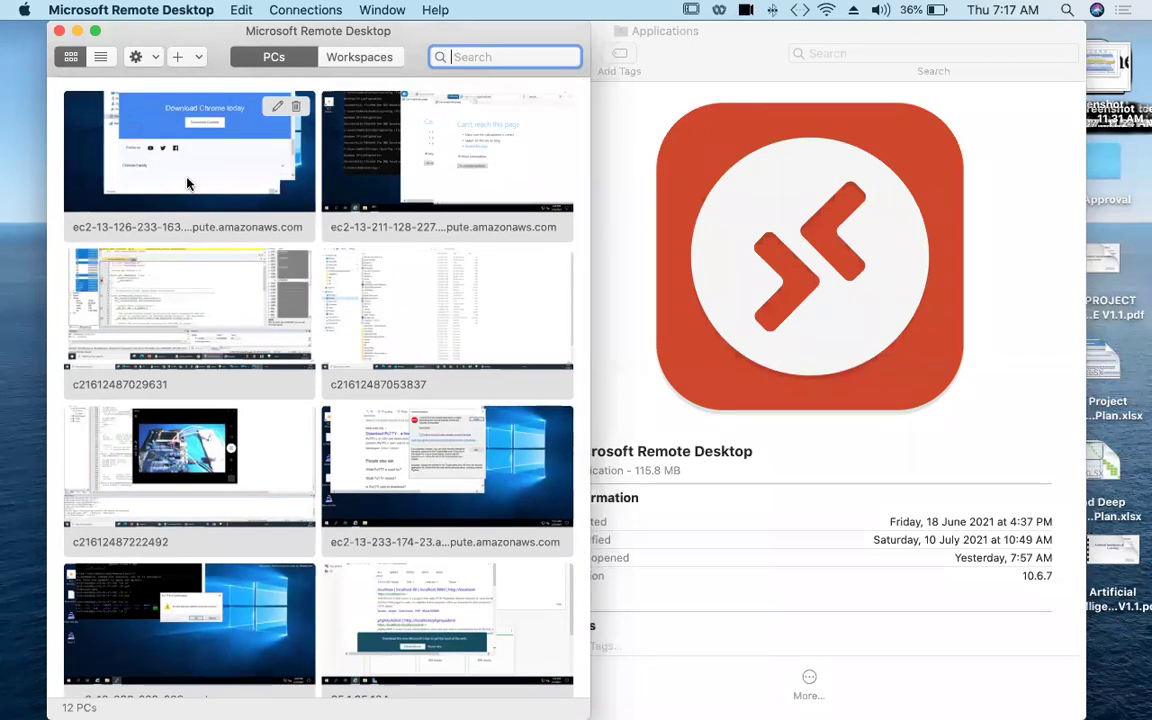
{"action": "double_click", "coordinate": [163, 143]}
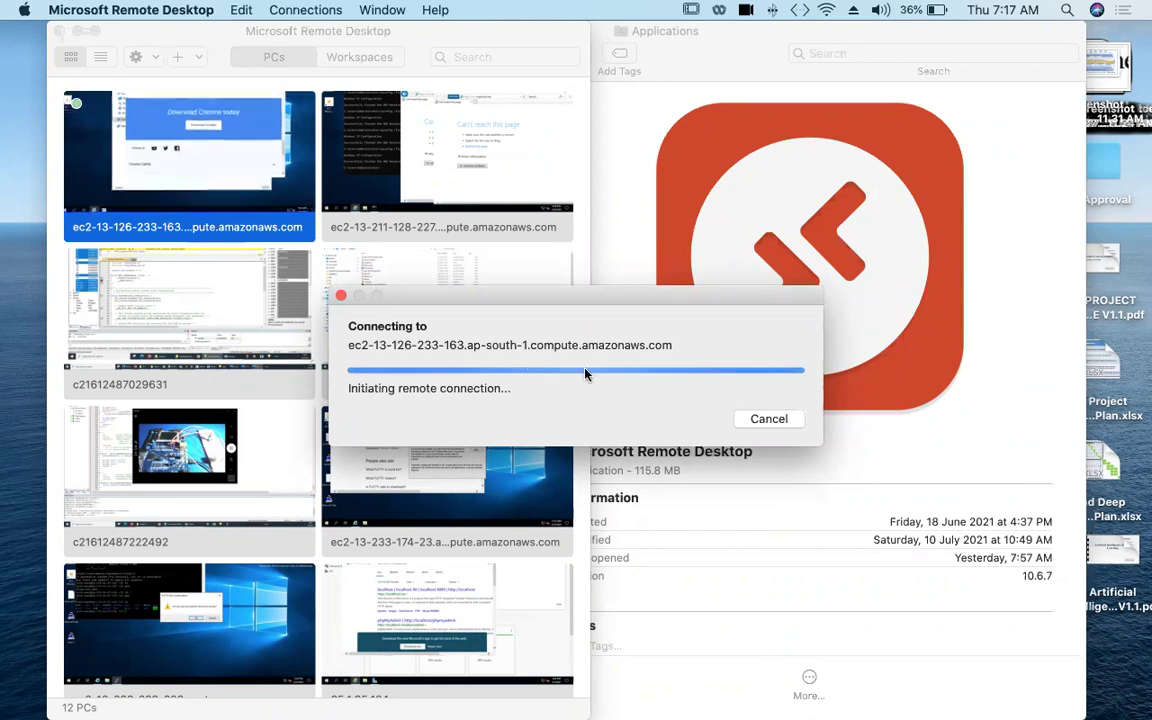
{"action": "left_click", "coordinate": [341, 296]}
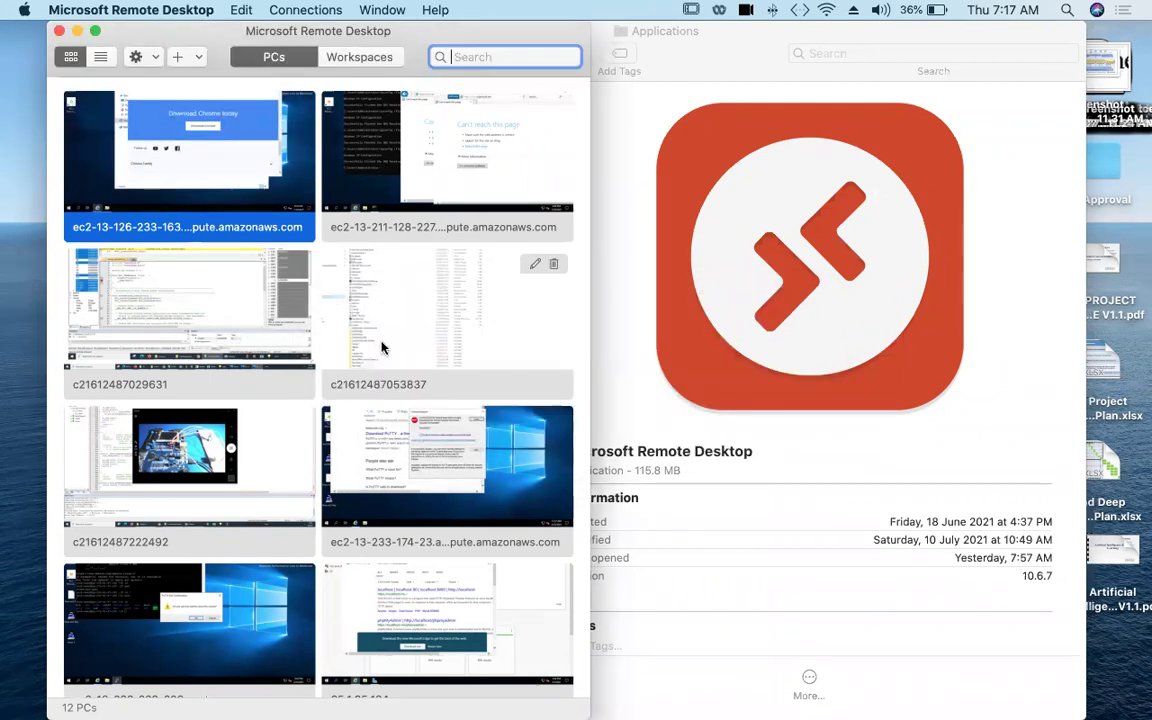
{"action": "scroll", "coordinate": [432, 461], "scroll_direction": "down", "scroll_amount": 2}
{"action": "scroll", "coordinate": [432, 461], "scroll_direction": "down", "scroll_amount": 5}
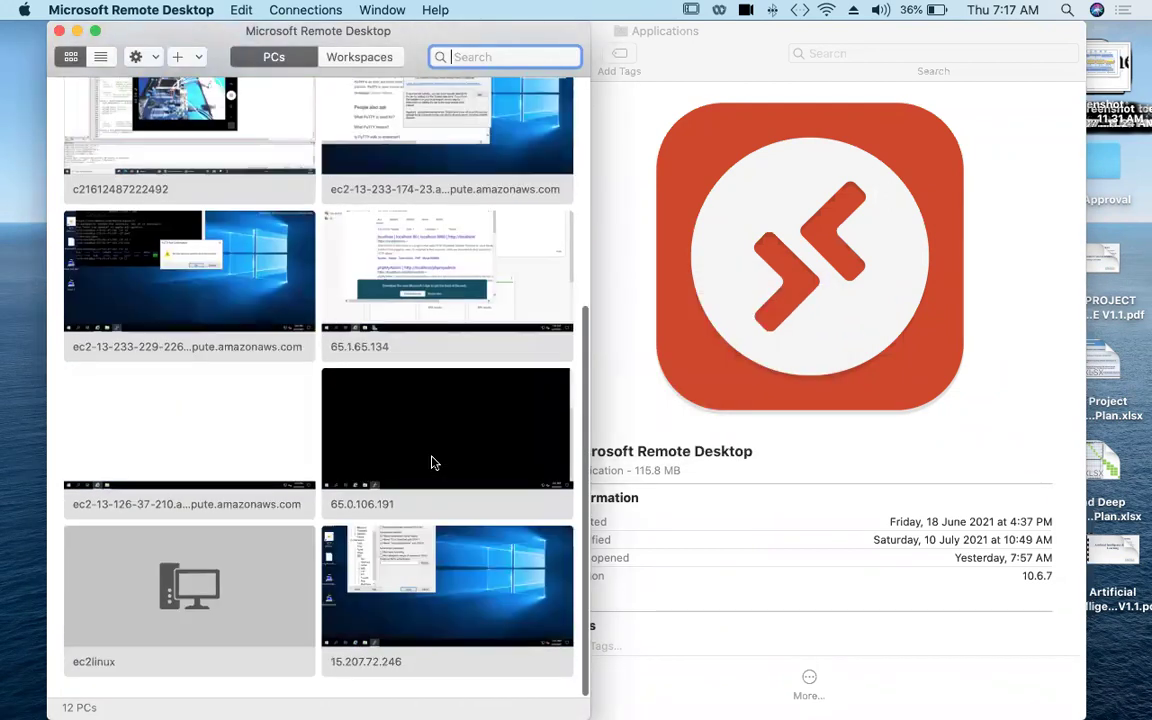
{"action": "double_click", "coordinate": [448, 643]}
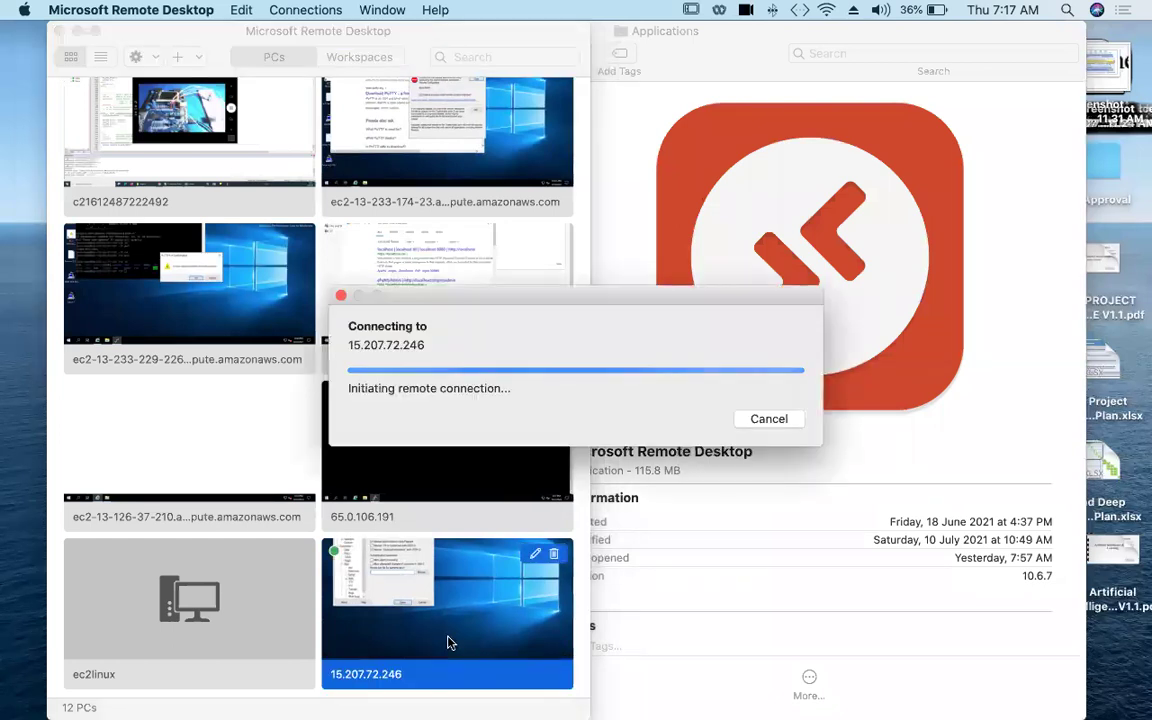
{"action": "left_click", "coordinate": [764, 420]}
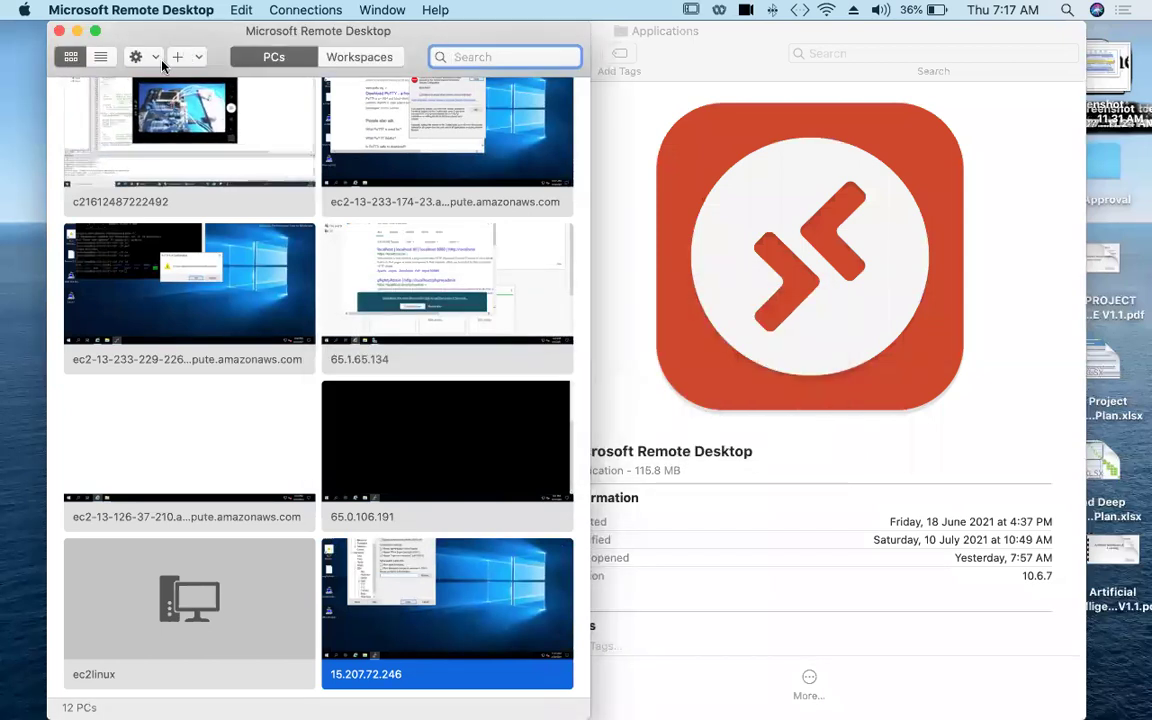
{"action": "mouse_move", "coordinate": [543, 715]}
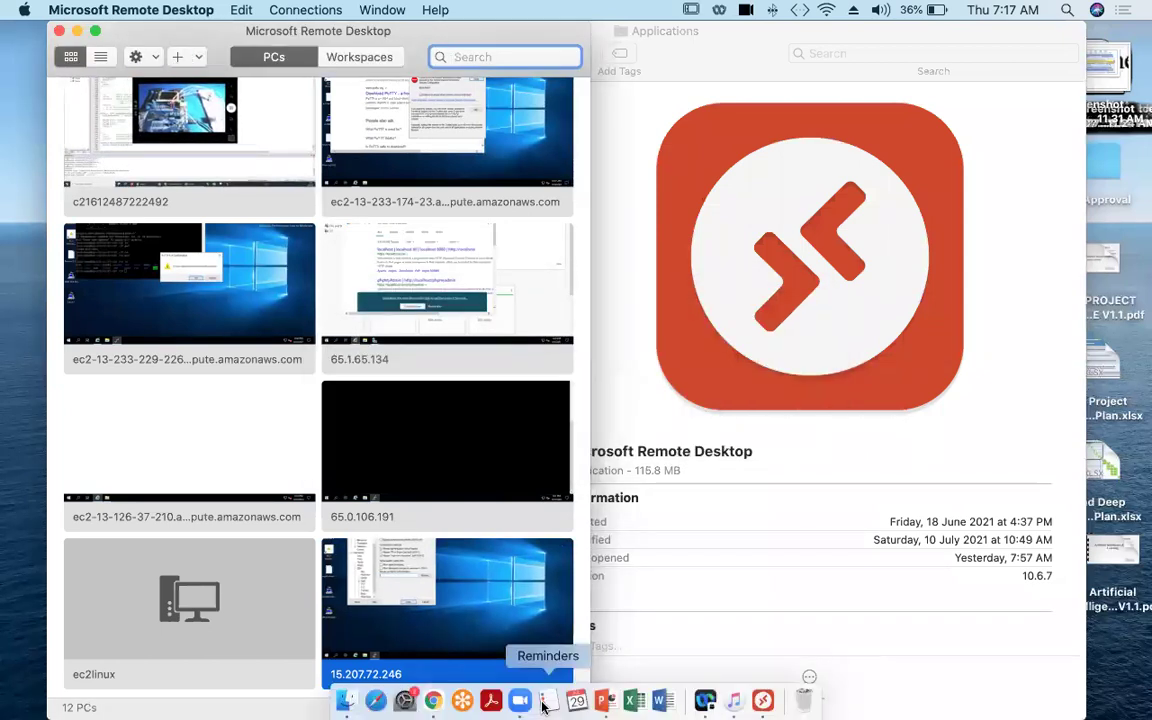
Step: Download the Sydney instance's remote desktop file and open it in Remote Desktop
{"action": "left_click", "coordinate": [433, 703]}
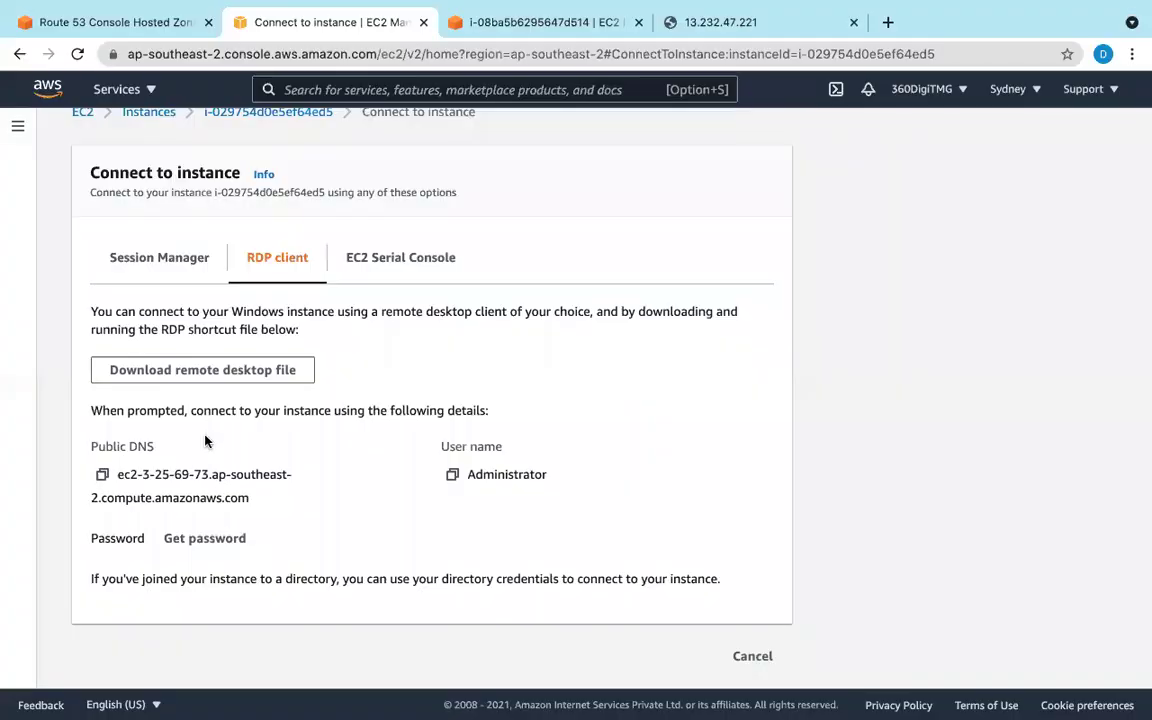
{"action": "left_click", "coordinate": [198, 372]}
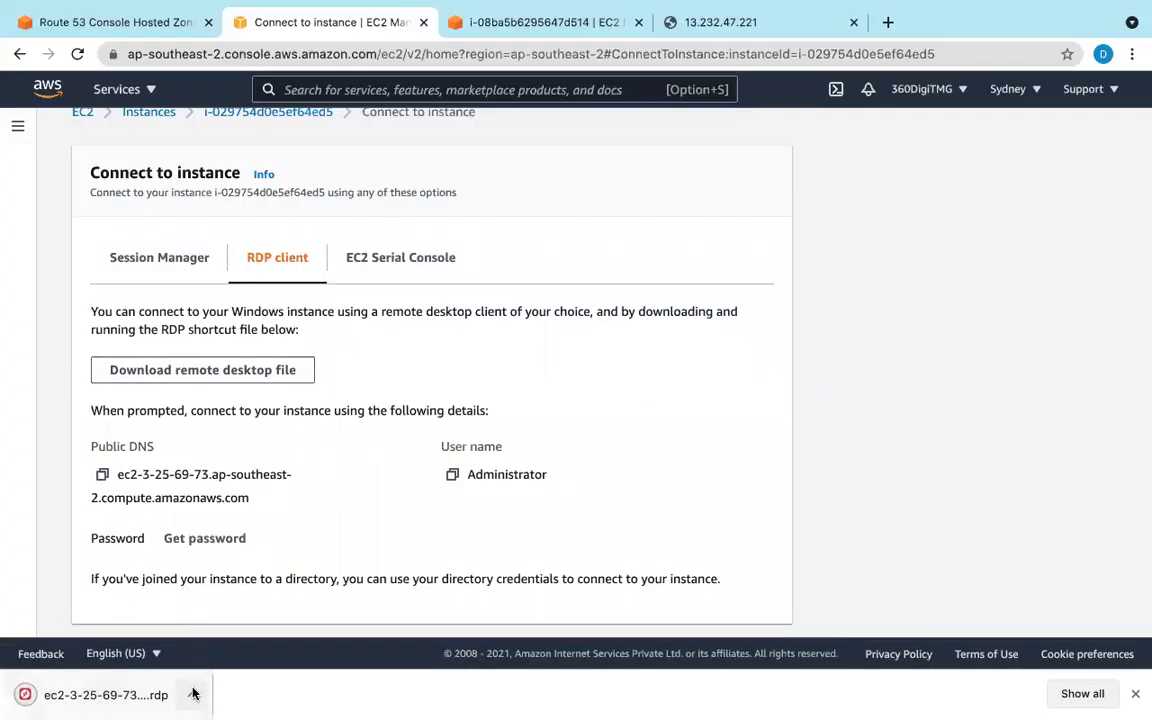
{"action": "left_click", "coordinate": [191, 694]}
{"action": "left_click", "coordinate": [222, 627]}
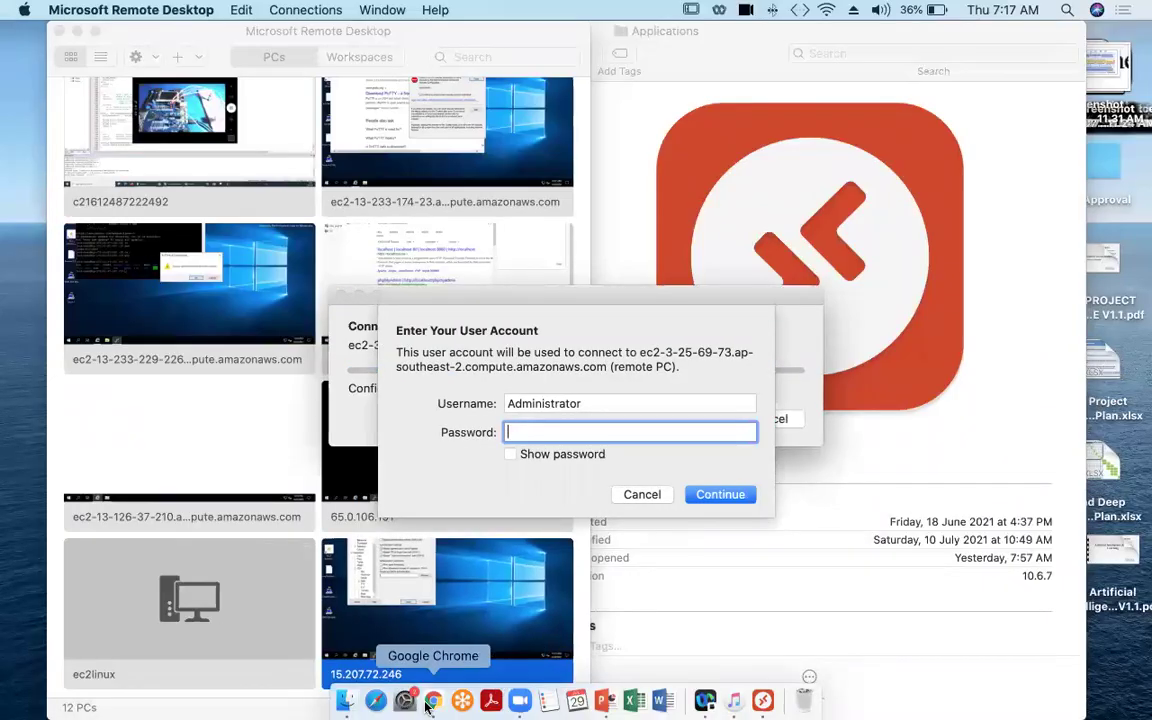
{"action": "left_click", "coordinate": [437, 694]}
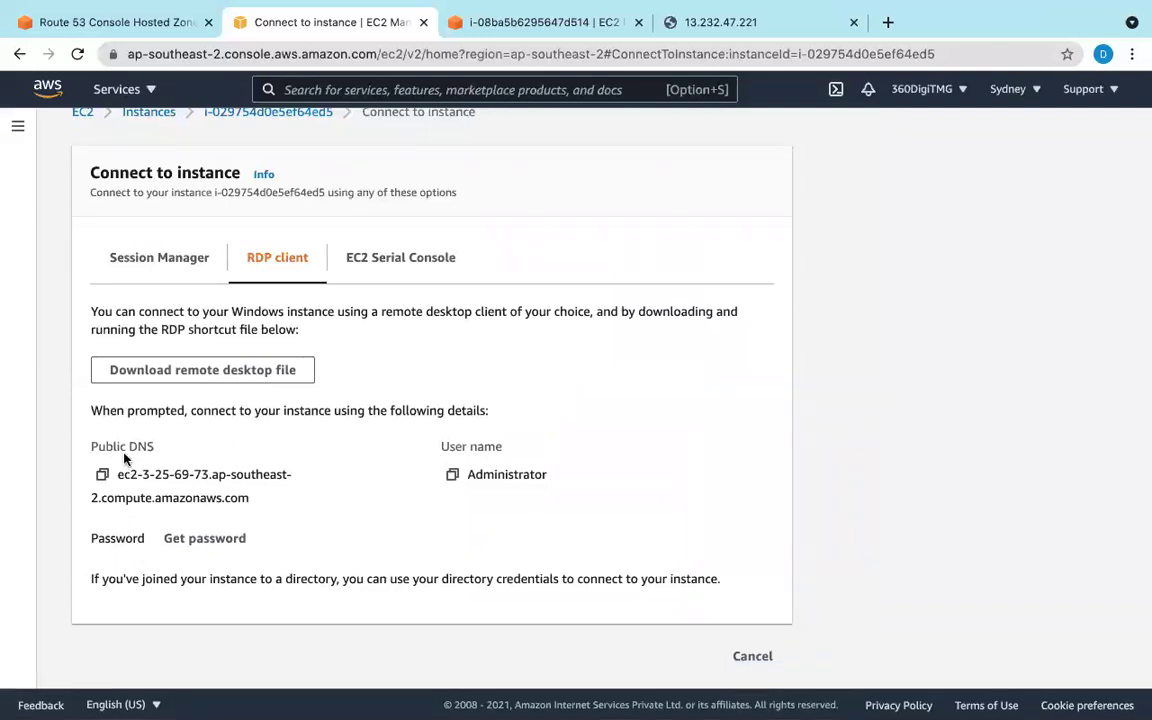
Step: Load ec2-sydneykeypair.pem, decrypt the Administrator password, and copy it for the login prompt
{"action": "left_click", "coordinate": [205, 540]}
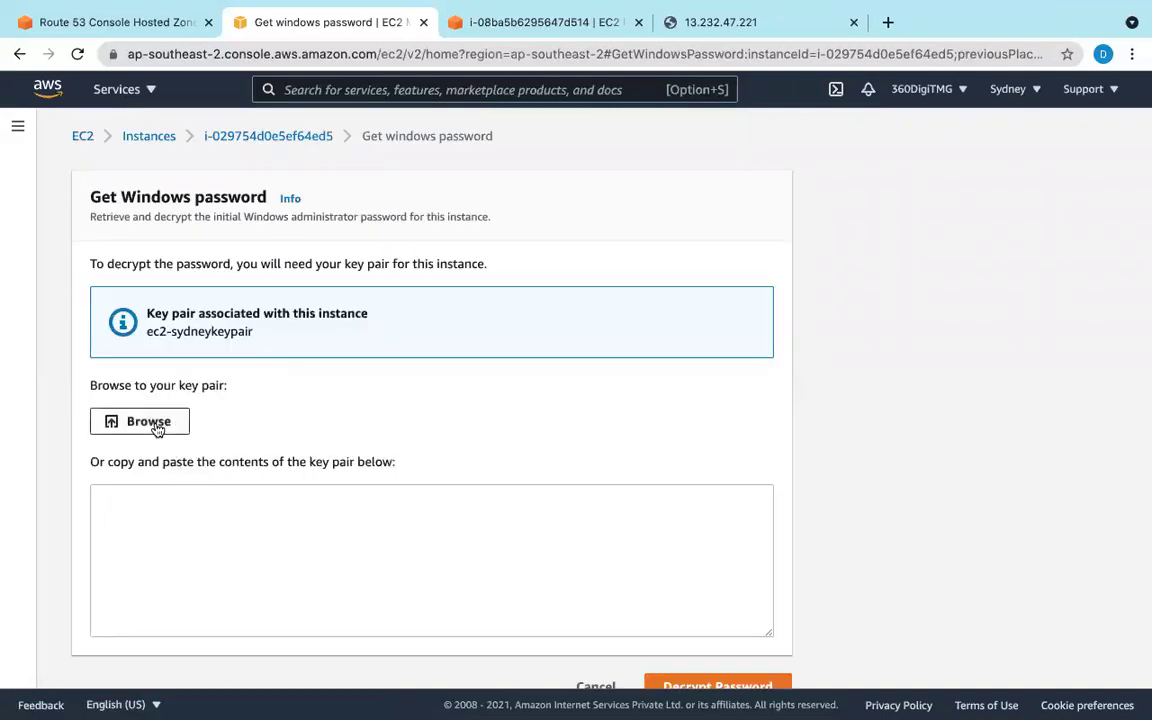
{"action": "left_click", "coordinate": [156, 427]}
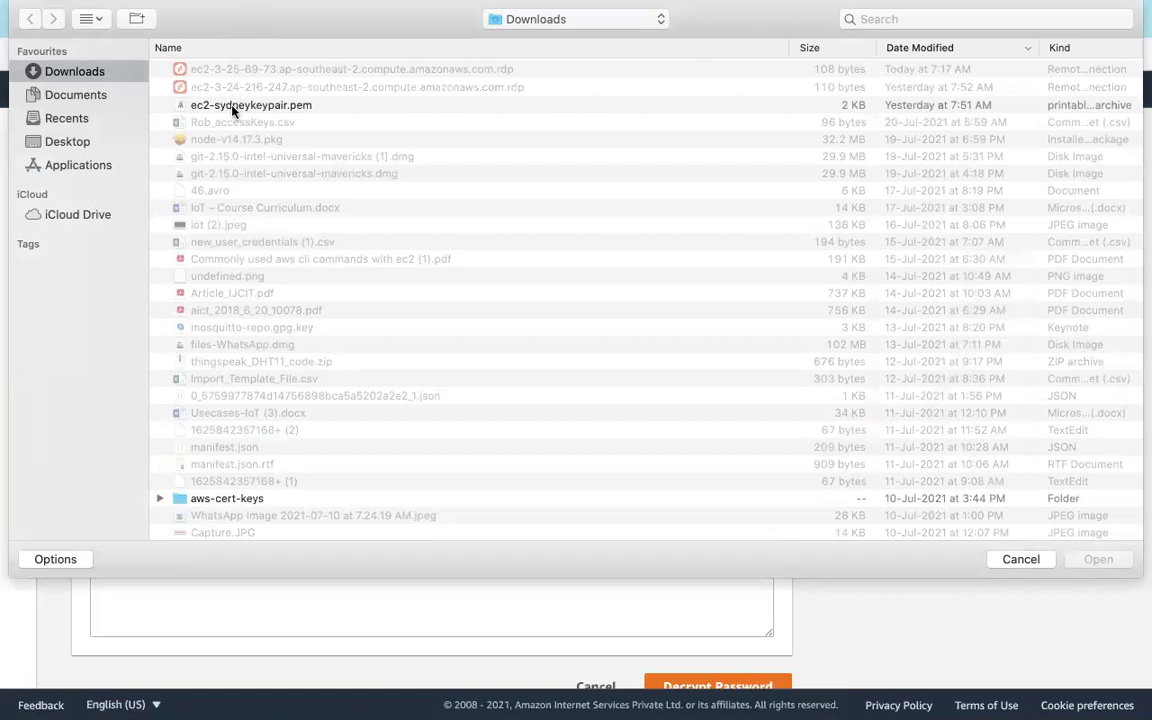
{"action": "left_click", "coordinate": [242, 108]}
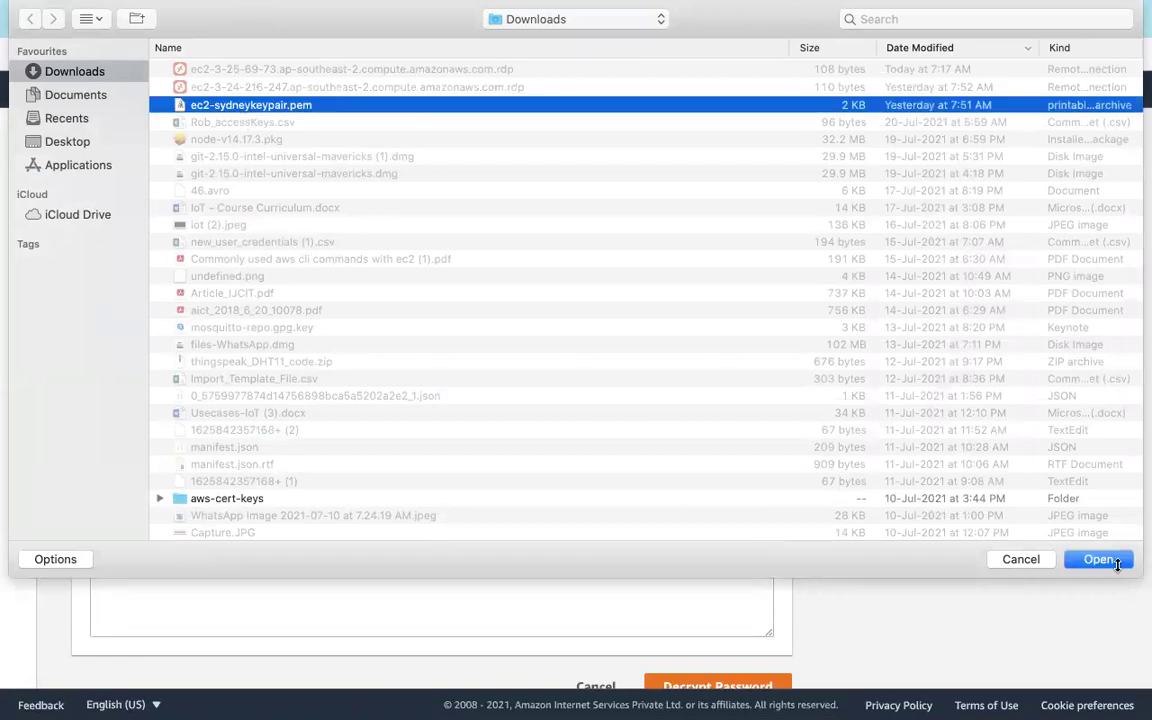
{"action": "left_click", "coordinate": [1098, 562]}
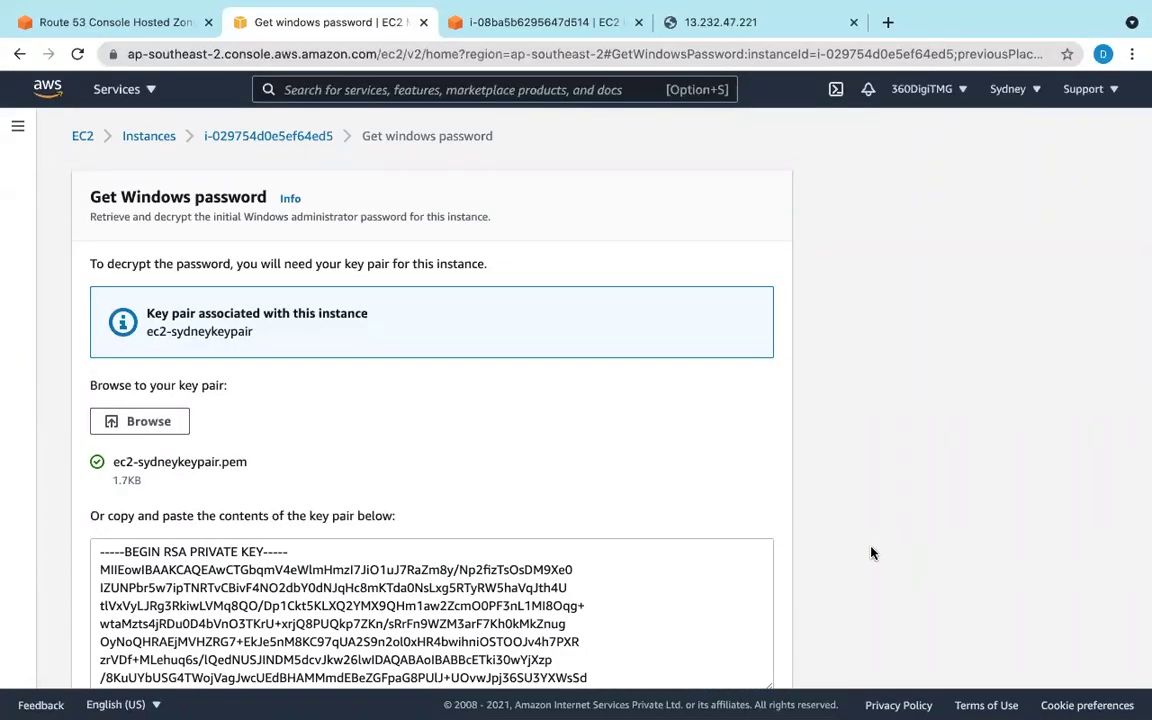
{"action": "scroll", "coordinate": [673, 505], "scroll_direction": "down", "scroll_amount": 3}
{"action": "left_click", "coordinate": [702, 657]}
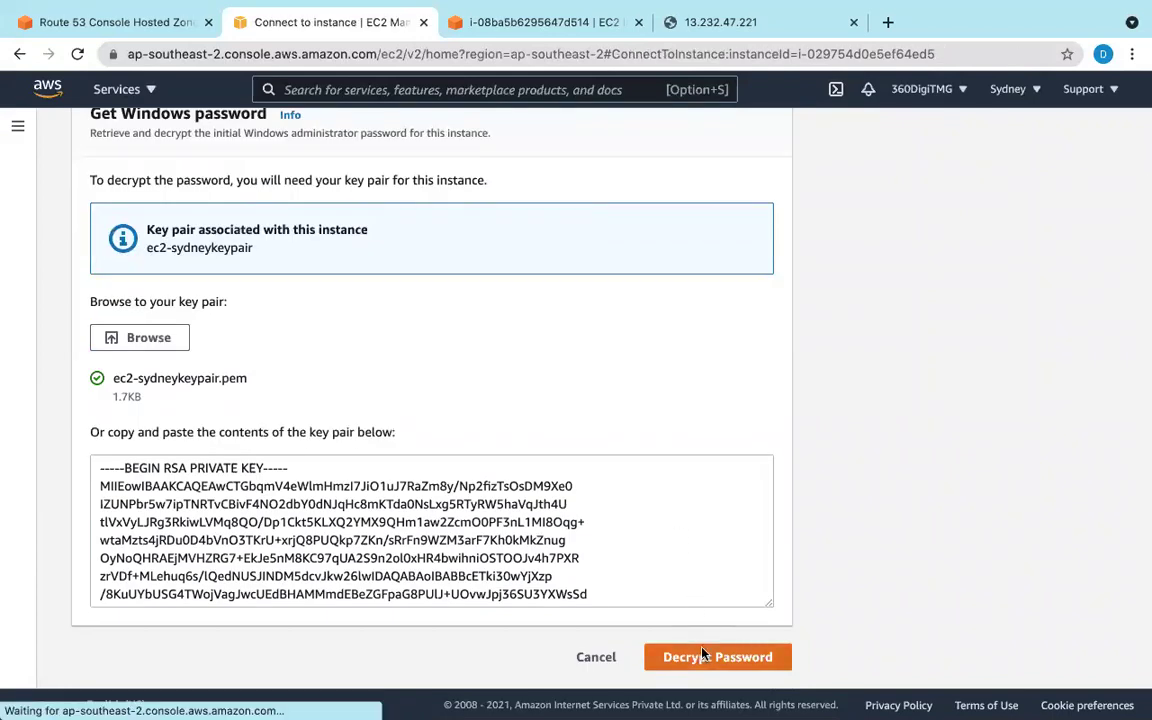
{"action": "left_click", "coordinate": [102, 538]}
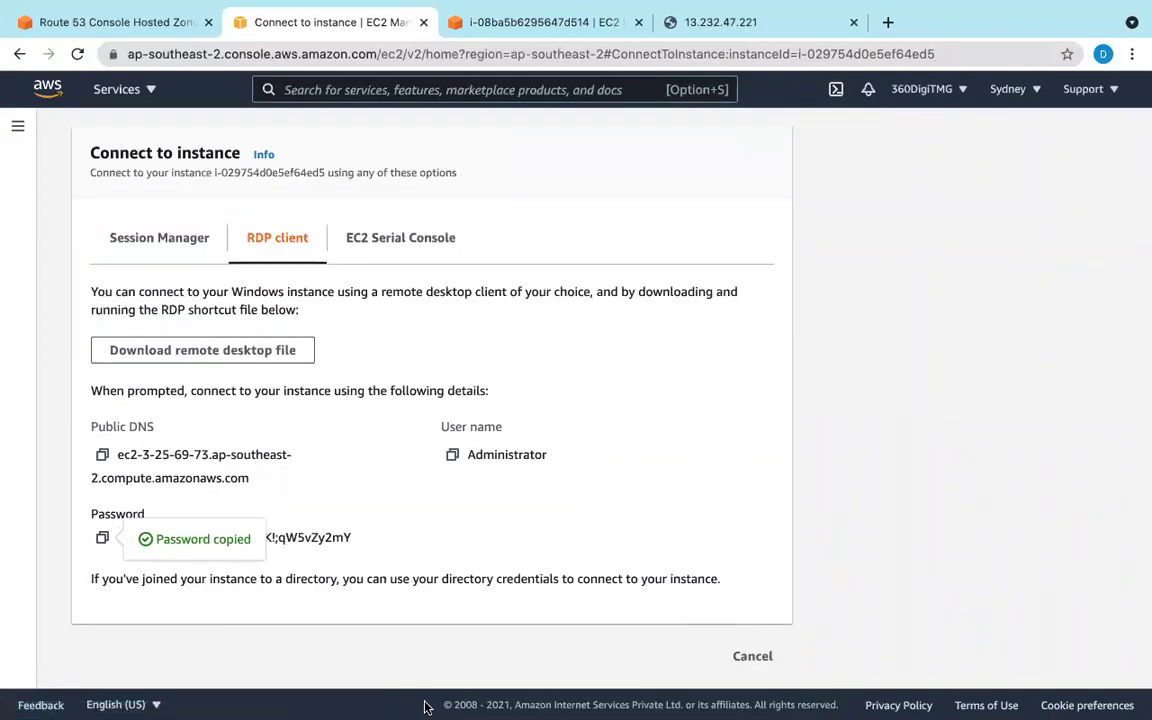
{"action": "mouse_move", "coordinate": [470, 705]}
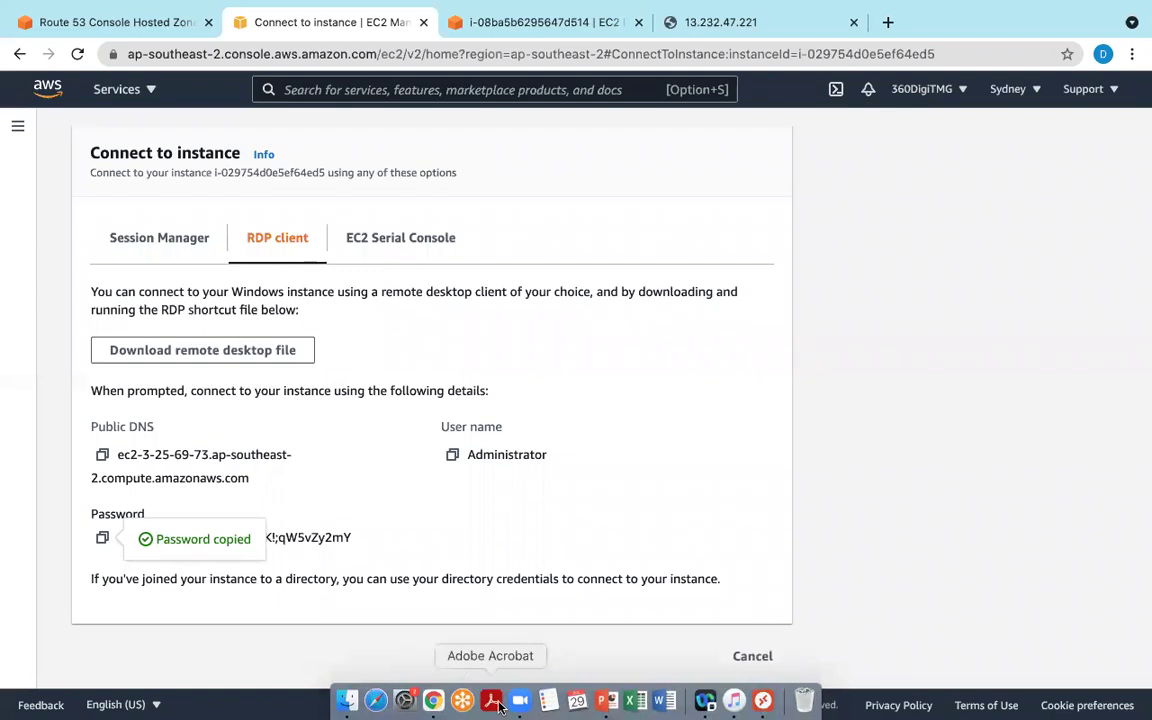
{"action": "left_click", "coordinate": [763, 700]}
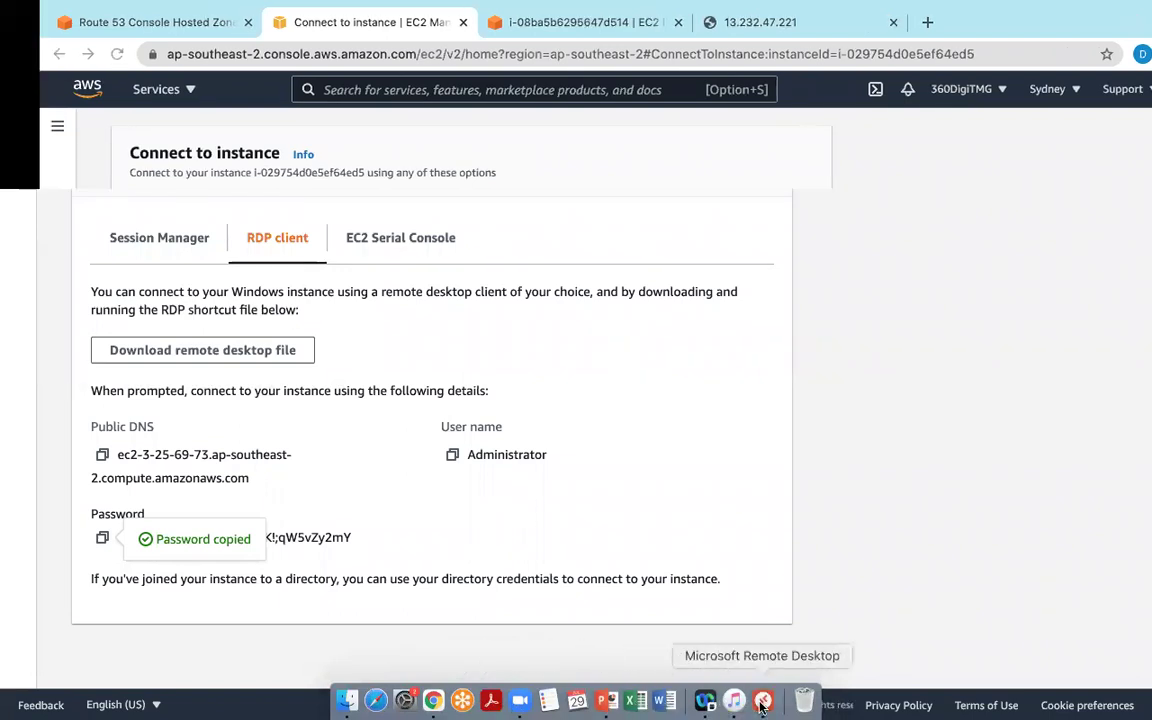
Step: Paste the password, log in as Administrator to ec2-3-25-69-73, and accept the certificate
{"action": "key", "text": "super+v"}
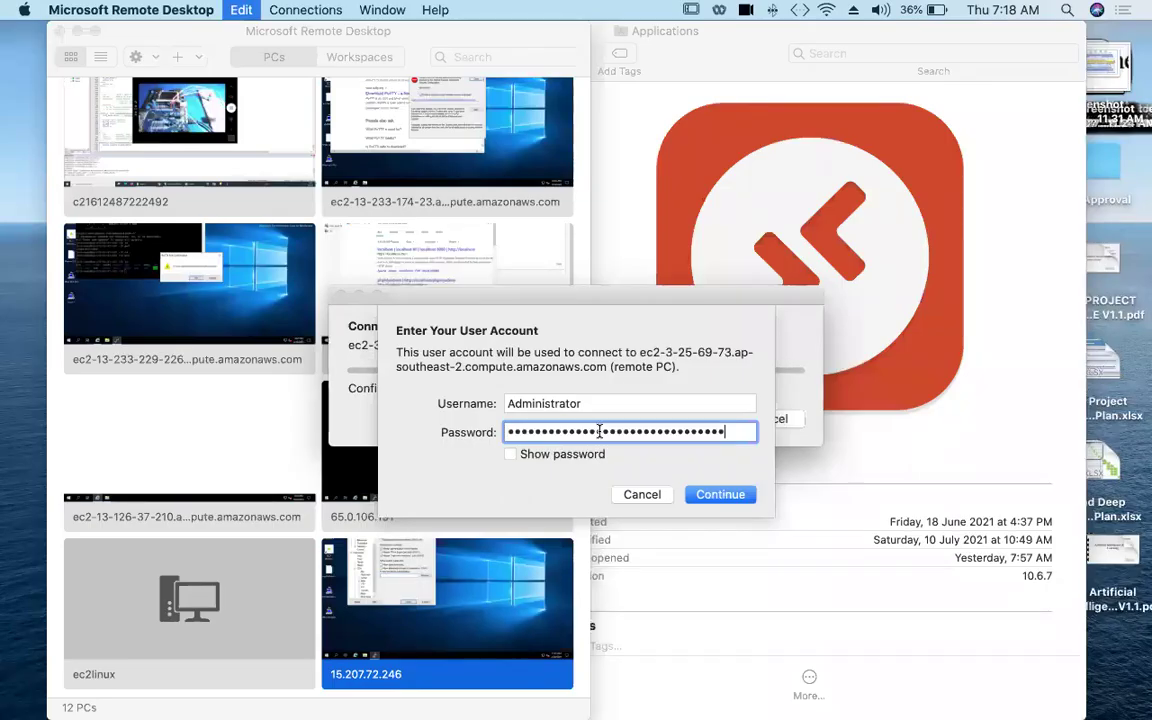
{"action": "left_click", "coordinate": [744, 494]}
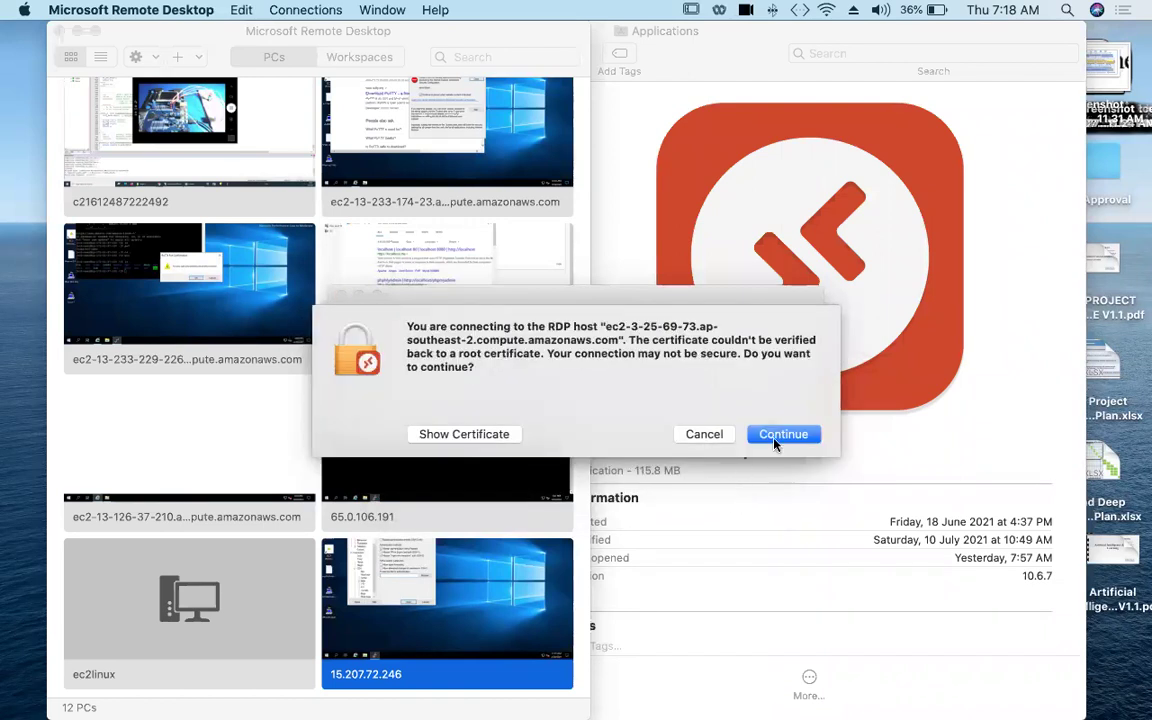
{"action": "left_click", "coordinate": [779, 436]}
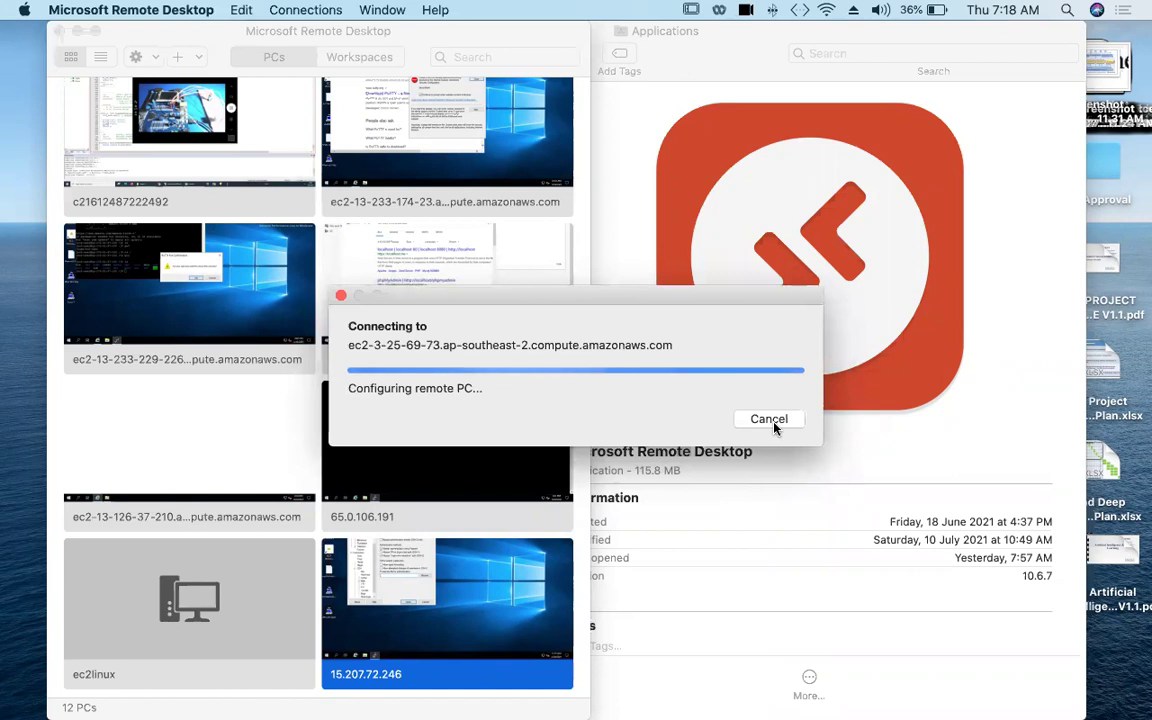
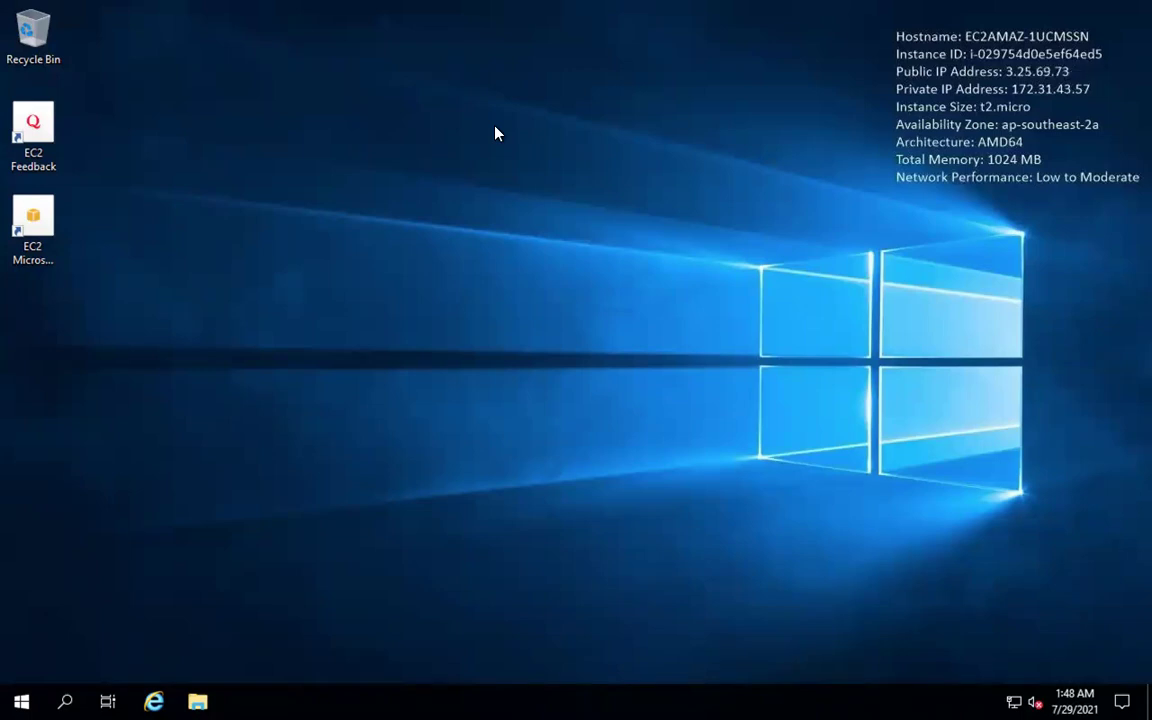
Step: Launch Internet Explorer on the remote Windows server and clear its res://iesetup.dll start address
{"action": "mouse_move", "coordinate": [267, 707]}
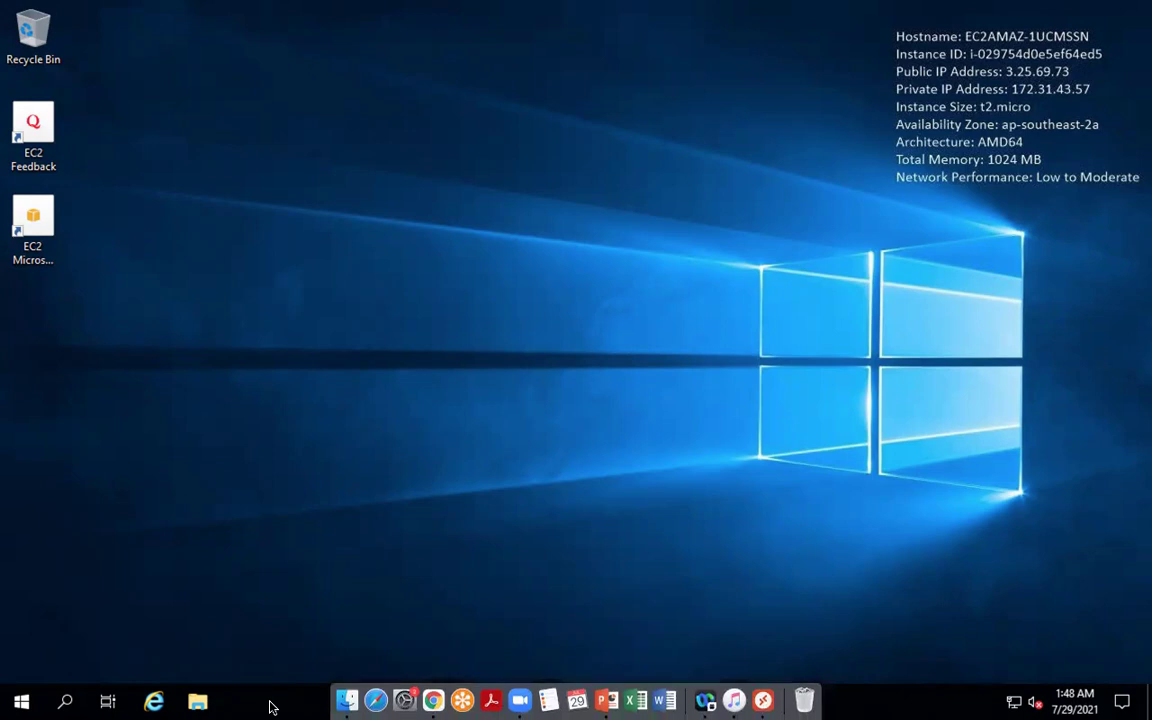
{"action": "left_click", "coordinate": [156, 702]}
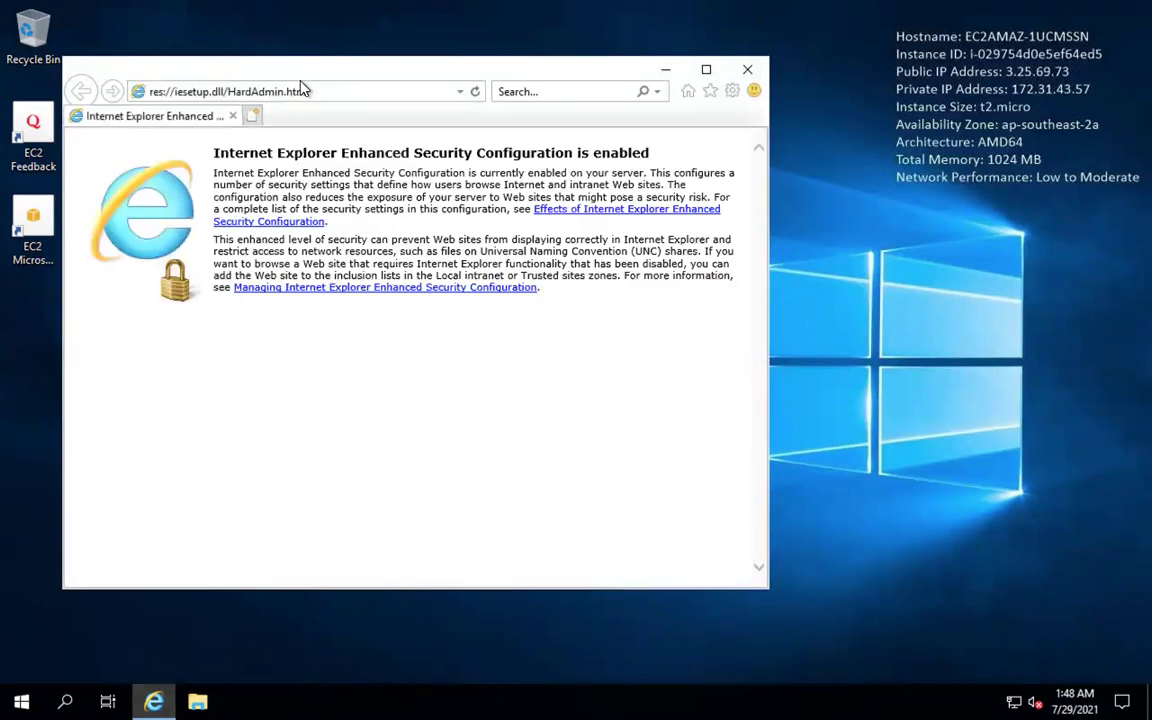
{"action": "left_click", "coordinate": [306, 91]}
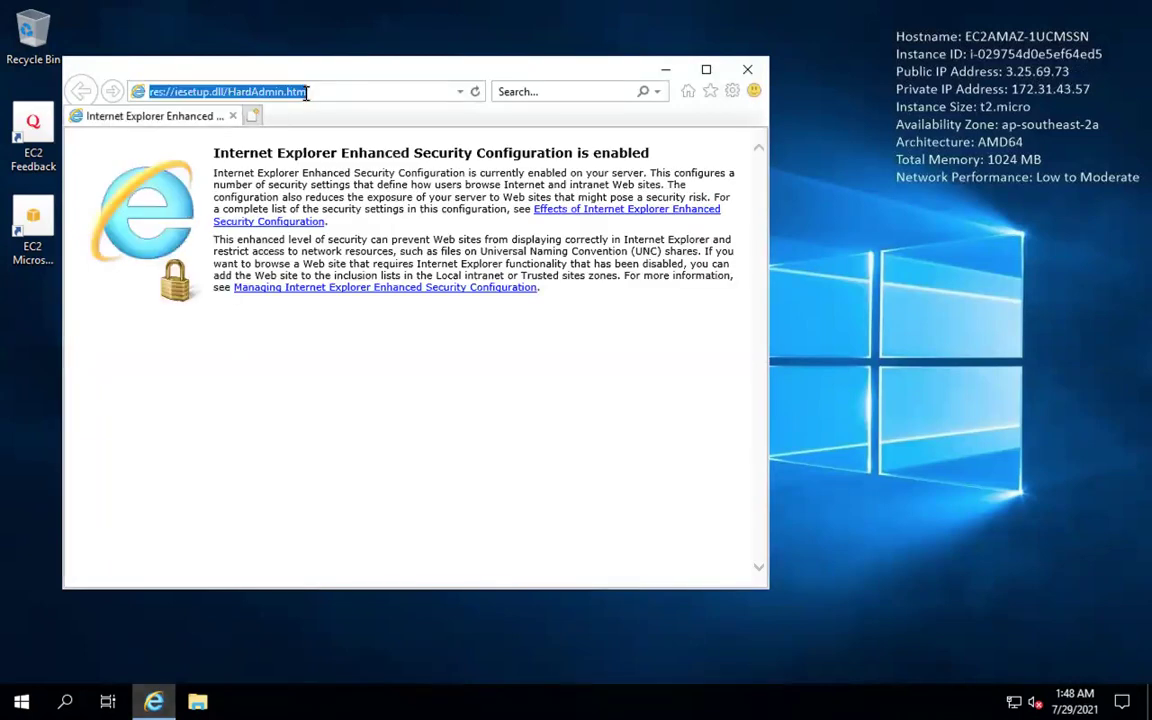
{"action": "key", "text": "BackSpace"}
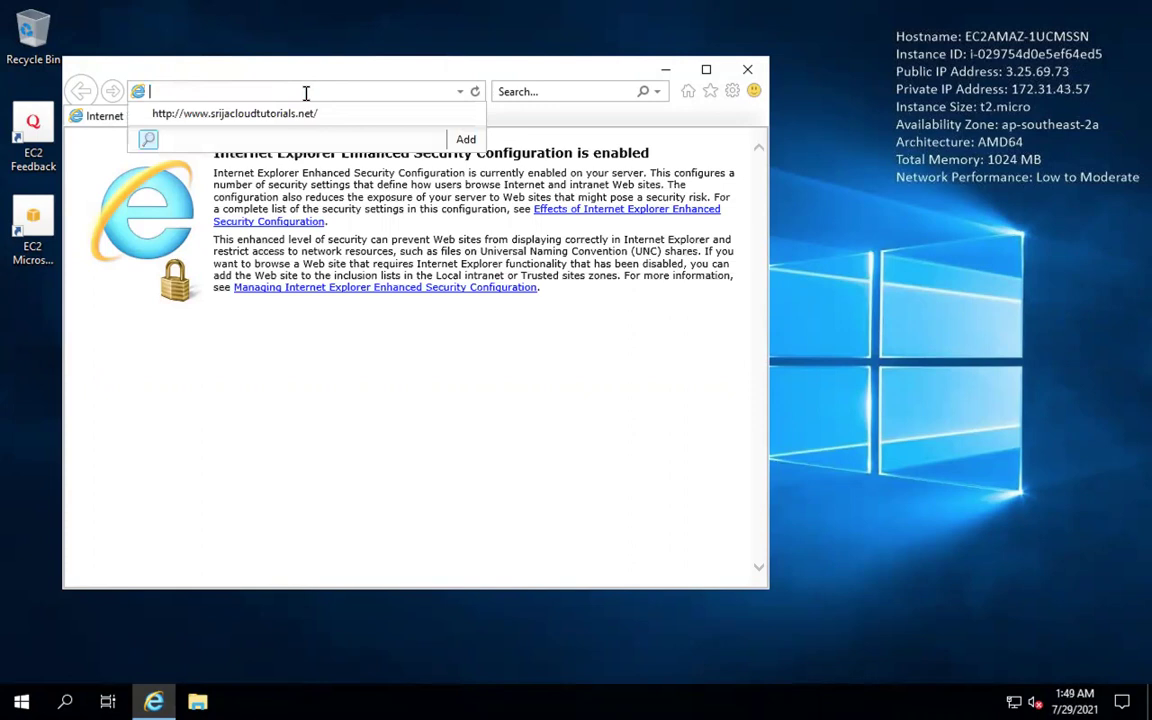
{"action": "key", "text": "super"}
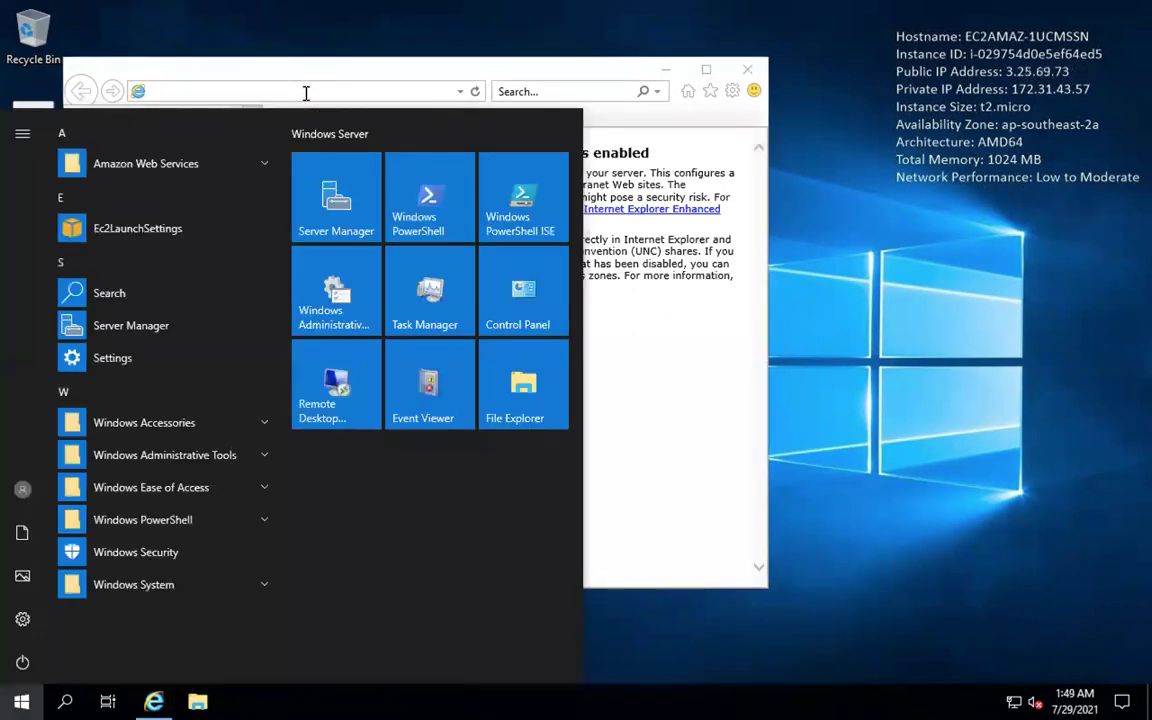
{"action": "left_click", "coordinate": [247, 90]}
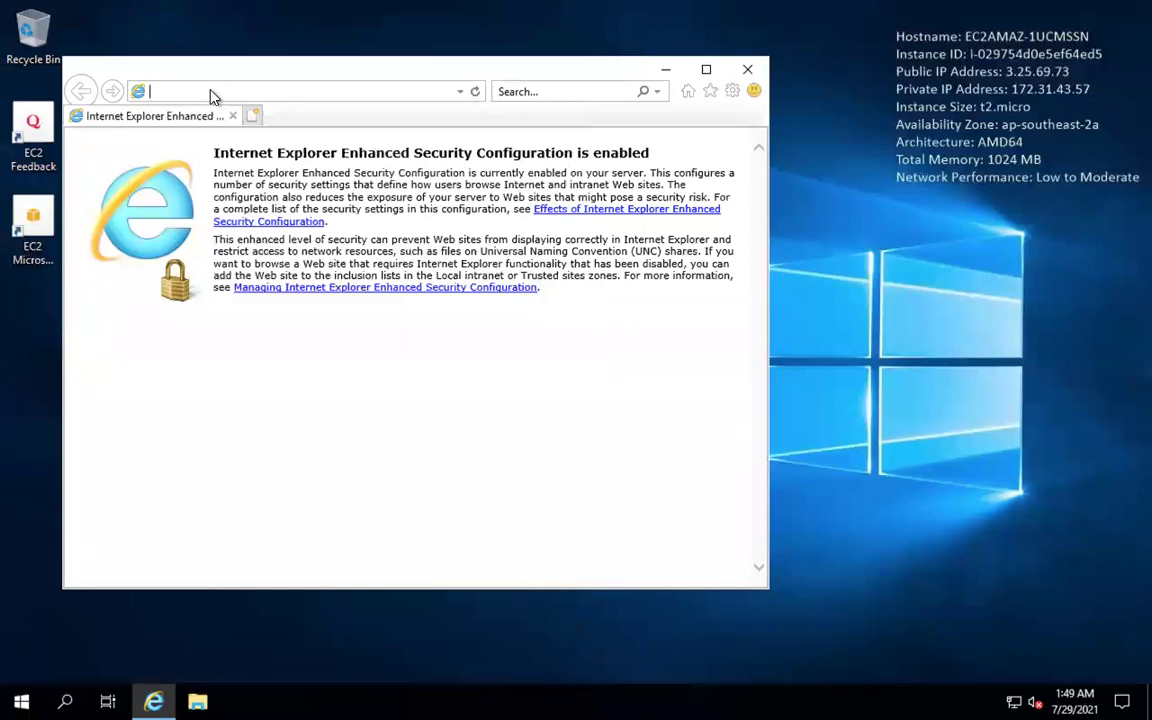
{"action": "right_click", "coordinate": [210, 90]}
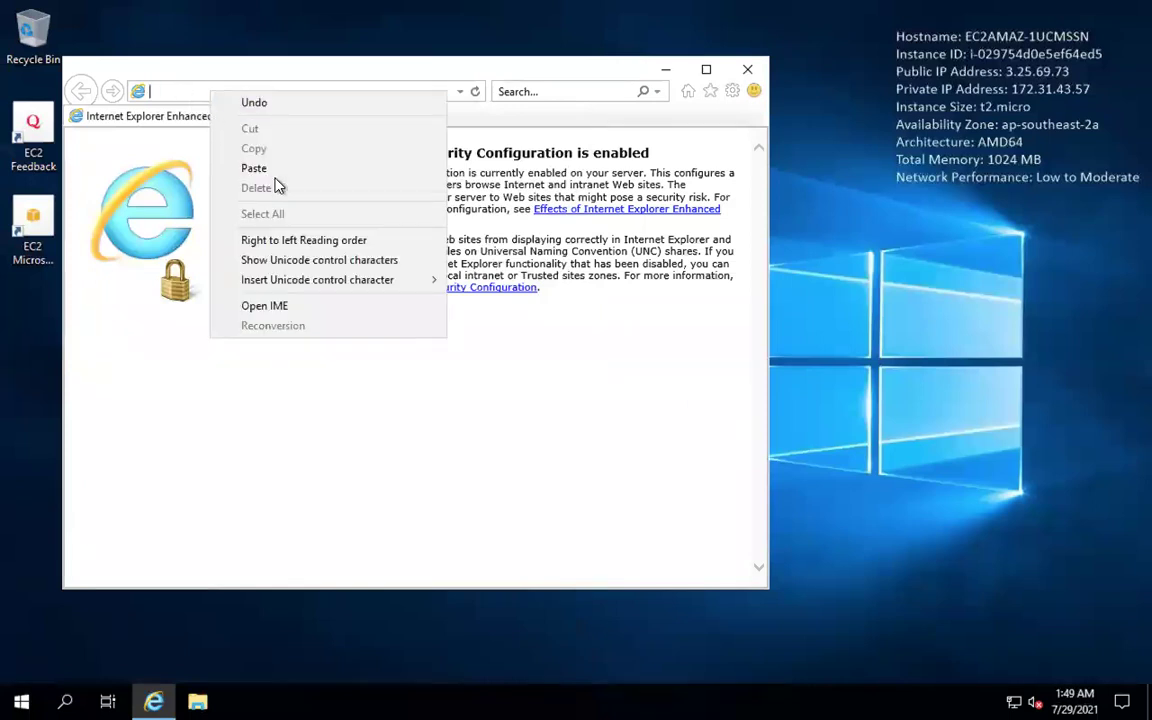
{"action": "key", "text": "Escape"}
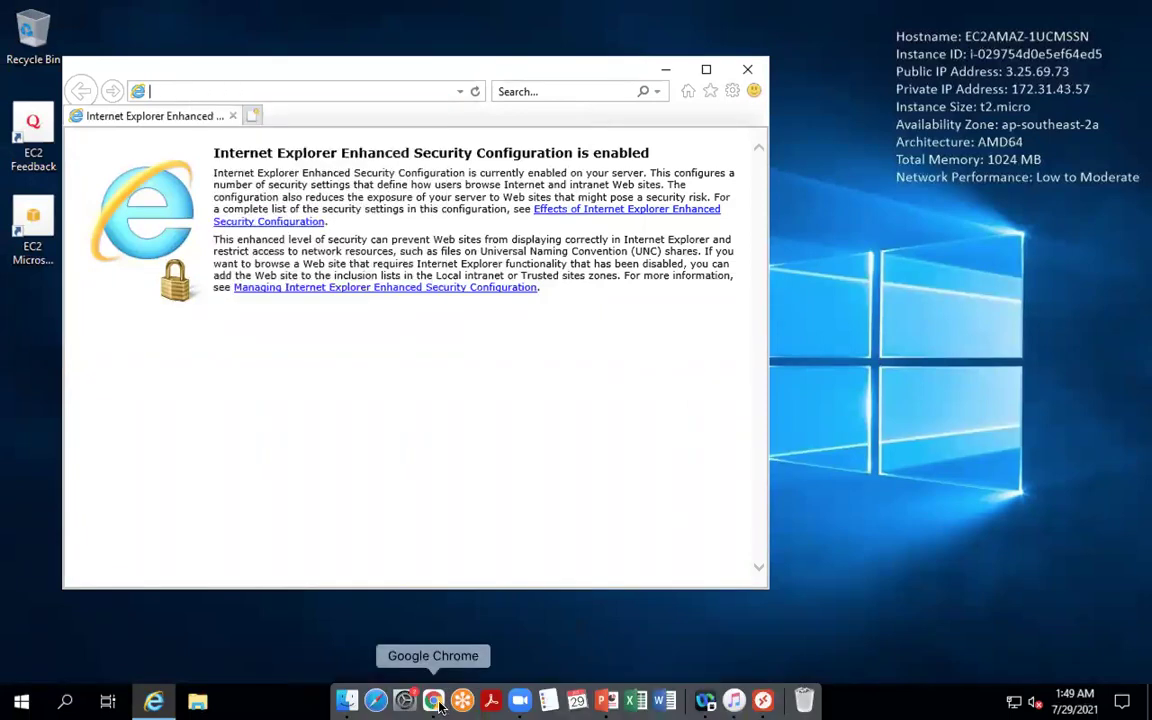
{"action": "left_click", "coordinate": [436, 702]}
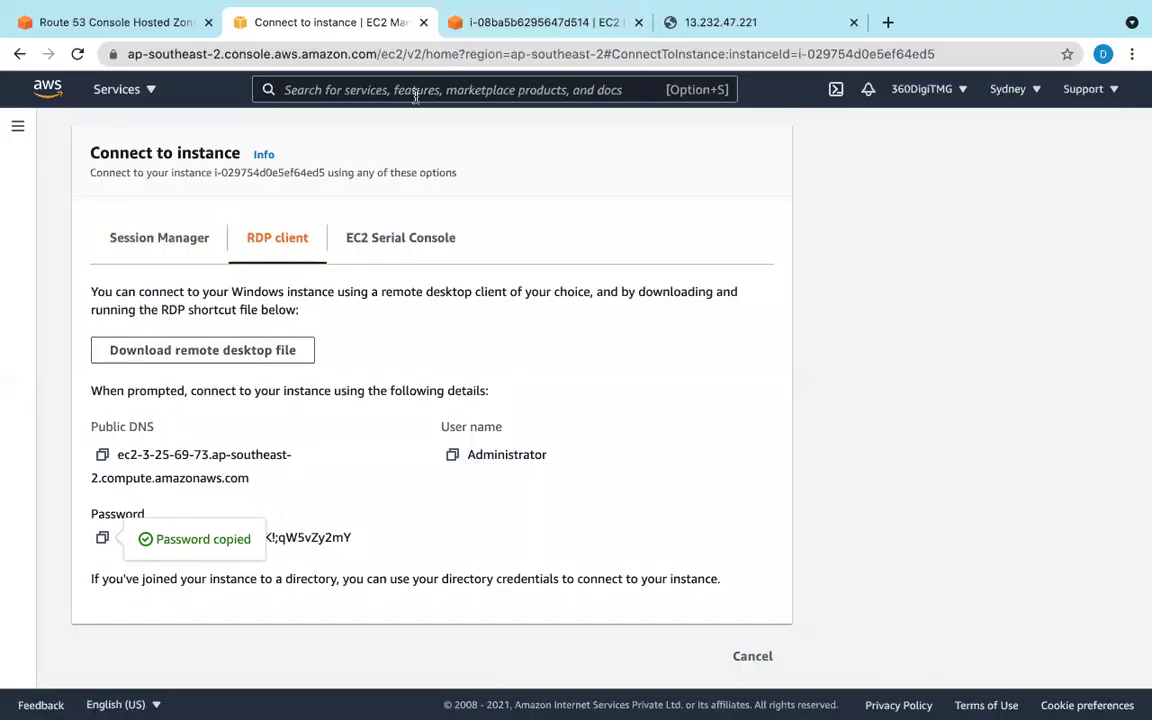
{"action": "left_click", "coordinate": [112, 22]}
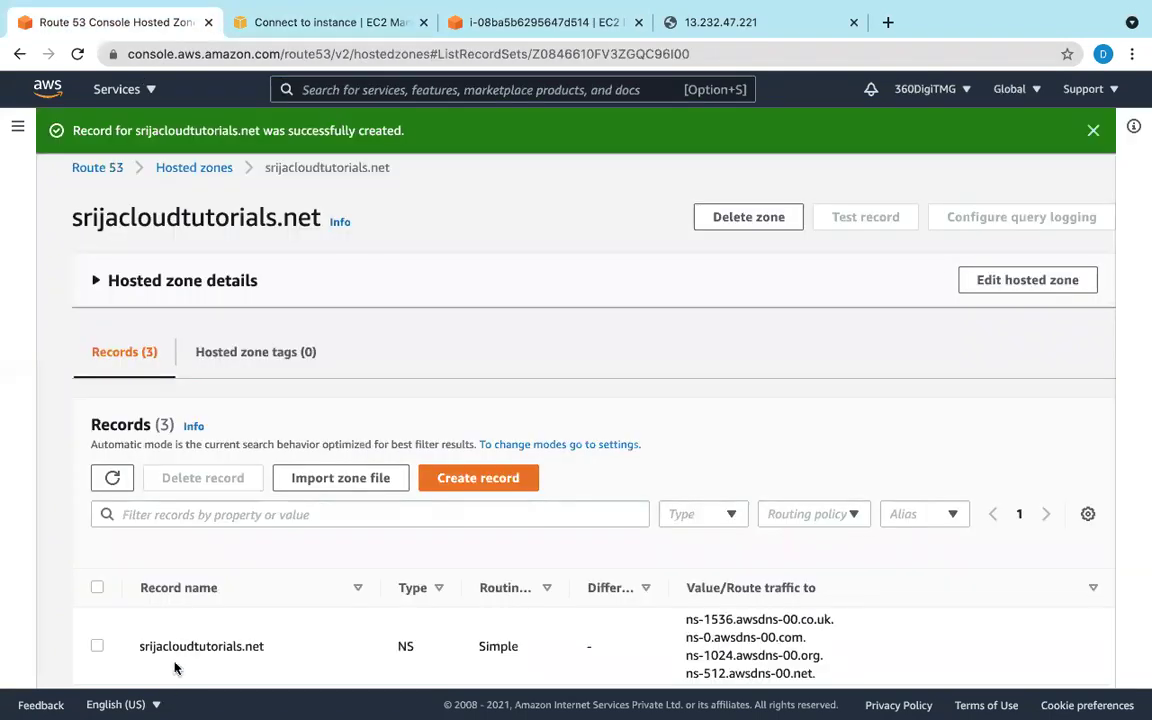
{"action": "scroll", "coordinate": [190, 610], "scroll_direction": "down", "scroll_amount": 2}
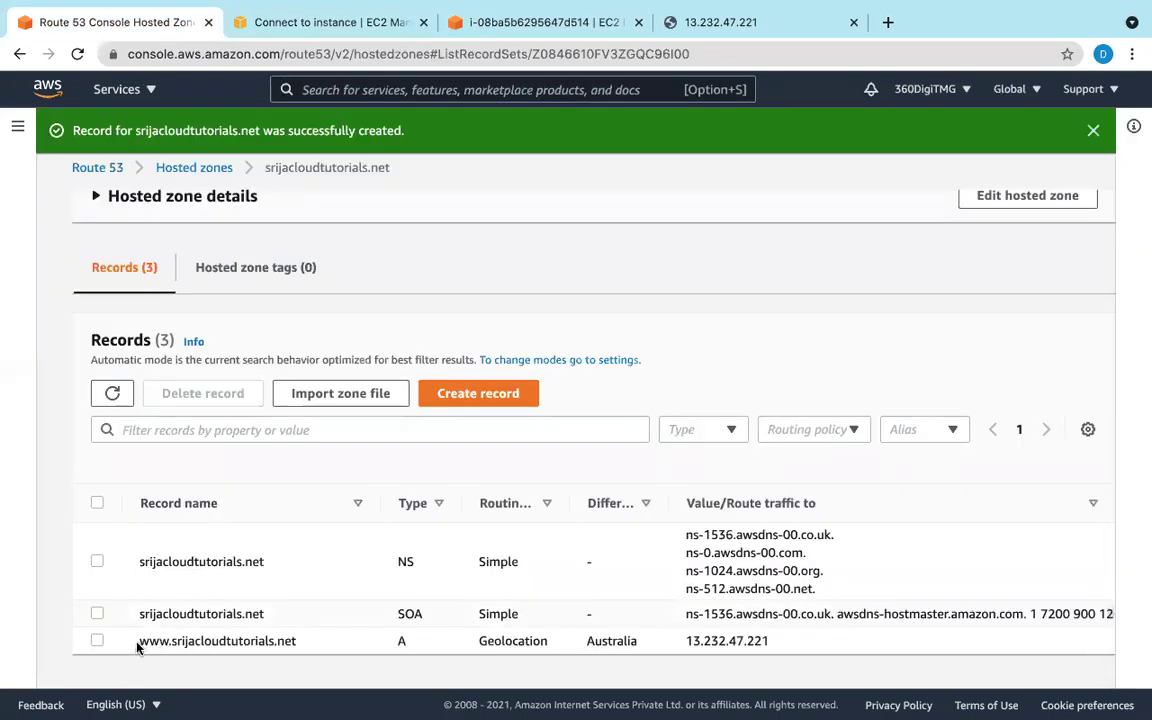
{"action": "left_click_drag", "start_coordinate": [138, 640], "coordinate": [313, 655]}
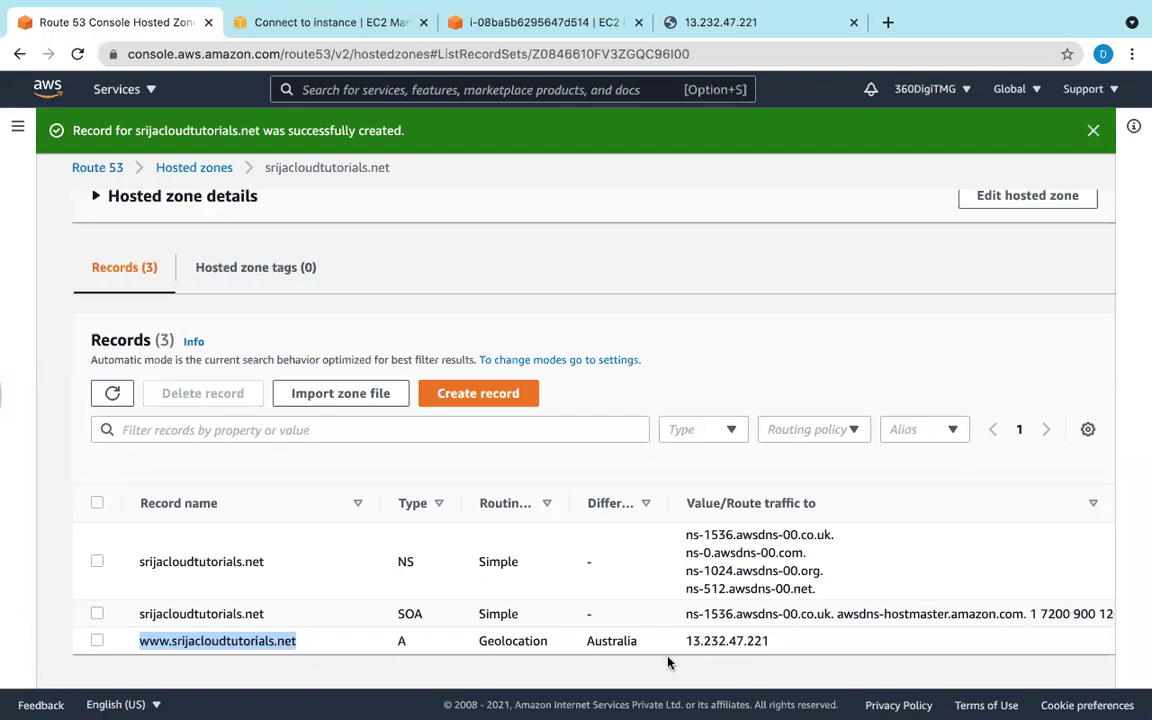
{"action": "right_click", "coordinate": [200, 633]}
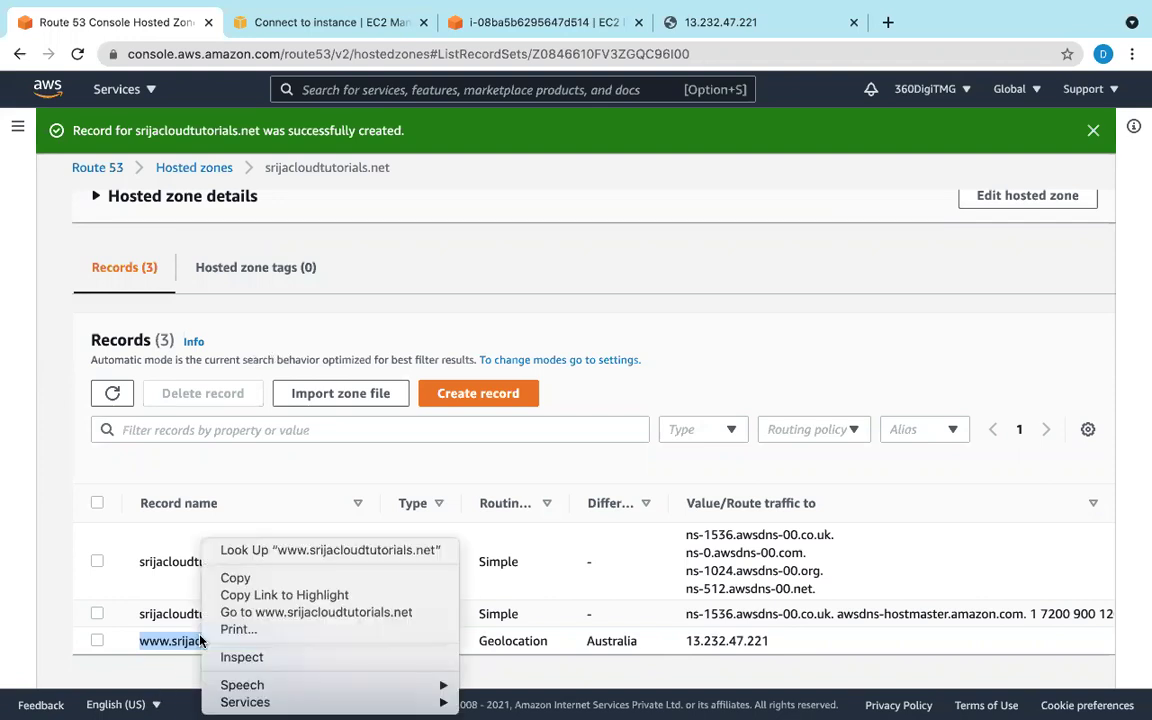
{"action": "left_click", "coordinate": [240, 576]}
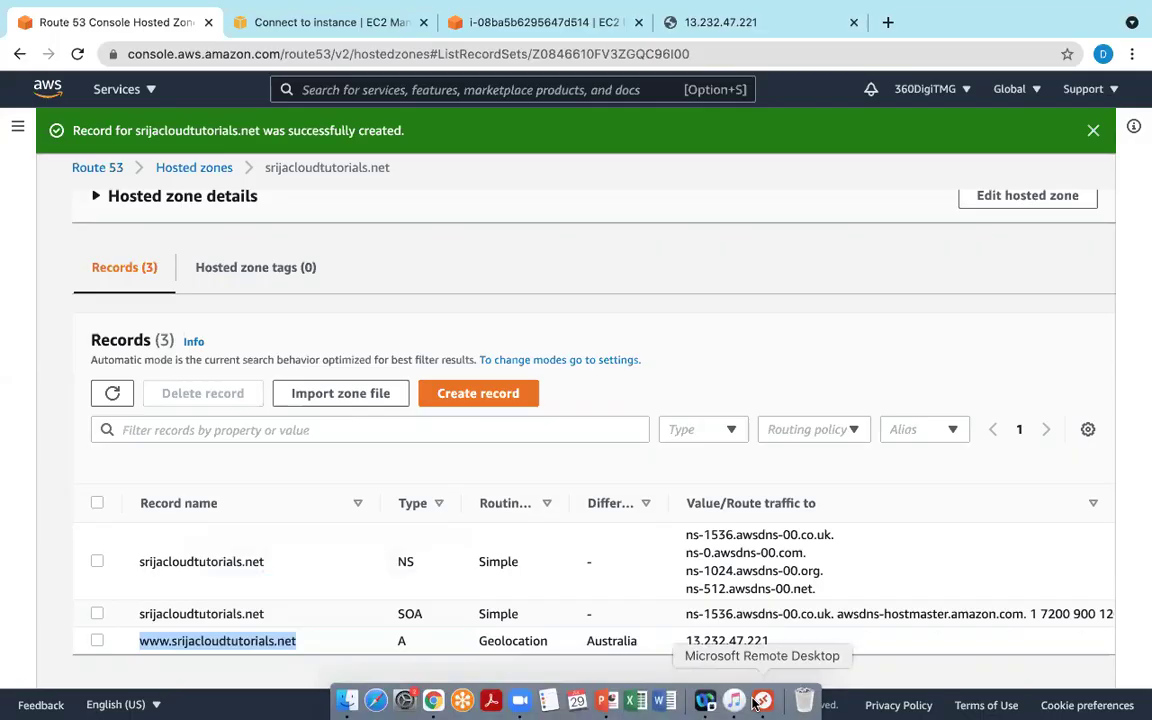
{"action": "left_click", "coordinate": [760, 702]}
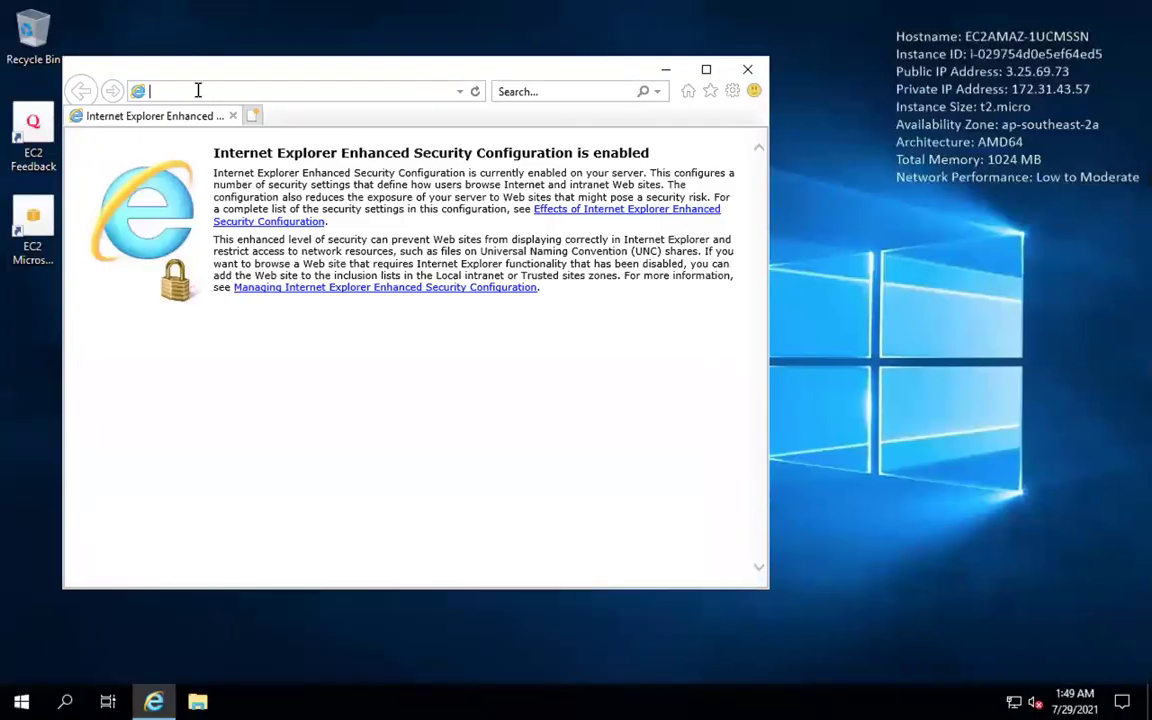
{"action": "right_click", "coordinate": [198, 90]}
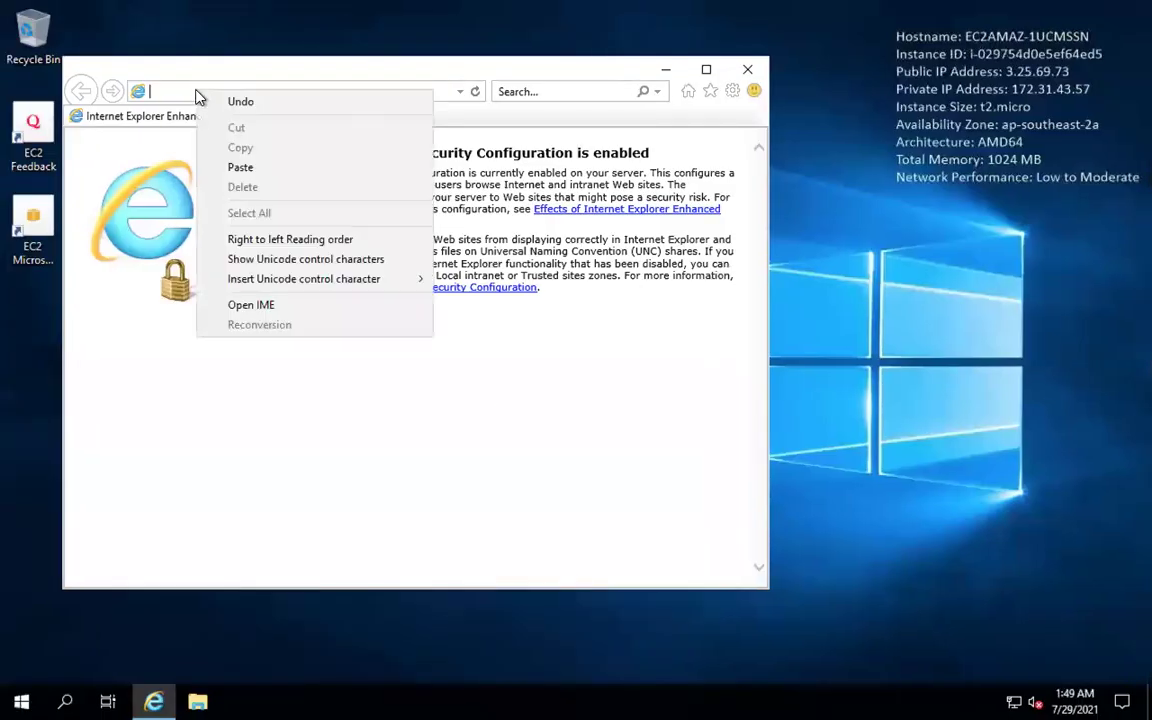
{"action": "left_click", "coordinate": [235, 168]}
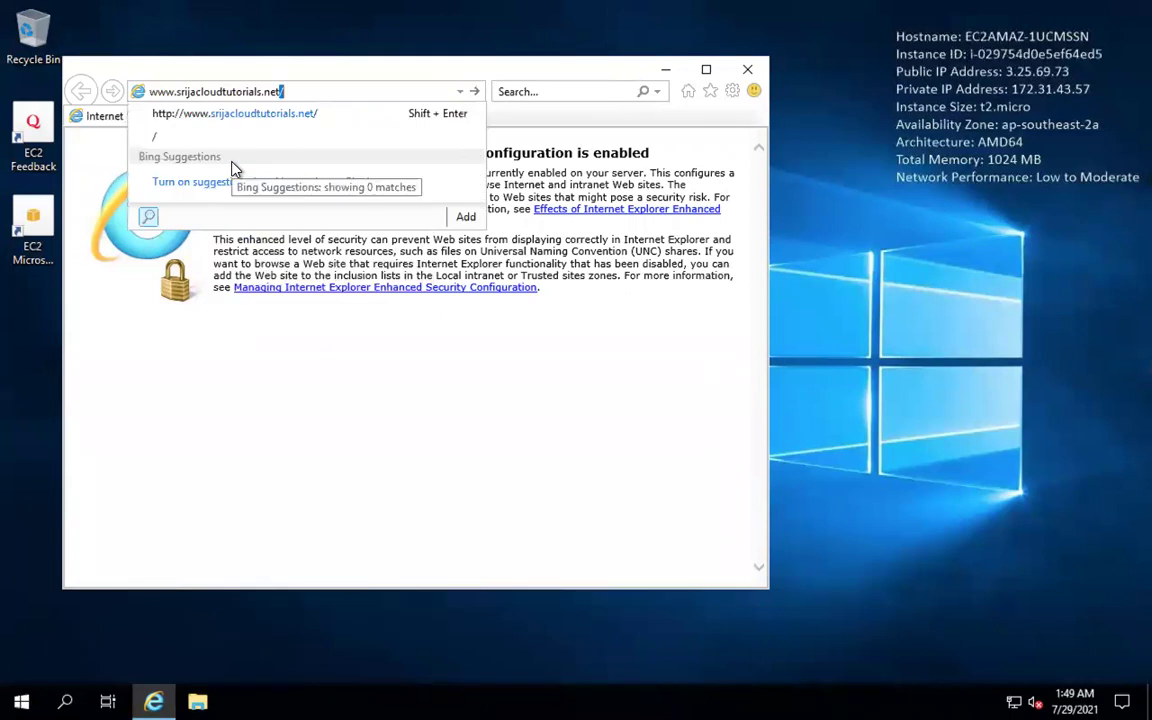
{"action": "key", "text": "Return"}
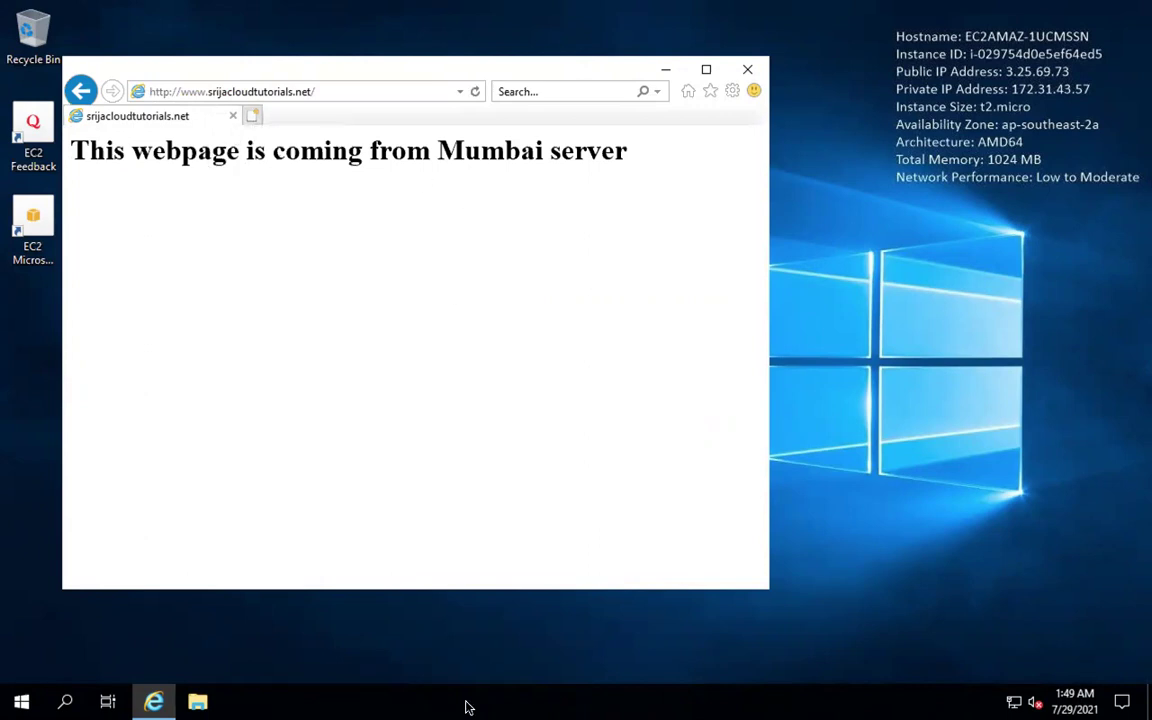
{"action": "left_click", "coordinate": [434, 703]}
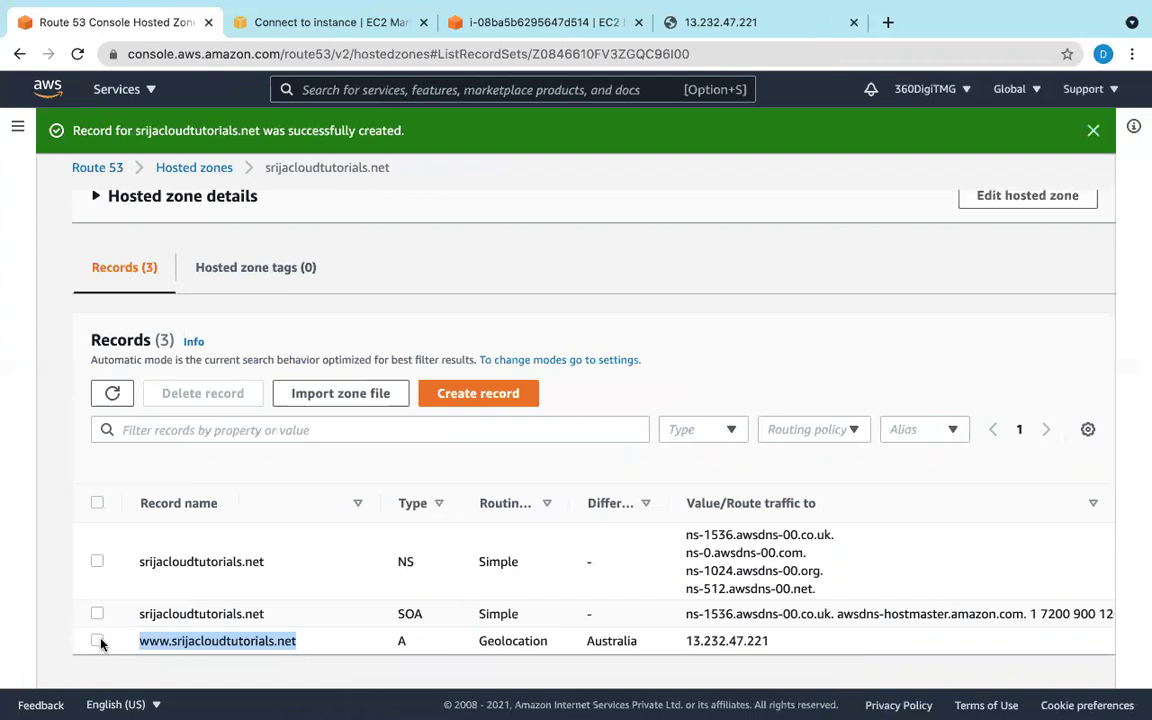
{"action": "left_click", "coordinate": [97, 640]}
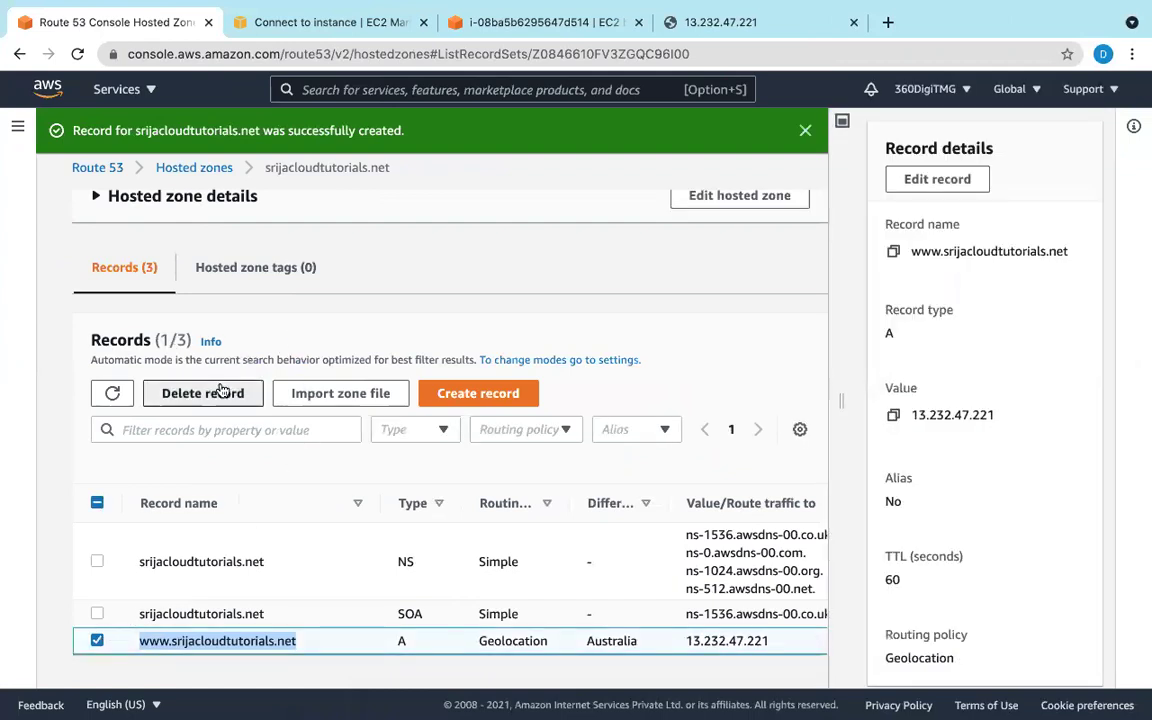
{"action": "left_click", "coordinate": [223, 392]}
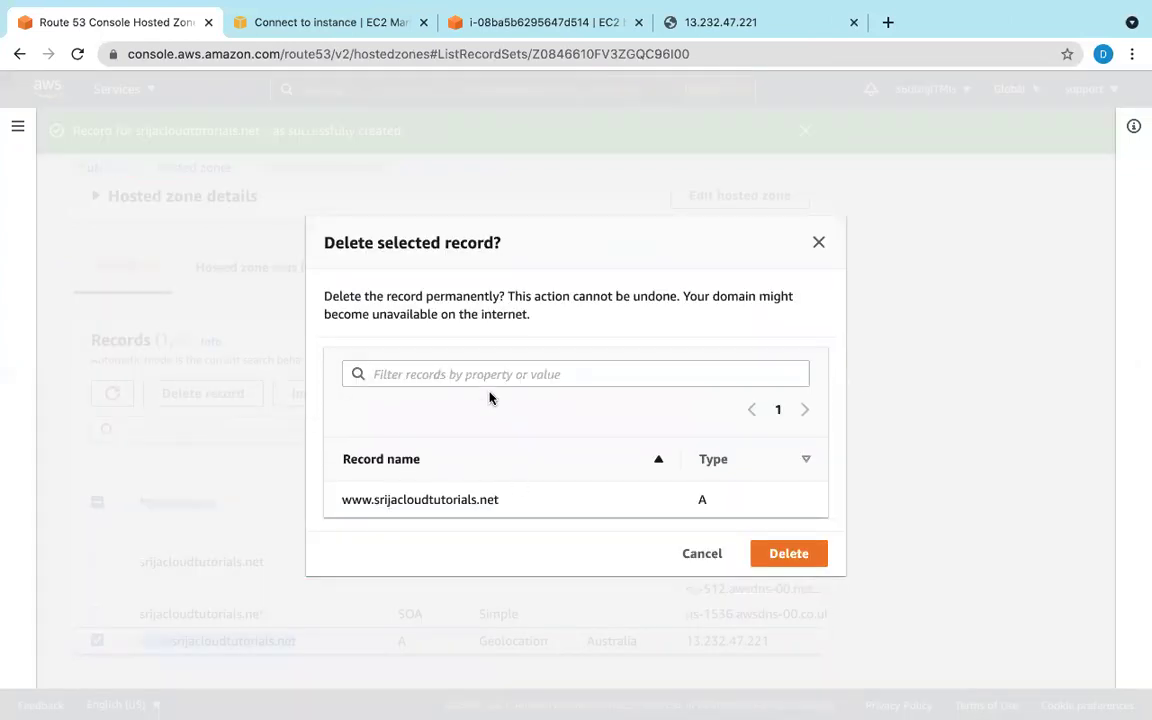
{"action": "left_click", "coordinate": [802, 556]}
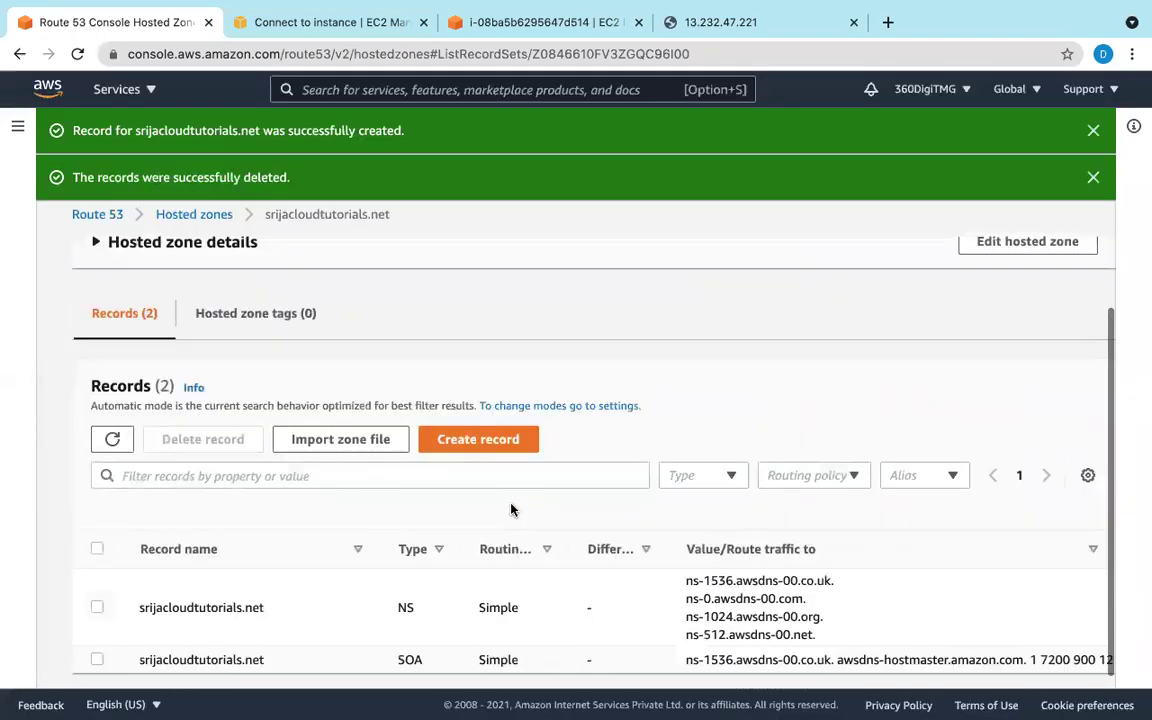
{"action": "left_click", "coordinate": [445, 424]}
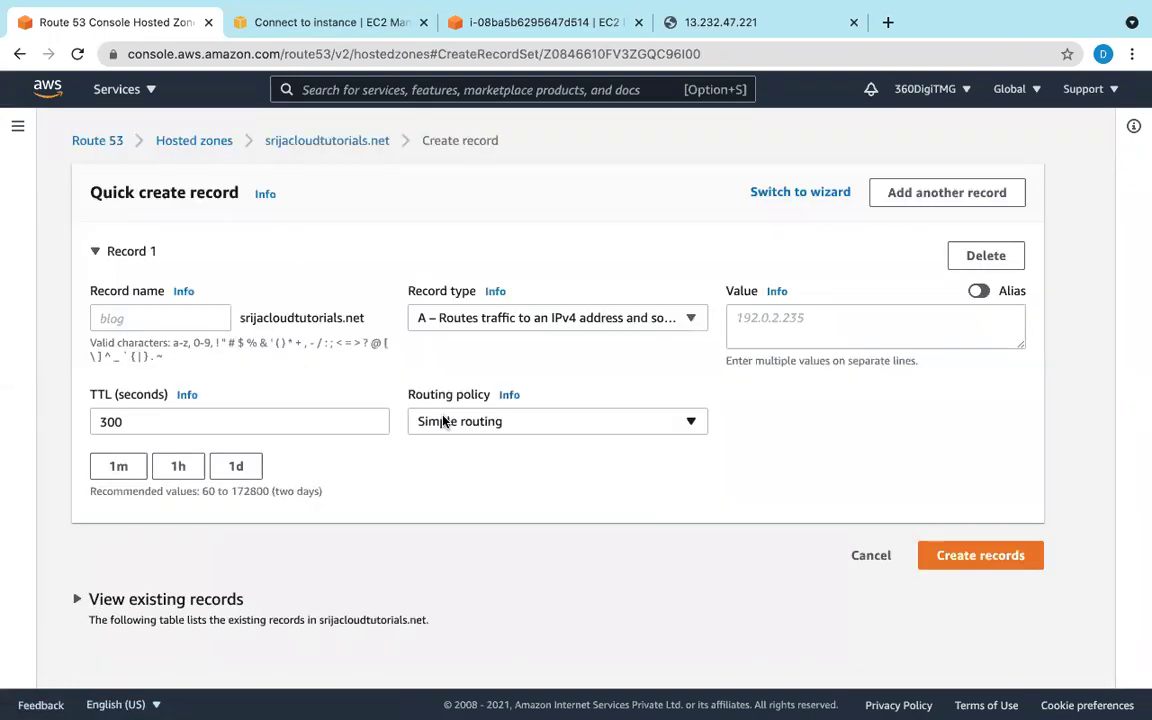
{"action": "left_click", "coordinate": [325, 40]}
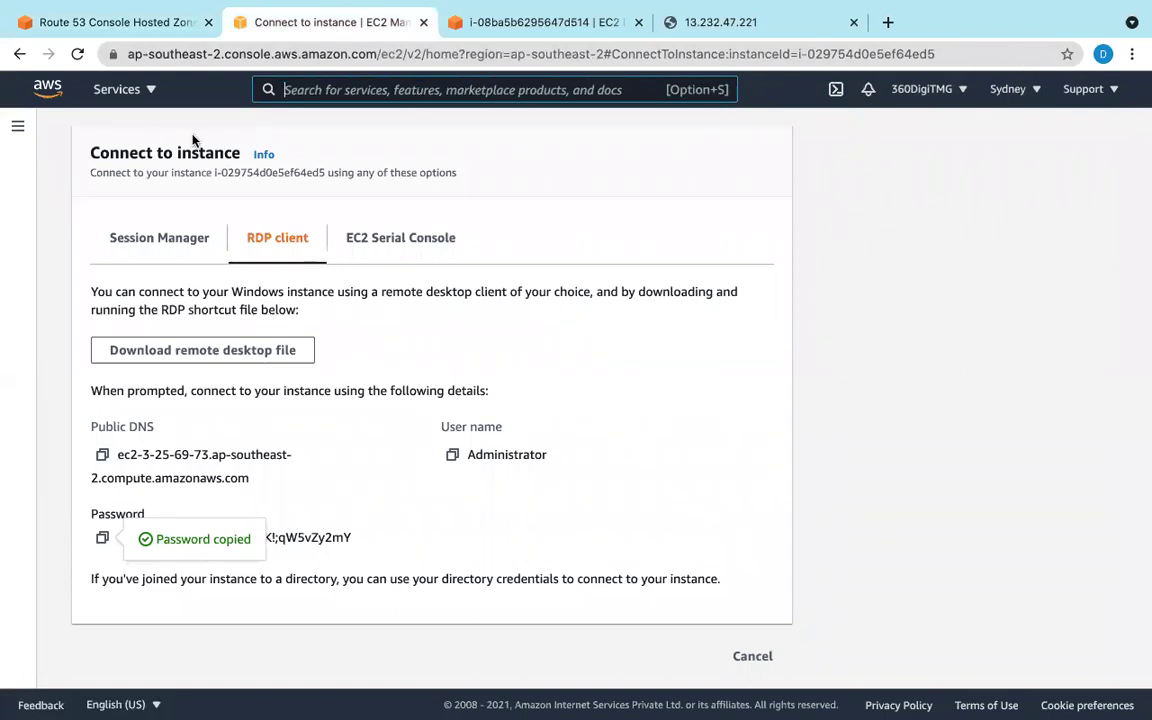
Step: Go to EC2 running instances and open the details of instance i-03a2f35f892f86012
{"action": "left_click", "coordinate": [125, 92]}
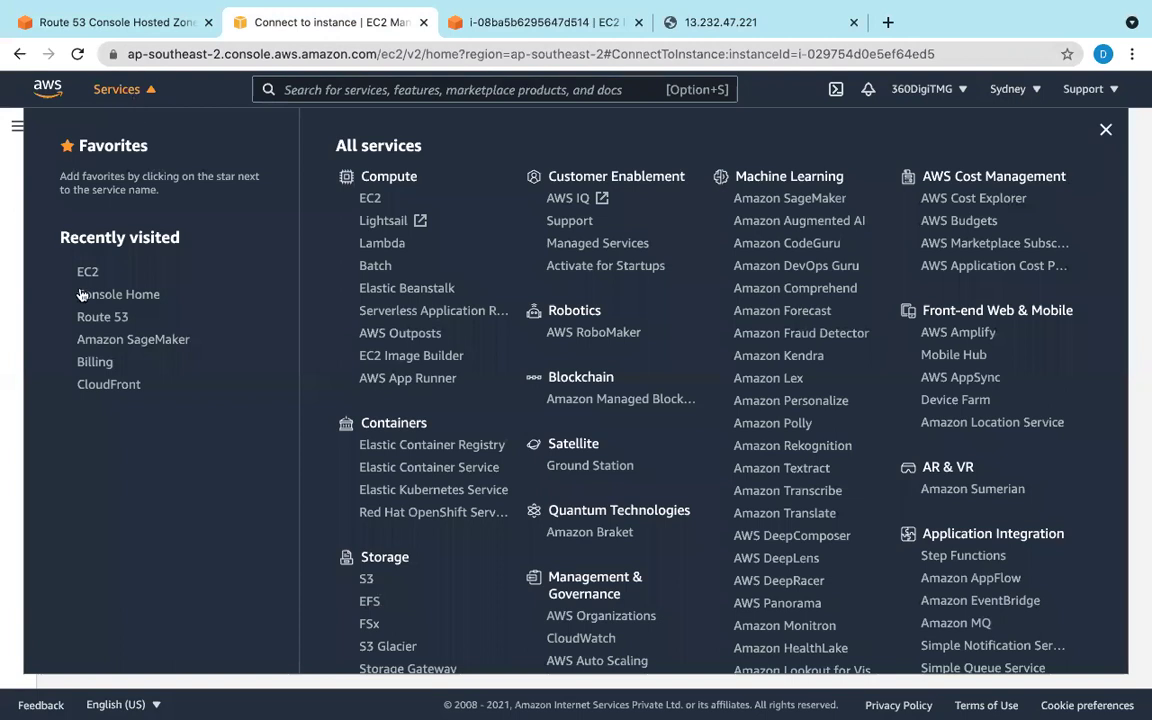
{"action": "left_click", "coordinate": [142, 92]}
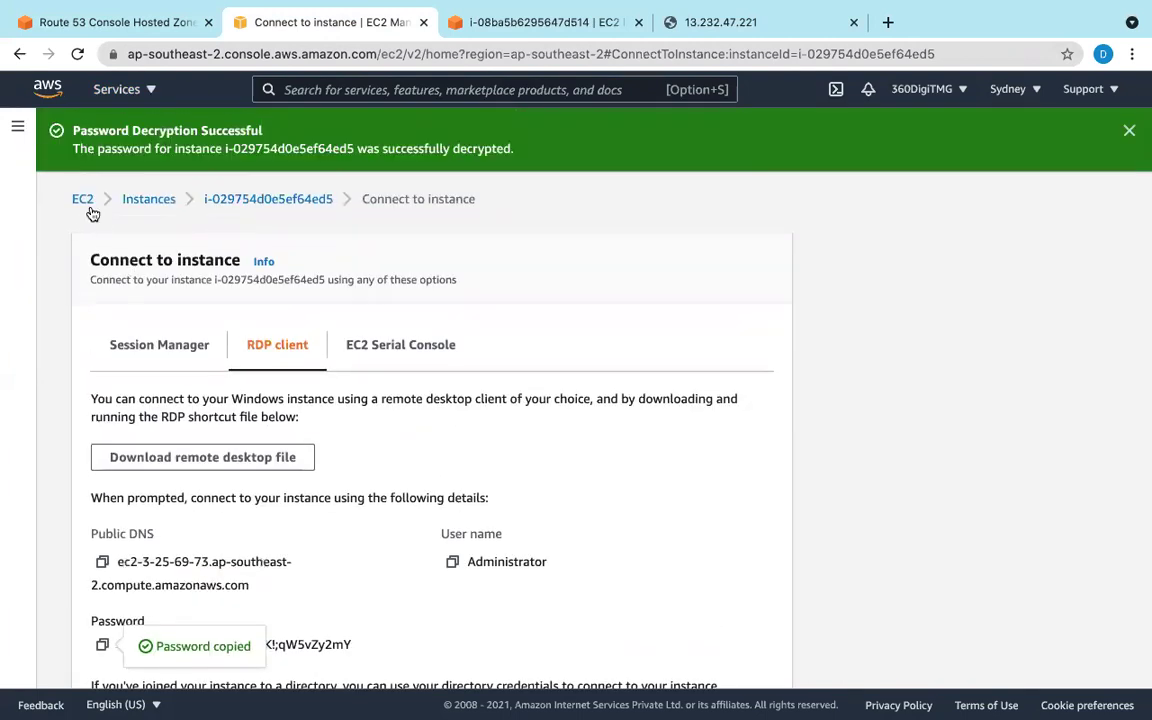
{"action": "left_click", "coordinate": [80, 199]}
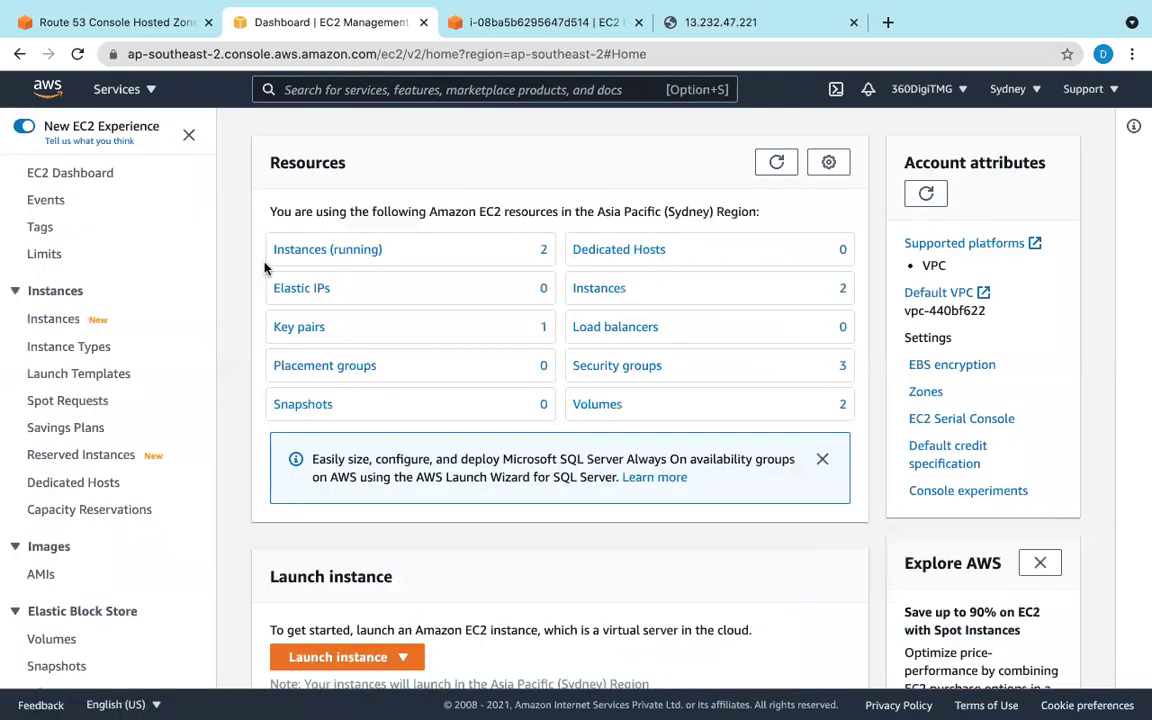
{"action": "left_click", "coordinate": [342, 249]}
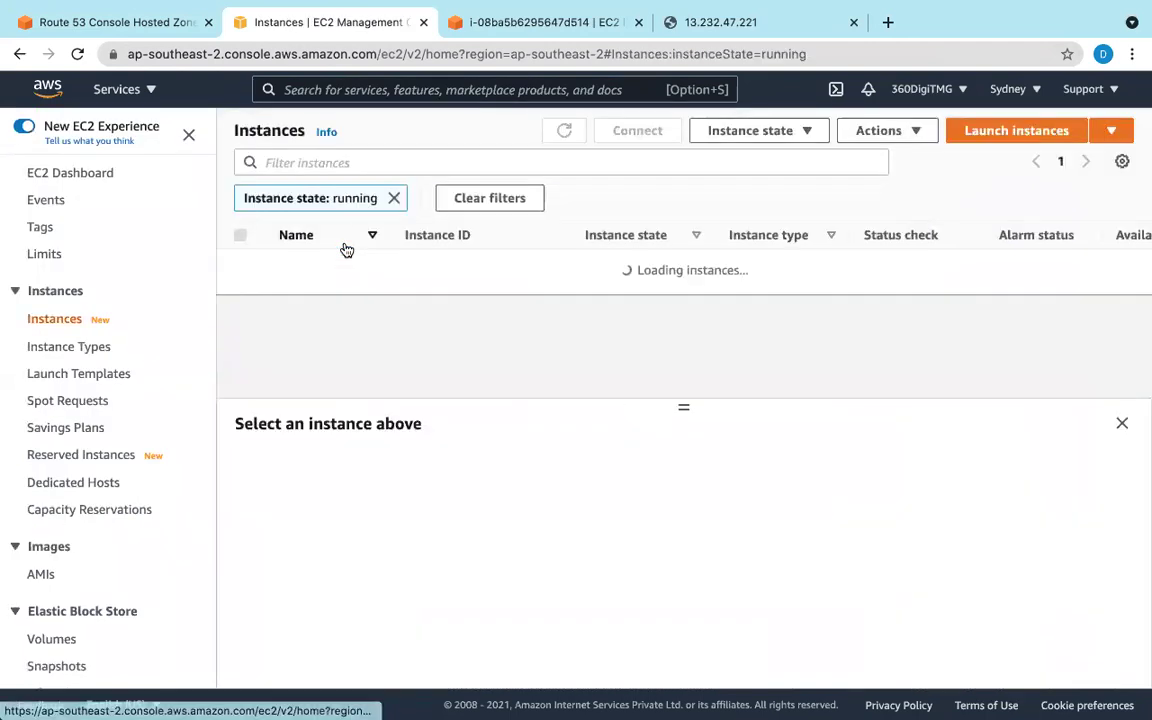
{"action": "left_click", "coordinate": [240, 262]}
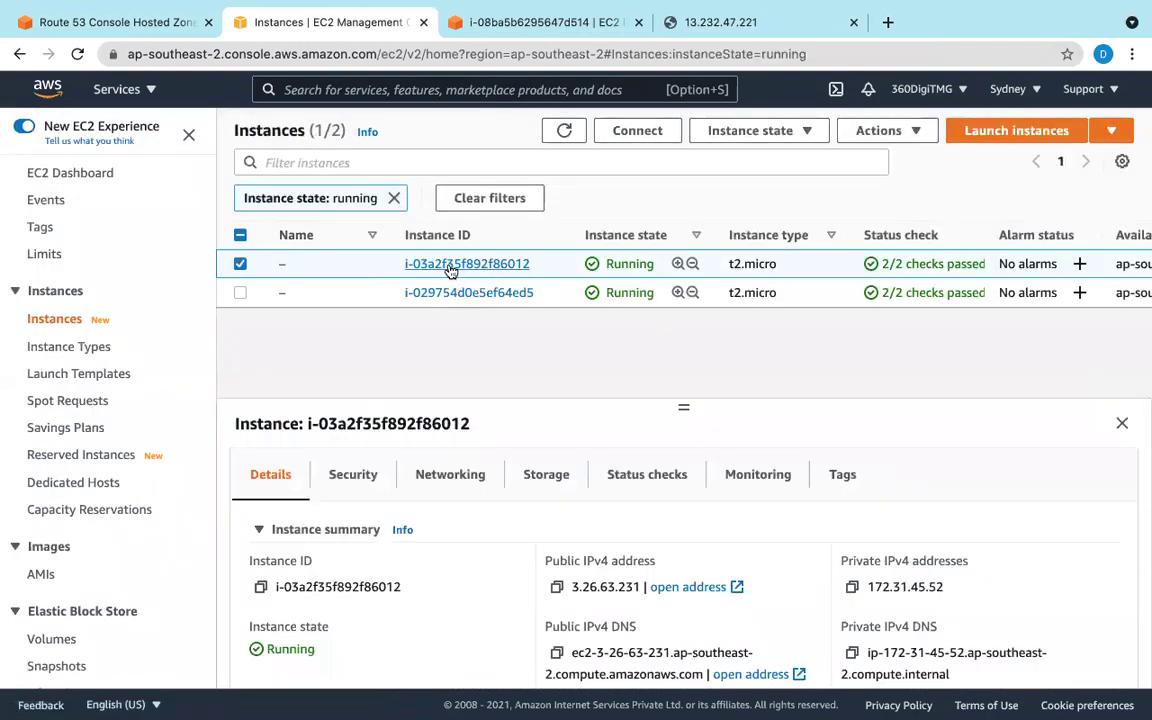
{"action": "left_click", "coordinate": [450, 268]}
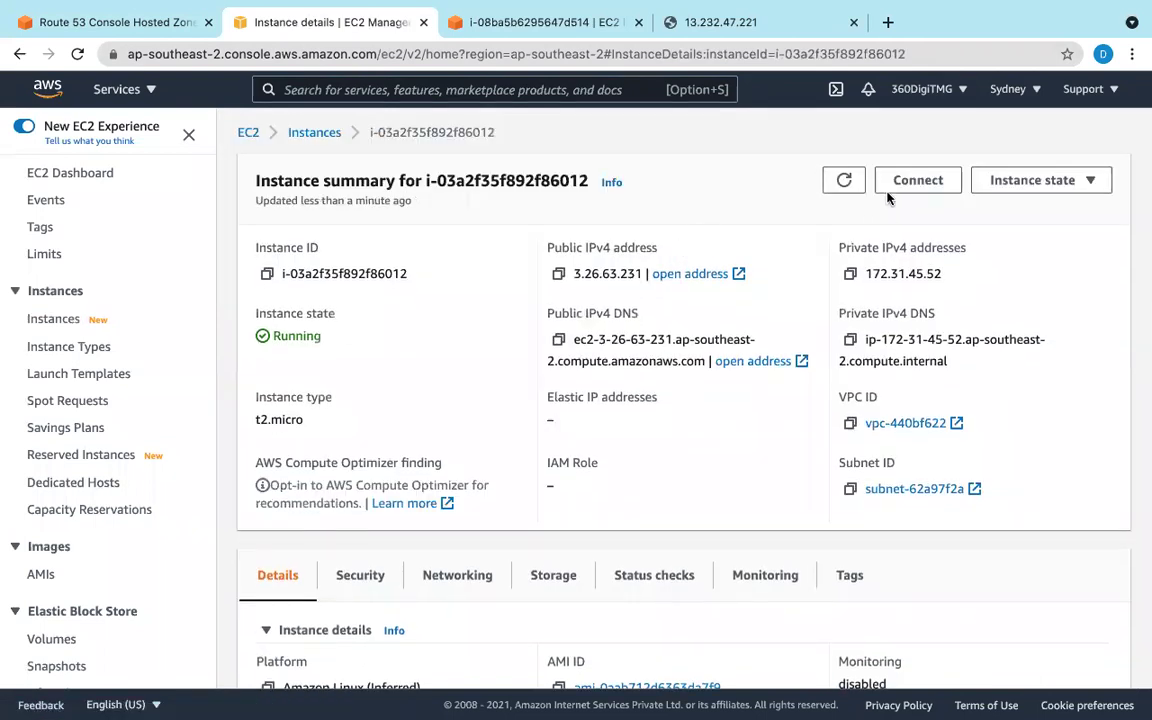
Step: Connect to the instance through EC2 Instance Connect as ec2-user
{"action": "left_click", "coordinate": [915, 182]}
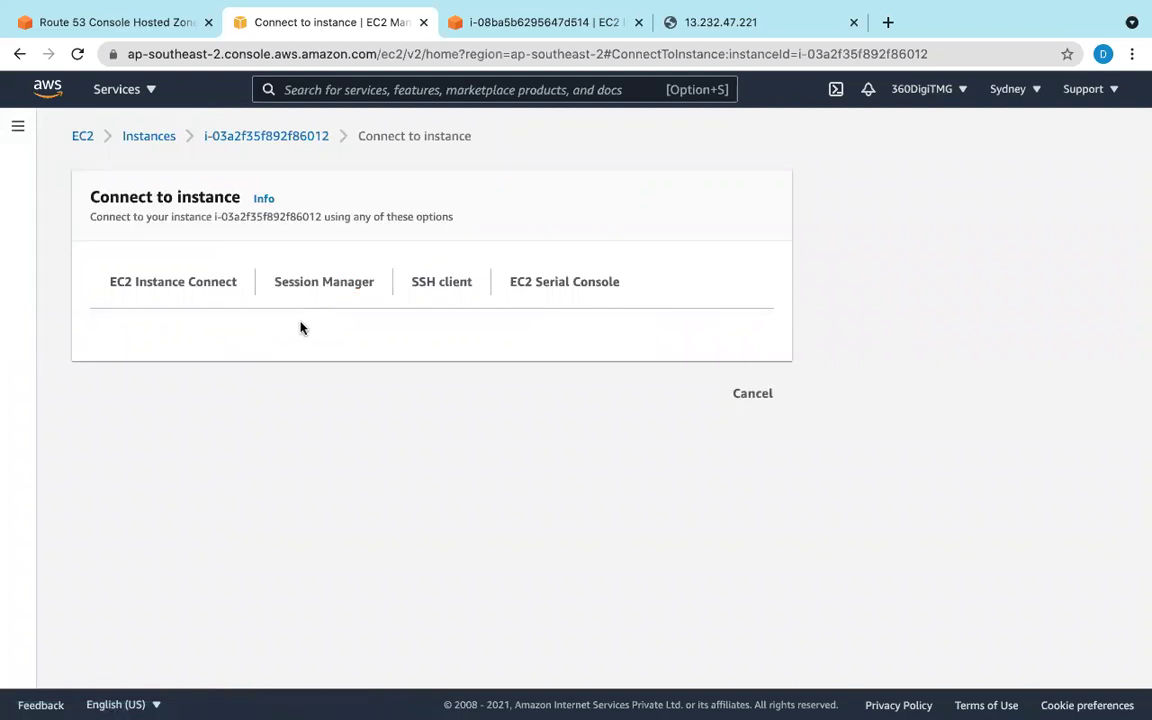
{"action": "left_click", "coordinate": [77, 54]}
{"action": "left_click", "coordinate": [198, 279]}
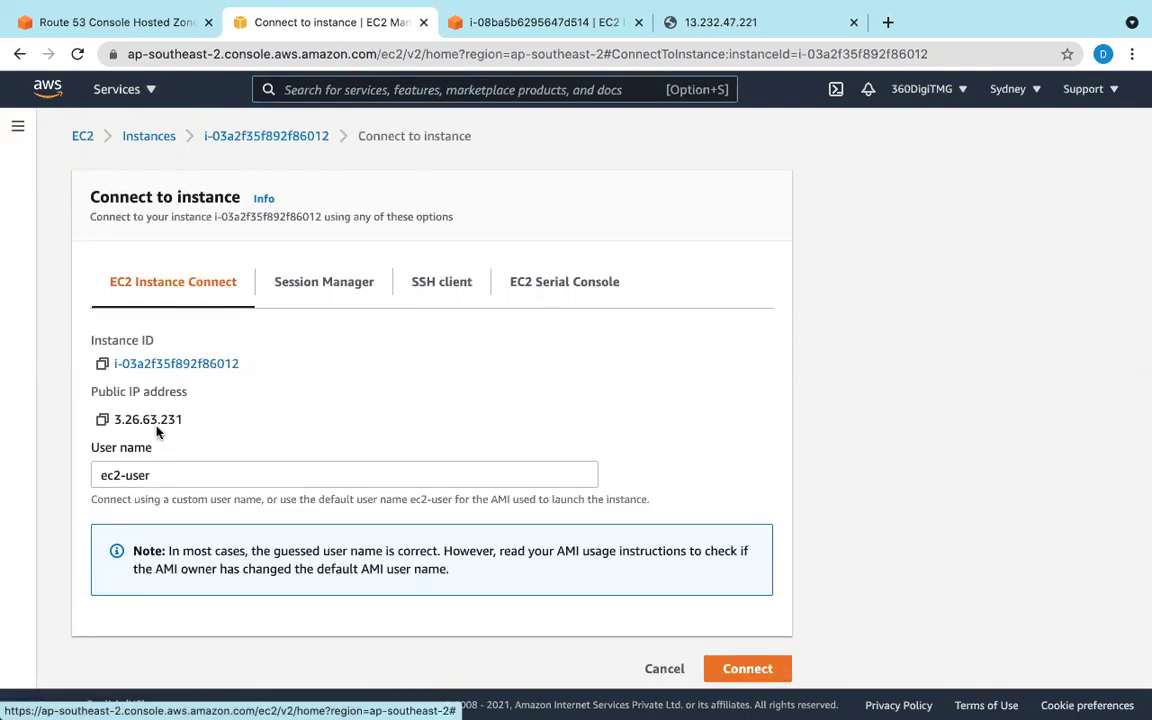
{"action": "left_click", "coordinate": [769, 677]}
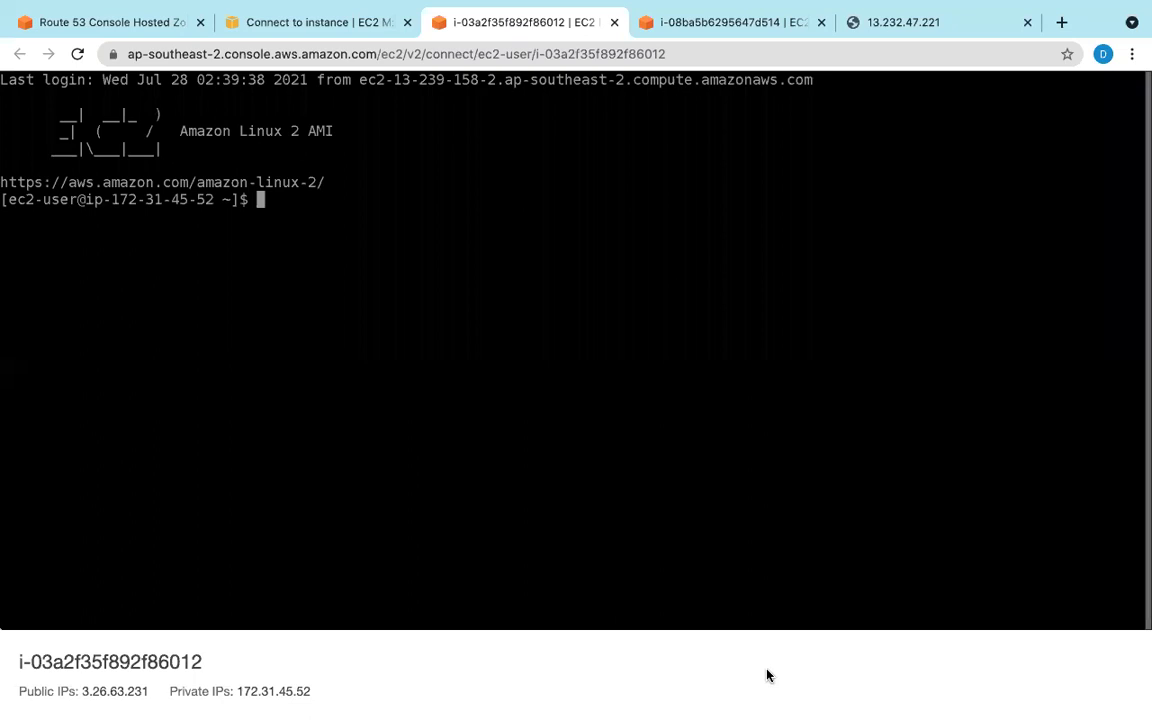
Step: Move into /var/www/html, list its files, and try 'service httpd start'
{"action": "type", "text": "cd /"}
{"action": "key", "text": "Return"}
{"action": "type", "text": "cd "}
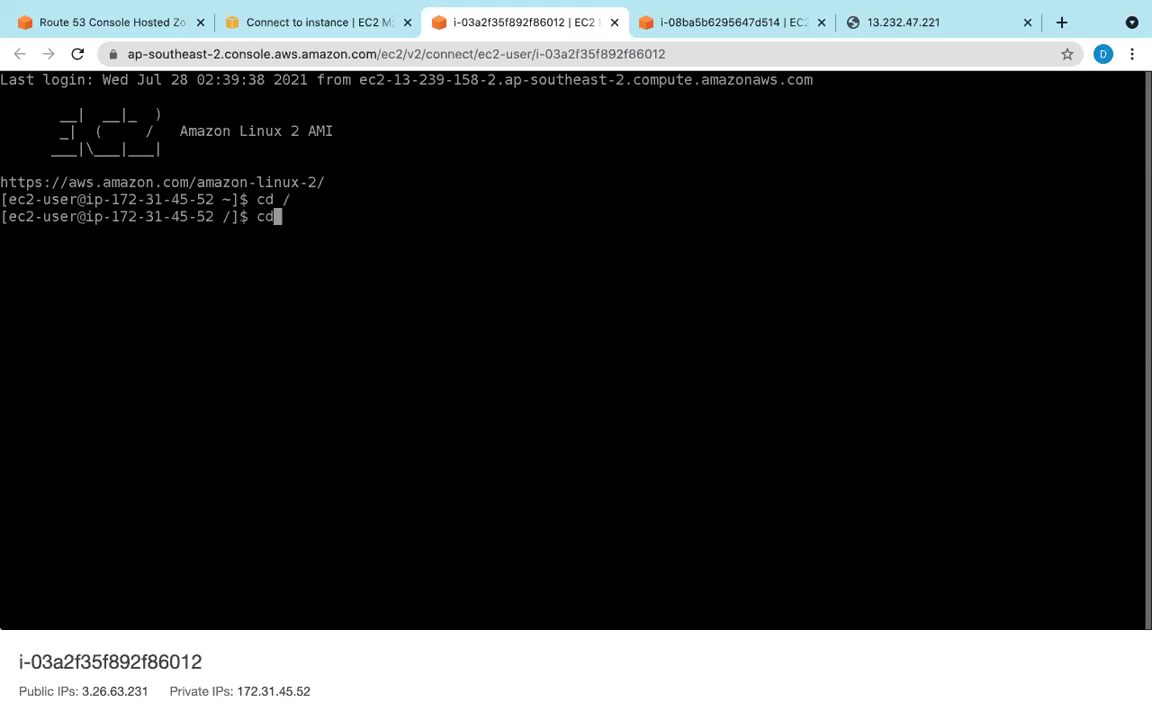
{"action": "type", "text": "var/www/"}
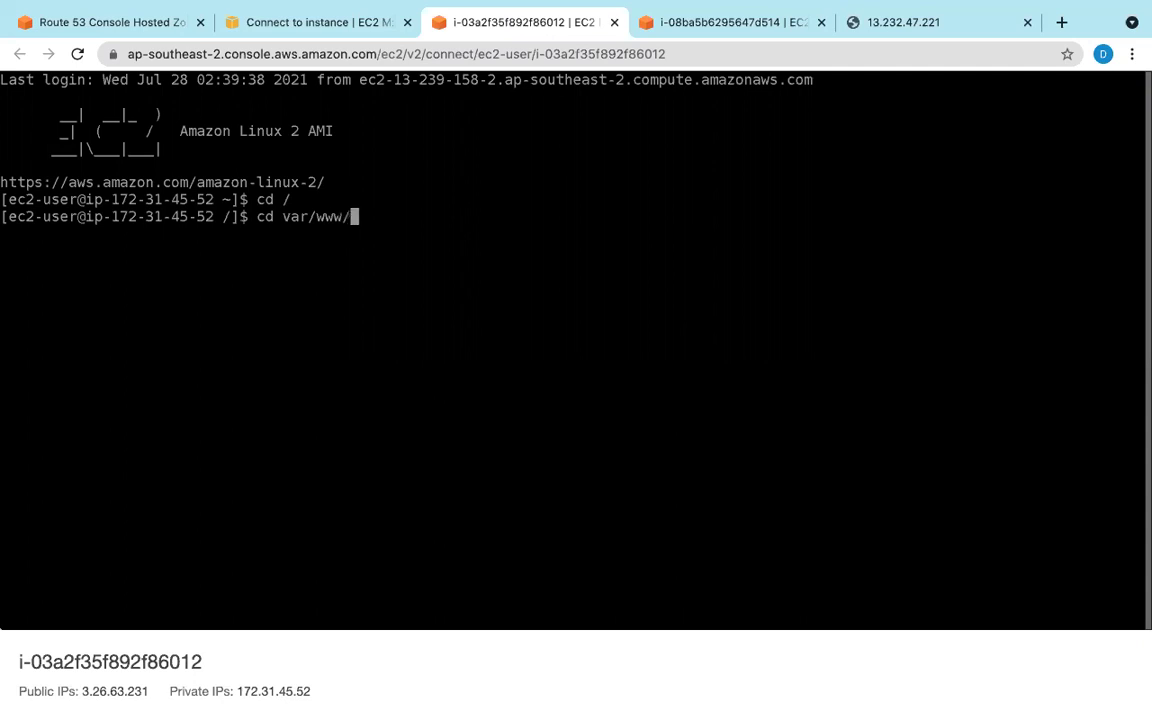
{"action": "type", "text": "html"}
{"action": "key", "text": "Return"}
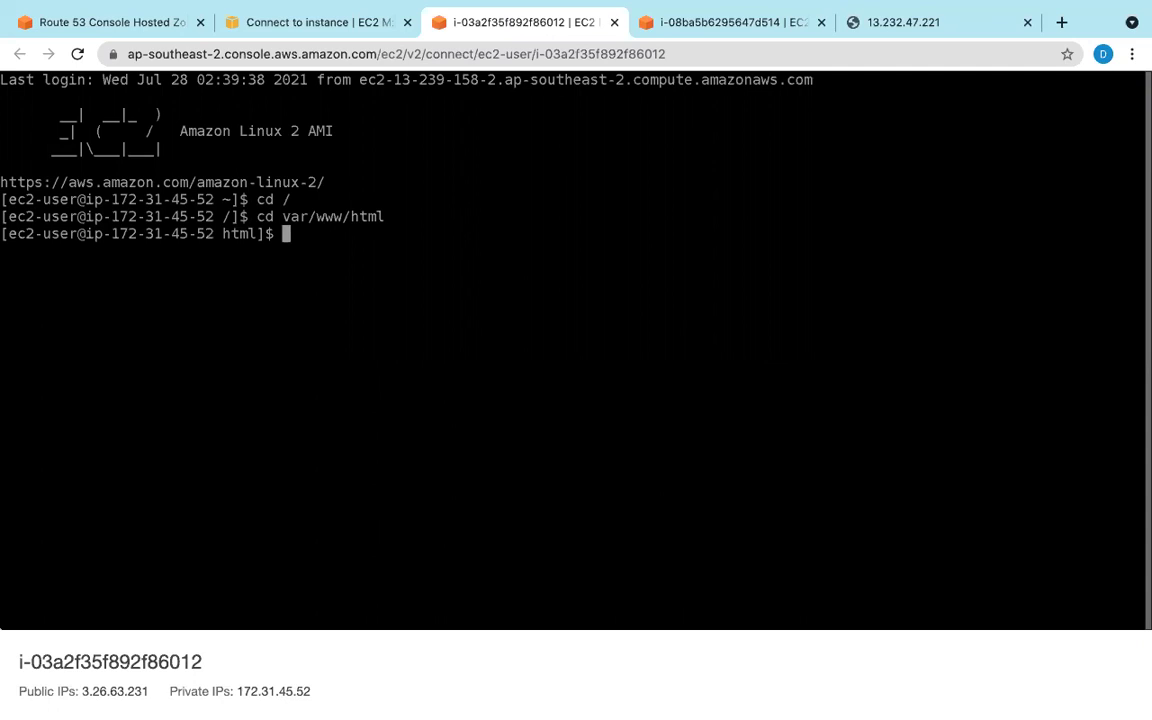
{"action": "type", "text": "ls"}
{"action": "key", "text": "Return"}
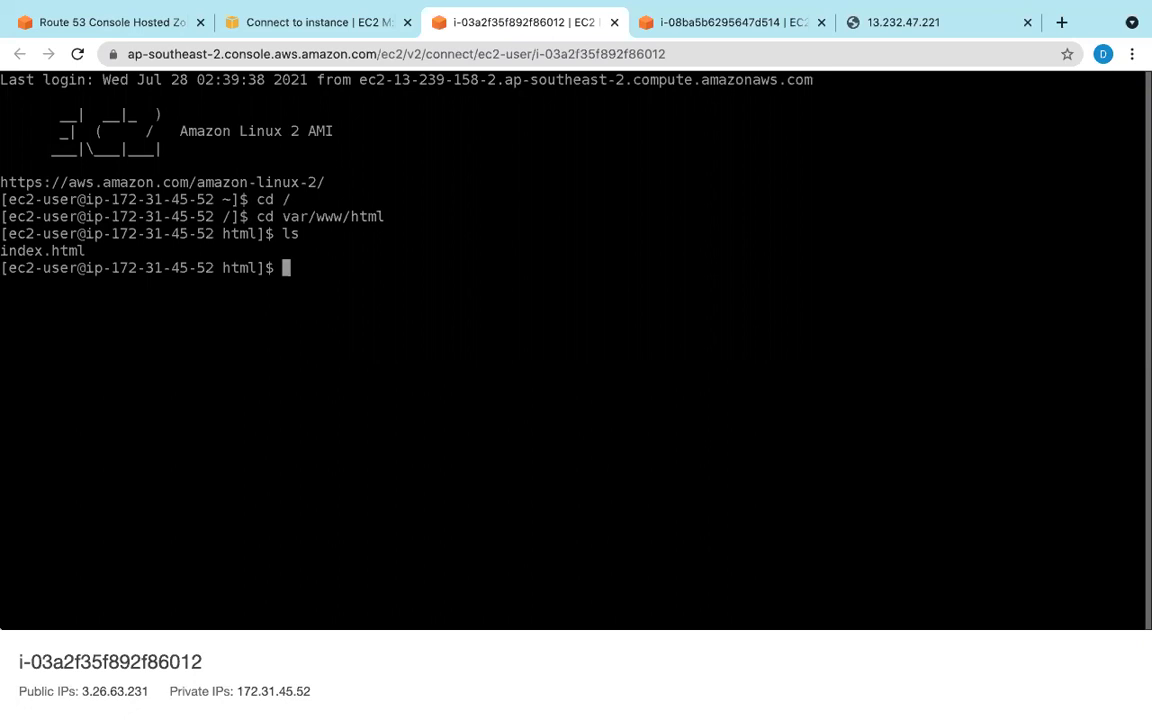
{"action": "type", "text": "service h"}
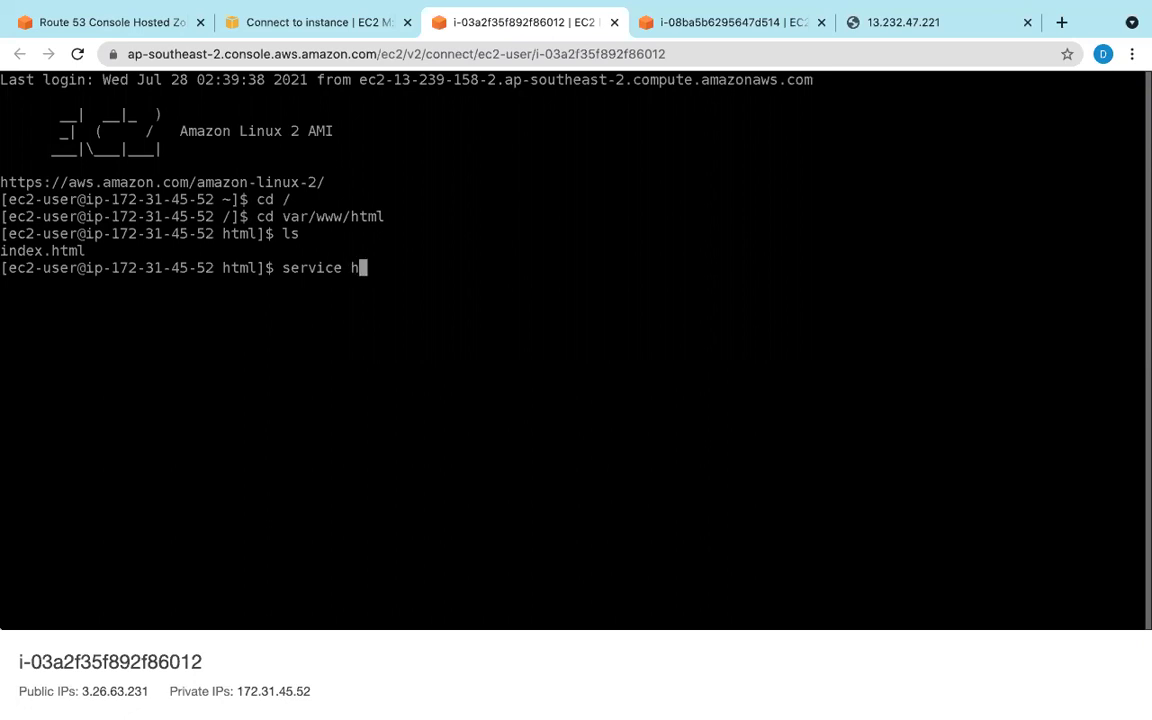
{"action": "type", "text": "ttpd start"}
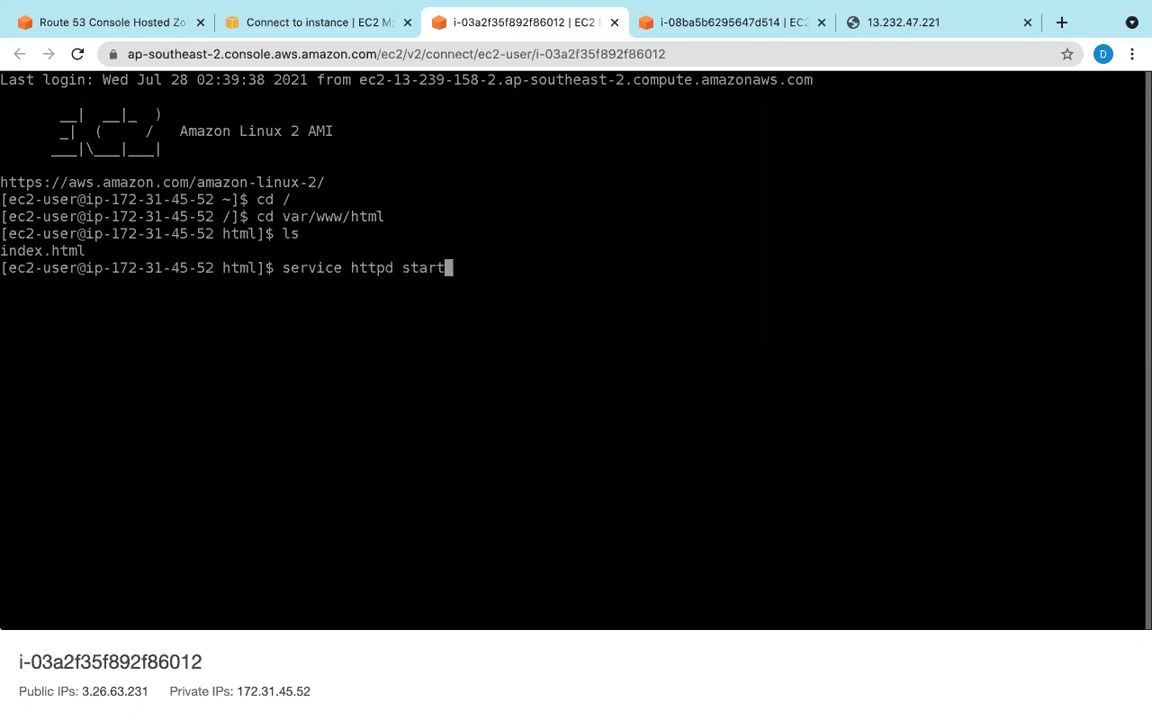
{"action": "key", "text": "Return"}
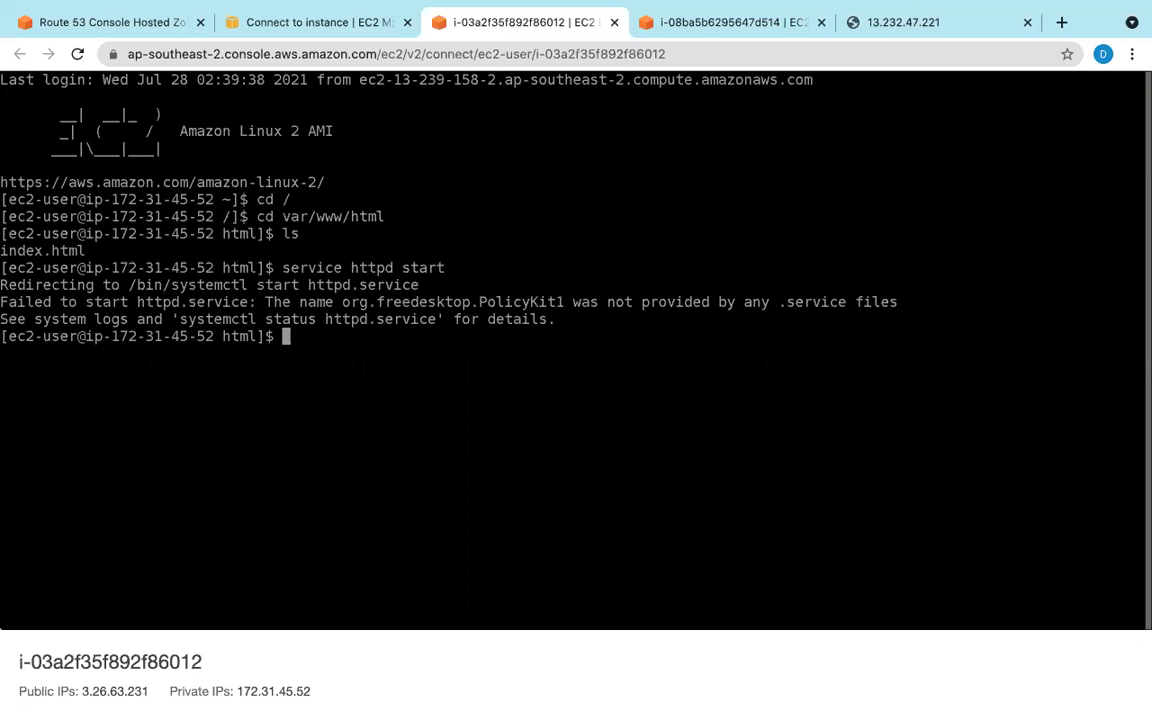
Step: Start httpd with 'sudo service httpd start' and copy the public IP 3.26.63.231
{"action": "key", "text": "Up"}
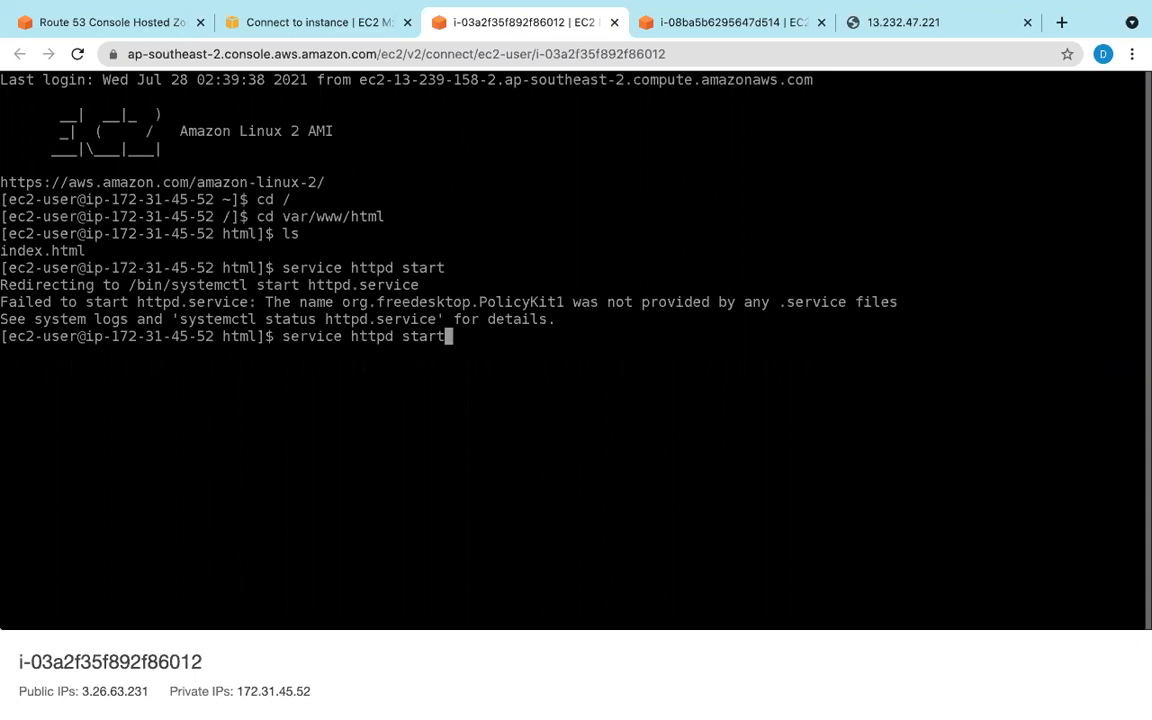
{"action": "key", "text": "Left"}
{"action": "key", "text": "Left"}
{"action": "key", "text": "Left"}
{"action": "key", "text": "Left"}
{"action": "key", "text": "Left"}
{"action": "key", "text": "Left"}
{"action": "key", "text": "Left"}
{"action": "key", "text": "Left"}
{"action": "key", "text": "Left"}
{"action": "key", "text": "Left"}
{"action": "key", "text": "Left"}
{"action": "key", "text": "Left"}
{"action": "key", "text": "Left"}
{"action": "key", "text": "Left"}
{"action": "key", "text": "Left"}
{"action": "key", "text": "Left"}
{"action": "key", "text": "Left"}
{"action": "key", "text": "Left"}
{"action": "key", "text": "Left"}
{"action": "key", "text": "Right"}
{"action": "key", "text": "Right"}
{"action": "key", "text": "Right"}
{"action": "key", "text": "Right"}
{"action": "key", "text": "Right"}
{"action": "key", "text": "Right"}
{"action": "key", "text": "Right"}
{"action": "key", "text": "Right"}
{"action": "key", "text": "Right"}
{"action": "key", "text": "Right"}
{"action": "key", "text": "Right"}
{"action": "key", "text": "Right"}
{"action": "key", "text": "Right"}
{"action": "key", "text": "Right"}
{"action": "key", "text": "Right"}
{"action": "key", "text": "Right"}
{"action": "key", "text": "Right"}
{"action": "key", "text": "Right"}
{"action": "key", "text": "Right"}
{"action": "key", "text": "BackSpace"}
{"action": "key", "text": "BackSpace"}
{"action": "key", "text": "BackSpace"}
{"action": "key", "text": "BackSpace"}
{"action": "key", "text": "BackSpace"}
{"action": "key", "text": "BackSpace"}
{"action": "key", "text": "BackSpace"}
{"action": "key", "text": "BackSpace"}
{"action": "key", "text": "BackSpace"}
{"action": "key", "text": "BackSpace"}
{"action": "key", "text": "BackSpace"}
{"action": "key", "text": "BackSpace"}
{"action": "key", "text": "BackSpace"}
{"action": "key", "text": "BackSpace"}
{"action": "key", "text": "BackSpace"}
{"action": "key", "text": "BackSpace"}
{"action": "key", "text": "BackSpace"}
{"action": "key", "text": "BackSpace"}
{"action": "key", "text": "BackSpace"}
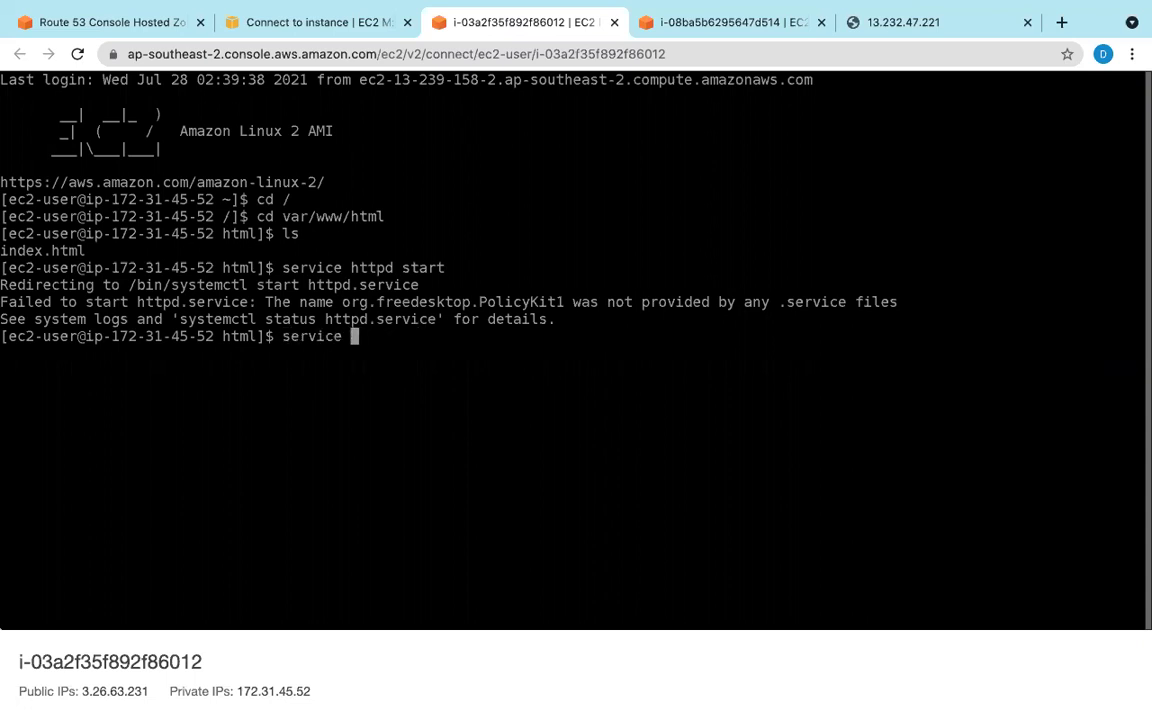
{"action": "type", "text": "cd /"}
{"action": "key", "text": "Return"}
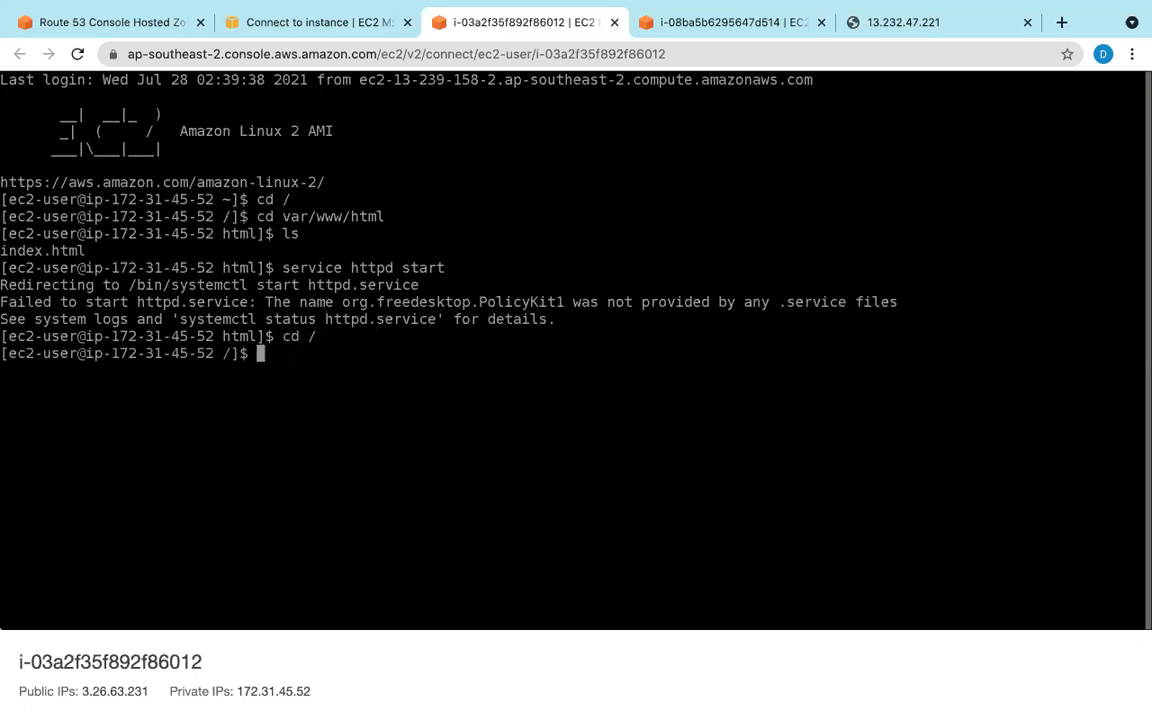
{"action": "type", "text": "sudo service "}
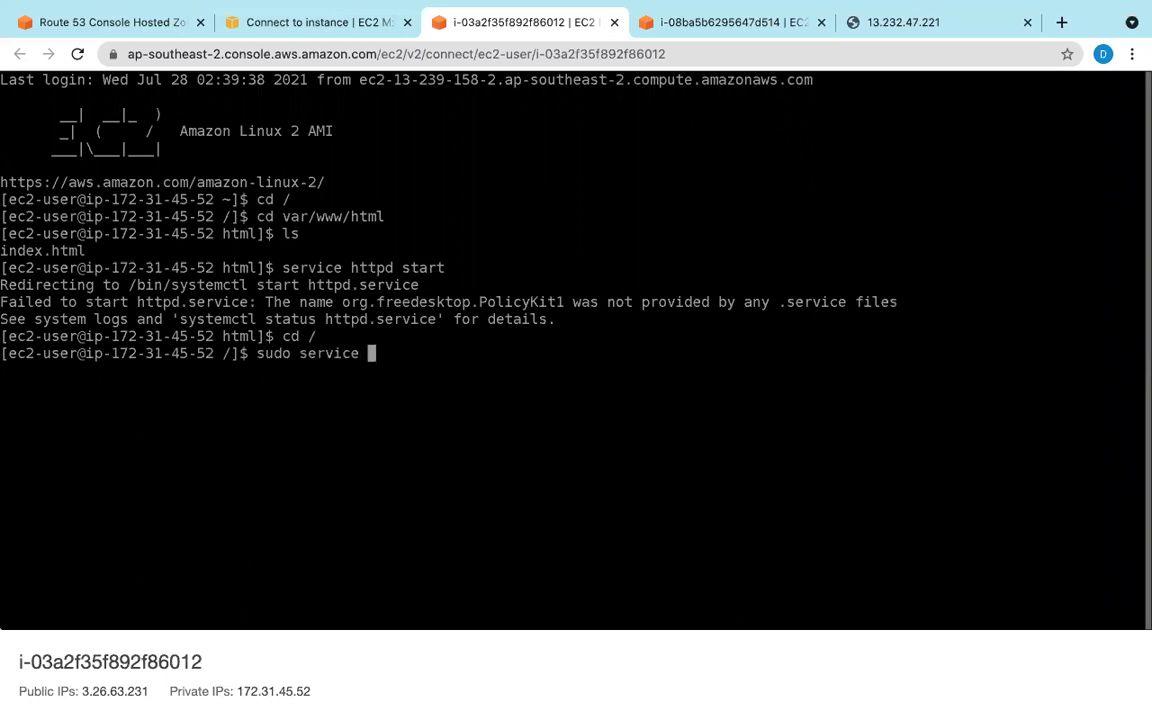
{"action": "type", "text": "httpd start"}
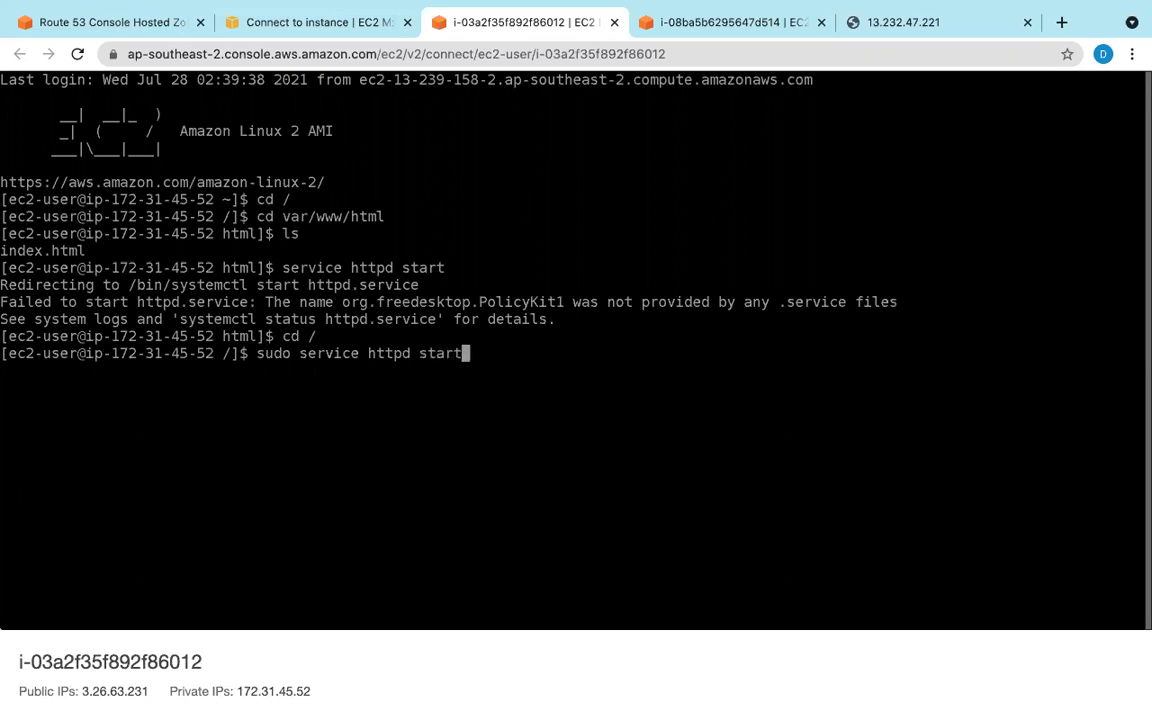
{"action": "key", "text": "Return"}
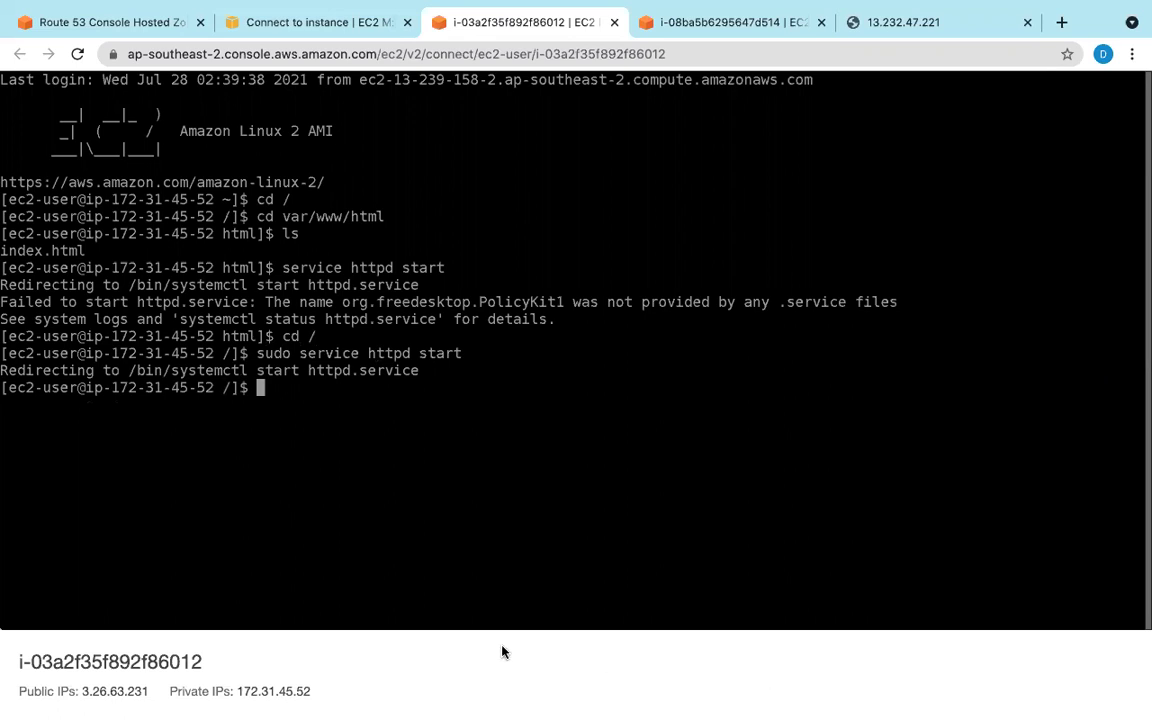
{"action": "left_click", "coordinate": [296, 16]}
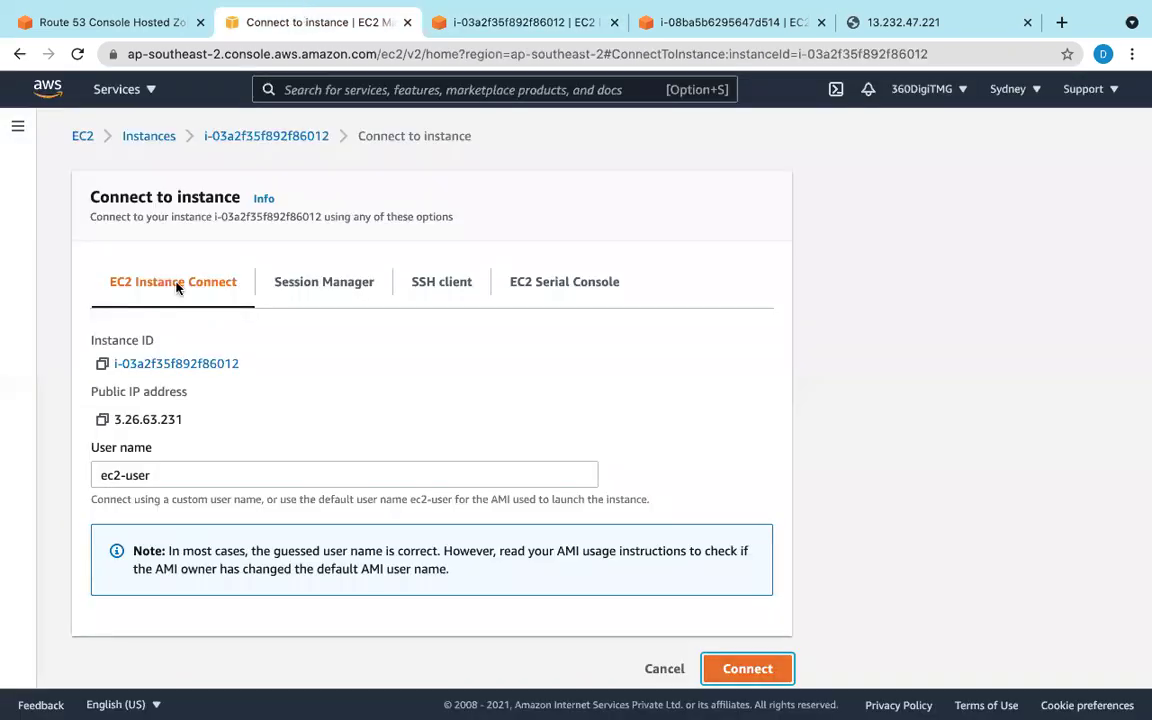
{"action": "left_click", "coordinate": [102, 420]}
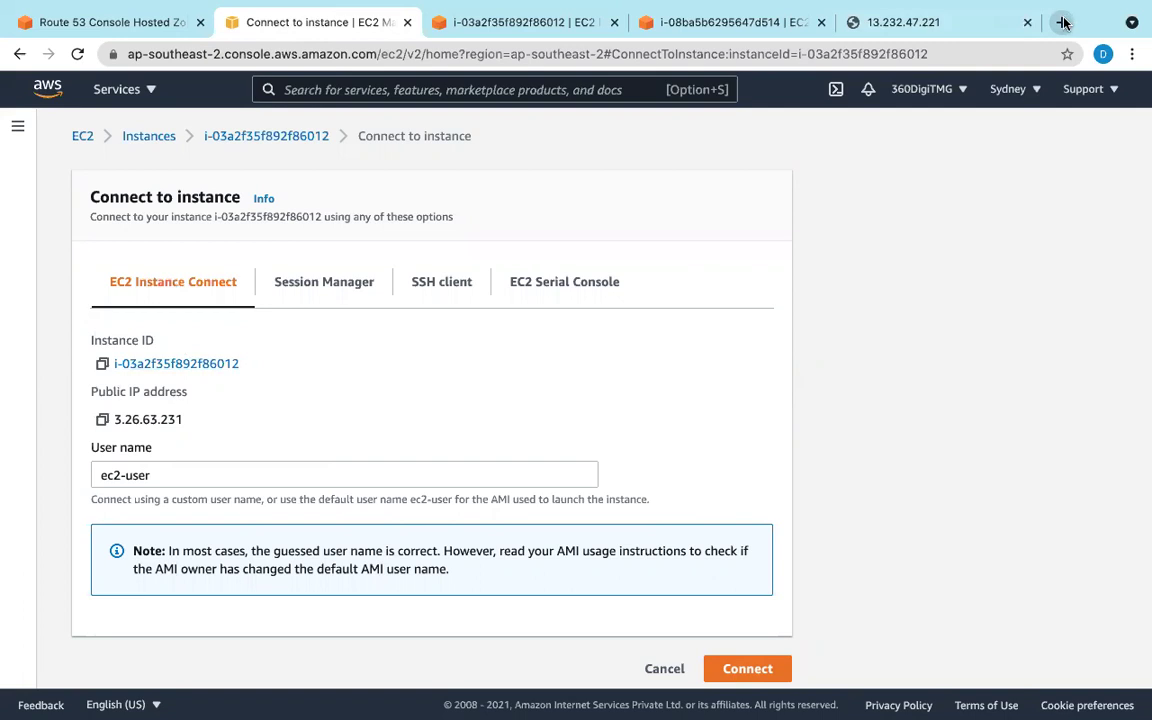
Step: Load 3.26.63.231 in a new Chrome tab, confirming 'This webpage is coming from sydney server'
{"action": "key", "text": "super+t"}
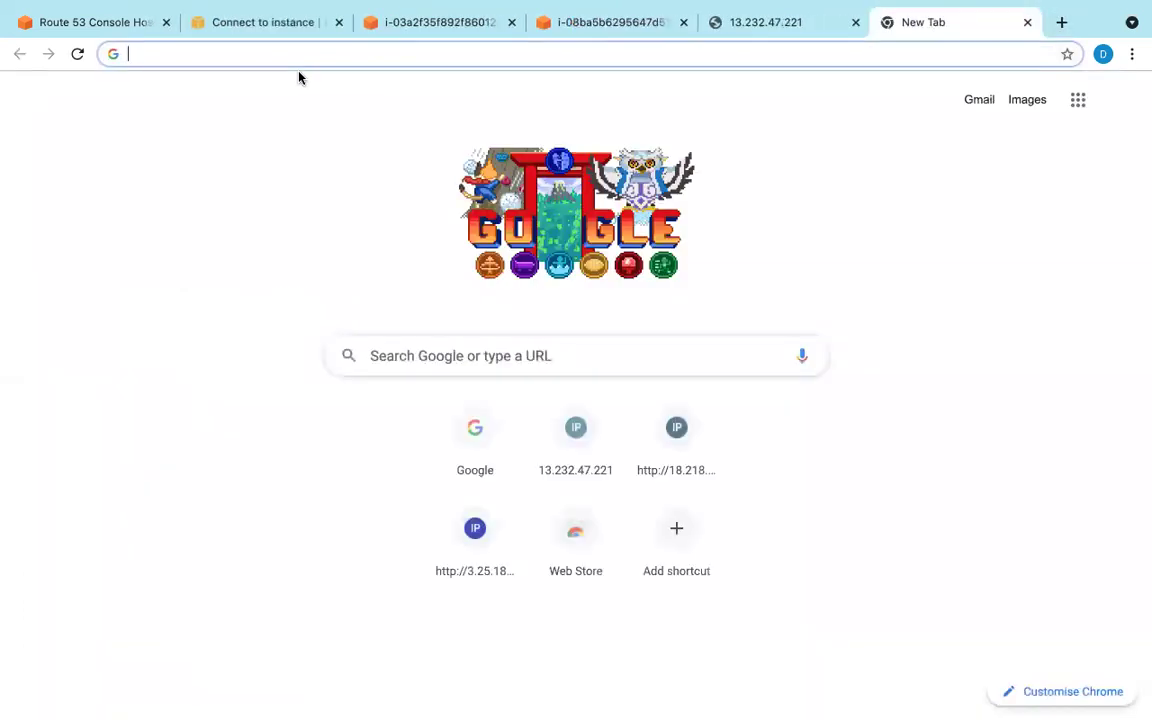
{"action": "key", "text": "super+v"}
{"action": "key", "text": "Return"}
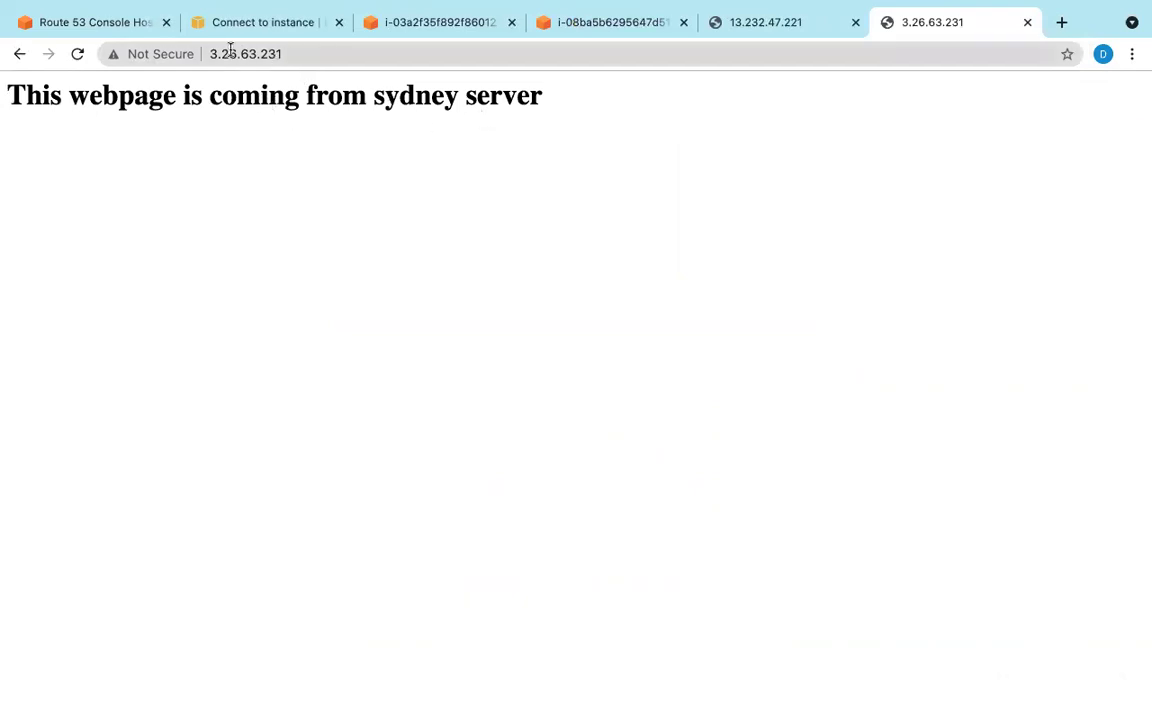
{"action": "left_click", "coordinate": [113, 24]}
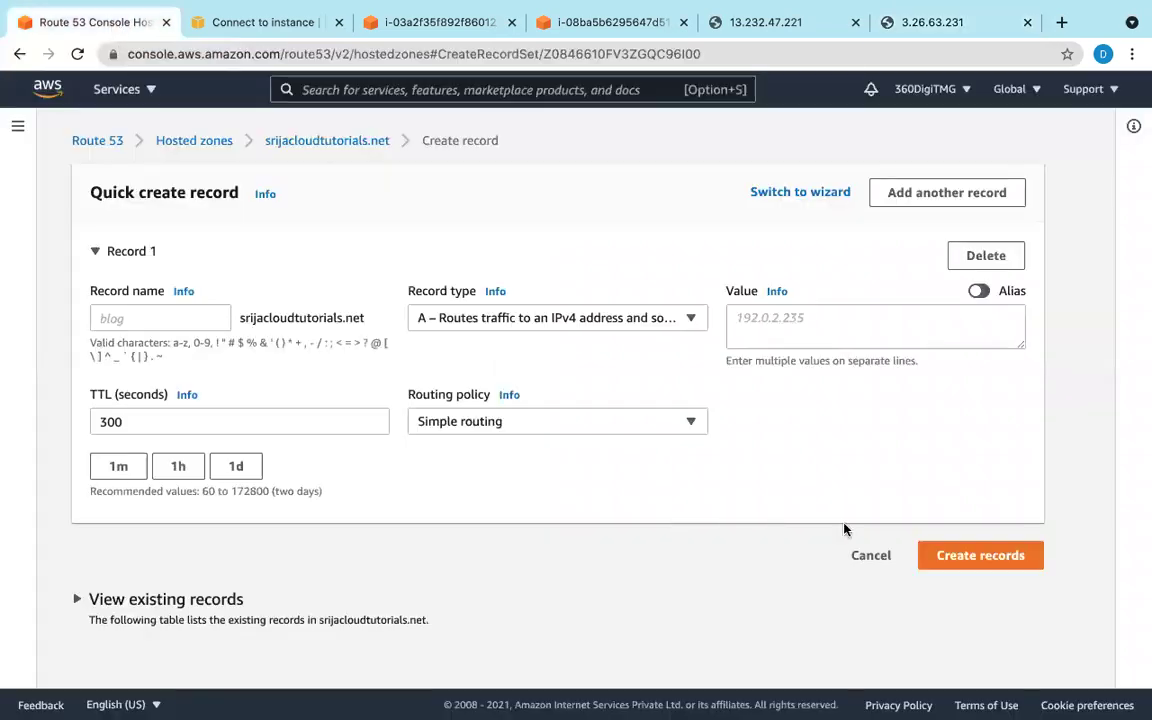
Step: Enter record name www, choose Geolocation routing, and paste 3.26.63.231 as the value
{"action": "left_click", "coordinate": [99, 317]}
{"action": "type", "text": "www"}
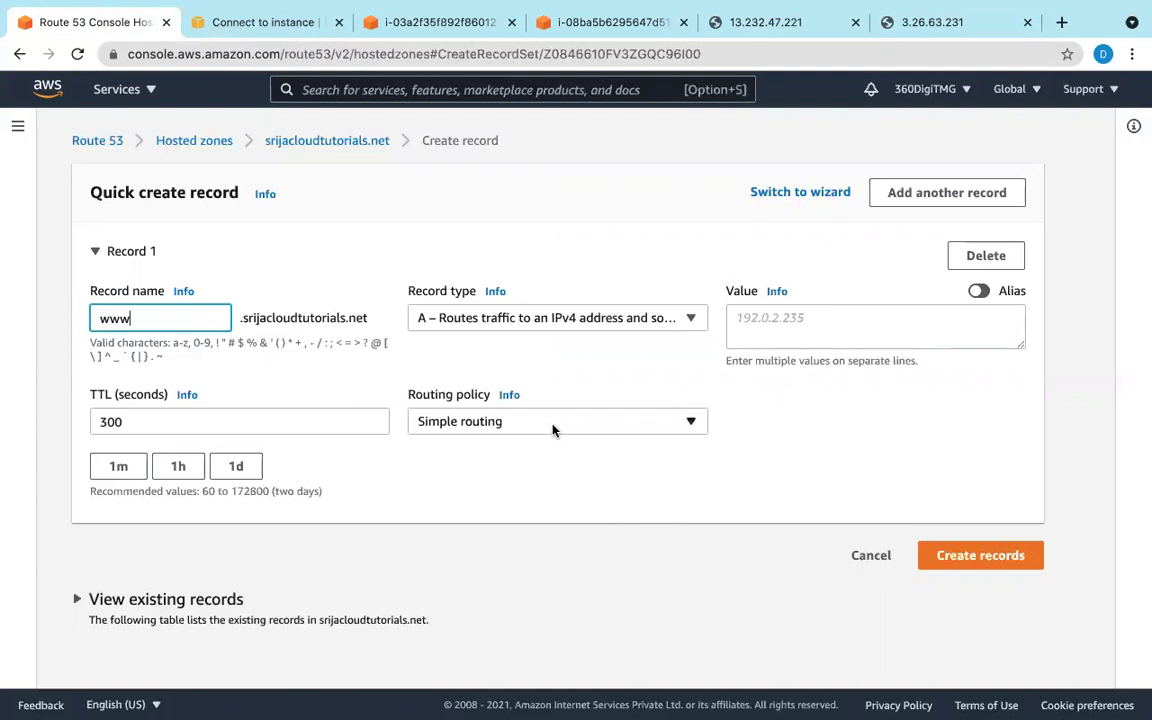
{"action": "left_click", "coordinate": [553, 425]}
{"action": "left_click", "coordinate": [524, 526]}
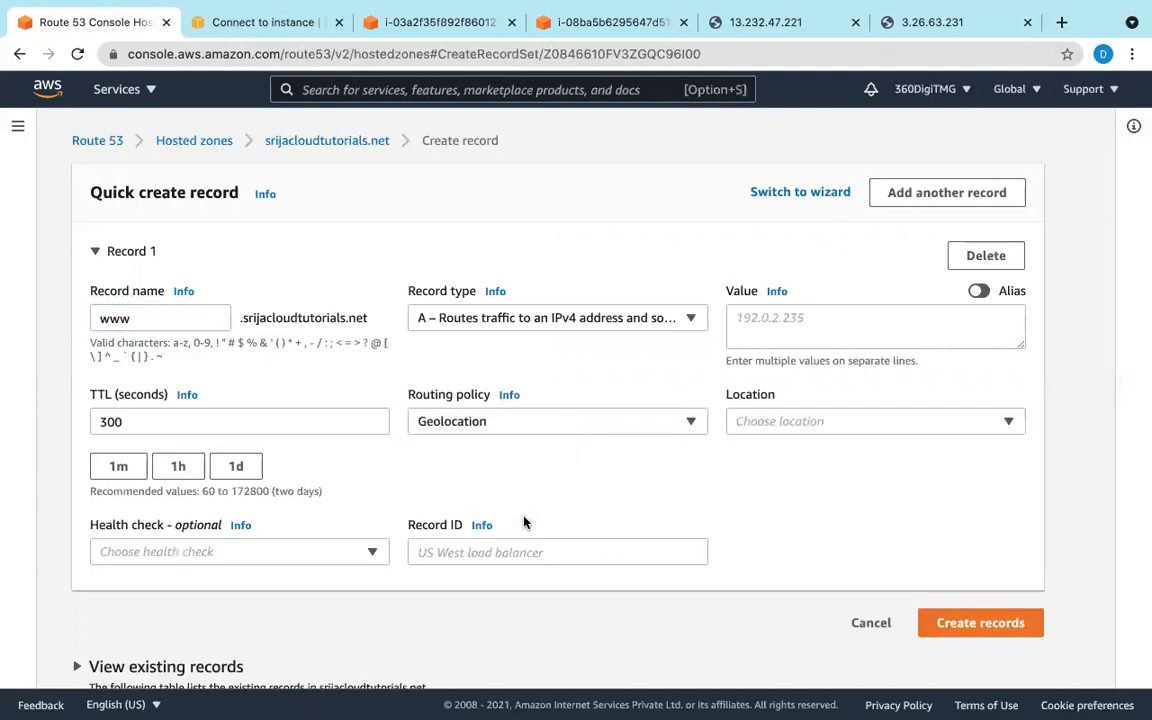
{"action": "left_click", "coordinate": [790, 317]}
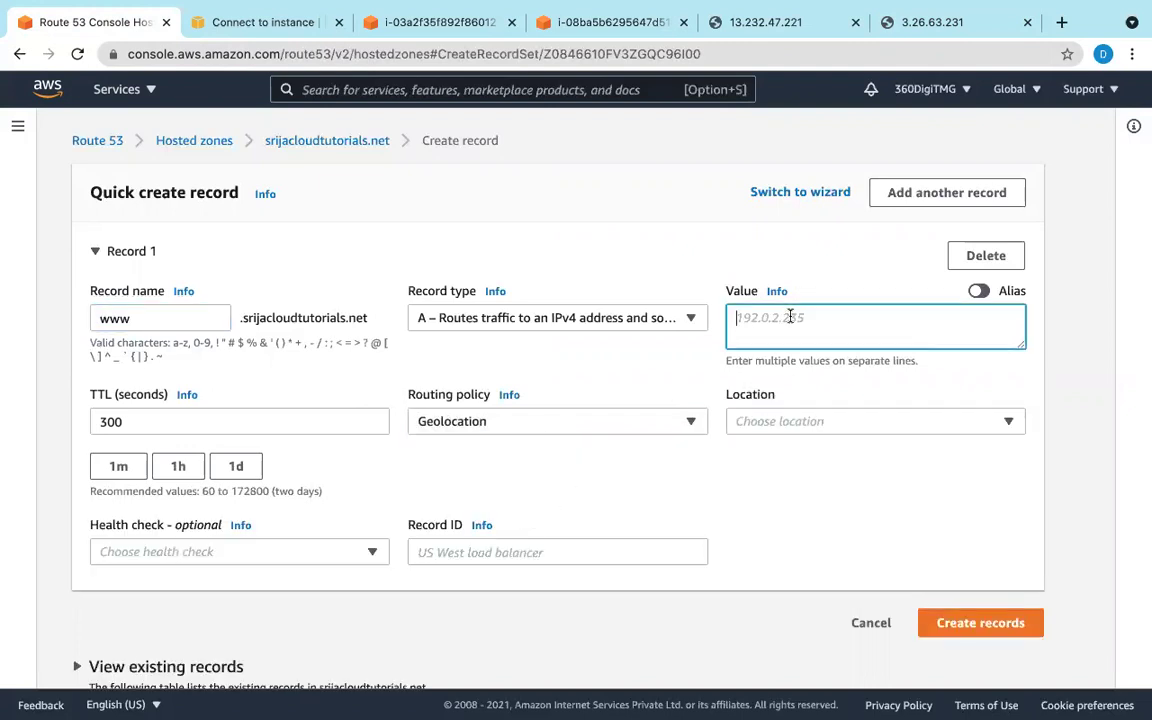
{"action": "right_click", "coordinate": [800, 322]}
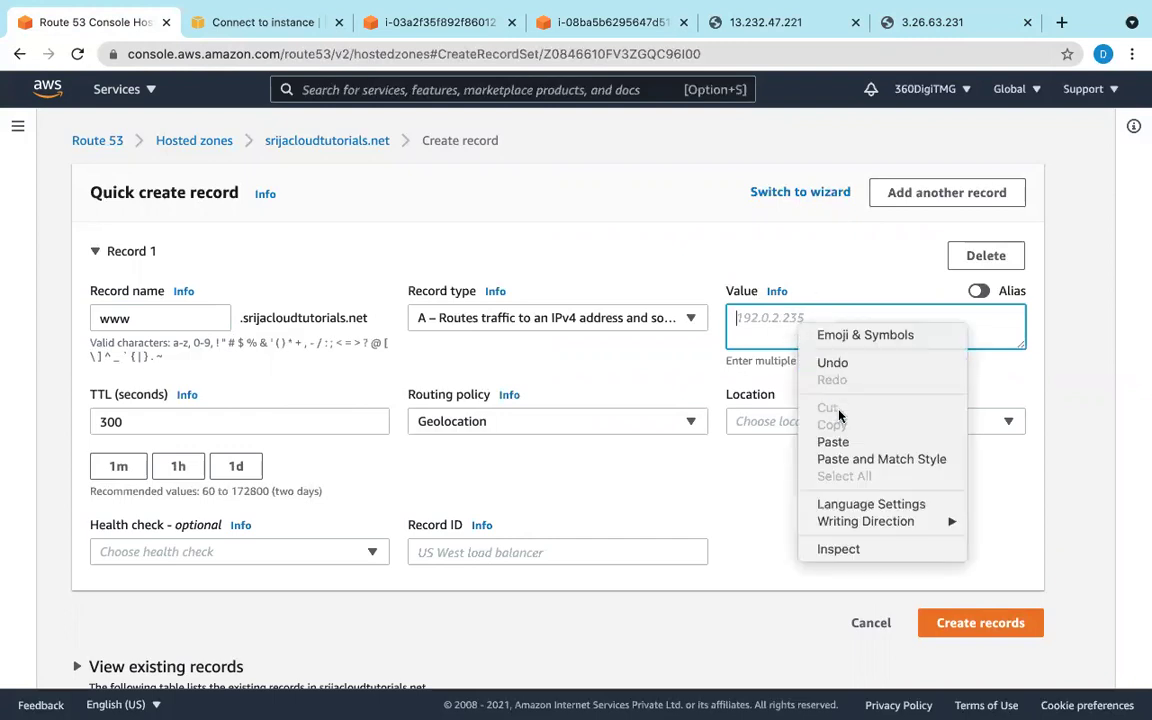
{"action": "left_click", "coordinate": [840, 441]}
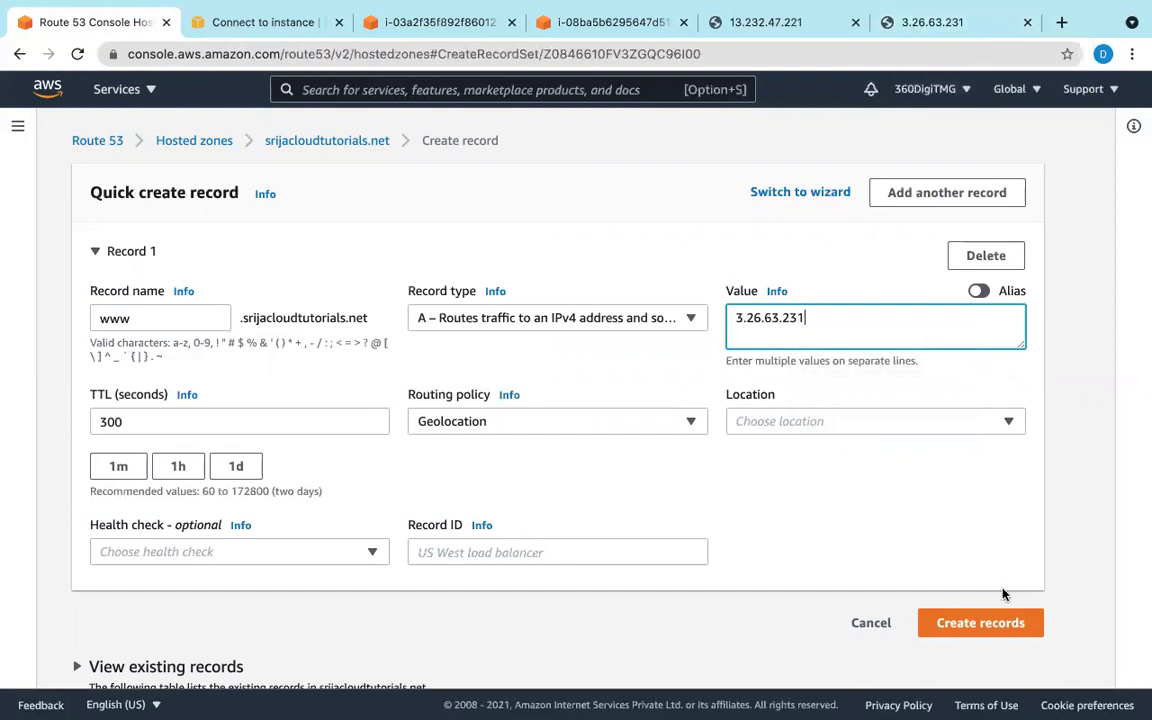
Step: Set location to Australia and record ID 1, then create the record
{"action": "left_click", "coordinate": [918, 425]}
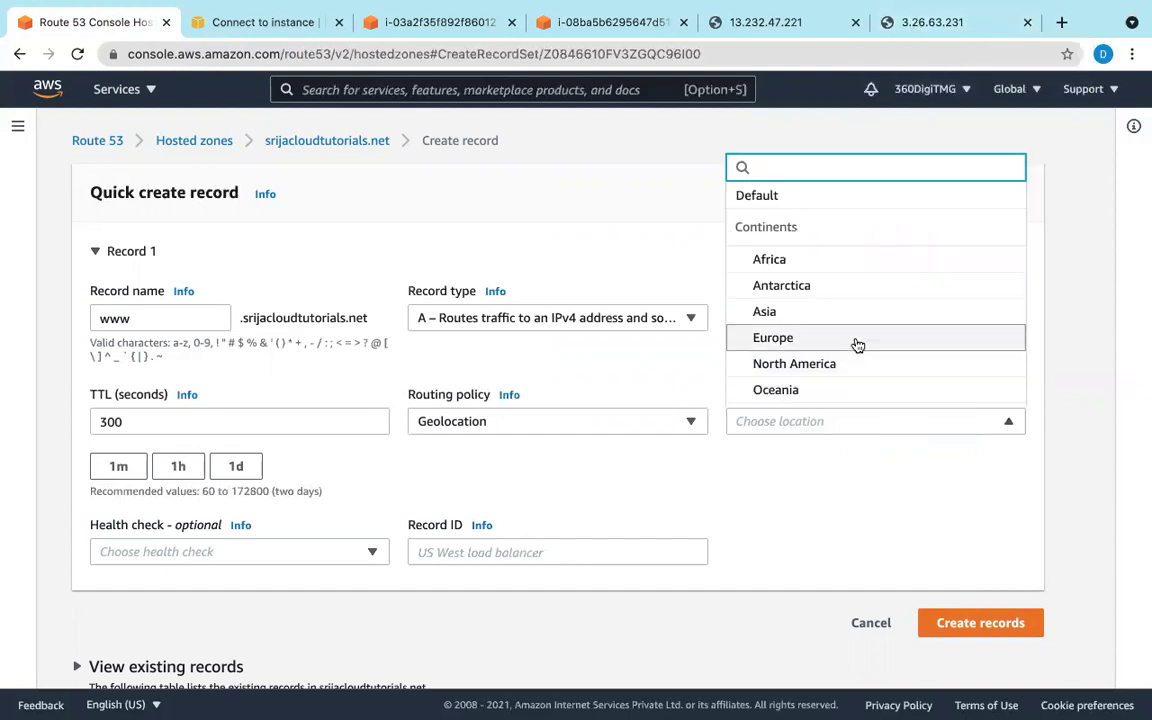
{"action": "scroll", "coordinate": [857, 344], "scroll_direction": "down", "scroll_amount": 2}
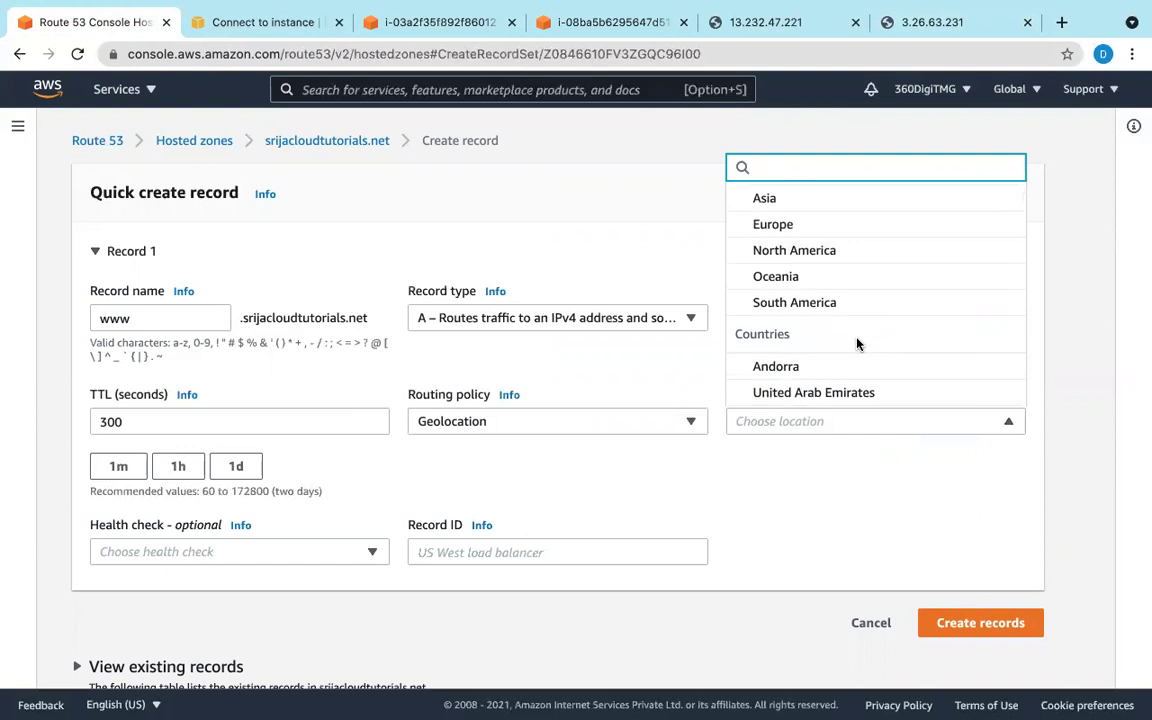
{"action": "scroll", "coordinate": [857, 344], "scroll_direction": "down", "scroll_amount": 5}
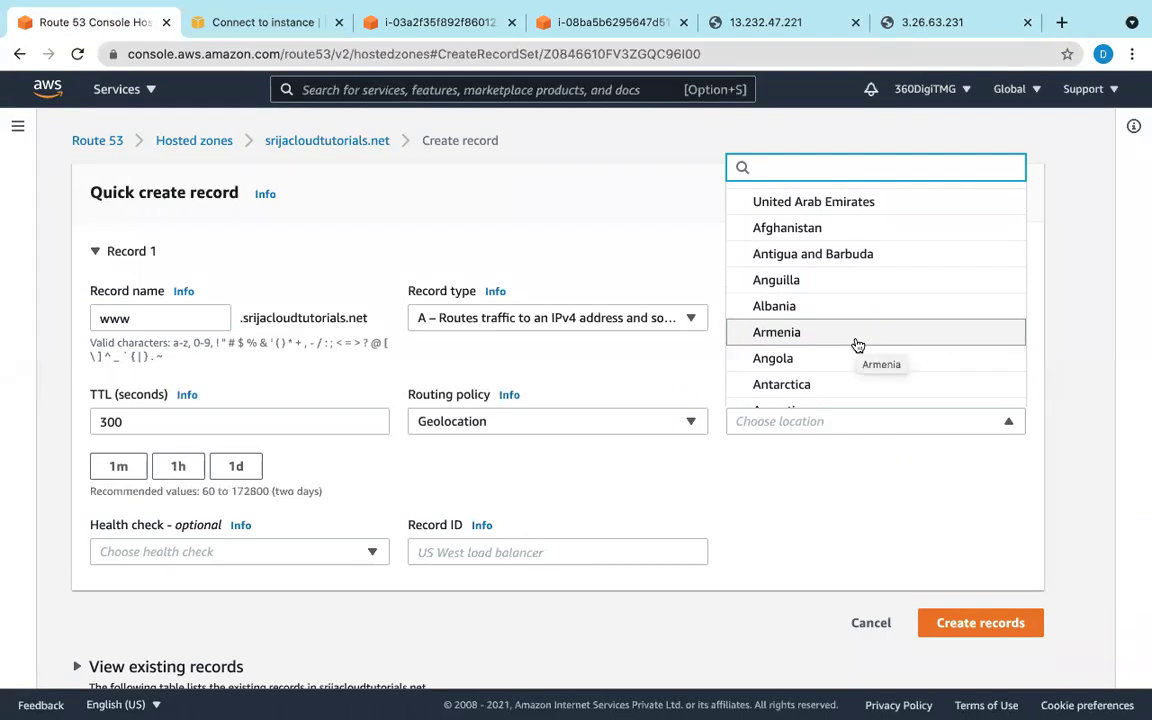
{"action": "scroll", "coordinate": [857, 344], "scroll_direction": "down", "scroll_amount": 1}
{"action": "scroll", "coordinate": [857, 344], "scroll_direction": "up", "scroll_amount": 2}
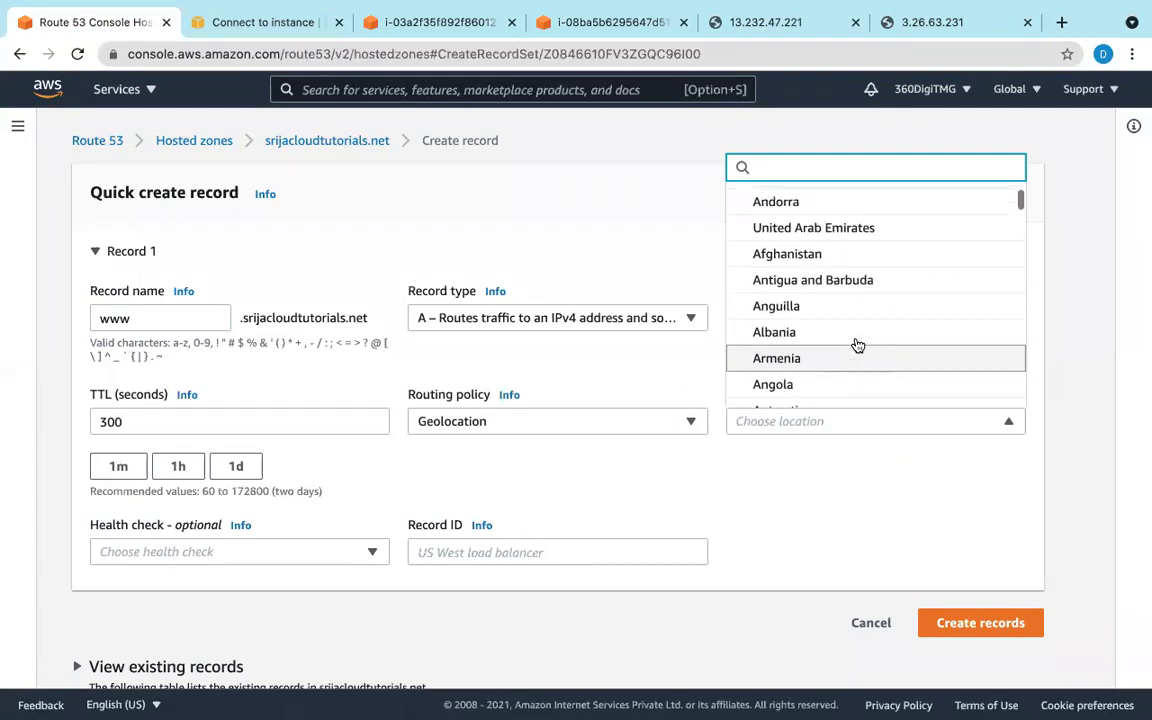
{"action": "scroll", "coordinate": [857, 344], "scroll_direction": "up", "scroll_amount": 2}
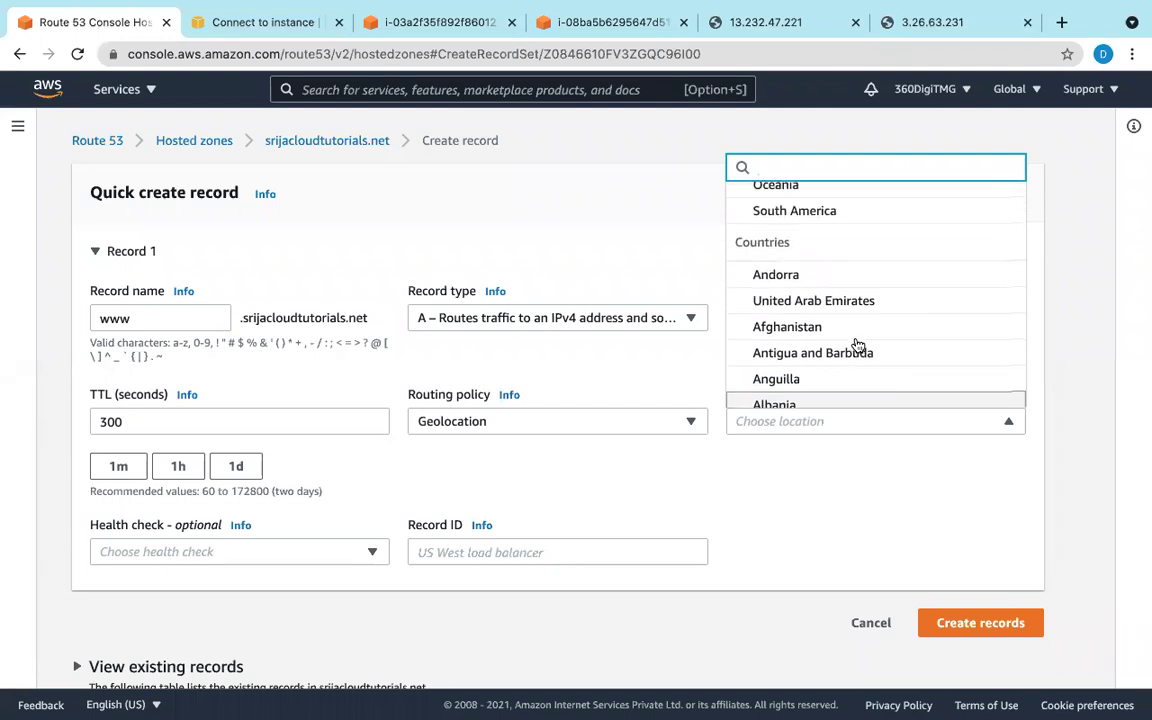
{"action": "scroll", "coordinate": [857, 344], "scroll_direction": "down", "scroll_amount": 2}
{"action": "scroll", "coordinate": [857, 344], "scroll_direction": "down", "scroll_amount": 3}
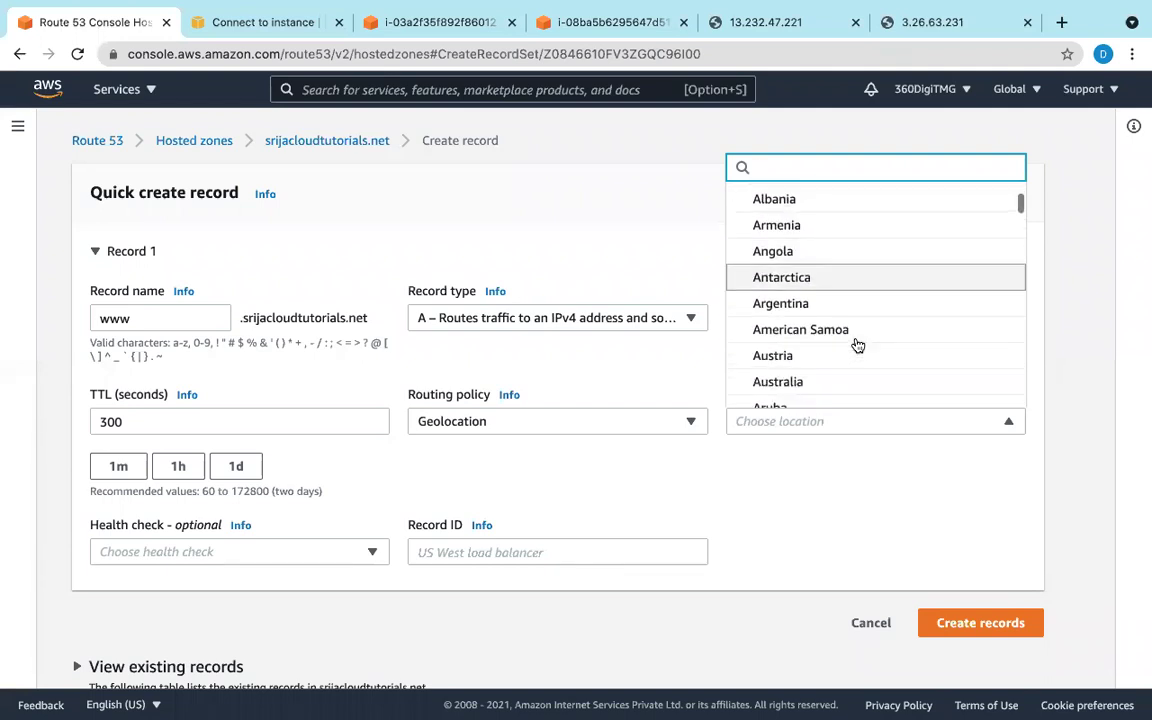
{"action": "scroll", "coordinate": [857, 344], "scroll_direction": "down", "scroll_amount": 2}
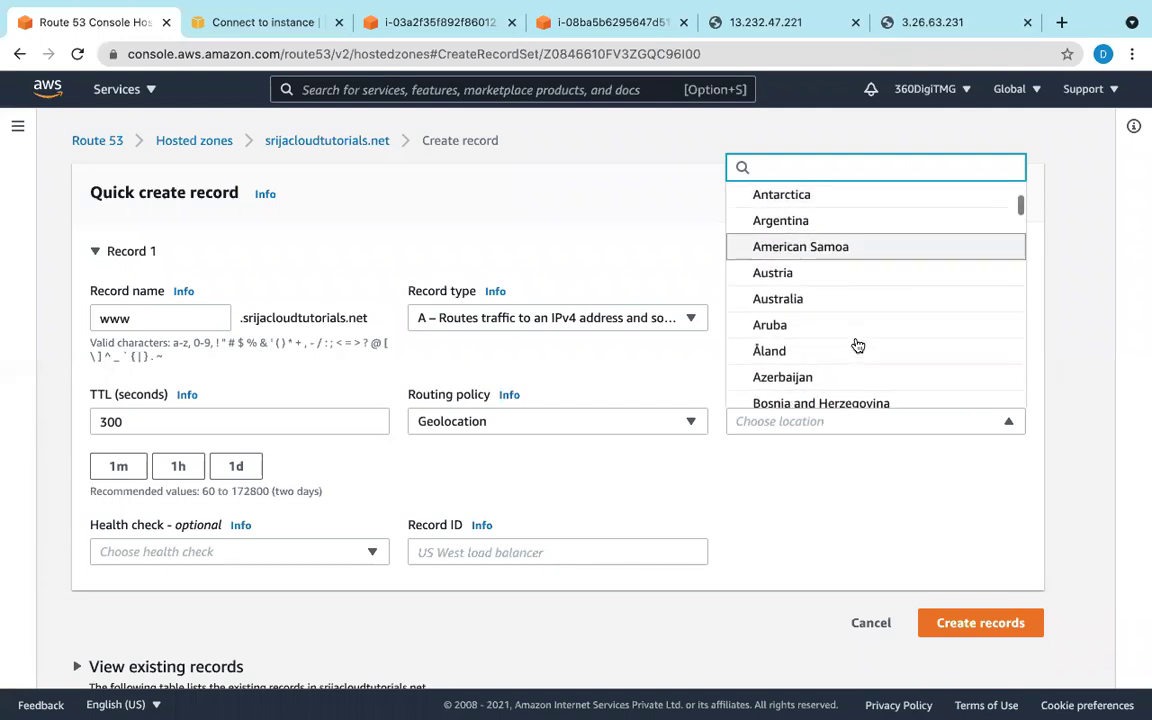
{"action": "left_click", "coordinate": [799, 292]}
{"action": "left_click", "coordinate": [435, 552]}
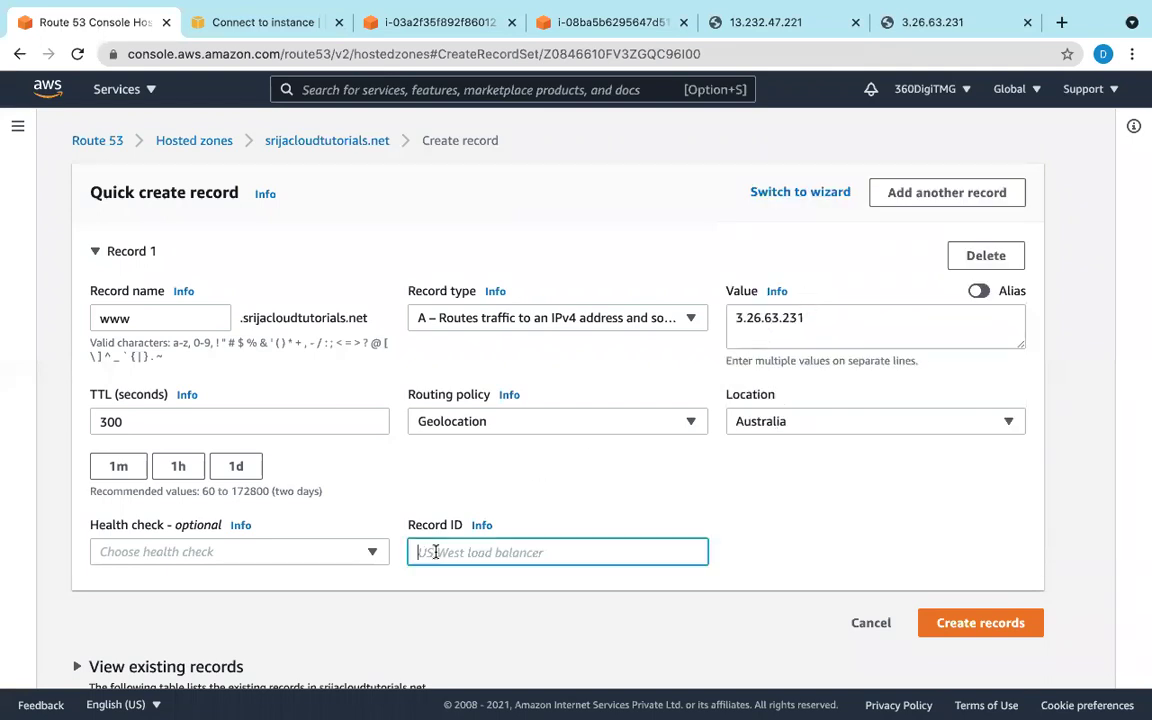
{"action": "type", "text": "1"}
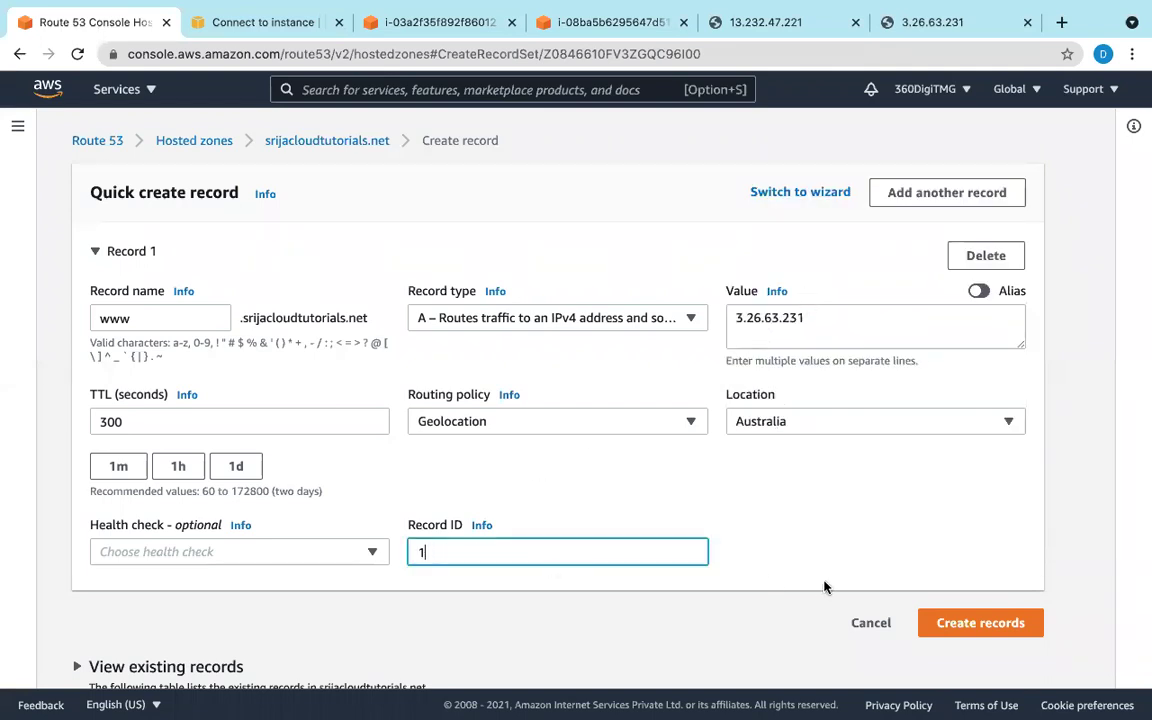
{"action": "left_click", "coordinate": [956, 622]}
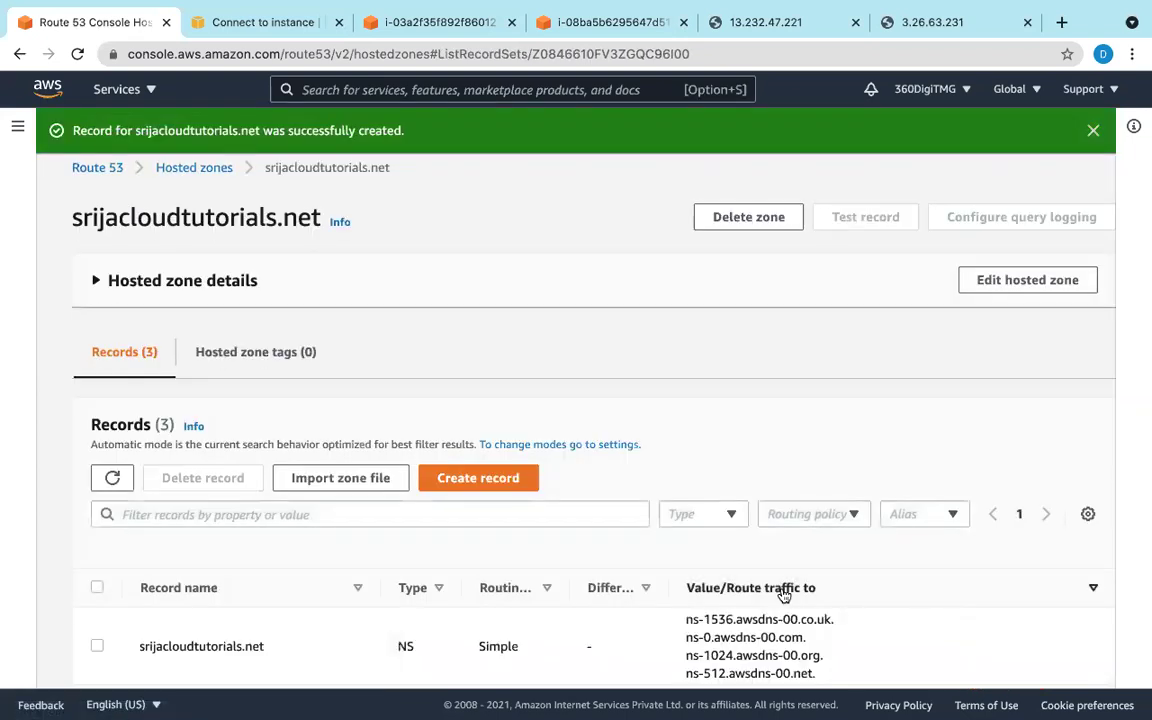
{"action": "scroll", "coordinate": [856, 589], "scroll_direction": "down", "scroll_amount": 2}
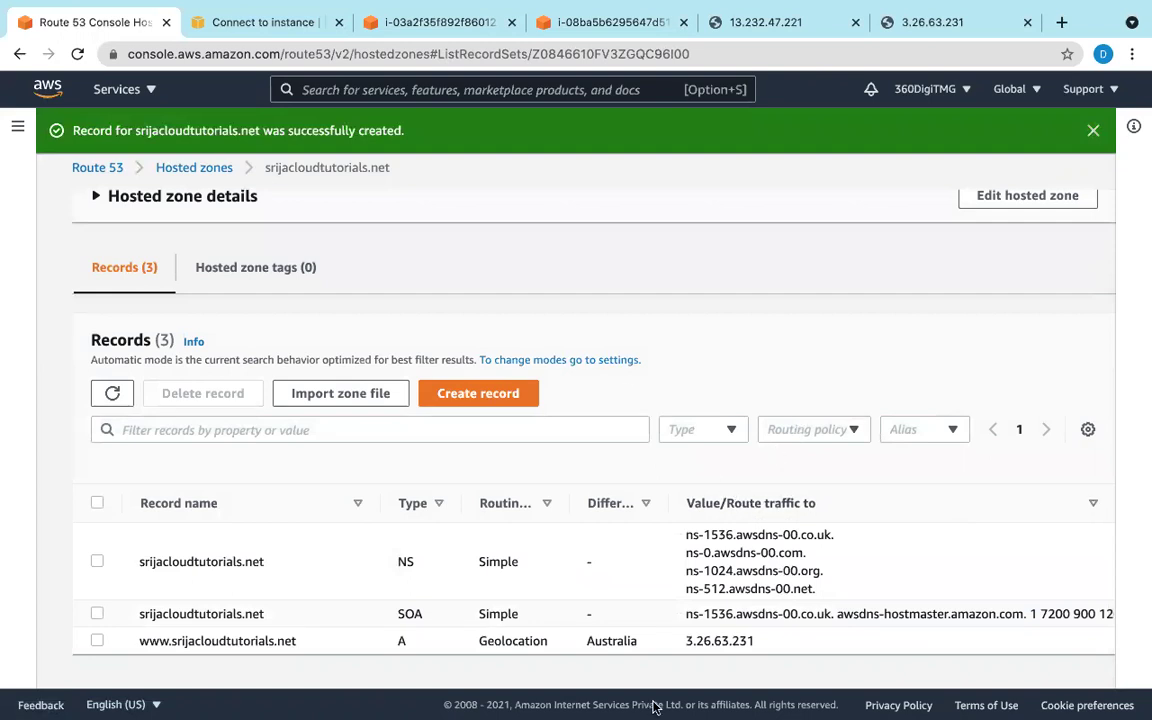
{"action": "left_click", "coordinate": [740, 702]}
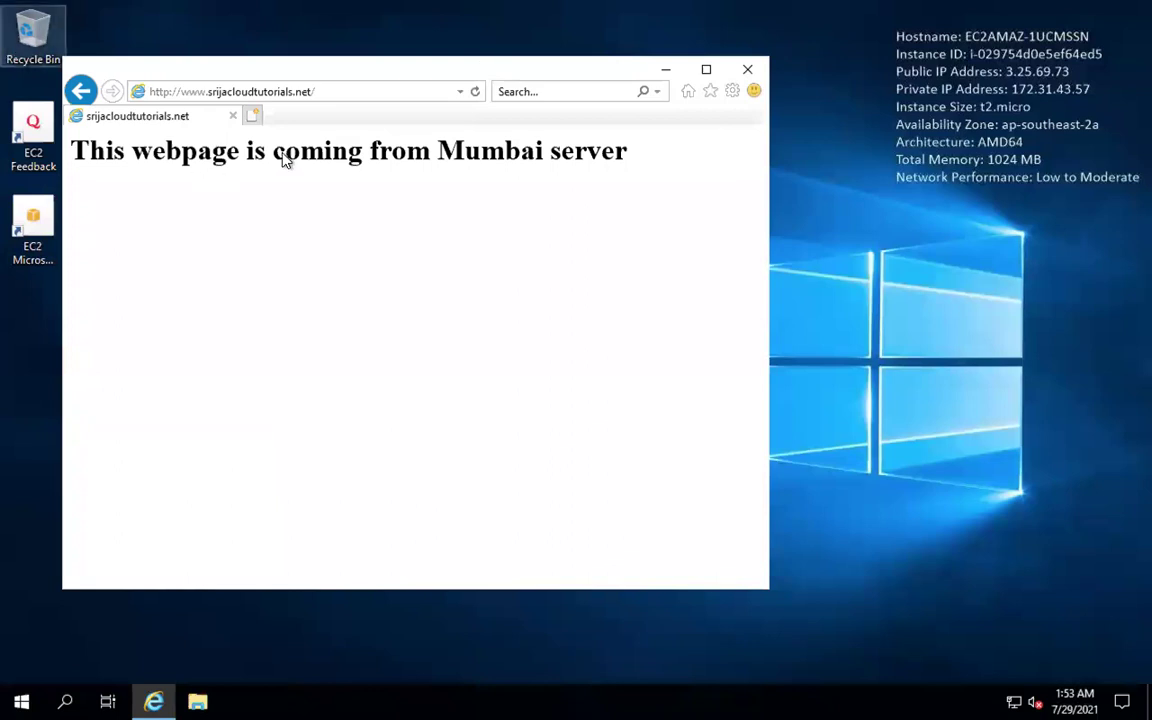
{"action": "left_click", "coordinate": [476, 92]}
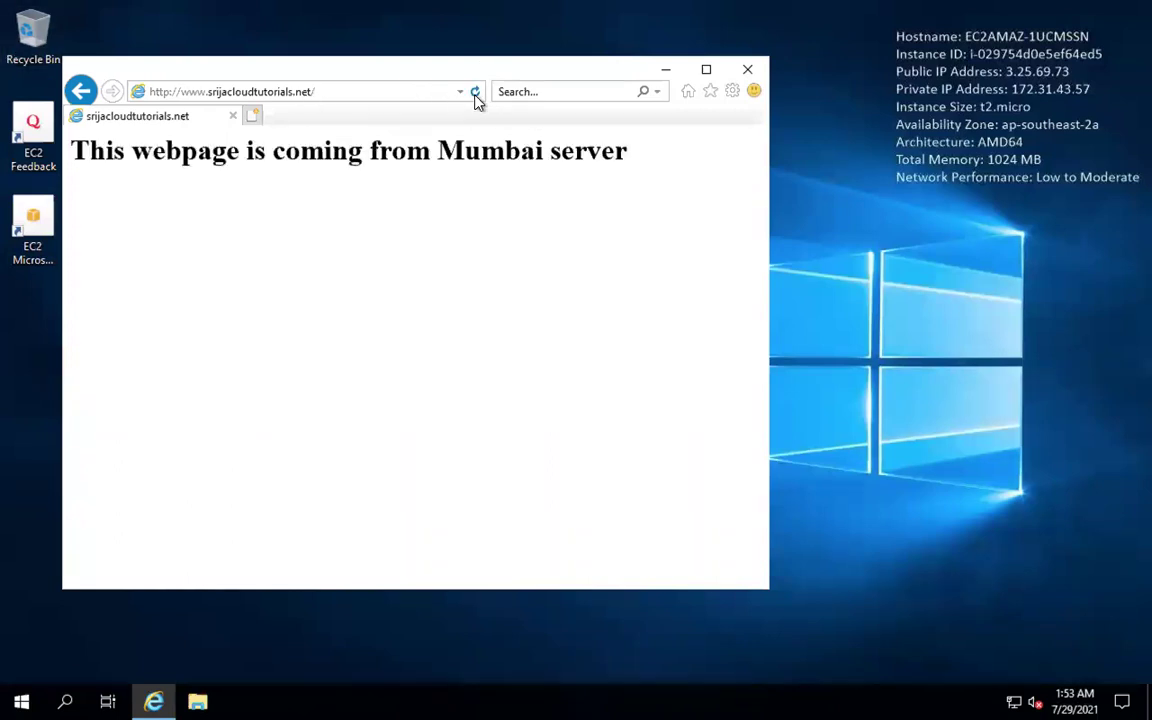
{"action": "left_click", "coordinate": [476, 92]}
Step: Open an InPrivate Browsing window from Safety and dismiss the enhanced security warning
{"action": "left_click", "coordinate": [475, 92]}
{"action": "left_click", "coordinate": [734, 93]}
{"action": "left_click", "coordinate": [734, 93]}
{"action": "left_click", "coordinate": [734, 93]}
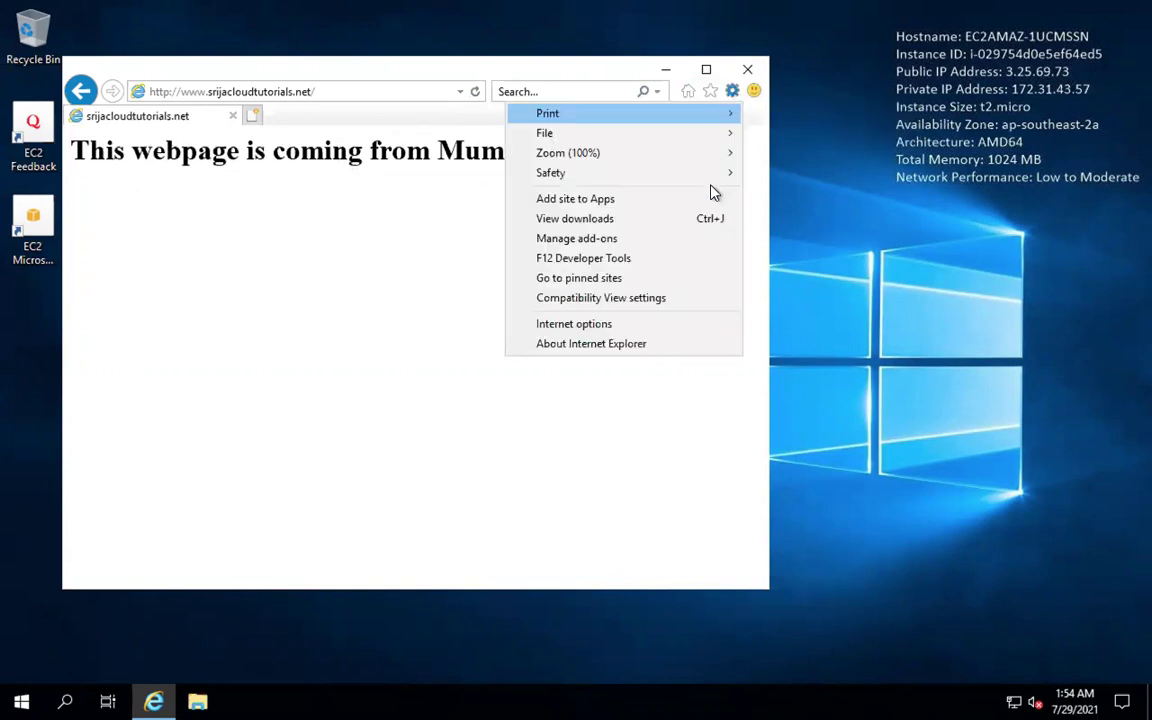
{"action": "mouse_move", "coordinate": [710, 180]}
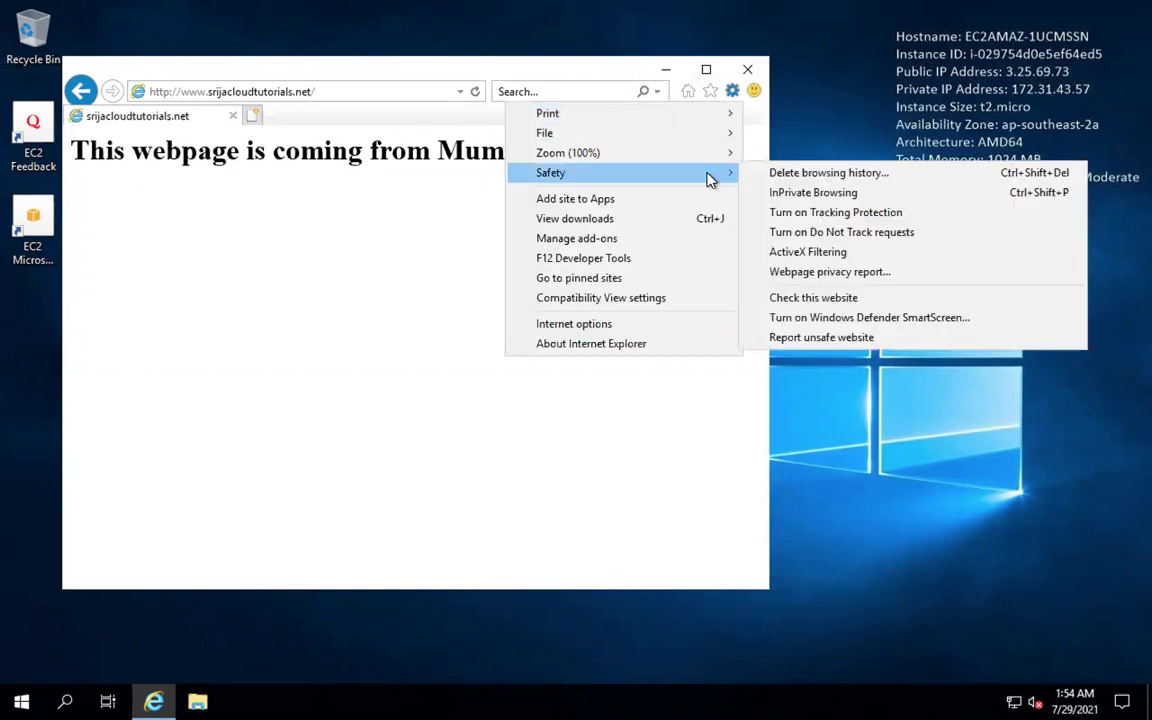
{"action": "left_click", "coordinate": [800, 200]}
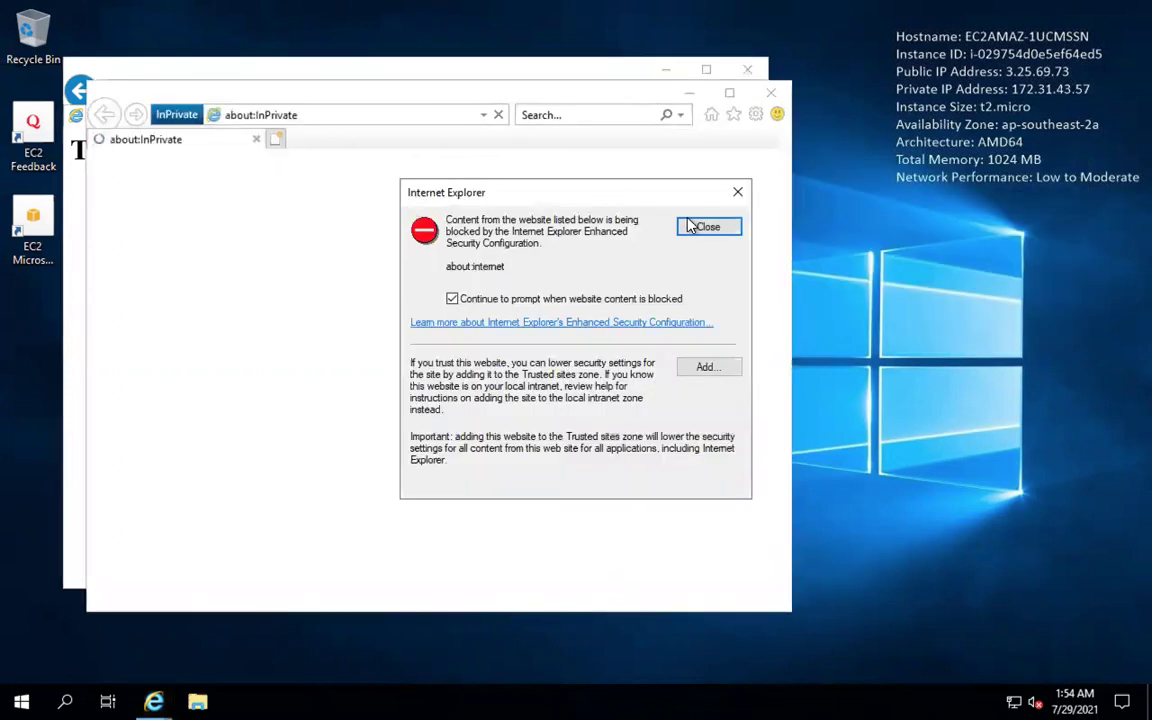
{"action": "left_click", "coordinate": [700, 227]}
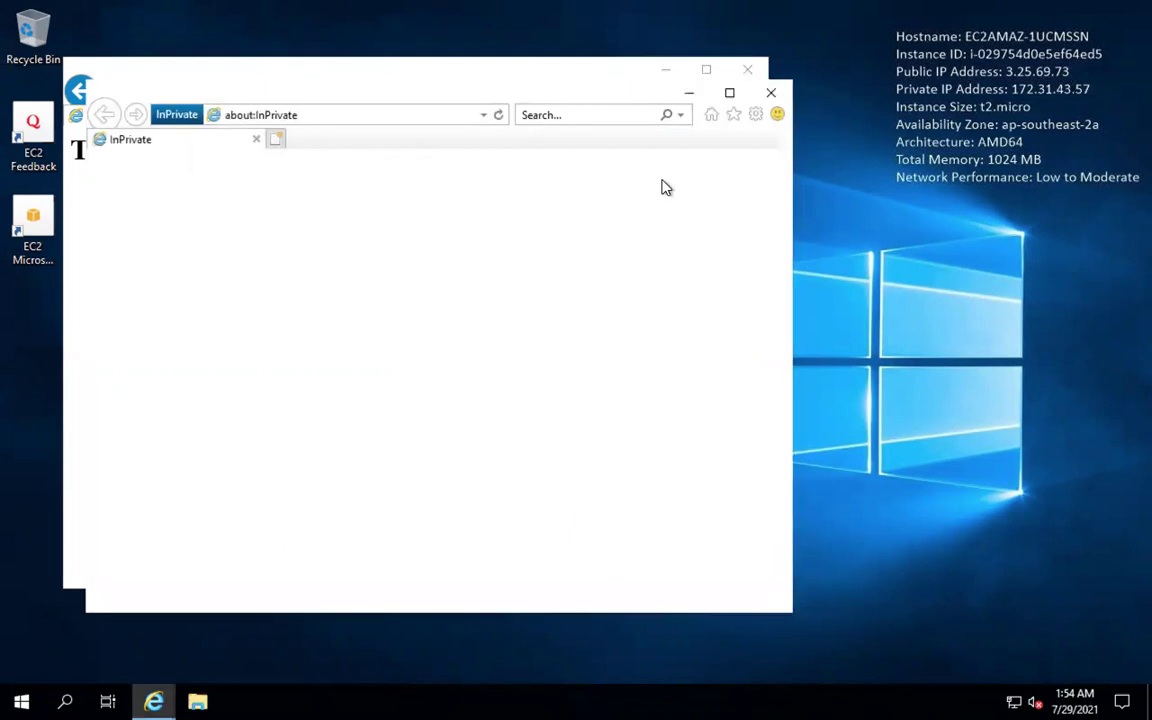
{"action": "key", "text": "alt+Tab"}
{"action": "left_click", "coordinate": [283, 93]}
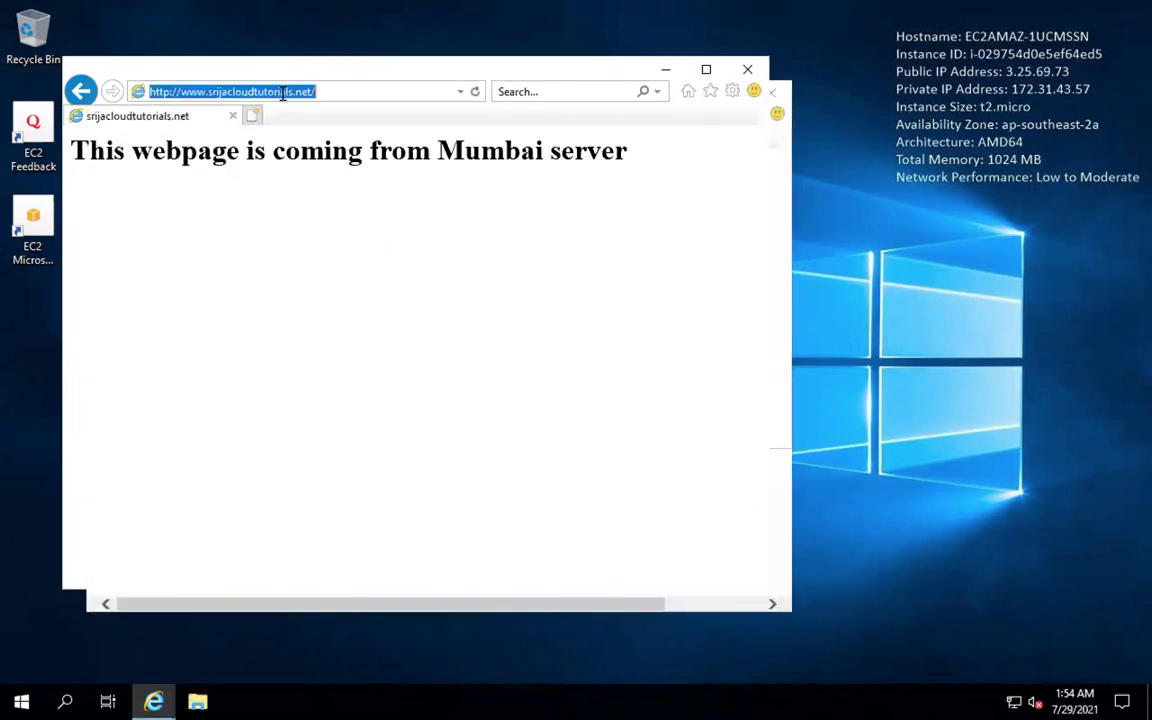
{"action": "left_click", "coordinate": [373, 430]}
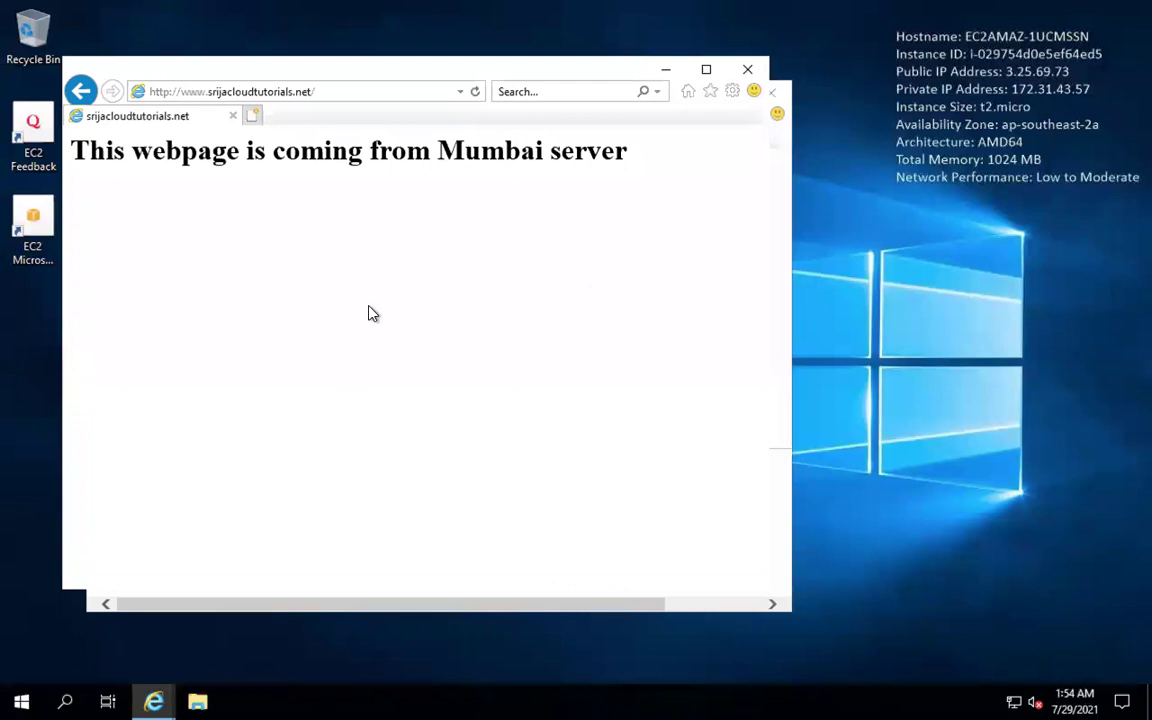
{"action": "left_click", "coordinate": [748, 69]}
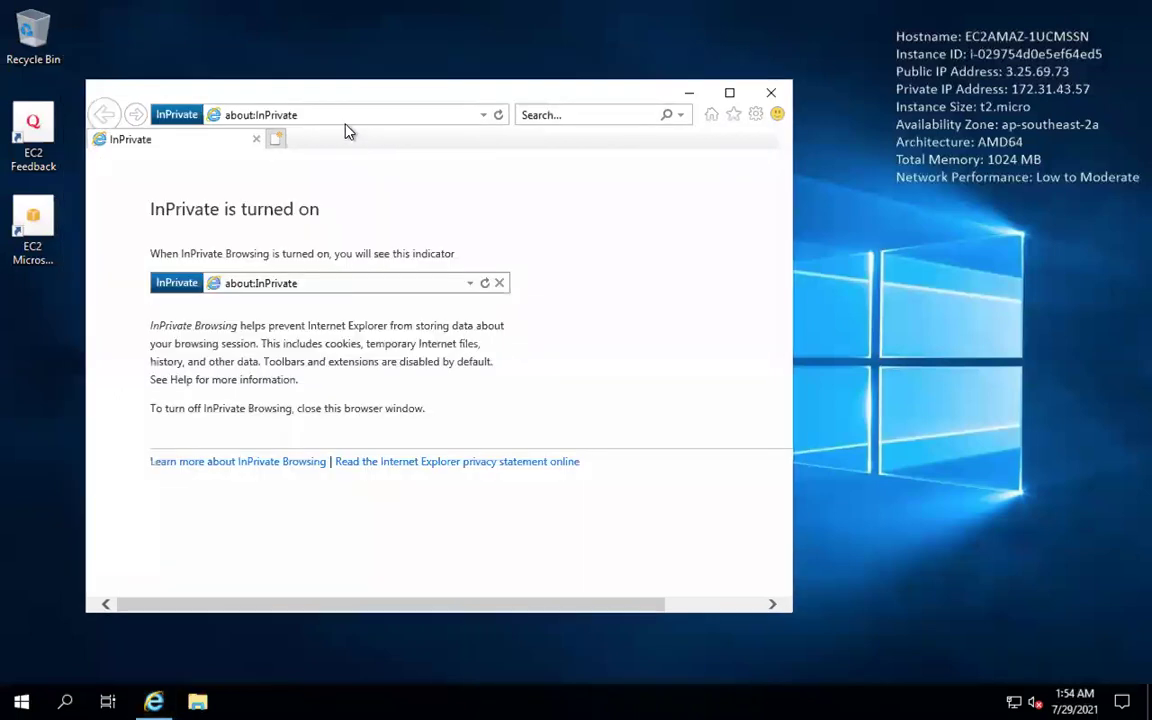
{"action": "left_click", "coordinate": [343, 115]}
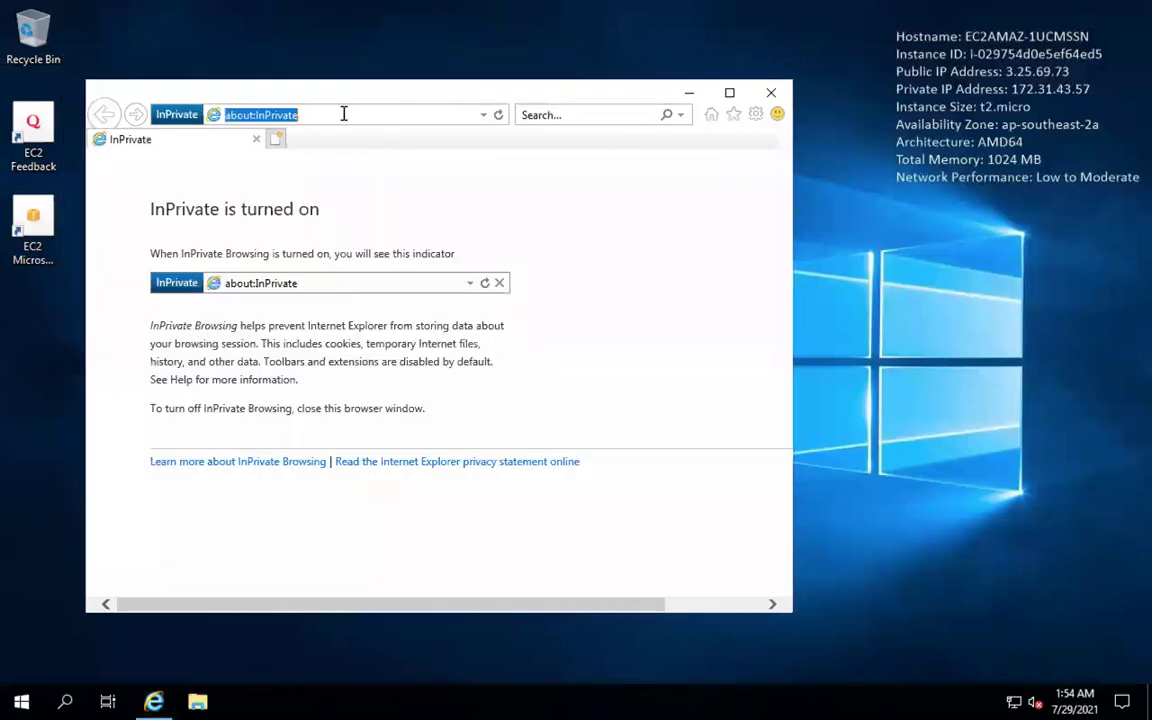
{"action": "key", "text": "BackSpace"}
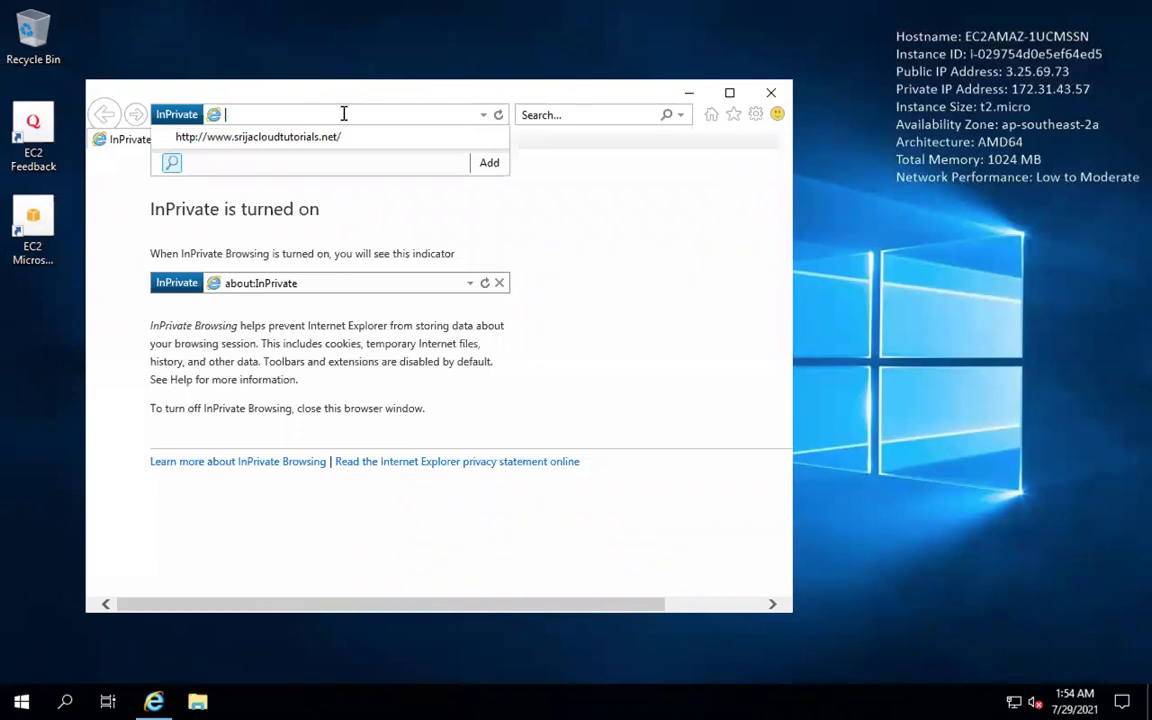
{"action": "type", "text": "3.26.63.231"}
{"action": "key", "text": "BackSpace"}
{"action": "key", "text": "BackSpace"}
{"action": "key", "text": "BackSpace"}
{"action": "key", "text": "BackSpace"}
{"action": "key", "text": "BackSpace"}
{"action": "key", "text": "BackSpace"}
{"action": "key", "text": "BackSpace"}
{"action": "key", "text": "BackSpace"}
{"action": "key", "text": "BackSpace"}
{"action": "key", "text": "BackSpace"}
{"action": "key", "text": "BackSpace"}
{"action": "left_click", "coordinate": [334, 140]}
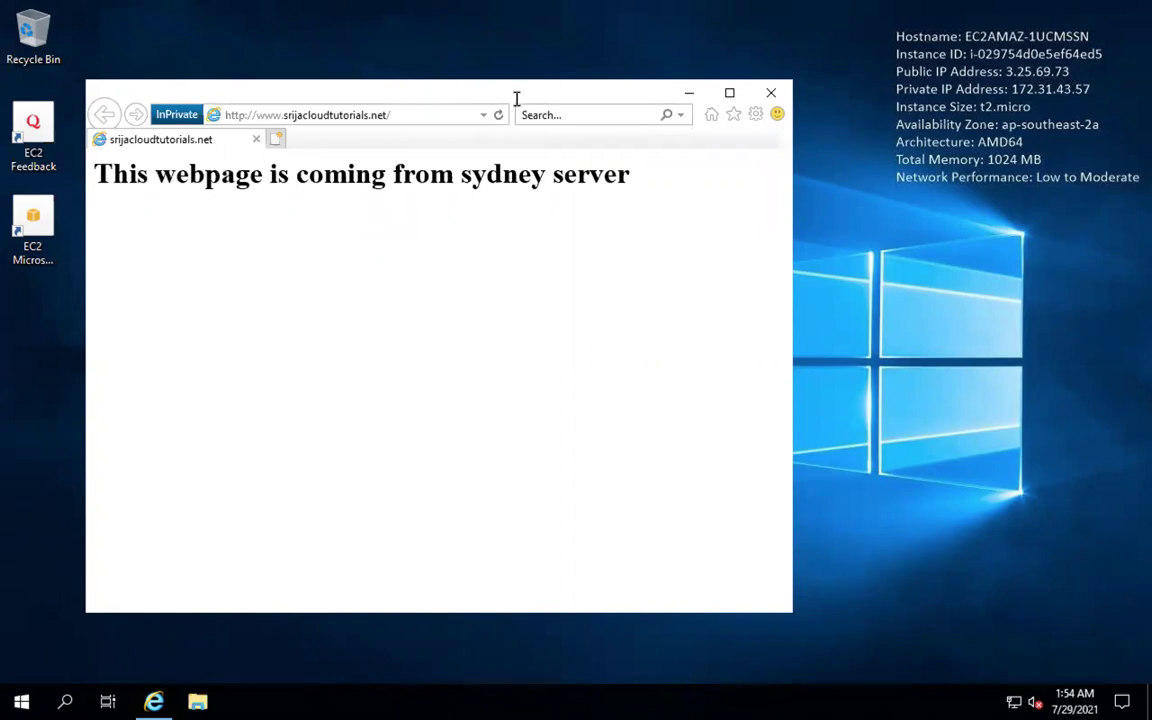
{"action": "mouse_move", "coordinate": [544, 9]}
{"action": "mouse_move", "coordinate": [647, 706]}
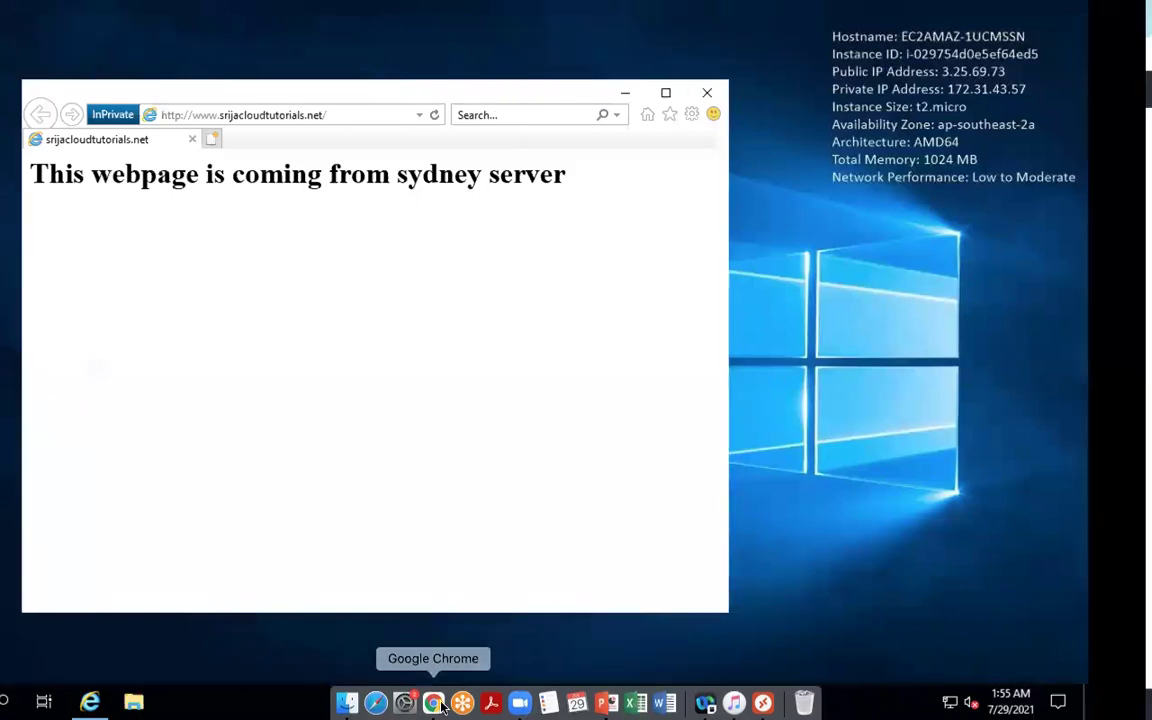
Step: Switch from Chrome to PowerPoint and list the recent presentations
{"action": "left_click", "coordinate": [433, 703]}
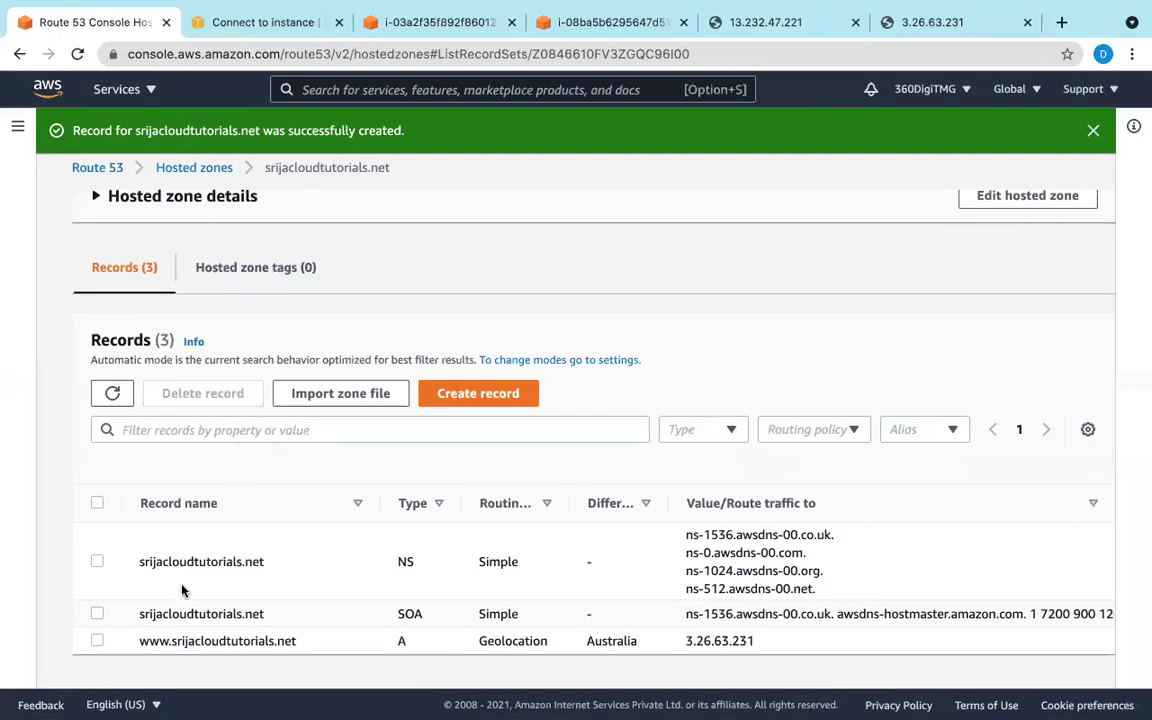
{"action": "mouse_move", "coordinate": [383, 705]}
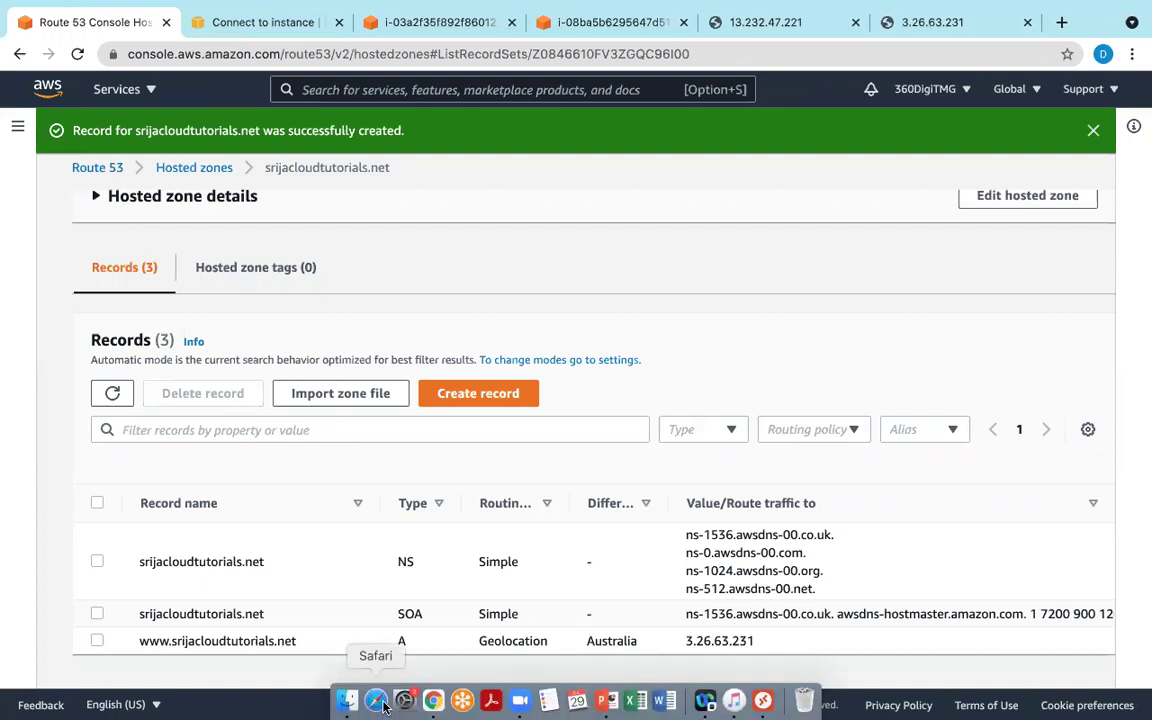
{"action": "left_click", "coordinate": [613, 703]}
{"action": "left_click", "coordinate": [45, 285]}
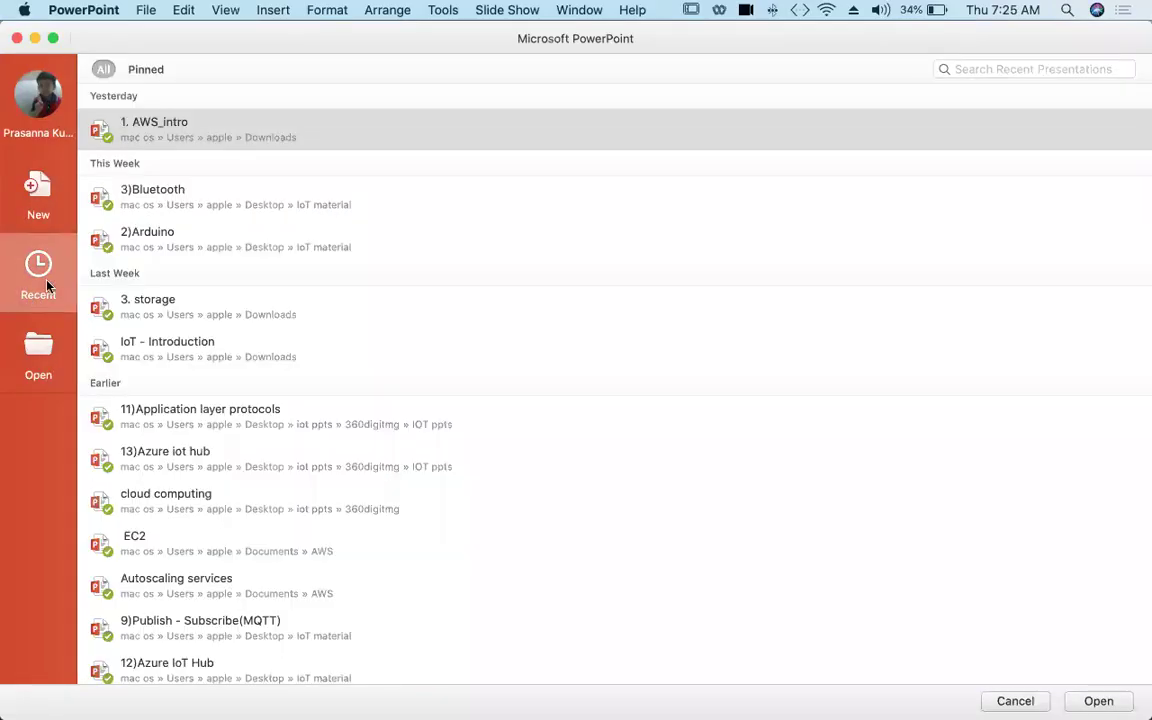
{"action": "scroll", "coordinate": [201, 203], "scroll_direction": "down", "scroll_amount": 1}
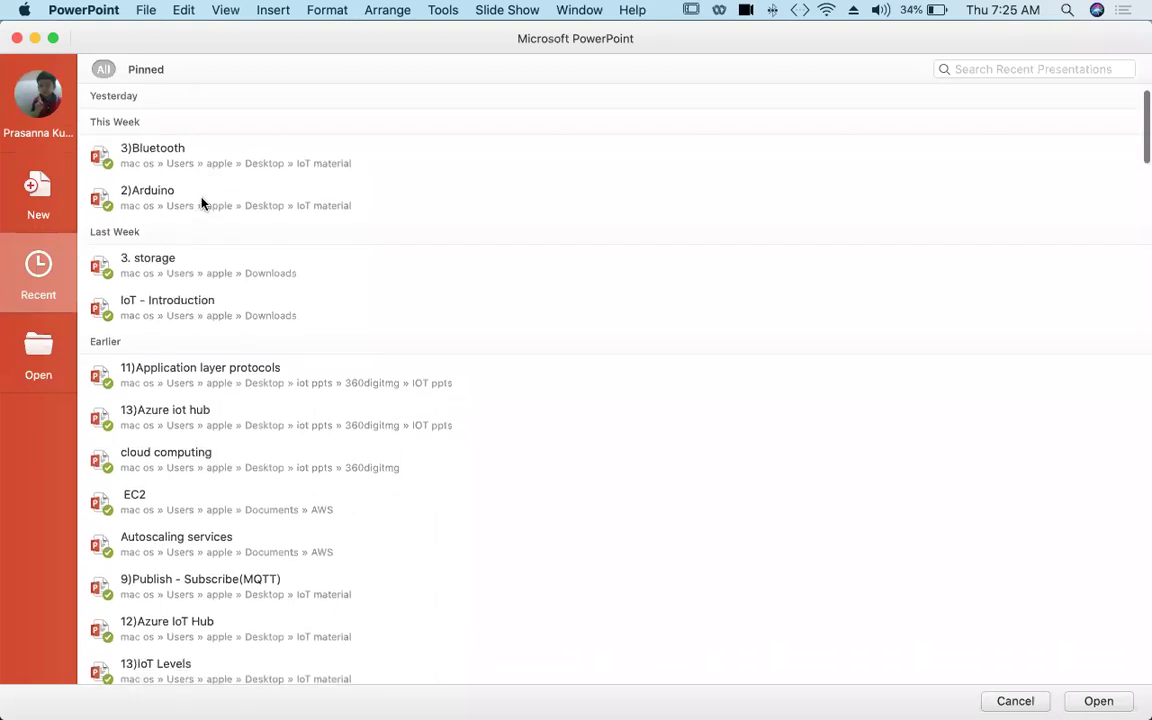
{"action": "scroll", "coordinate": [203, 200], "scroll_direction": "up", "scroll_amount": 2}
Step: Search recent presentations for 'rou' and open the Route 53 deck
{"action": "left_click", "coordinate": [985, 69]}
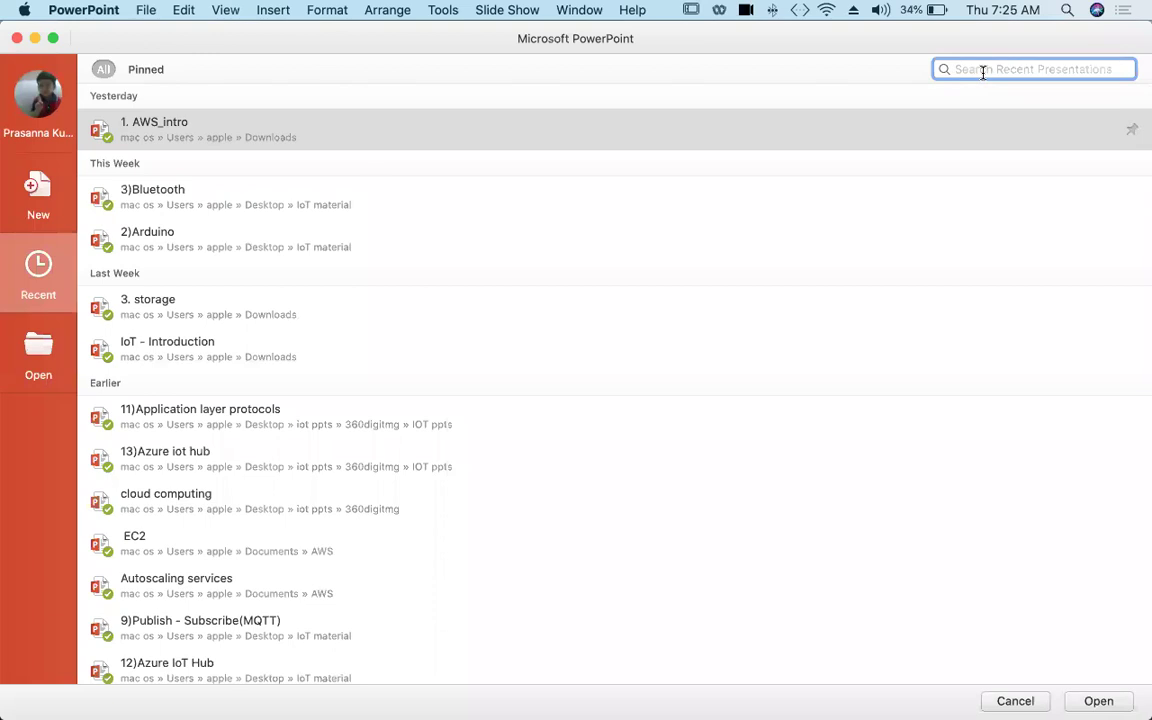
{"action": "type", "text": "rou"}
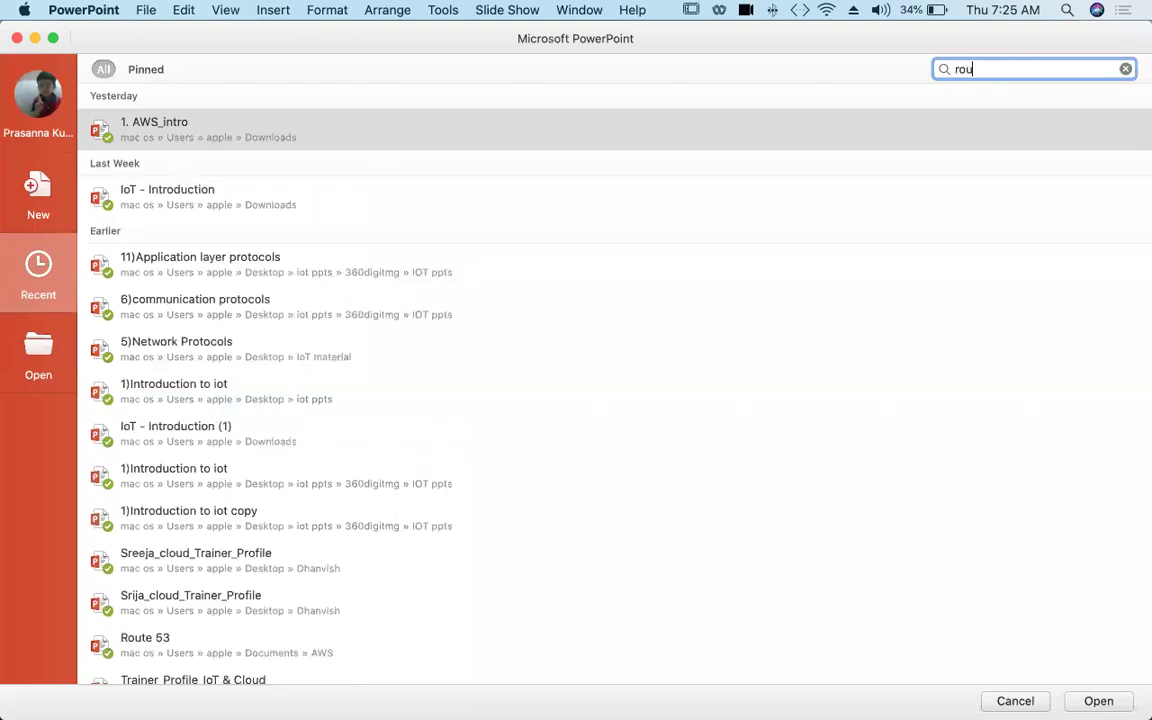
{"action": "double_click", "coordinate": [324, 144]}
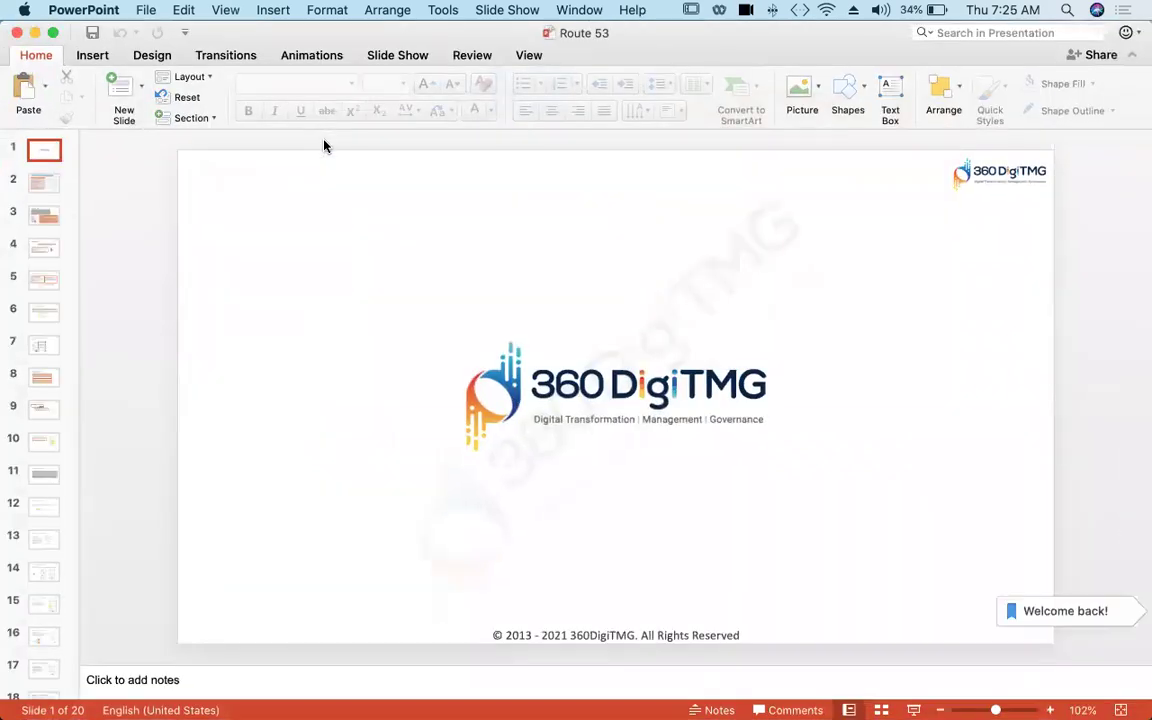
Step: Run the slide show from slide 13, '1- Simple Routing Policy'
{"action": "left_click", "coordinate": [33, 637]}
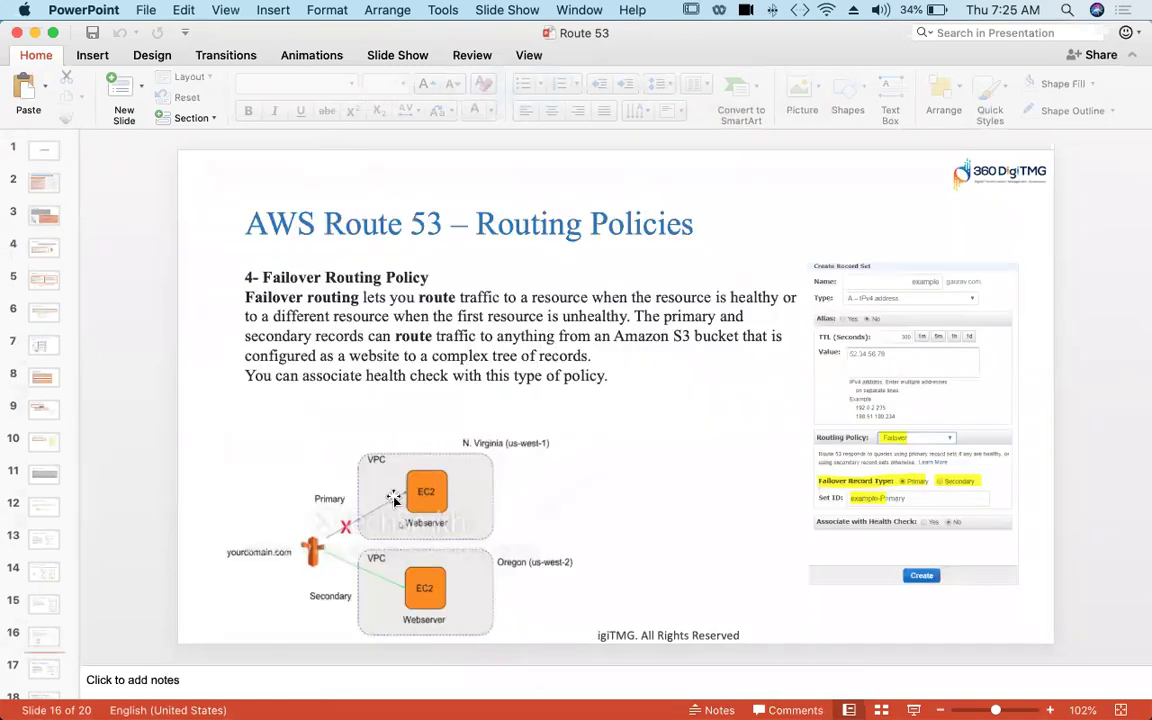
{"action": "left_click", "coordinate": [48, 548]}
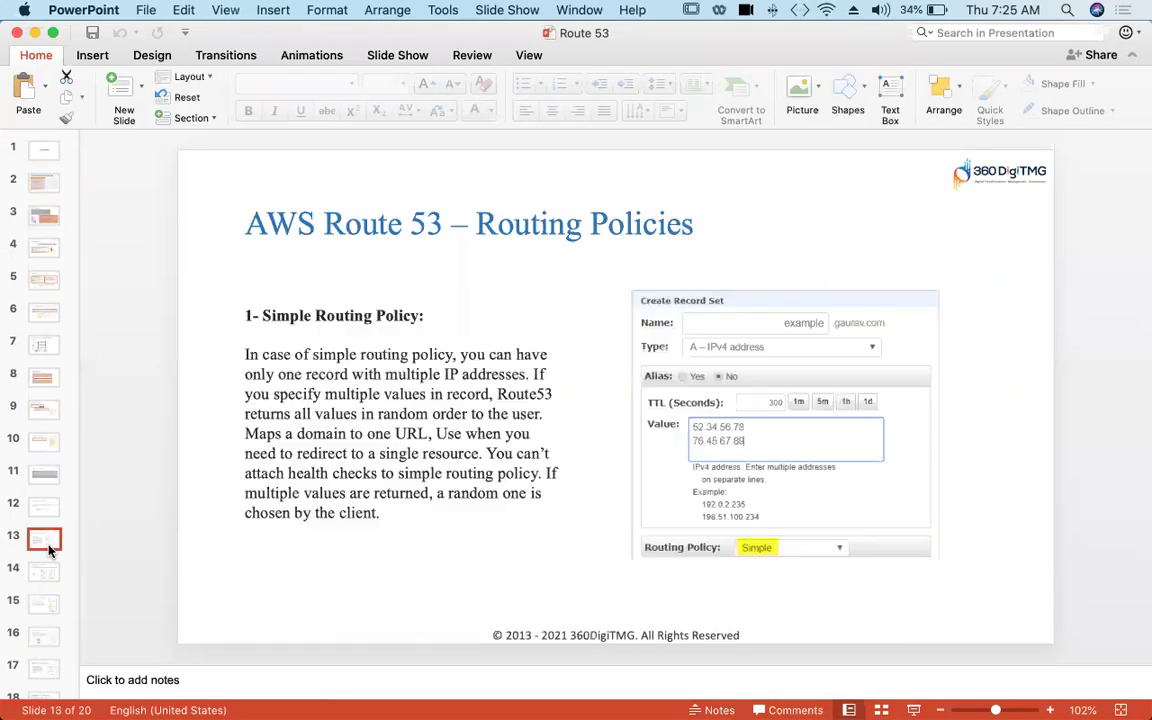
{"action": "left_click", "coordinate": [913, 708]}
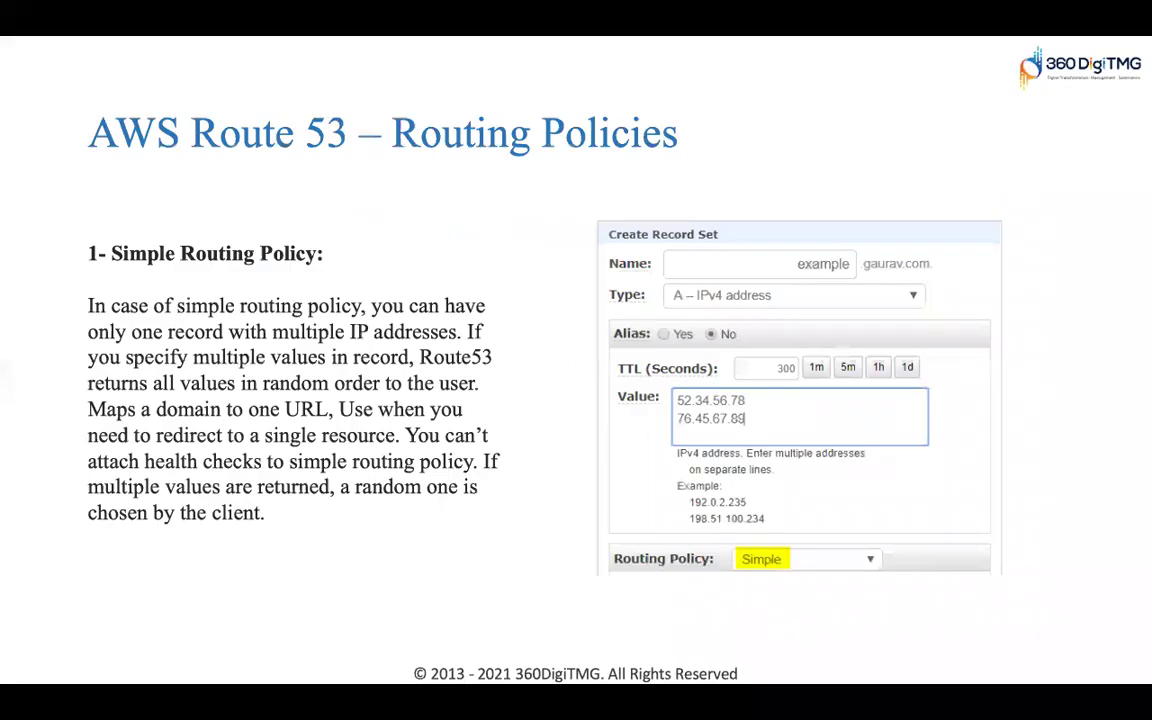
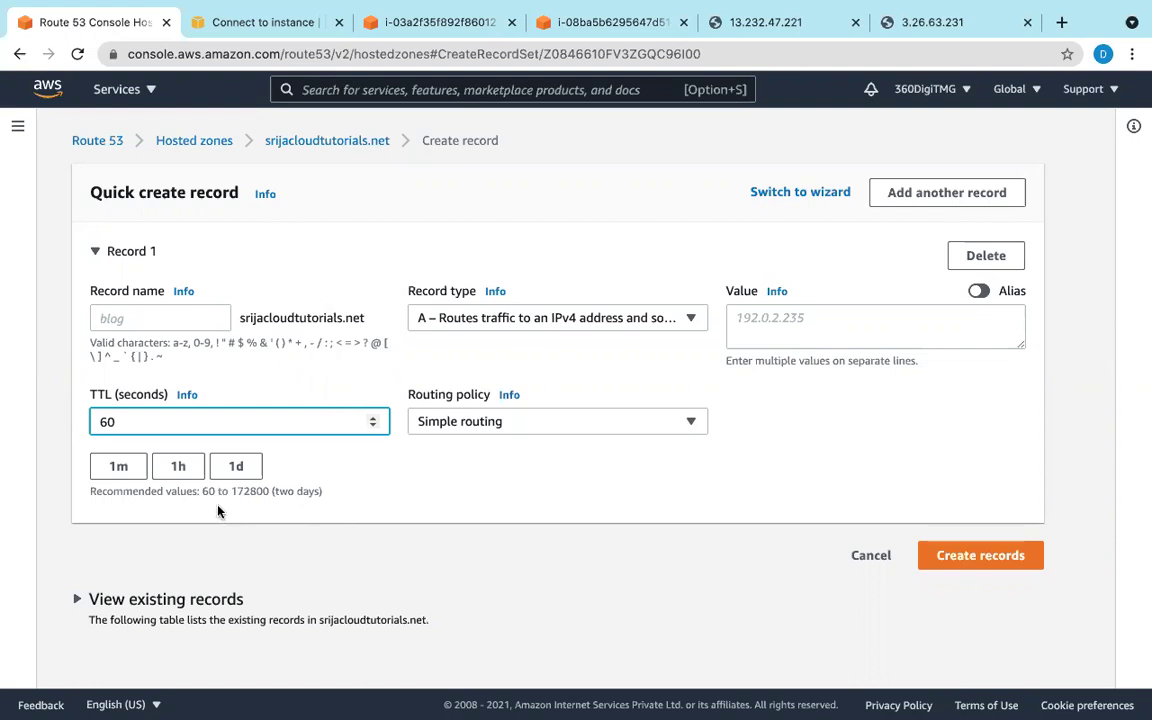
Step: Open the routing policy choices for the new 60-second-TTL A record
{"action": "left_click", "coordinate": [505, 423]}
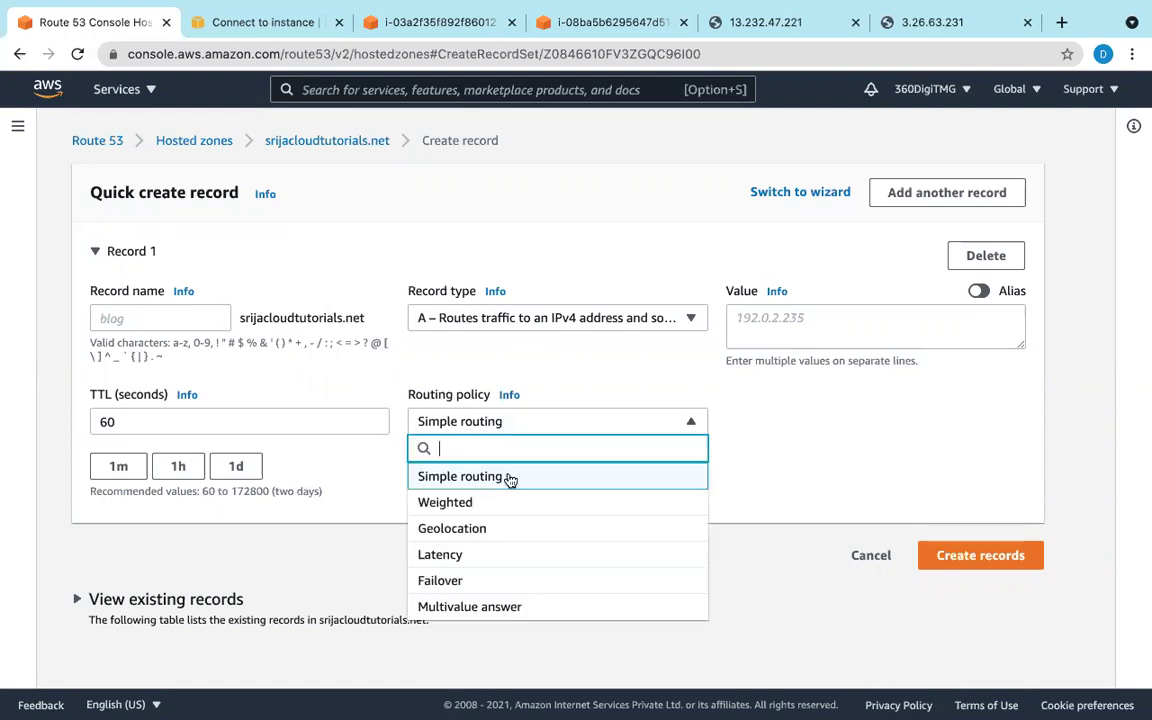
Step: Set the record's routing policy to Failover and bring up the Mumbai server's page at 13.232.47.221
{"action": "left_click", "coordinate": [503, 580]}
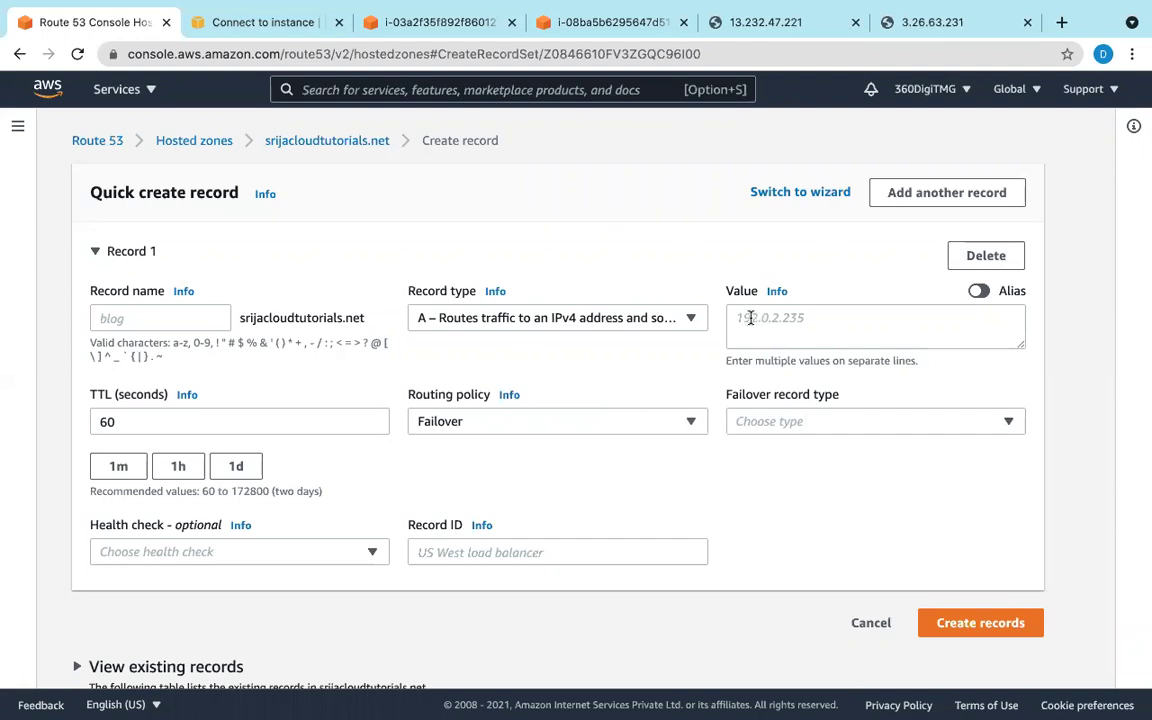
{"action": "left_click", "coordinate": [762, 22]}
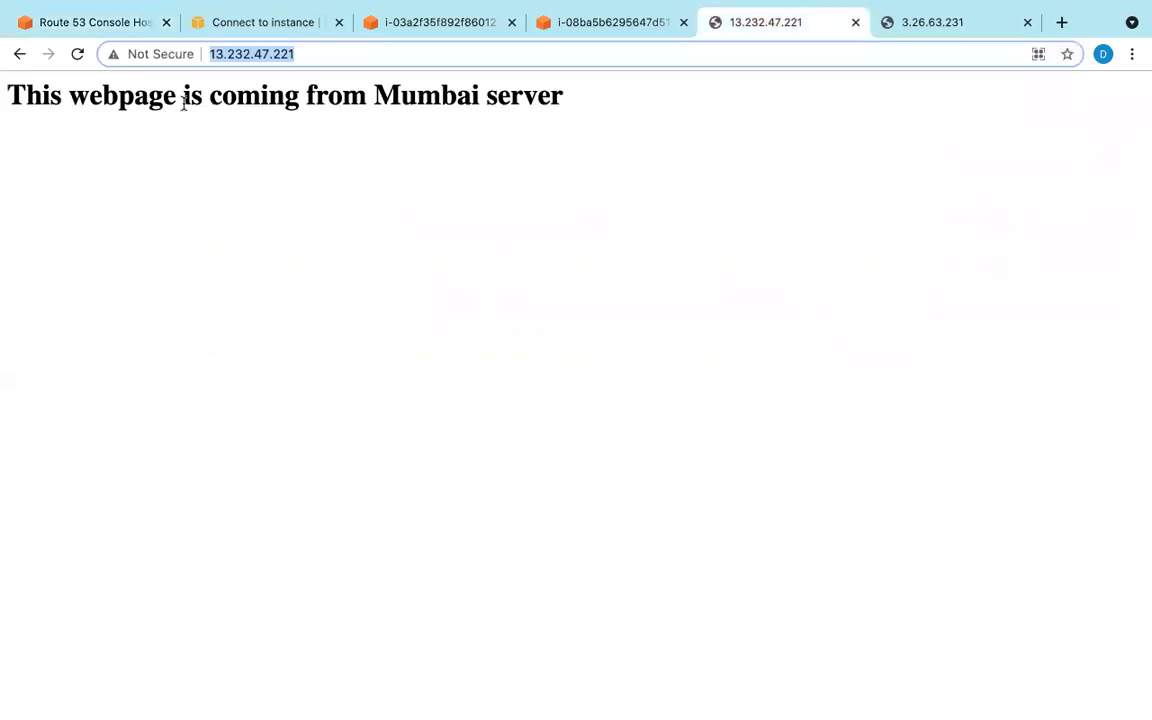
{"action": "right_click", "coordinate": [232, 54]}
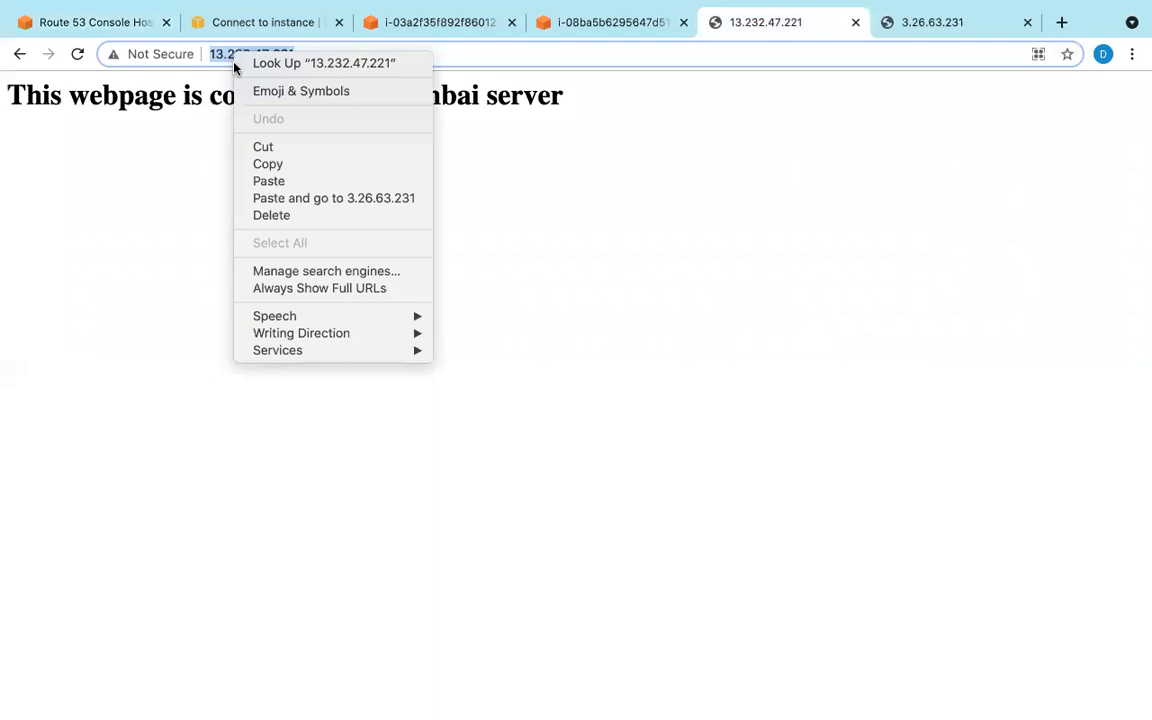
{"action": "left_click", "coordinate": [267, 166]}
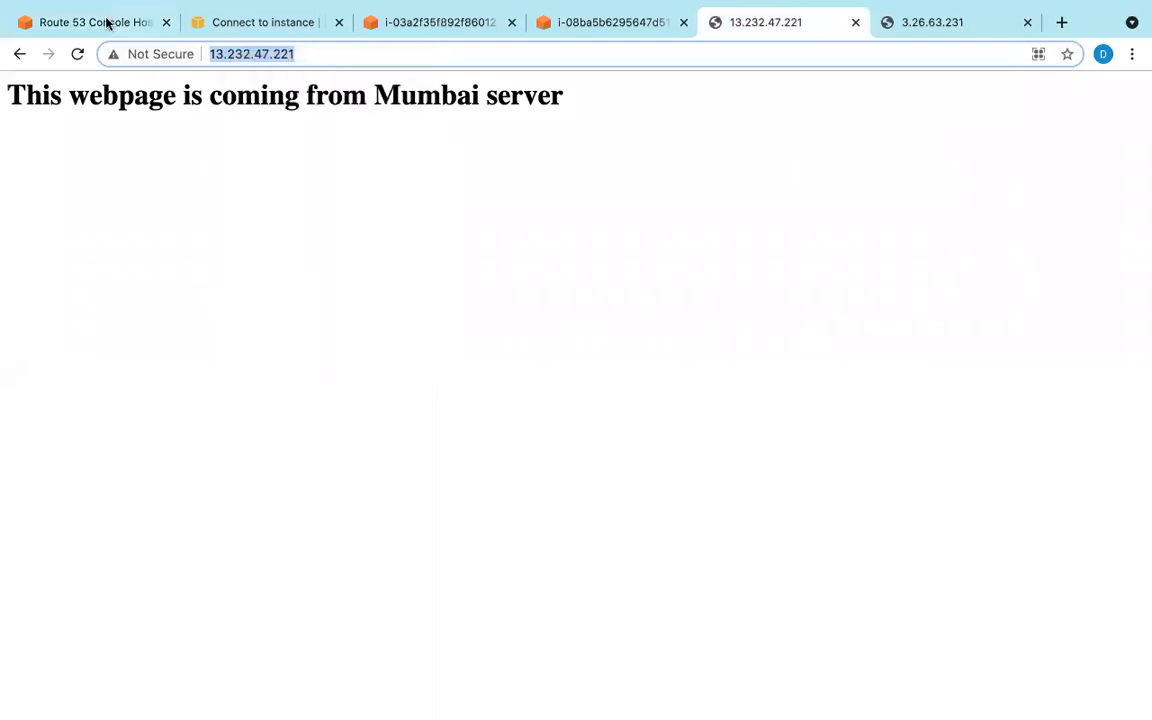
{"action": "left_click", "coordinate": [107, 22]}
{"action": "right_click", "coordinate": [833, 322]}
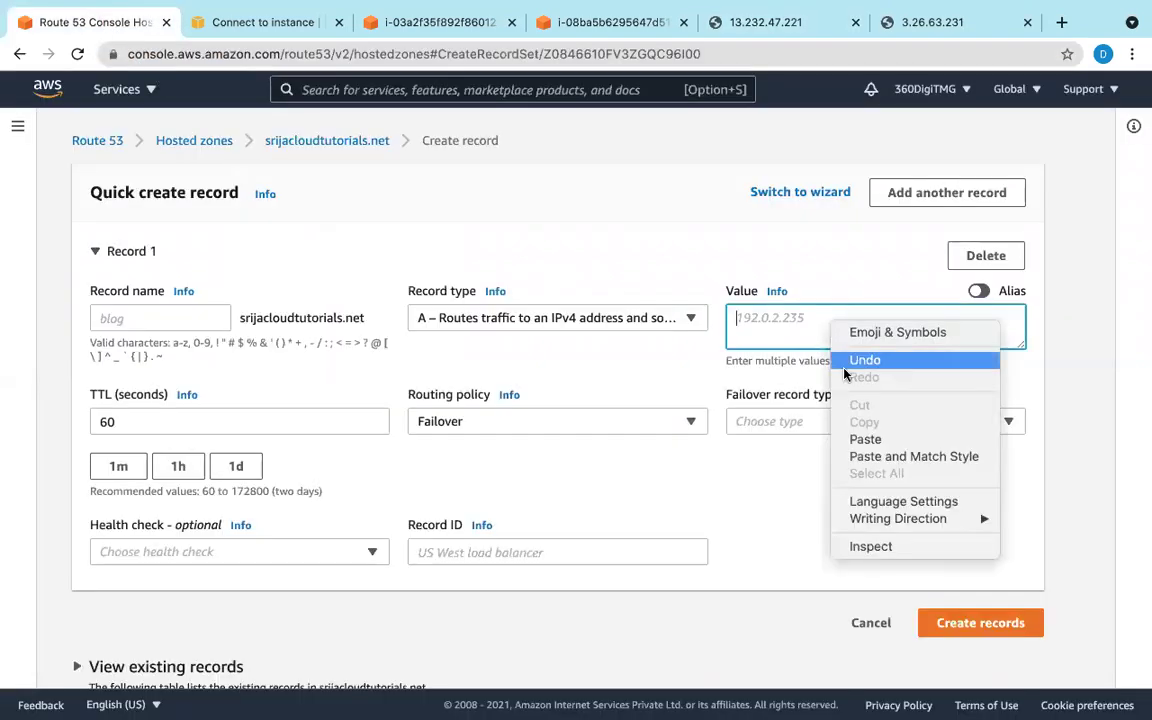
{"action": "left_click", "coordinate": [864, 439]}
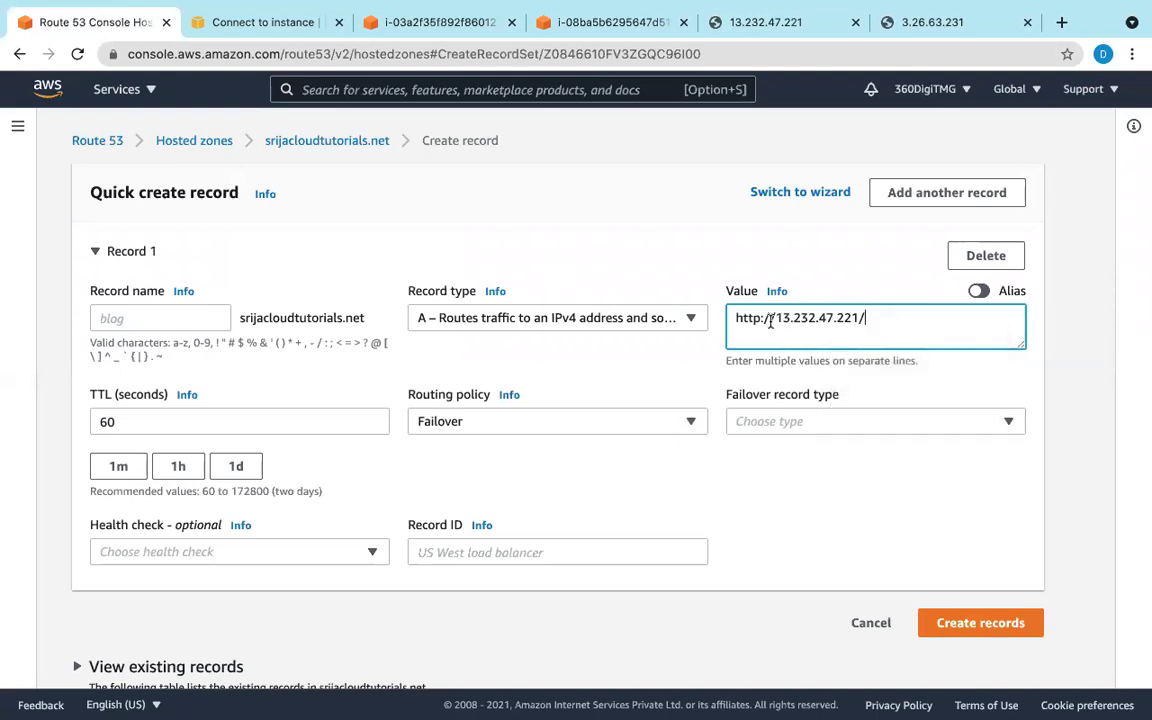
{"action": "left_click_drag", "start_coordinate": [776, 318], "coordinate": [731, 316]}
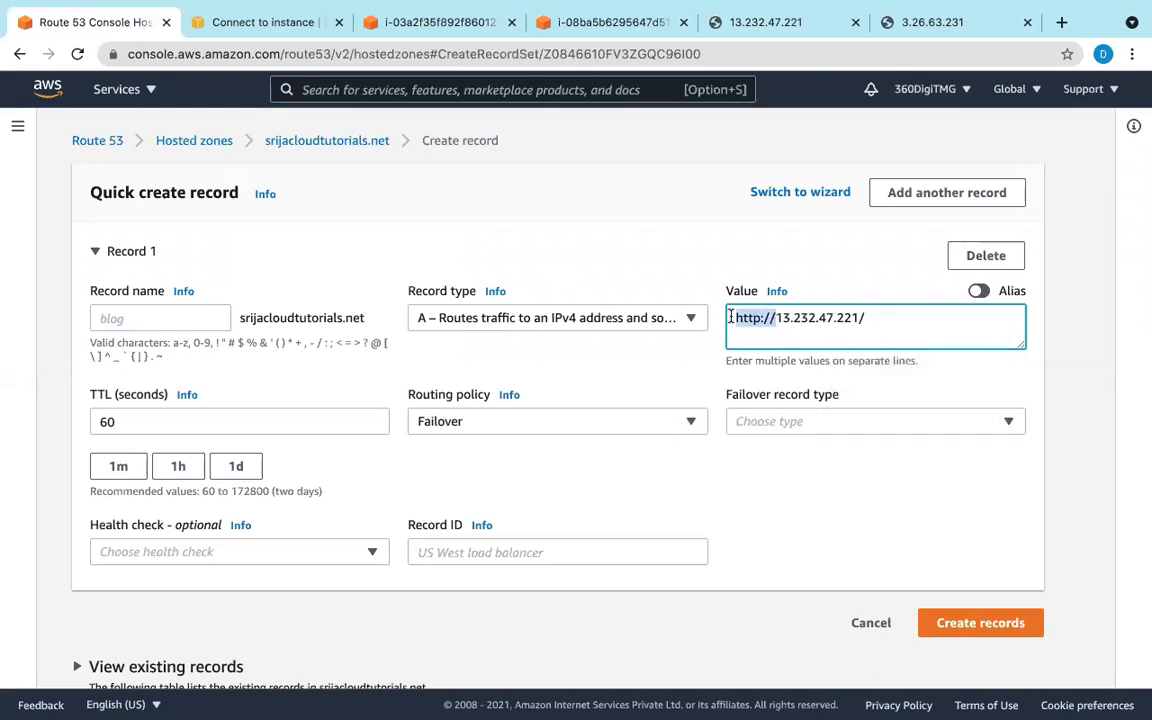
{"action": "key", "text": "BackSpace"}
{"action": "key", "text": "Right"}
{"action": "key", "text": "Right"}
{"action": "key", "text": "Right"}
{"action": "key", "text": "Right"}
{"action": "key", "text": "Right"}
{"action": "key", "text": "Right"}
{"action": "key", "text": "Right"}
{"action": "key", "text": "Right"}
{"action": "key", "text": "Right"}
{"action": "key", "text": "Right"}
{"action": "key", "text": "Right"}
{"action": "key", "text": "Right"}
{"action": "key", "text": "Right"}
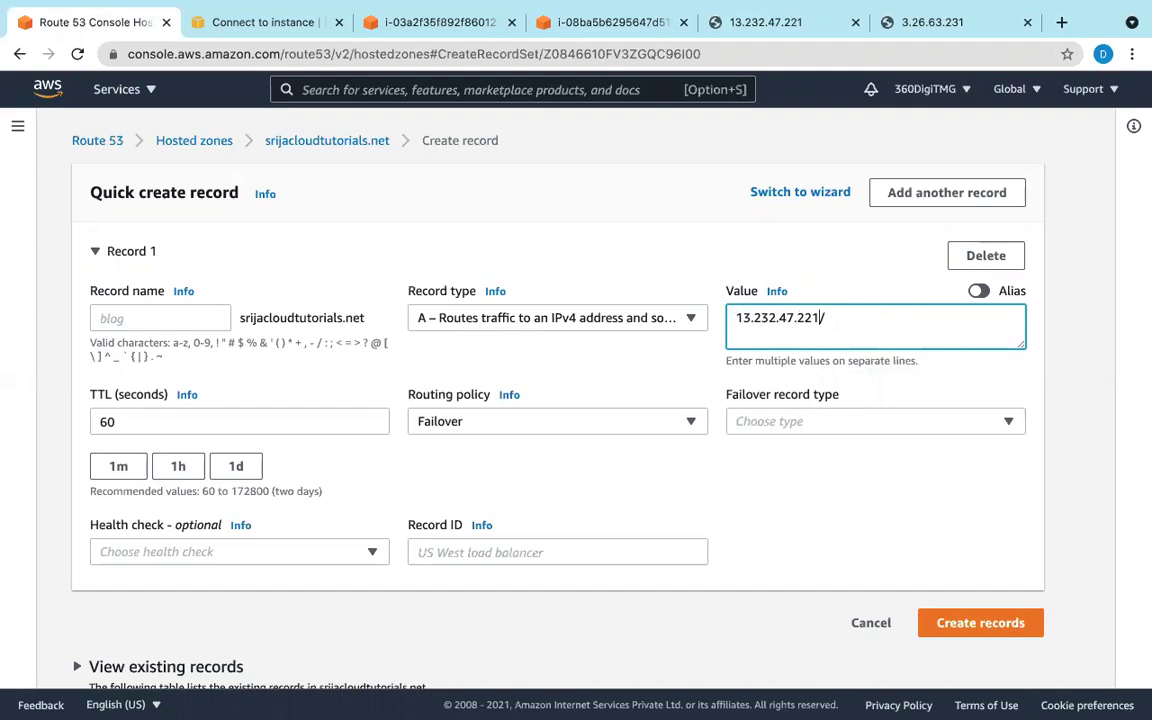
{"action": "key", "text": "Delete"}
Step: Make it the Primary failover record and look for a health check to attach
{"action": "left_click", "coordinate": [751, 421]}
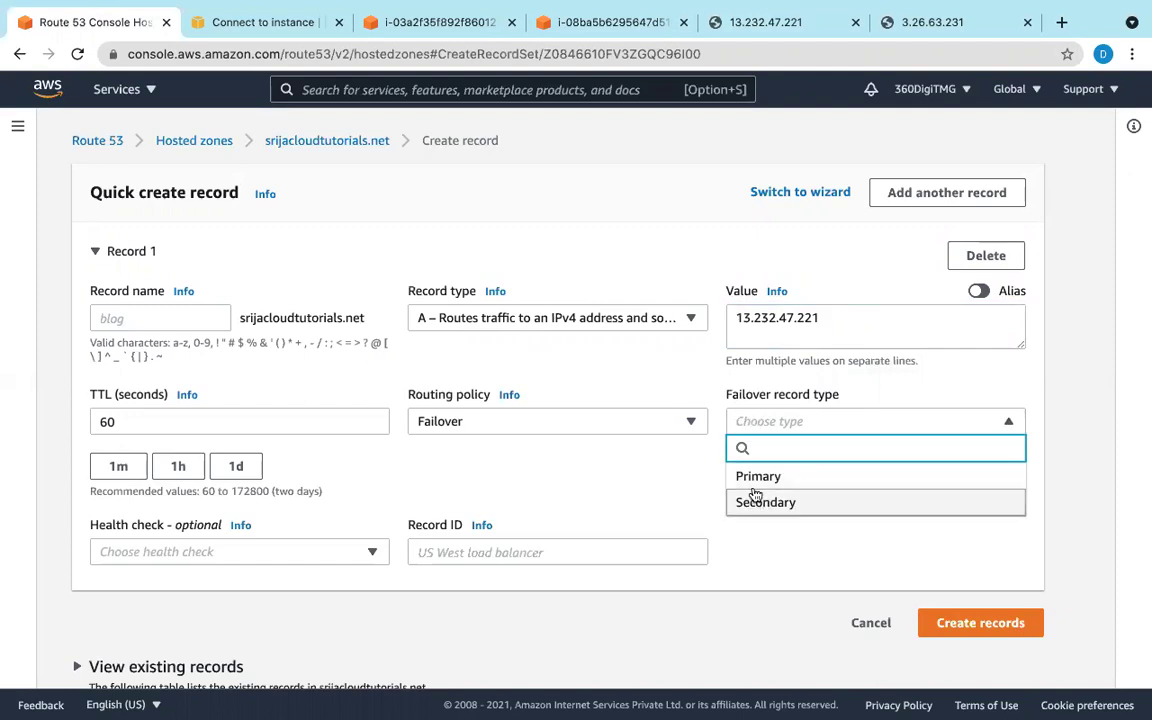
{"action": "left_click", "coordinate": [755, 480]}
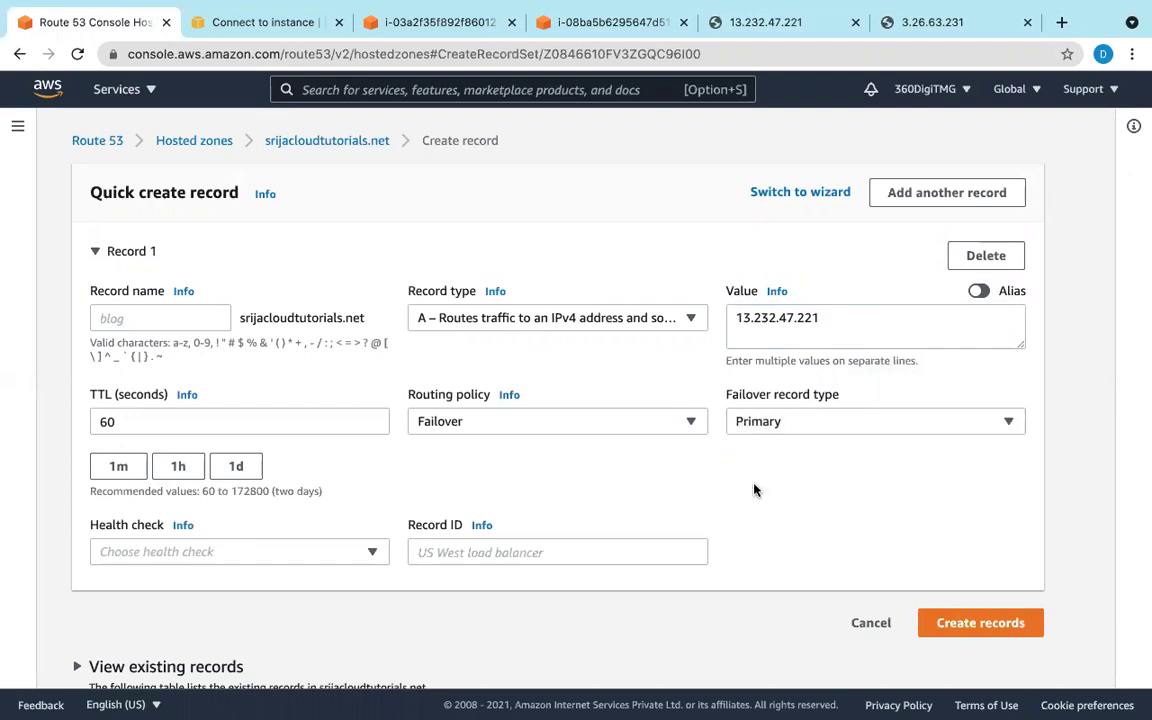
{"action": "left_click", "coordinate": [367, 551]}
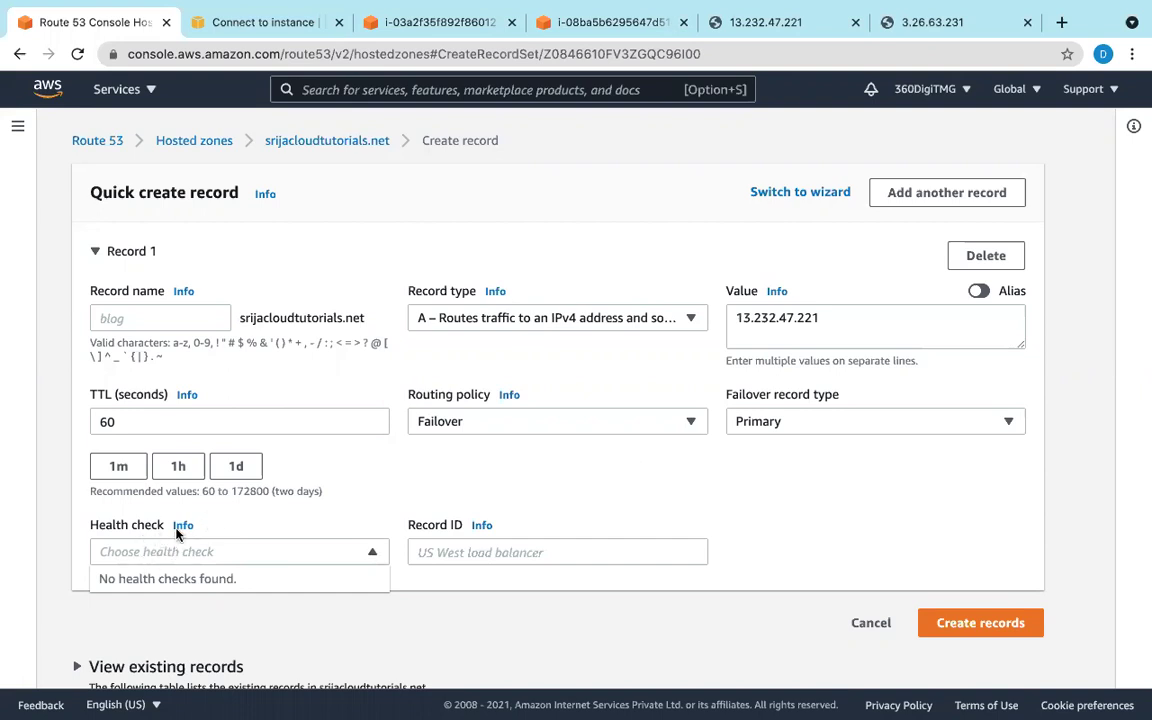
Step: Leave the unfinished record for the Route 53 dashboard and start a new health check
{"action": "left_click", "coordinate": [92, 148]}
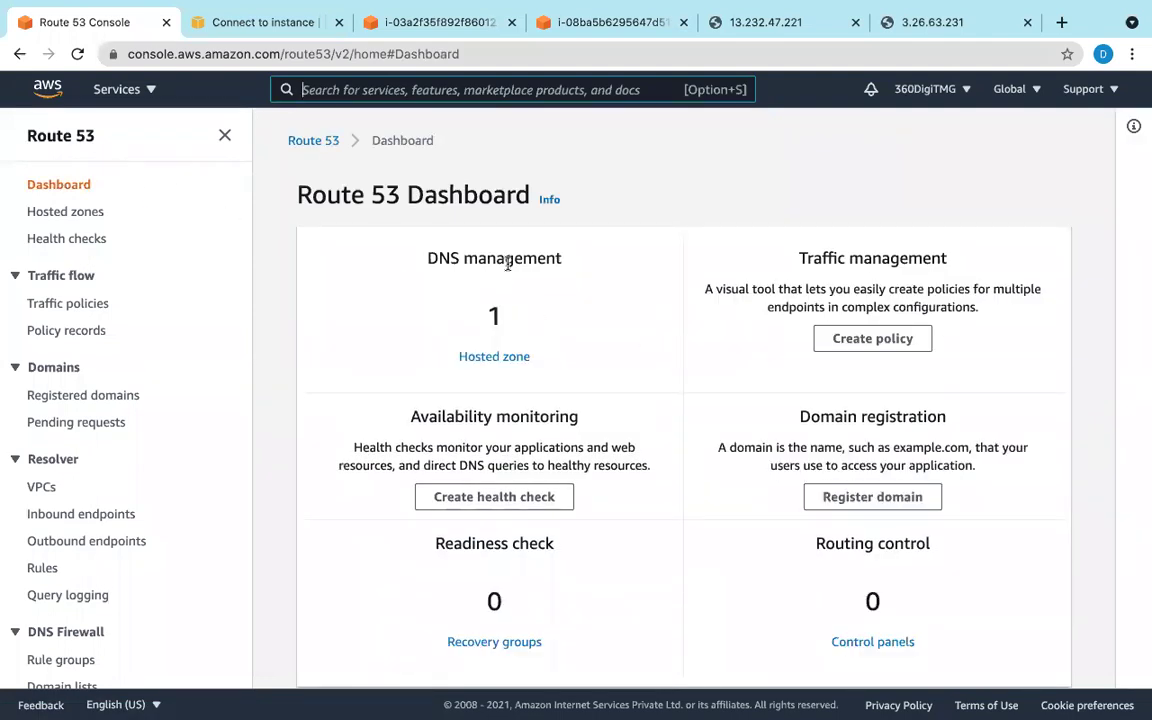
{"action": "scroll", "coordinate": [505, 258], "scroll_direction": "down", "scroll_amount": 1}
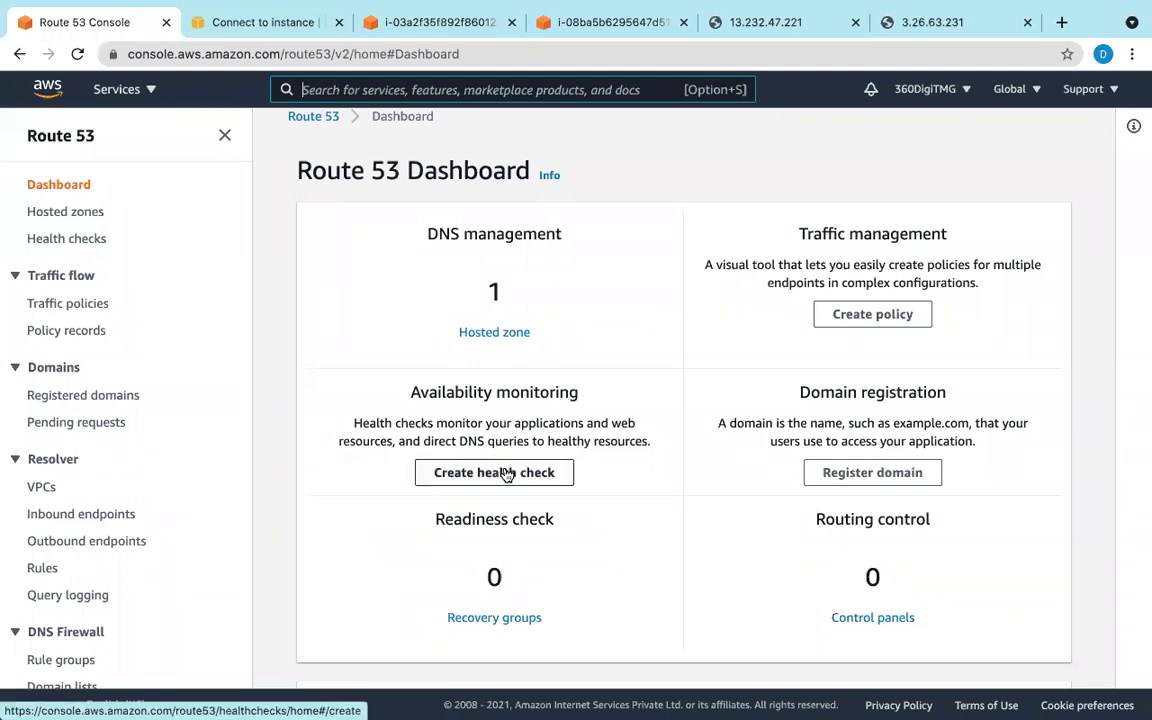
{"action": "left_click", "coordinate": [507, 474]}
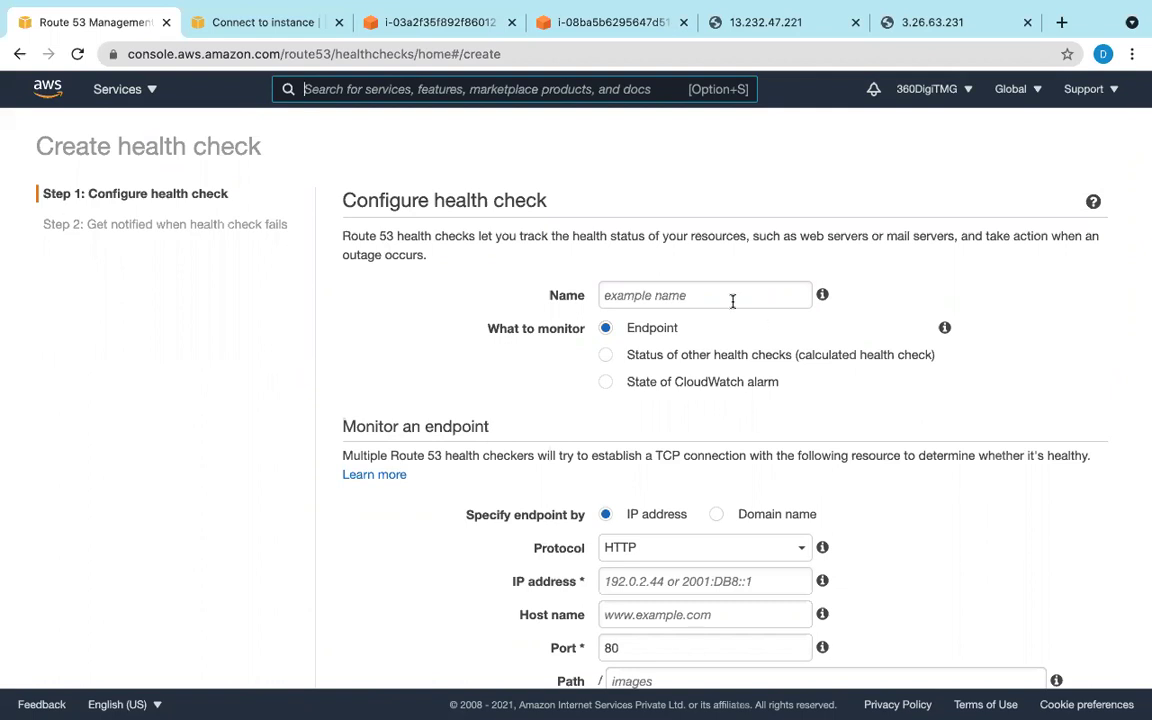
Step: Name the health check primary-healthcheck
{"action": "scroll", "coordinate": [728, 298], "scroll_direction": "down", "scroll_amount": 1}
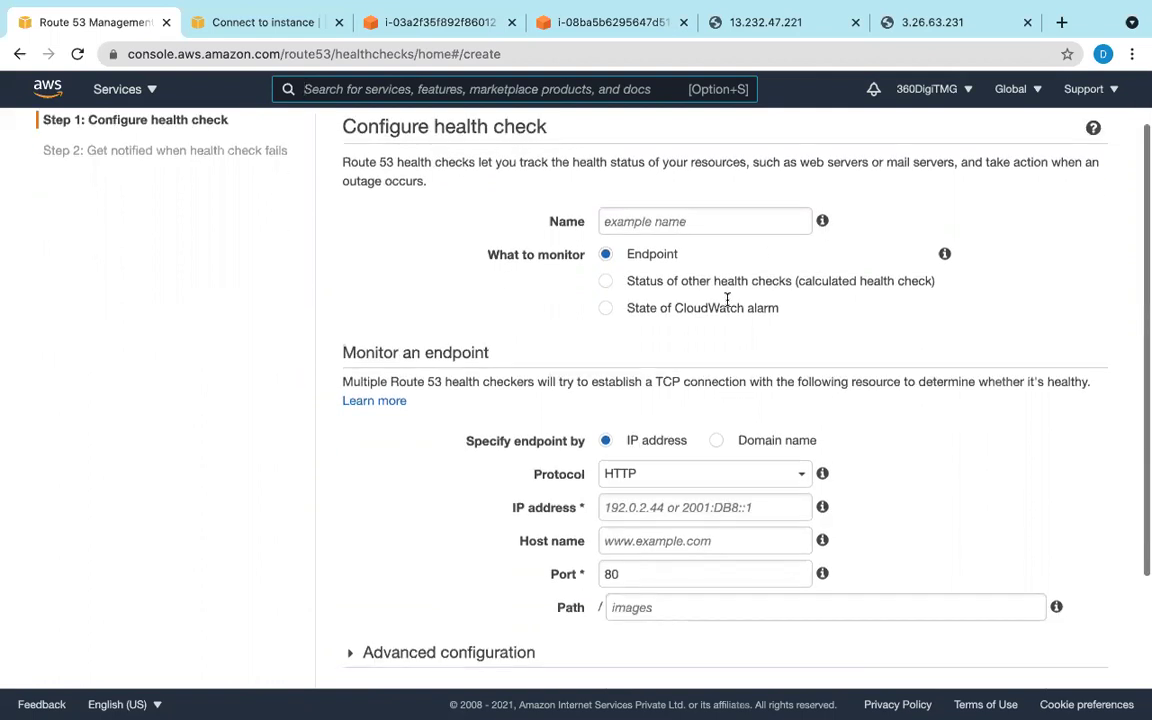
{"action": "left_click", "coordinate": [668, 209]}
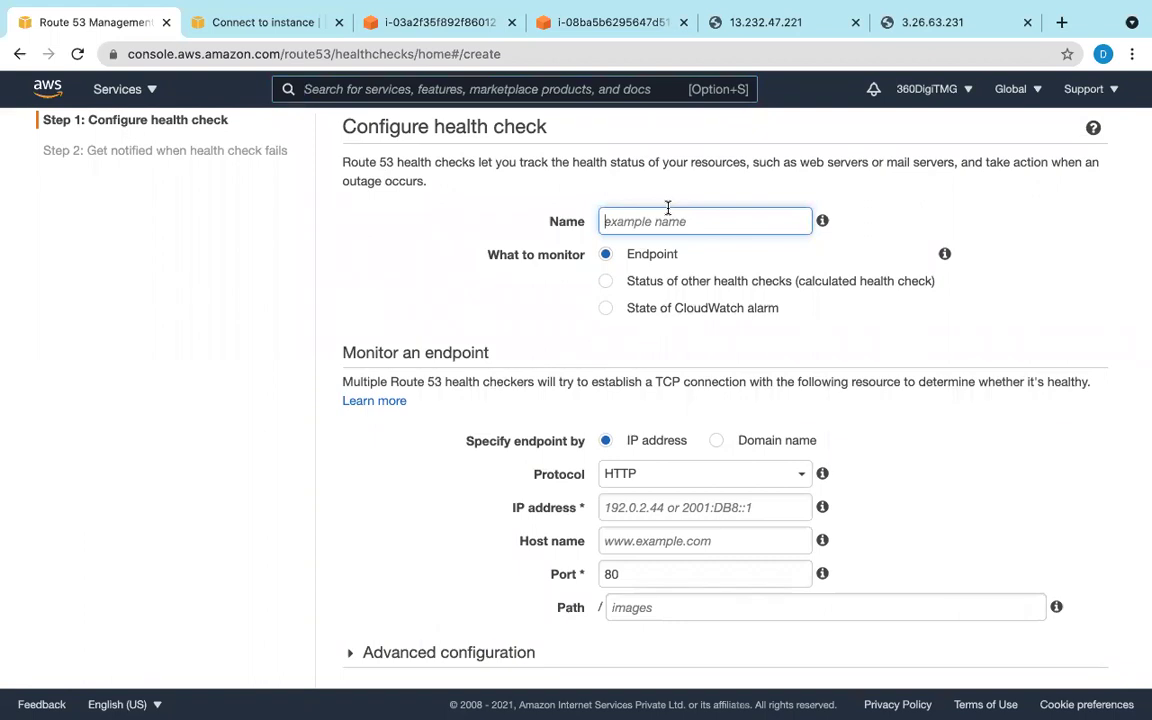
{"action": "type", "text": "primary-healthcheck"}
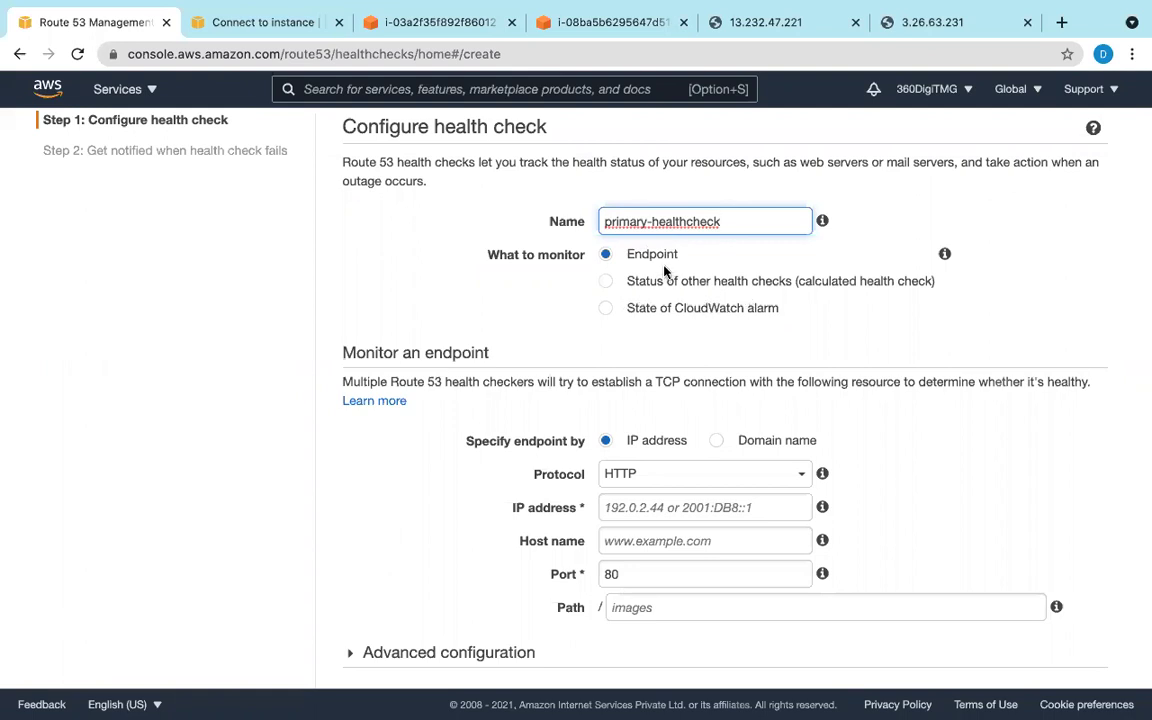
{"action": "scroll", "coordinate": [664, 268], "scroll_direction": "up", "scroll_amount": 2}
{"action": "scroll", "coordinate": [664, 268], "scroll_direction": "down", "scroll_amount": 3}
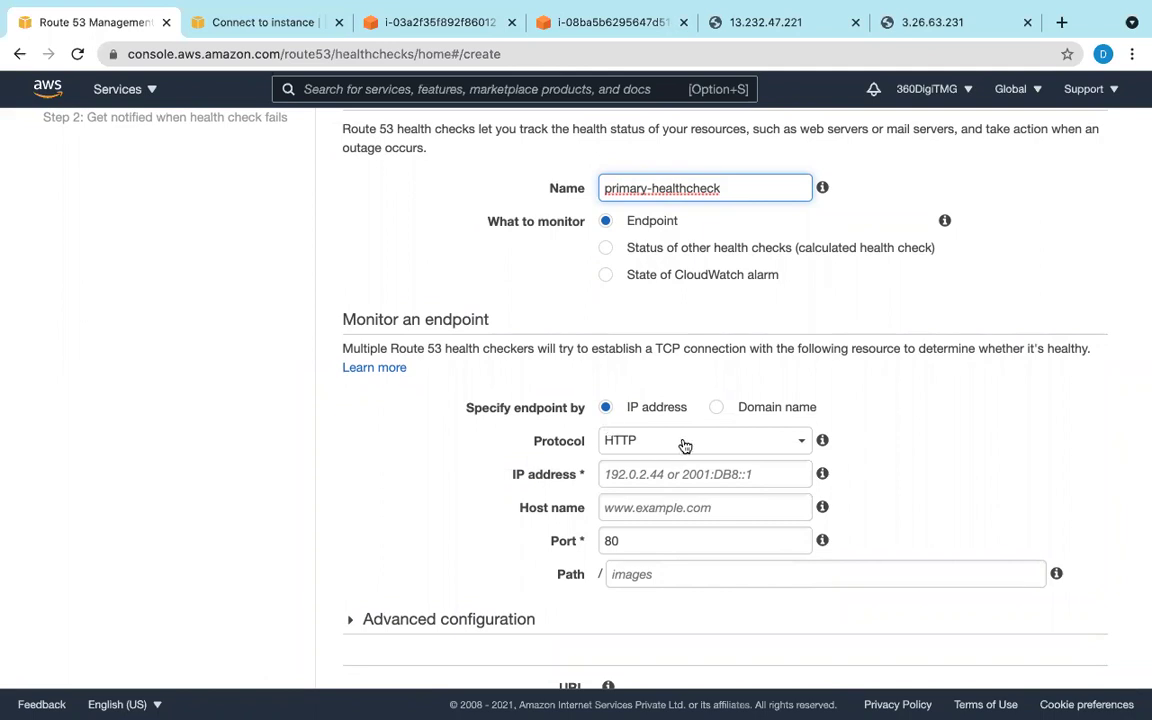
{"action": "left_click", "coordinate": [672, 474]}
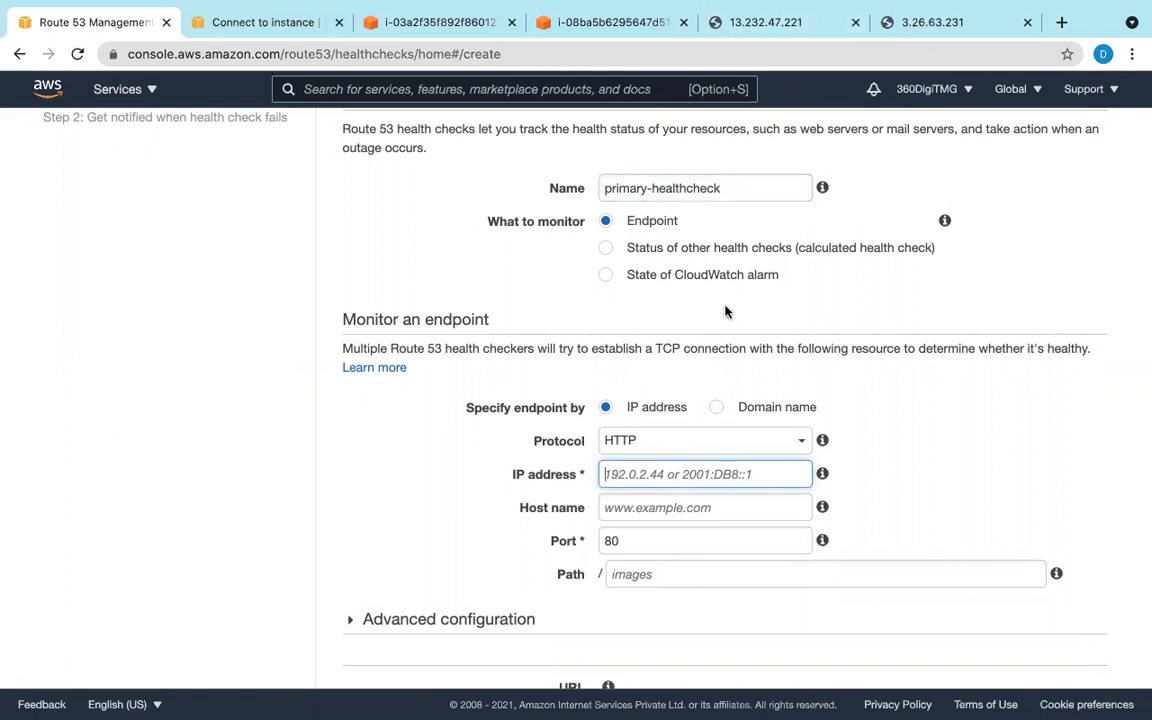
{"action": "key", "text": "super+v"}
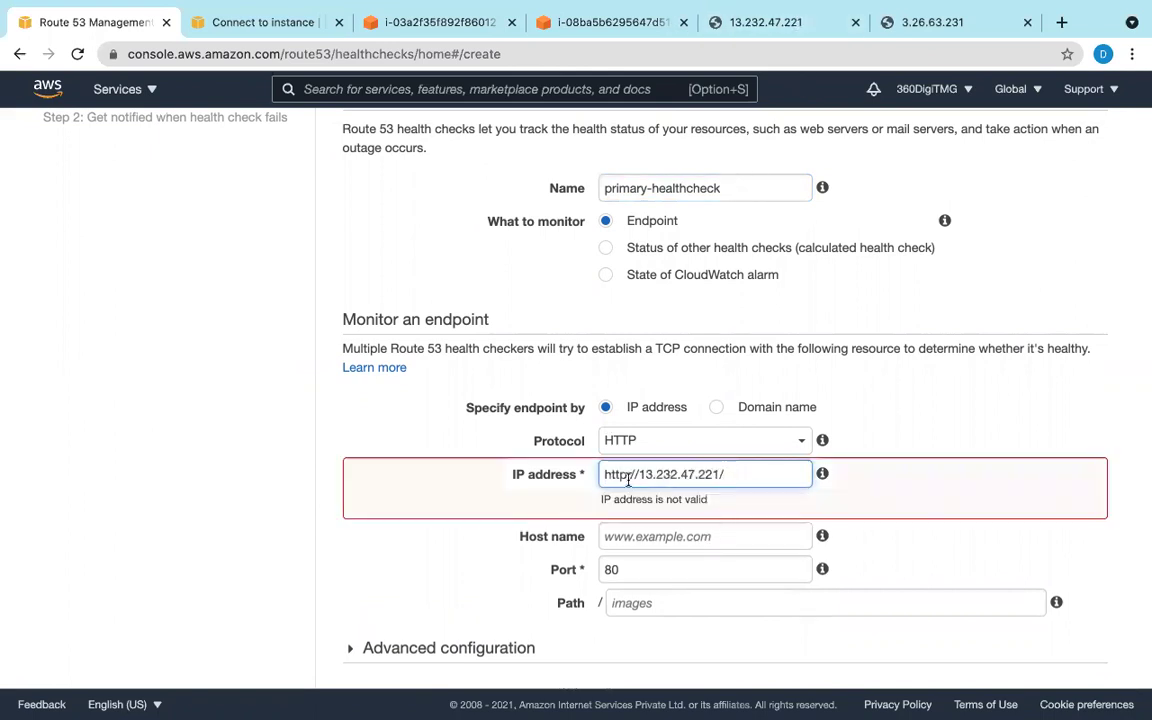
{"action": "left_click_drag", "start_coordinate": [642, 476], "coordinate": [590, 474]}
{"action": "key", "text": "BackSpace"}
{"action": "left_click", "coordinate": [707, 477]}
{"action": "key", "text": "BackSpace"}
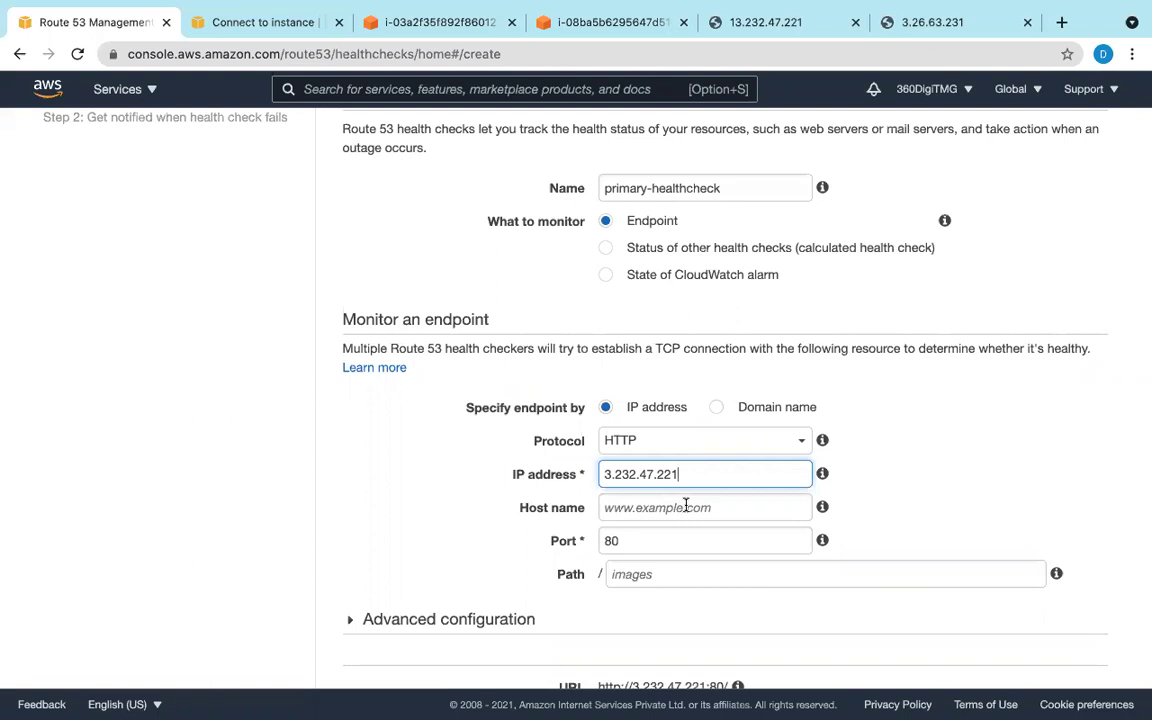
Step: Leave the path empty and move past port 80 to the host name field
{"action": "left_click", "coordinate": [647, 583]}
{"action": "type", "text": "inde"}
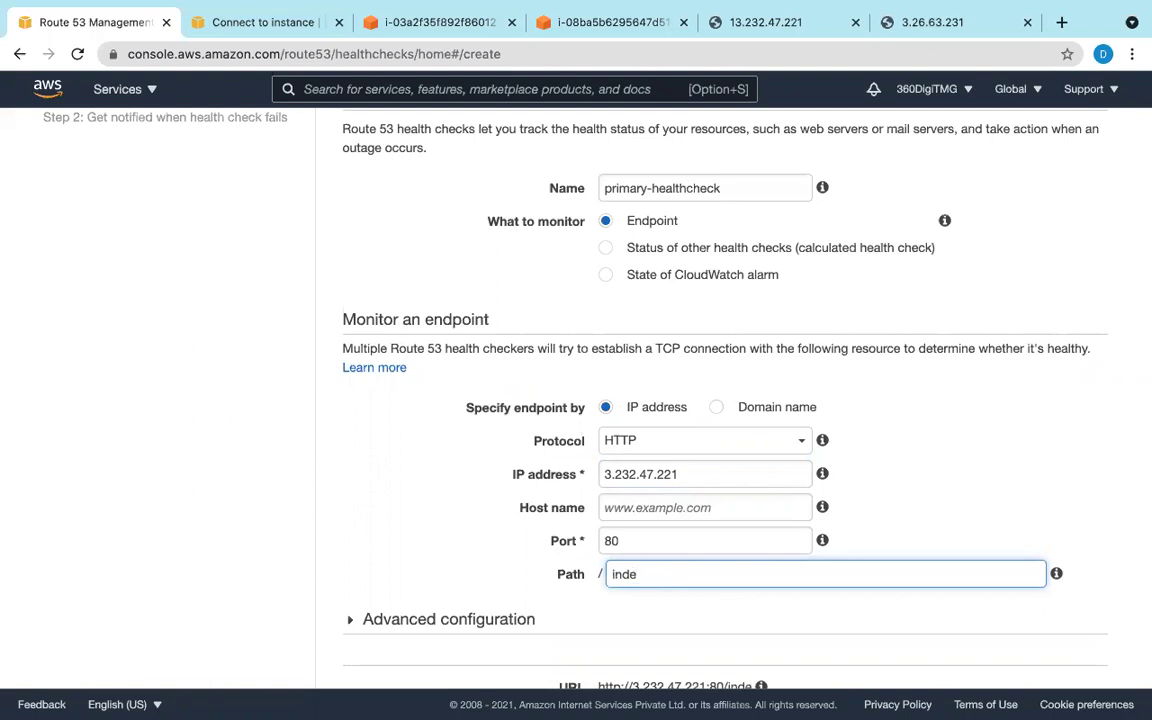
{"action": "key", "text": "BackSpace"}
{"action": "key", "text": "BackSpace"}
{"action": "key", "text": "BackSpace"}
{"action": "key", "text": "BackSpace"}
{"action": "left_click", "coordinate": [633, 540]}
{"action": "left_click", "coordinate": [633, 507]}
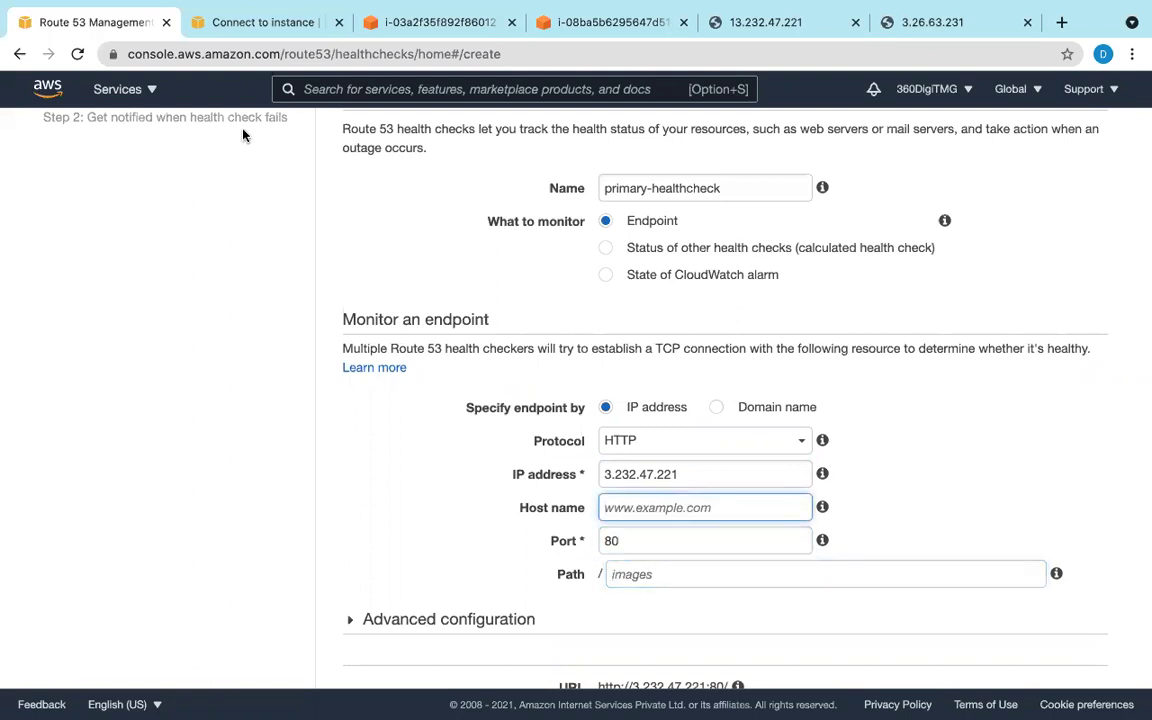
Step: Duplicate the health check page in a second tab and select its address
{"action": "right_click", "coordinate": [140, 22]}
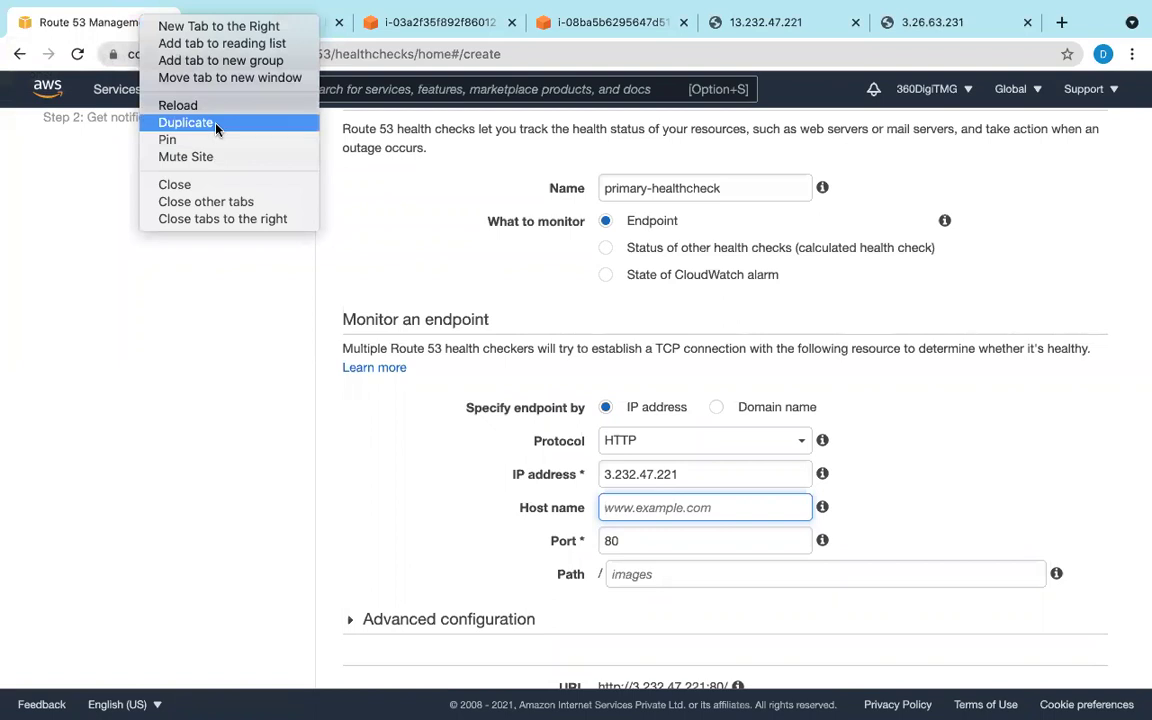
{"action": "left_click", "coordinate": [186, 122]}
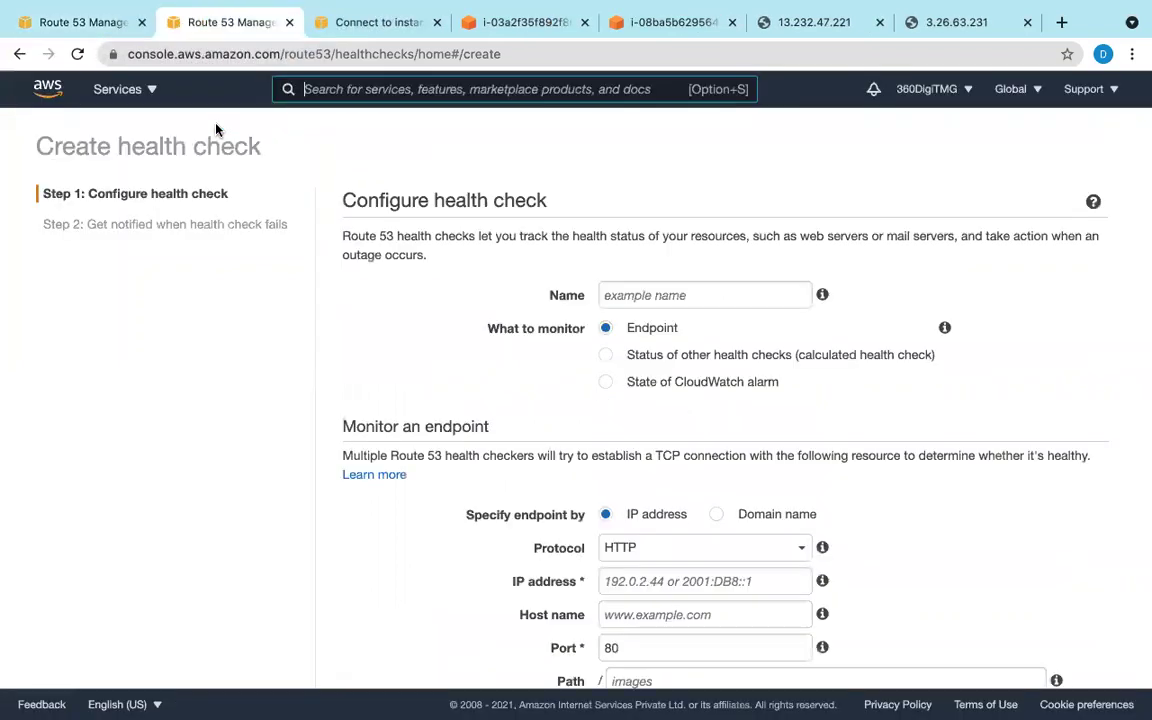
{"action": "scroll", "coordinate": [995, 618], "scroll_direction": "down", "scroll_amount": 3}
{"action": "scroll", "coordinate": [995, 622], "scroll_direction": "up", "scroll_amount": 3}
{"action": "scroll", "coordinate": [995, 622], "scroll_direction": "down", "scroll_amount": 1}
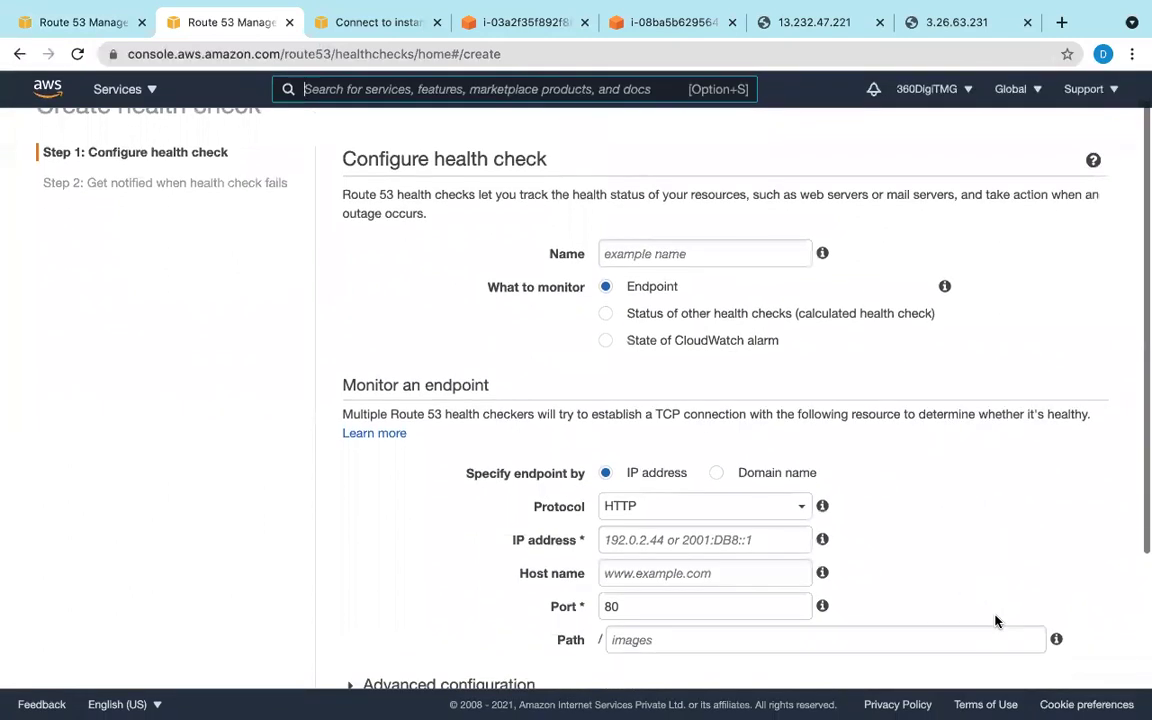
{"action": "left_click", "coordinate": [700, 550]}
{"action": "scroll", "coordinate": [95, 85], "scroll_direction": "up", "scroll_amount": 1}
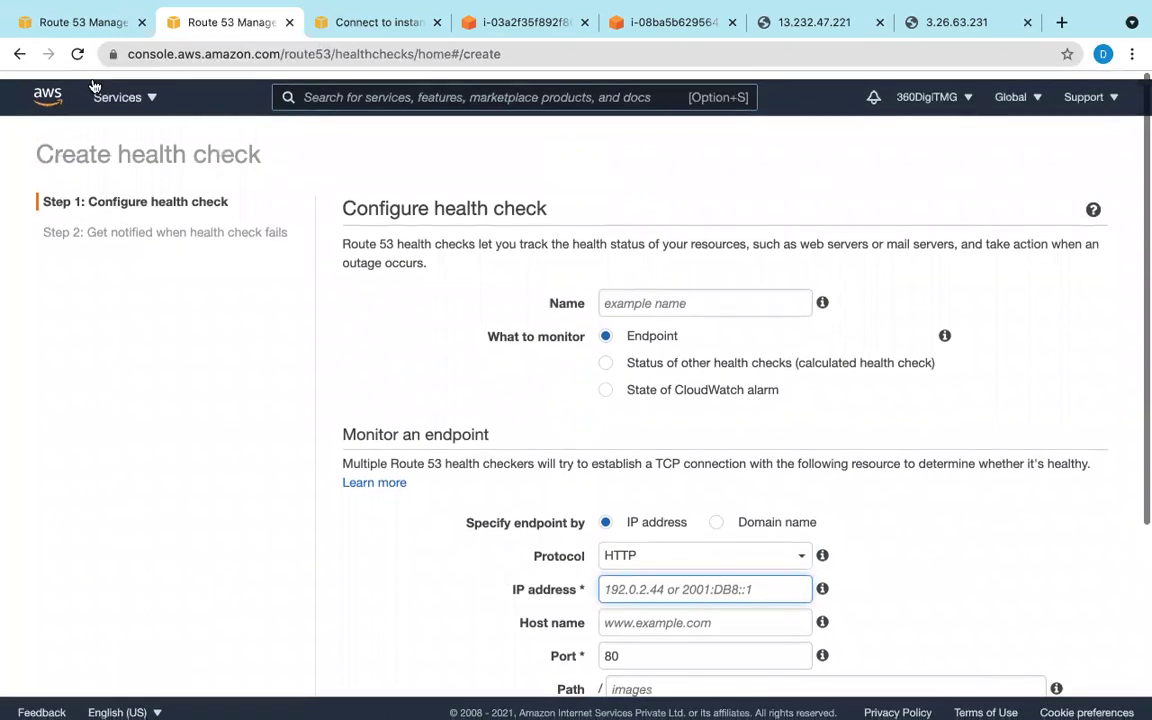
{"action": "left_click", "coordinate": [210, 50]}
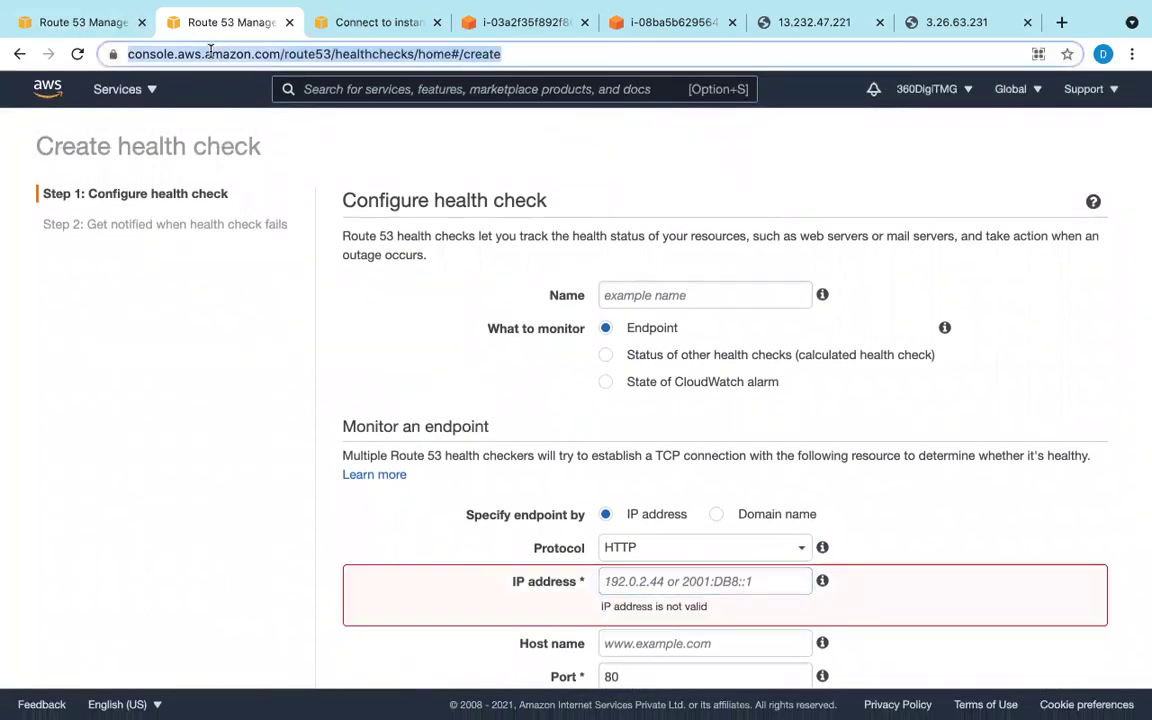
Step: Search for Route 53 and open the srijacloudtutorials.net hosted zone's records
{"action": "left_click", "coordinate": [303, 89]}
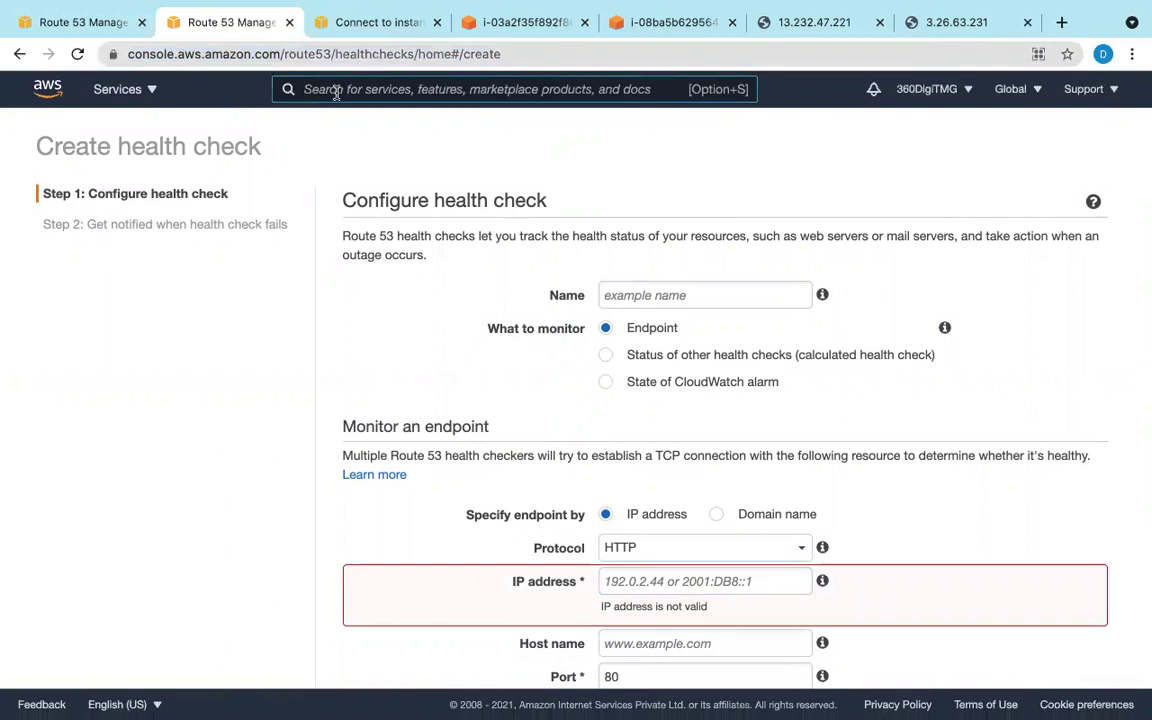
{"action": "type", "text": "route"}
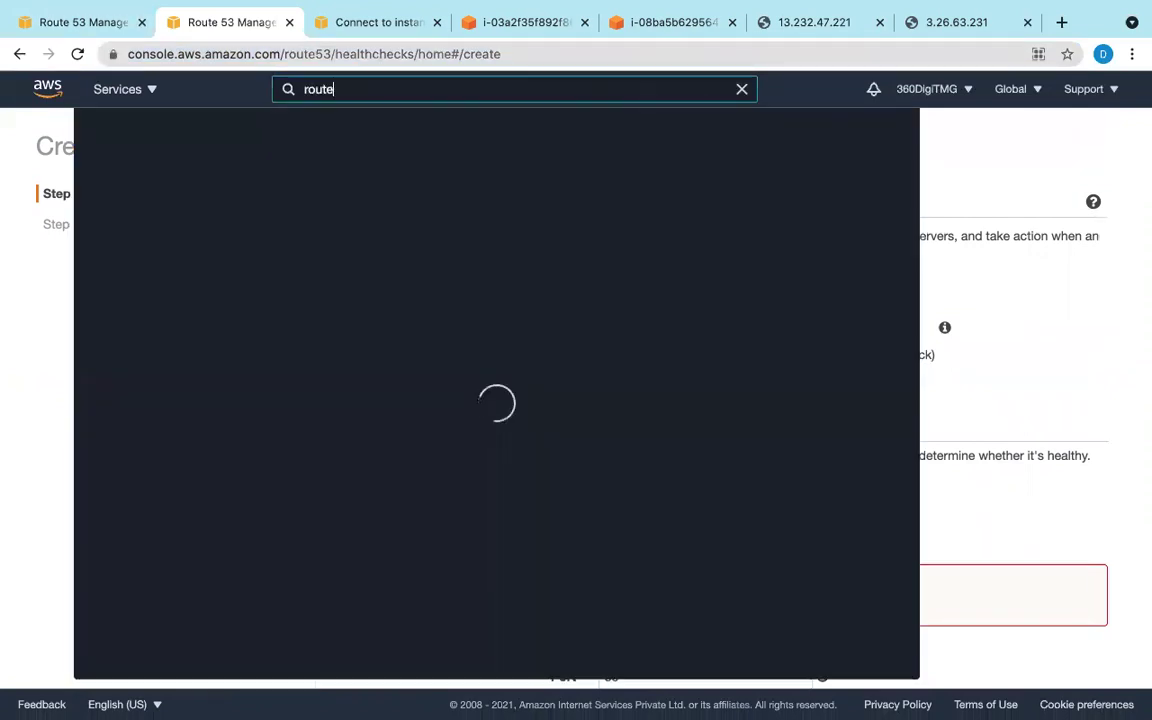
{"action": "type", "text": " 53"}
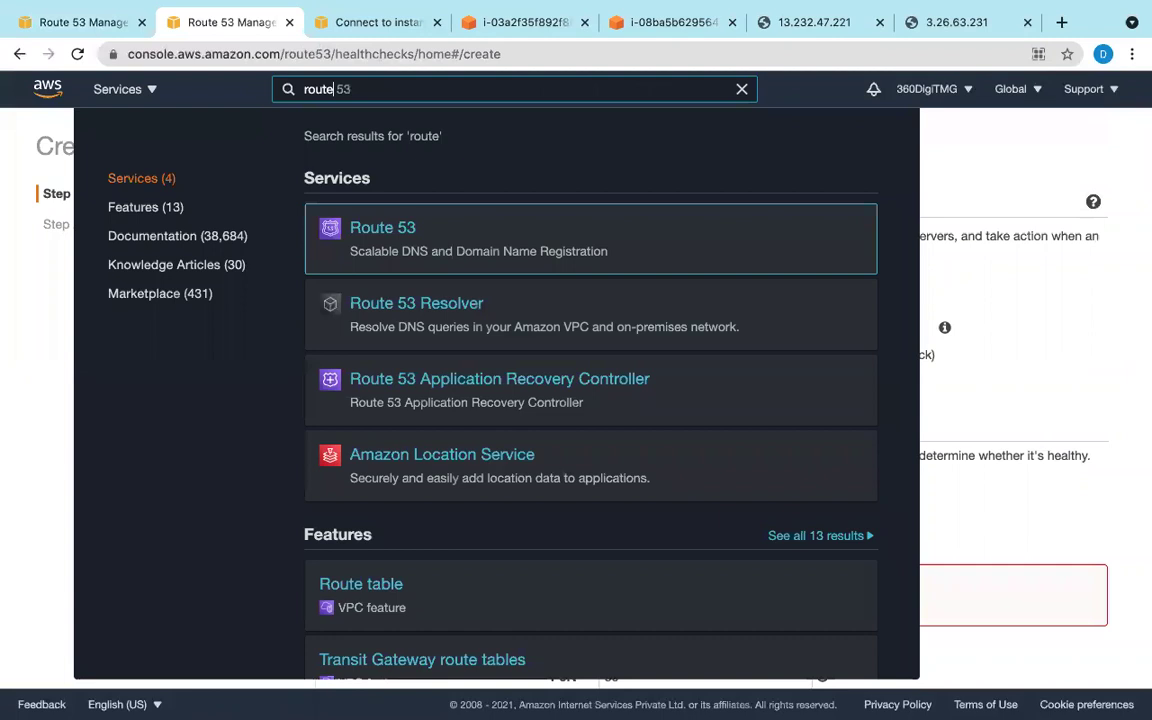
{"action": "mouse_move", "coordinate": [337, 211]}
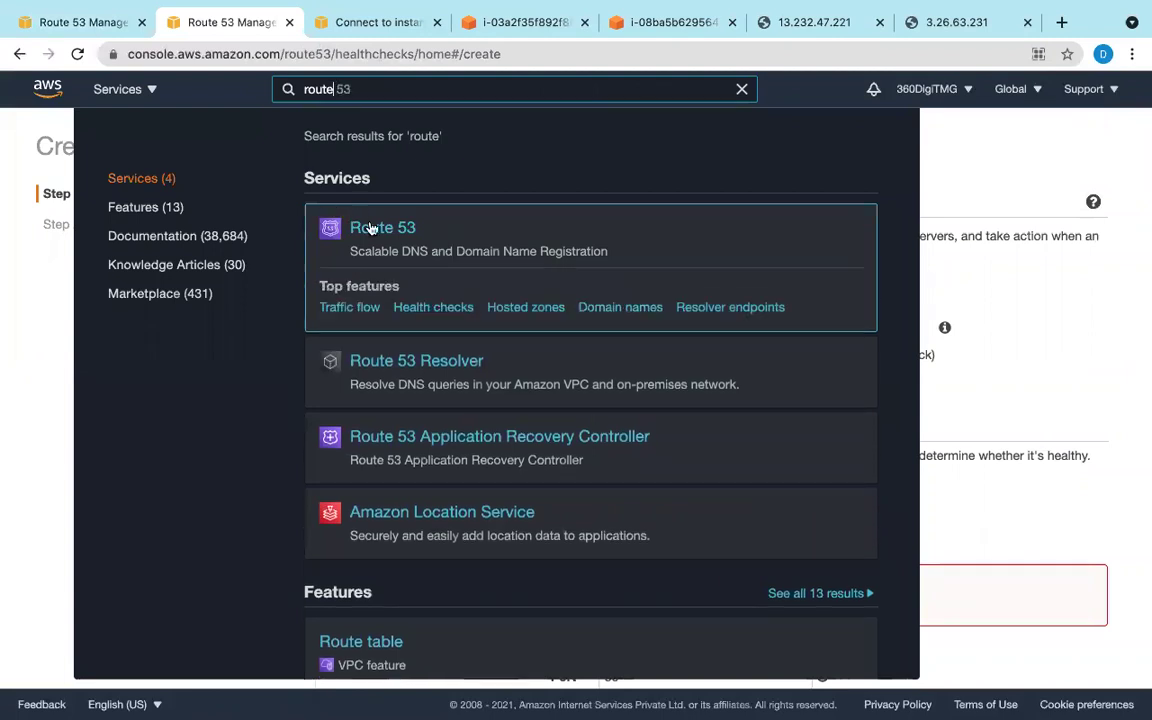
{"action": "left_click", "coordinate": [370, 228]}
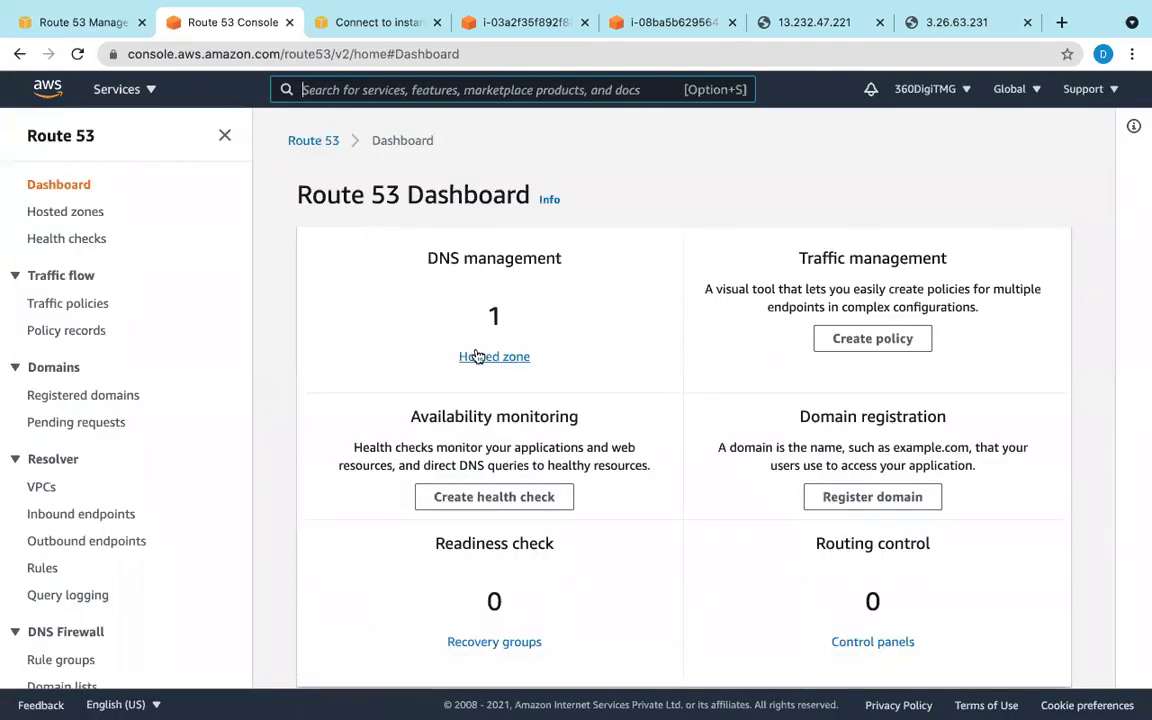
{"action": "left_click", "coordinate": [477, 357]}
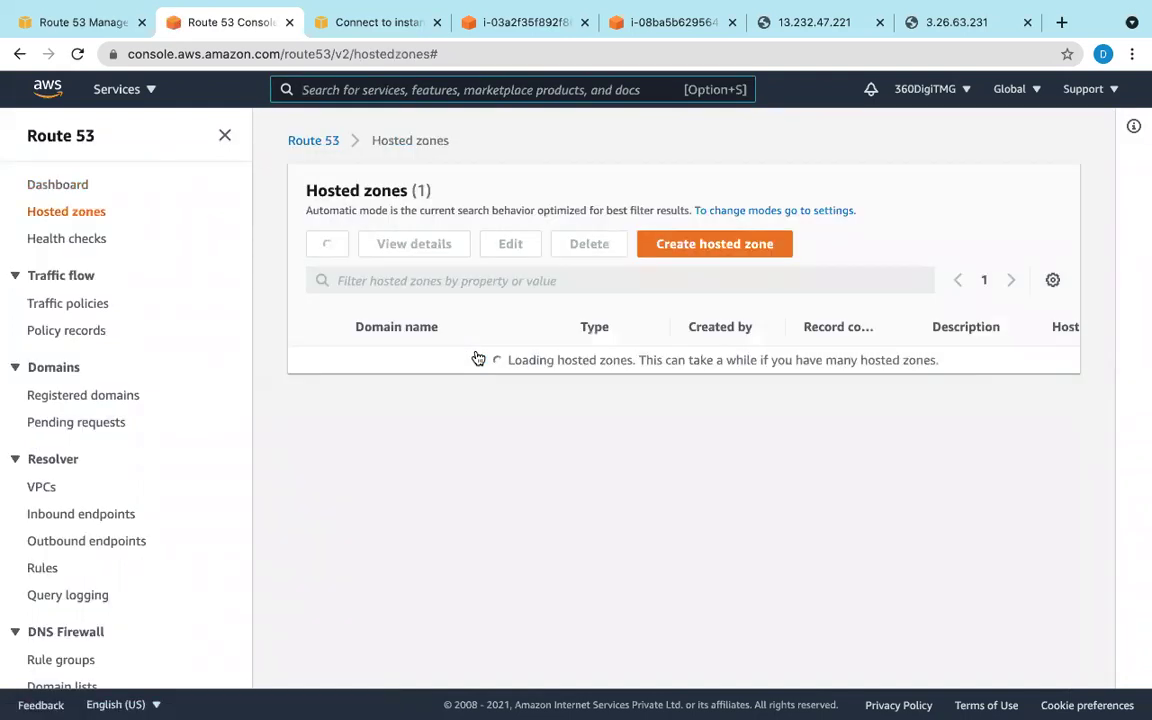
{"action": "left_click", "coordinate": [456, 359]}
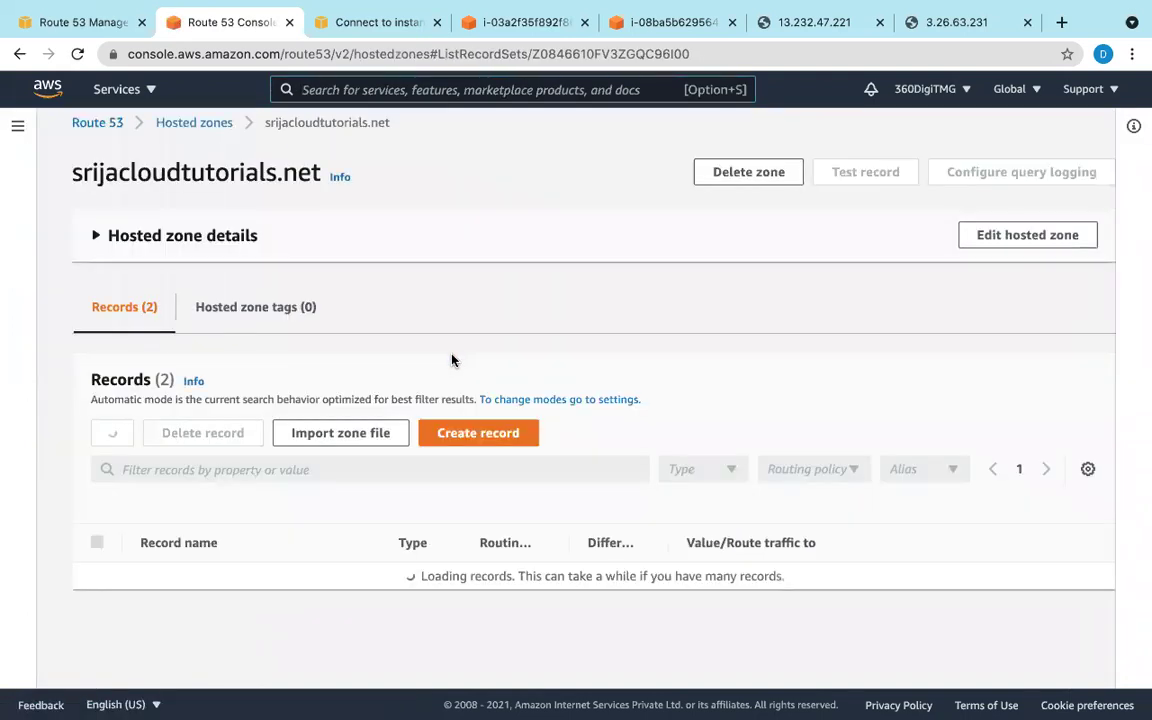
Step: Copy the domain name srijacloudtutorials.net and return to the health check form
{"action": "scroll", "coordinate": [360, 465], "scroll_direction": "down", "scroll_amount": 1}
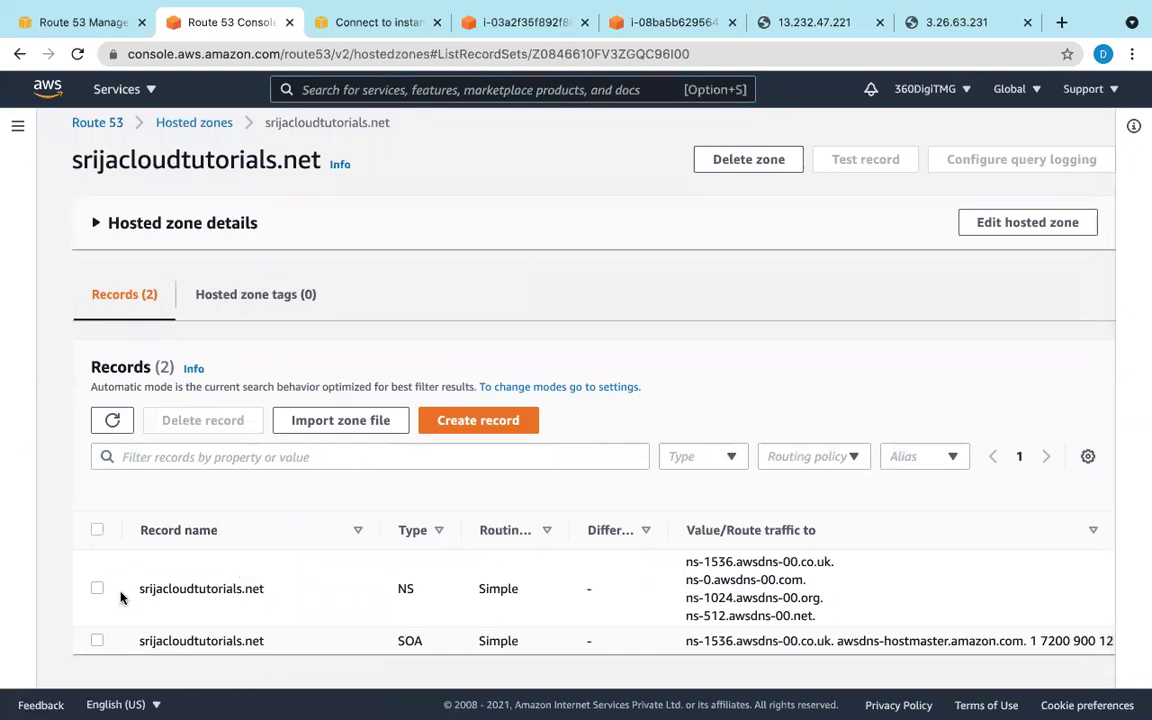
{"action": "left_click_drag", "start_coordinate": [139, 588], "coordinate": [285, 594]}
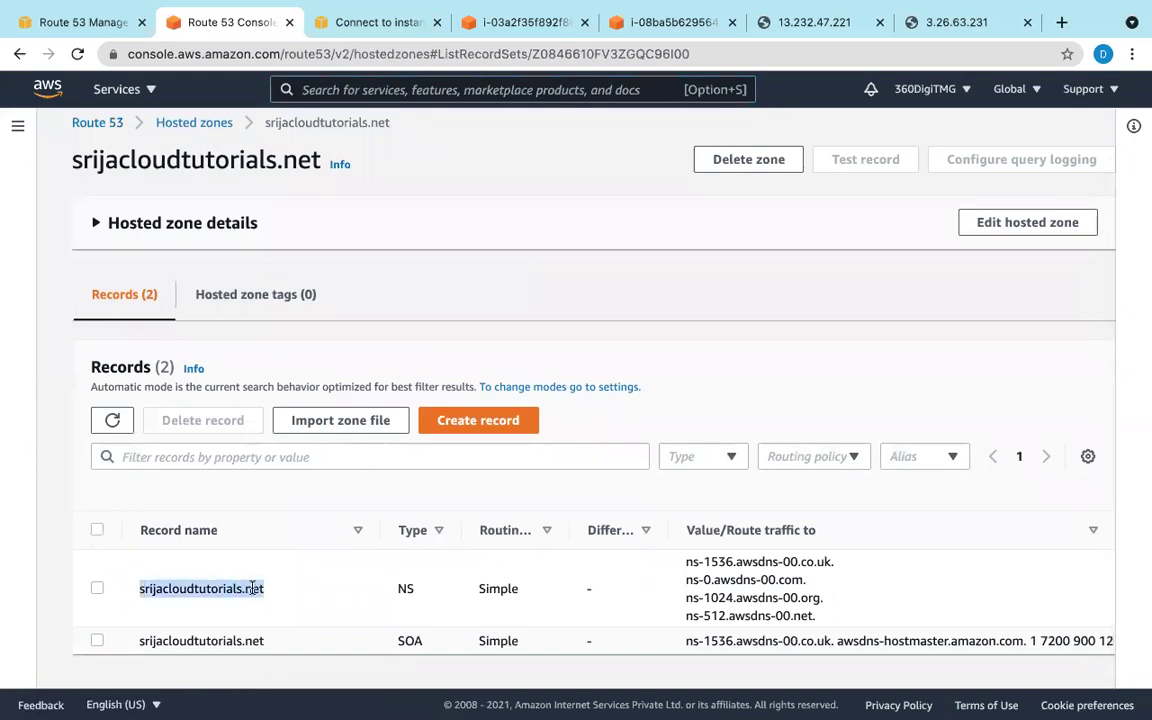
{"action": "right_click", "coordinate": [252, 588]}
{"action": "left_click", "coordinate": [285, 578]}
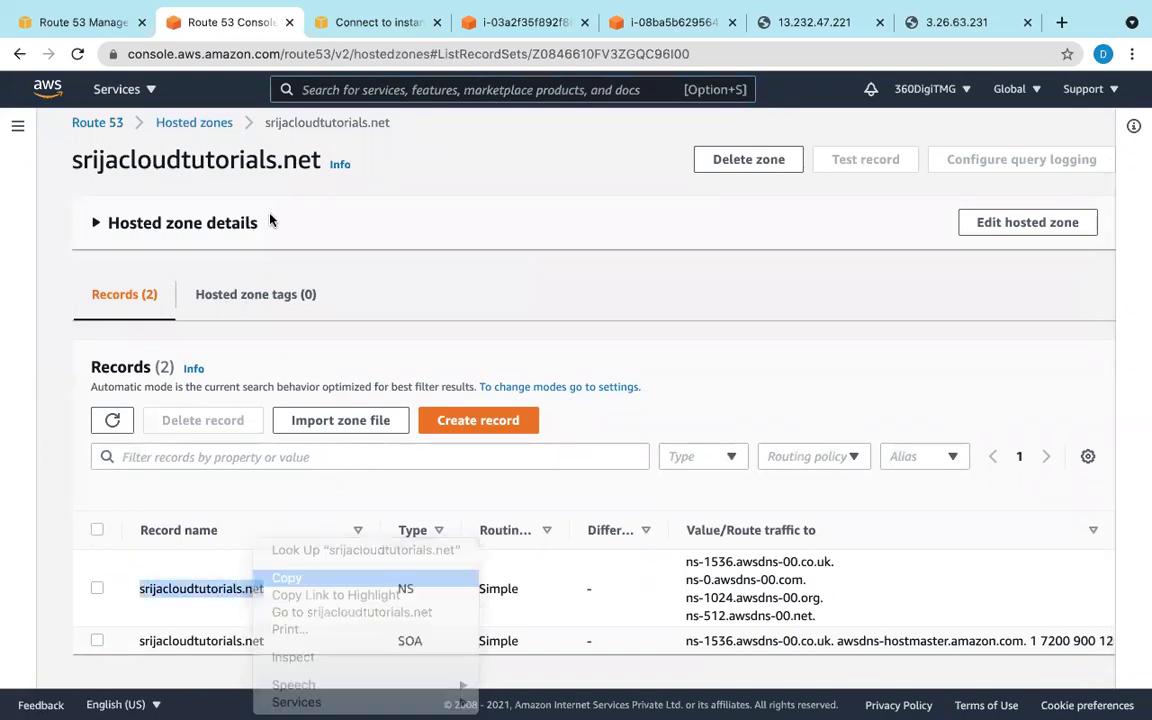
{"action": "left_click", "coordinate": [80, 22]}
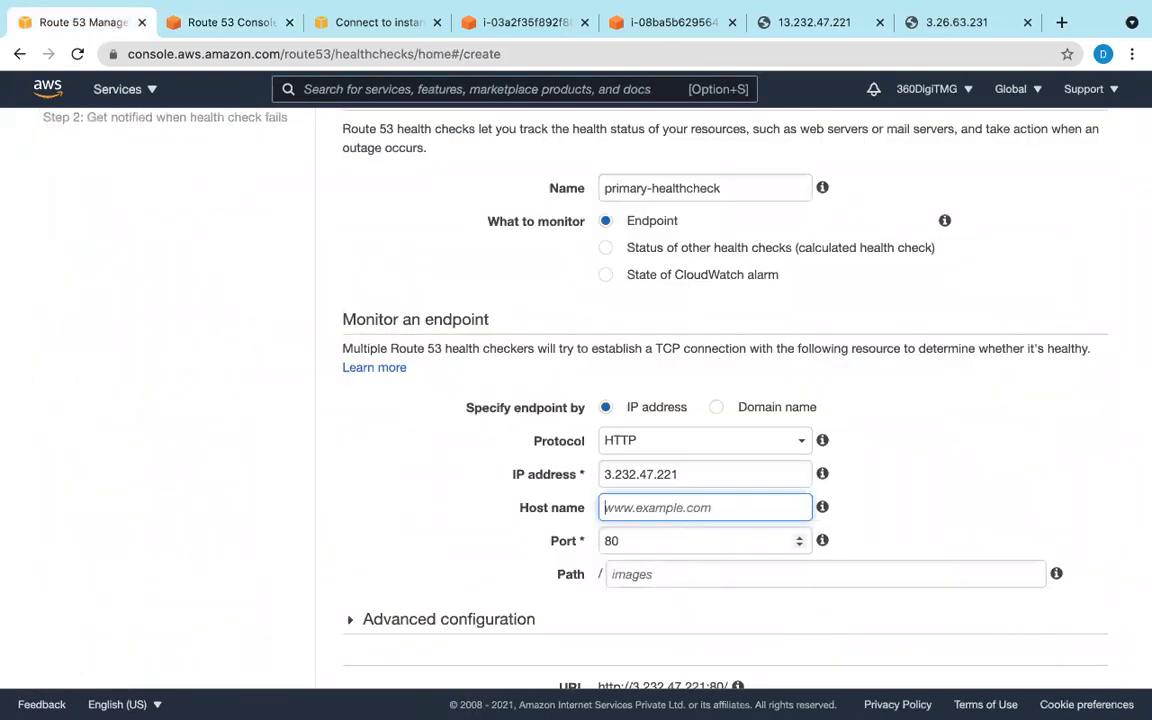
{"action": "type", "text": "www.srijacloudtutorials.net"}
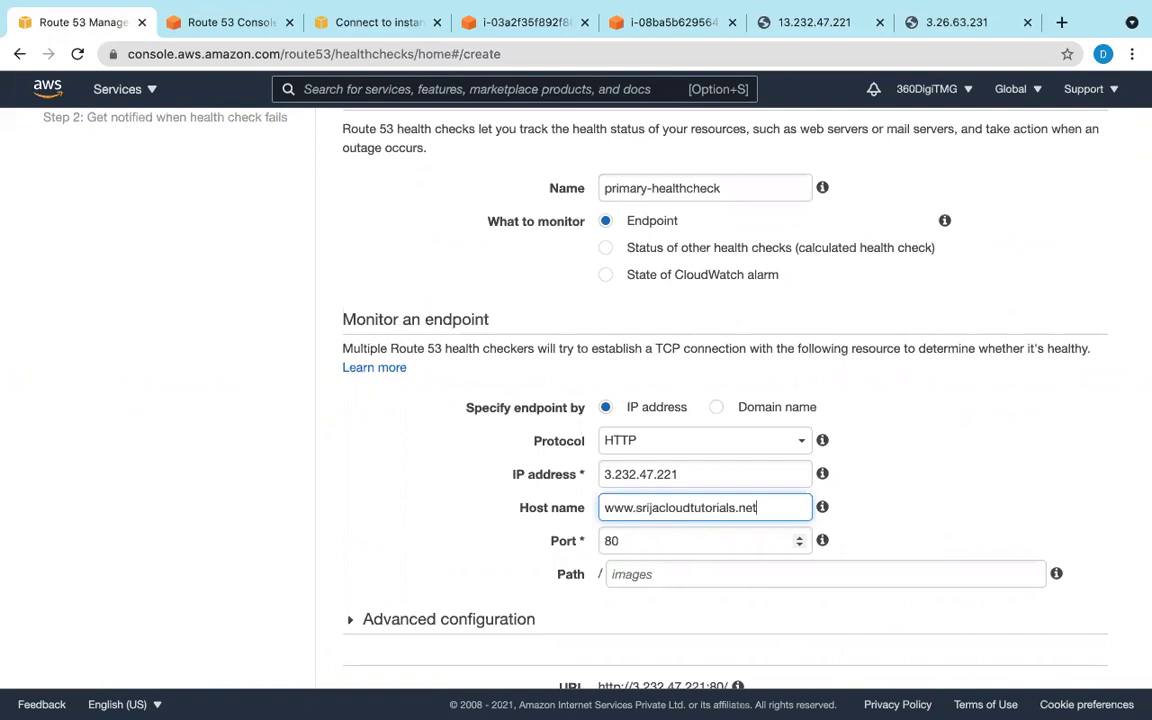
{"action": "scroll", "coordinate": [661, 551], "scroll_direction": "down", "scroll_amount": 2}
{"action": "scroll", "coordinate": [659, 552], "scroll_direction": "down", "scroll_amount": 2}
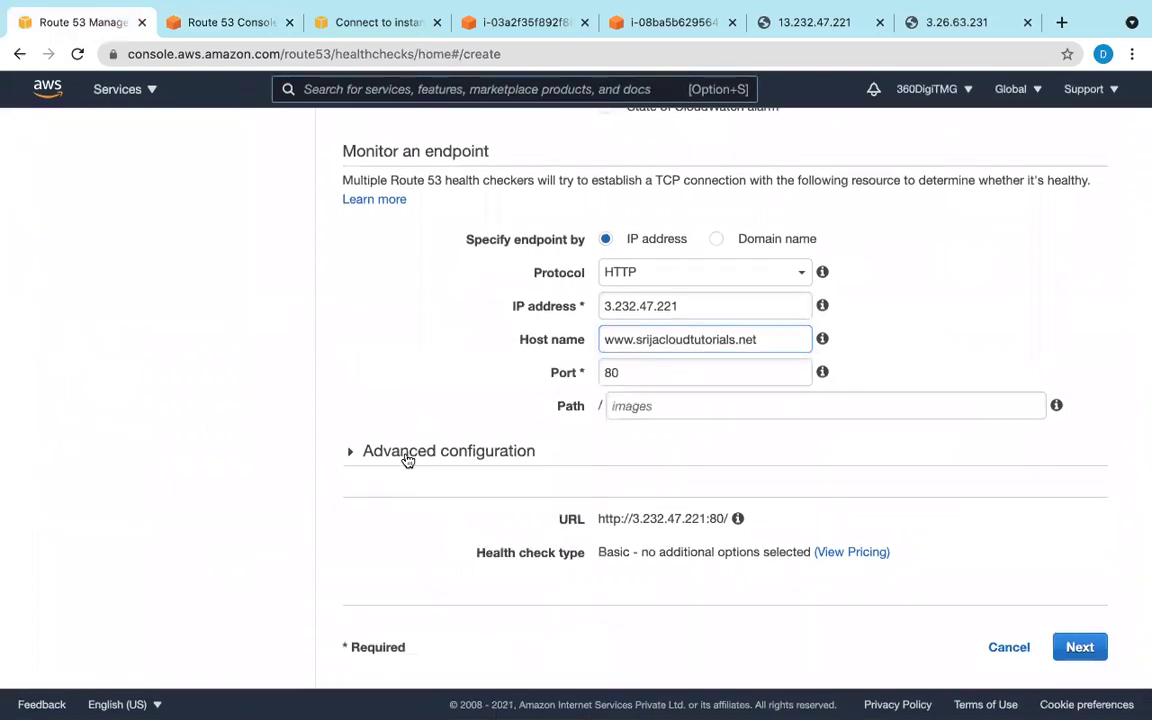
{"action": "left_click", "coordinate": [407, 455]}
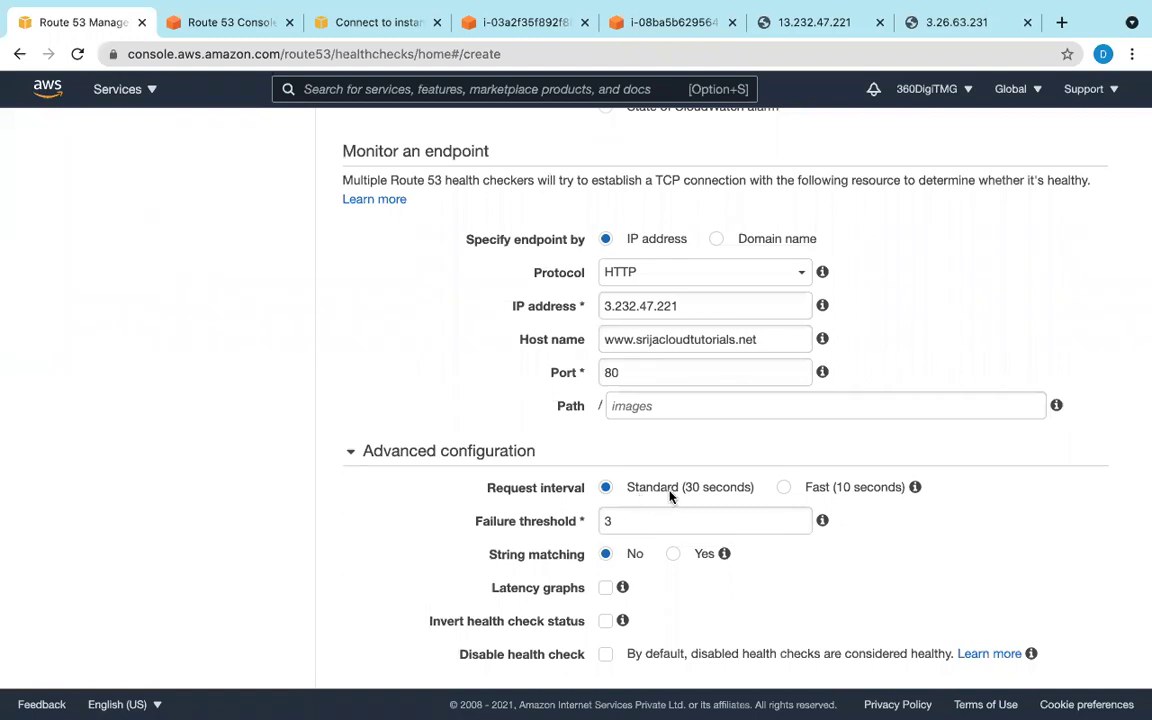
{"action": "left_click", "coordinate": [784, 488]}
Step: Advance the health check wizard to the failure notification step
{"action": "scroll", "coordinate": [675, 551], "scroll_direction": "down", "scroll_amount": 3}
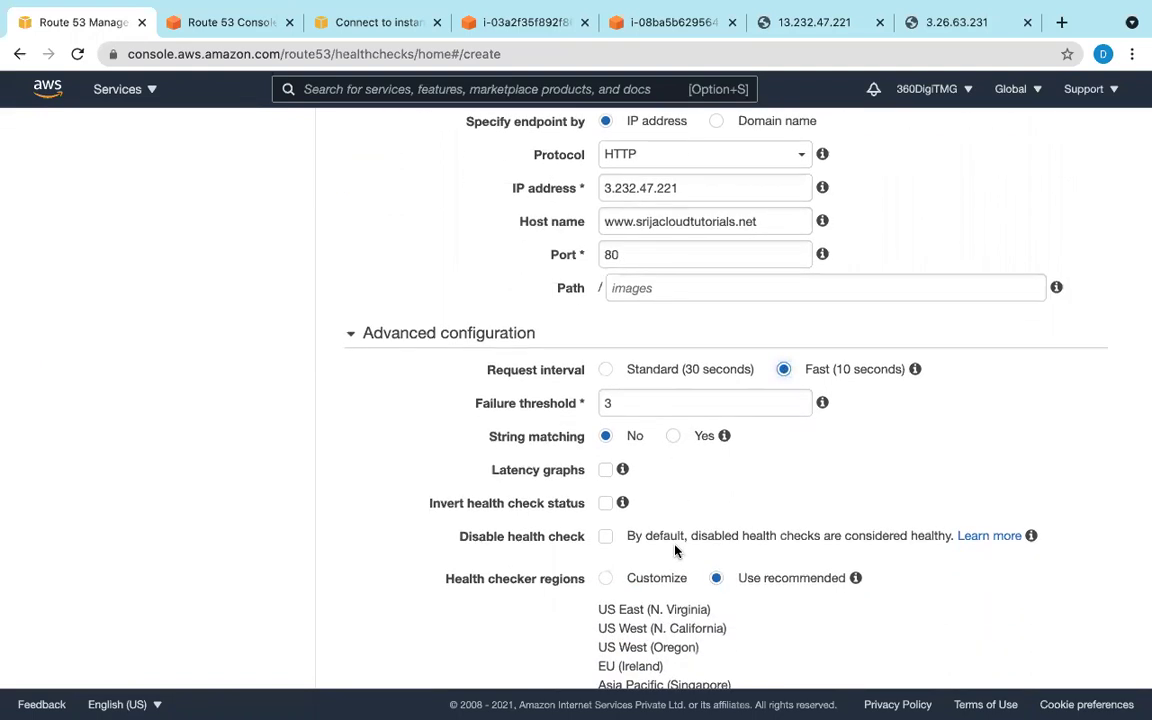
{"action": "scroll", "coordinate": [675, 551], "scroll_direction": "down", "scroll_amount": 2}
{"action": "scroll", "coordinate": [675, 551], "scroll_direction": "down", "scroll_amount": 5}
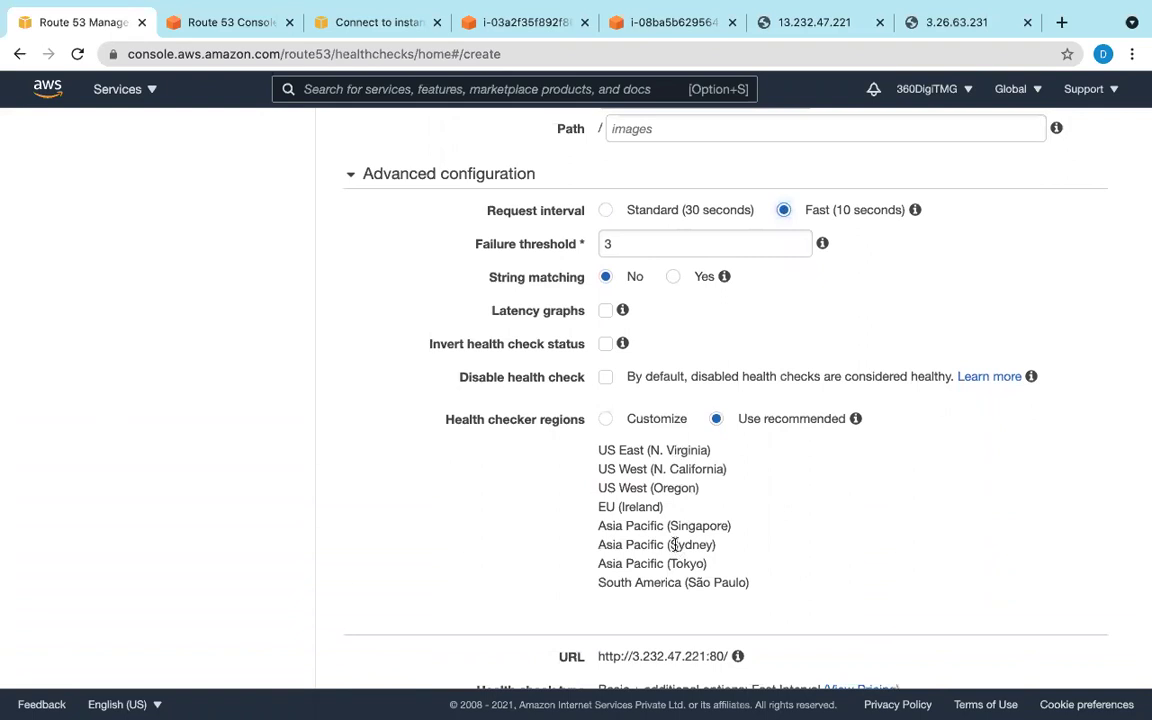
{"action": "scroll", "coordinate": [675, 544], "scroll_direction": "down", "scroll_amount": 2}
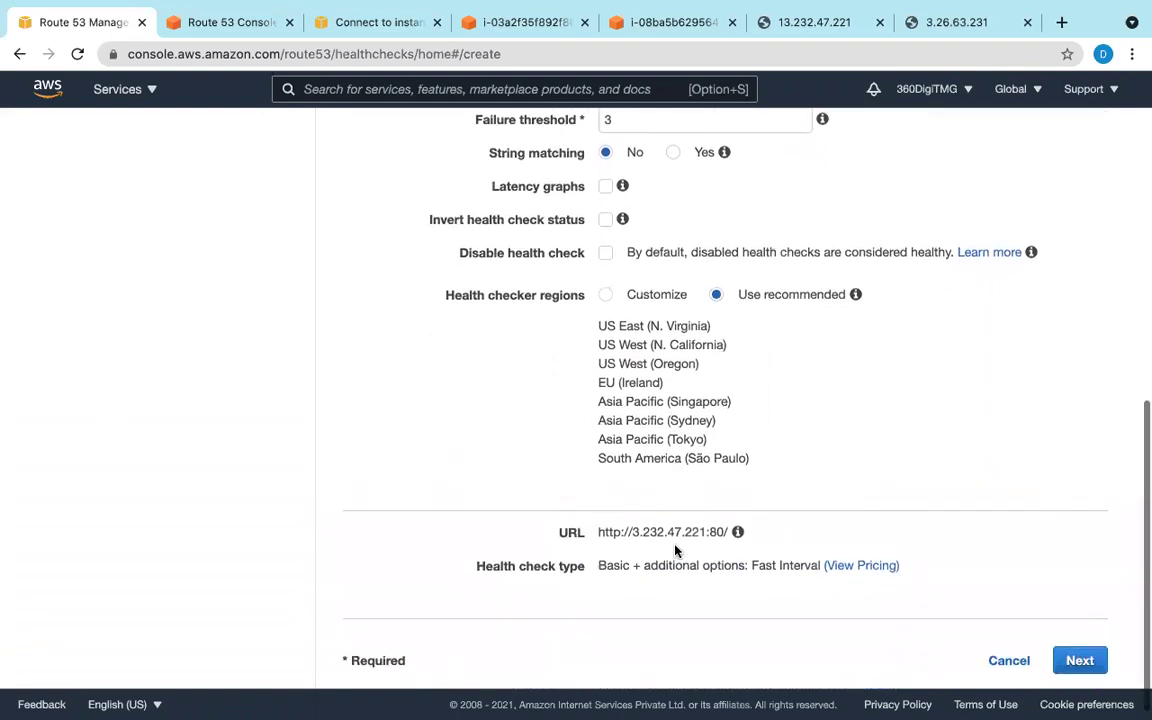
{"action": "scroll", "coordinate": [675, 544], "scroll_direction": "down", "scroll_amount": 1}
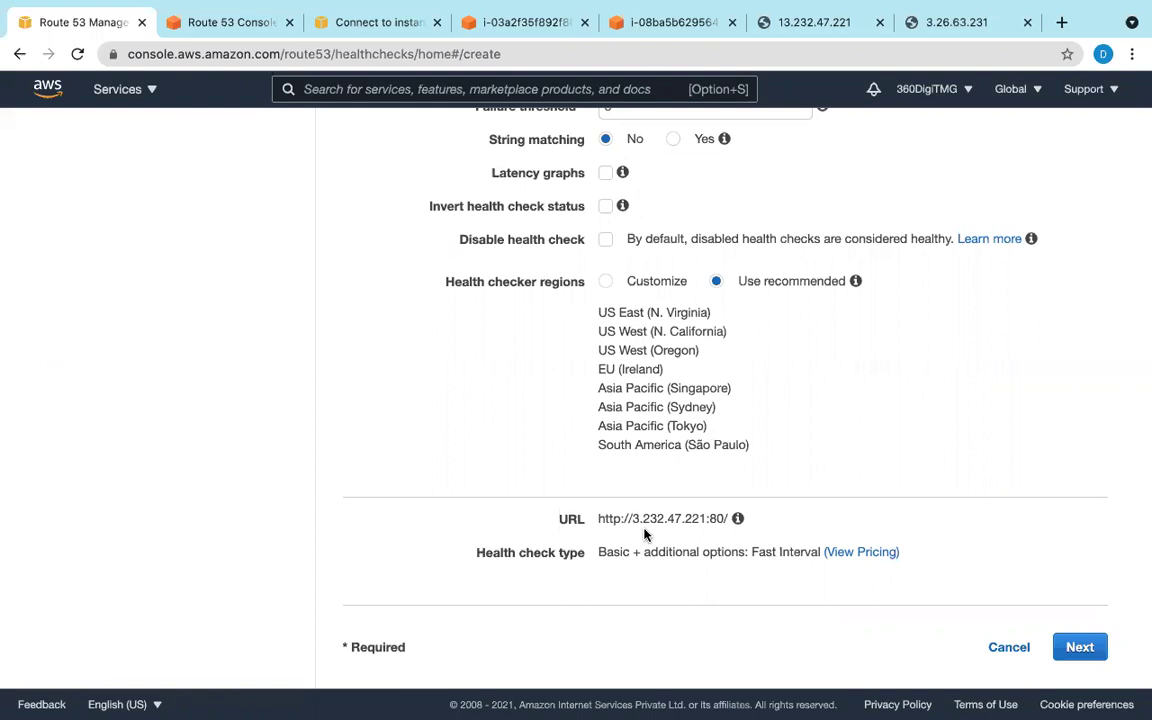
{"action": "left_click", "coordinate": [1080, 647]}
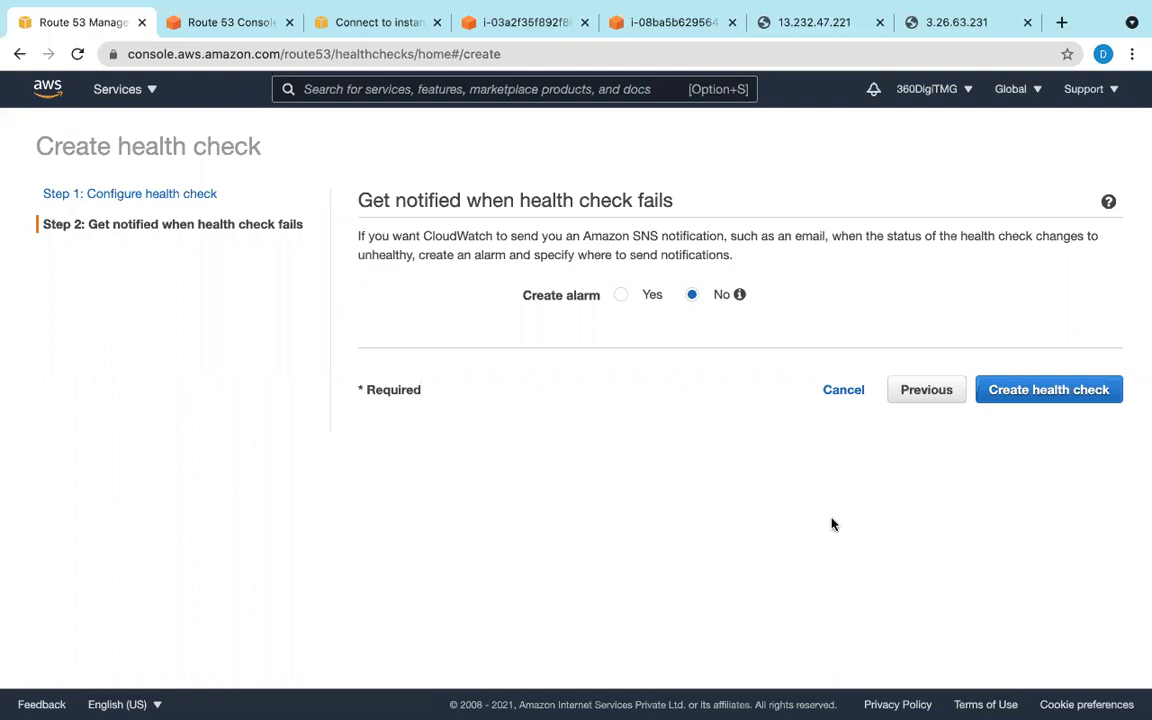
Step: Turn on a failure alarm that notifies a new SNS topic
{"action": "left_click", "coordinate": [622, 297]}
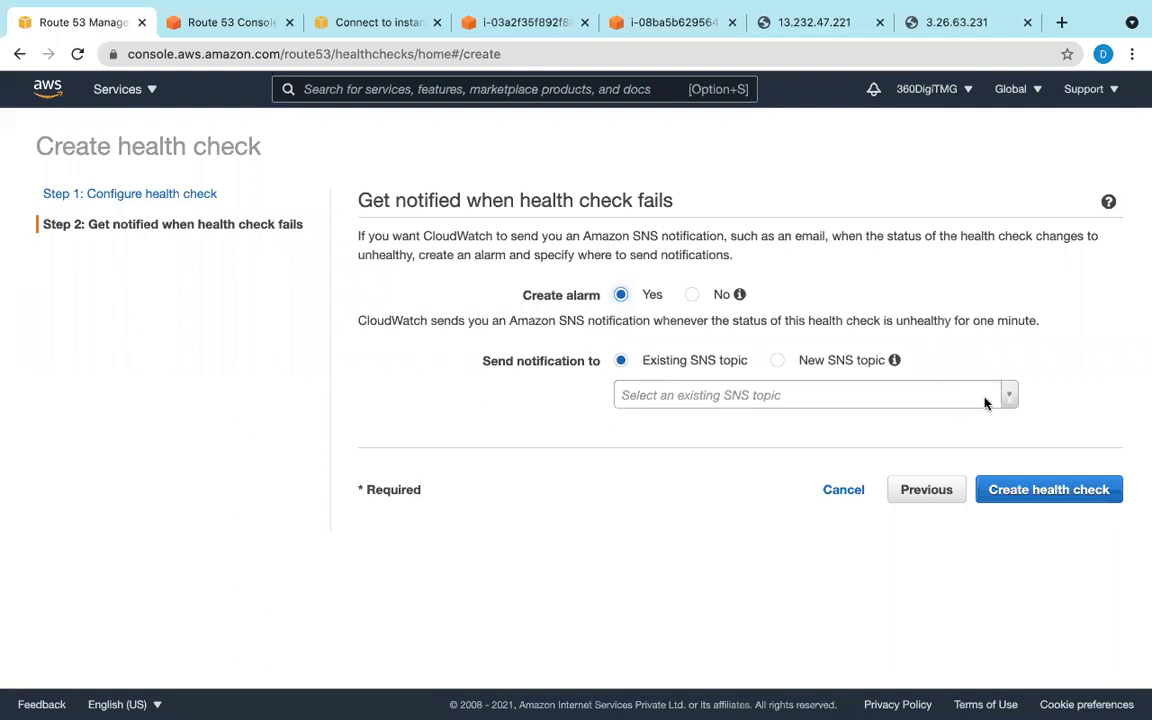
{"action": "left_click", "coordinate": [779, 362]}
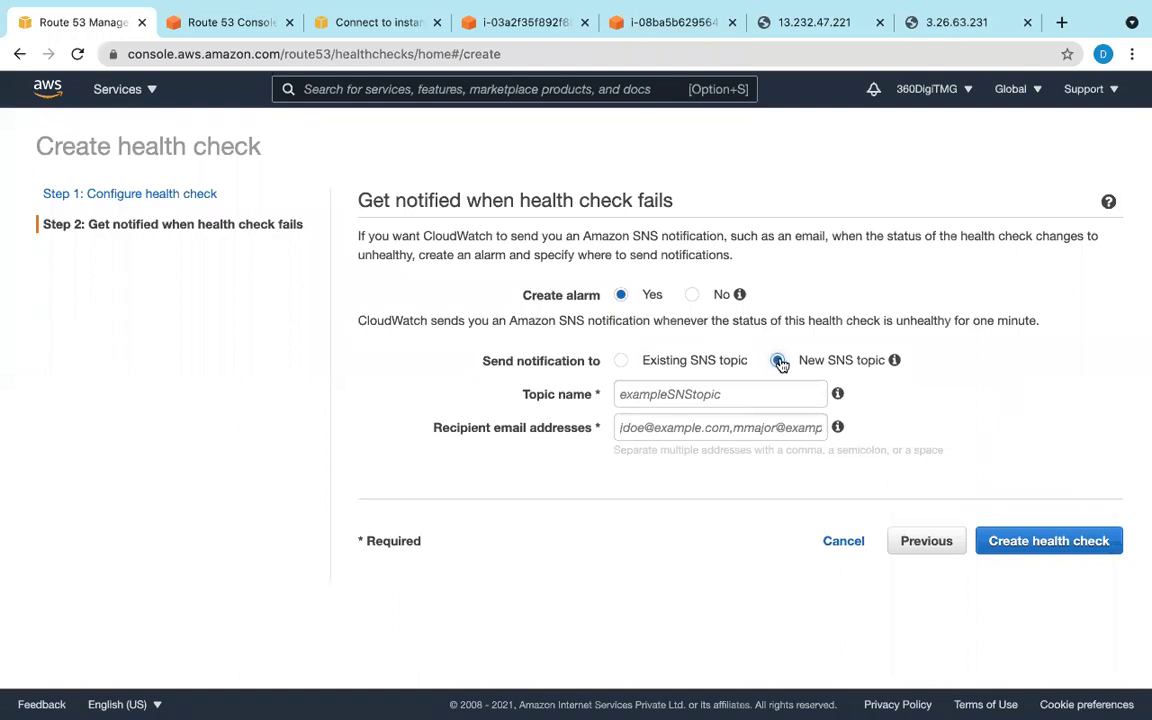
{"action": "left_click", "coordinate": [700, 361]}
{"action": "left_click", "coordinate": [1006, 397]}
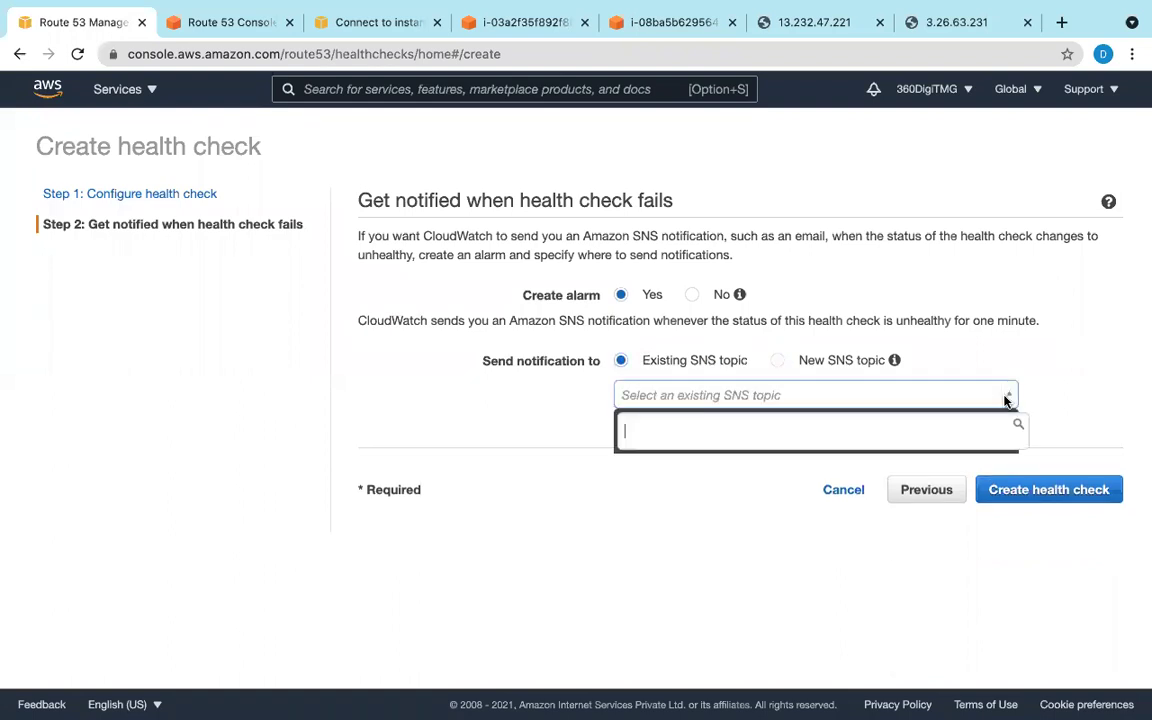
{"action": "left_click", "coordinate": [779, 361]}
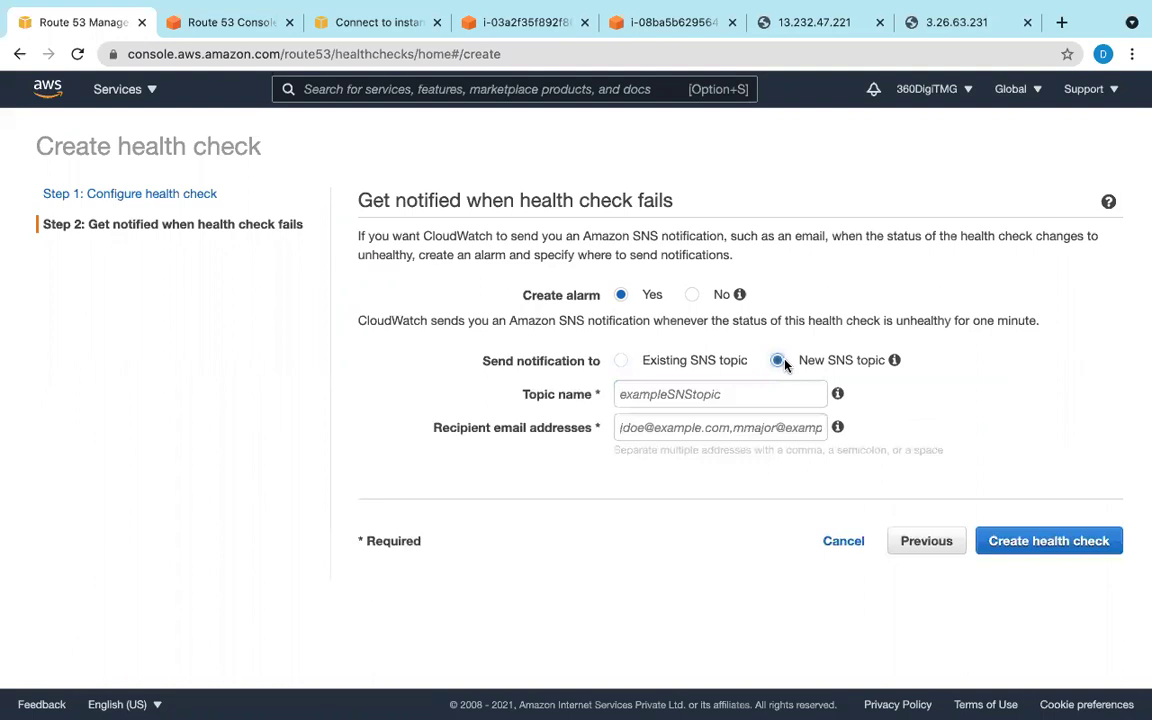
Step: Name the topic route53-alert, enter the recipient's e-mail, and create the health check
{"action": "left_click", "coordinate": [776, 395]}
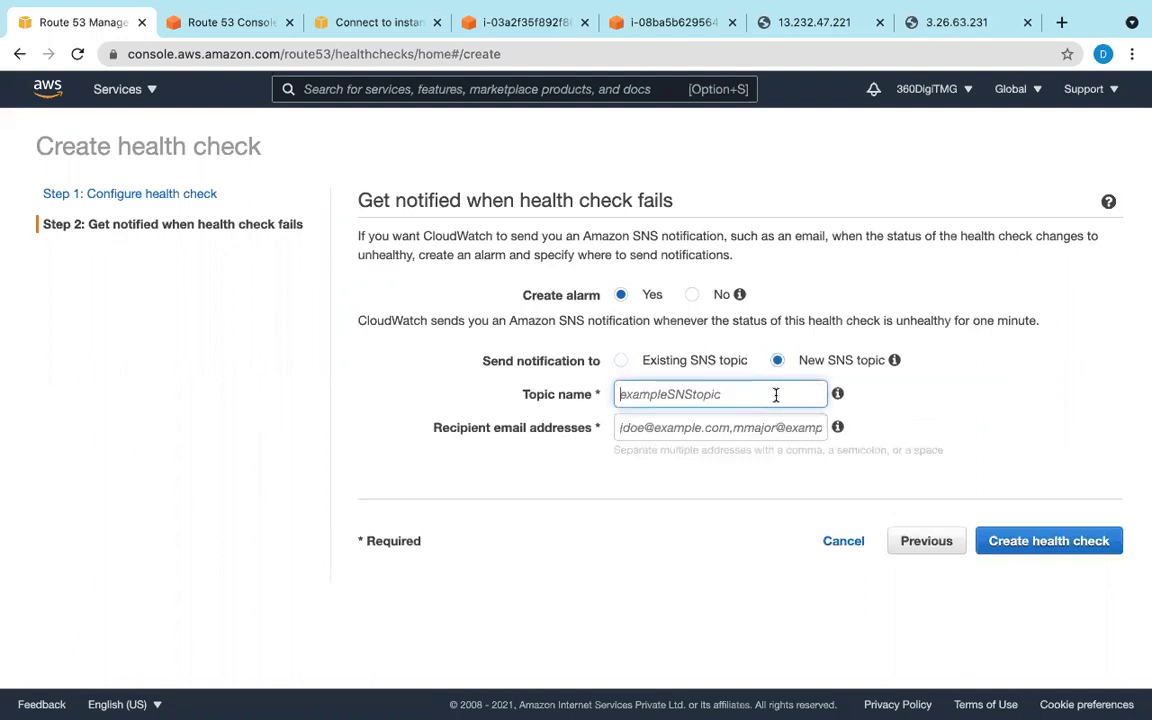
{"action": "type", "text": "rout"}
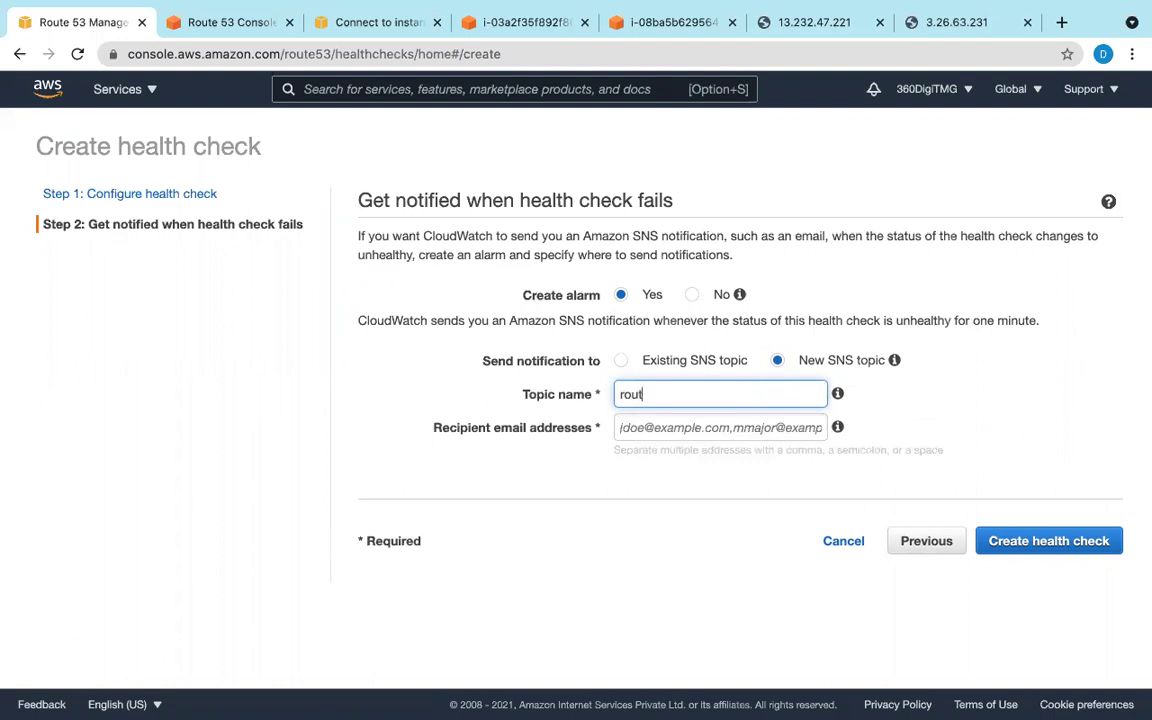
{"action": "type", "text": "e53-alert"}
{"action": "left_click", "coordinate": [770, 436]}
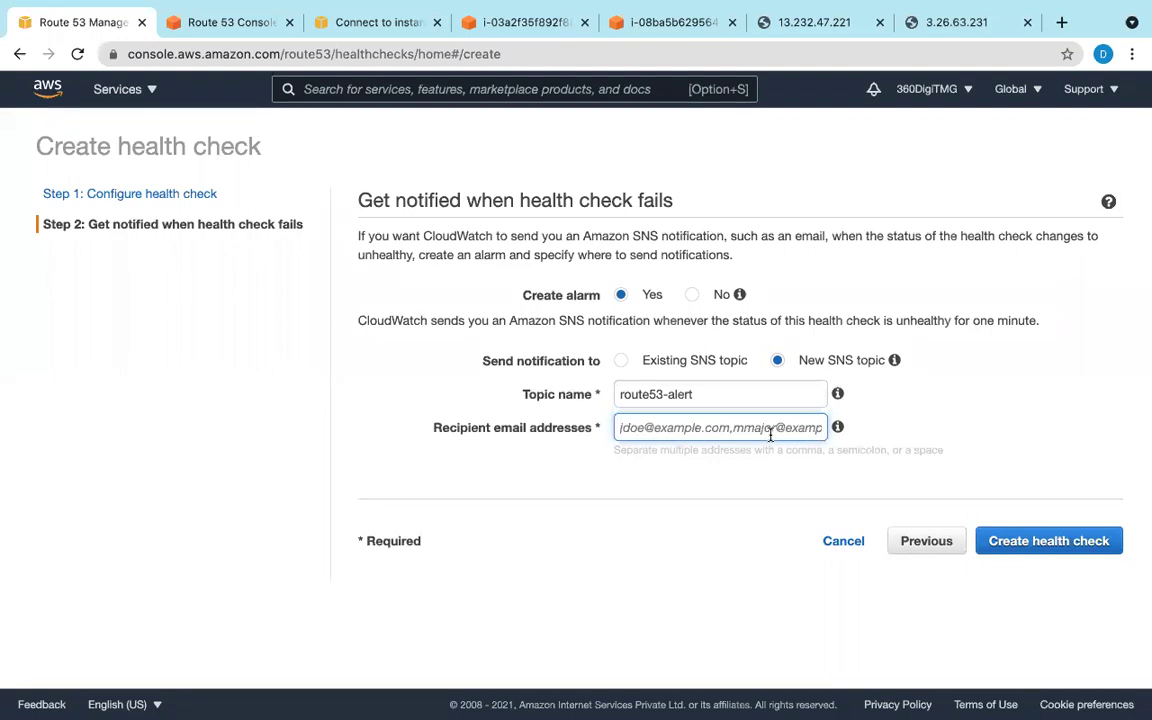
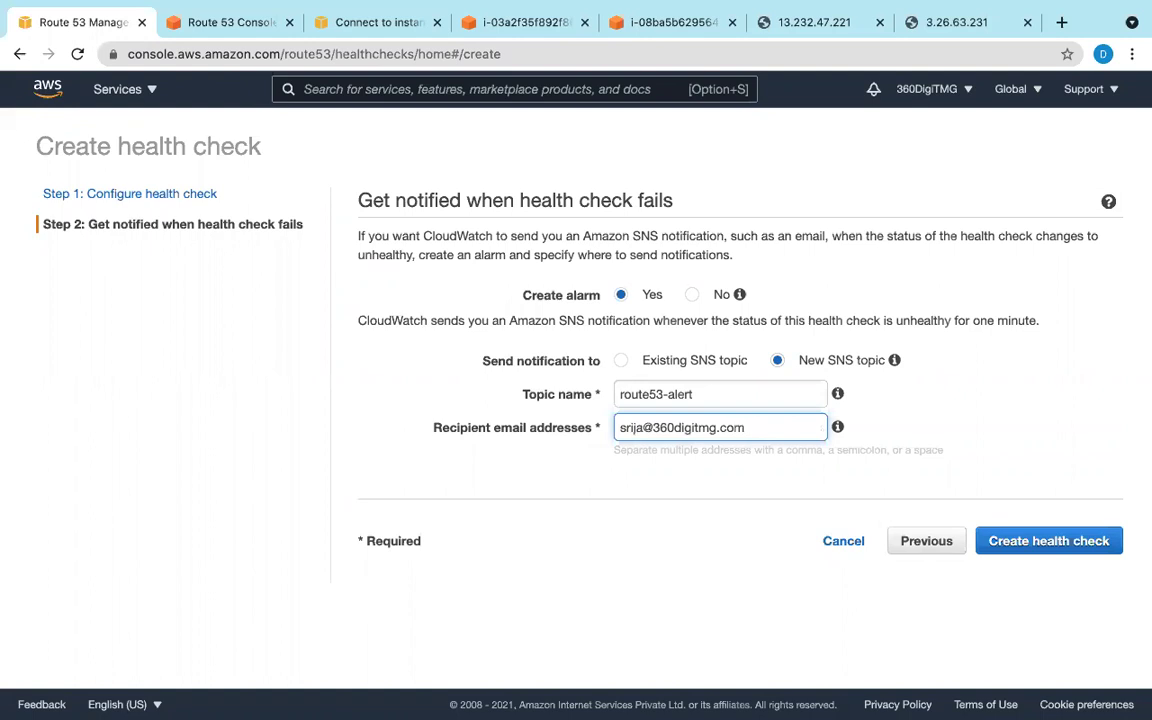
{"action": "left_click", "coordinate": [1093, 543]}
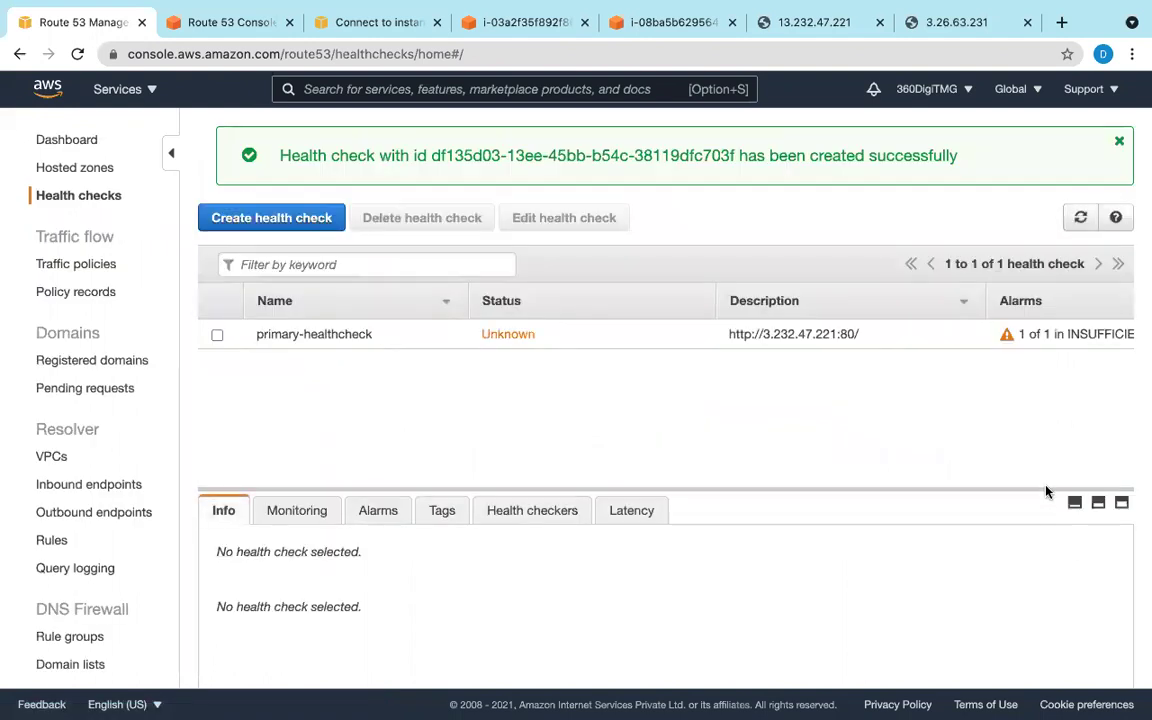
{"action": "scroll", "coordinate": [1040, 362], "scroll_direction": "right", "scroll_amount": 4}
{"action": "scroll", "coordinate": [1047, 365], "scroll_direction": "right", "scroll_amount": 2}
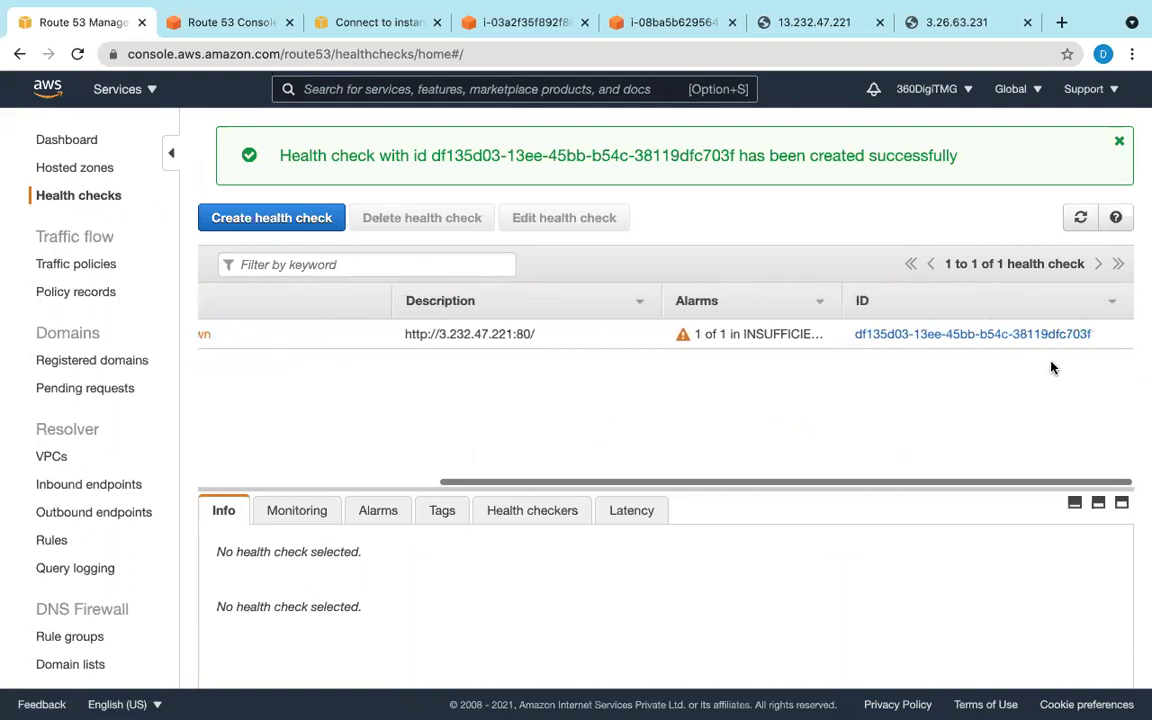
{"action": "scroll", "coordinate": [1049, 365], "scroll_direction": "left", "scroll_amount": 6}
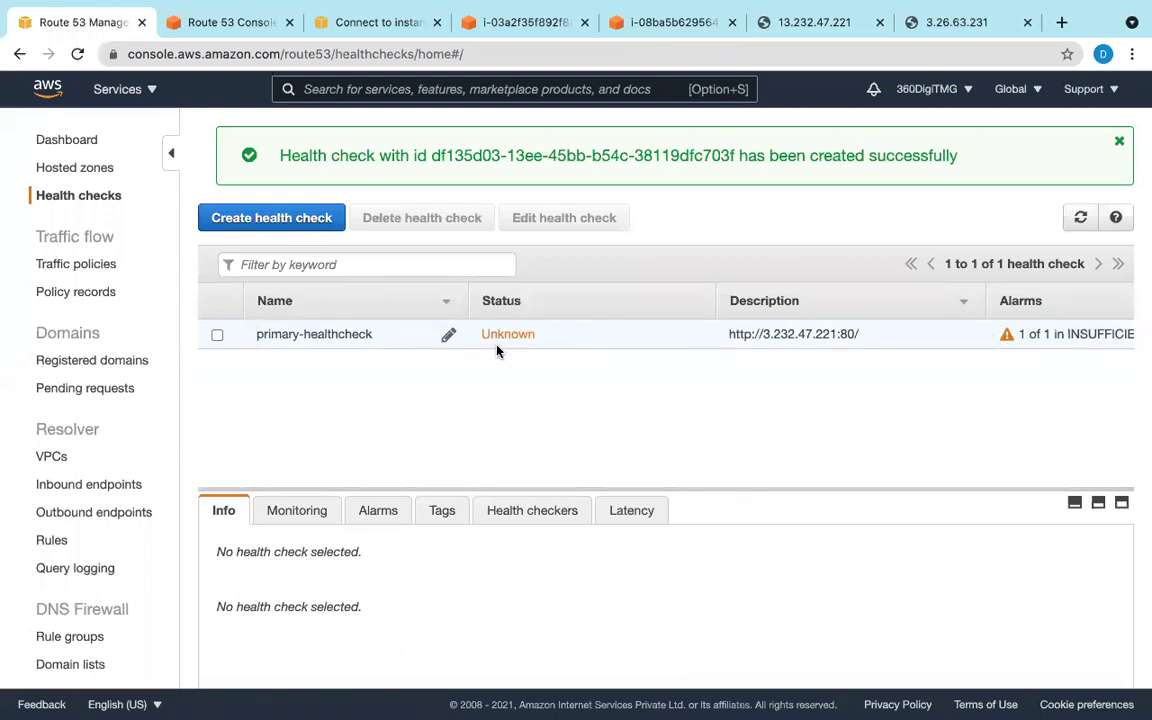
{"action": "left_click", "coordinate": [1081, 218]}
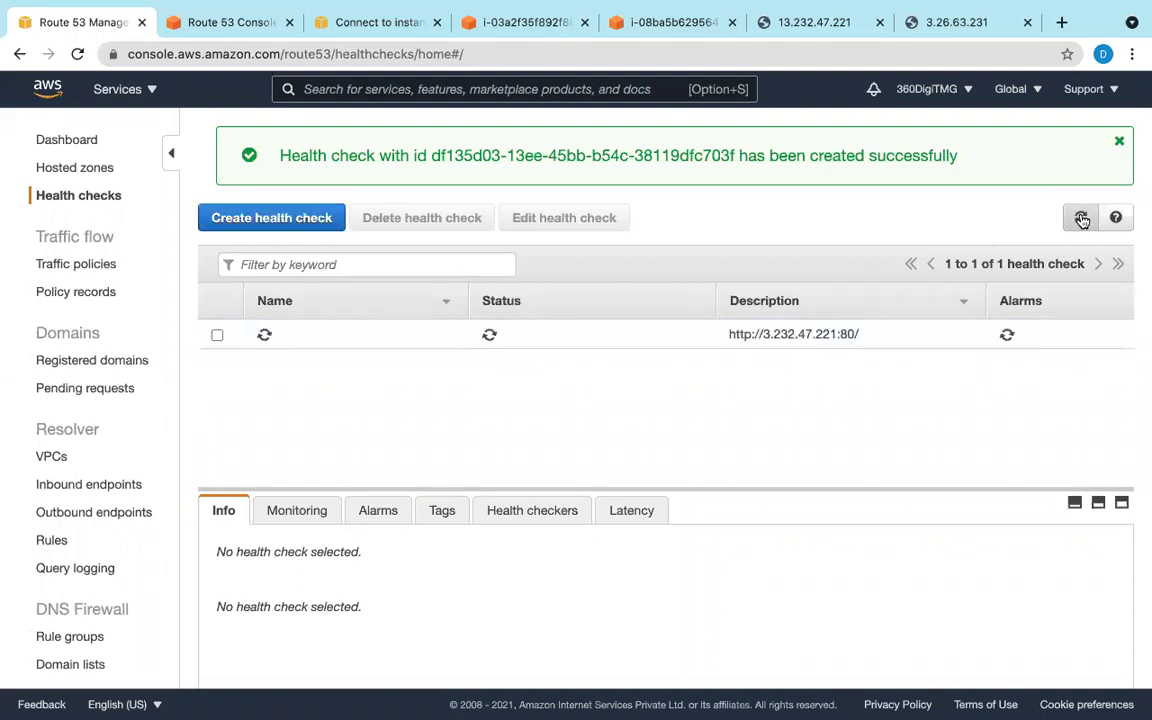
{"action": "left_click", "coordinate": [1081, 218]}
{"action": "left_click", "coordinate": [1081, 218]}
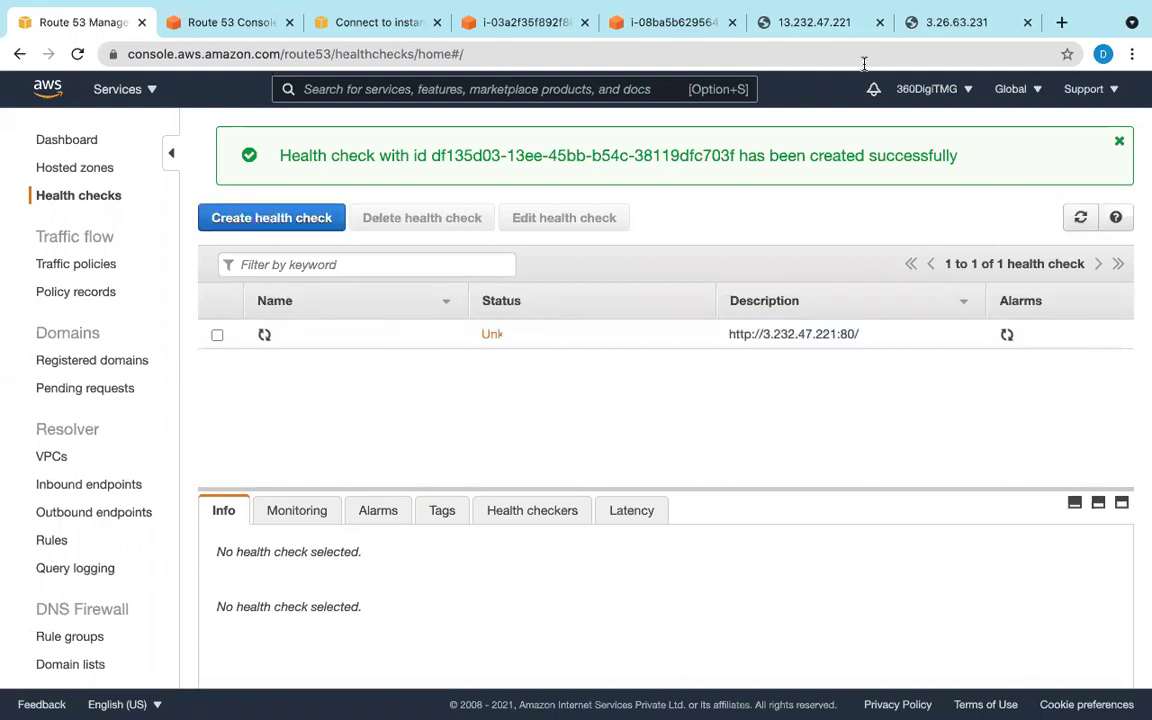
{"action": "left_click", "coordinate": [814, 22]}
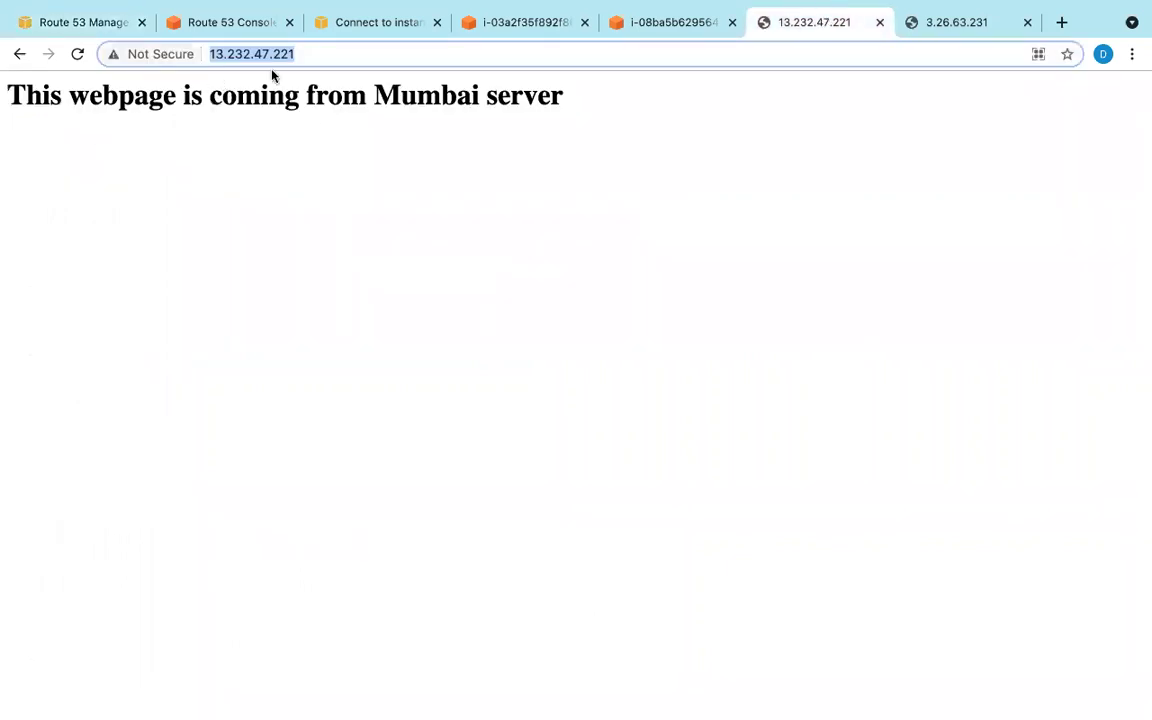
{"action": "left_click", "coordinate": [73, 57]}
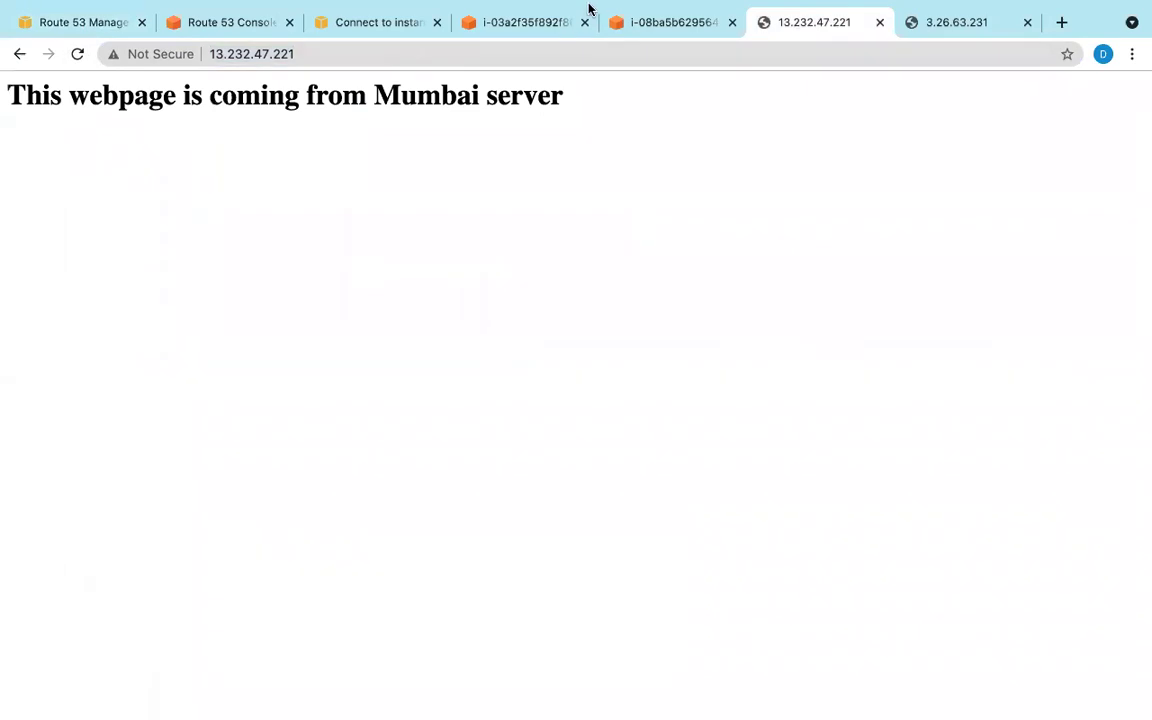
{"action": "left_click", "coordinate": [67, 20]}
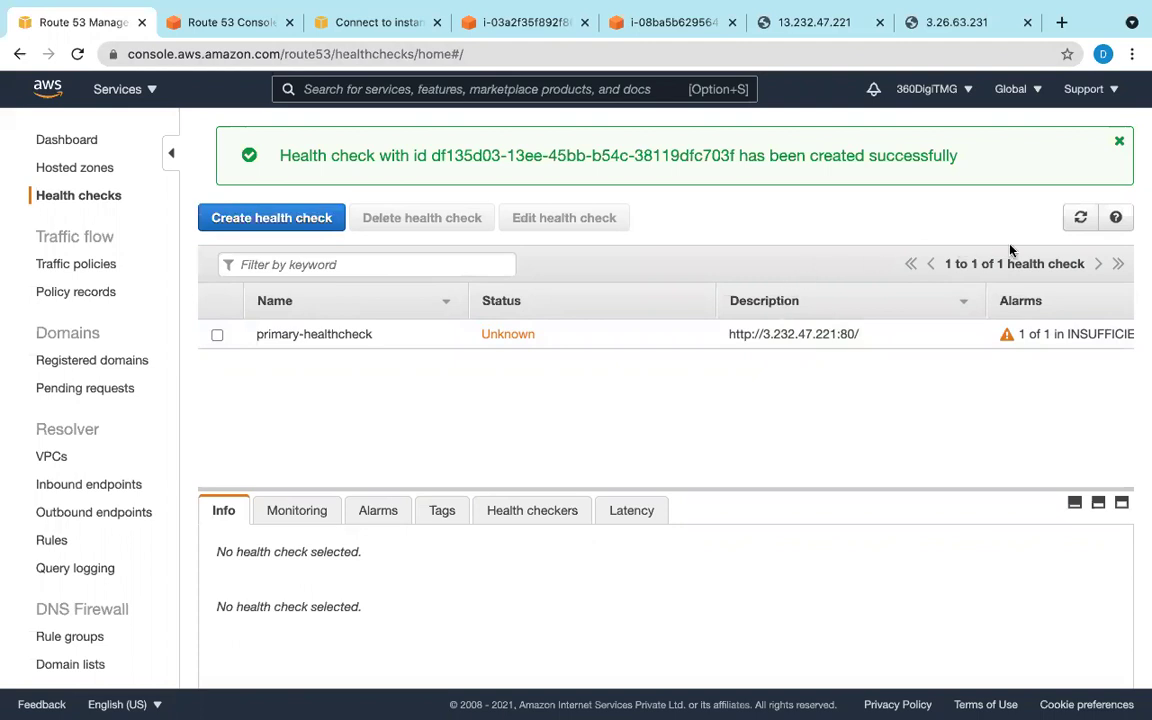
{"action": "left_click", "coordinate": [1079, 219]}
{"action": "left_click_drag", "start_coordinate": [729, 334], "coordinate": [858, 344]}
{"action": "key", "text": "super+c"}
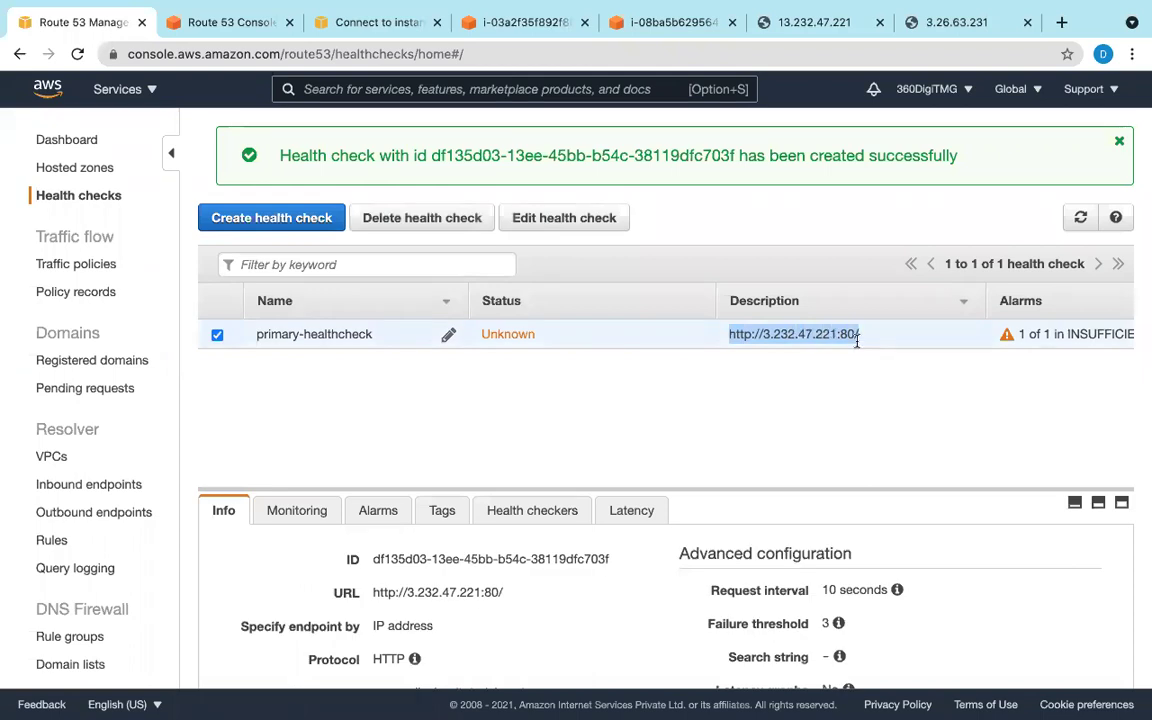
Step: Open the copied endpoint address 3.232.47.221 in a new browser tab
{"action": "left_click", "coordinate": [1062, 22]}
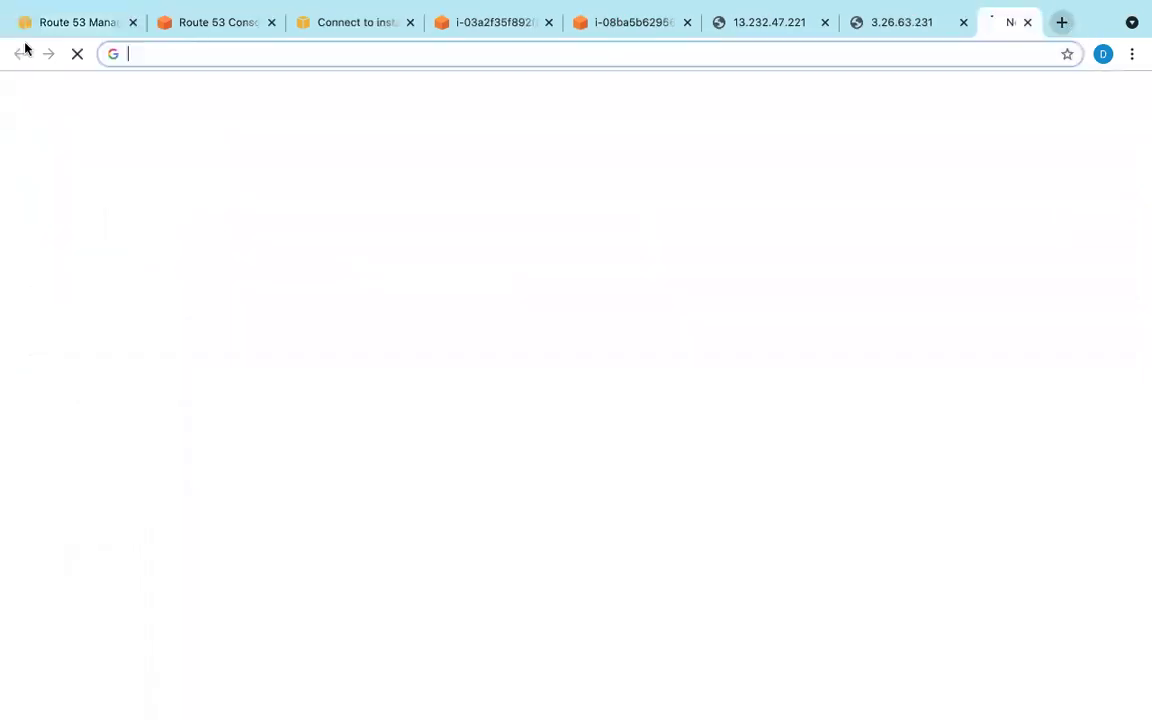
{"action": "key", "text": "super+v"}
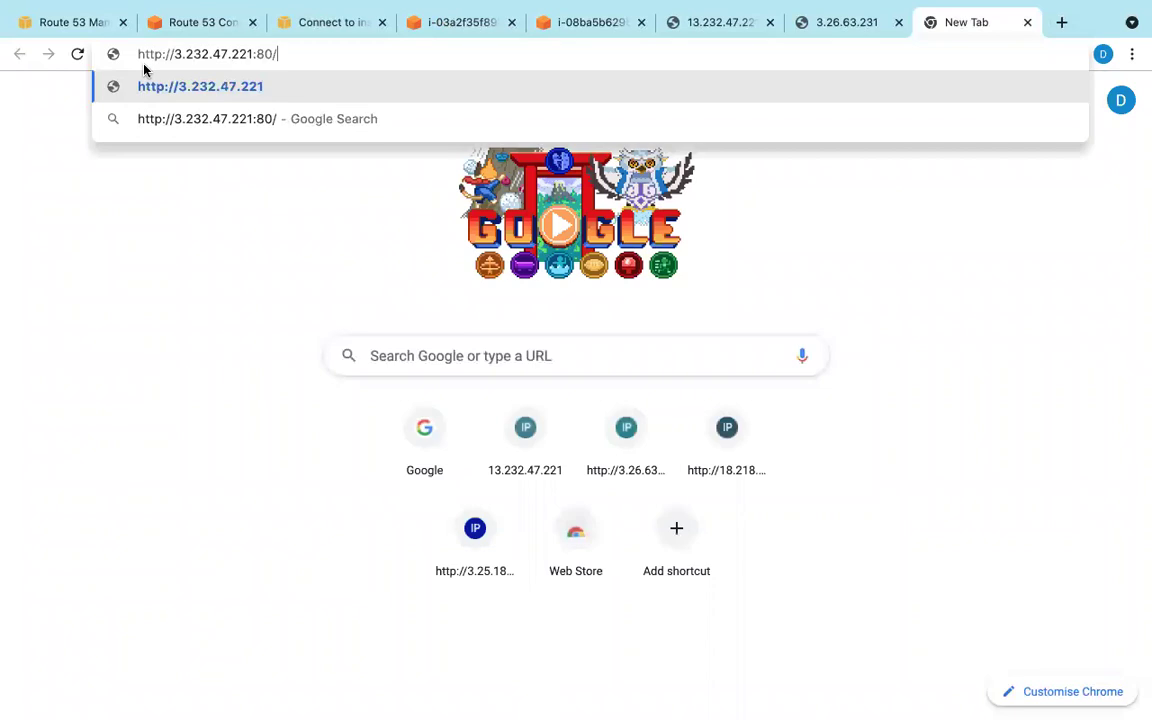
{"action": "key", "text": "Return"}
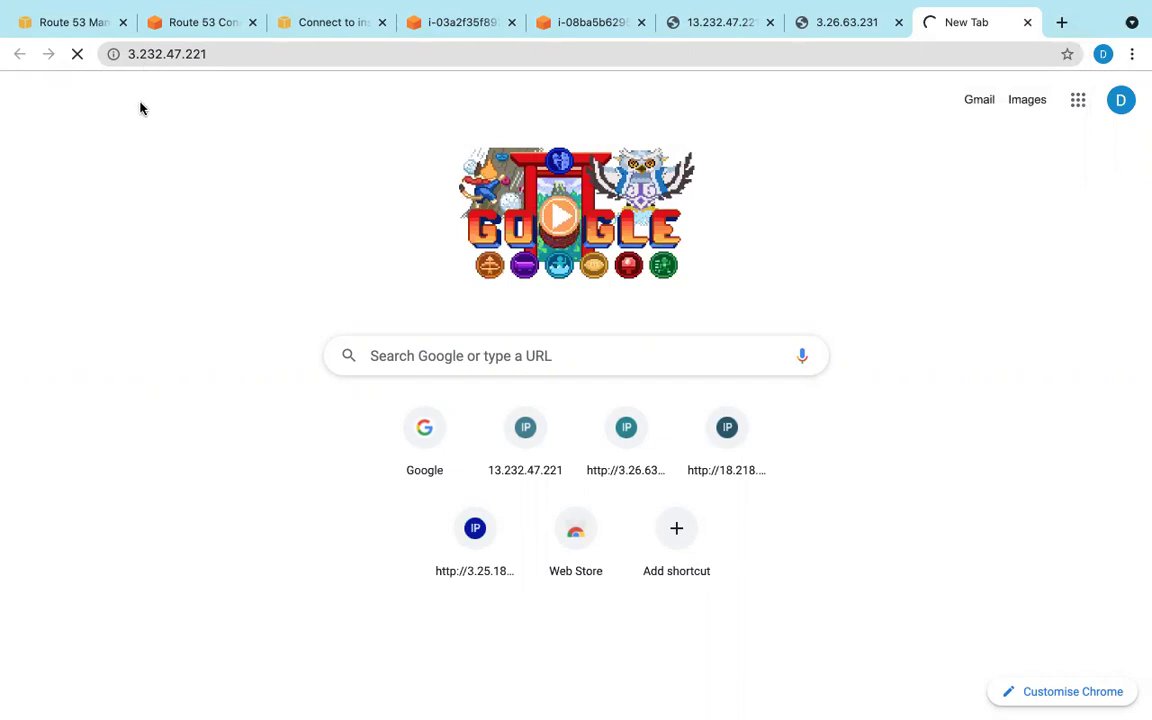
Step: Reload the Sydney server page, then reopen primary-healthcheck in Route 53 for editing
{"action": "left_click", "coordinate": [805, 22]}
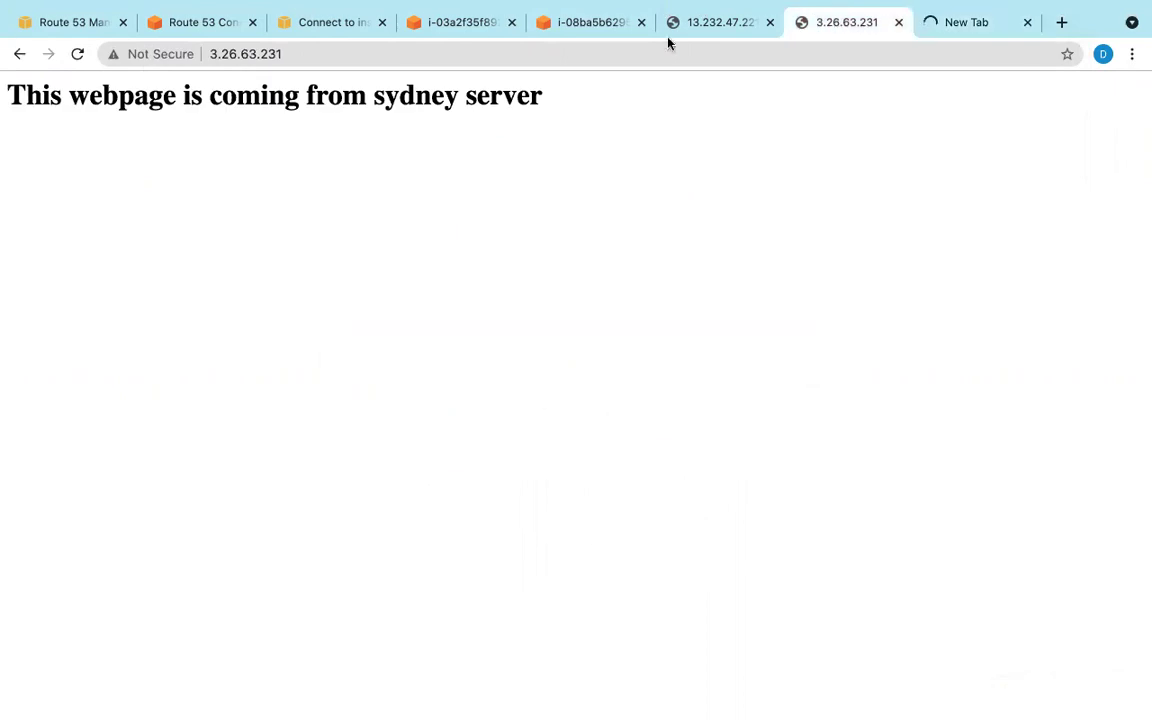
{"action": "left_click", "coordinate": [80, 55]}
{"action": "left_click", "coordinate": [987, 31]}
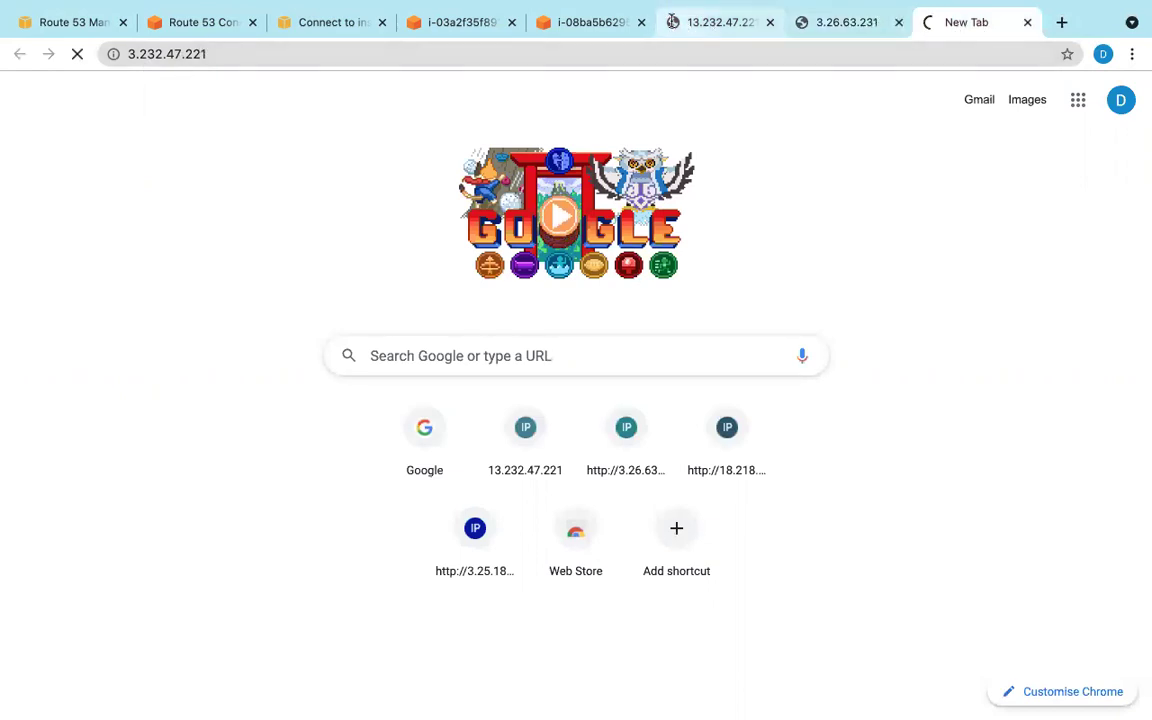
{"action": "left_click", "coordinate": [65, 28]}
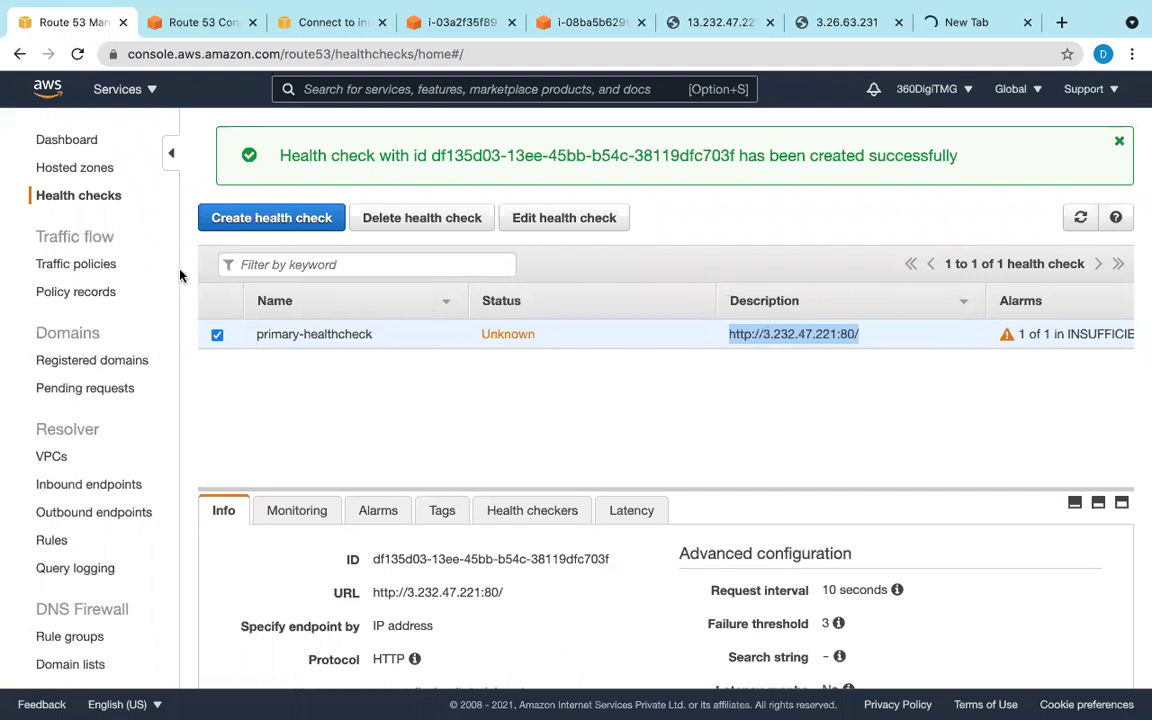
{"action": "left_click", "coordinate": [533, 229]}
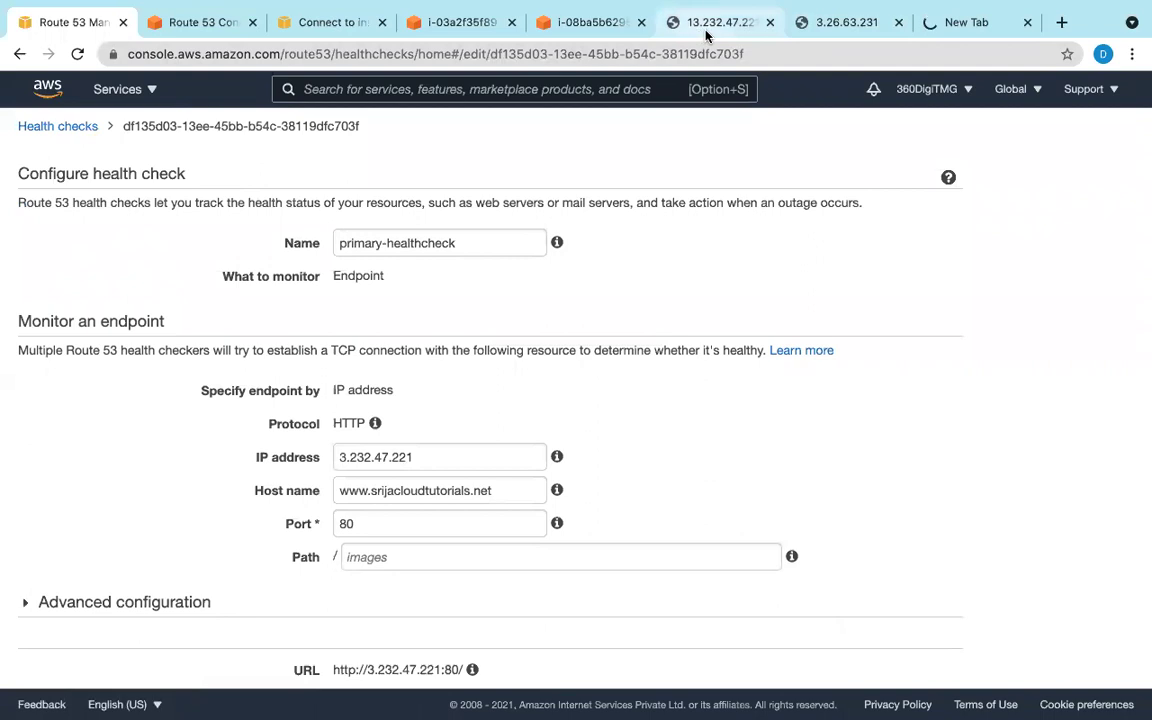
Step: Correct the monitored IP to 13.232.47.221, close the stalled tab, and save the health check
{"action": "left_click", "coordinate": [343, 459]}
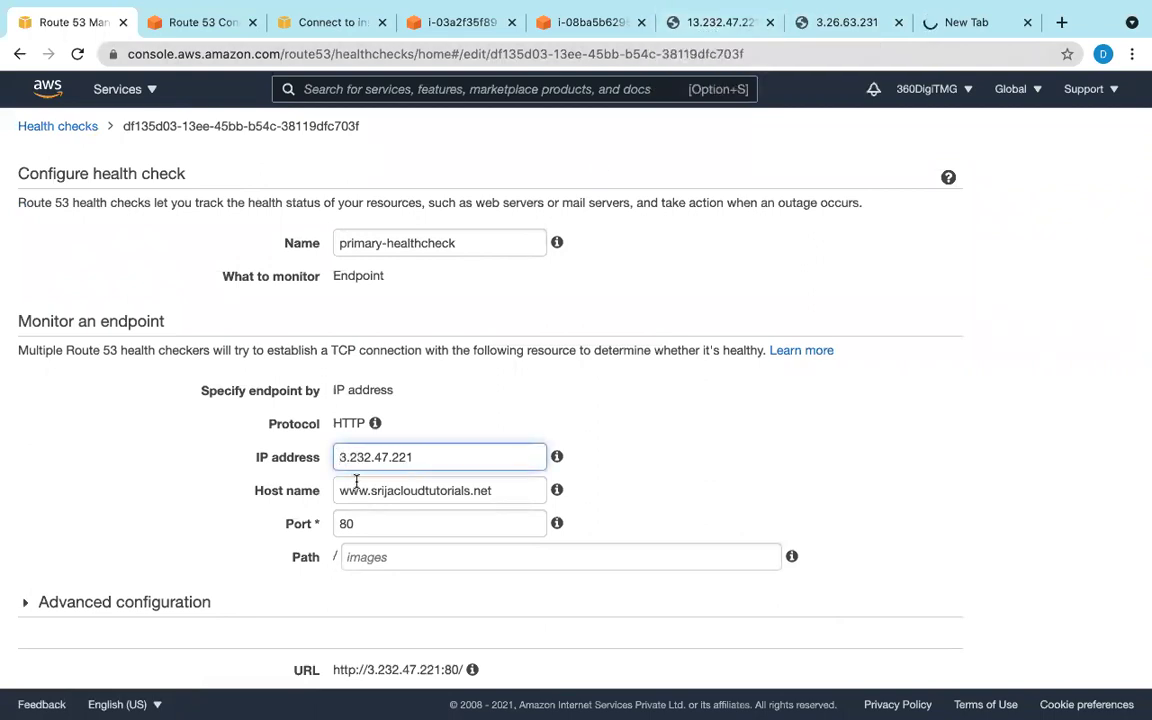
{"action": "type", "text": "1"}
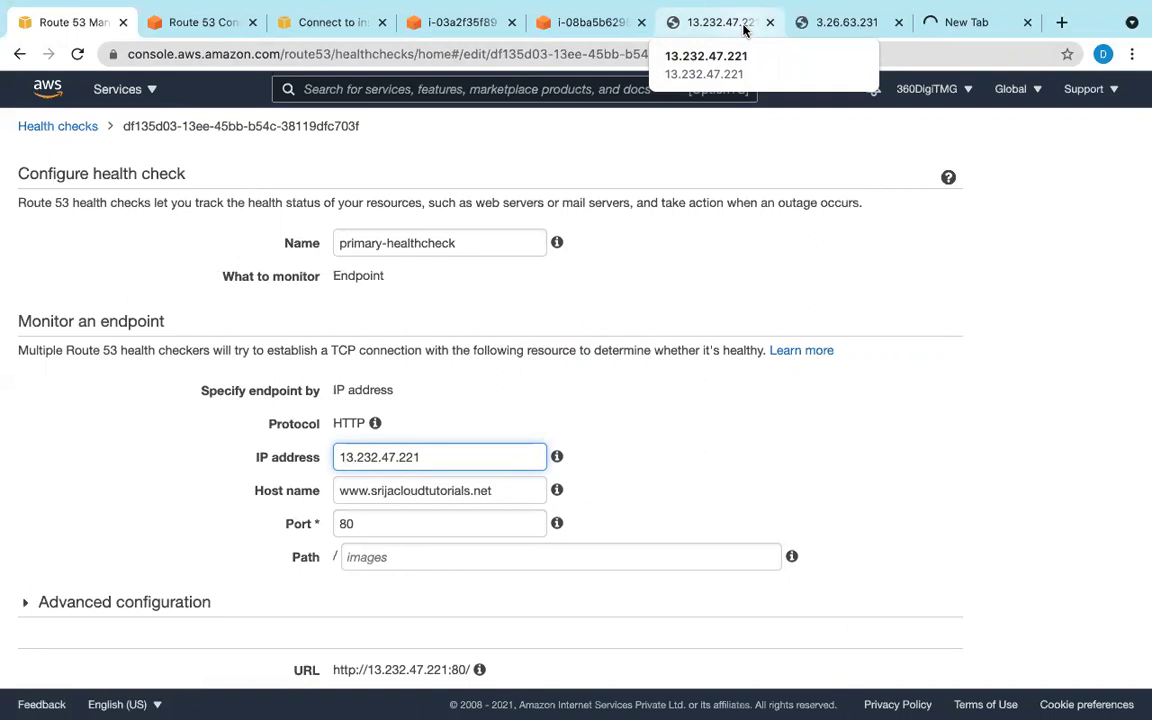
{"action": "scroll", "coordinate": [643, 490], "scroll_direction": "down", "scroll_amount": 3}
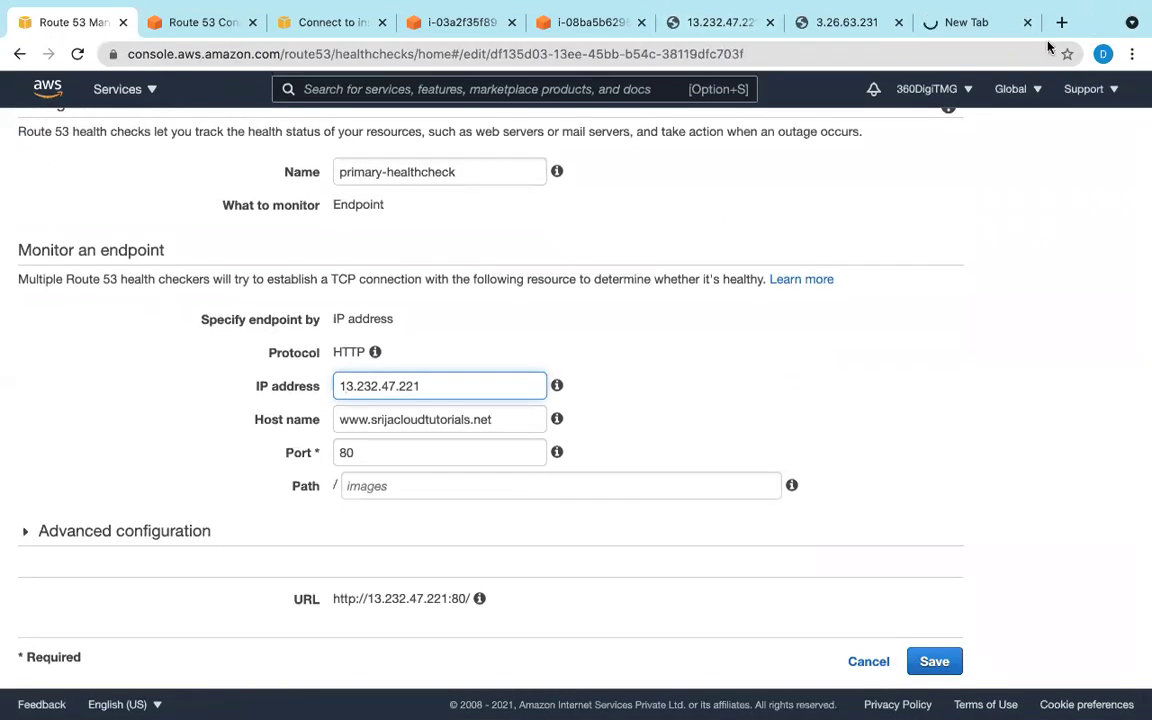
{"action": "left_click", "coordinate": [1026, 22]}
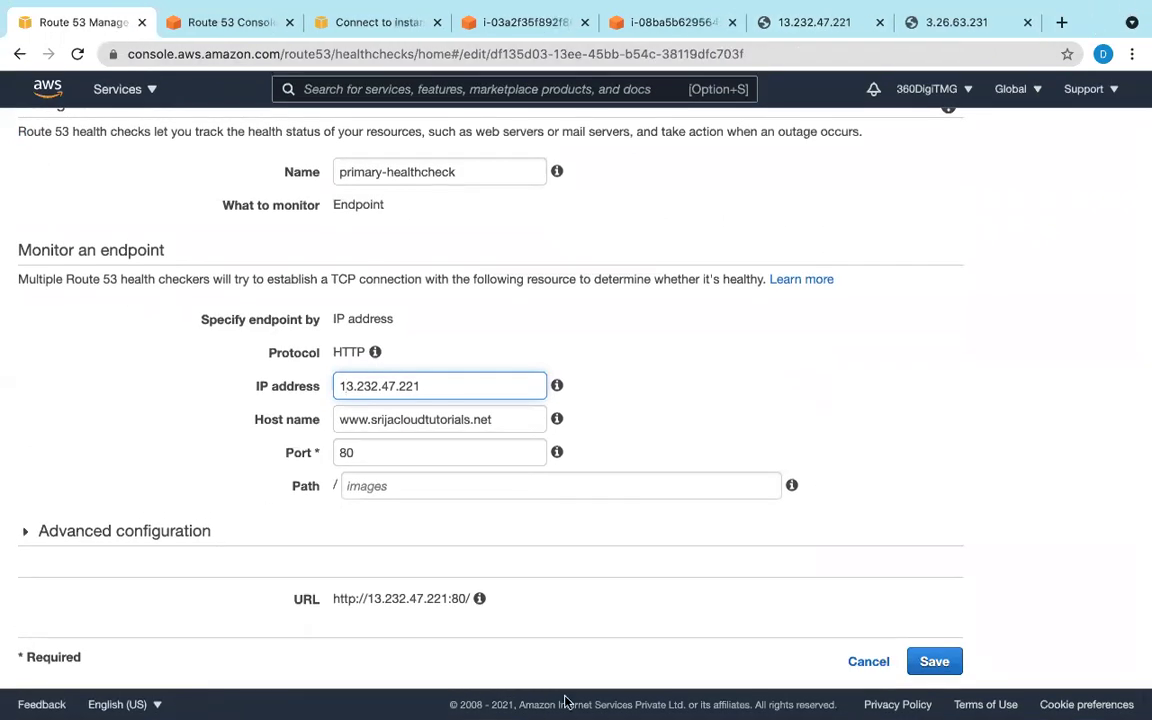
{"action": "left_click", "coordinate": [951, 665]}
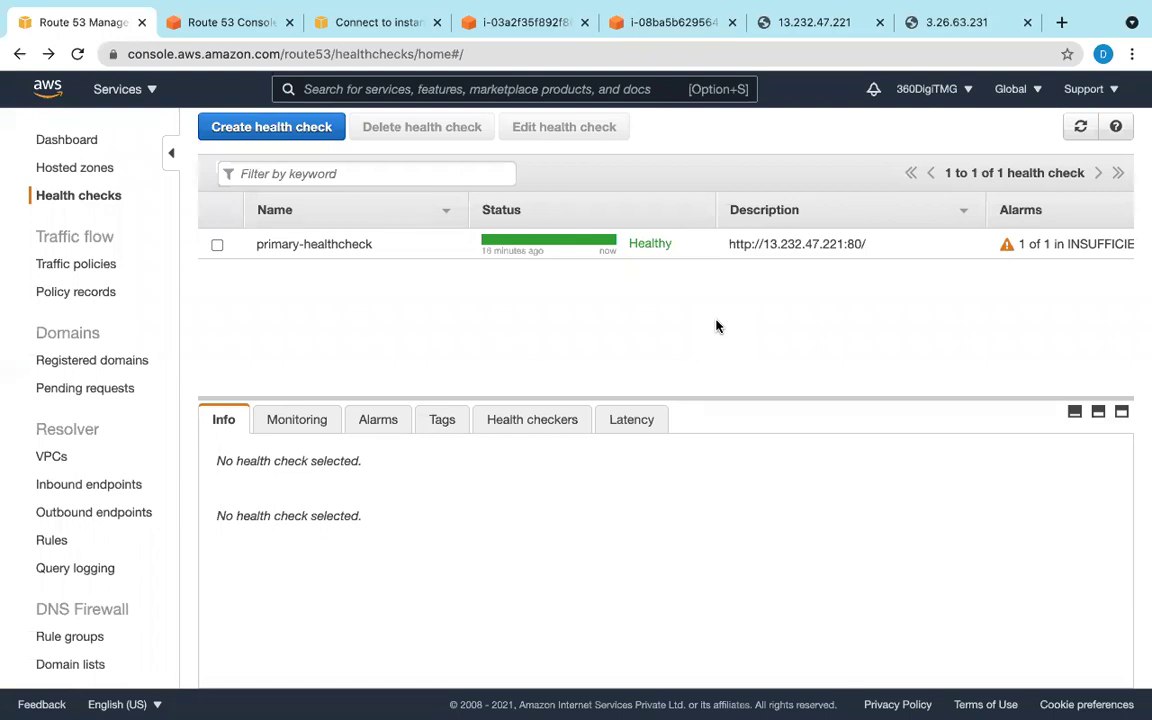
{"action": "left_click", "coordinate": [197, 27]}
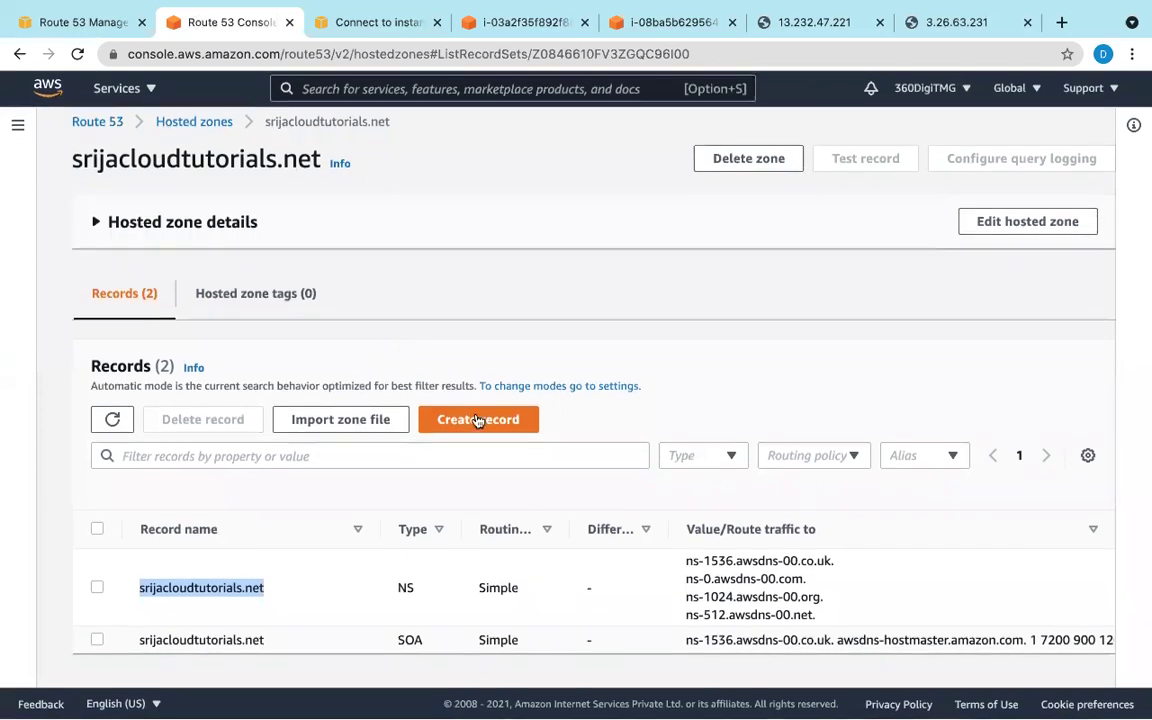
{"action": "left_click", "coordinate": [479, 421]}
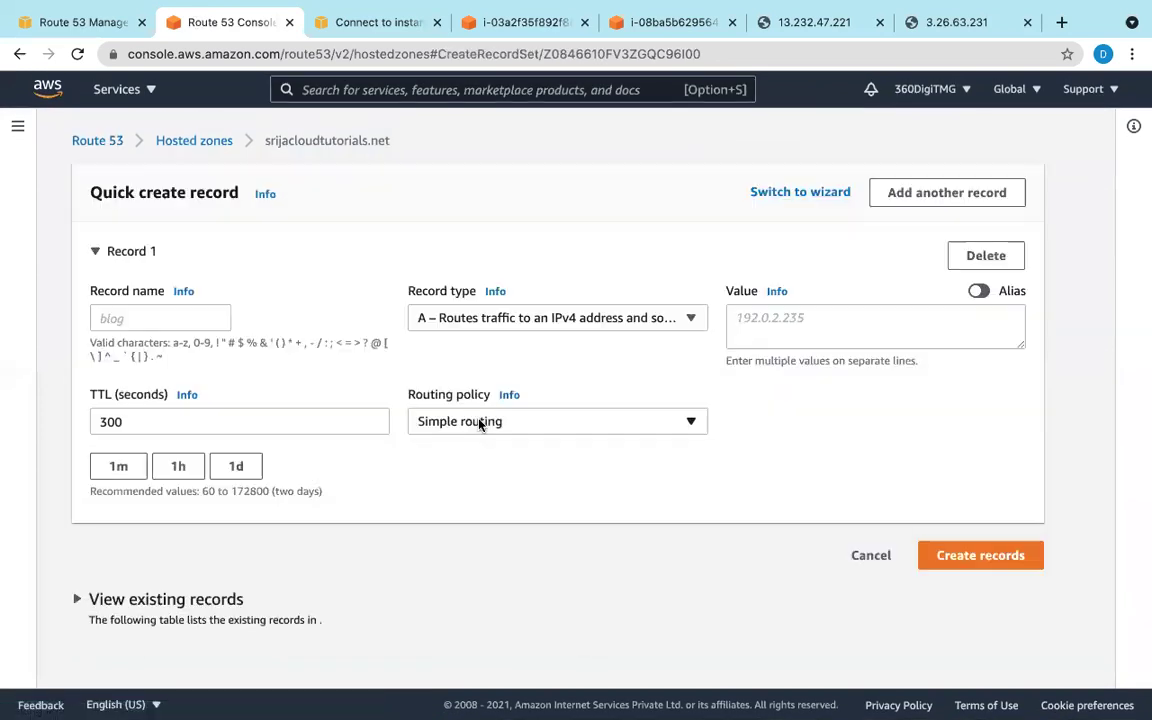
{"action": "left_click", "coordinate": [104, 318]}
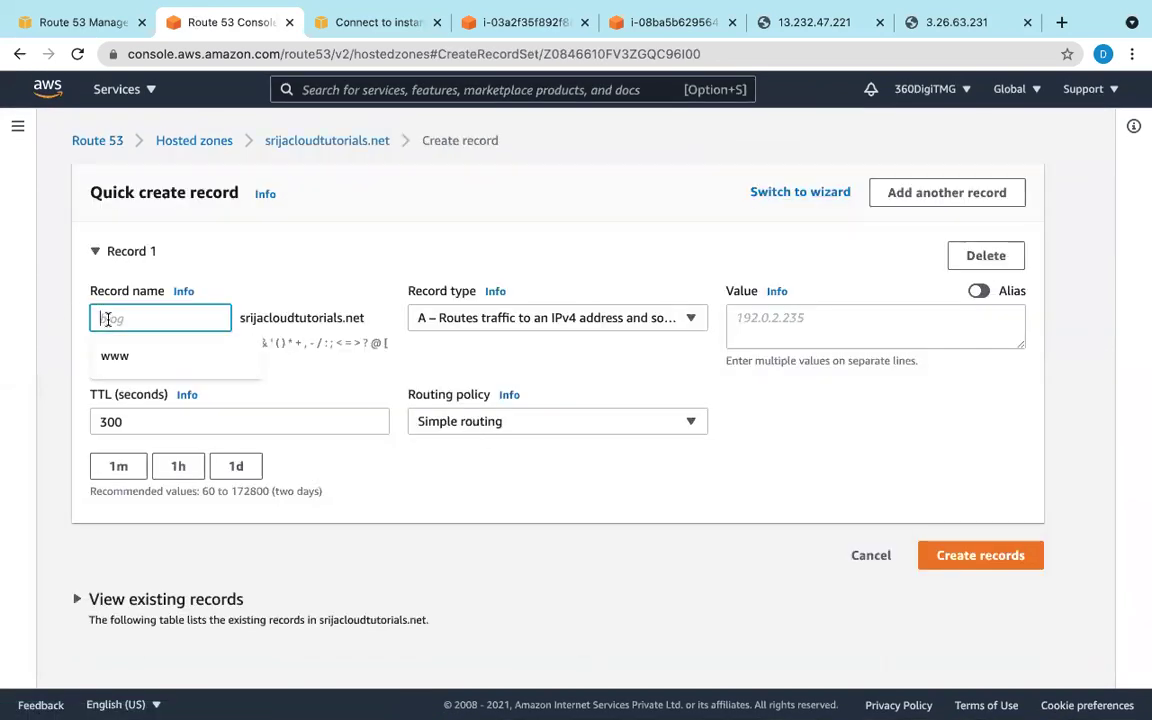
{"action": "type", "text": "www"}
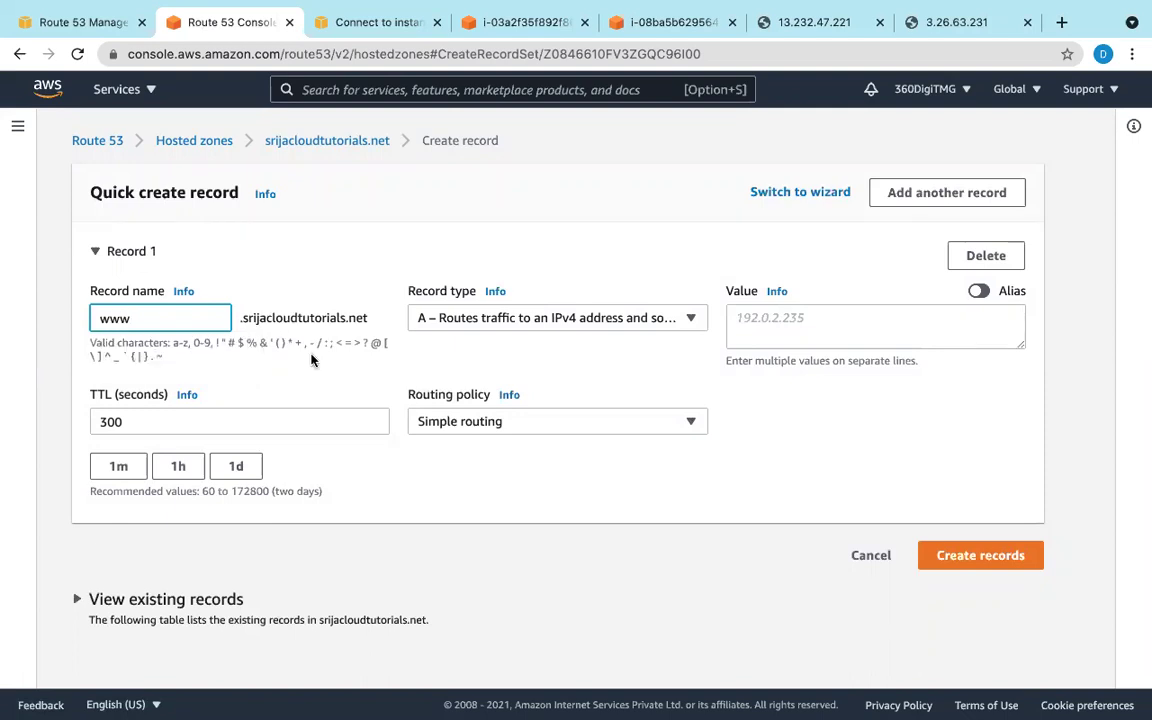
{"action": "left_click", "coordinate": [885, 337]}
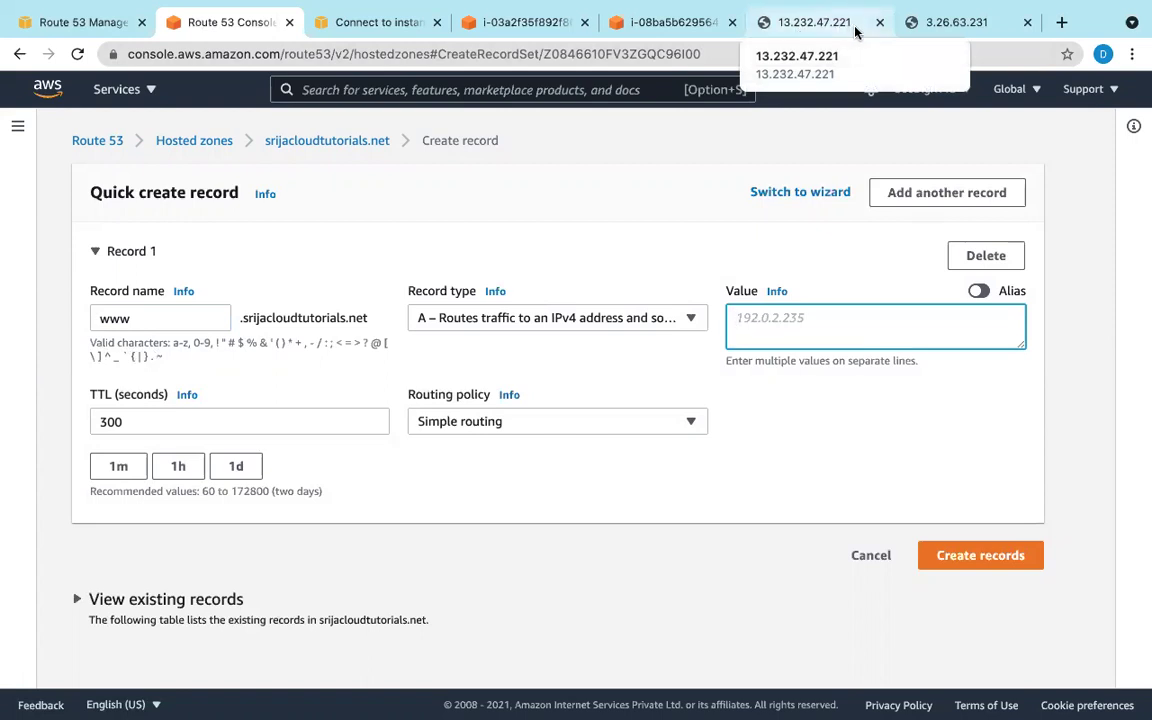
{"action": "middle_click", "coordinate": [930, 26]}
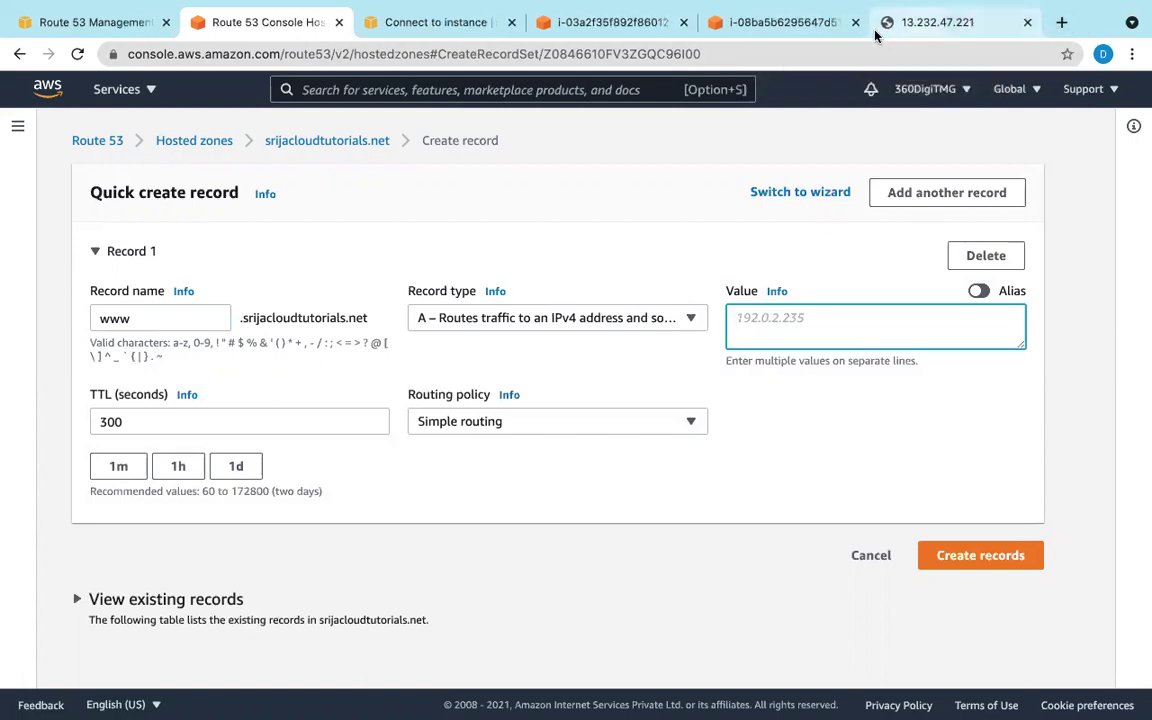
{"action": "left_click", "coordinate": [928, 26]}
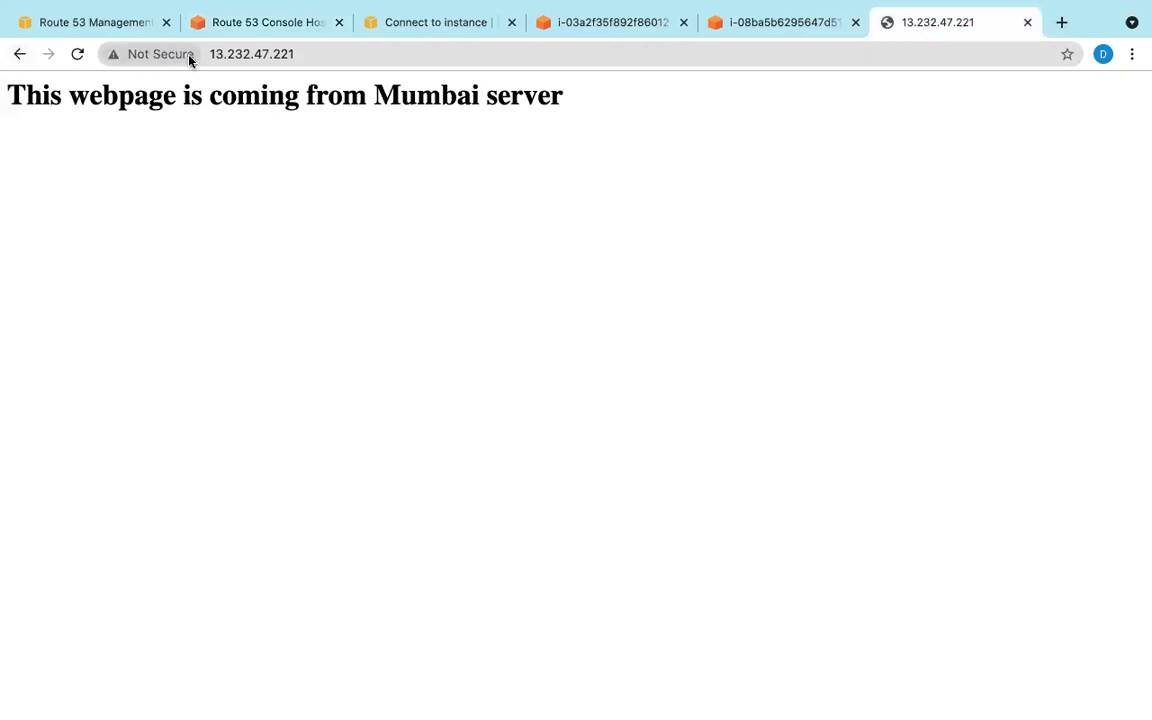
{"action": "left_click", "coordinate": [342, 65]}
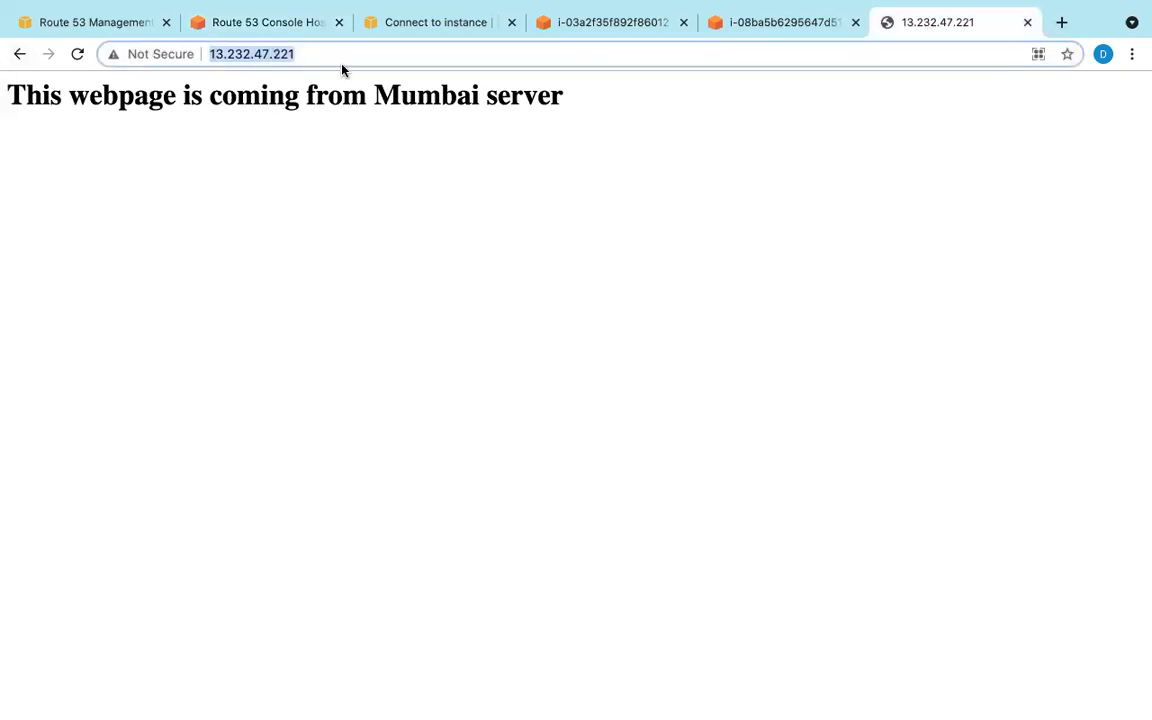
{"action": "left_click", "coordinate": [228, 24]}
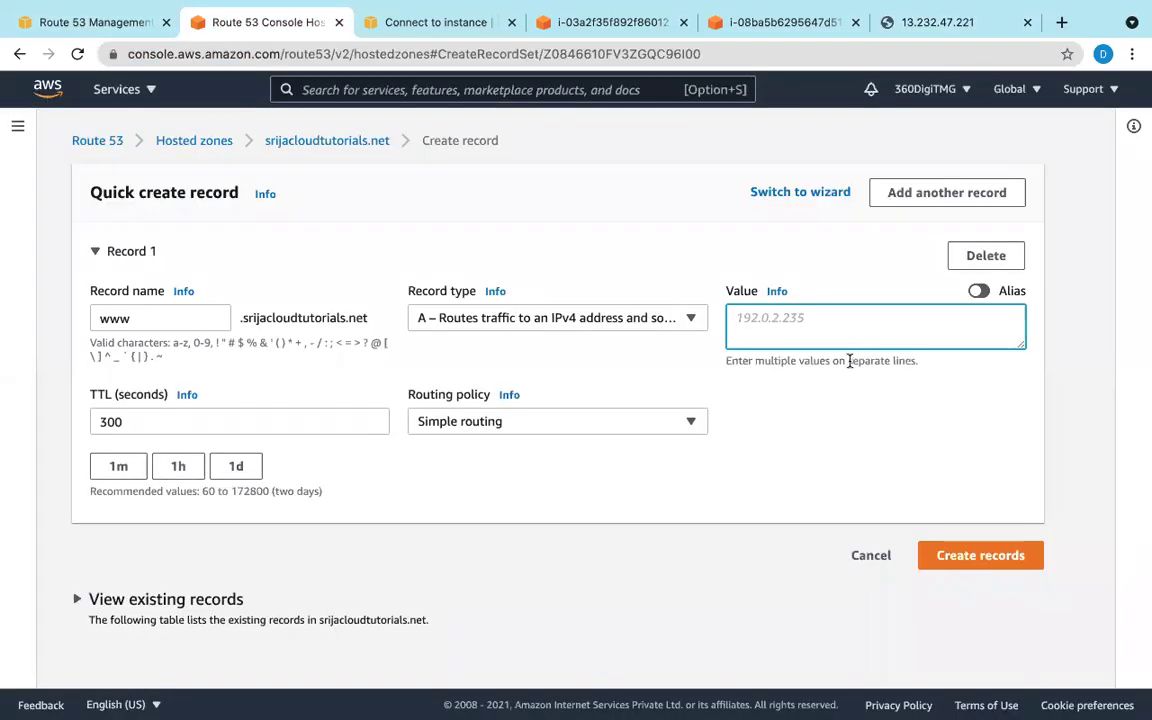
{"action": "right_click", "coordinate": [800, 328]}
{"action": "left_click", "coordinate": [834, 445]}
{"action": "left_click_drag", "start_coordinate": [775, 318], "coordinate": [718, 313]}
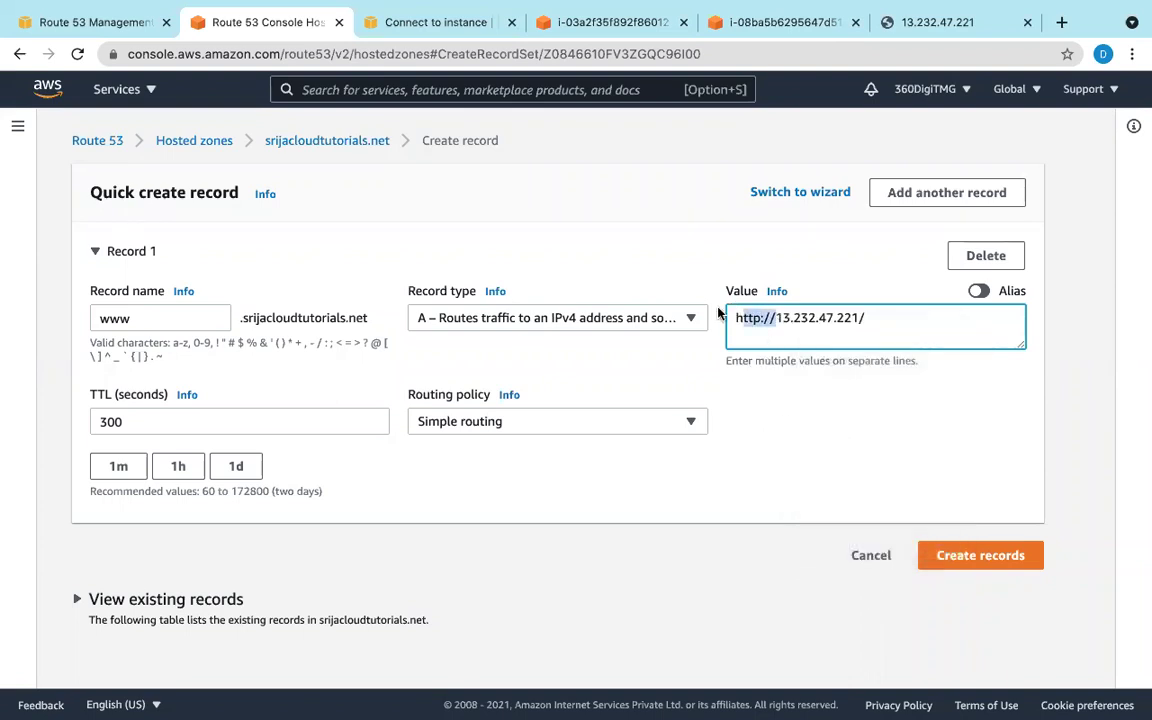
{"action": "key", "text": "BackSpace"}
{"action": "left_click", "coordinate": [864, 332]}
{"action": "key", "text": "BackSpace"}
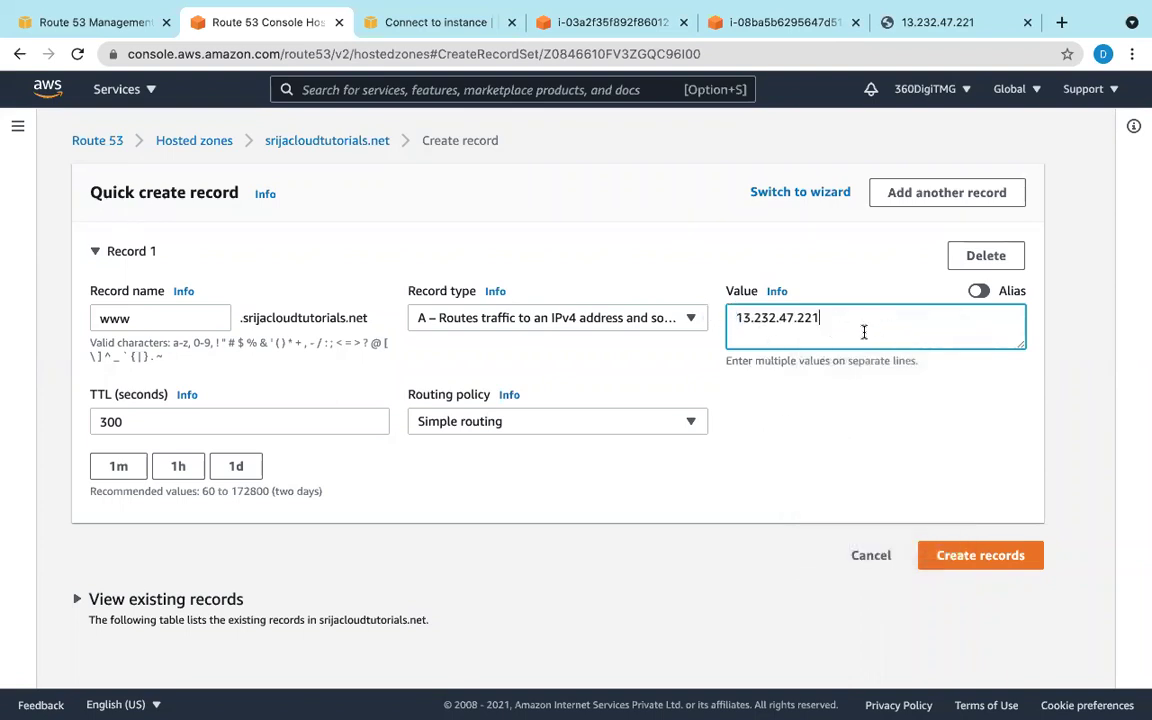
Step: Set TTL to 60 and make it a Failover routing record of type Primary
{"action": "left_click", "coordinate": [257, 422]}
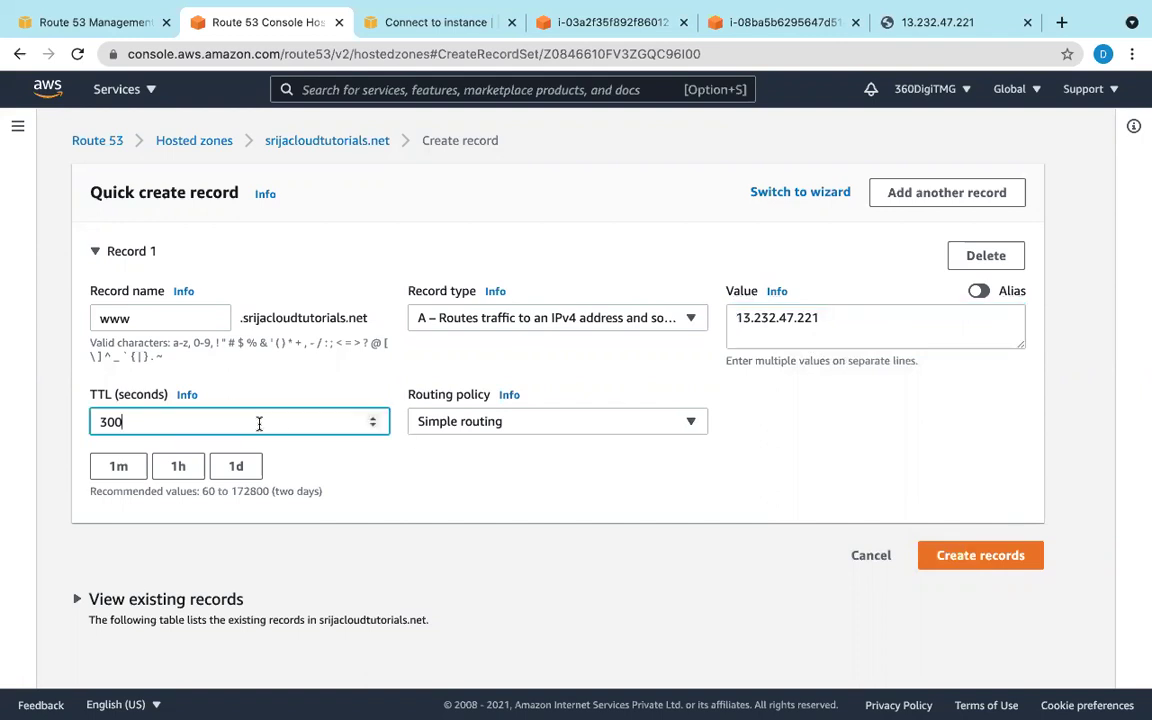
{"action": "key", "text": "BackSpace"}
{"action": "key", "text": "BackSpace"}
{"action": "key", "text": "BackSpace"}
{"action": "type", "text": "60"}
{"action": "left_click", "coordinate": [692, 425]}
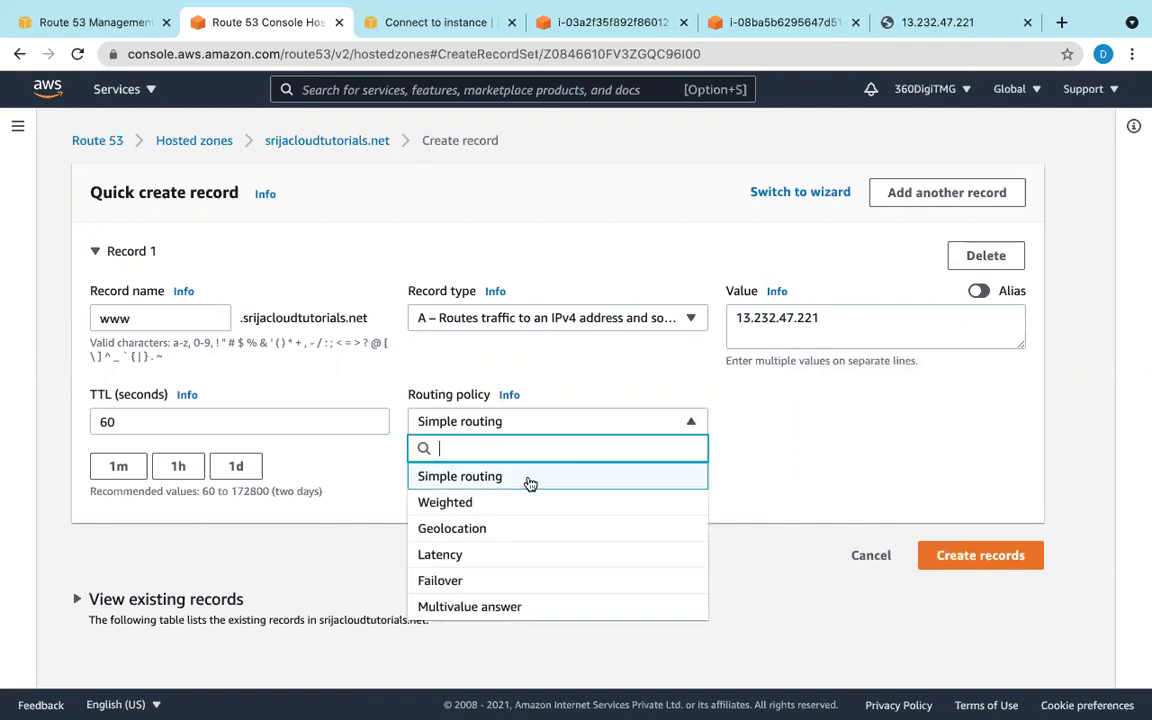
{"action": "left_click", "coordinate": [505, 585]}
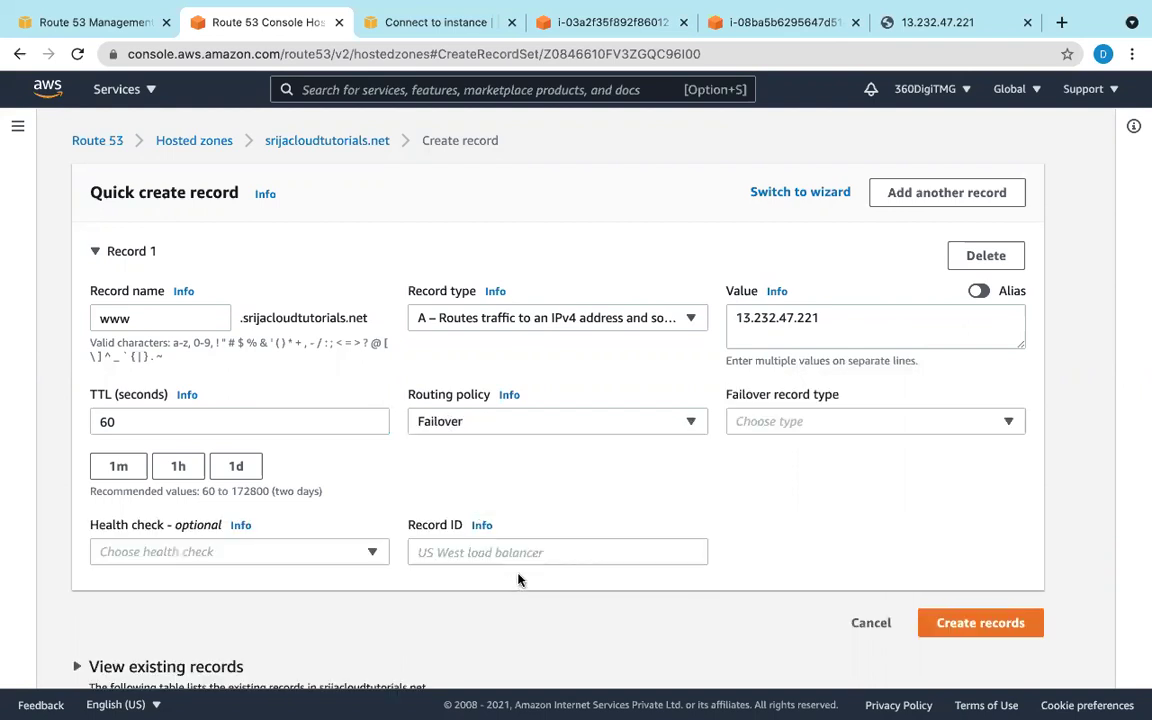
{"action": "left_click", "coordinate": [1012, 424]}
{"action": "left_click", "coordinate": [803, 480]}
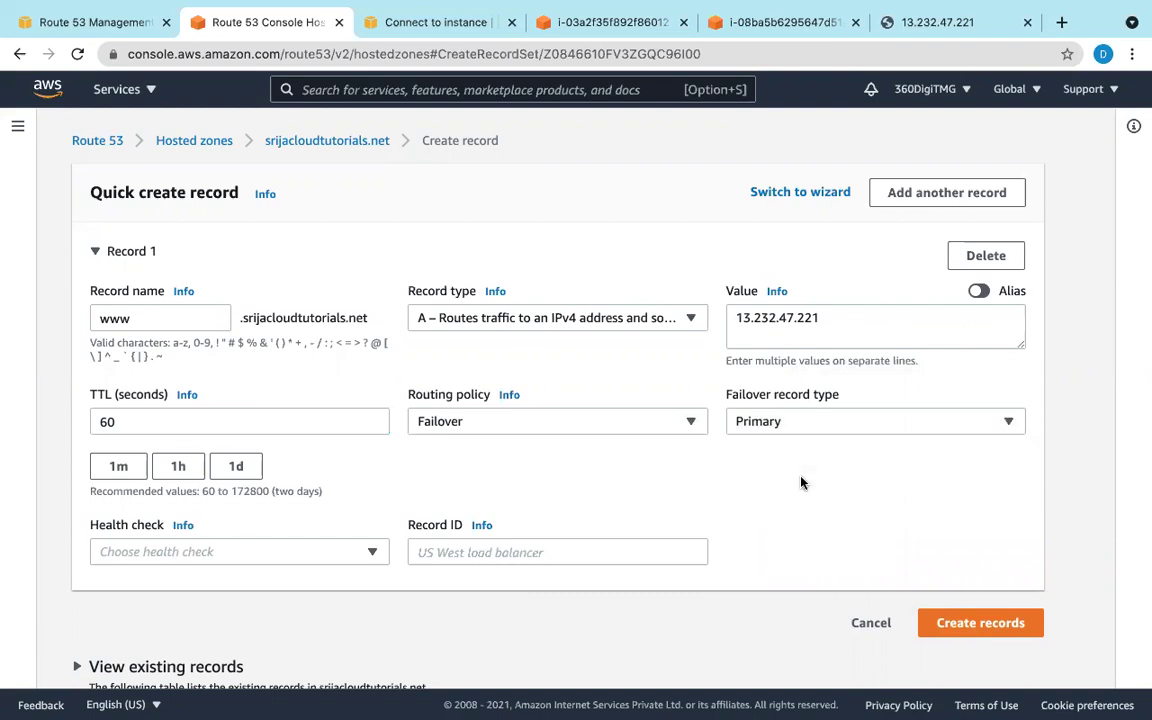
Step: Attach primary-healthcheck, give record ID 1, and create the record
{"action": "left_click", "coordinate": [375, 556]}
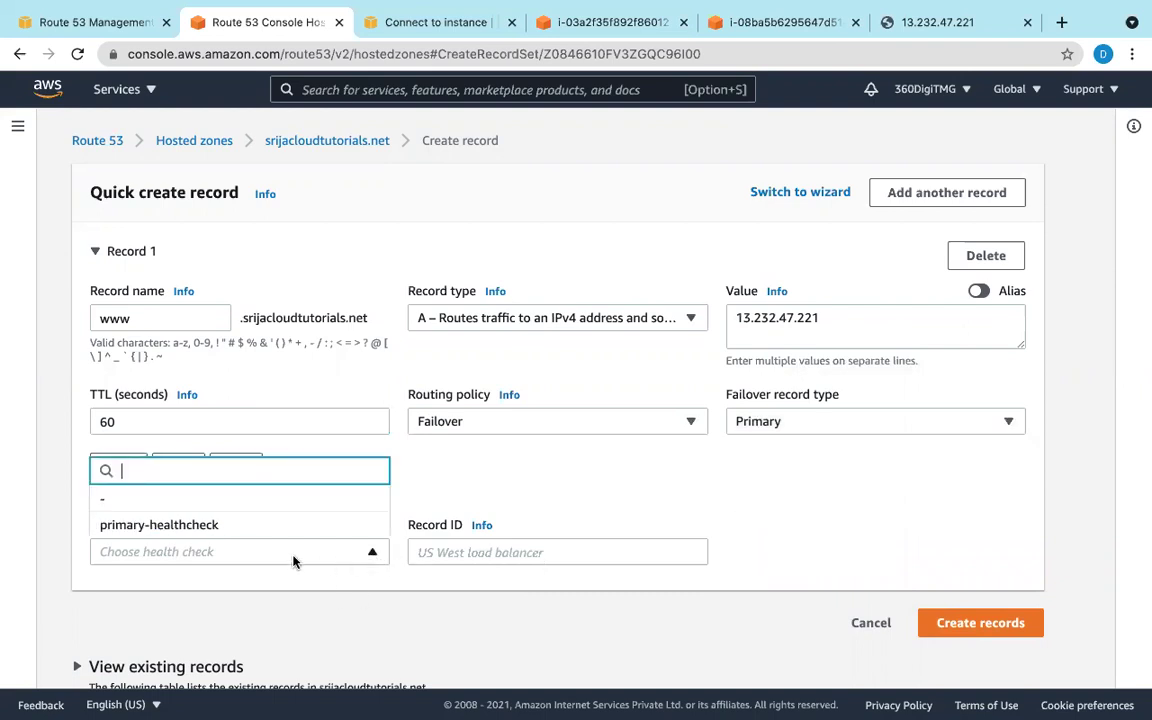
{"action": "left_click", "coordinate": [213, 527]}
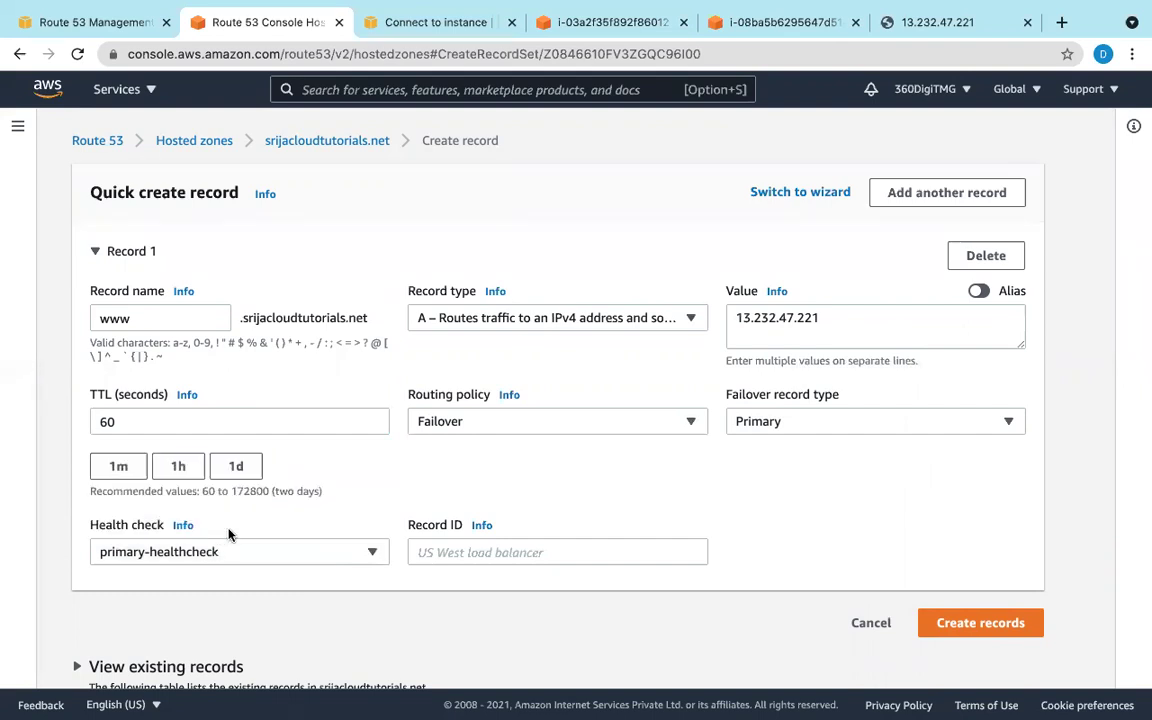
{"action": "left_click", "coordinate": [619, 548]}
{"action": "type", "text": "1"}
{"action": "left_click", "coordinate": [1003, 628]}
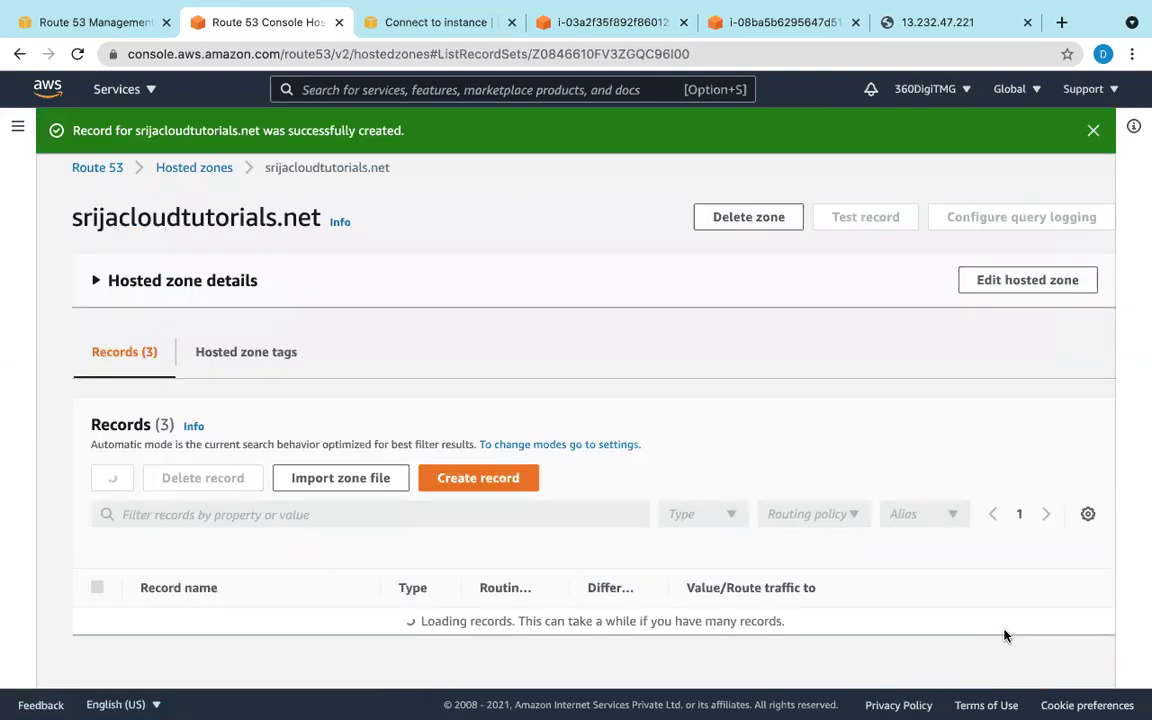
{"action": "scroll", "coordinate": [700, 530], "scroll_direction": "down", "scroll_amount": 2}
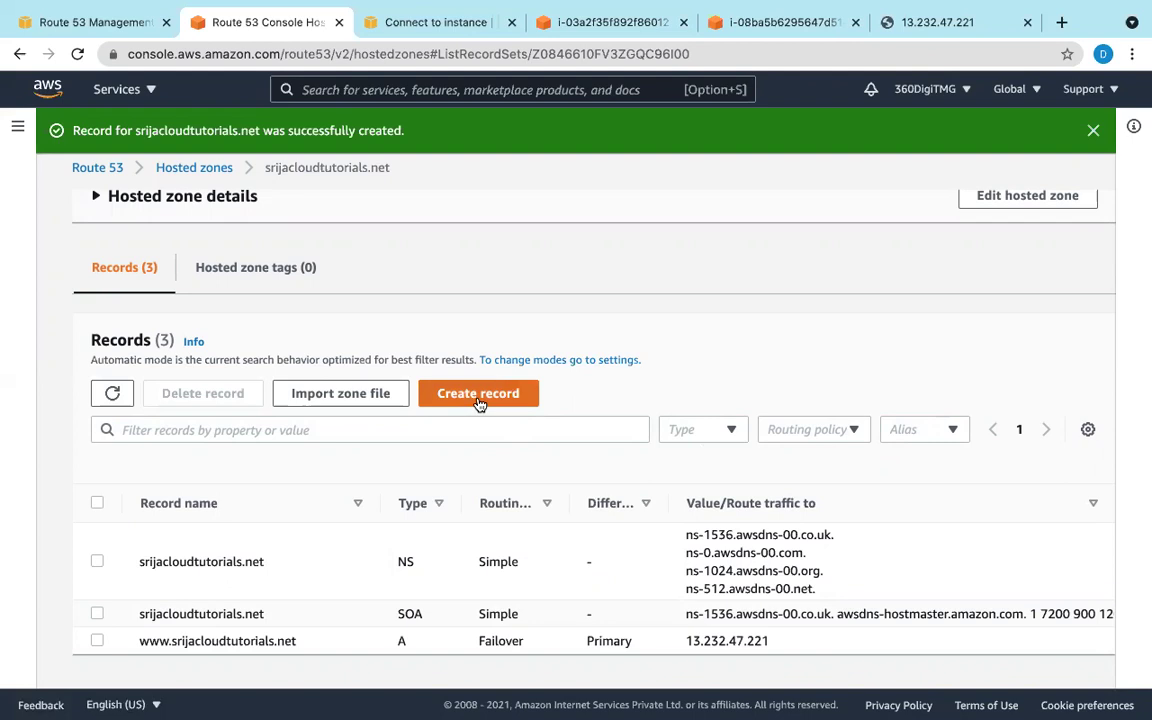
Step: Start a second record named www, then switch to the Sydney instance's terminal tab
{"action": "left_click", "coordinate": [479, 394]}
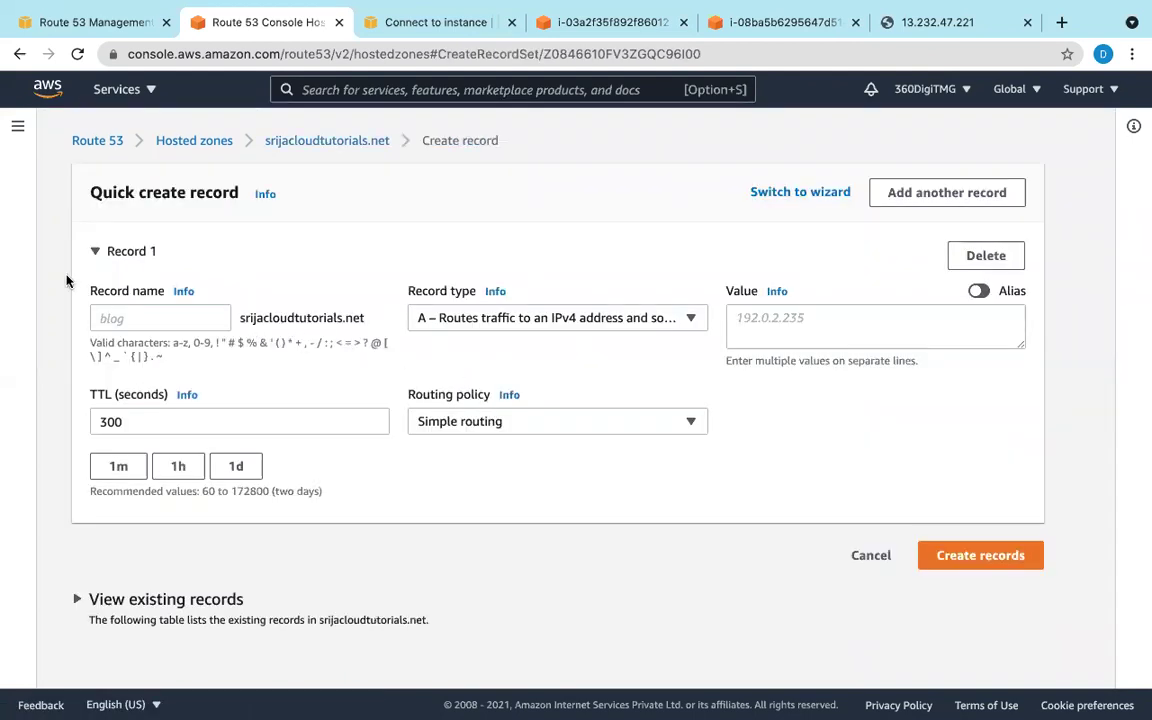
{"action": "left_click", "coordinate": [139, 319]}
{"action": "type", "text": "www"}
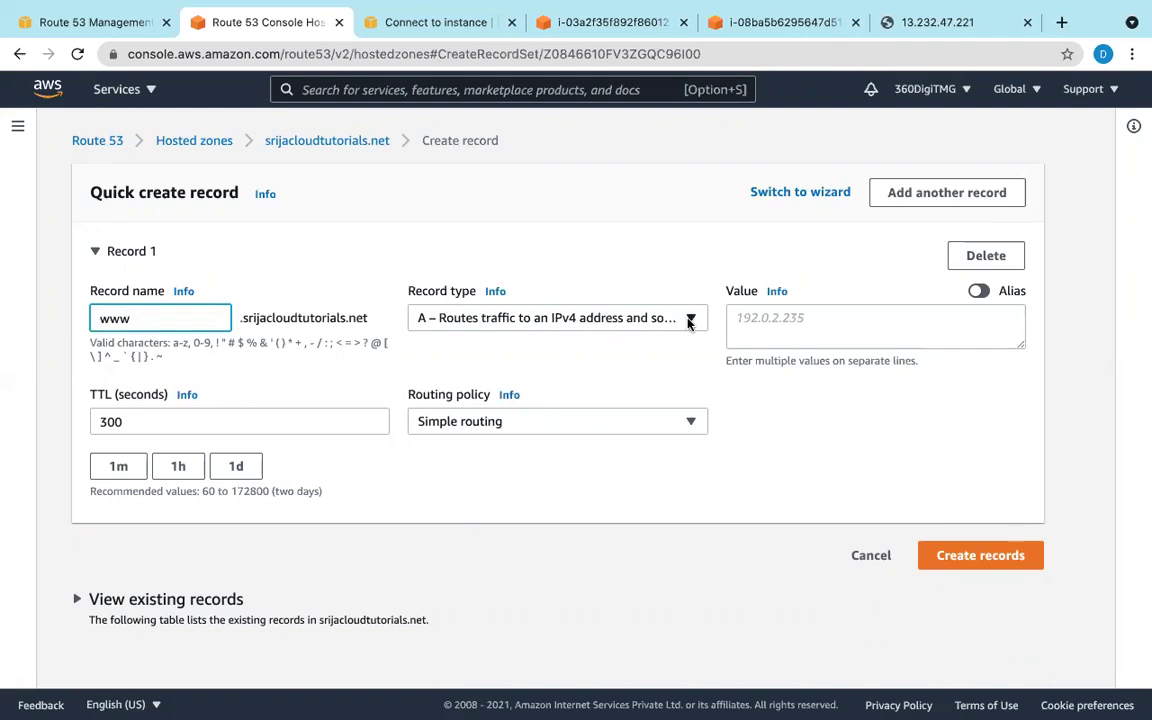
{"action": "left_click", "coordinate": [797, 320]}
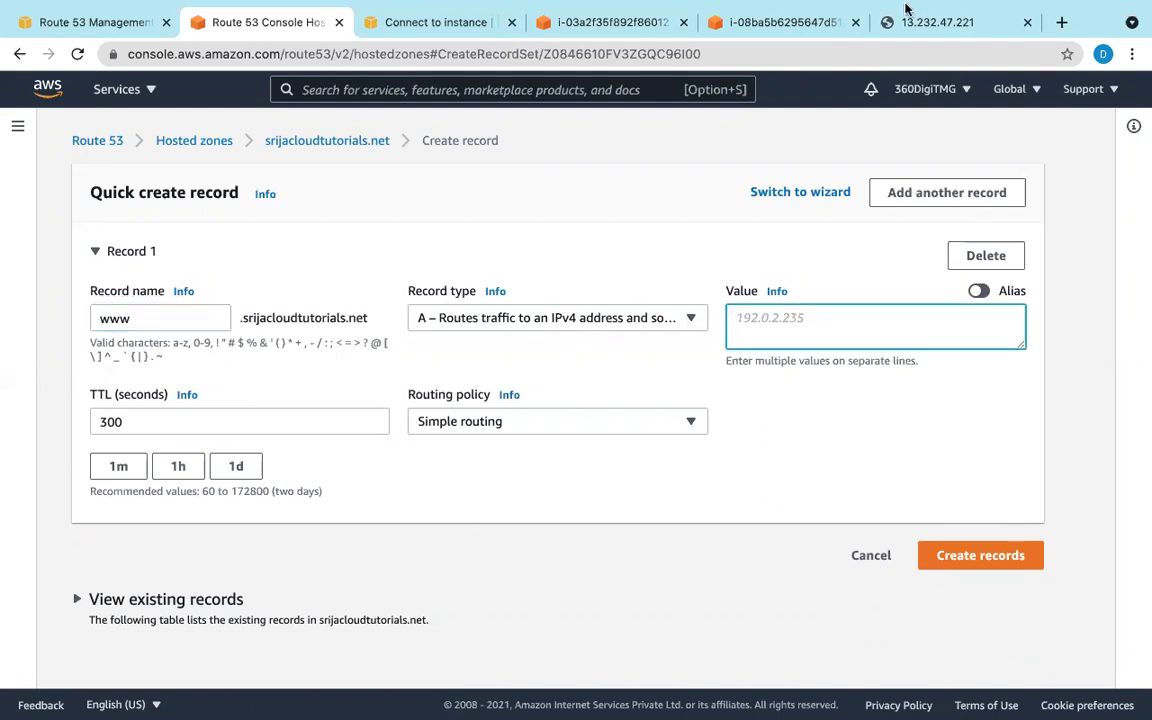
{"action": "left_click", "coordinate": [609, 24]}
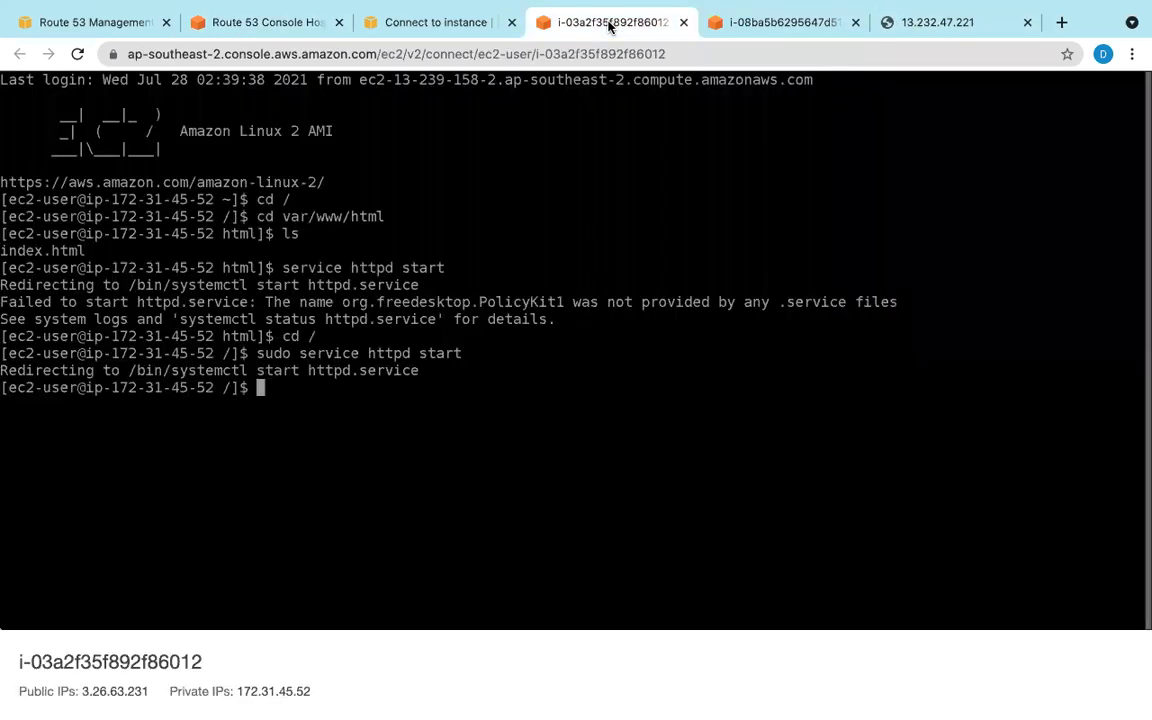
Step: Copy the Sydney instance's public IPv4 address 3.26.63.231 from EC2 Instances and return to the record form
{"action": "left_click", "coordinate": [80, 30]}
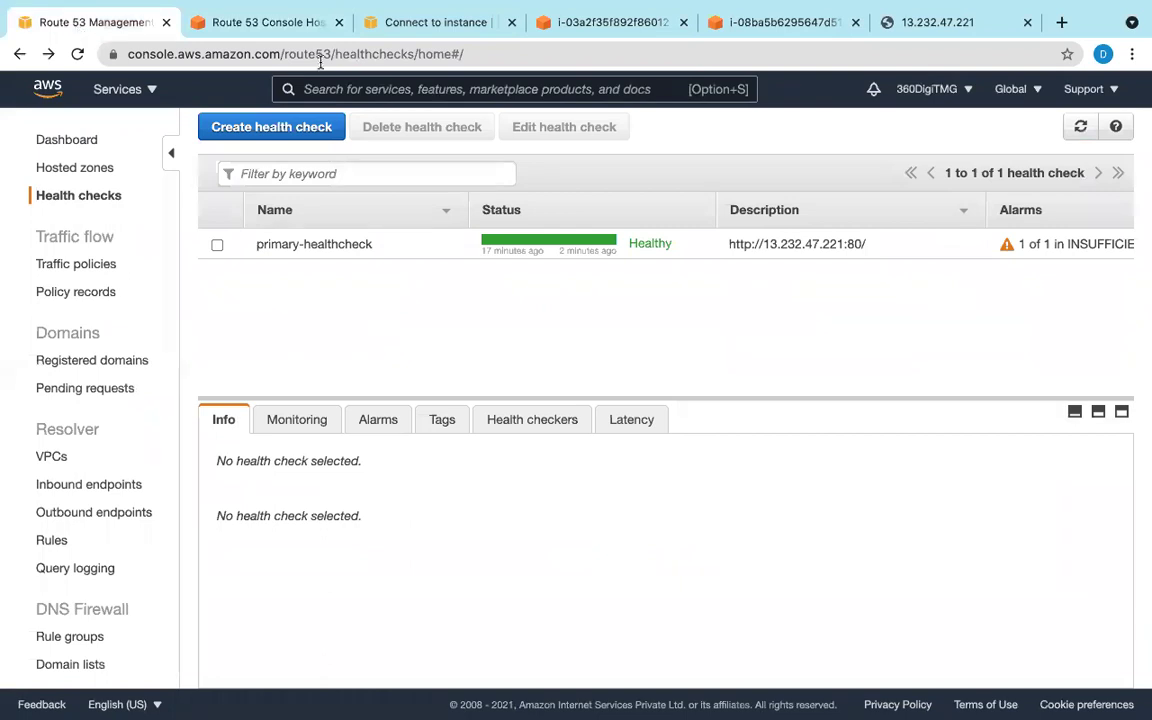
{"action": "left_click", "coordinate": [380, 88]}
{"action": "left_click", "coordinate": [430, 22]}
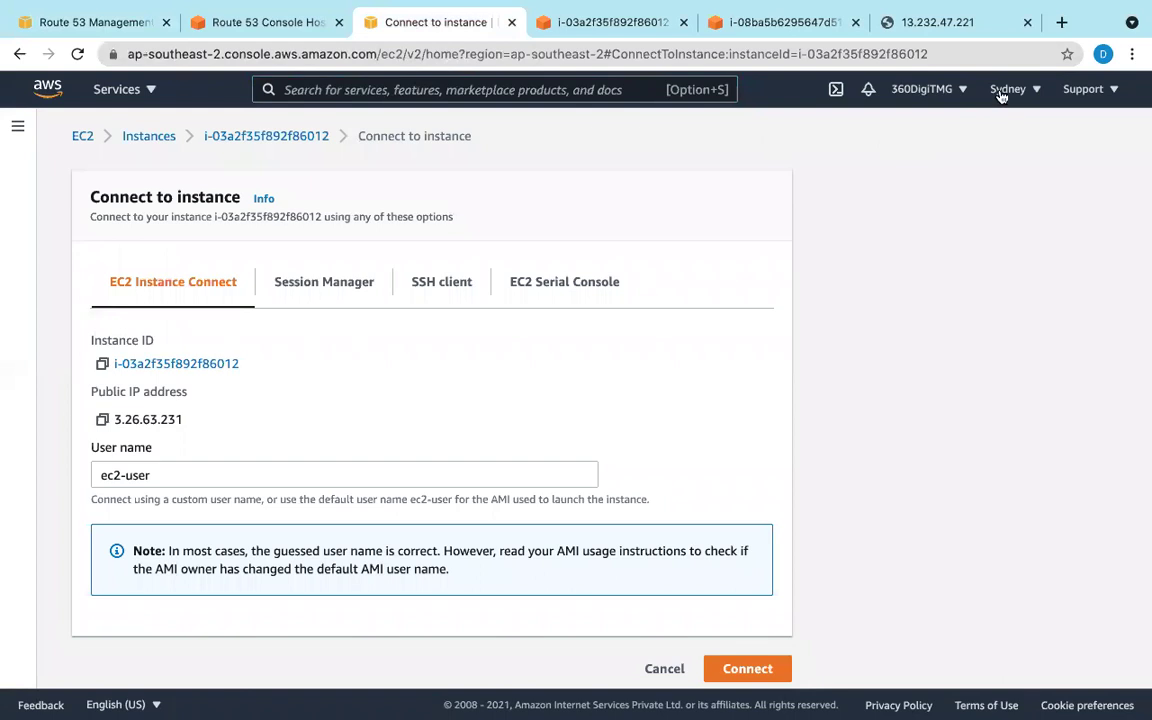
{"action": "left_click", "coordinate": [1001, 92]}
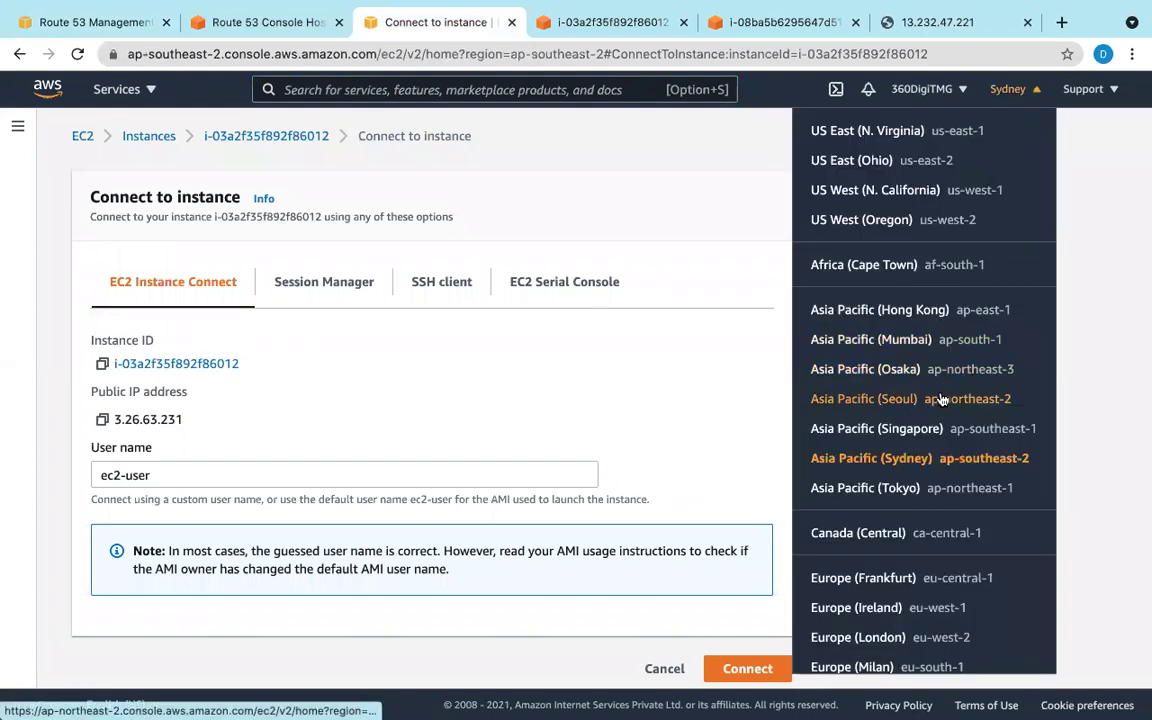
{"action": "left_click", "coordinate": [940, 20]}
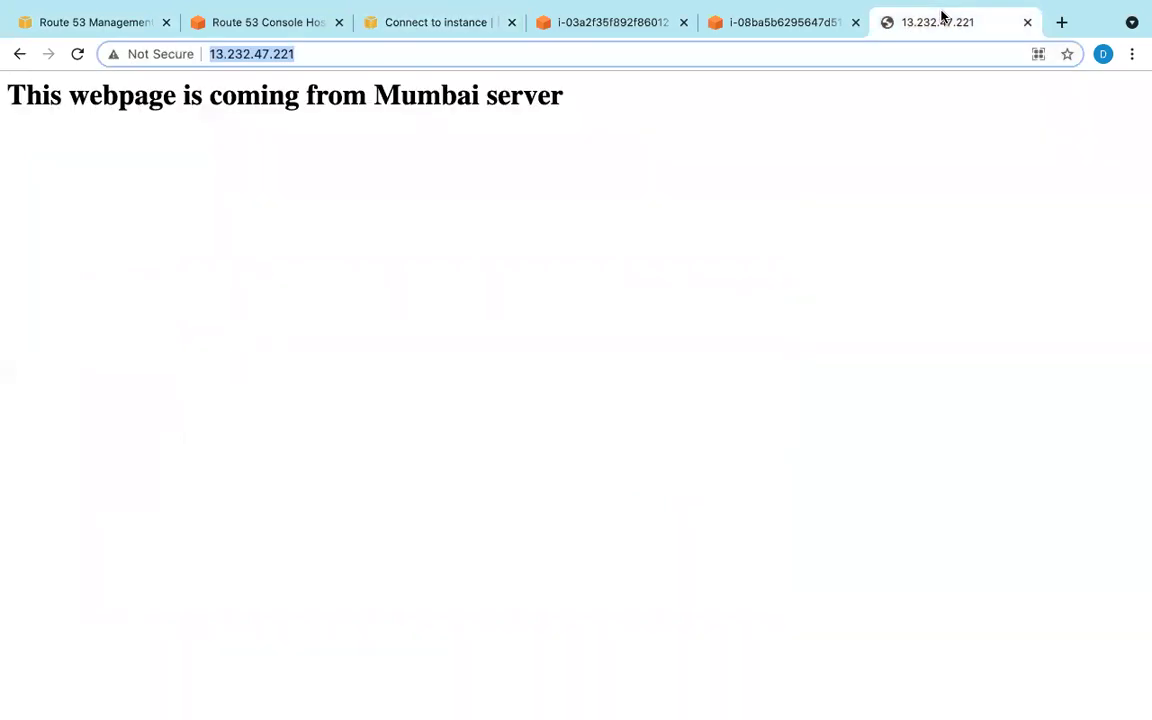
{"action": "left_click", "coordinate": [417, 24]}
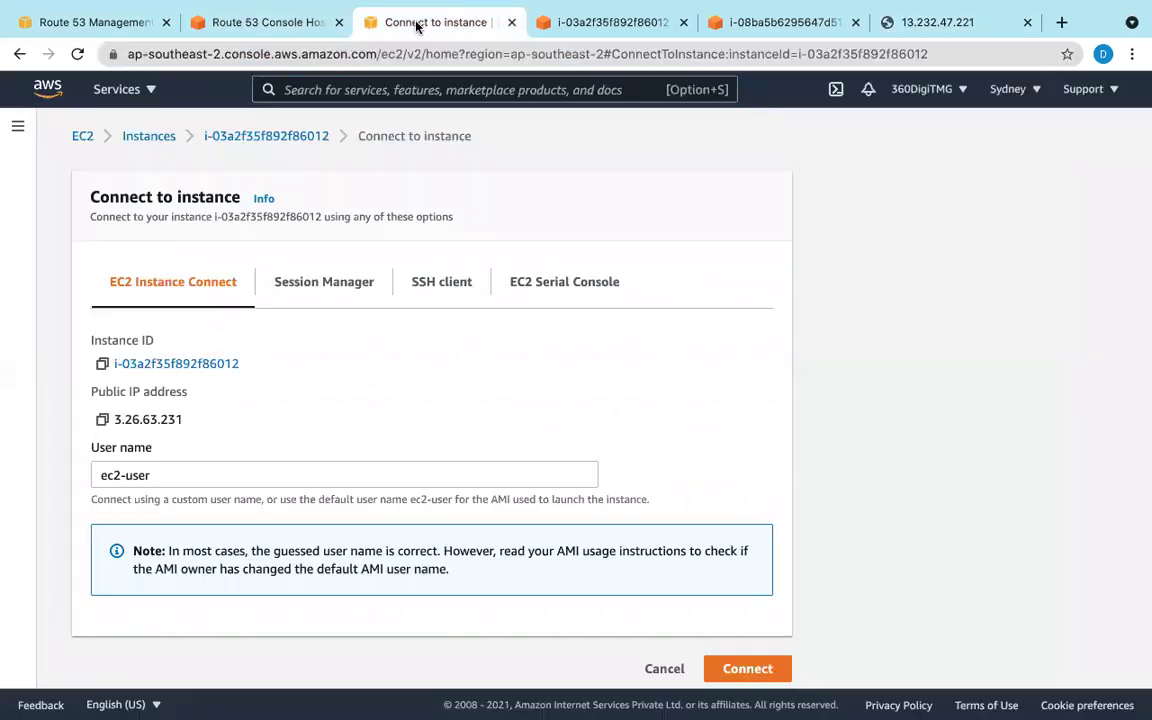
{"action": "left_click", "coordinate": [148, 137]}
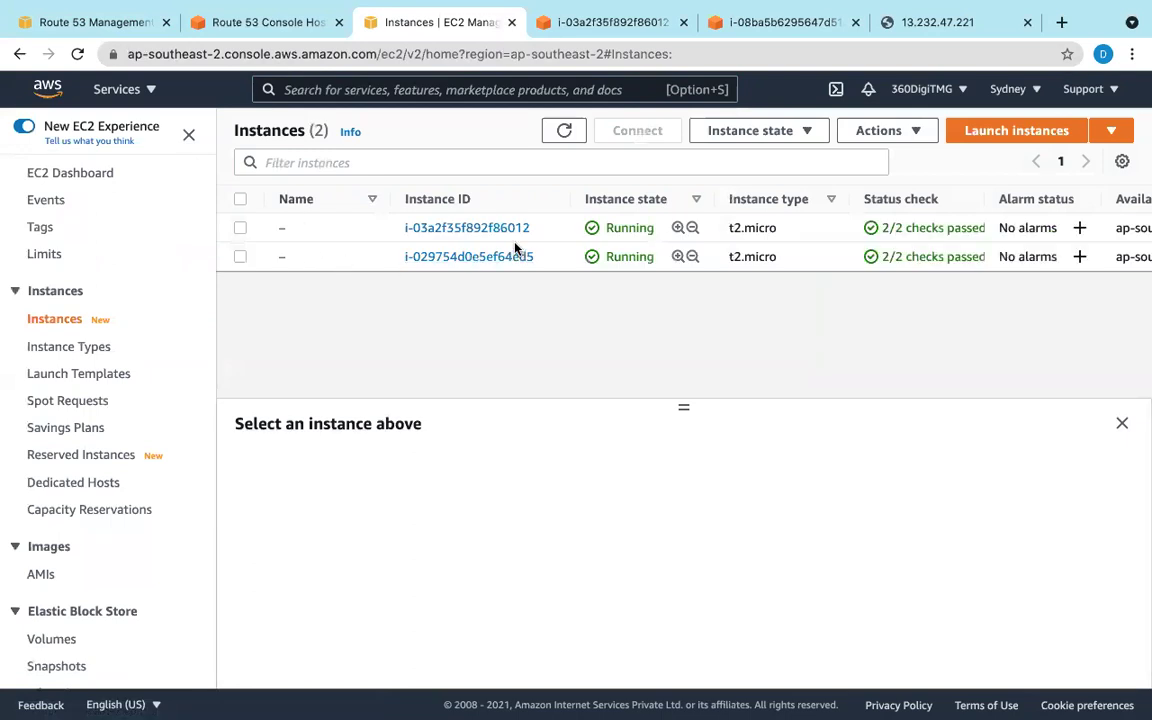
{"action": "left_click", "coordinate": [240, 229]}
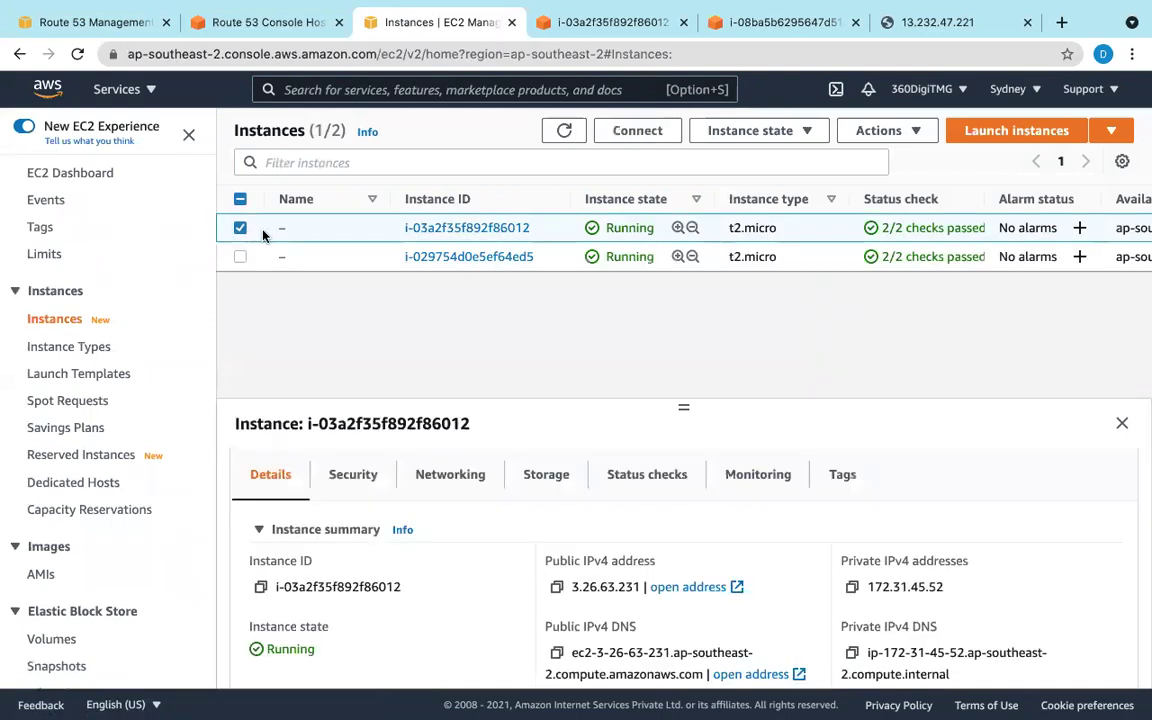
{"action": "left_click", "coordinate": [556, 588]}
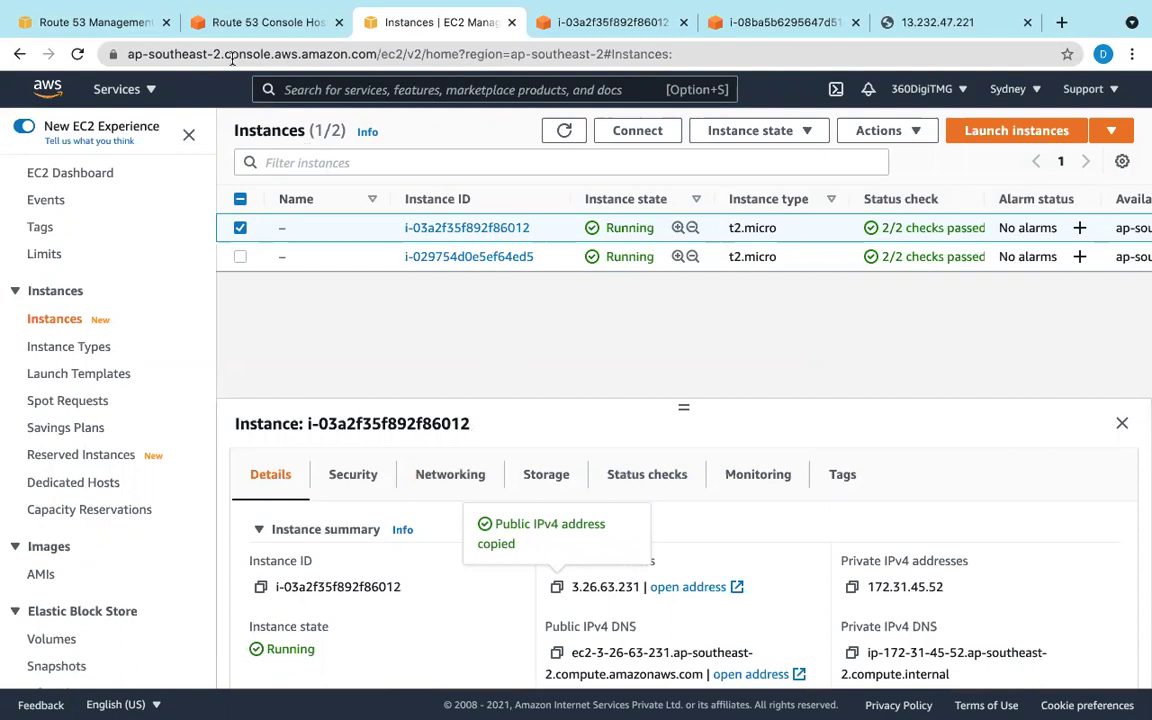
{"action": "left_click", "coordinate": [220, 22]}
{"action": "right_click", "coordinate": [779, 322]}
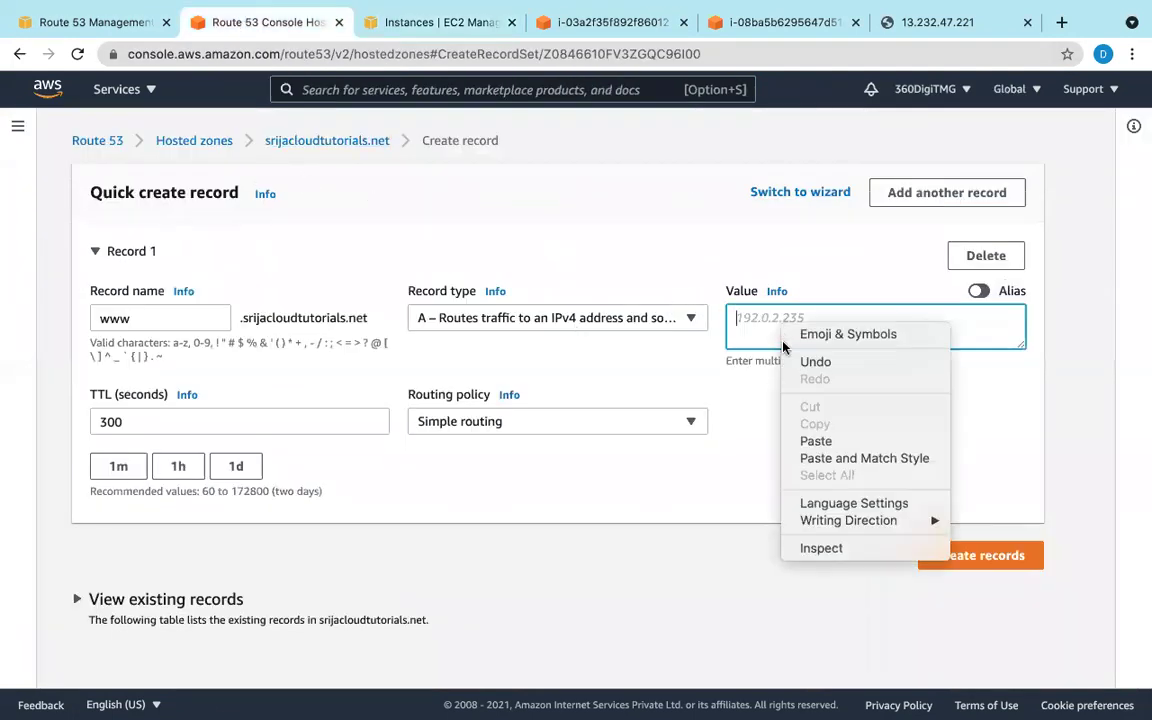
Step: Paste 3.26.63.231 as the value, set TTL 60, and make it a Secondary failover record
{"action": "left_click", "coordinate": [817, 443]}
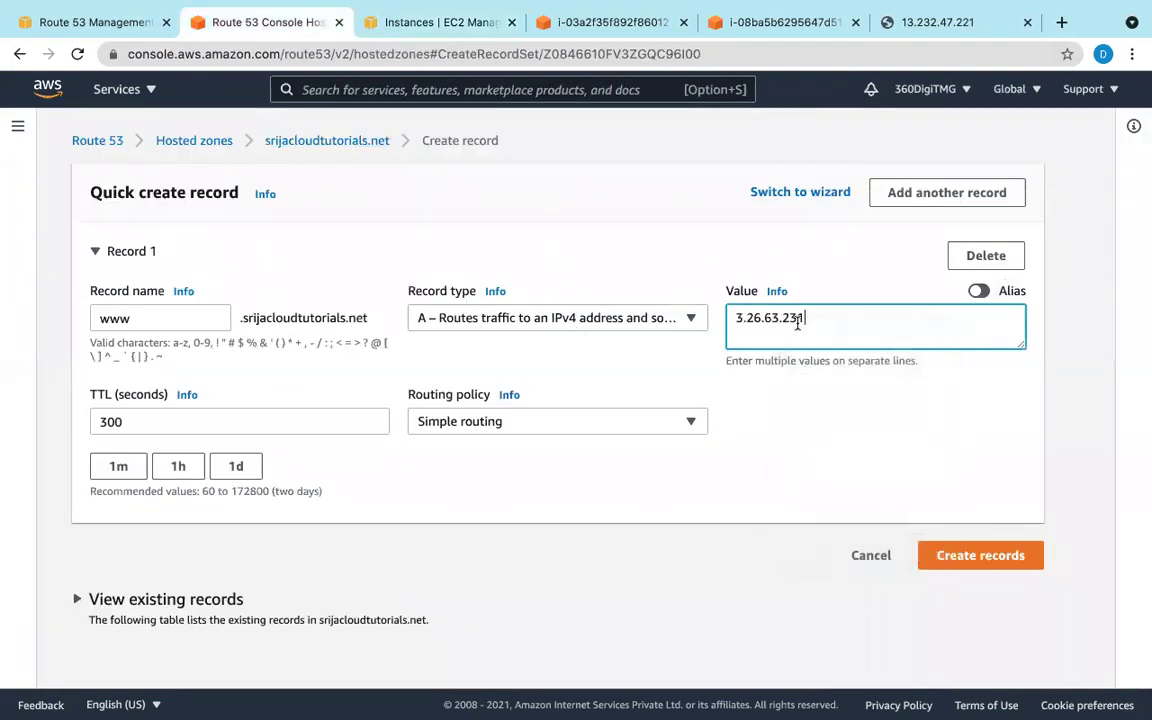
{"action": "left_click", "coordinate": [284, 428]}
{"action": "key", "text": "BackSpace"}
{"action": "key", "text": "BackSpace"}
{"action": "key", "text": "BackSpace"}
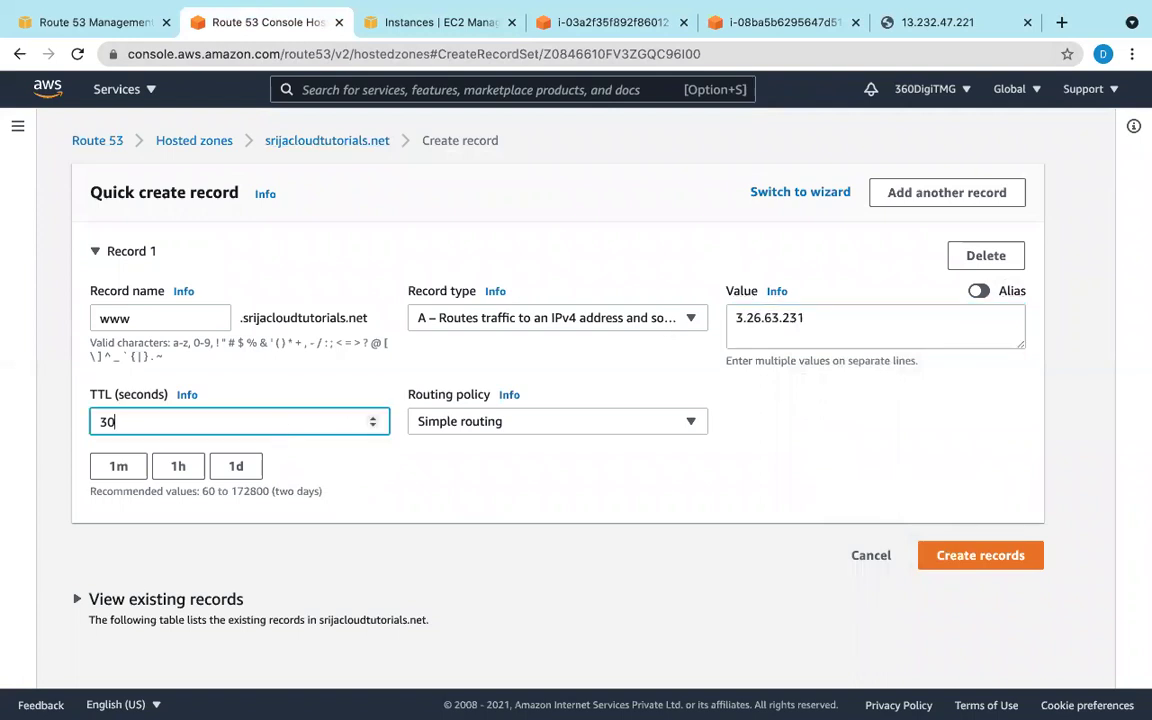
{"action": "type", "text": "60"}
{"action": "left_click", "coordinate": [481, 421]}
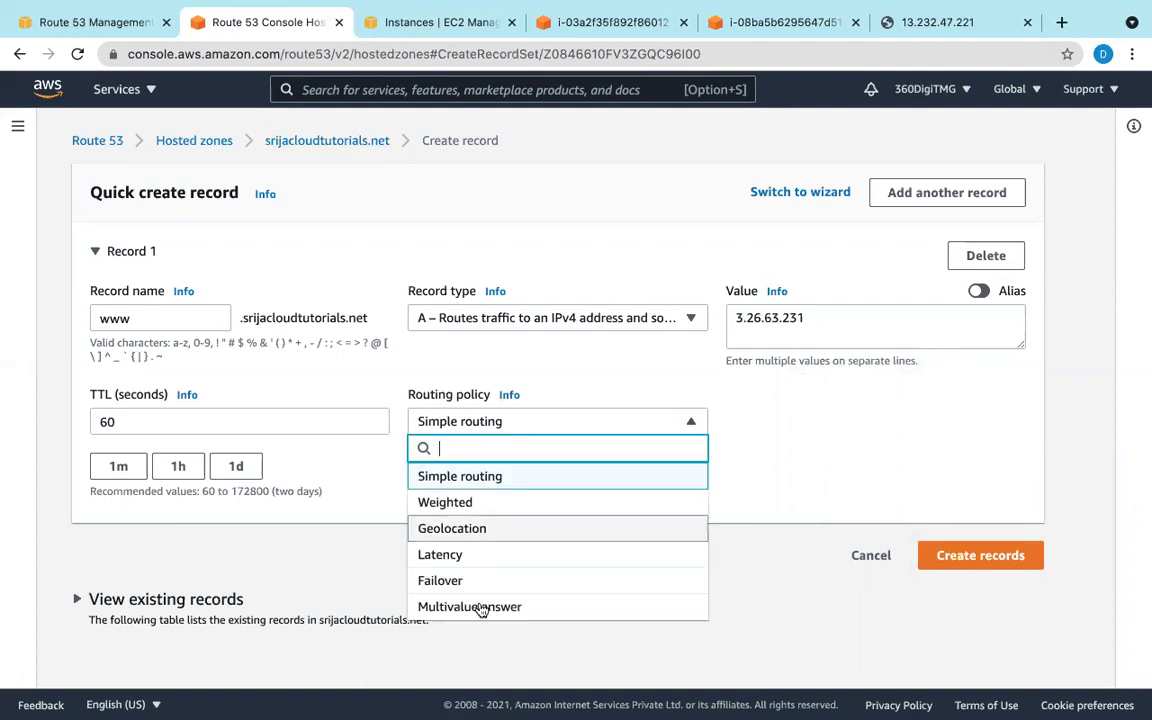
{"action": "left_click", "coordinate": [474, 584]}
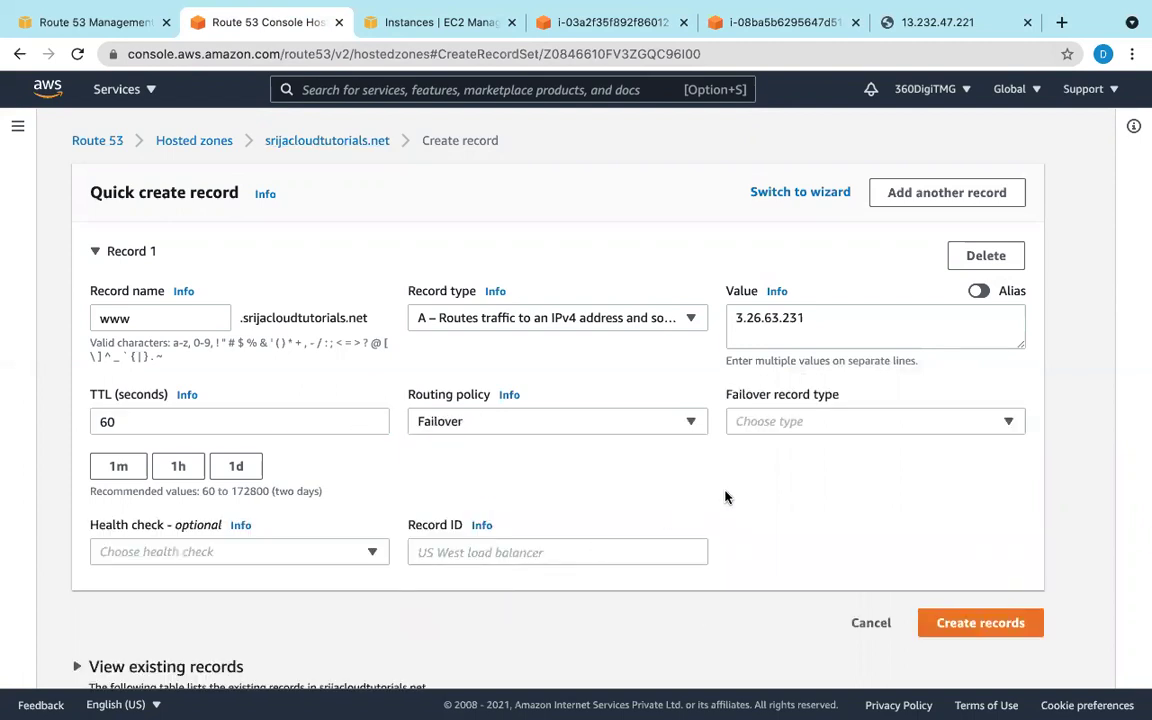
{"action": "left_click", "coordinate": [938, 424]}
{"action": "left_click", "coordinate": [799, 503]}
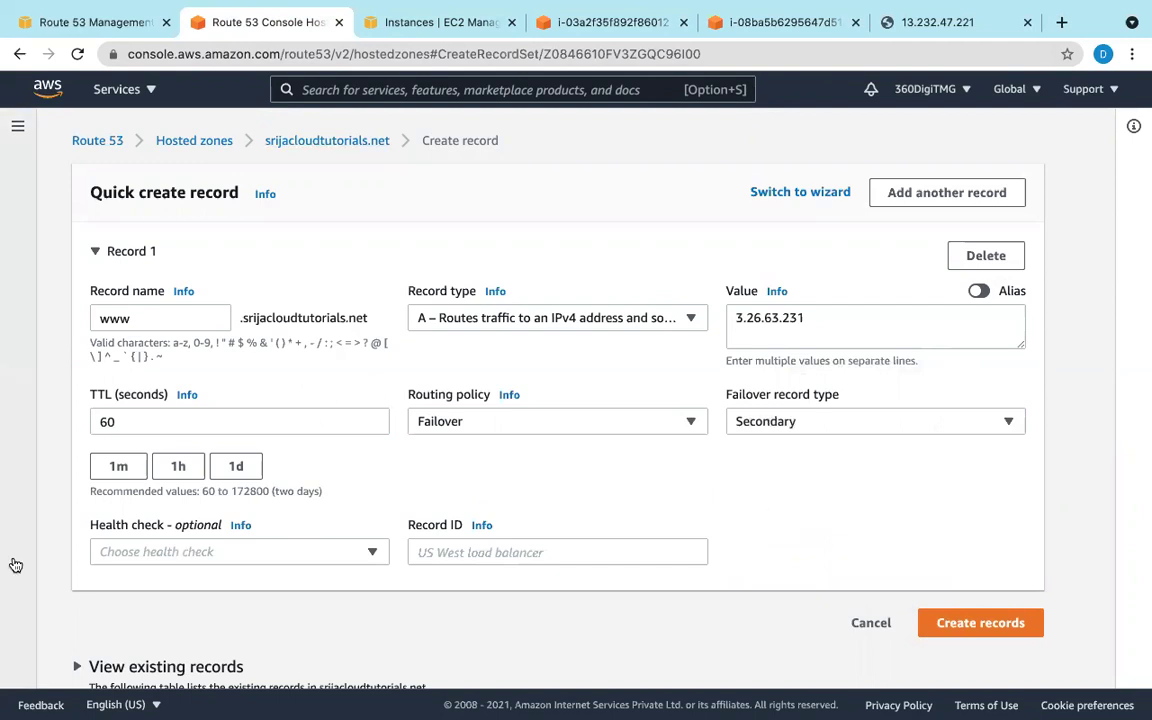
Step: Leave the record without a health check, set record ID 2, and create it
{"action": "left_click", "coordinate": [184, 552]}
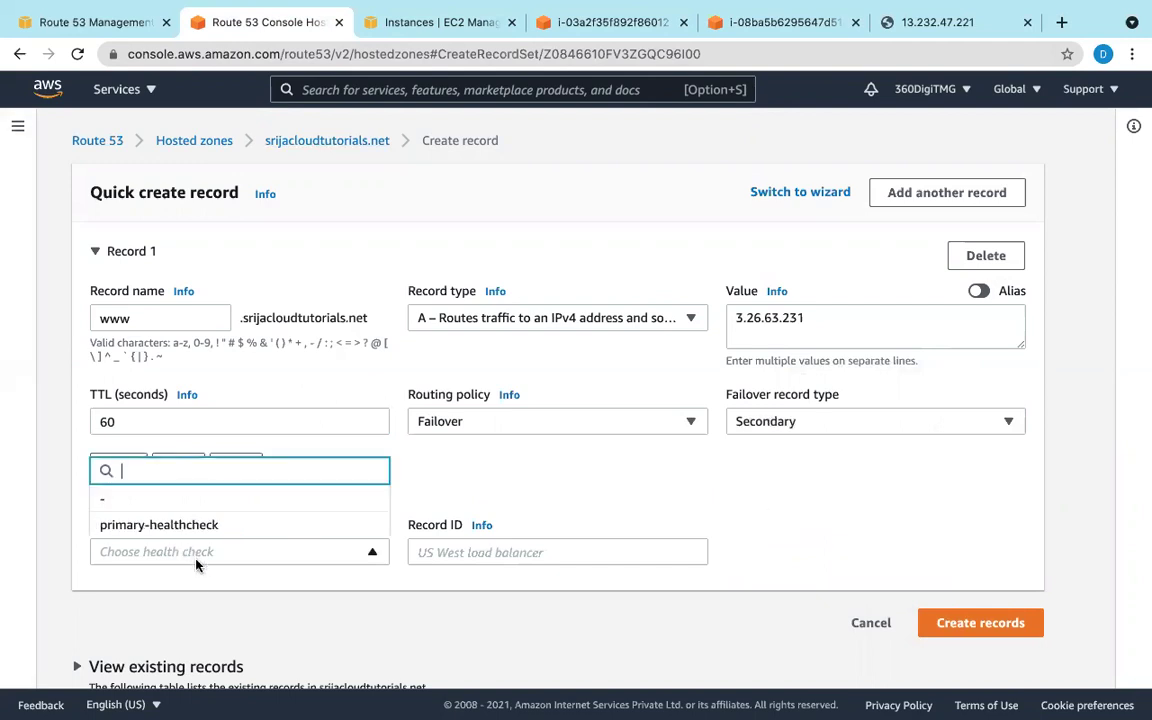
{"action": "left_click", "coordinate": [176, 500]}
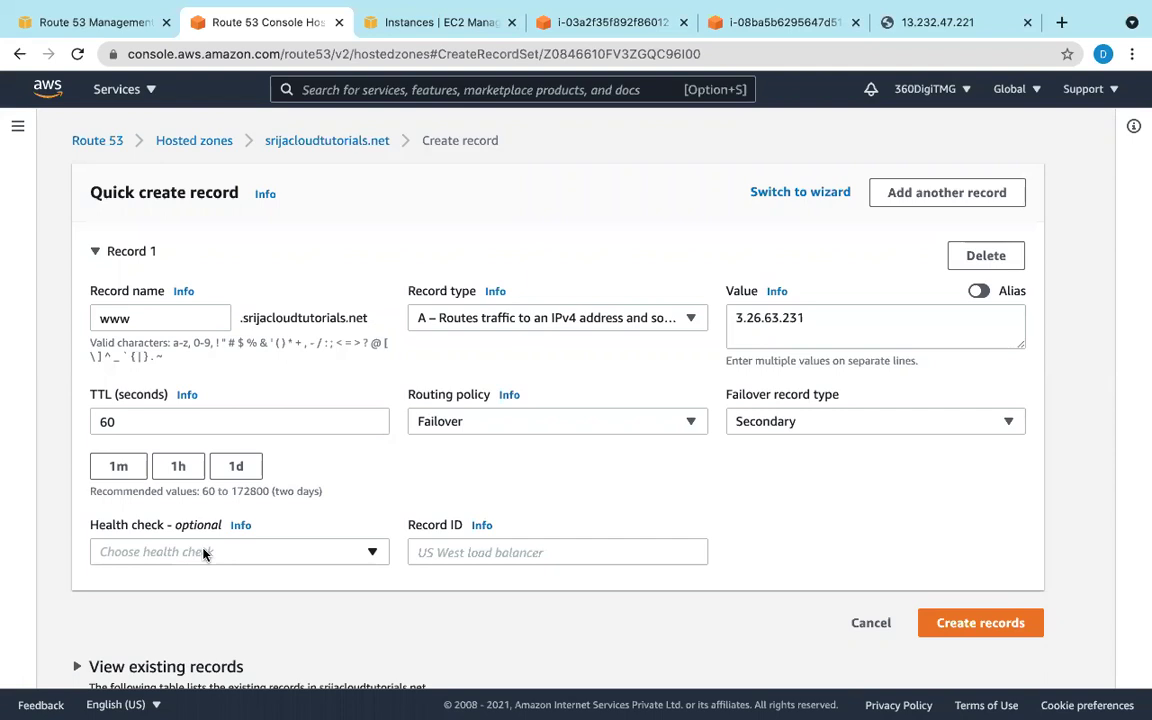
{"action": "left_click", "coordinate": [426, 551]}
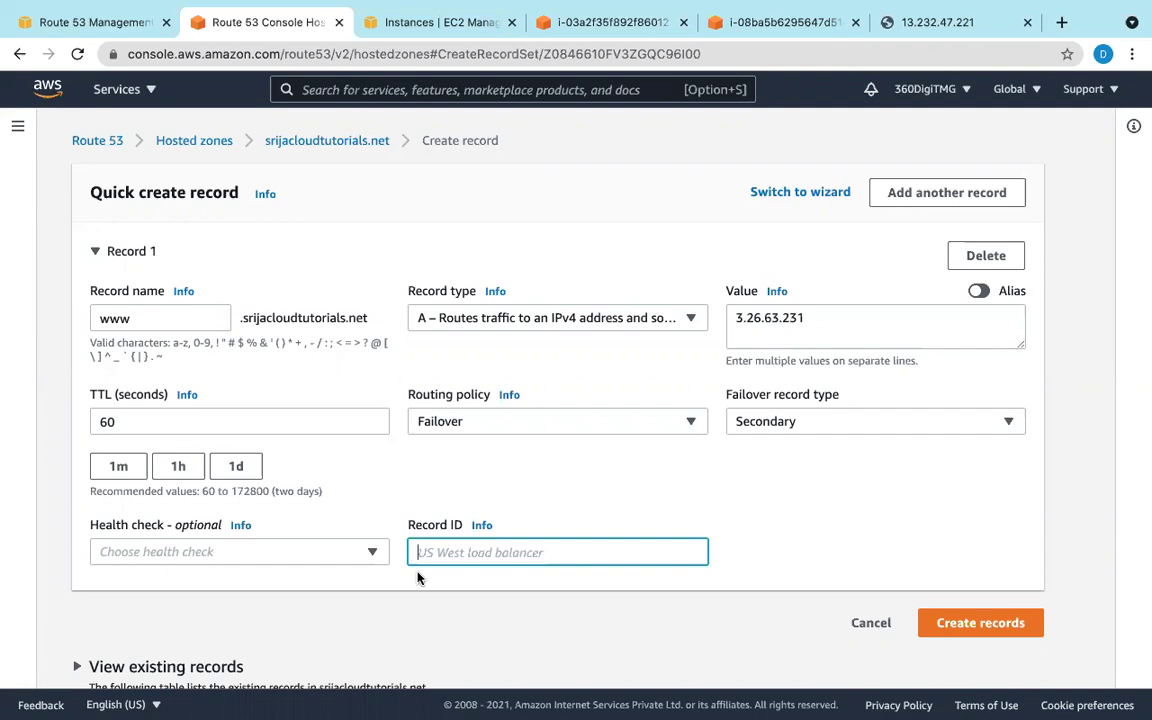
{"action": "type", "text": "2"}
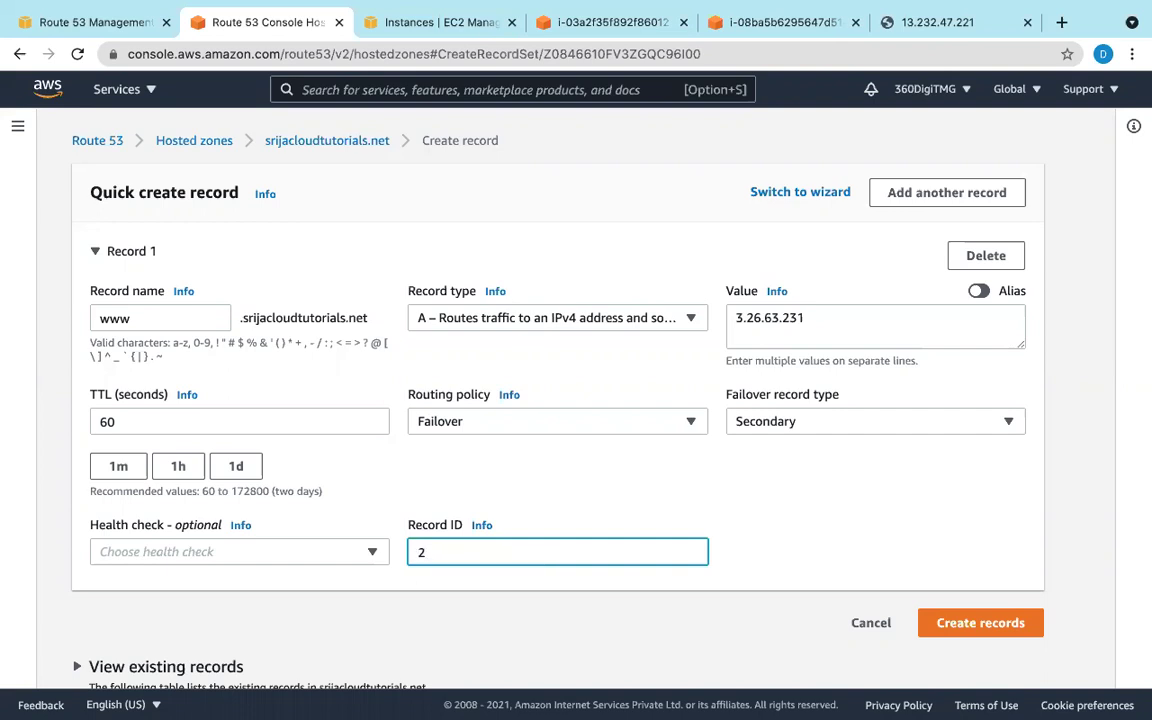
{"action": "left_click", "coordinate": [1008, 622]}
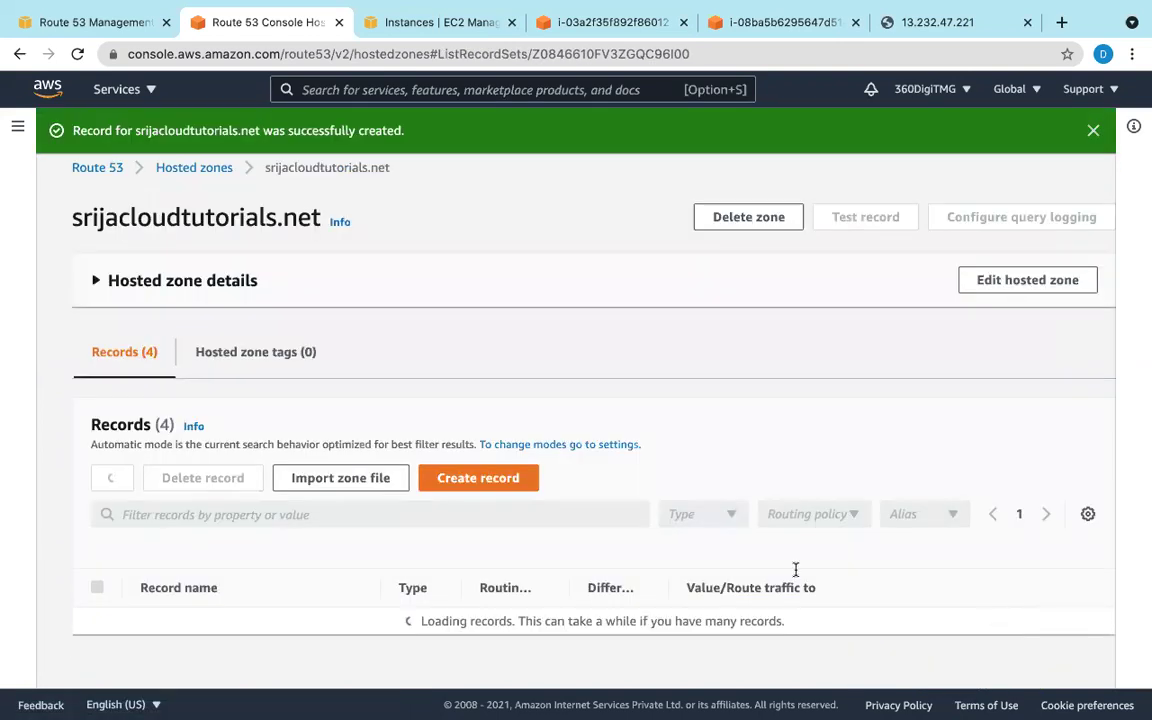
Step: Scroll the records table to check both www failover records, then bring up the Windows remote desktop
{"action": "scroll", "coordinate": [571, 470], "scroll_direction": "down", "scroll_amount": 2}
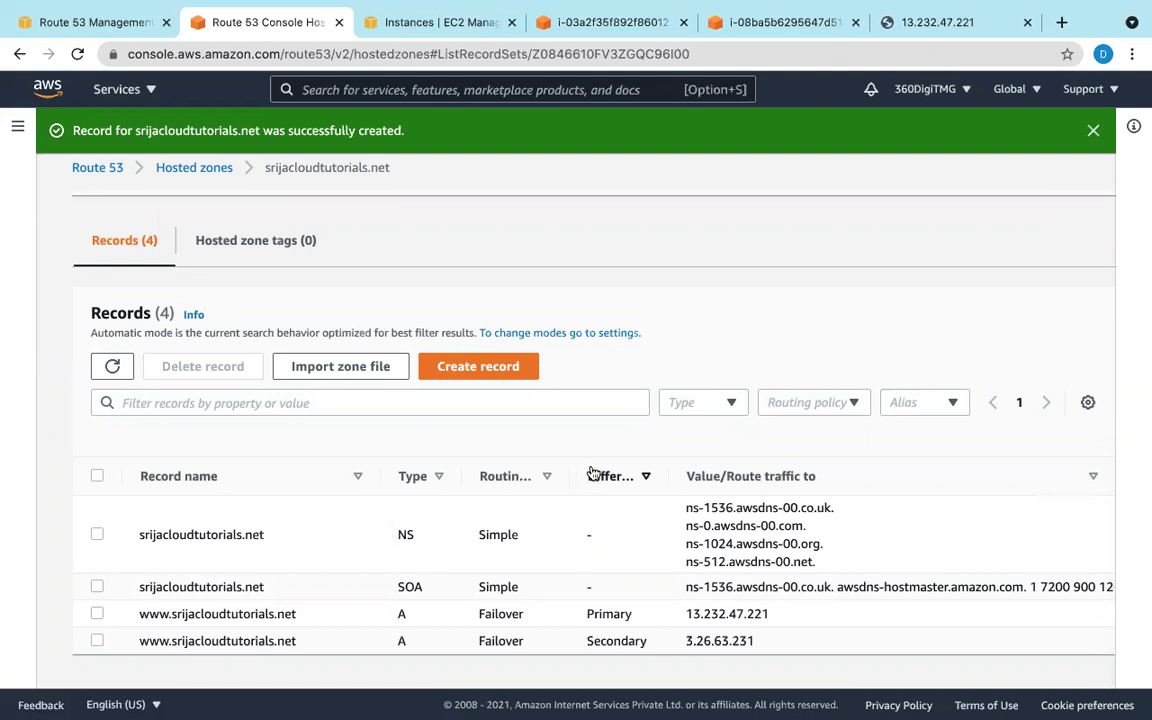
{"action": "scroll", "coordinate": [610, 480], "scroll_direction": "down", "scroll_amount": 1}
{"action": "mouse_move", "coordinate": [608, 702]}
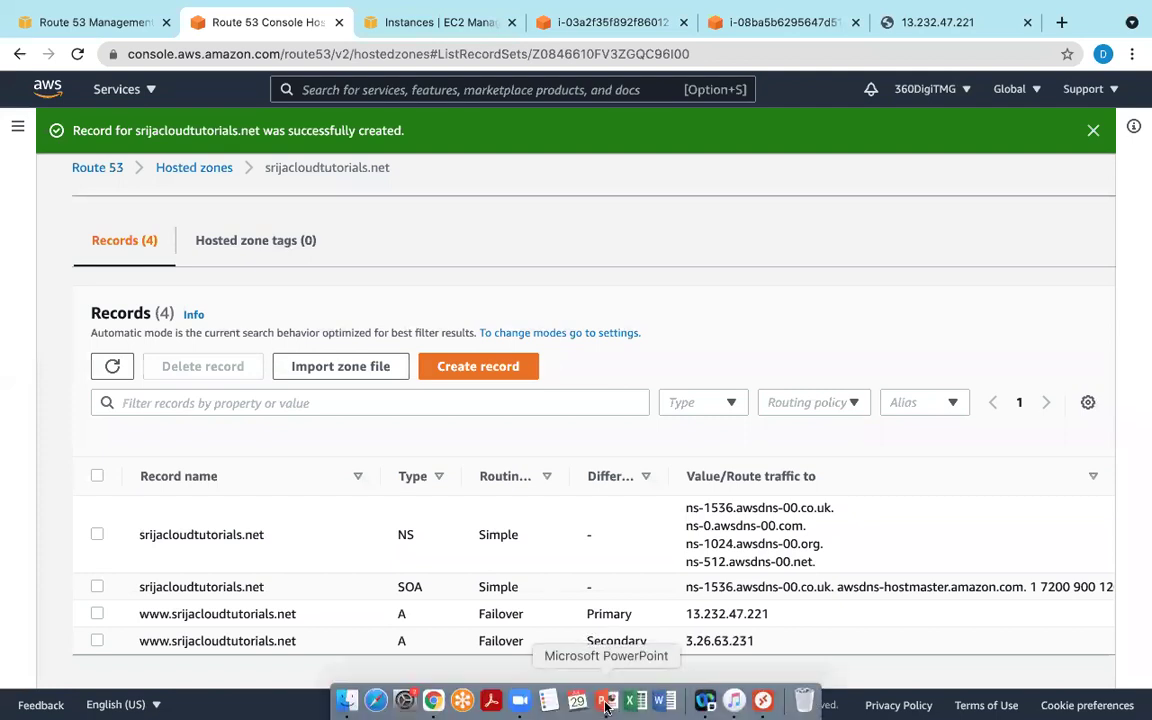
{"action": "left_click", "coordinate": [760, 702]}
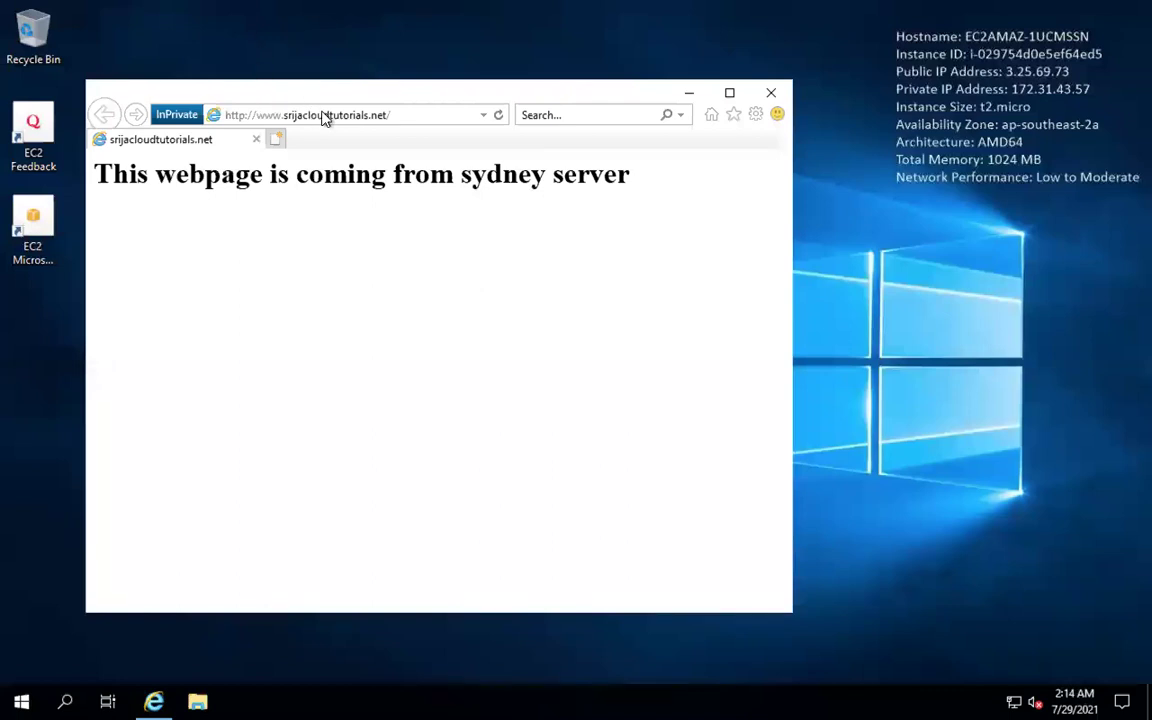
Step: Reload the site twice, then close and relaunch Internet Explorer
{"action": "left_click", "coordinate": [499, 116]}
{"action": "left_click", "coordinate": [499, 116]}
{"action": "left_click", "coordinate": [770, 94]}
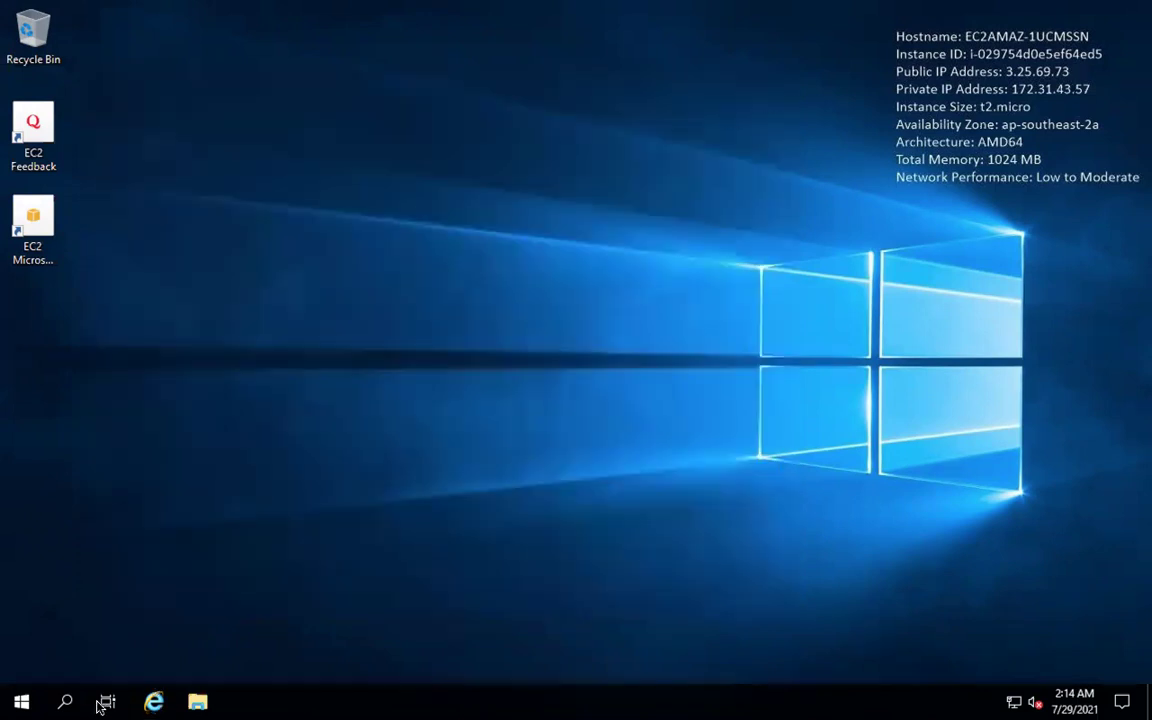
{"action": "left_click", "coordinate": [153, 702]}
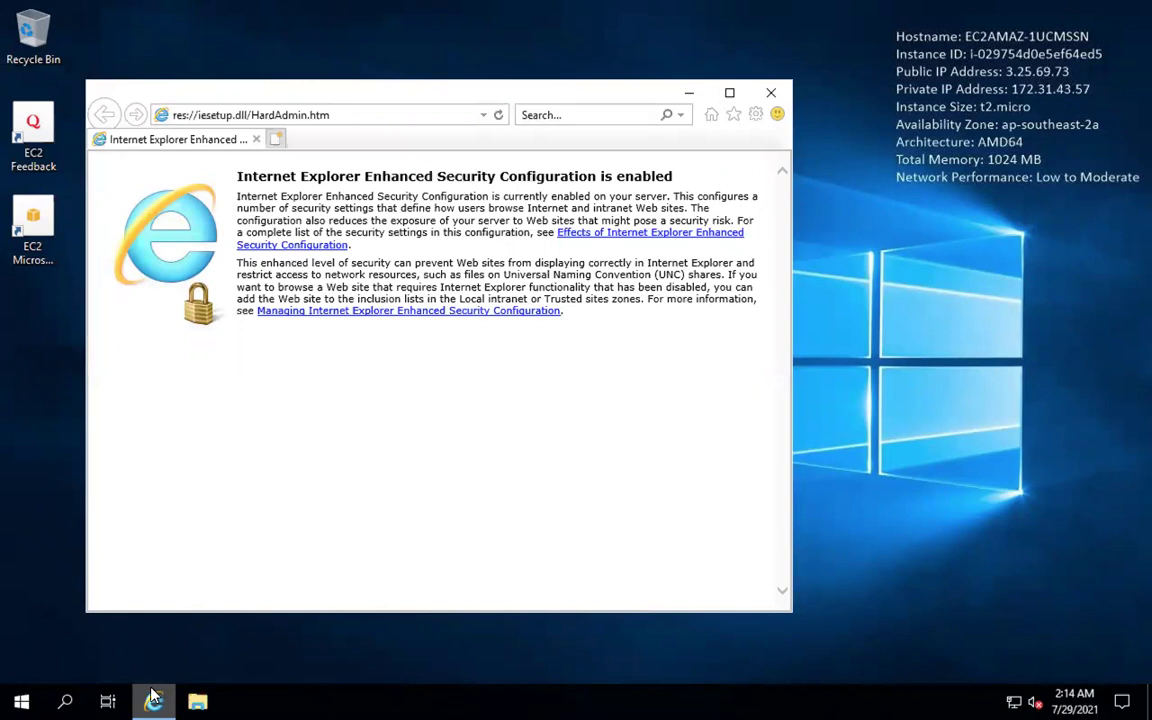
{"action": "left_click", "coordinate": [755, 115]}
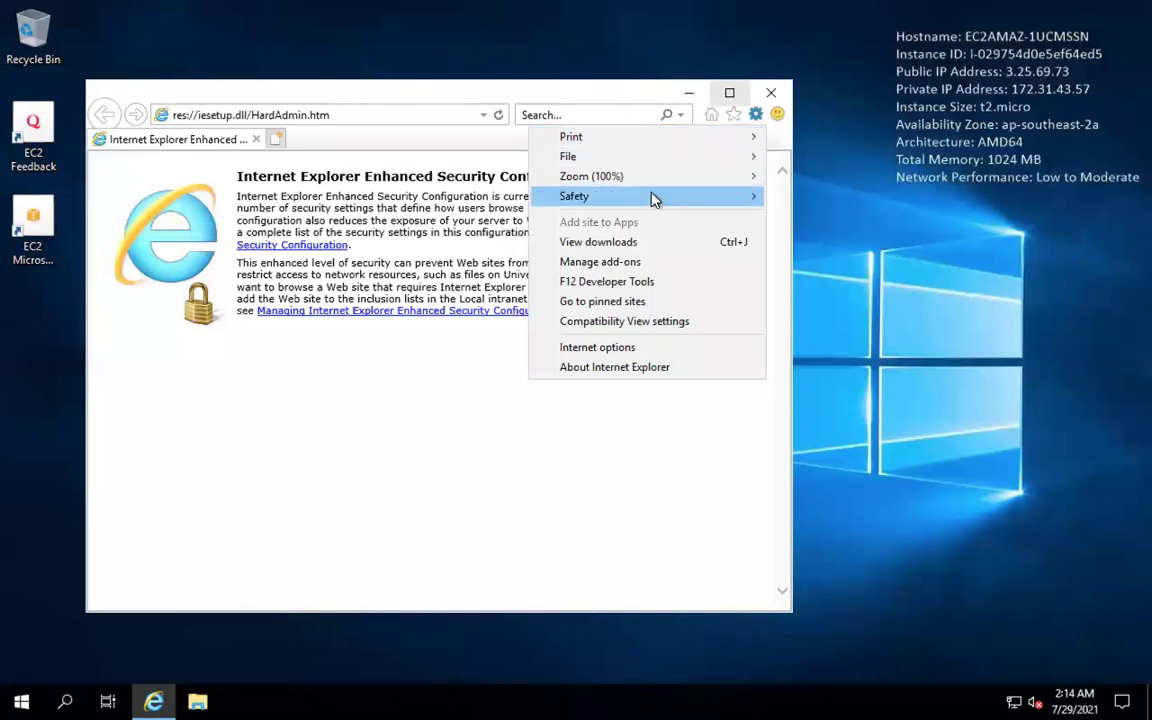
{"action": "mouse_move", "coordinate": [692, 197]}
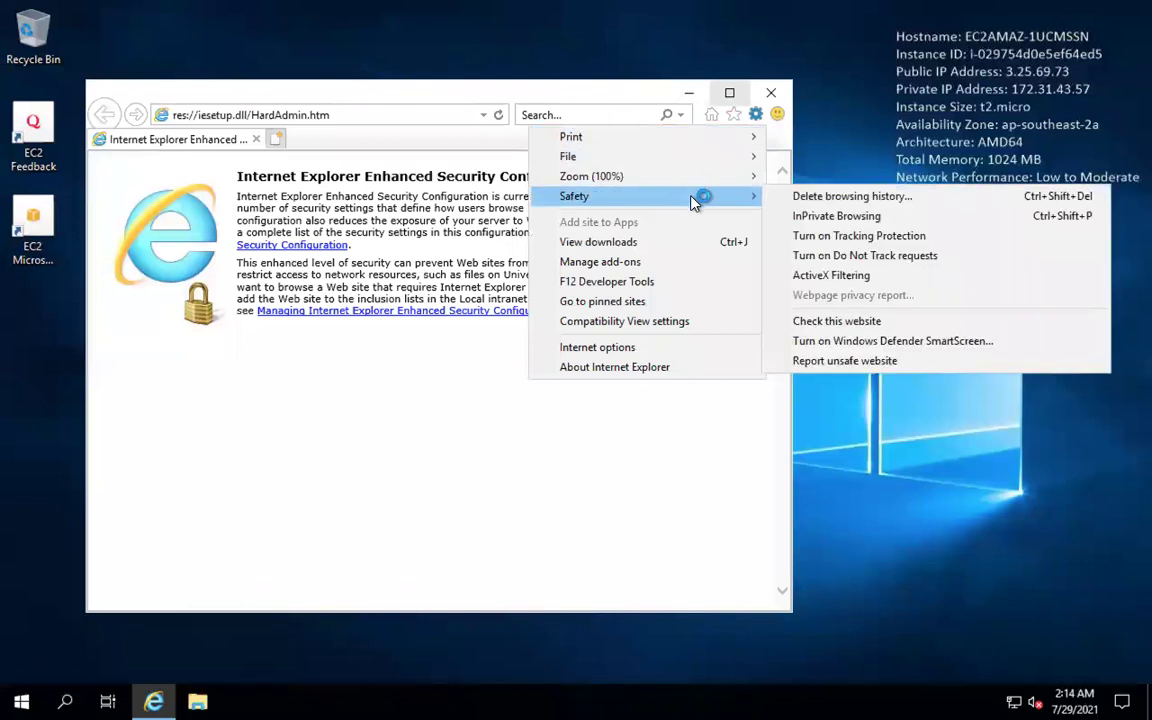
{"action": "left_click", "coordinate": [836, 216]}
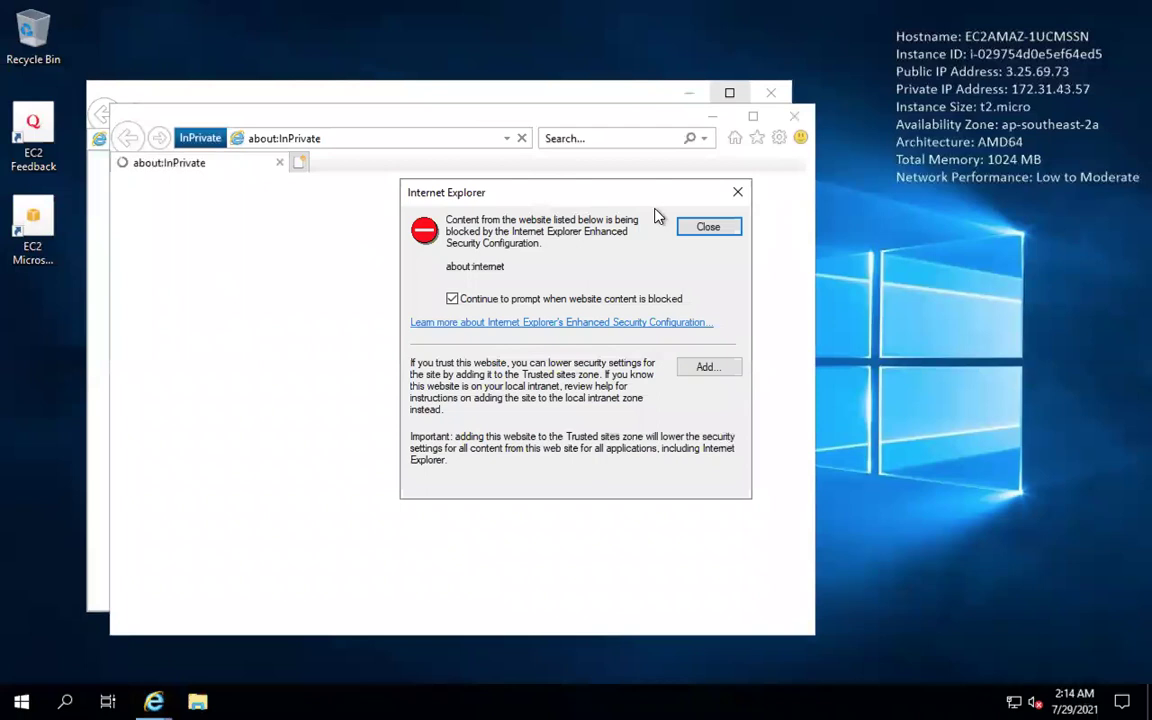
{"action": "left_click", "coordinate": [697, 229]}
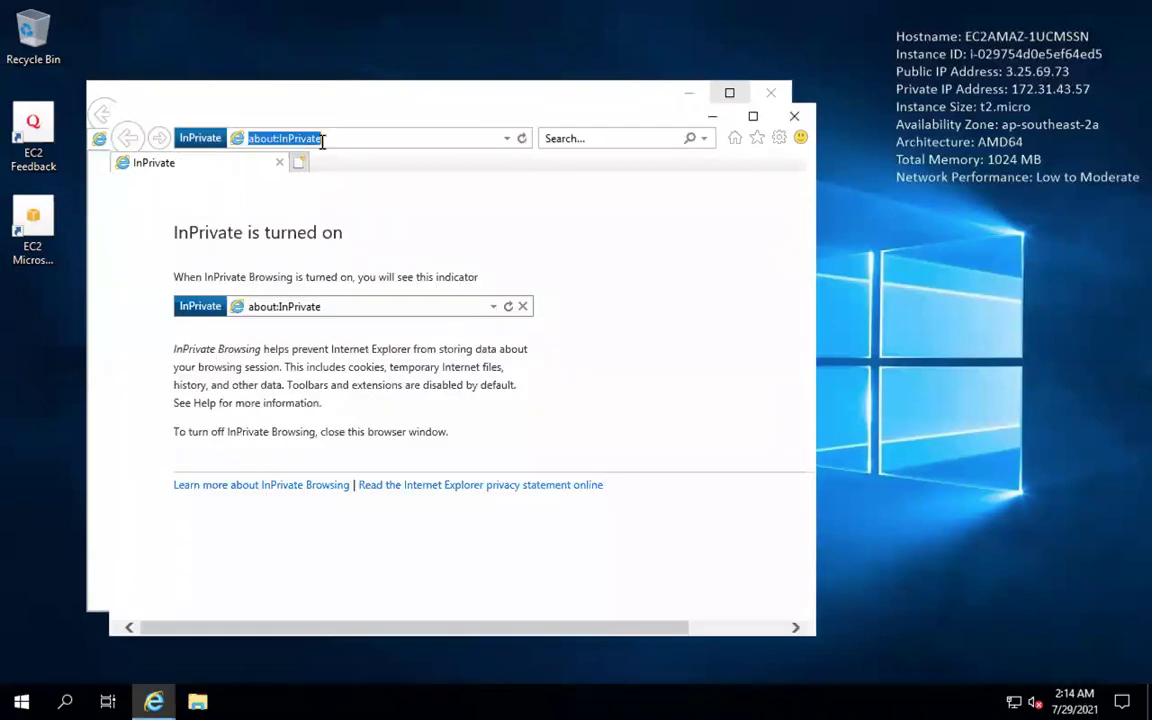
{"action": "key", "text": "BackSpace"}
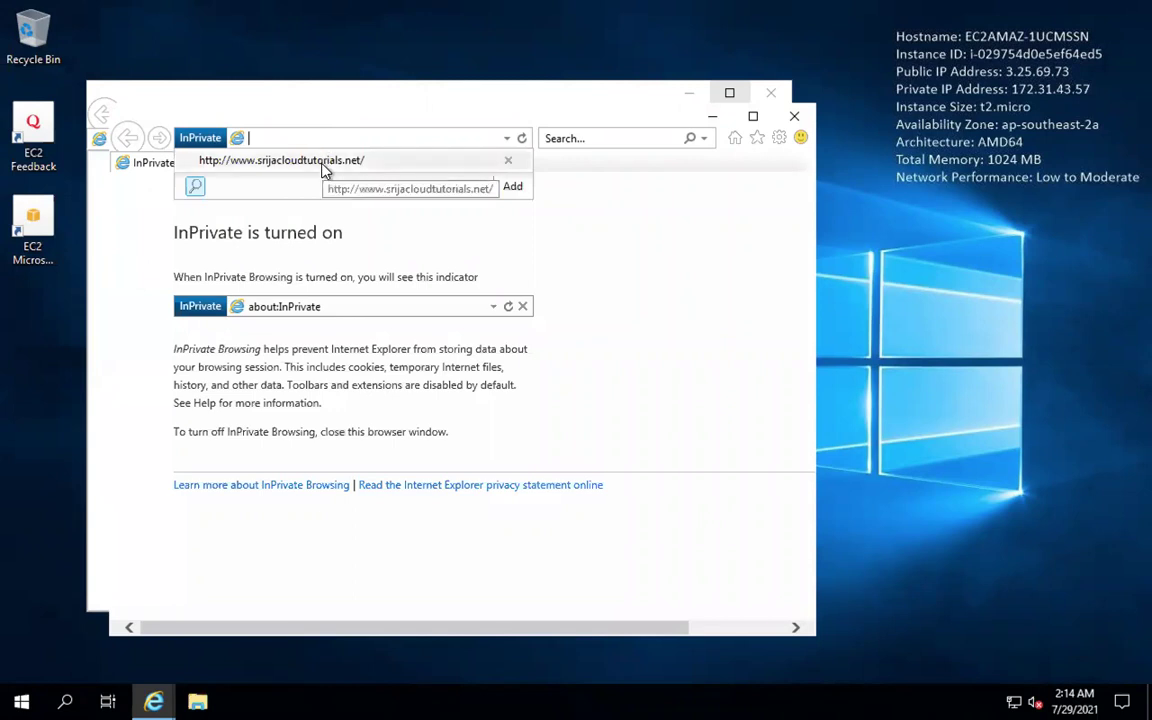
{"action": "left_click", "coordinate": [323, 161]}
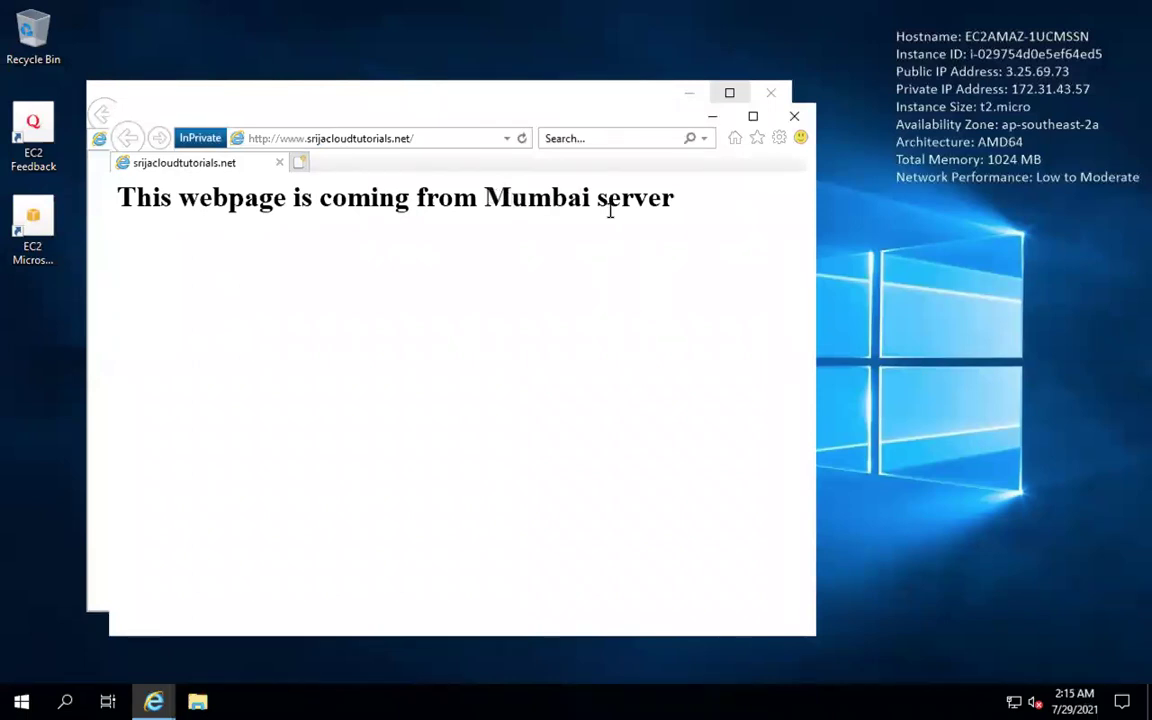
{"action": "left_click_drag", "start_coordinate": [485, 197], "coordinate": [675, 199]}
{"action": "mouse_move", "coordinate": [577, 707]}
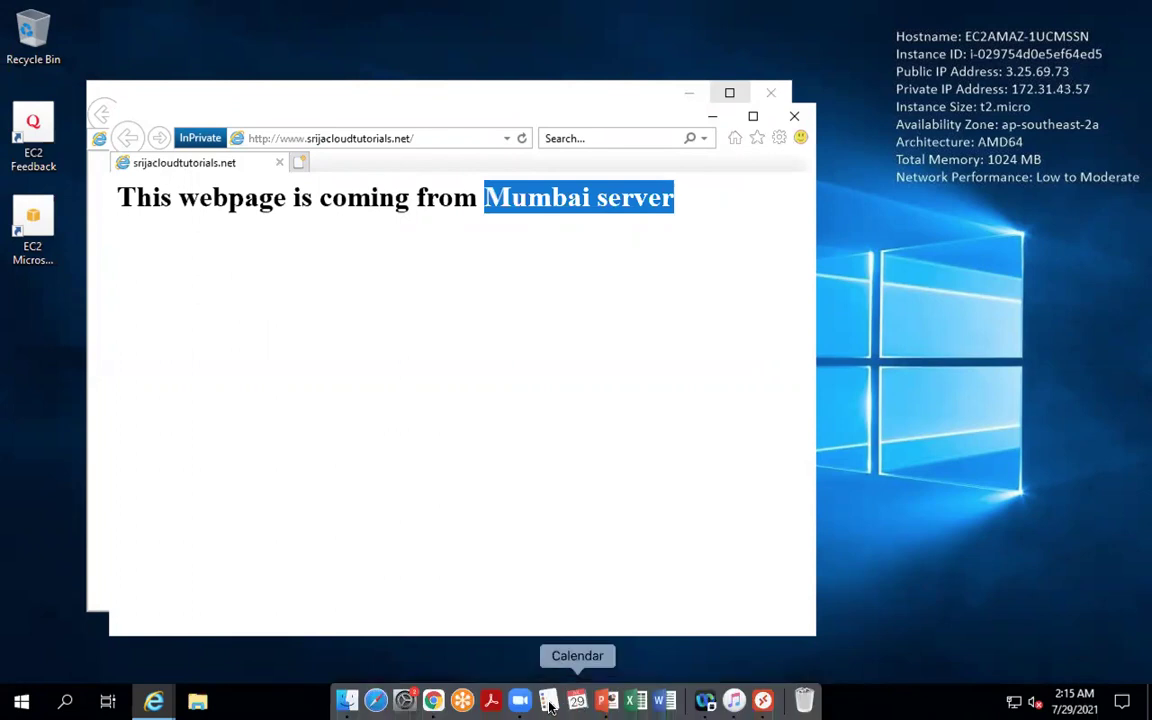
{"action": "left_click", "coordinate": [433, 701]}
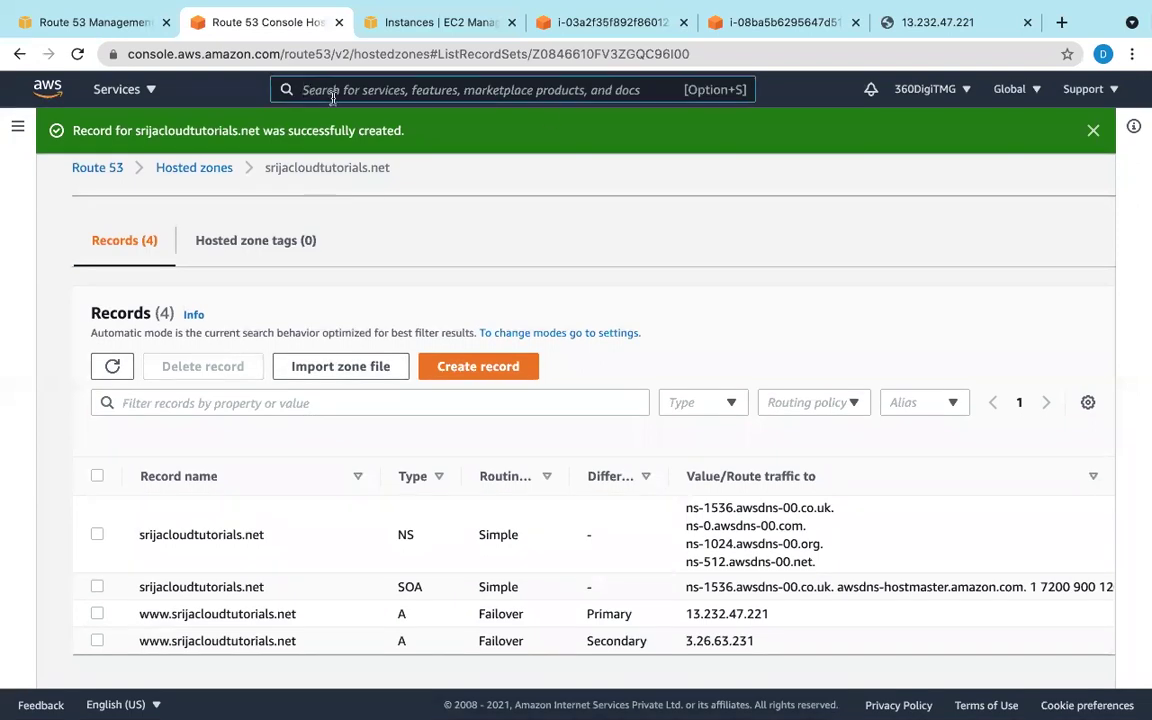
Step: Switch the console to the Mumbai region and list the running EC2 instances
{"action": "left_click", "coordinate": [1031, 96]}
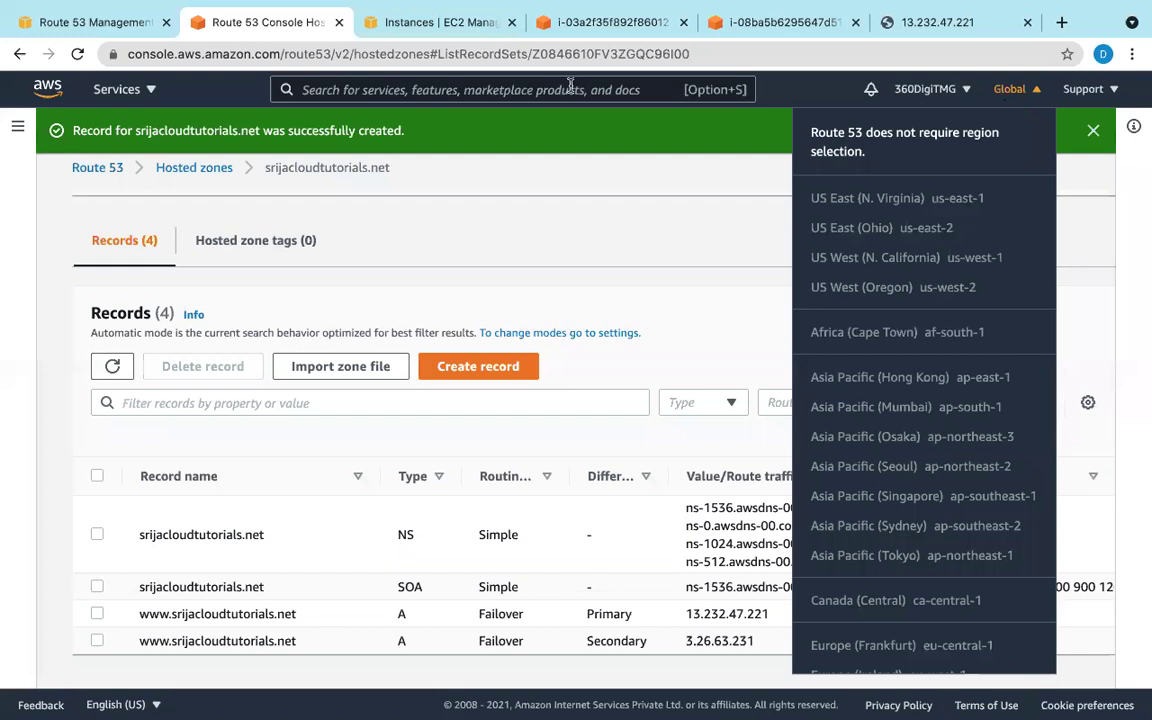
{"action": "left_click", "coordinate": [570, 85]}
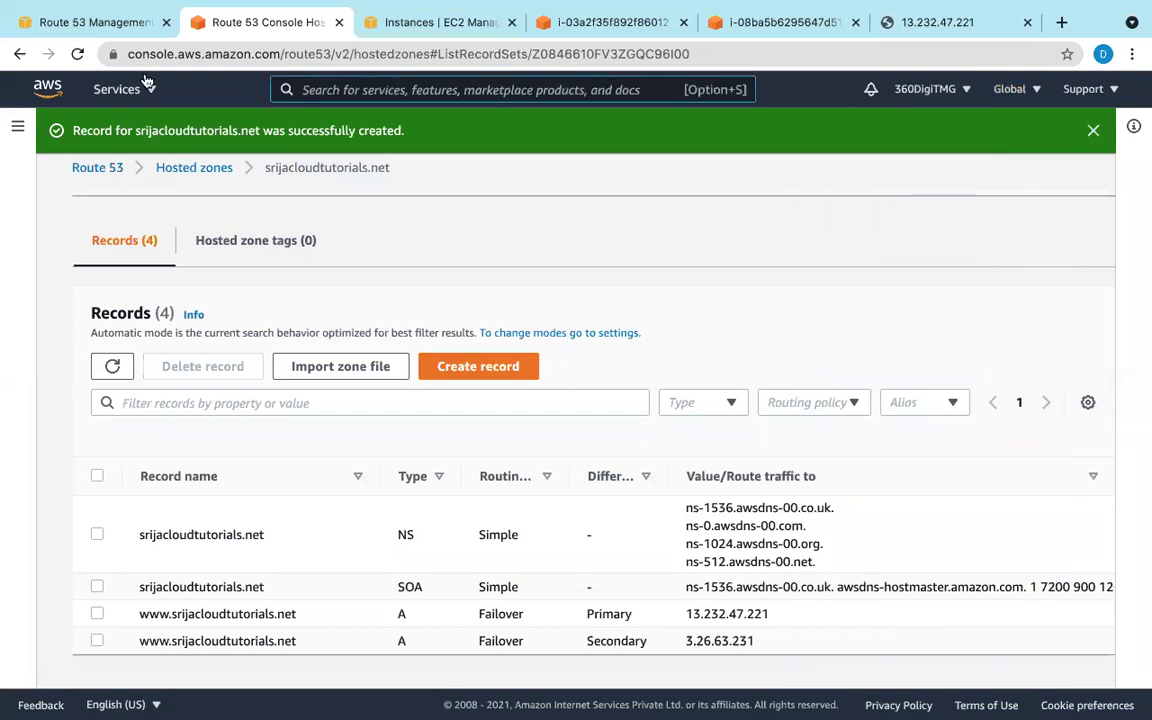
{"action": "left_click", "coordinate": [35, 89]}
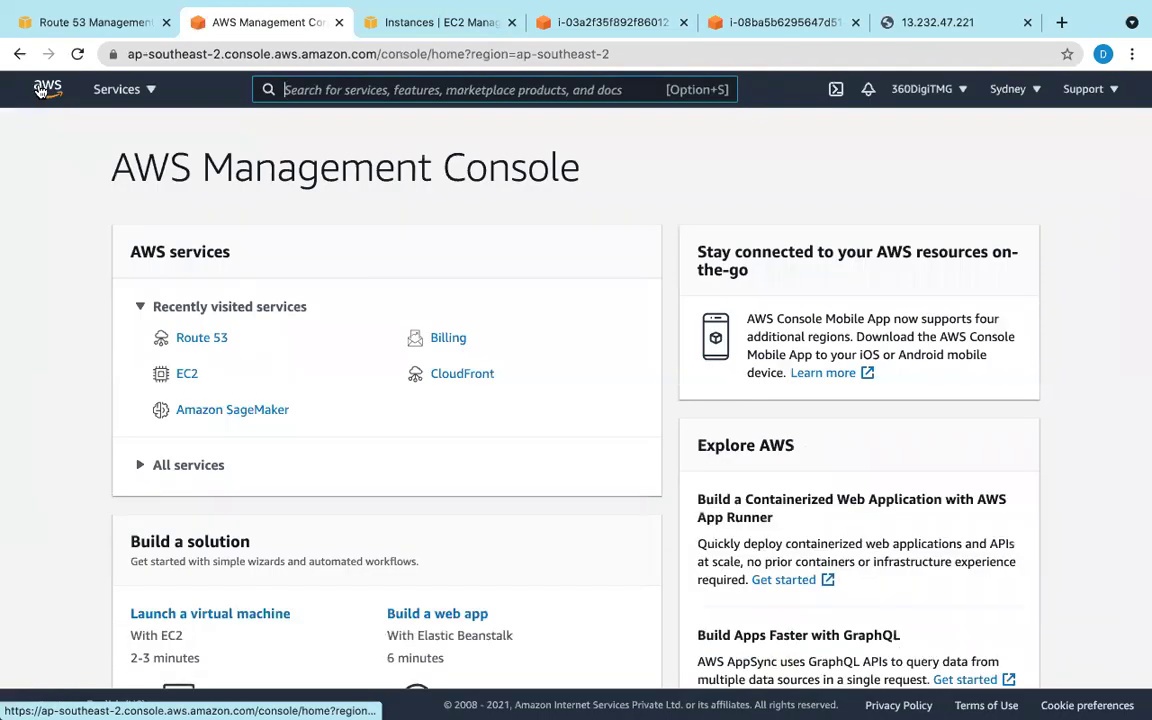
{"action": "left_click", "coordinate": [997, 91]}
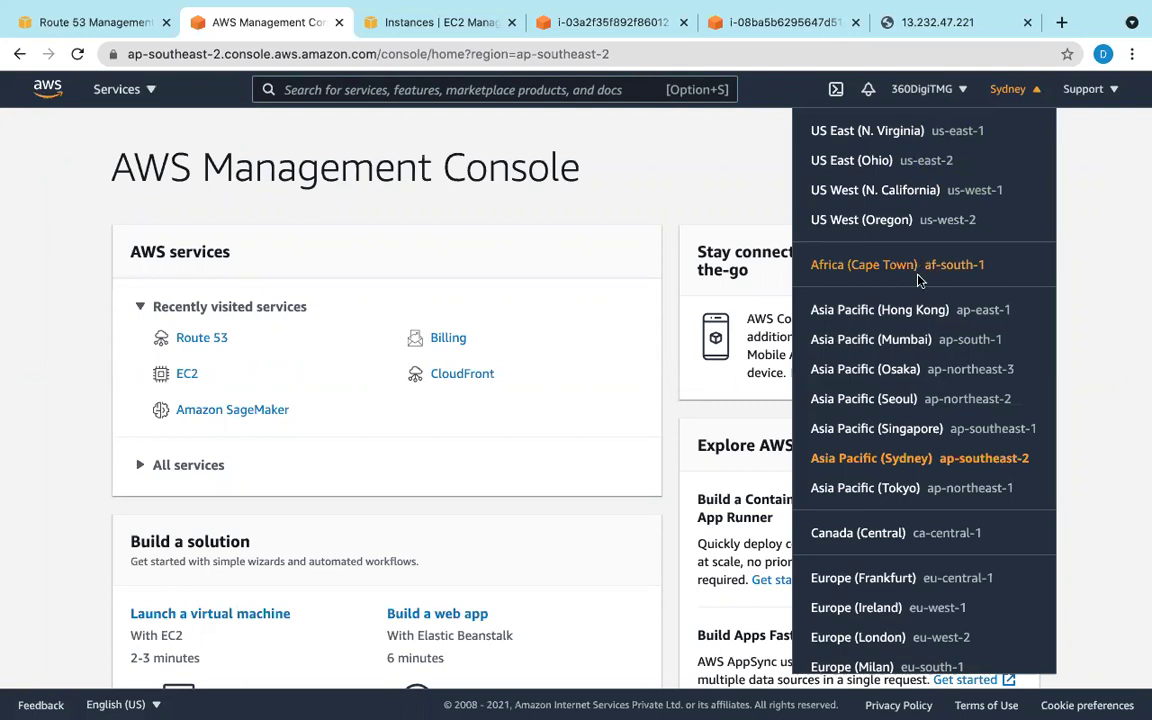
{"action": "left_click", "coordinate": [917, 340]}
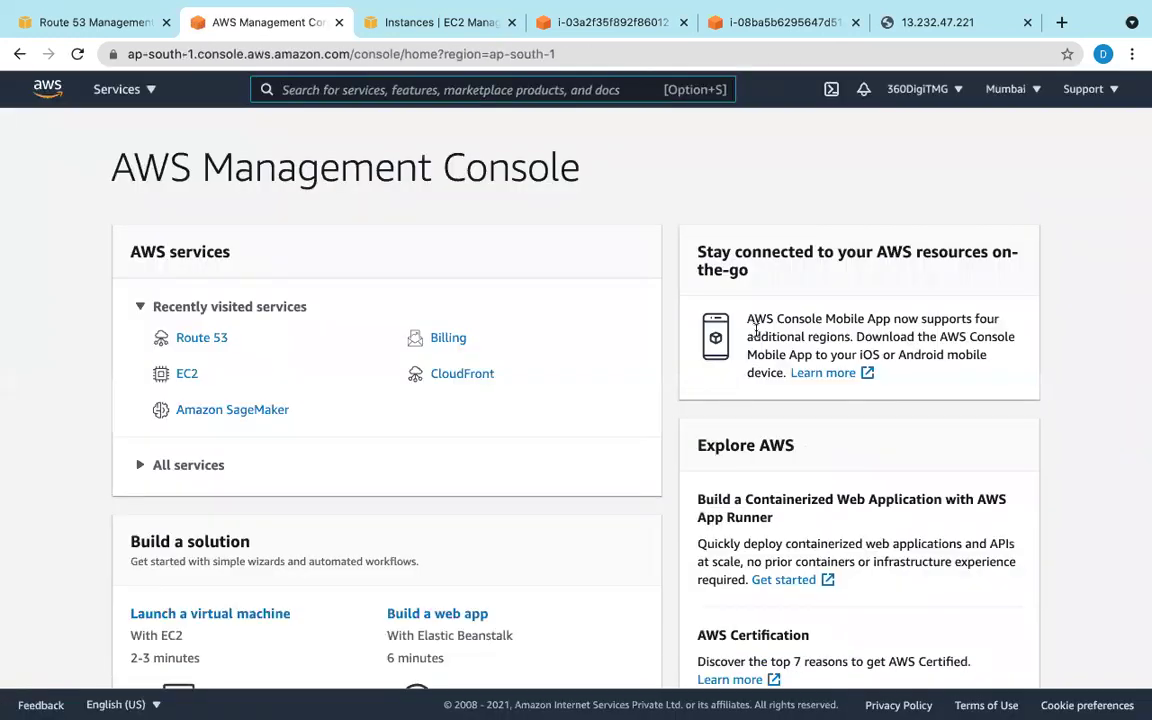
{"action": "left_click", "coordinate": [187, 375]}
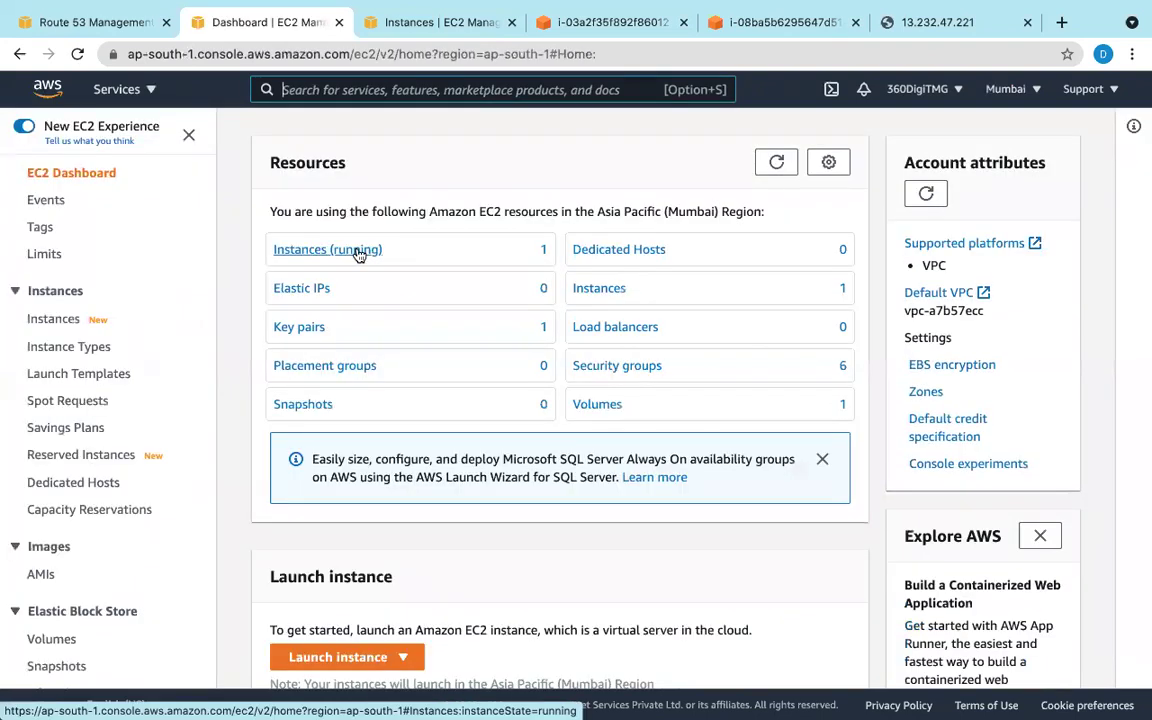
{"action": "left_click", "coordinate": [350, 250]}
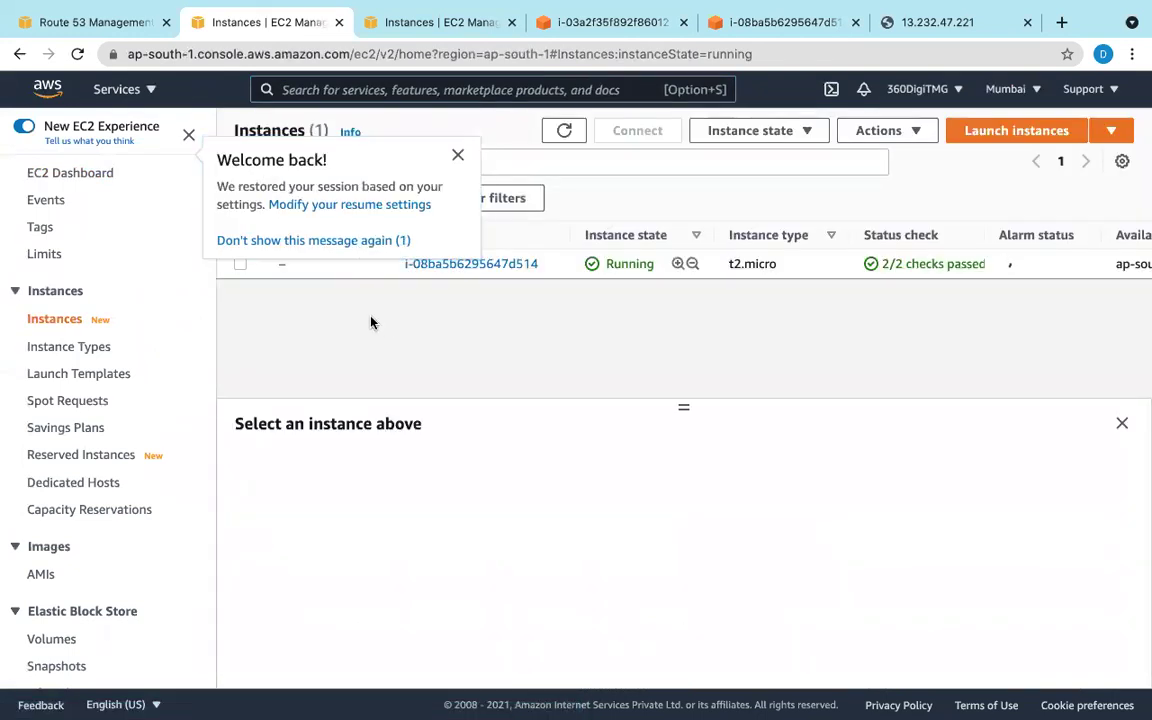
Step: Stop the Mumbai instance through Instance state > Stop instance and confirm
{"action": "left_click", "coordinate": [241, 265]}
{"action": "left_click", "coordinate": [241, 265]}
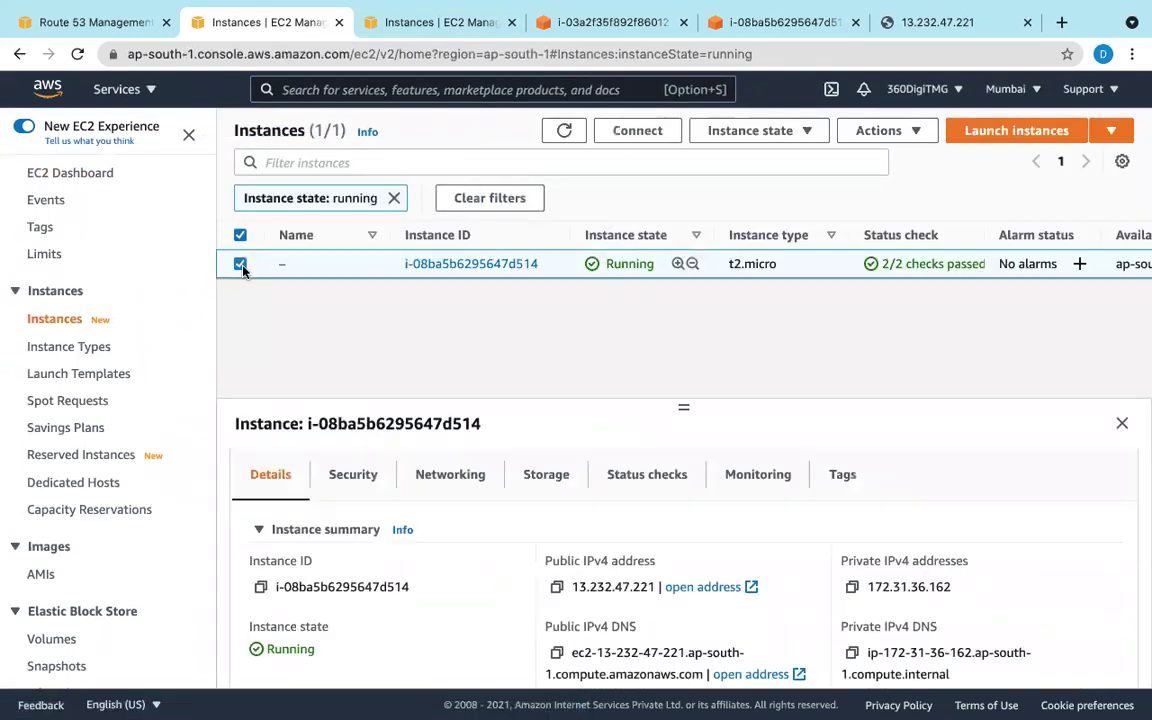
{"action": "left_click", "coordinate": [916, 133]}
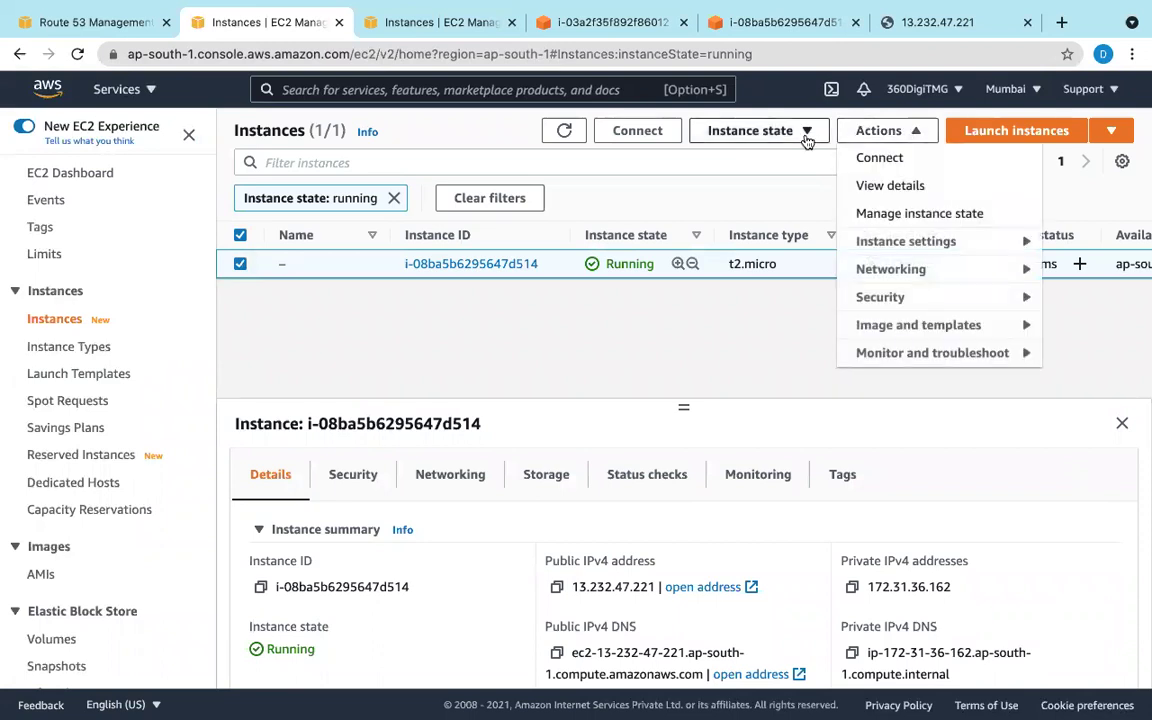
{"action": "left_click", "coordinate": [735, 130]}
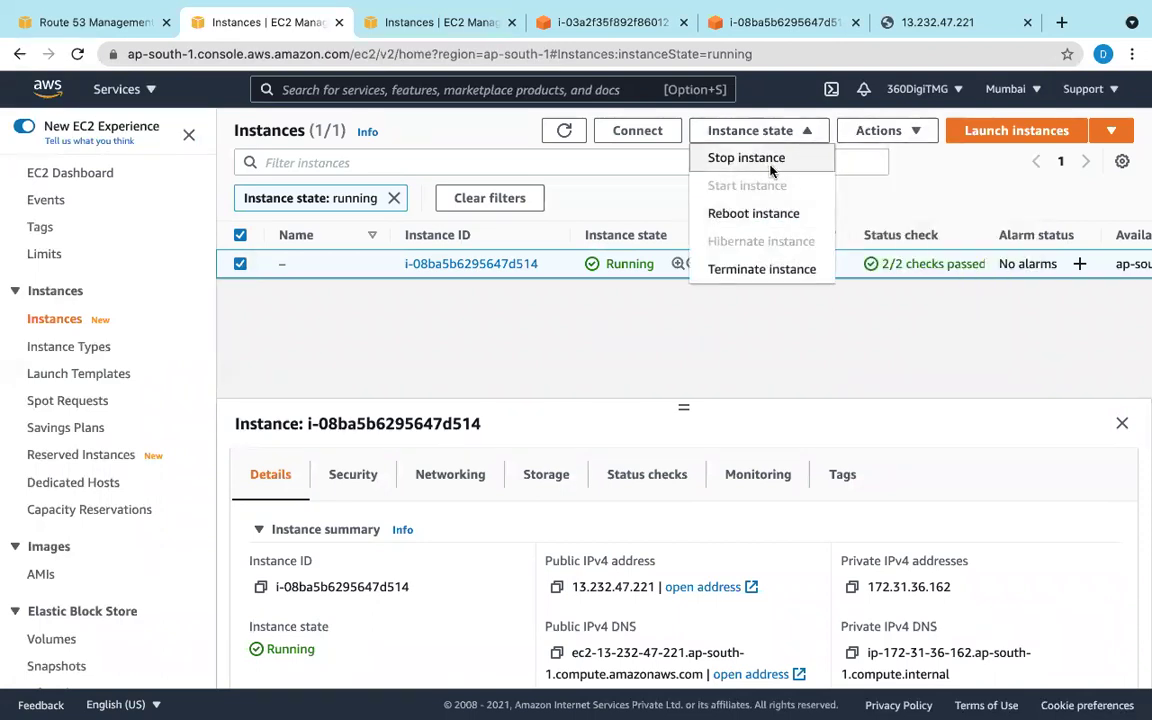
{"action": "left_click", "coordinate": [760, 158]}
{"action": "left_click", "coordinate": [900, 483]}
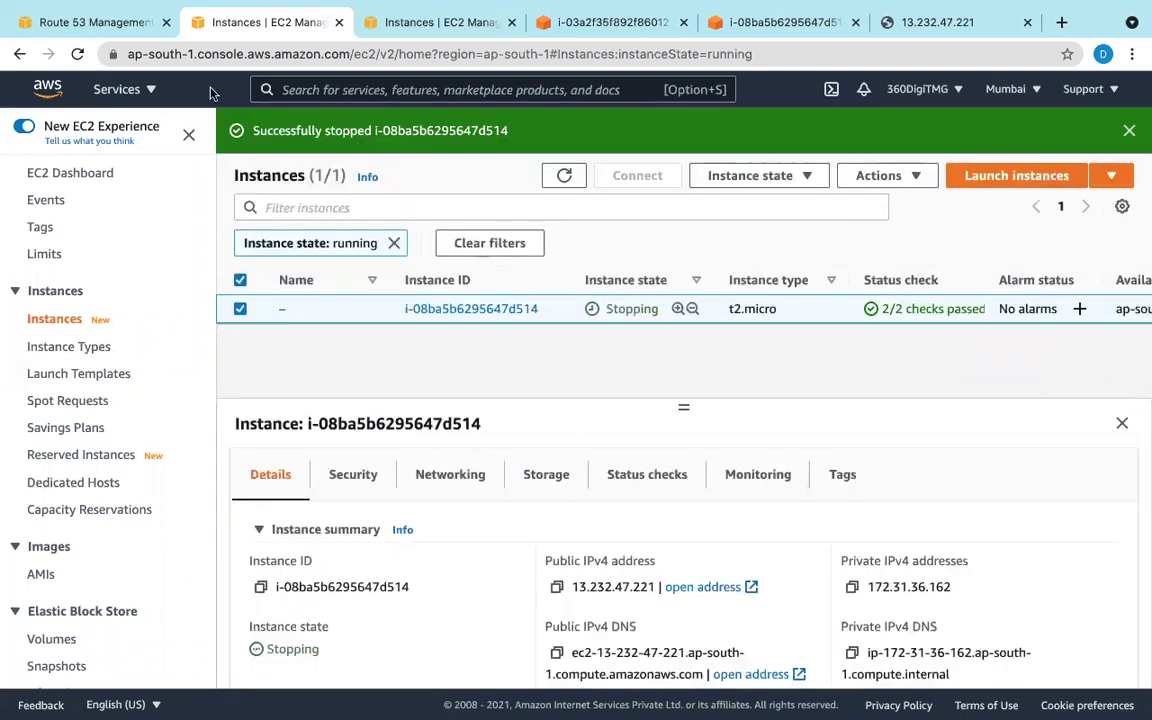
{"action": "left_click", "coordinate": [117, 30]}
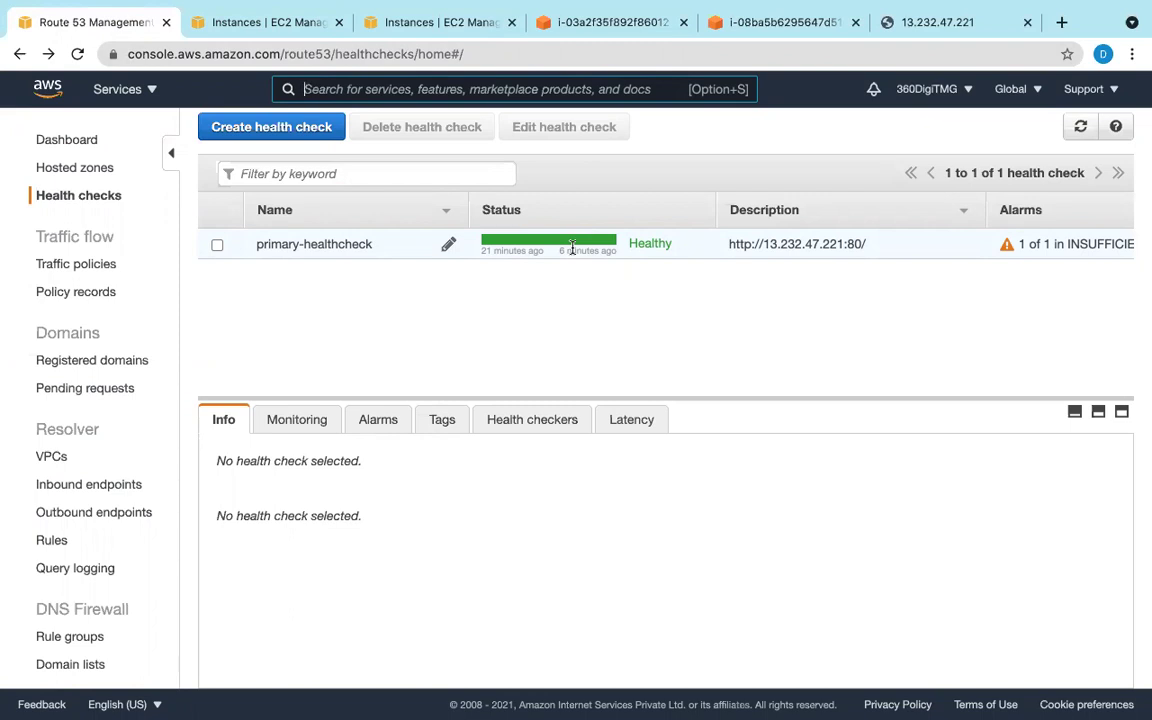
Step: Refresh primary-healthcheck's status several times, still Healthy, then open a new browser tab
{"action": "left_click", "coordinate": [612, 79]}
{"action": "left_click", "coordinate": [270, 246]}
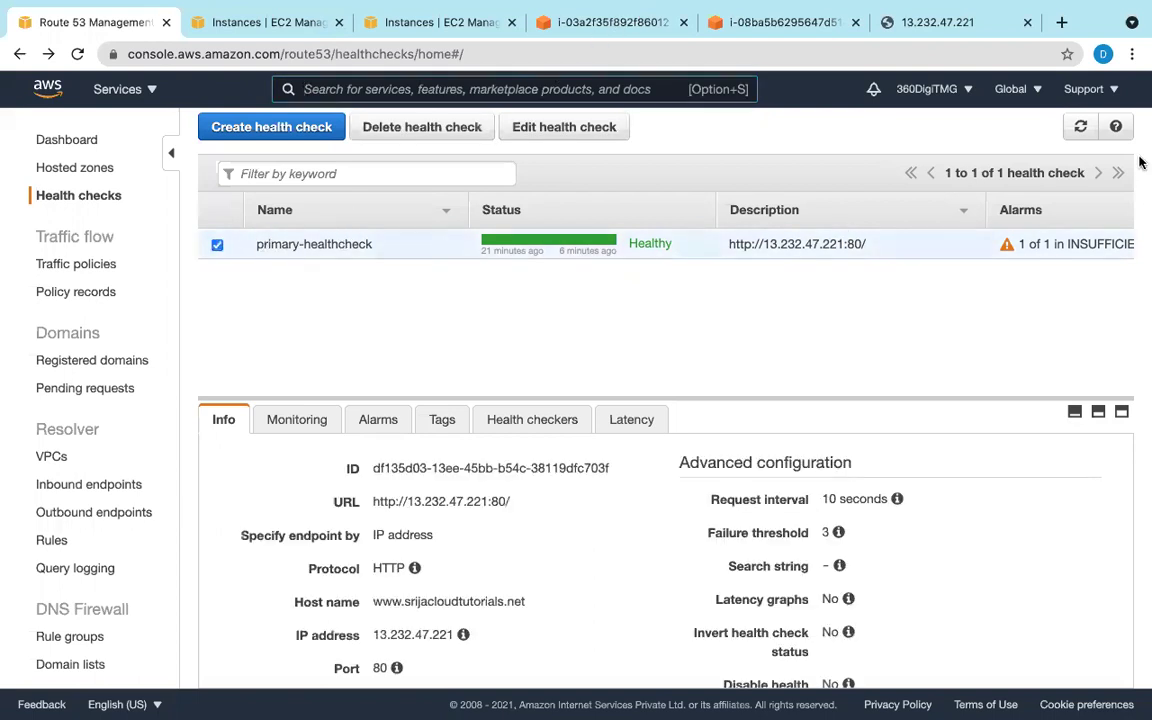
{"action": "left_click", "coordinate": [1081, 128]}
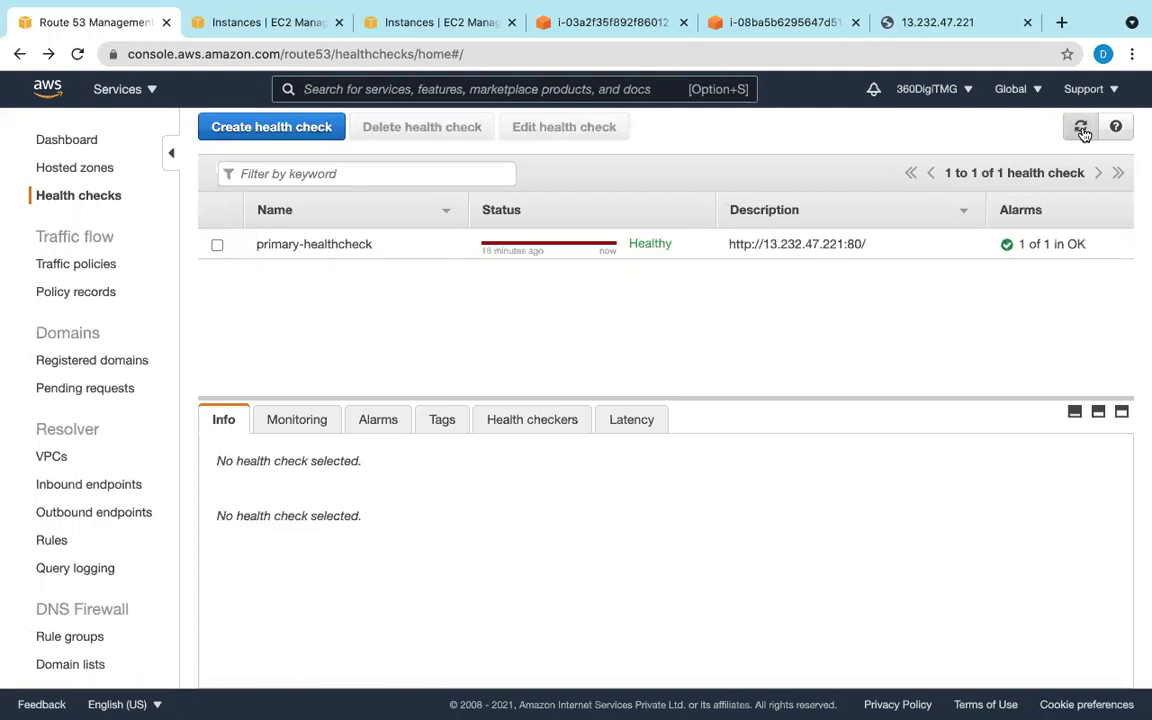
{"action": "left_click", "coordinate": [1081, 128]}
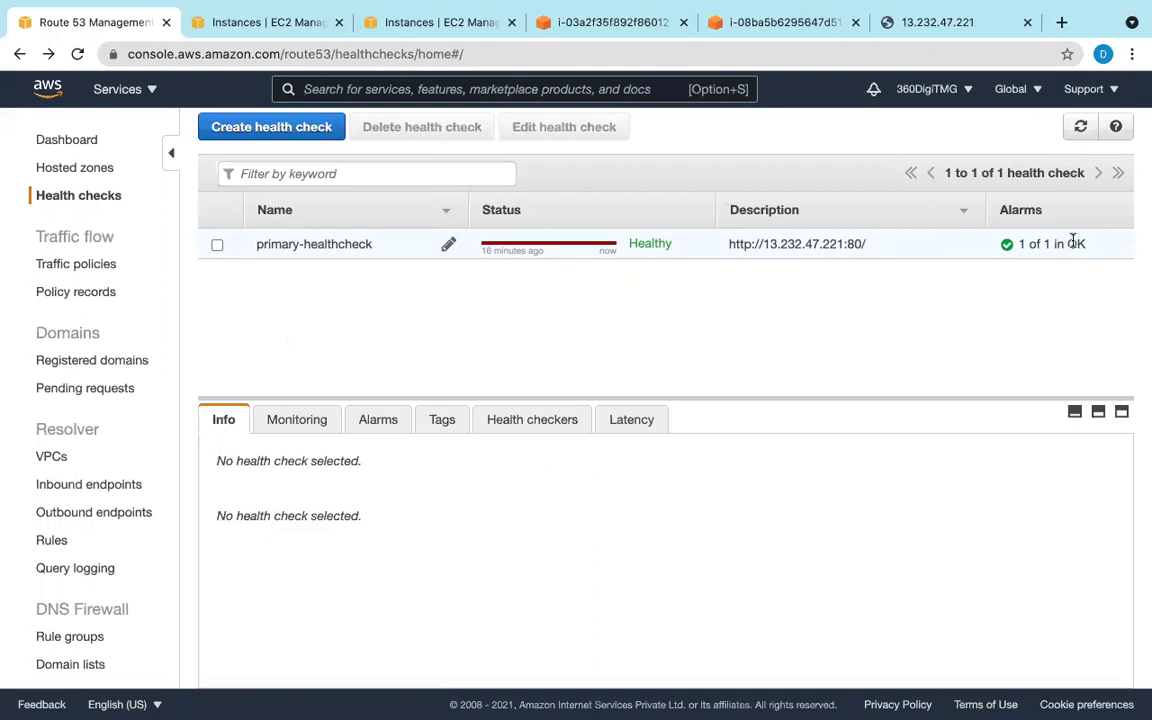
{"action": "left_click", "coordinate": [1072, 130]}
{"action": "left_click", "coordinate": [1062, 22]}
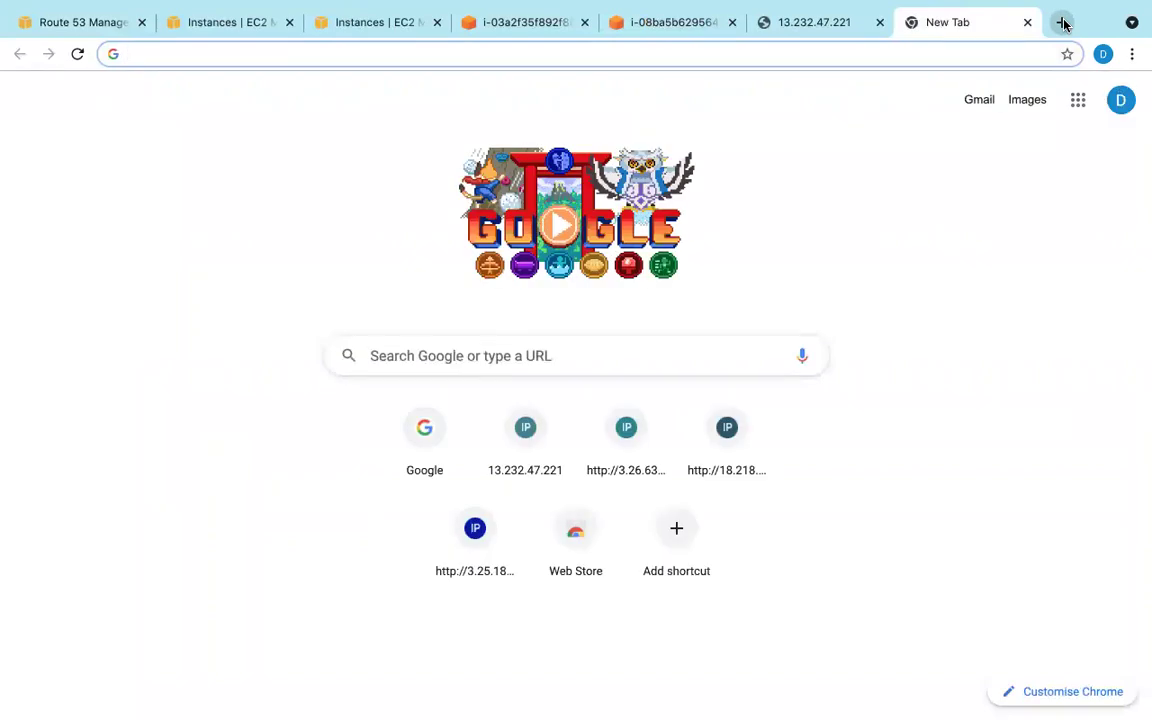
Step: On the Windows remote desktop, reload the site and close both Internet Explorer windows
{"action": "left_click", "coordinate": [836, 22]}
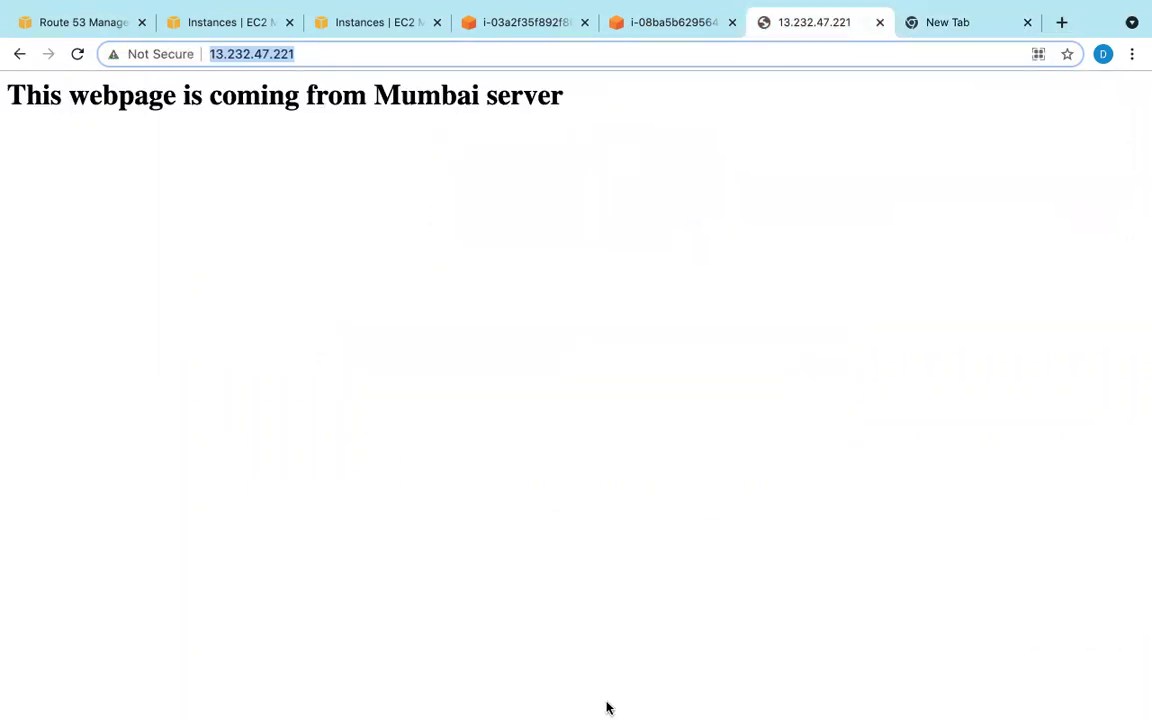
{"action": "mouse_move", "coordinate": [576, 705]}
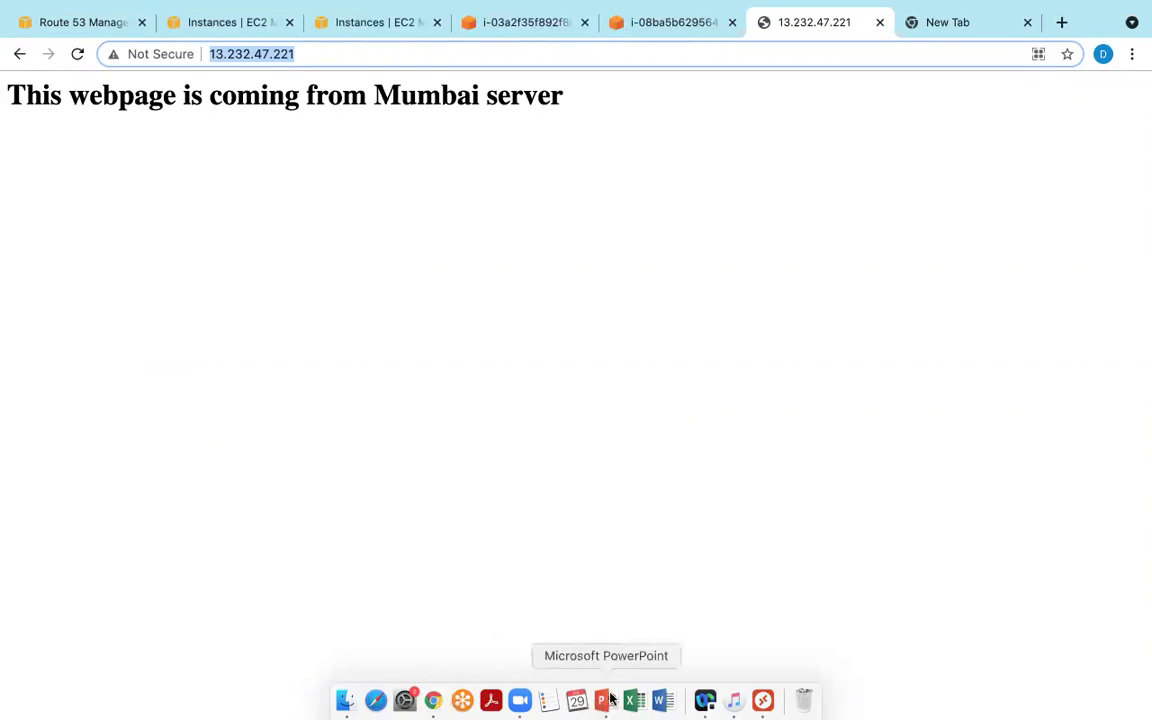
{"action": "left_click", "coordinate": [763, 701]}
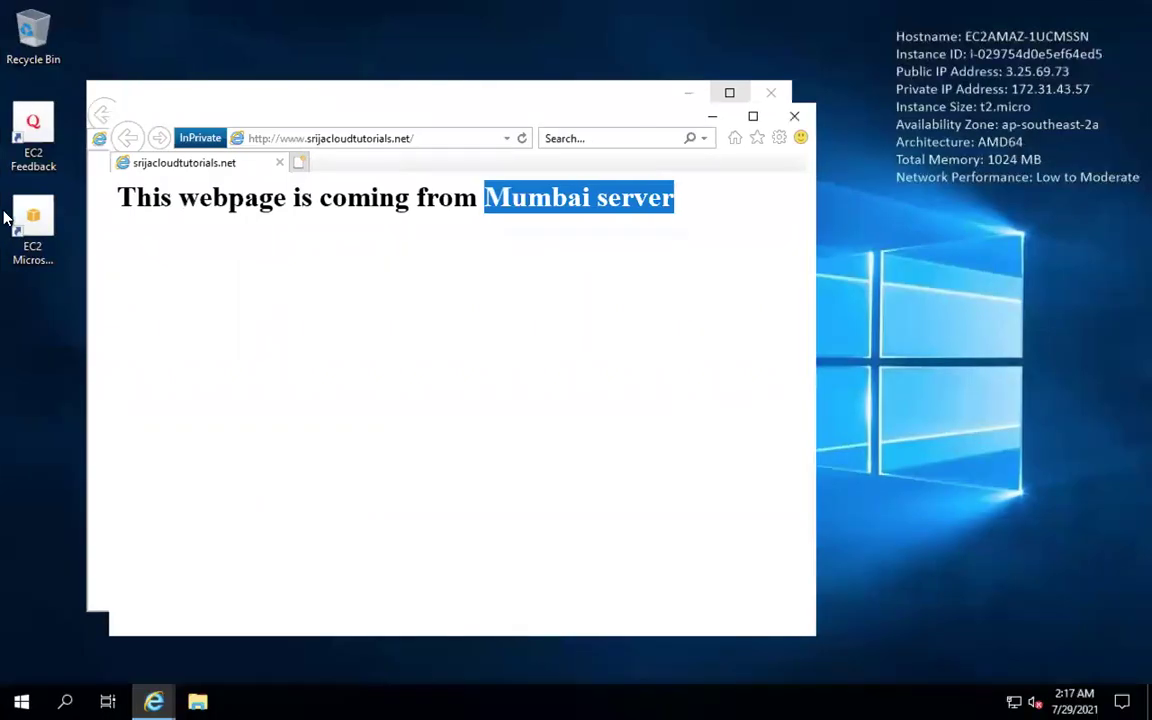
{"action": "left_click", "coordinate": [364, 139]}
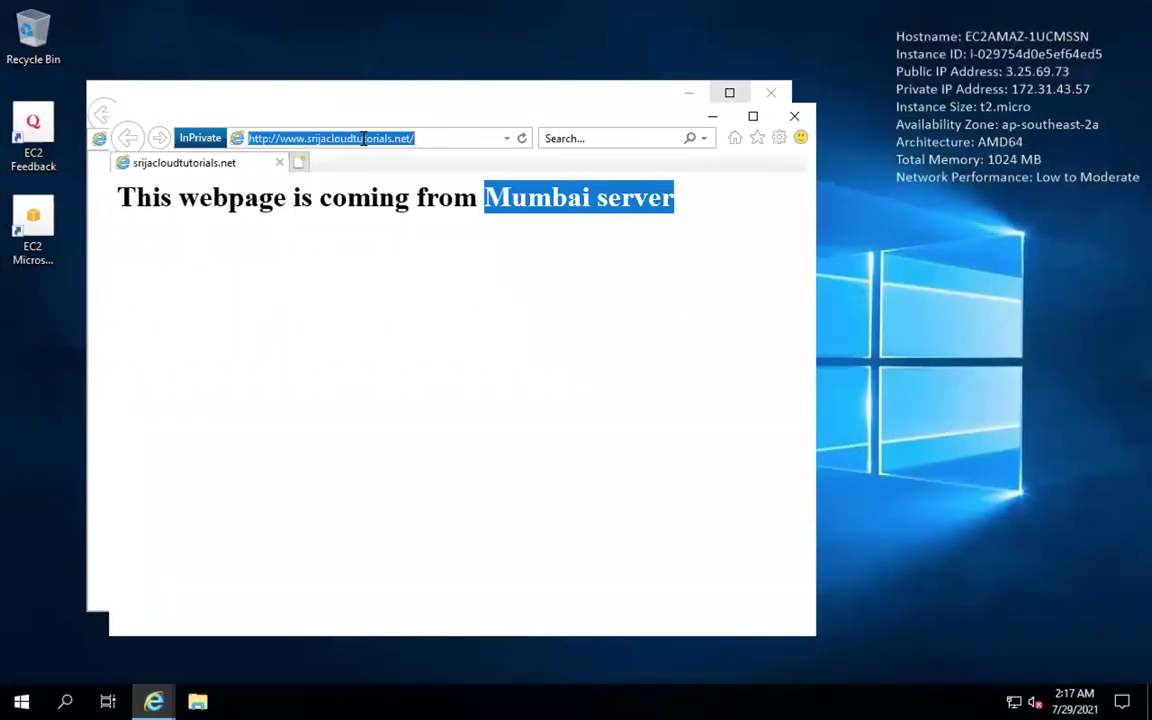
{"action": "key", "text": "Return"}
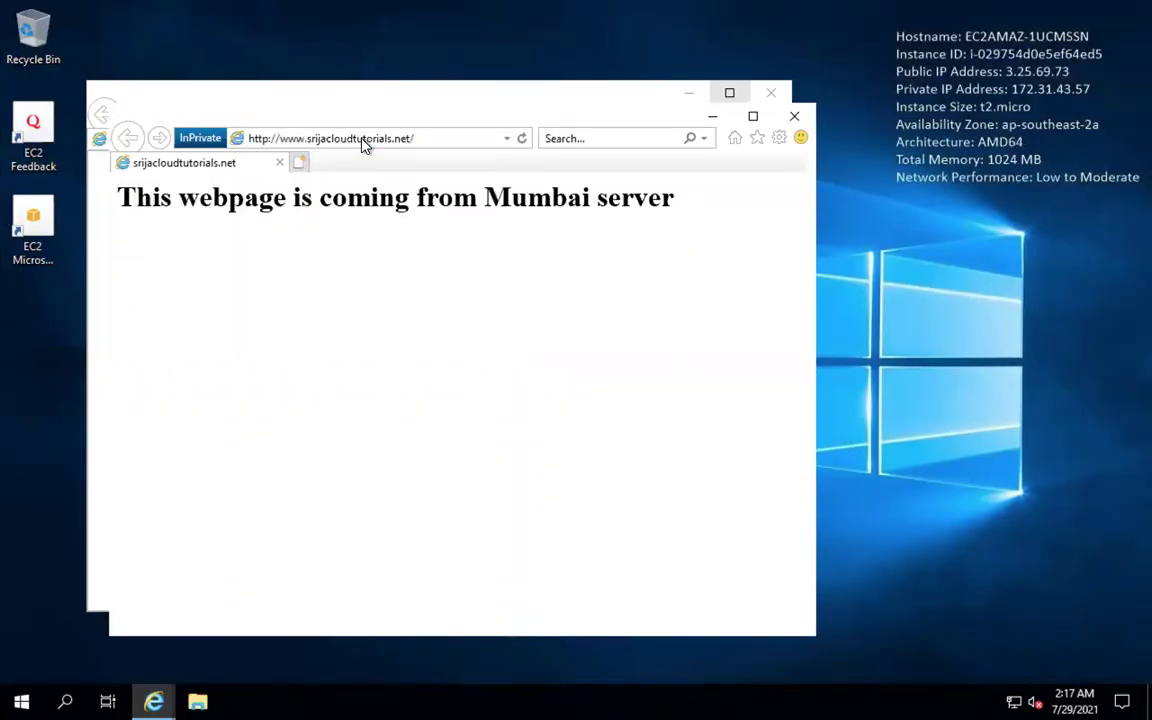
{"action": "left_click", "coordinate": [795, 113]}
{"action": "left_click", "coordinate": [773, 93]}
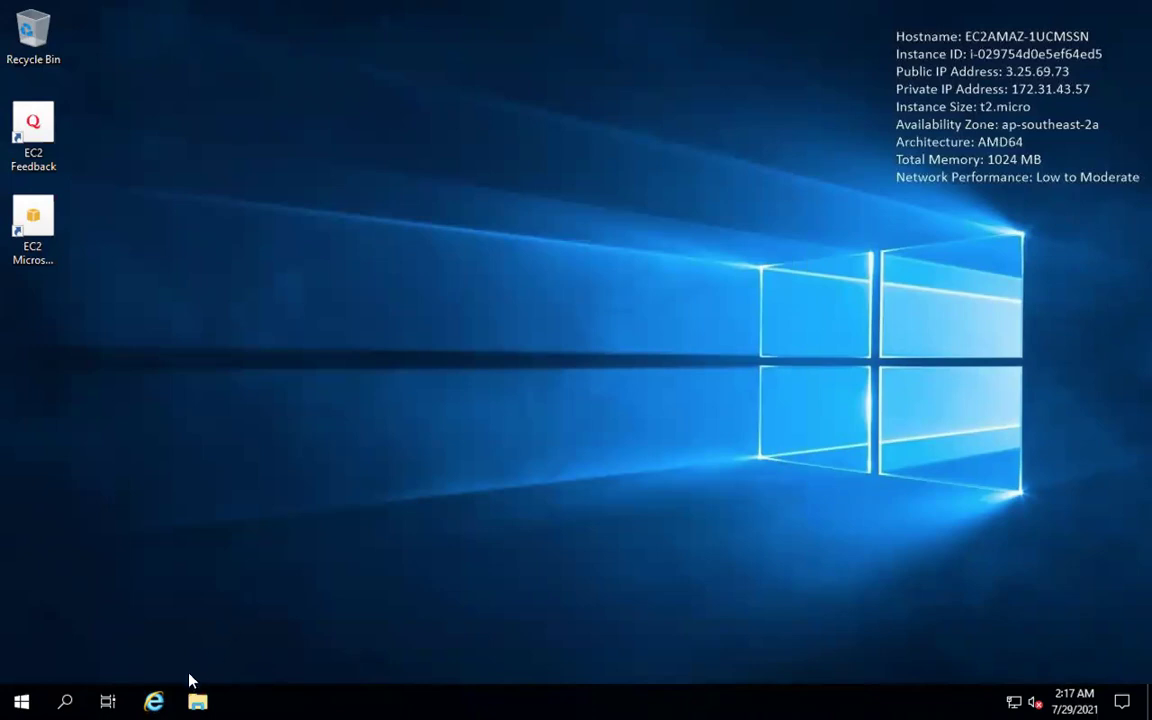
{"action": "left_click", "coordinate": [155, 701]}
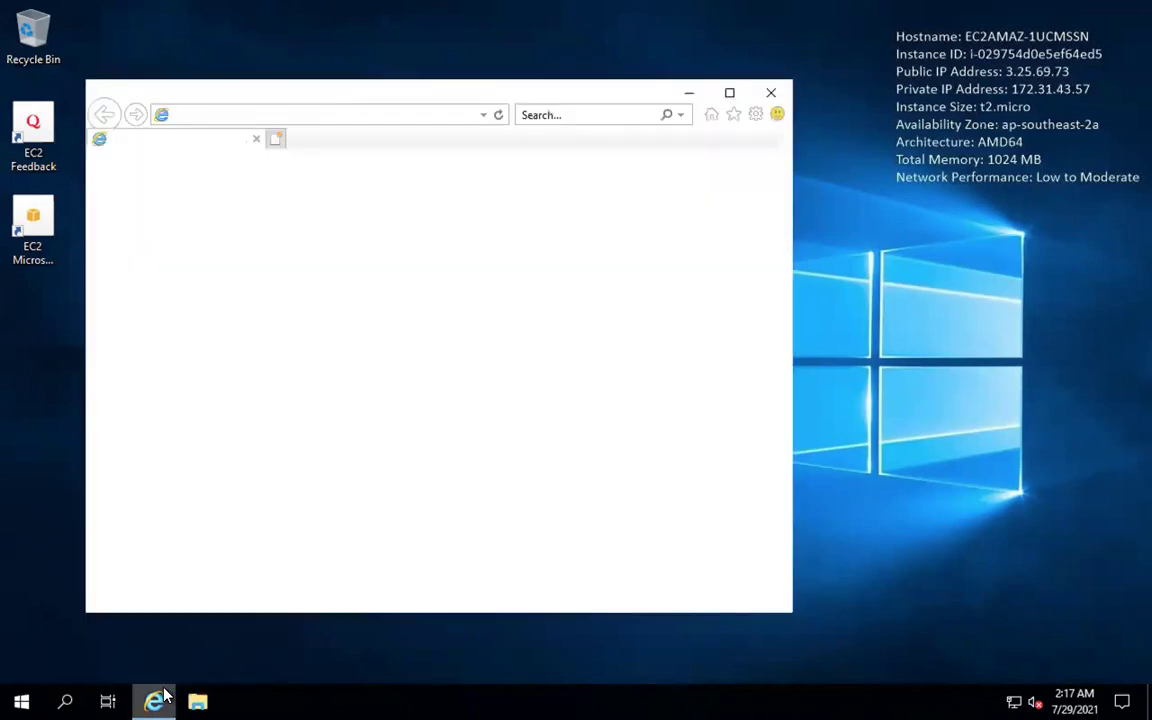
{"action": "left_click", "coordinate": [312, 116]}
{"action": "key", "text": "BackSpace"}
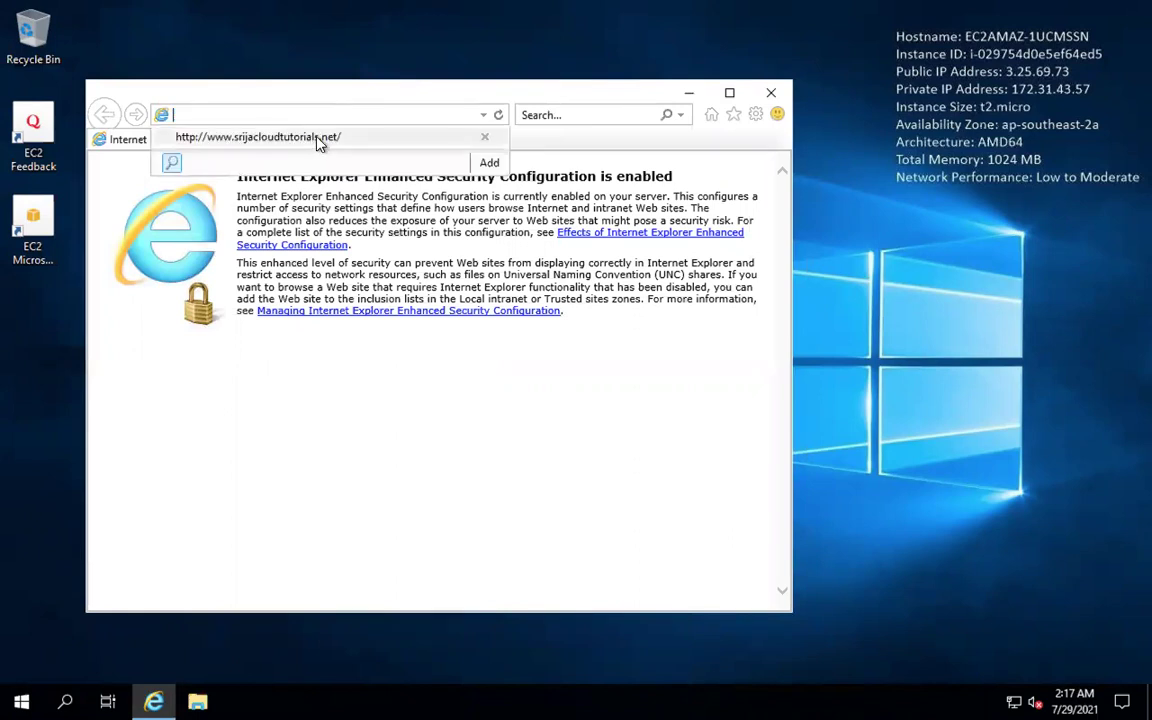
{"action": "left_click", "coordinate": [316, 146]}
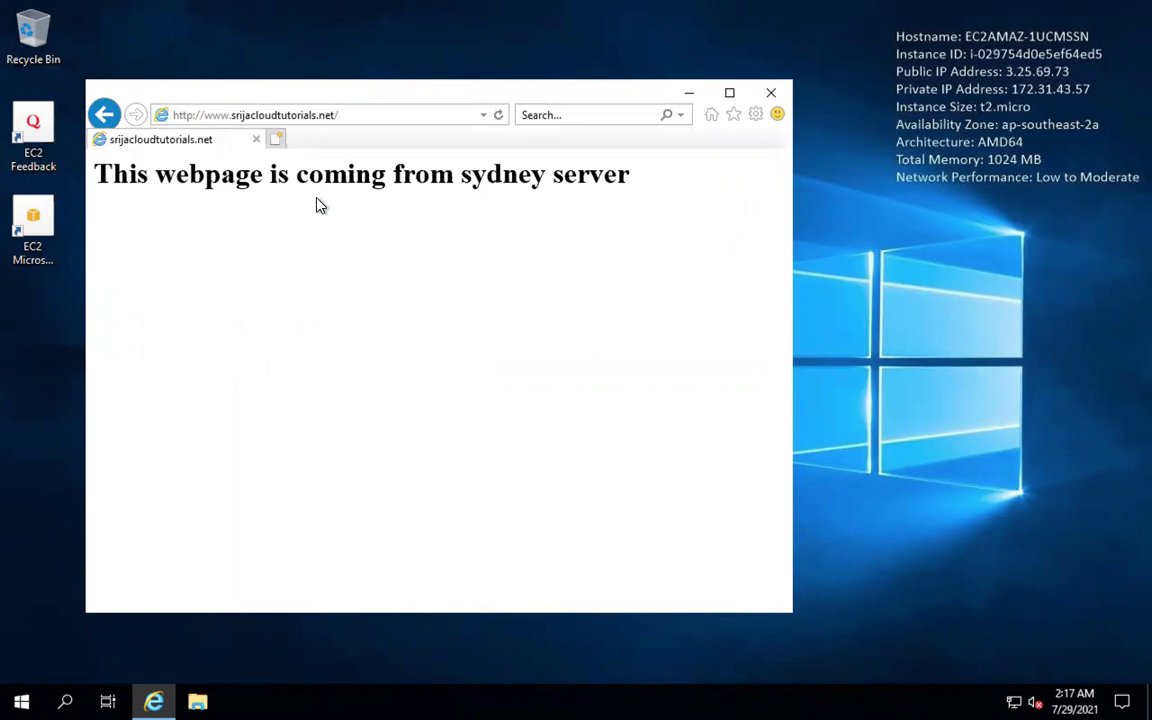
{"action": "mouse_move", "coordinate": [520, 705]}
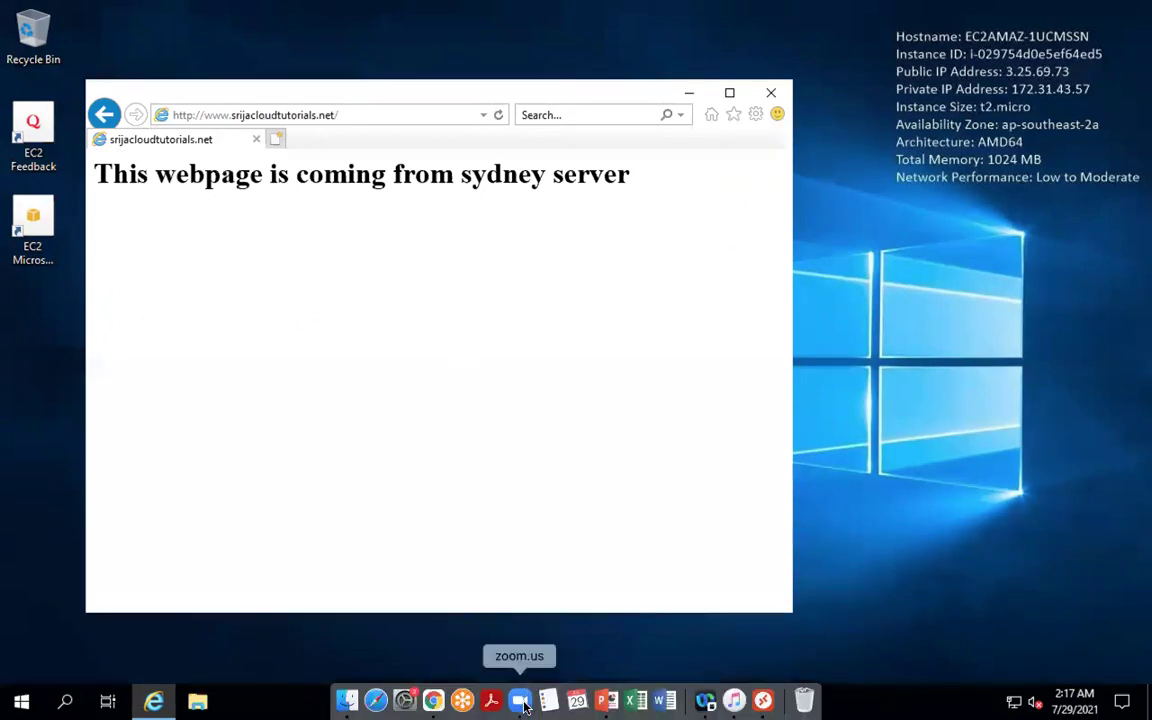
{"action": "left_click", "coordinate": [433, 701]}
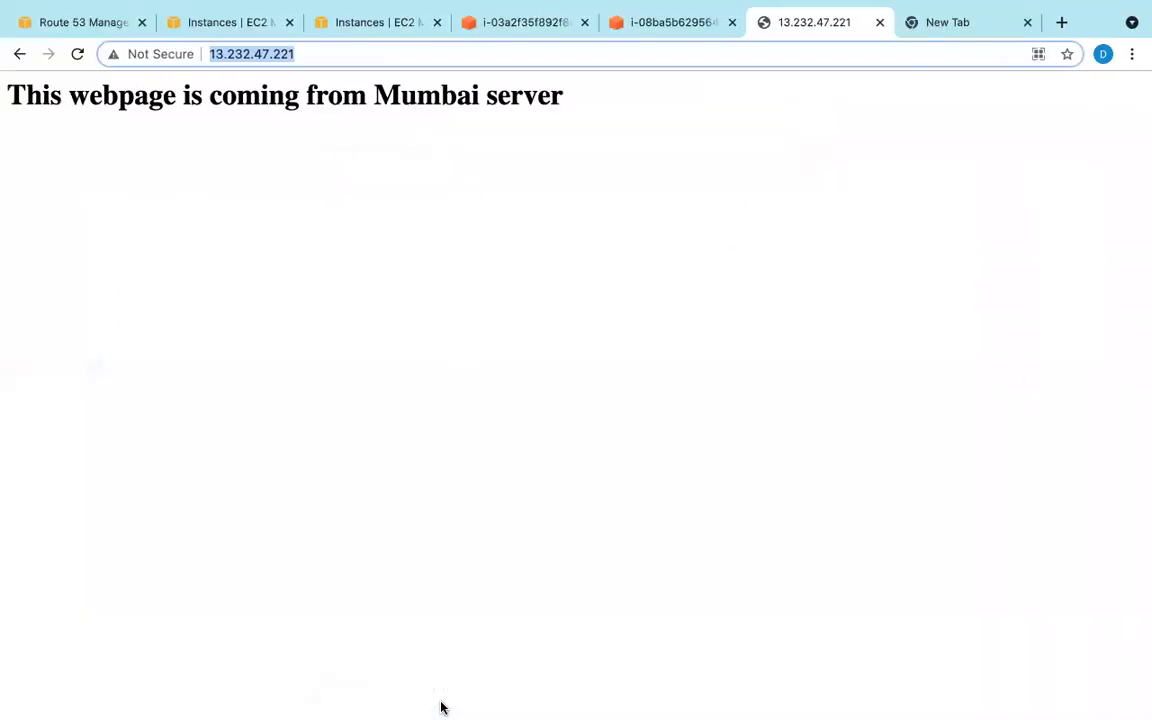
{"action": "left_click", "coordinate": [52, 28]}
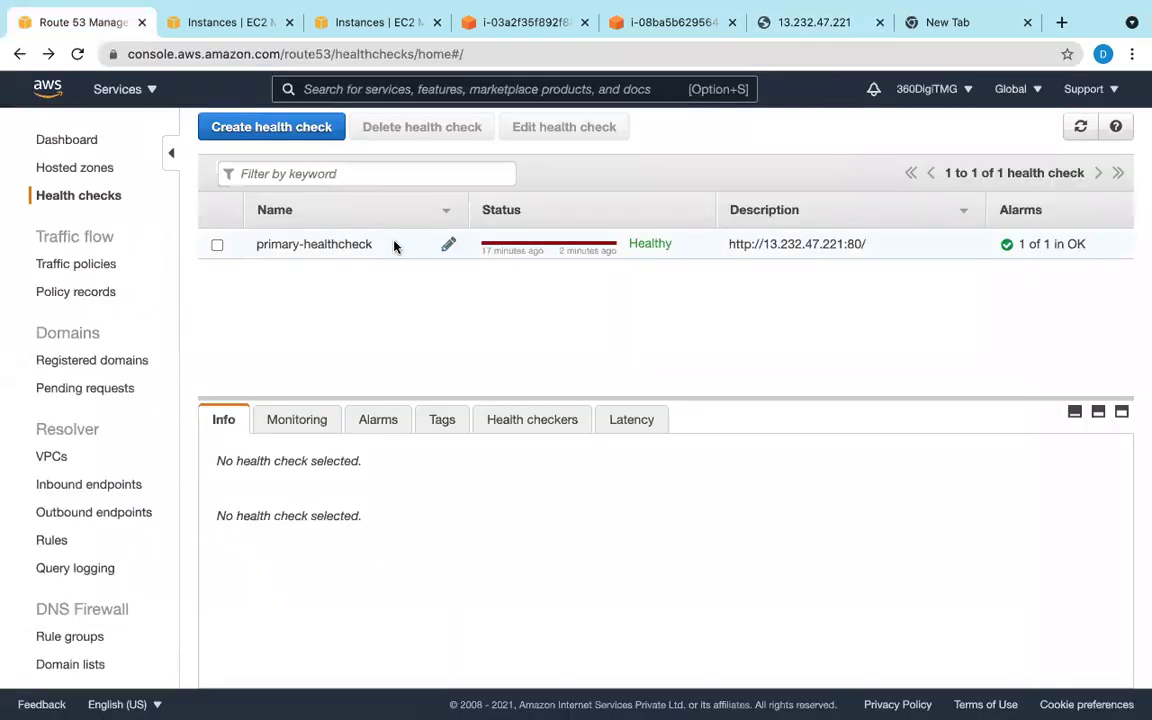
Step: Refresh health checks to see primary-healthcheck Unhealthy, then go to Hosted zones
{"action": "left_click", "coordinate": [1082, 127]}
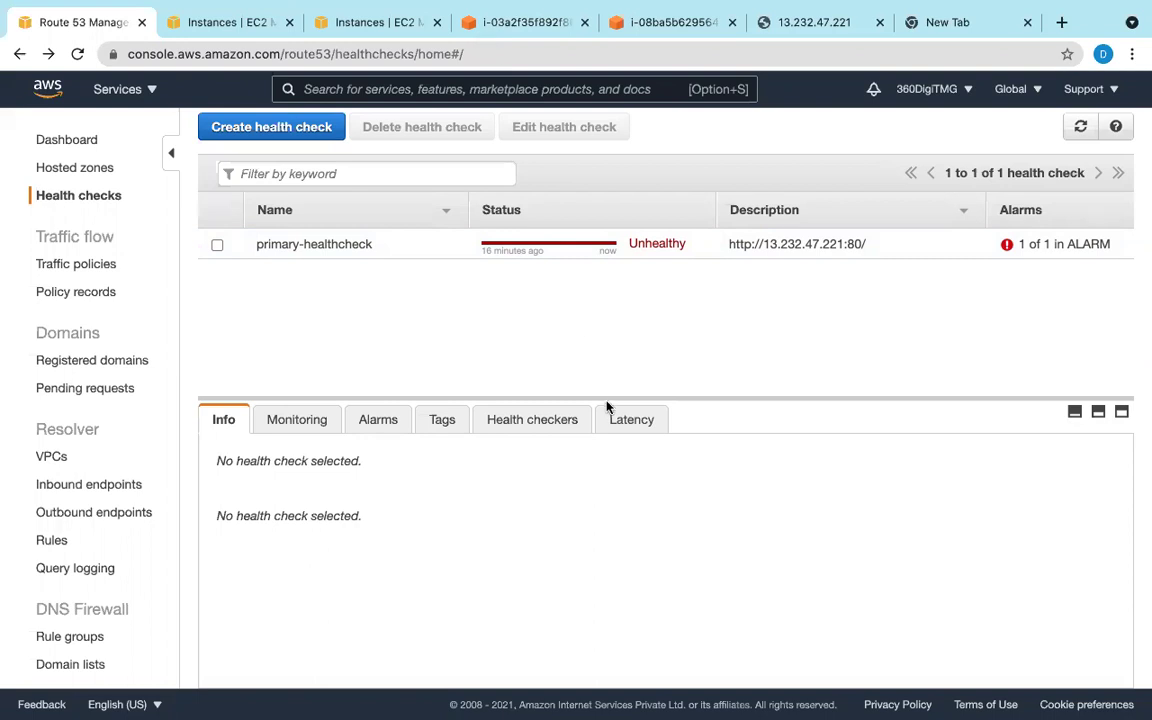
{"action": "left_click", "coordinate": [55, 172]}
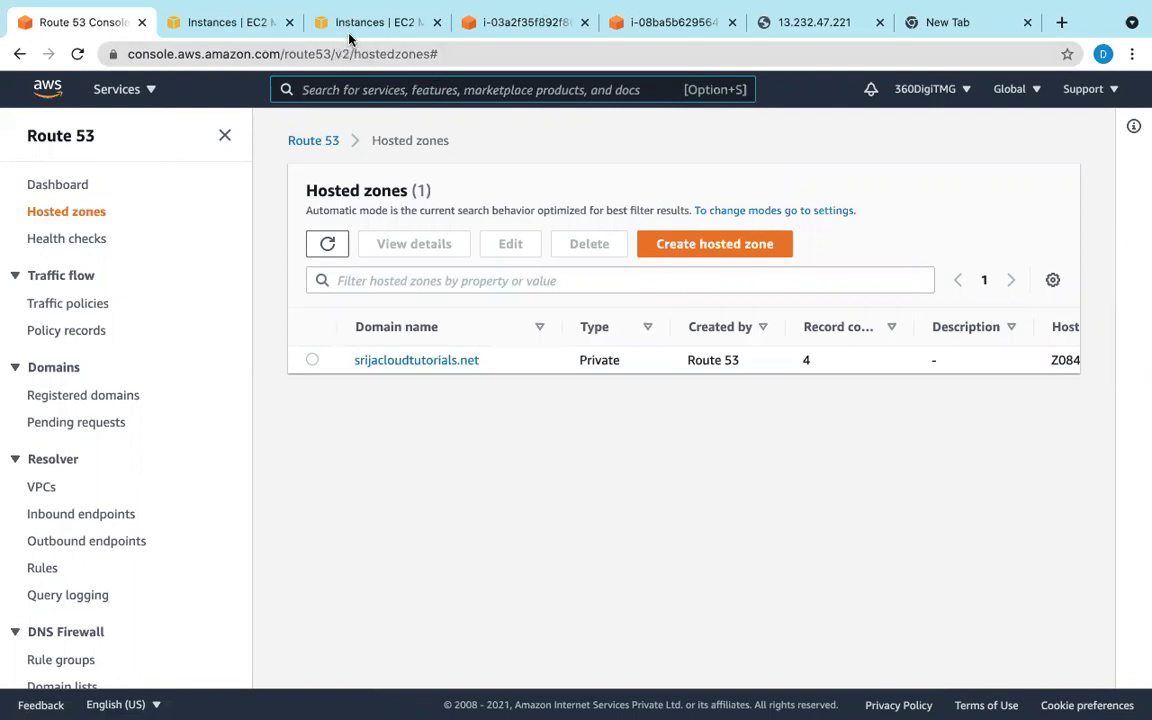
Step: Delete the primary and secondary www failover A records from srijacloudtutorials.net, then begin a new record
{"action": "left_click", "coordinate": [410, 360]}
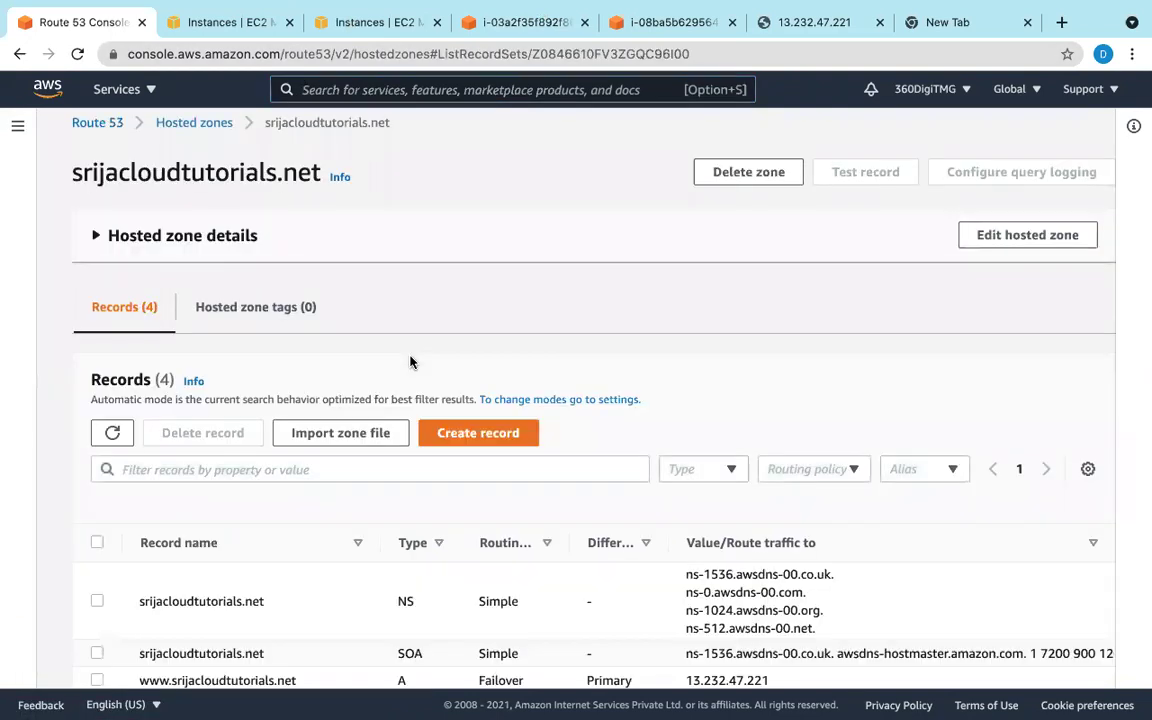
{"action": "scroll", "coordinate": [511, 540], "scroll_direction": "down", "scroll_amount": 1}
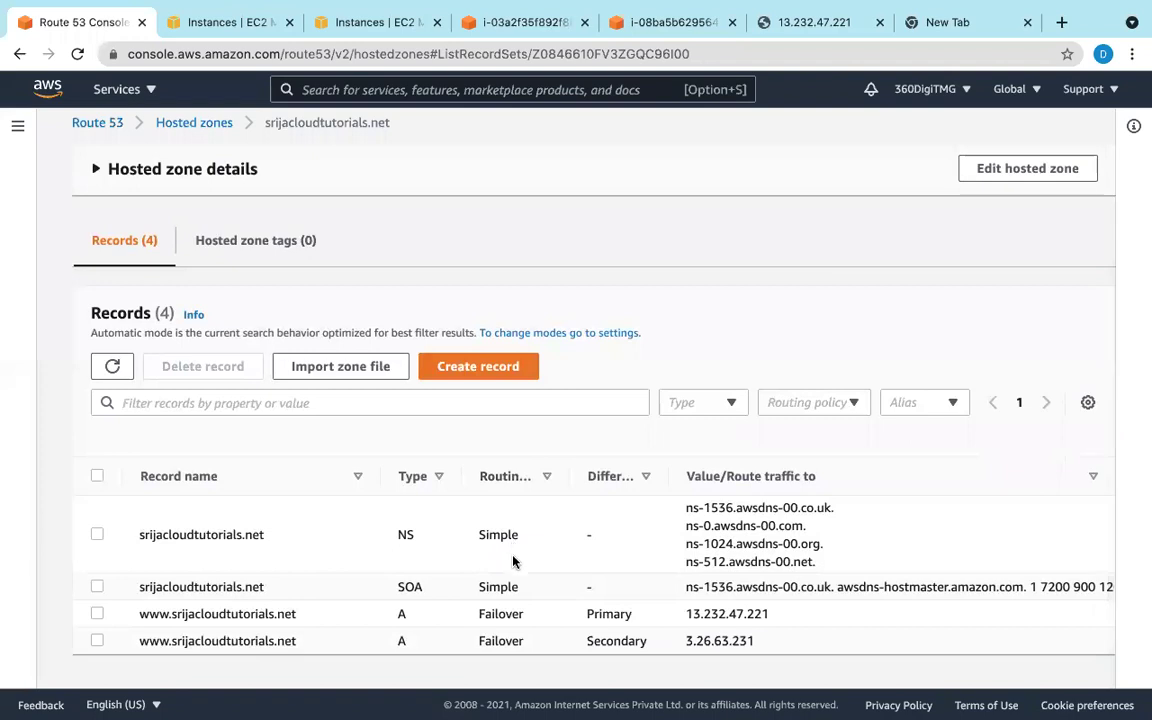
{"action": "left_click", "coordinate": [97, 614]}
{"action": "left_click", "coordinate": [97, 640]}
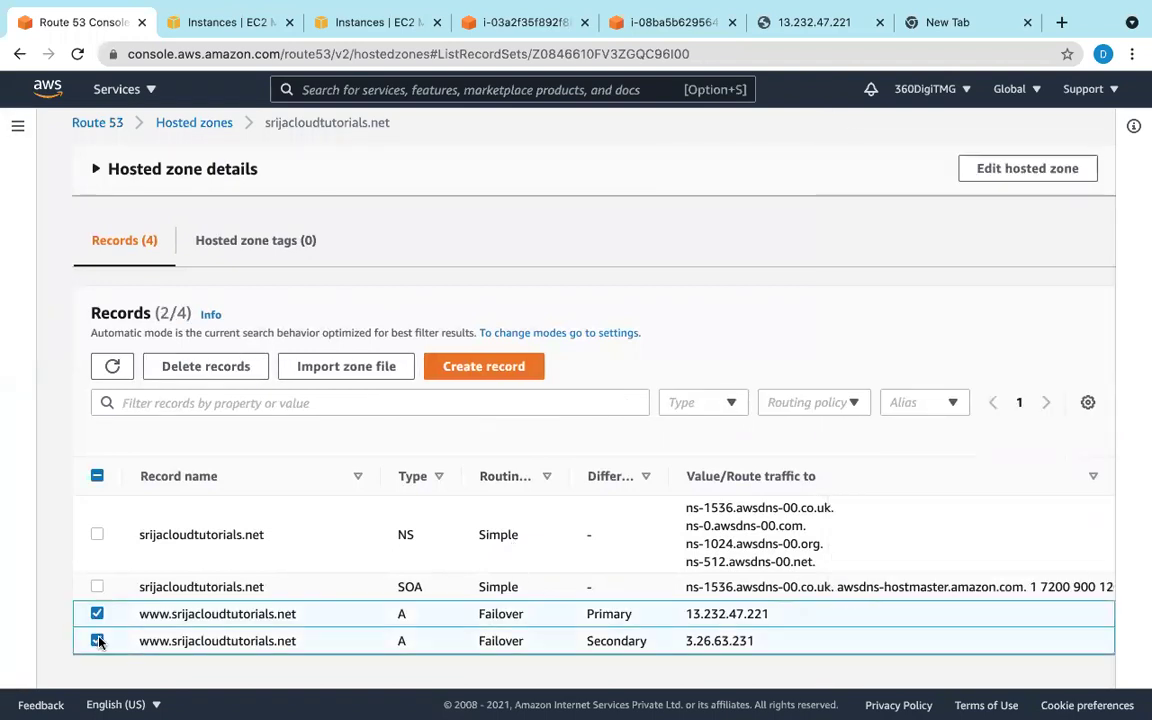
{"action": "left_click", "coordinate": [181, 364]}
{"action": "left_click", "coordinate": [808, 580]}
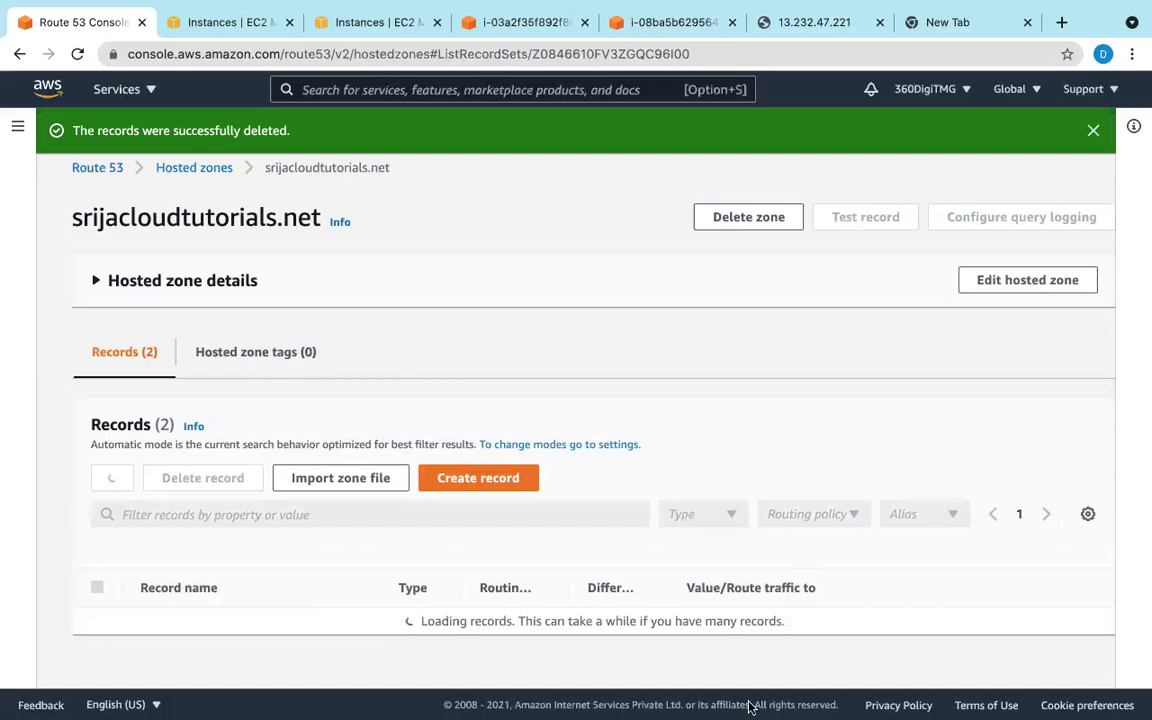
{"action": "mouse_move", "coordinate": [748, 706]}
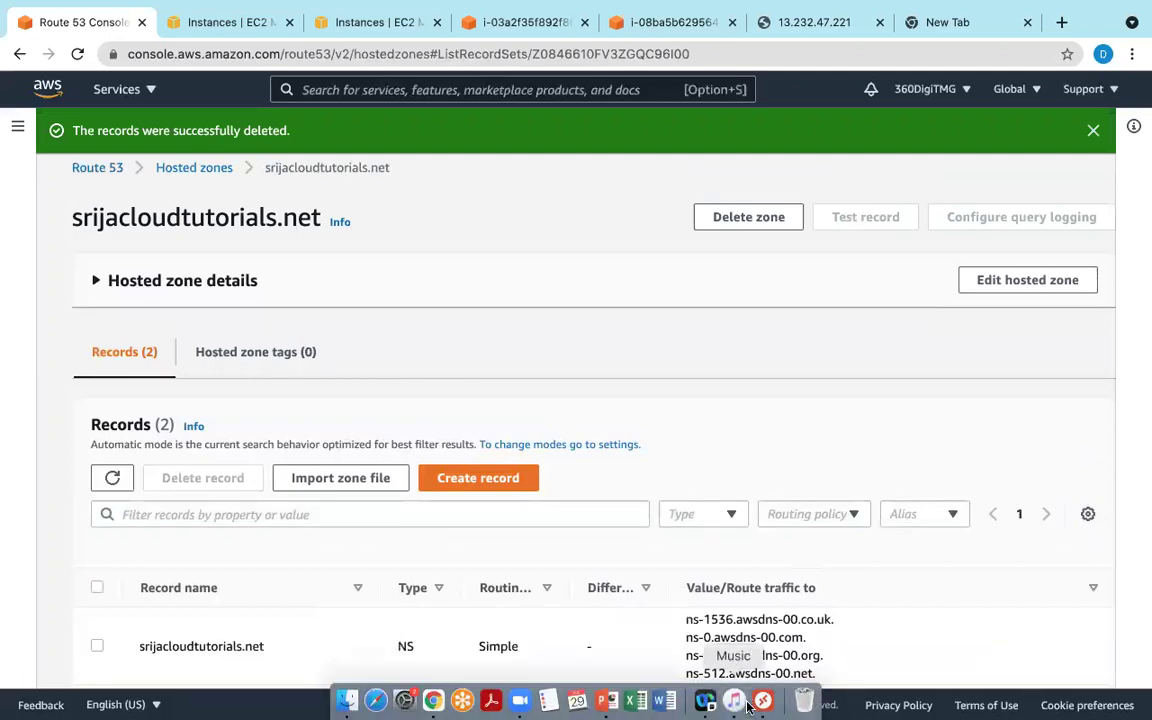
{"action": "left_click", "coordinate": [455, 491]}
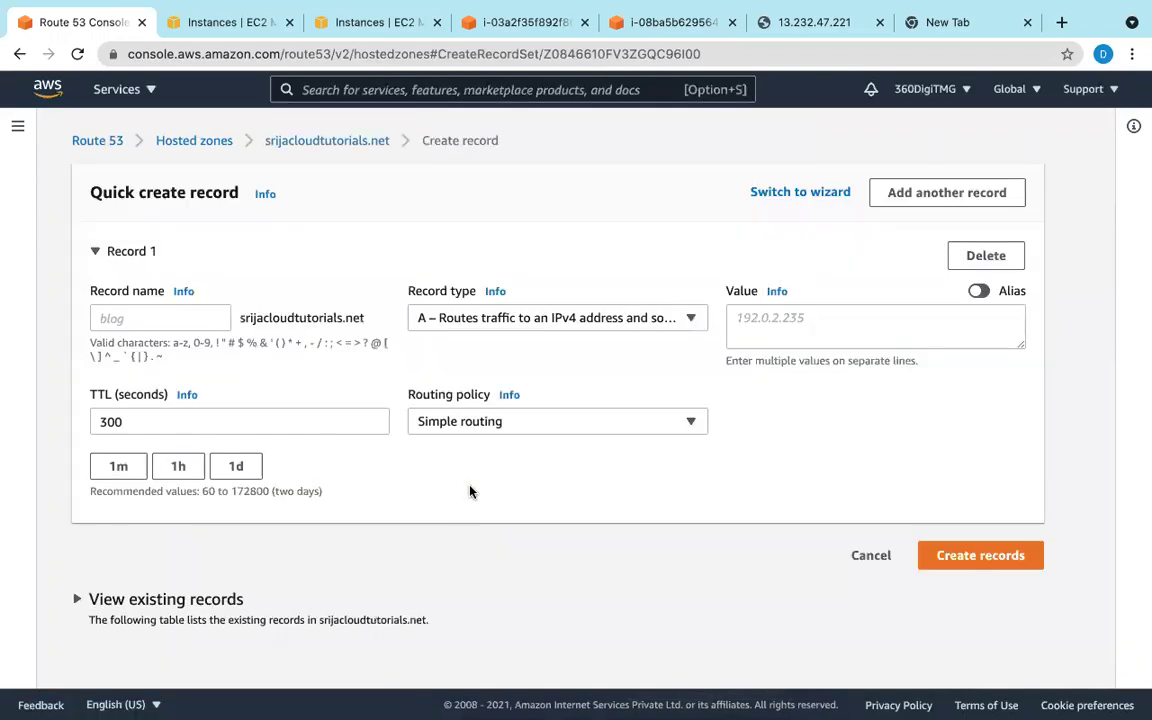
Step: Choose Multivalue answer as the new record's routing policy, then return to the Route 53 slides
{"action": "left_click", "coordinate": [501, 425]}
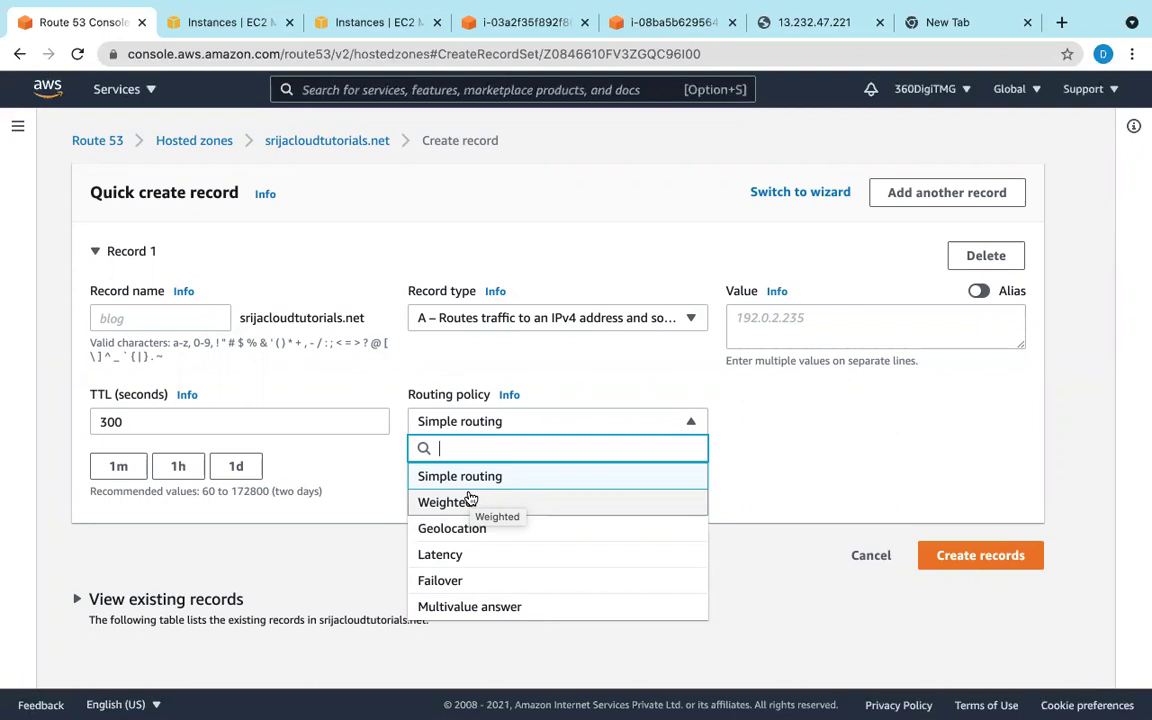
{"action": "left_click", "coordinate": [486, 612]}
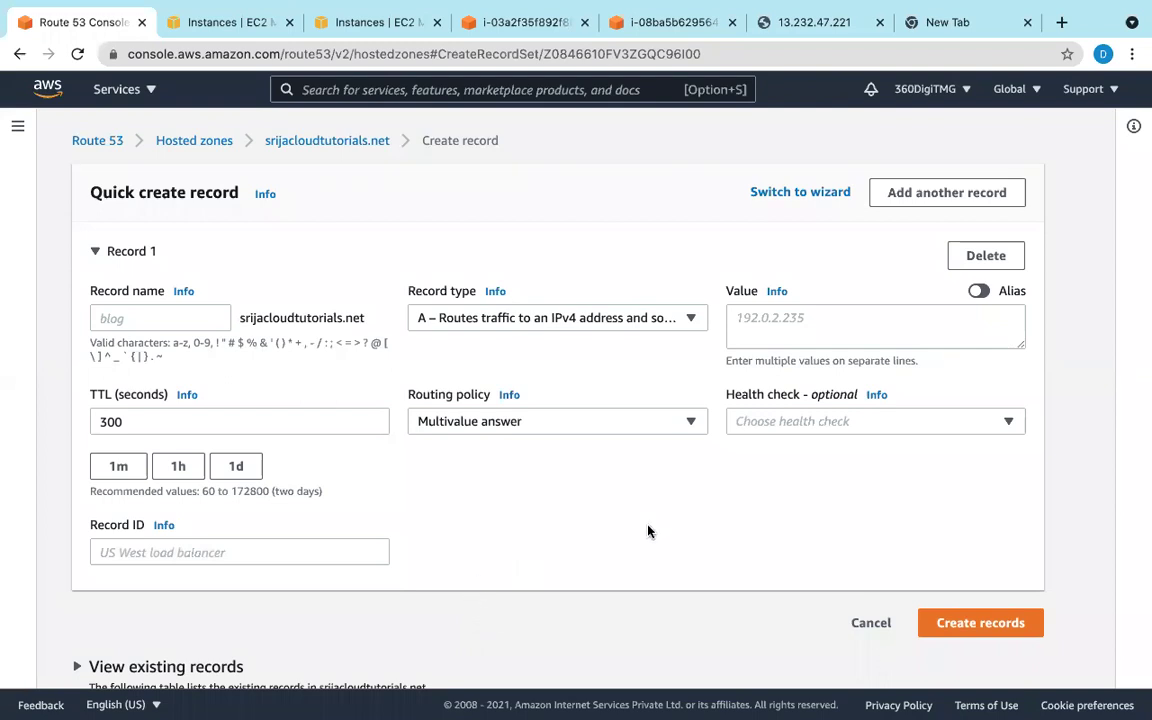
{"action": "left_click", "coordinate": [672, 425]}
{"action": "left_click", "coordinate": [672, 428]}
{"action": "left_click", "coordinate": [618, 705]}
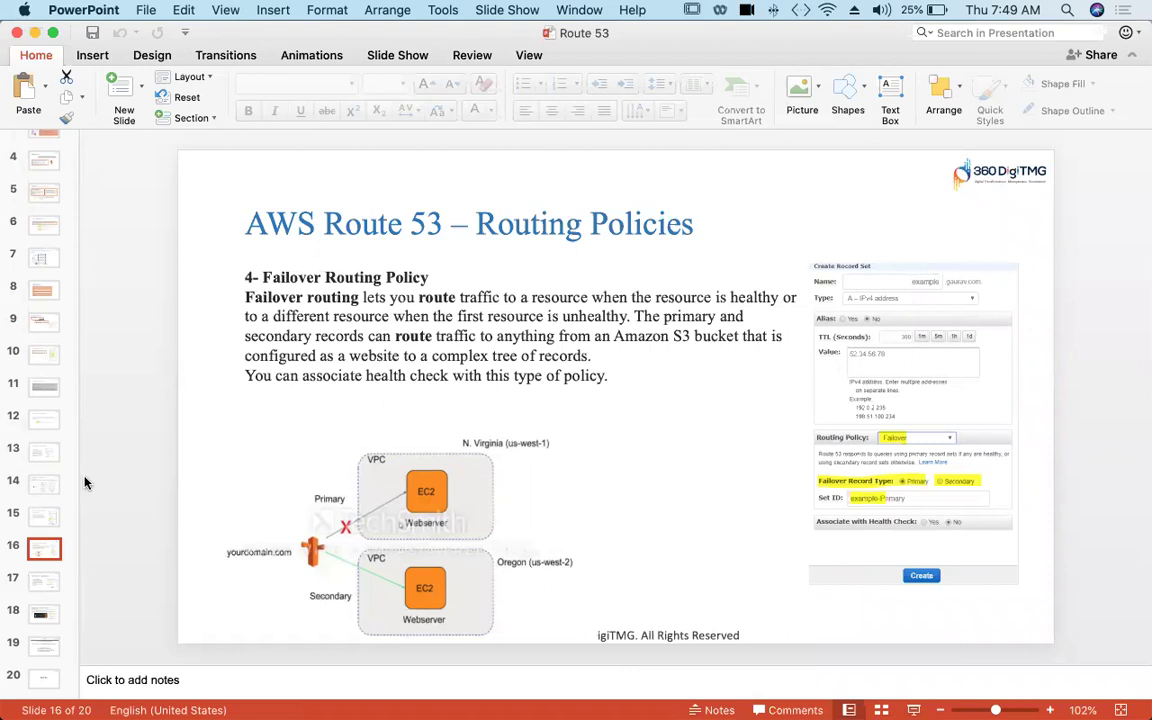
Step: Advance the Route 53 deck past Geo Location to the Multi Value Routing Policy slide
{"action": "key", "text": "Down"}
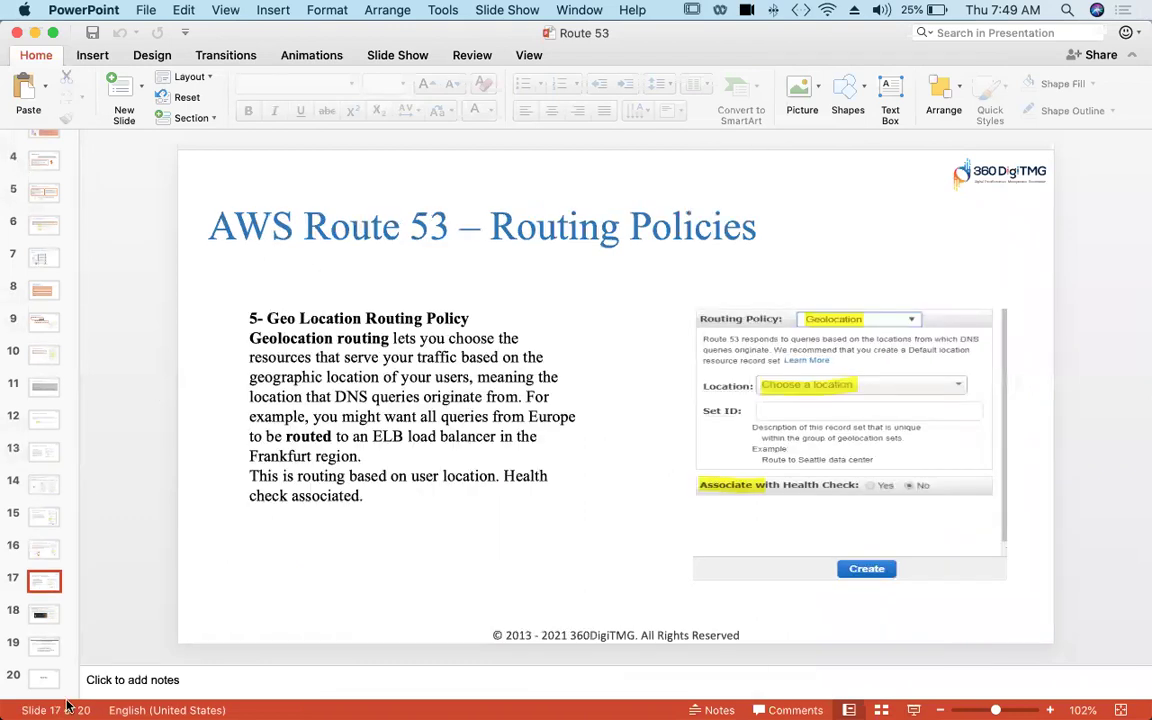
{"action": "key", "text": "Down"}
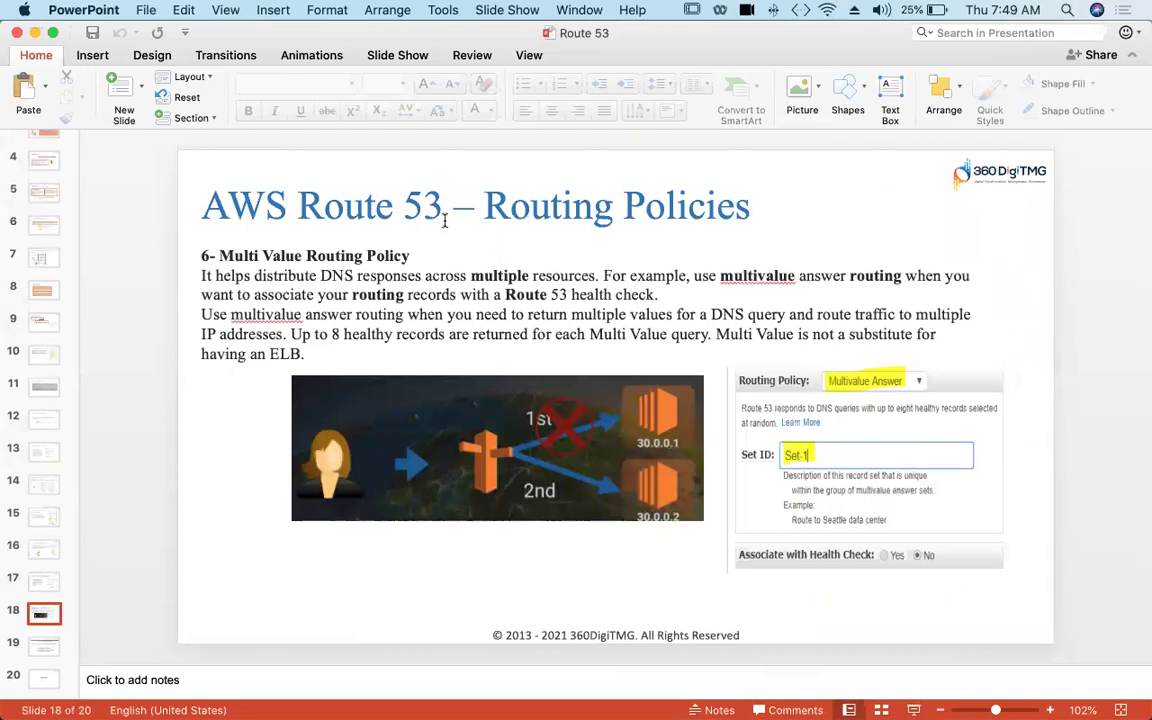
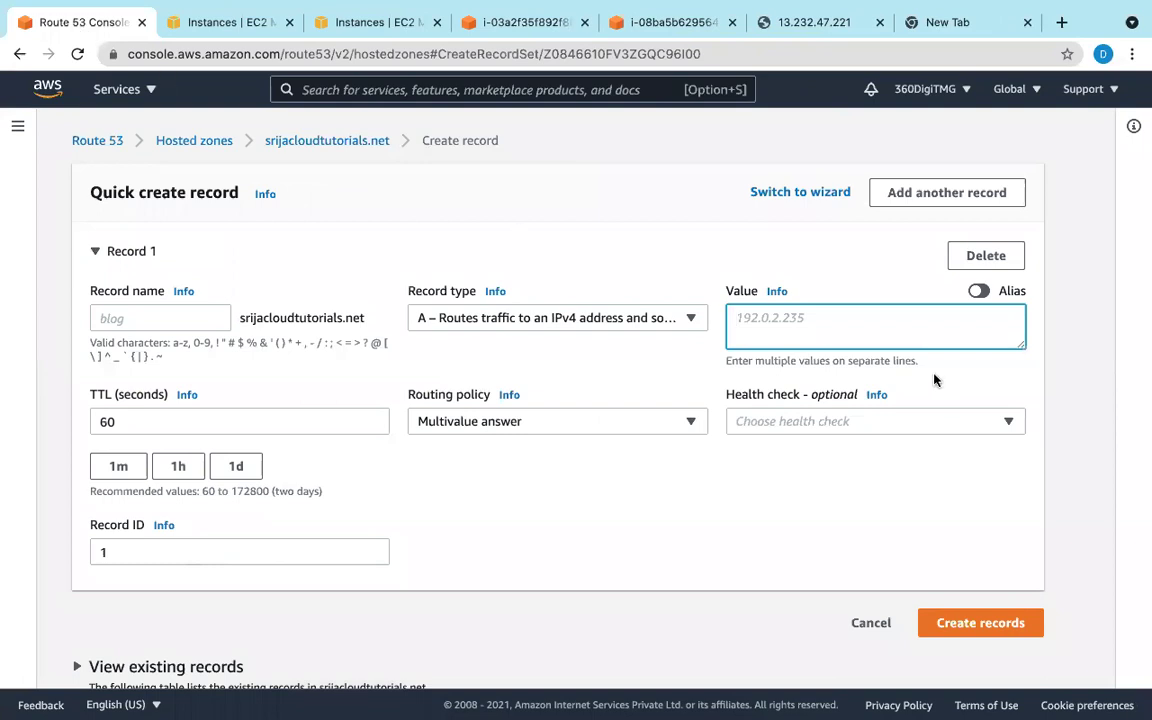
{"action": "type", "text": "http://13.232.47.221/"}
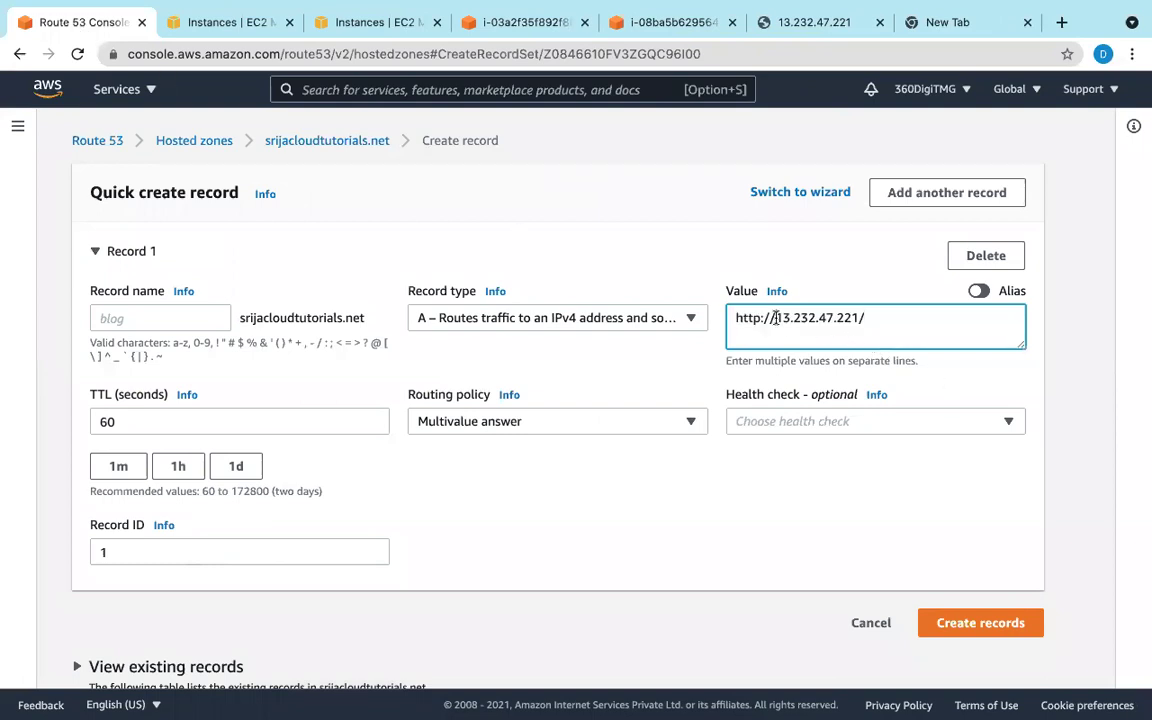
{"action": "key", "text": "BackSpace"}
{"action": "key", "text": "BackSpace"}
{"action": "key", "text": "BackSpace"}
{"action": "key", "text": "BackSpace"}
{"action": "key", "text": "BackSpace"}
{"action": "key", "text": "BackSpace"}
{"action": "key", "text": "BackSpace"}
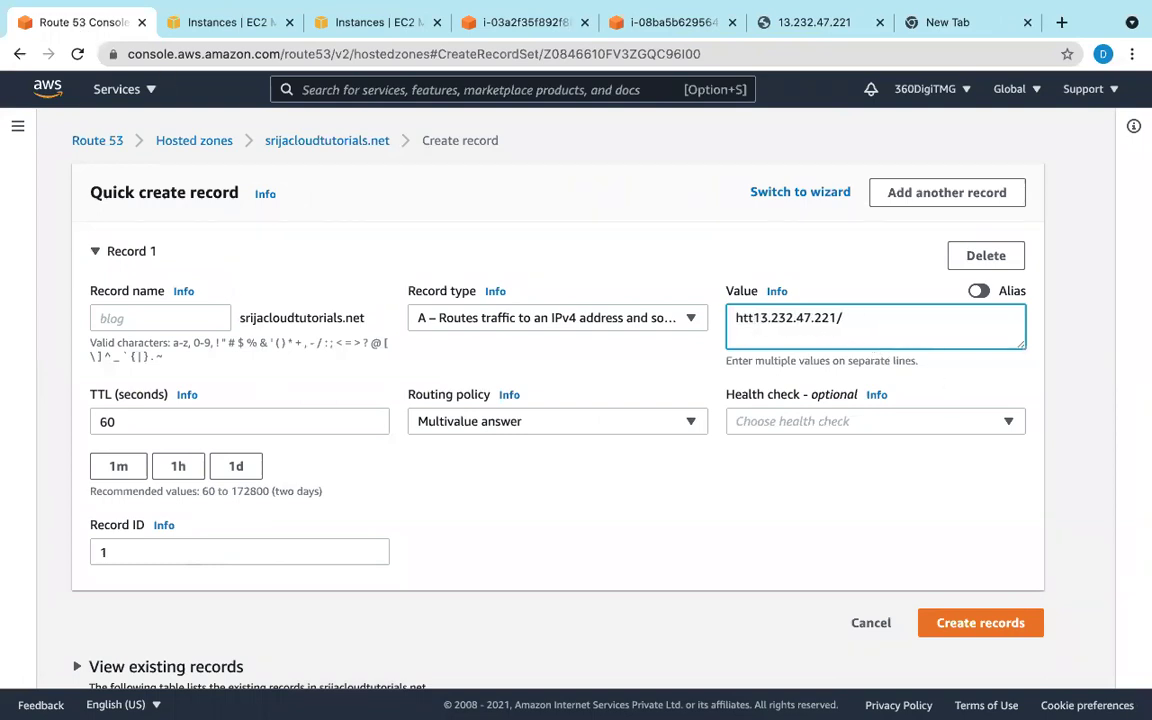
{"action": "left_click", "coordinate": [812, 318]}
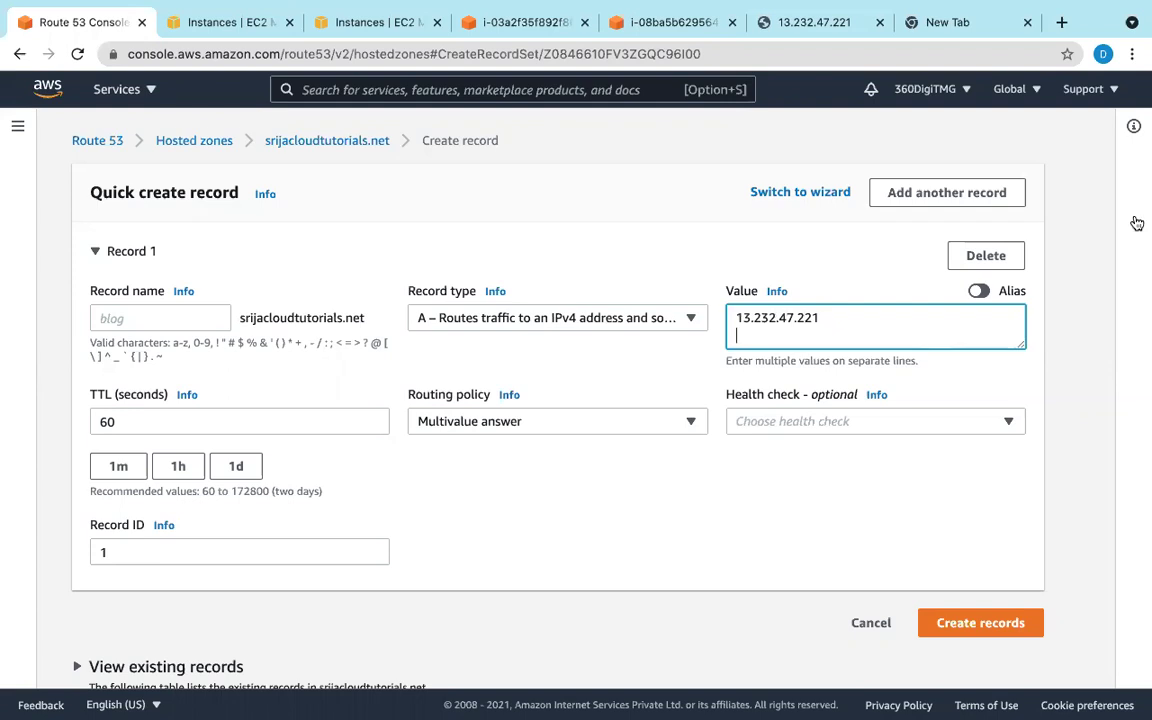
{"action": "left_click", "coordinate": [216, 24]}
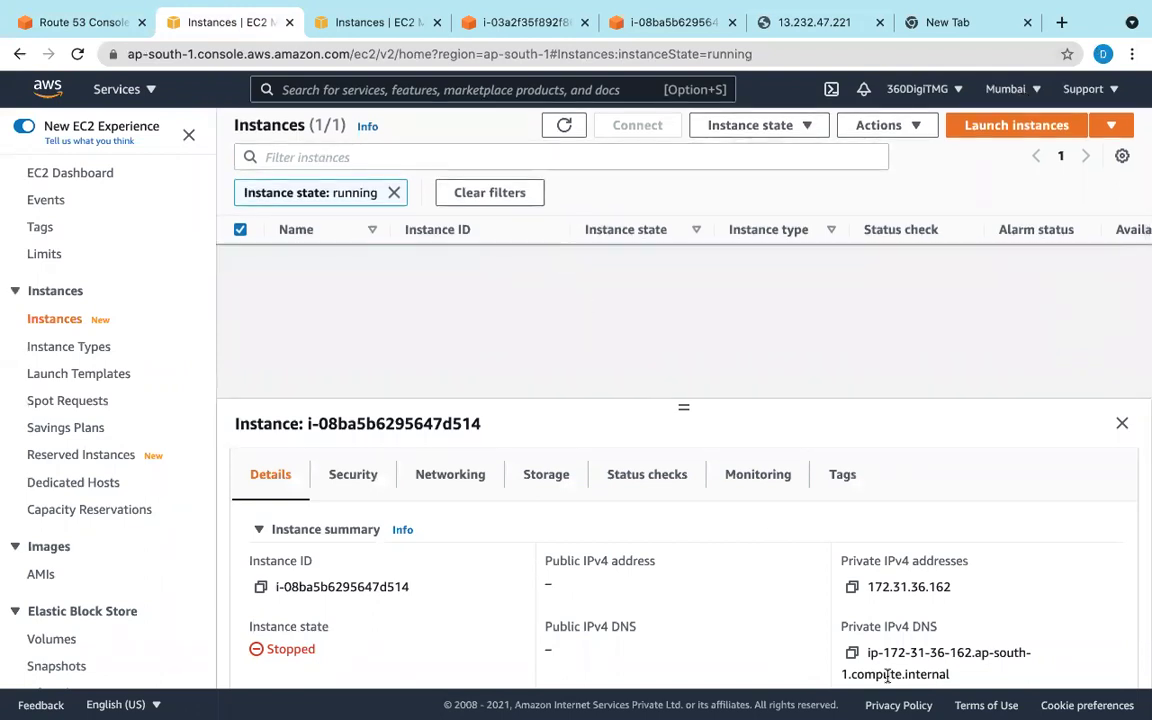
{"action": "scroll", "coordinate": [850, 600], "scroll_direction": "down", "scroll_amount": 3}
Step: Clear the running-only filter and start the stopped Mumbai instance
{"action": "scroll", "coordinate": [577, 458], "scroll_direction": "up", "scroll_amount": 3}
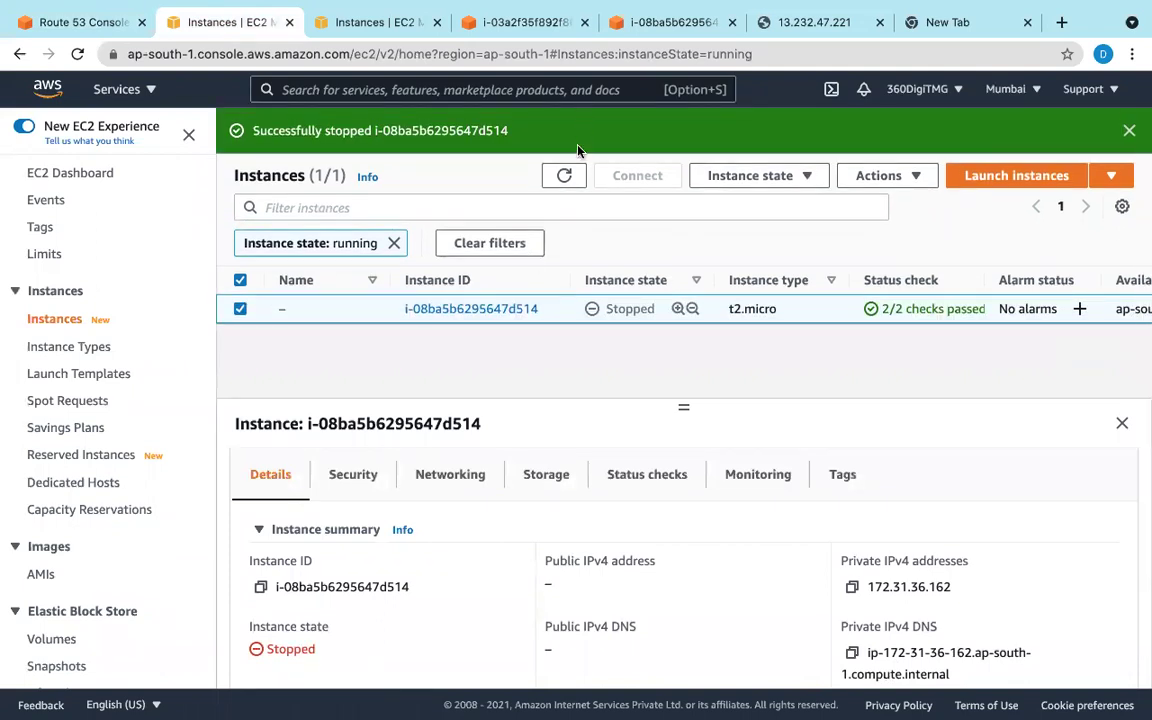
{"action": "left_click", "coordinate": [570, 176]}
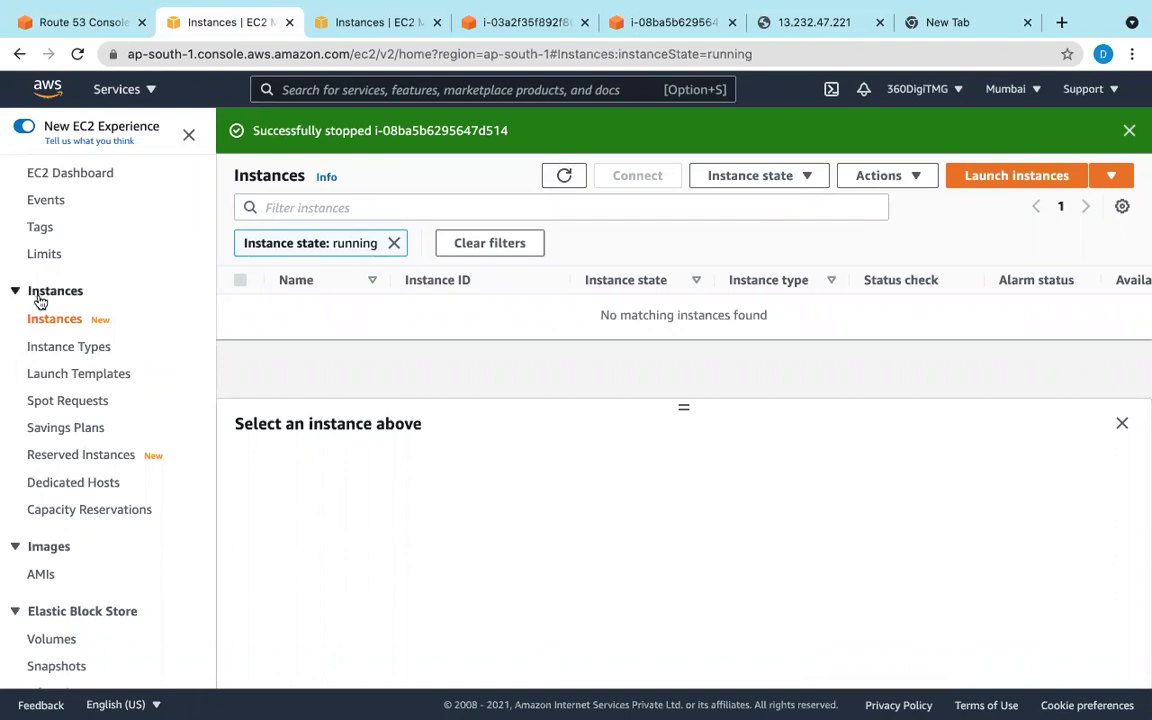
{"action": "left_click", "coordinate": [393, 243]}
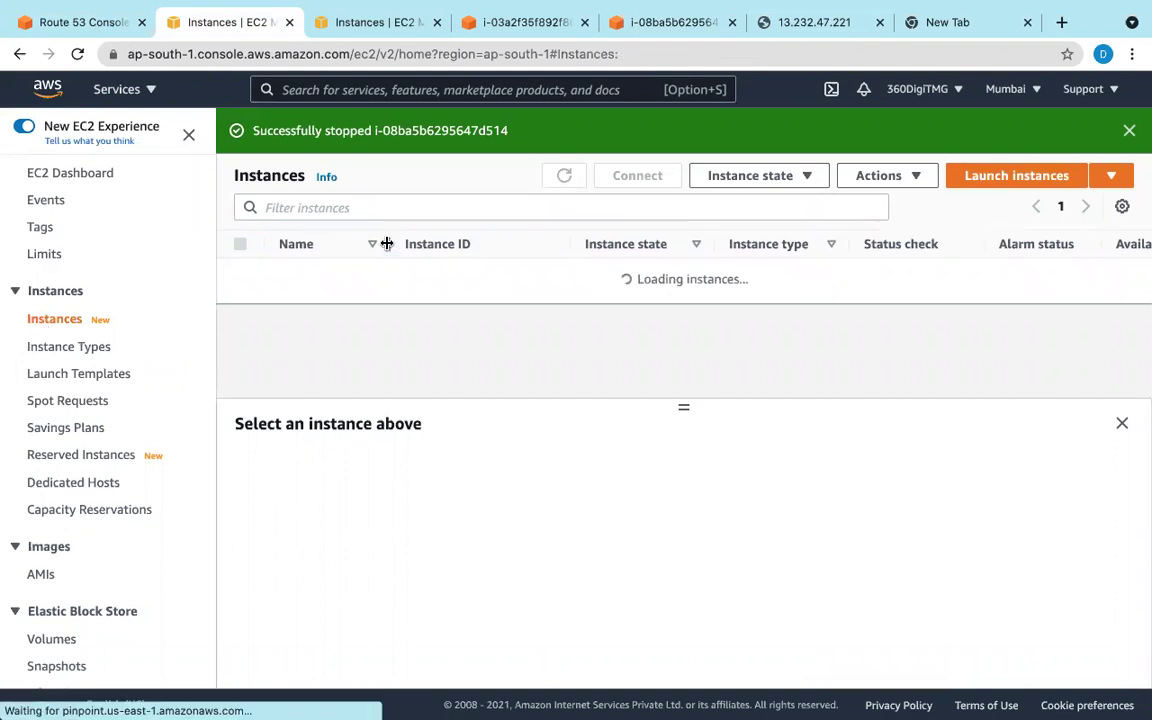
{"action": "left_click", "coordinate": [240, 272]}
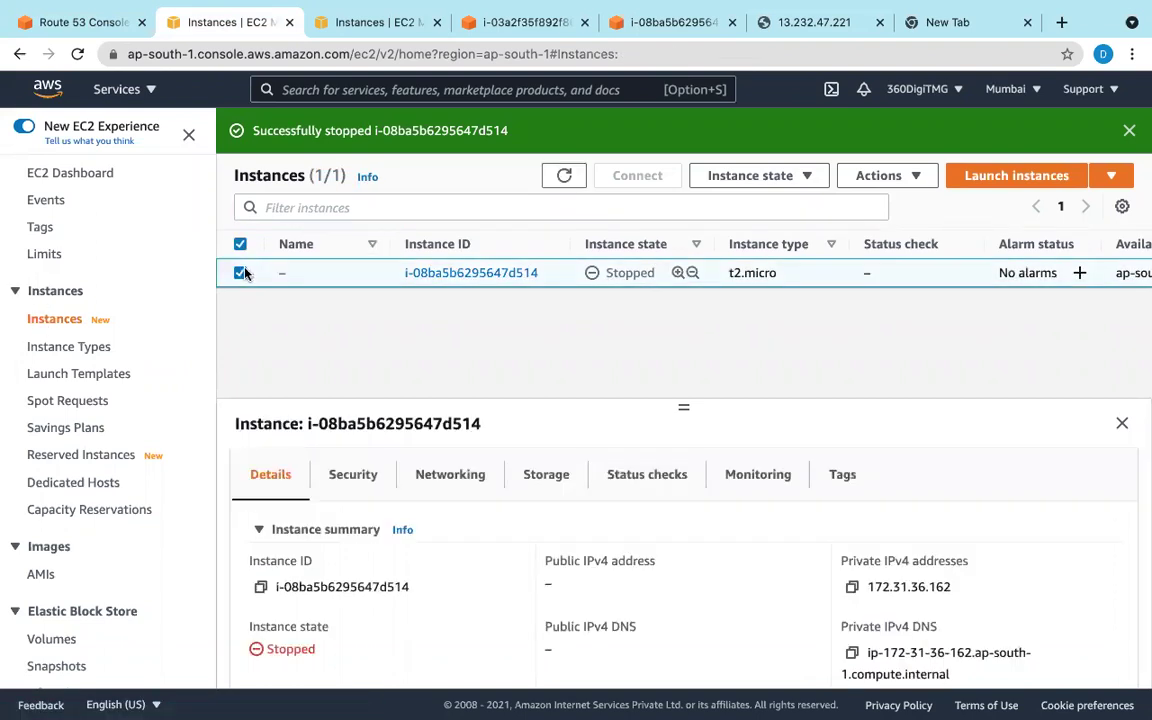
{"action": "left_click", "coordinate": [727, 190]}
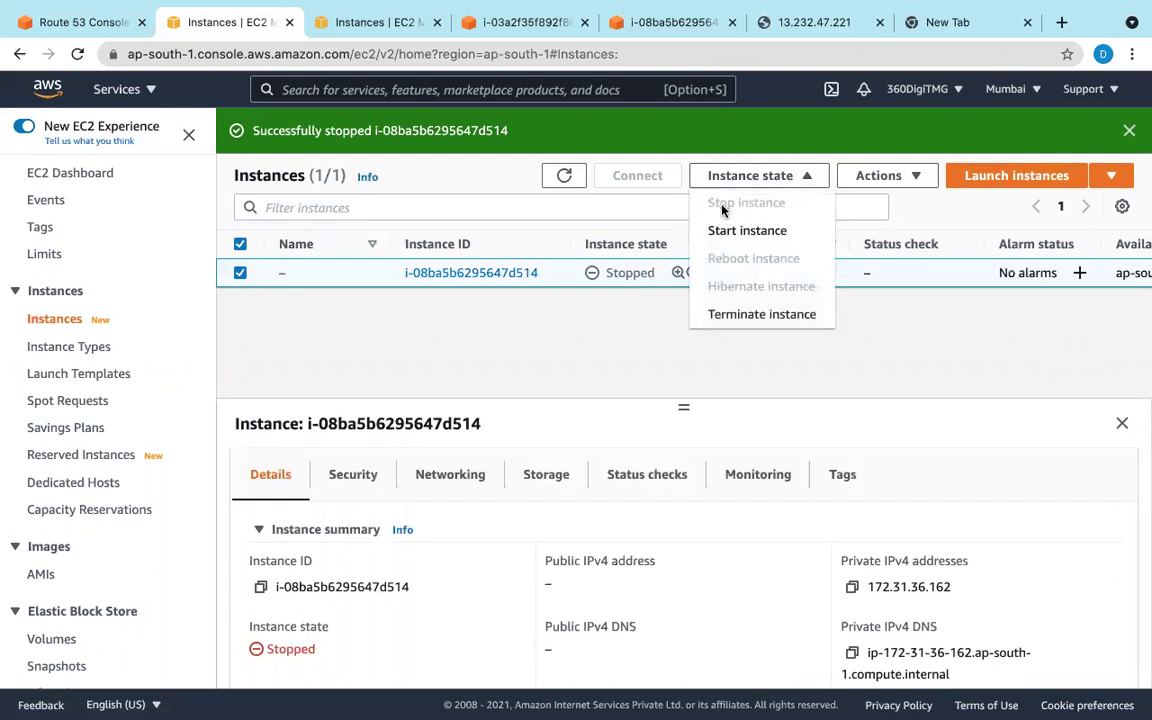
{"action": "left_click", "coordinate": [722, 229]}
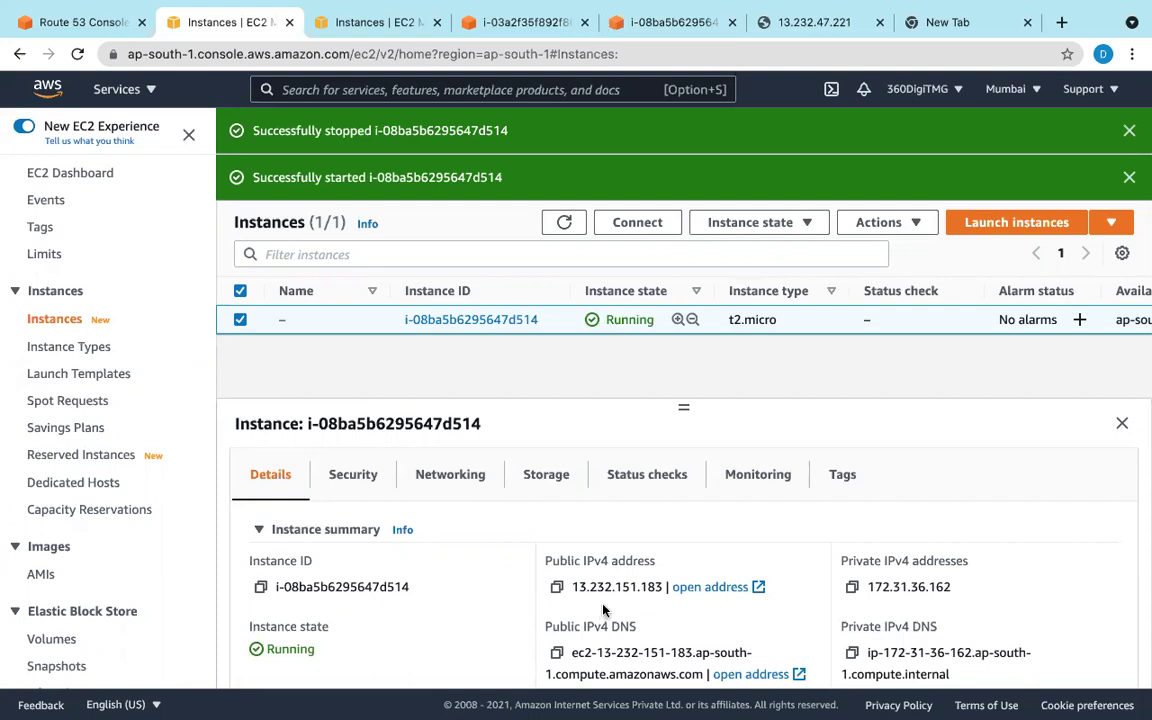
Step: View the 13.232.47.221 page reading 'This webpage is coming from Mumbai server'
{"action": "scroll", "coordinate": [603, 609], "scroll_direction": "down", "scroll_amount": 3}
{"action": "scroll", "coordinate": [600, 610], "scroll_direction": "up", "scroll_amount": 5}
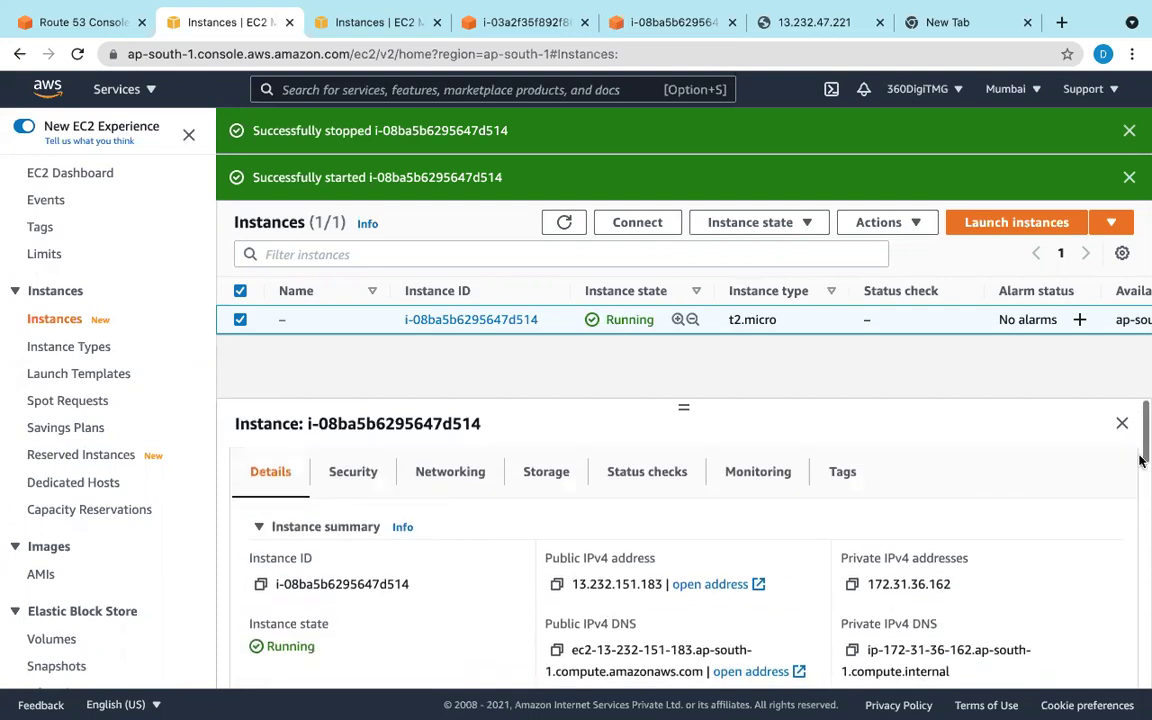
{"action": "mouse_move", "coordinate": [1140, 9]}
{"action": "left_click", "coordinate": [848, 26]}
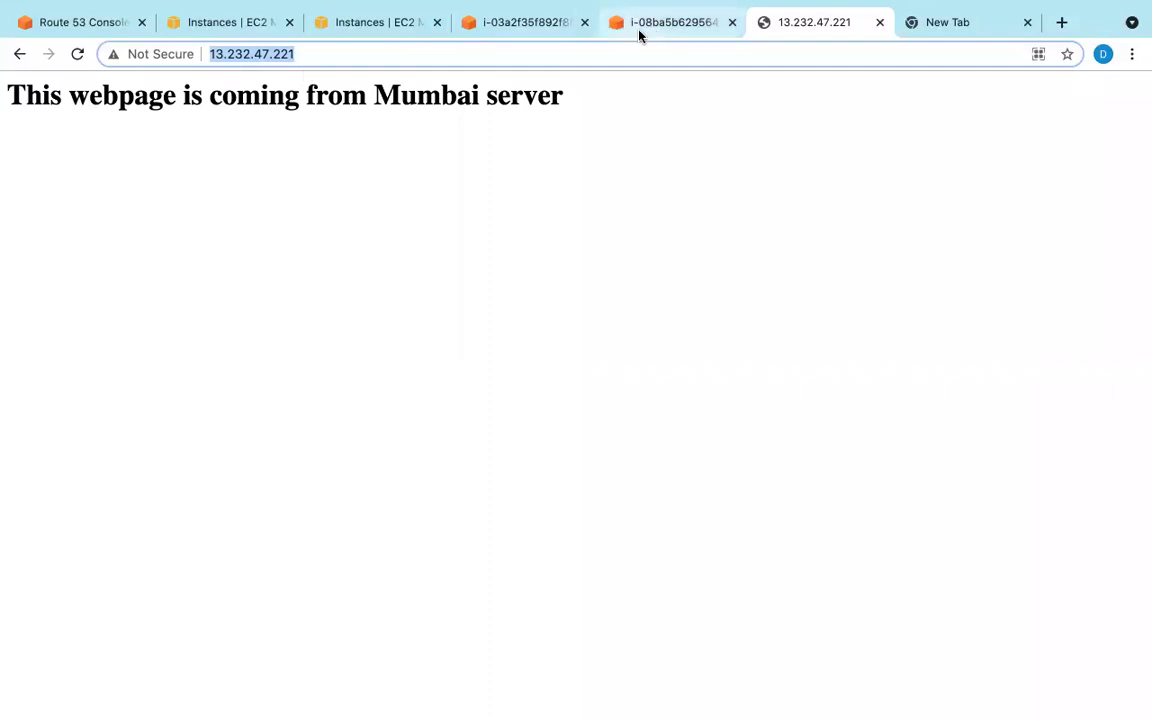
Step: Close the Sydney and Mumbai instance terminal tabs
{"action": "left_click", "coordinate": [656, 24]}
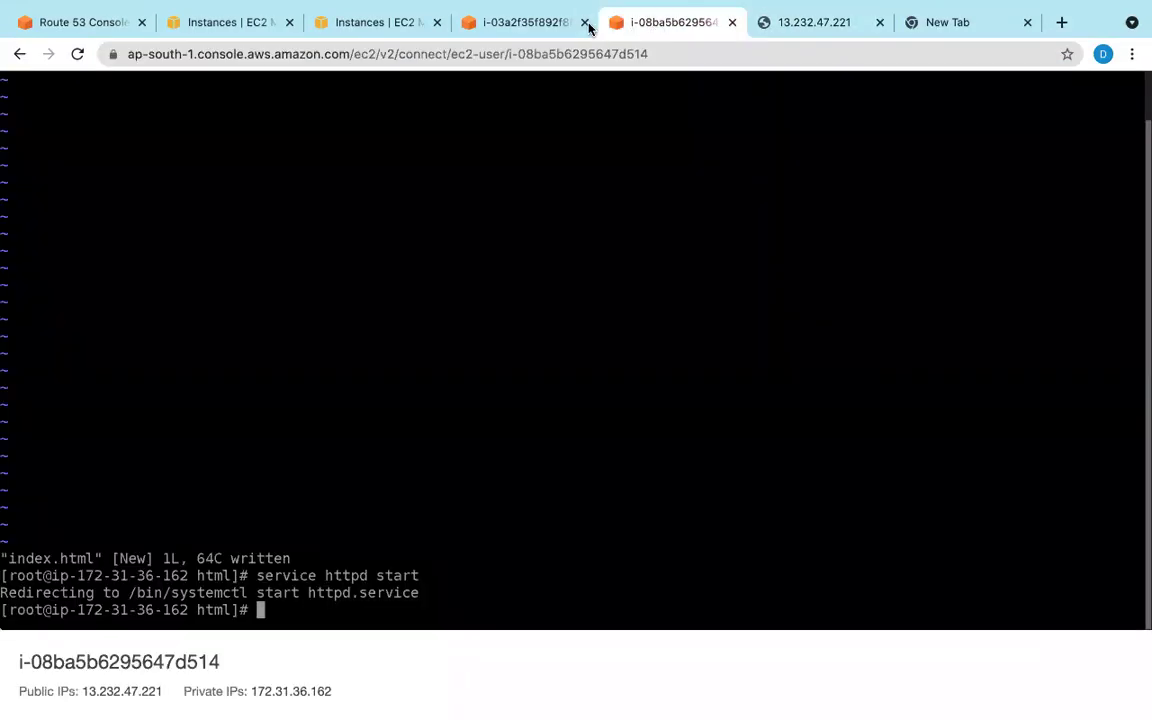
{"action": "left_click", "coordinate": [585, 22]}
{"action": "left_click", "coordinate": [585, 22]}
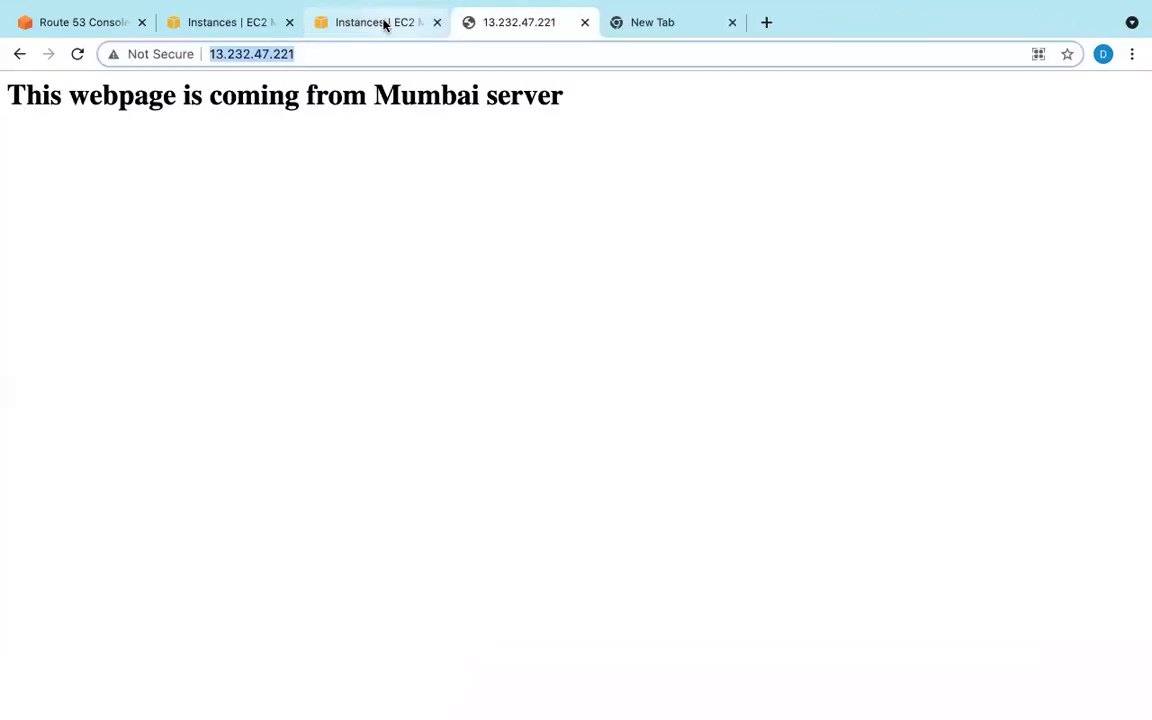
Step: Replace the Route 53 record value with the Sydney address 3.26.63.231
{"action": "left_click", "coordinate": [350, 22]}
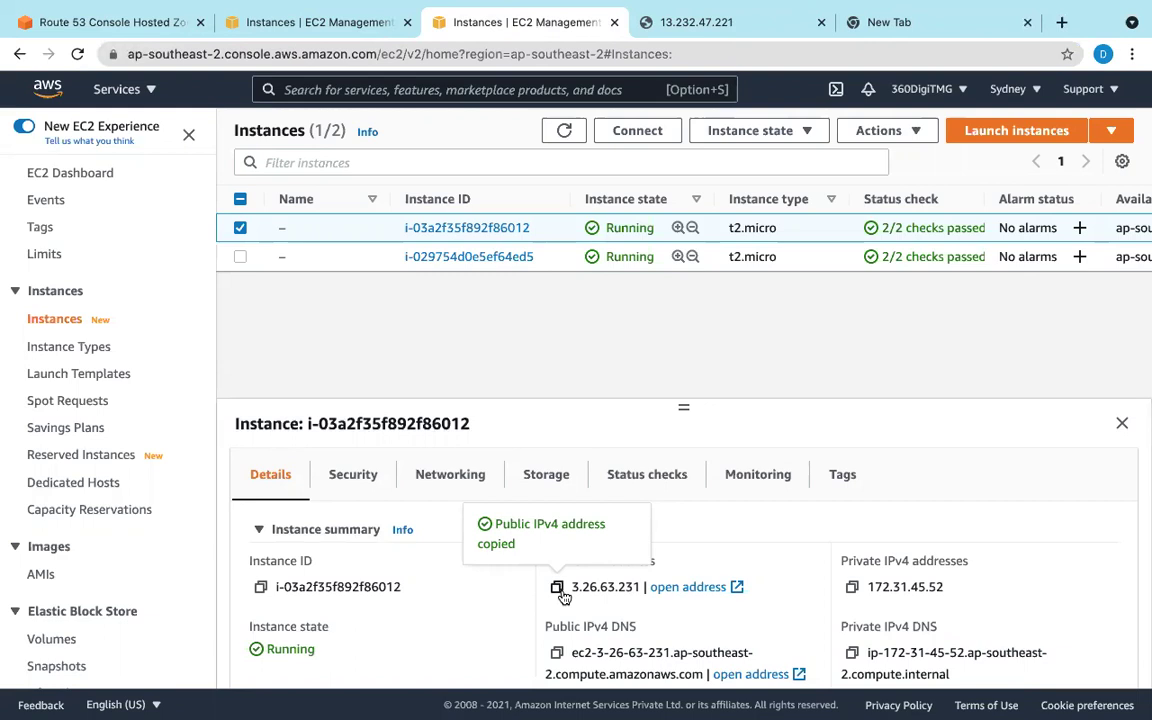
{"action": "left_click", "coordinate": [54, 29]}
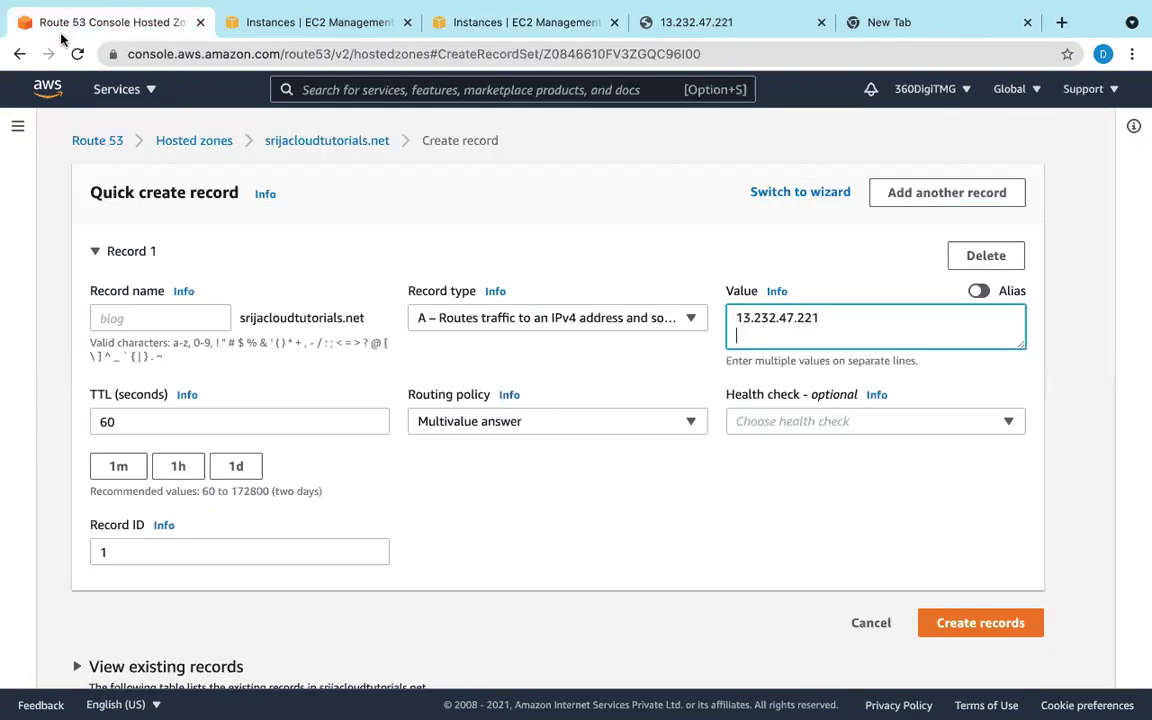
{"action": "left_click_drag", "start_coordinate": [737, 315], "coordinate": [1046, 368]}
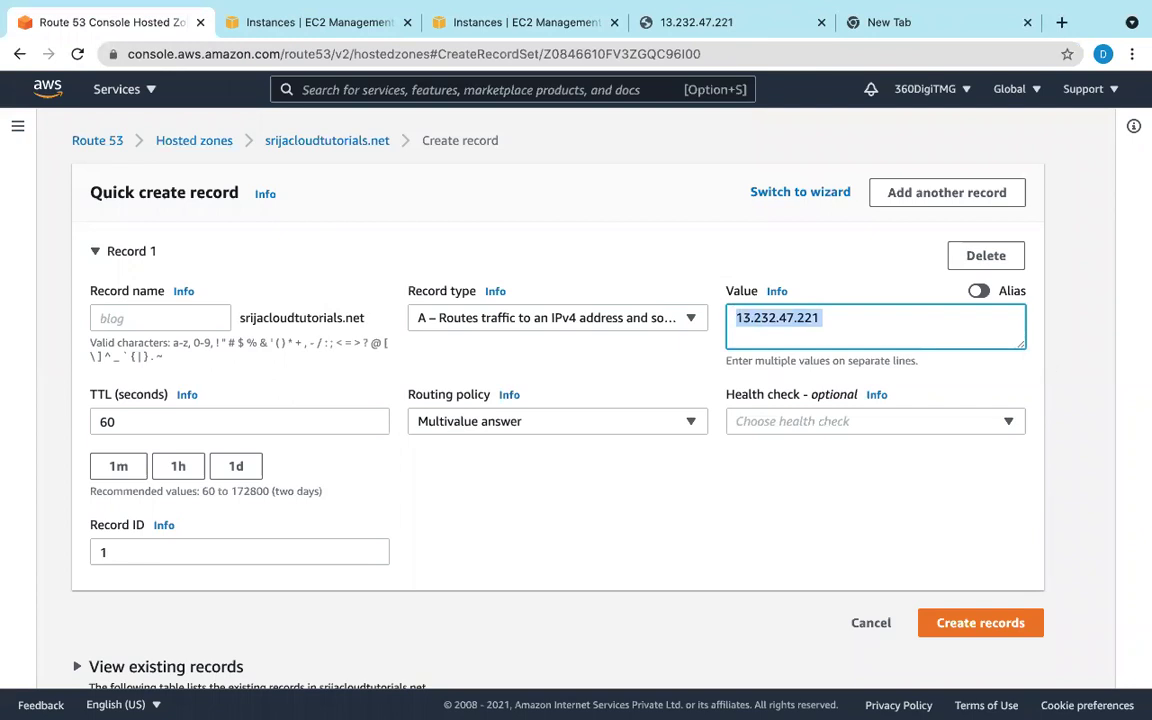
{"action": "key", "text": "BackSpace"}
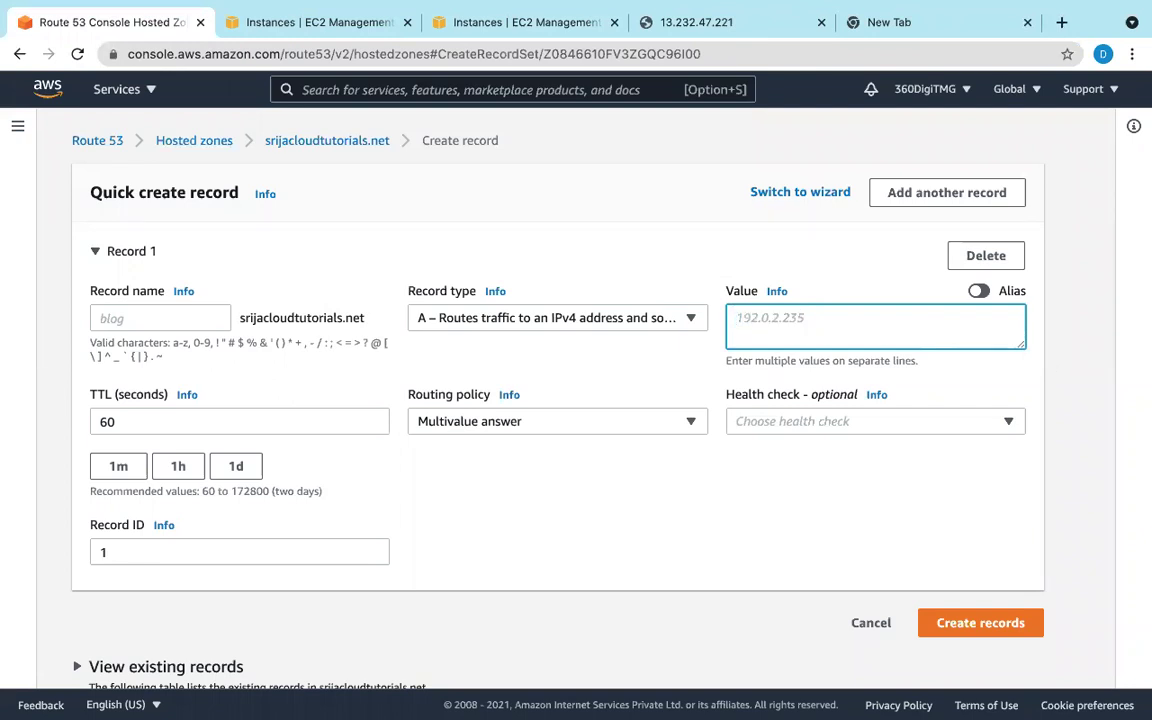
{"action": "type", "text": "3.26.63.231"}
{"action": "left_click", "coordinate": [321, 30]}
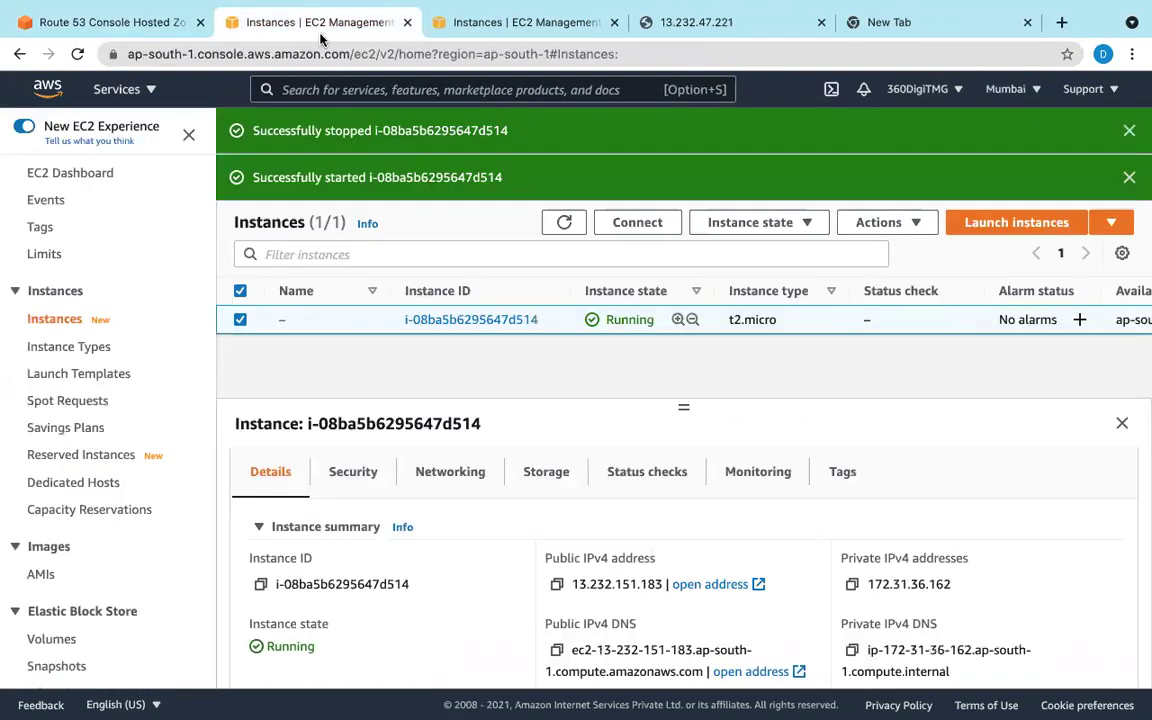
Step: Connect to the Mumbai instance via EC2 Instance Connect and run 'sudo service httpd start'
{"action": "left_click", "coordinate": [641, 224]}
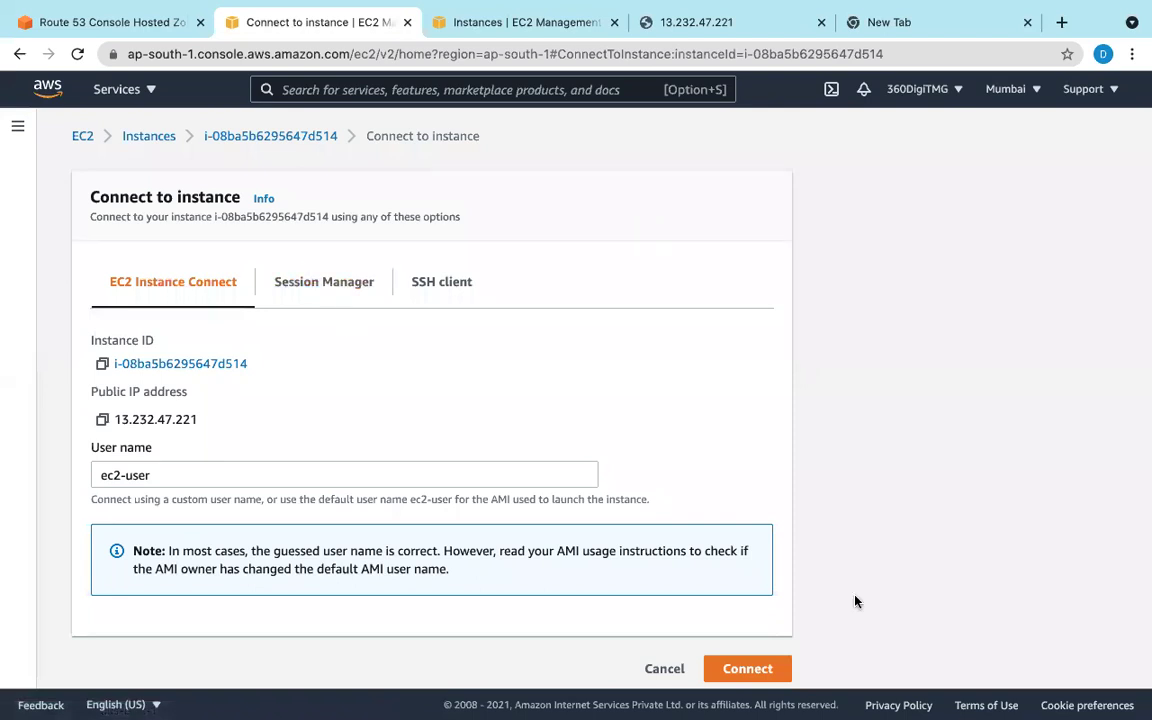
{"action": "left_click", "coordinate": [776, 668]}
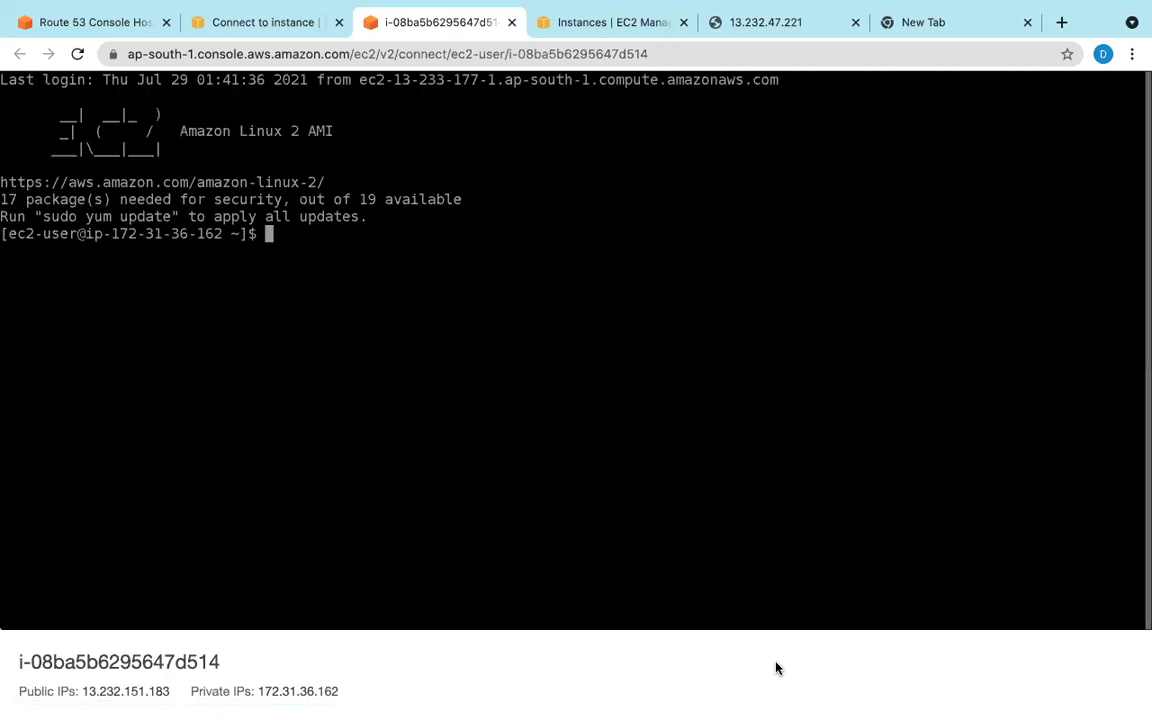
{"action": "type", "text": "sudo servic"}
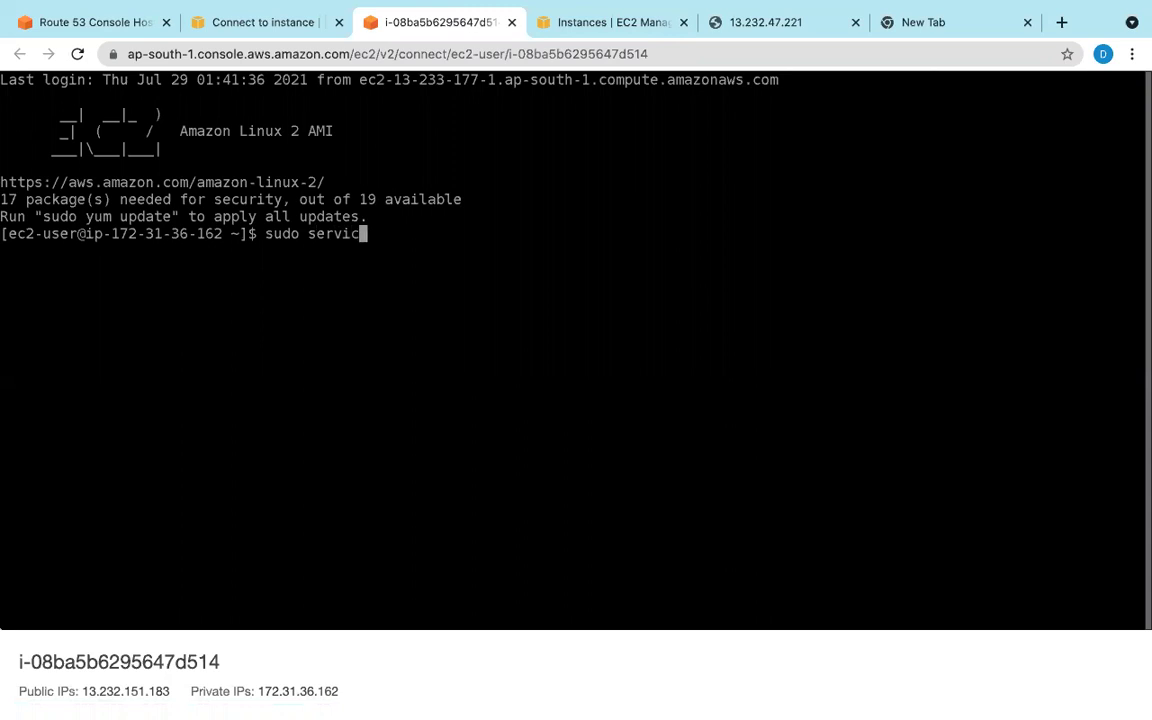
{"action": "type", "text": "e httpd start"}
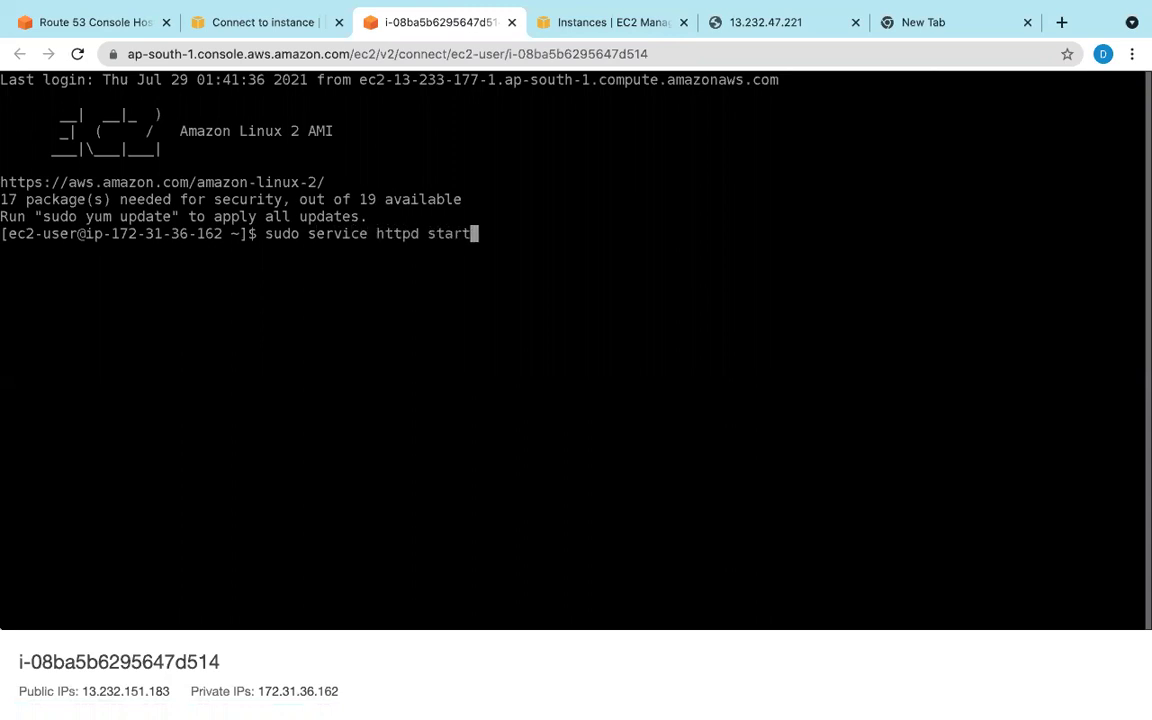
{"action": "key", "text": "Return"}
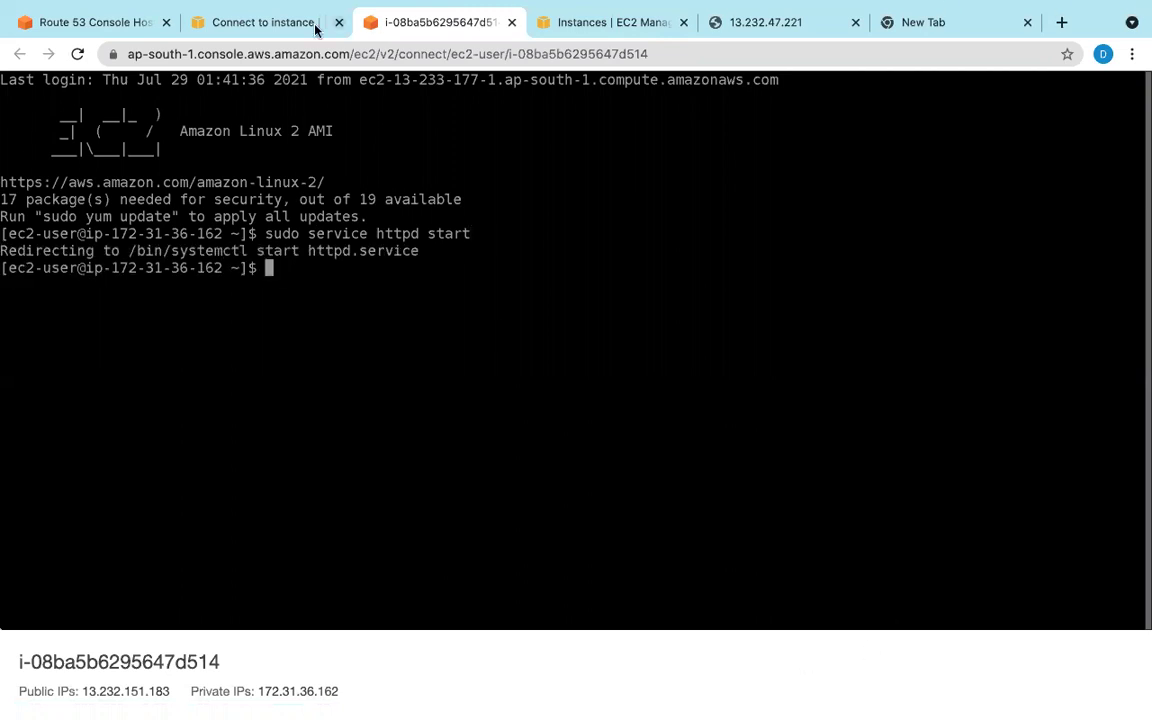
{"action": "left_click", "coordinate": [653, 26]}
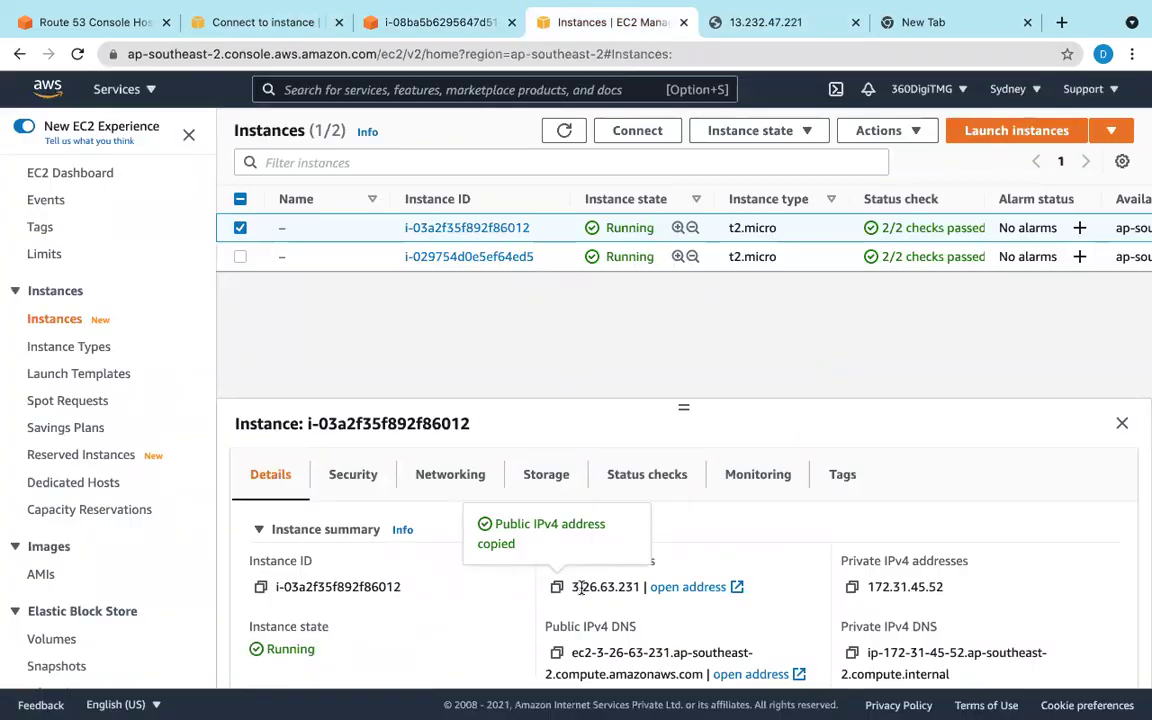
Step: Paste the copied address again on a second line of the record value
{"action": "scroll", "coordinate": [620, 591], "scroll_direction": "down", "scroll_amount": 4}
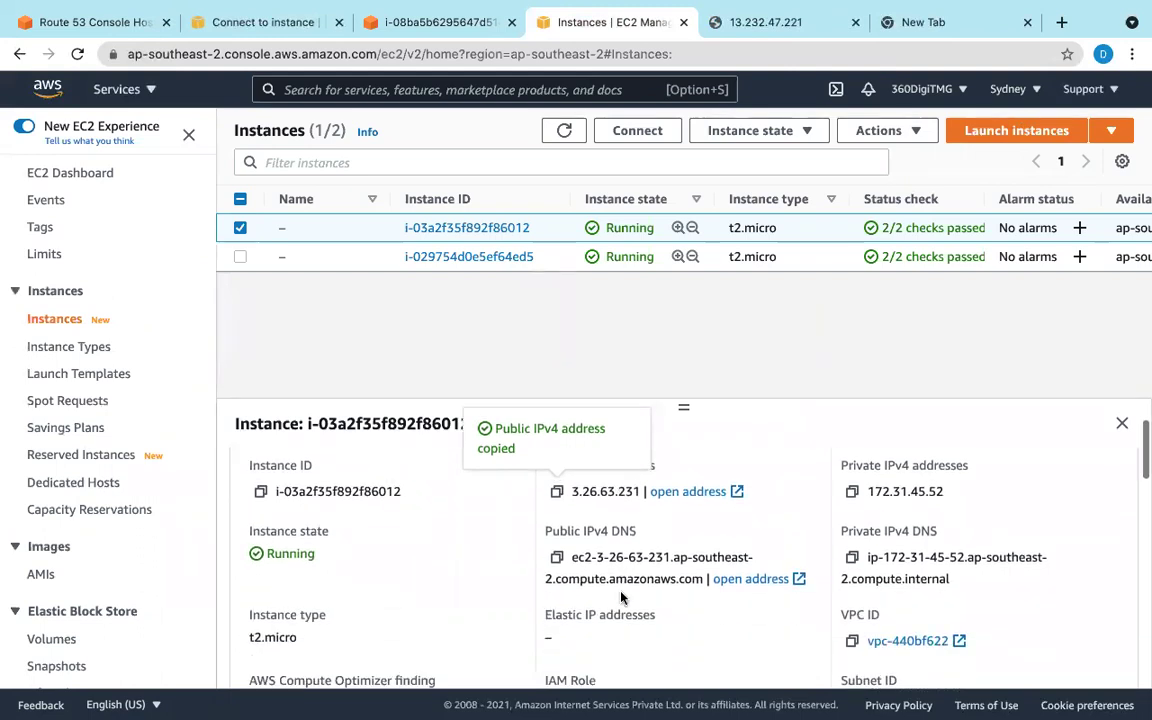
{"action": "scroll", "coordinate": [620, 598], "scroll_direction": "down", "scroll_amount": 3}
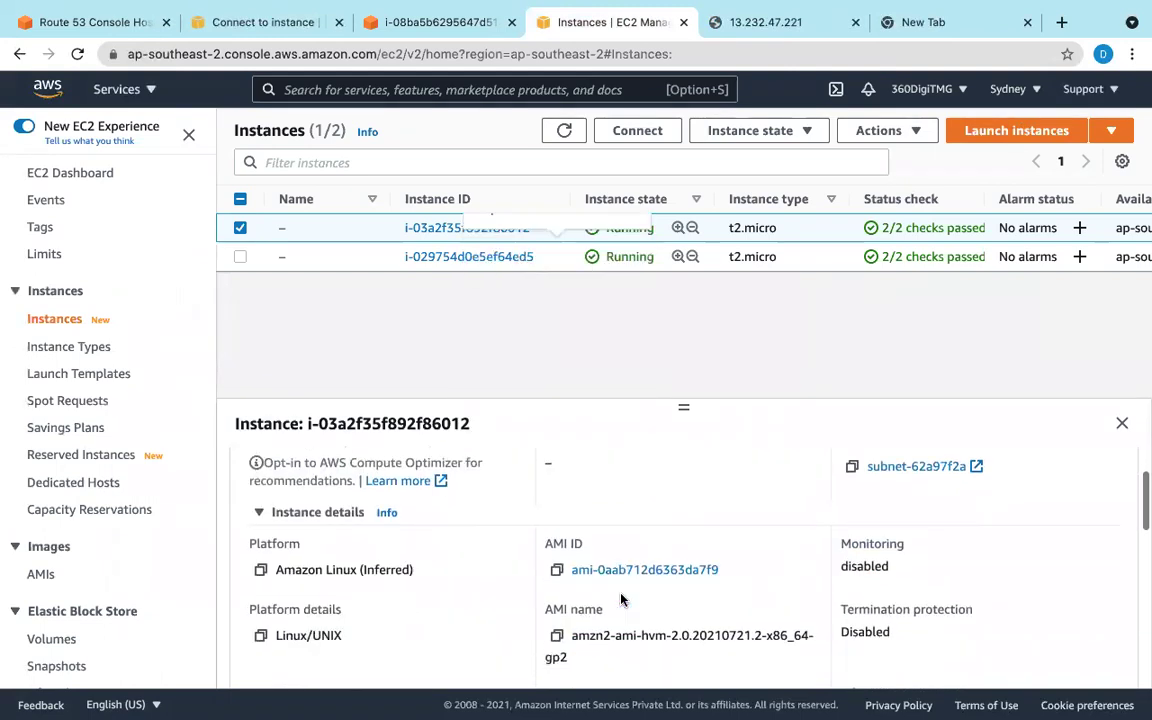
{"action": "scroll", "coordinate": [615, 594], "scroll_direction": "up", "scroll_amount": 7}
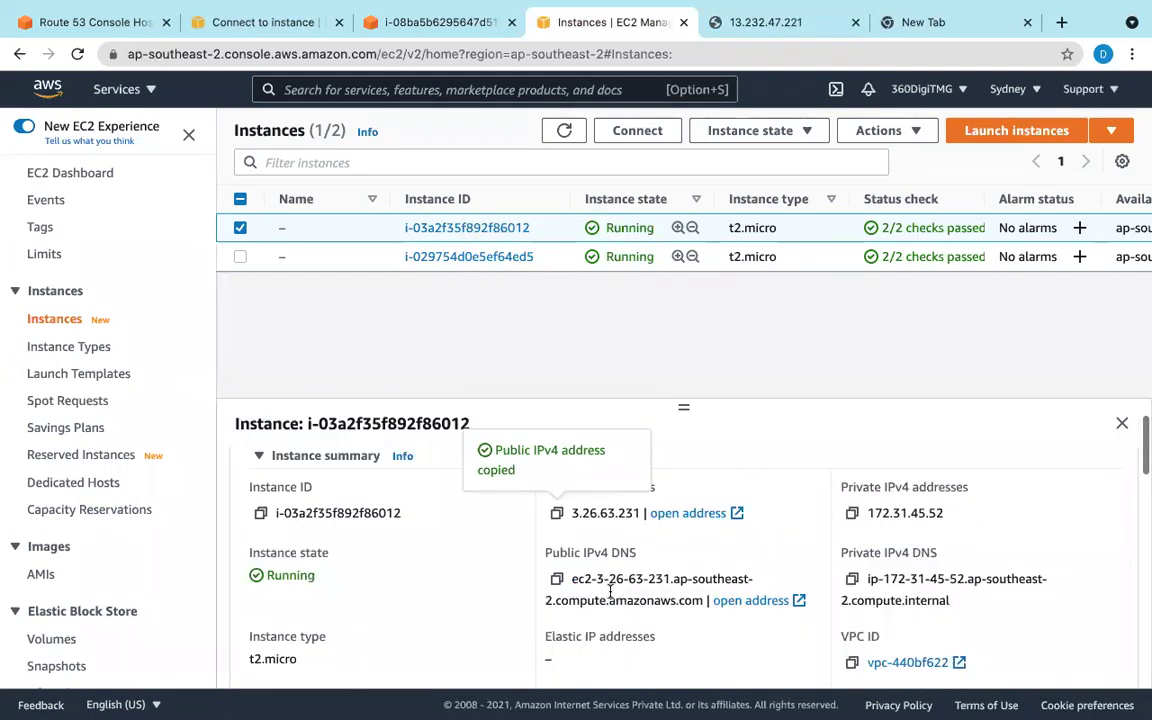
{"action": "left_click", "coordinate": [92, 22]}
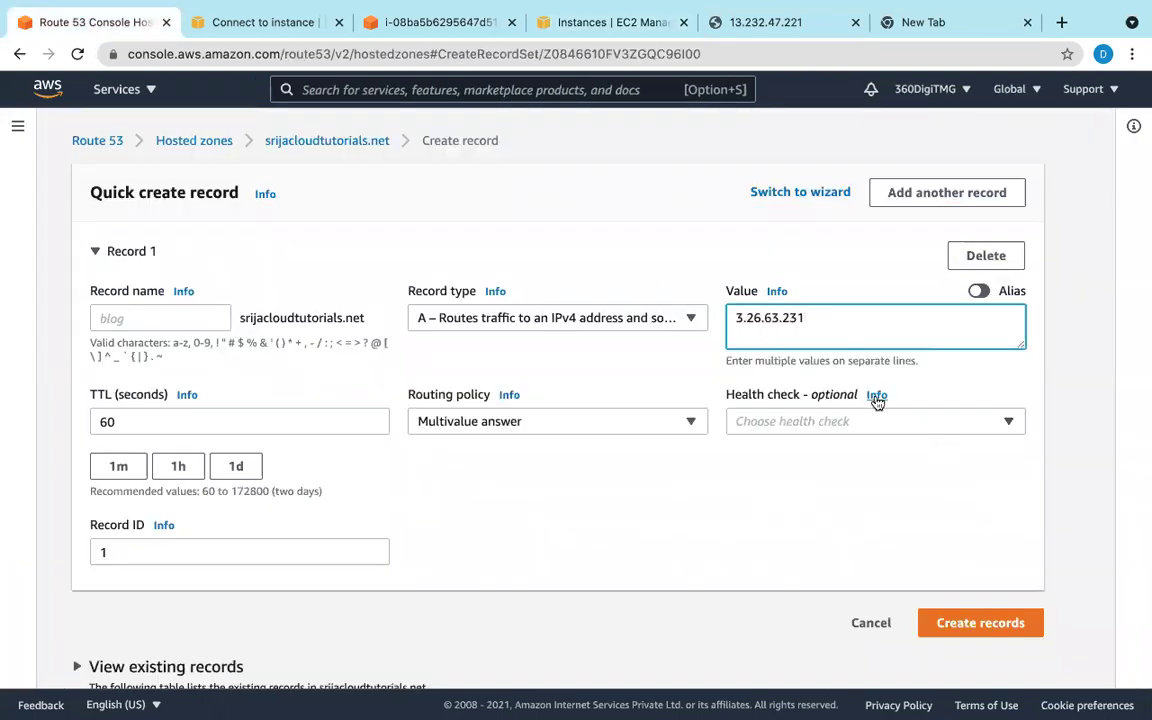
{"action": "key", "text": "Return"}
{"action": "type", "text": "3.26.63.231"}
Step: Check the Mumbai server page and copy the Mumbai instance's public IP
{"action": "left_click", "coordinate": [758, 20]}
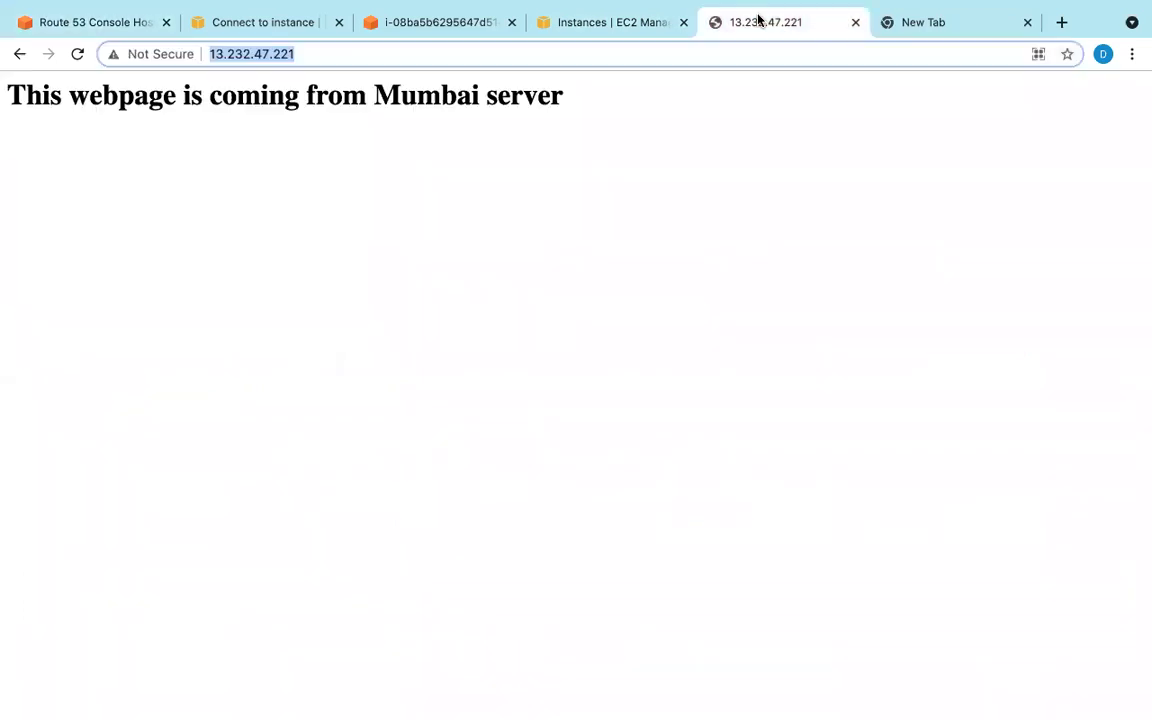
{"action": "left_click", "coordinate": [658, 24]}
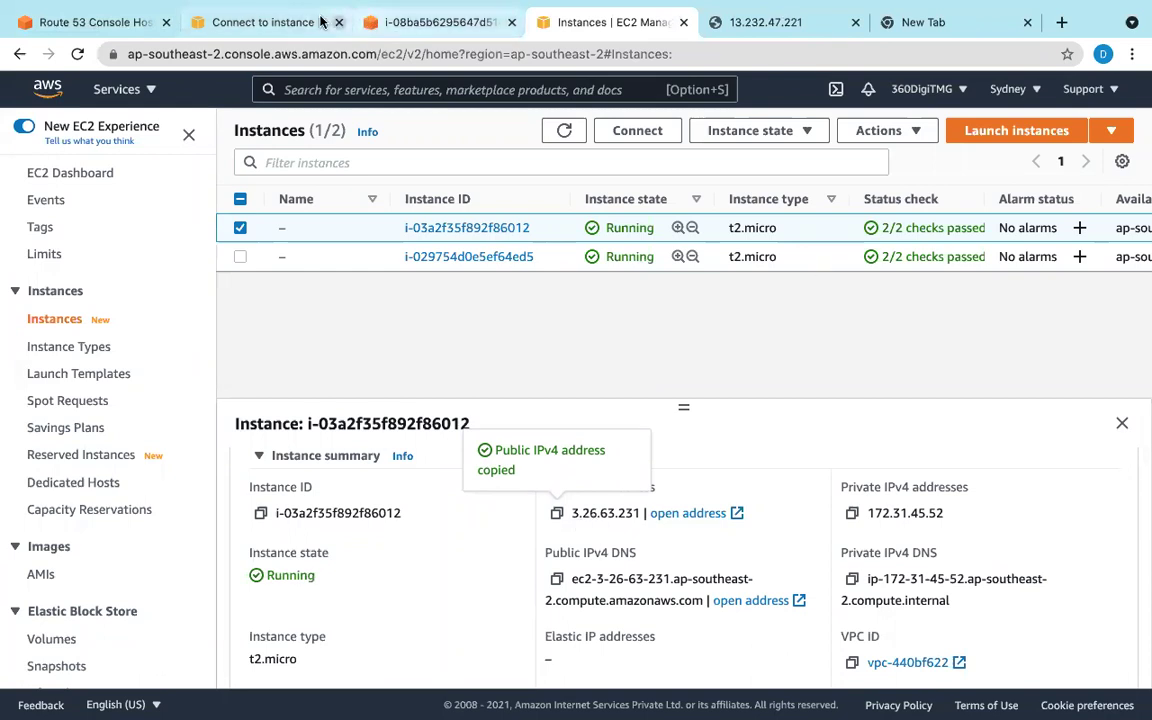
{"action": "left_click", "coordinate": [292, 22]}
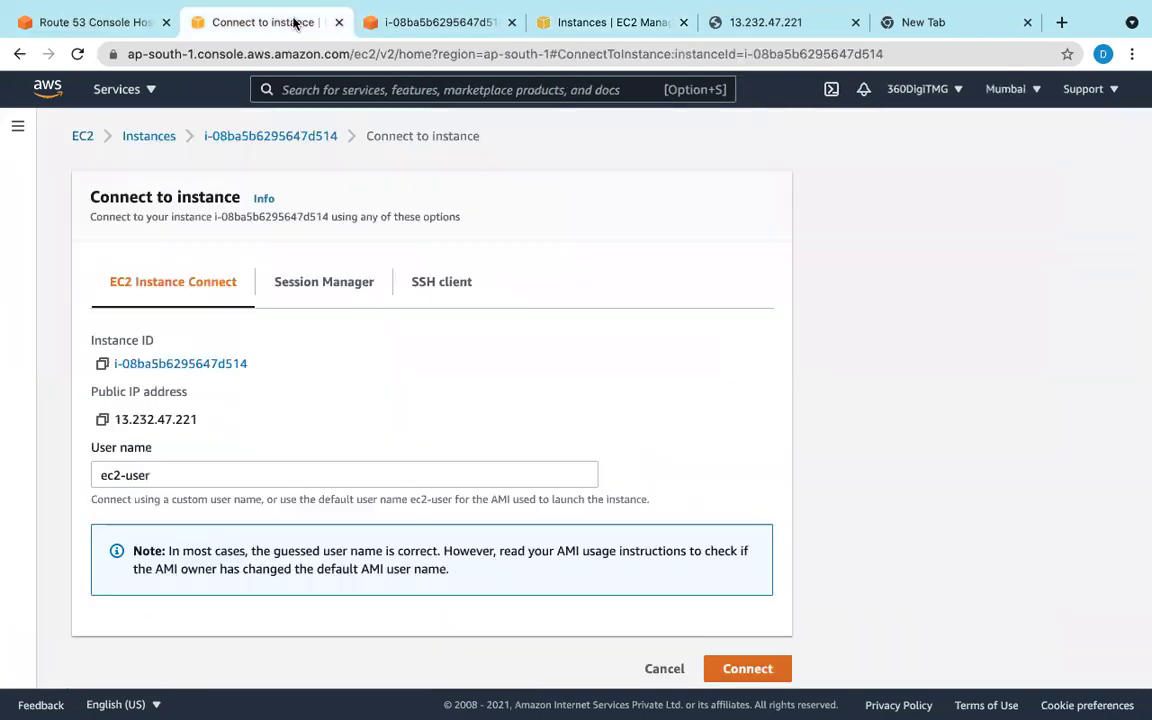
{"action": "left_click", "coordinate": [103, 422]}
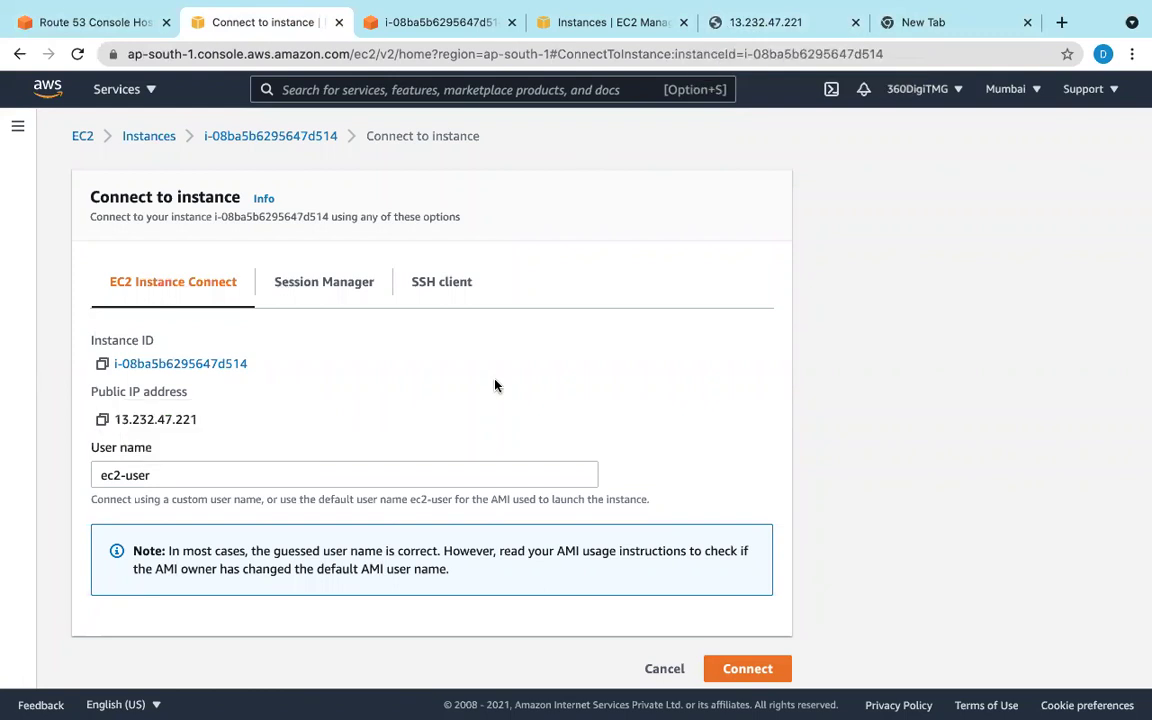
Step: Erase all addresses so the record's Value box is empty
{"action": "left_click", "coordinate": [106, 24]}
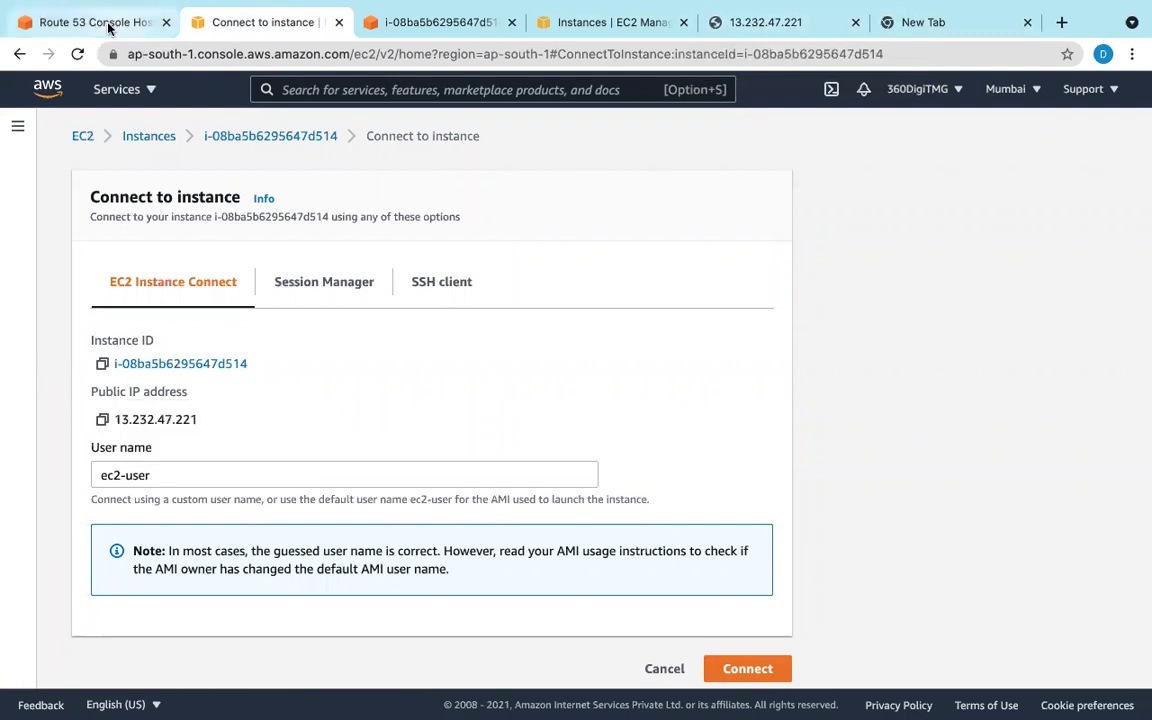
{"action": "mouse_move", "coordinate": [926, 707]}
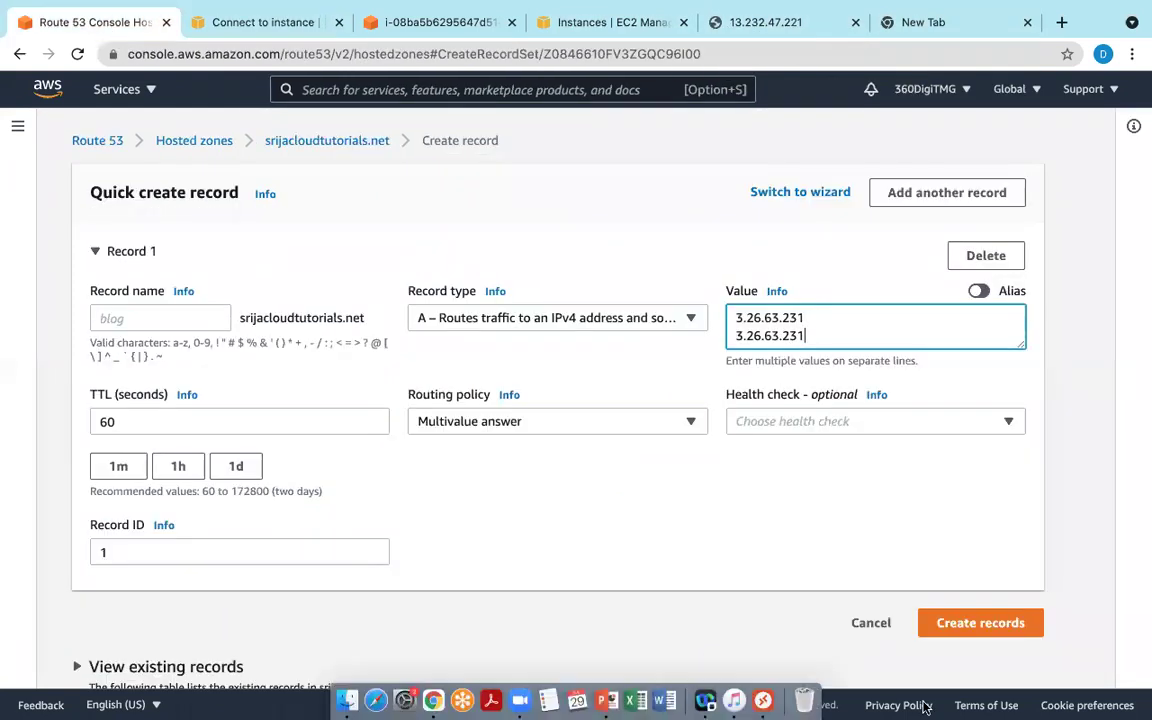
{"action": "key", "text": "BackSpace"}
{"action": "key", "text": "BackSpace"}
{"action": "key", "text": "BackSpace"}
{"action": "key", "text": "BackSpace"}
{"action": "key", "text": "BackSpace"}
{"action": "key", "text": "BackSpace"}
{"action": "key", "text": "BackSpace"}
{"action": "key", "text": "BackSpace"}
{"action": "key", "text": "BackSpace"}
{"action": "key", "text": "BackSpace"}
{"action": "key", "text": "BackSpace"}
{"action": "key", "text": "BackSpace"}
{"action": "key", "text": "BackSpace"}
{"action": "key", "text": "BackSpace"}
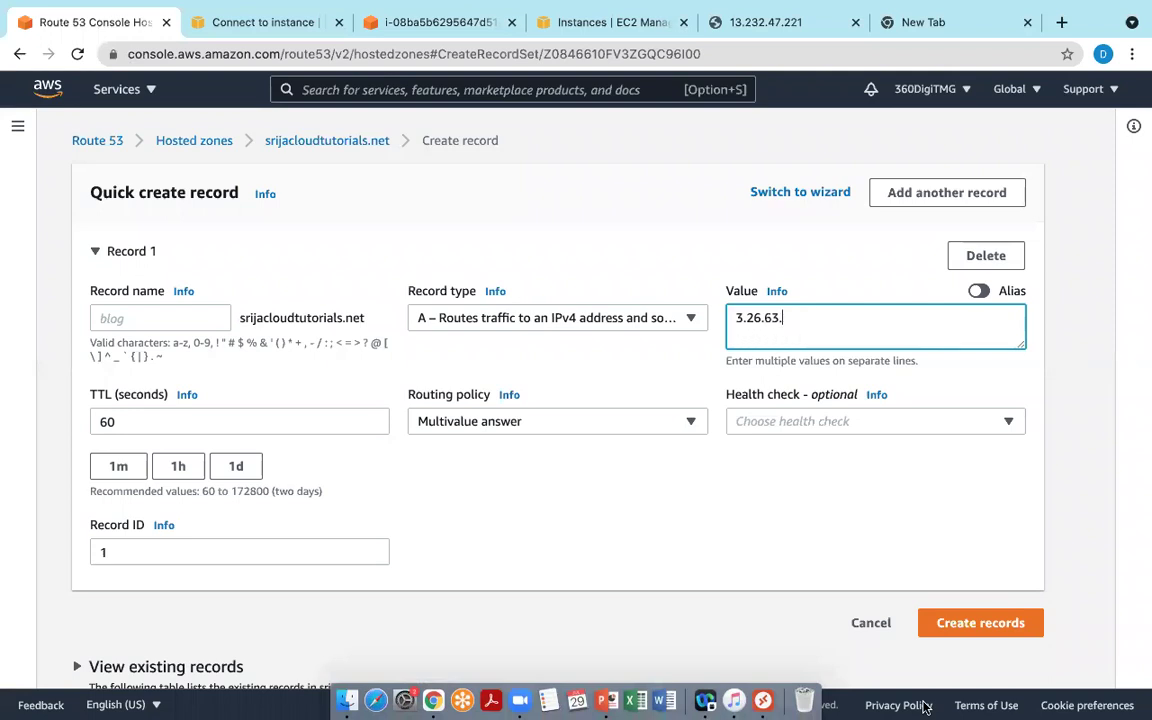
{"action": "key", "text": "super+v"}
{"action": "key", "text": "super+a"}
{"action": "key", "text": "BackSpace"}
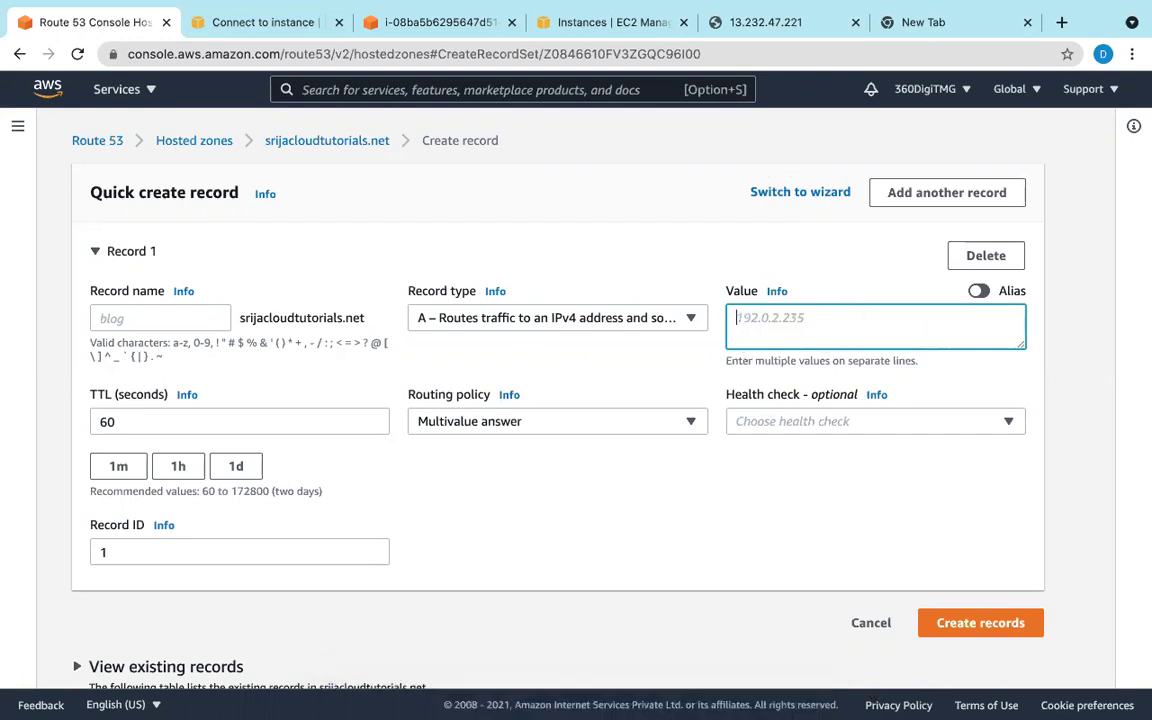
{"action": "left_click", "coordinate": [270, 20]}
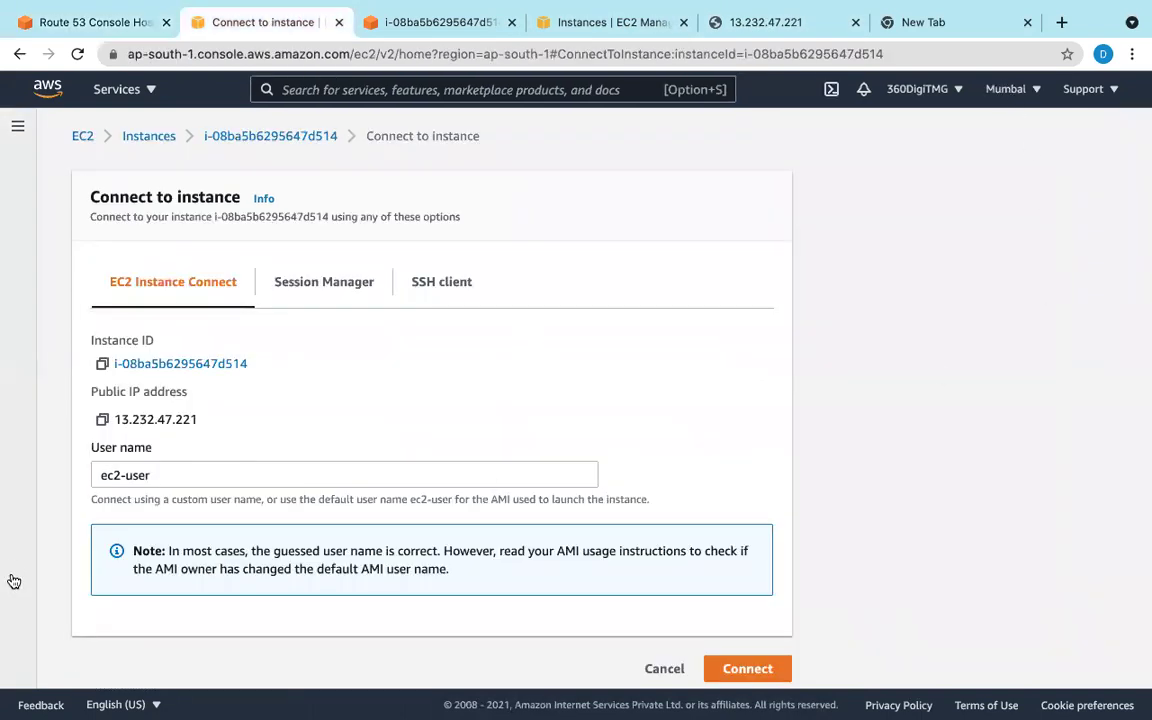
Step: Paste the Mumbai IP 13.232.47.221 as the first line of the record value
{"action": "left_click", "coordinate": [102, 419]}
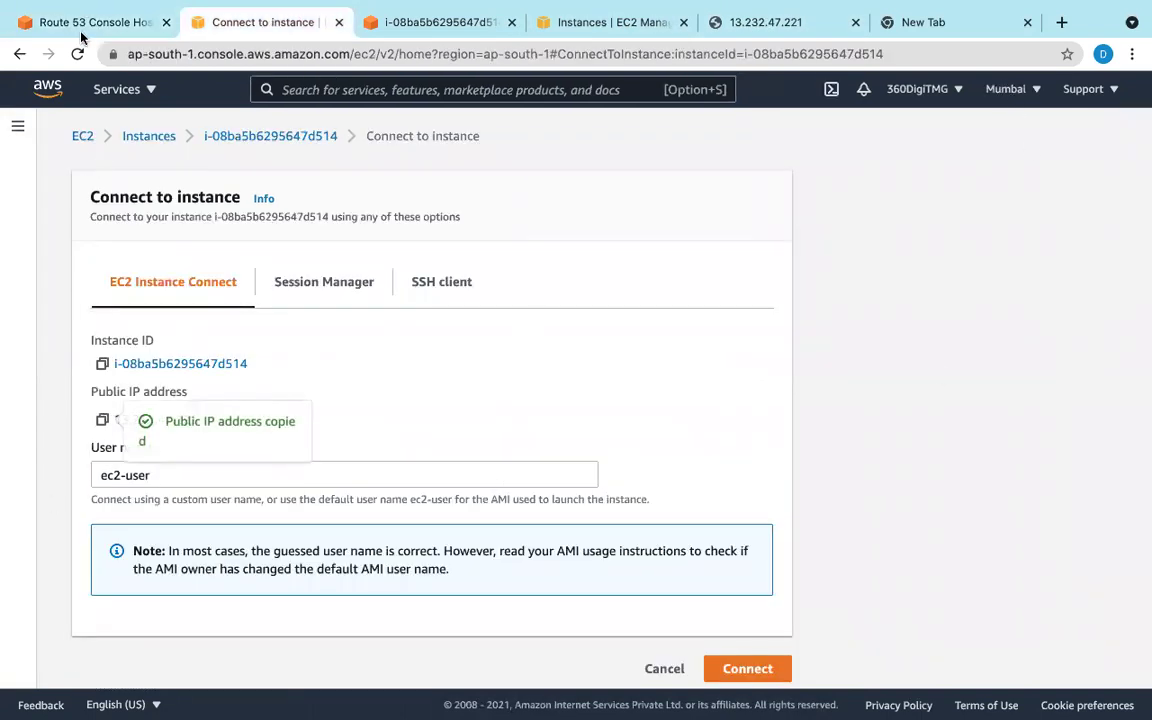
{"action": "left_click", "coordinate": [78, 22]}
{"action": "key", "text": "super+v"}
{"action": "key", "text": "Return"}
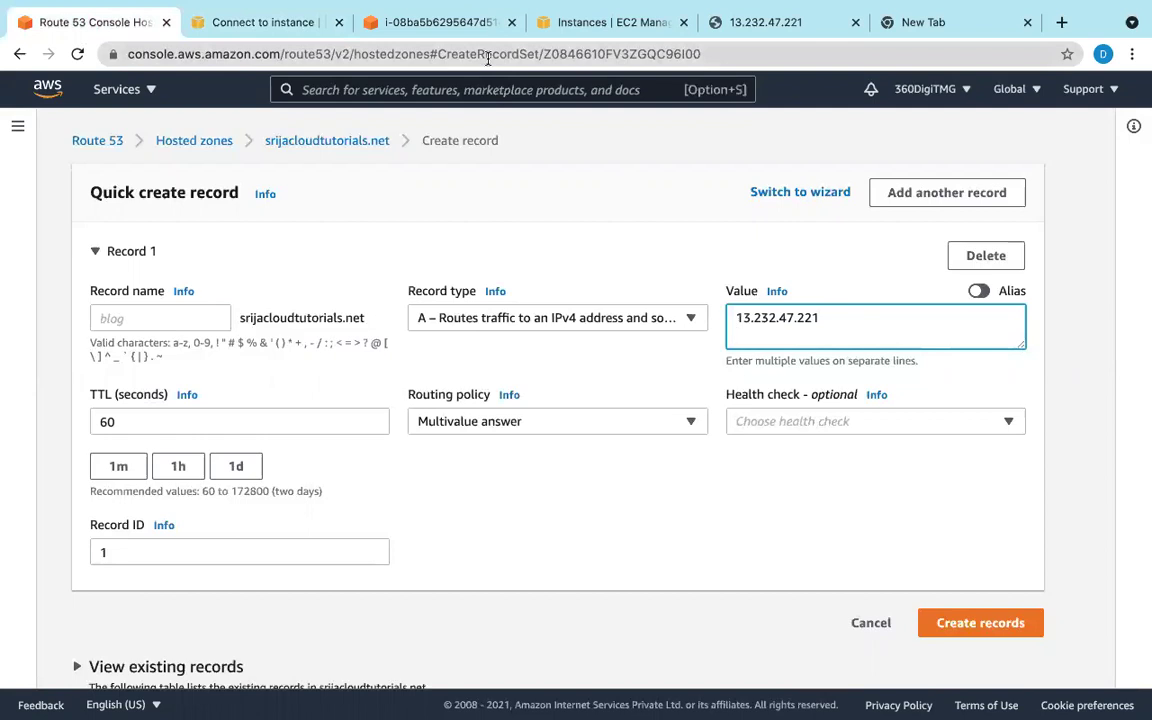
Step: Add the Sydney IP 3.26.63.231 on the second value line
{"action": "left_click", "coordinate": [560, 22]}
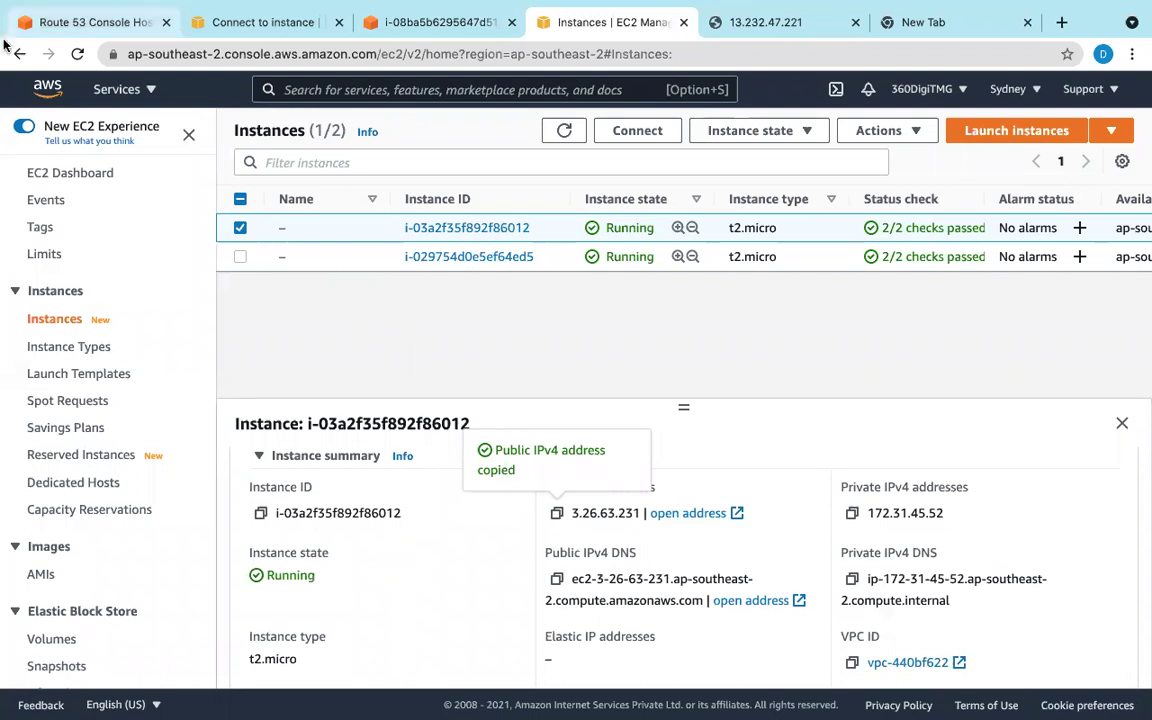
{"action": "left_click", "coordinate": [34, 22]}
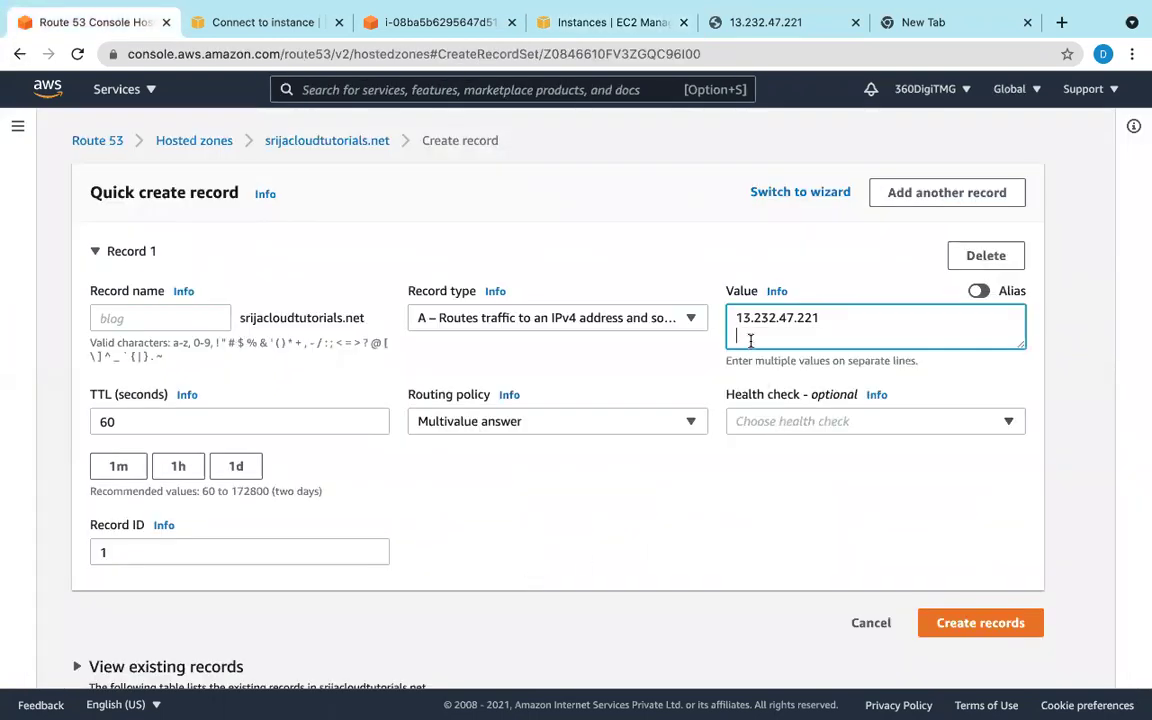
{"action": "key", "text": "super+v"}
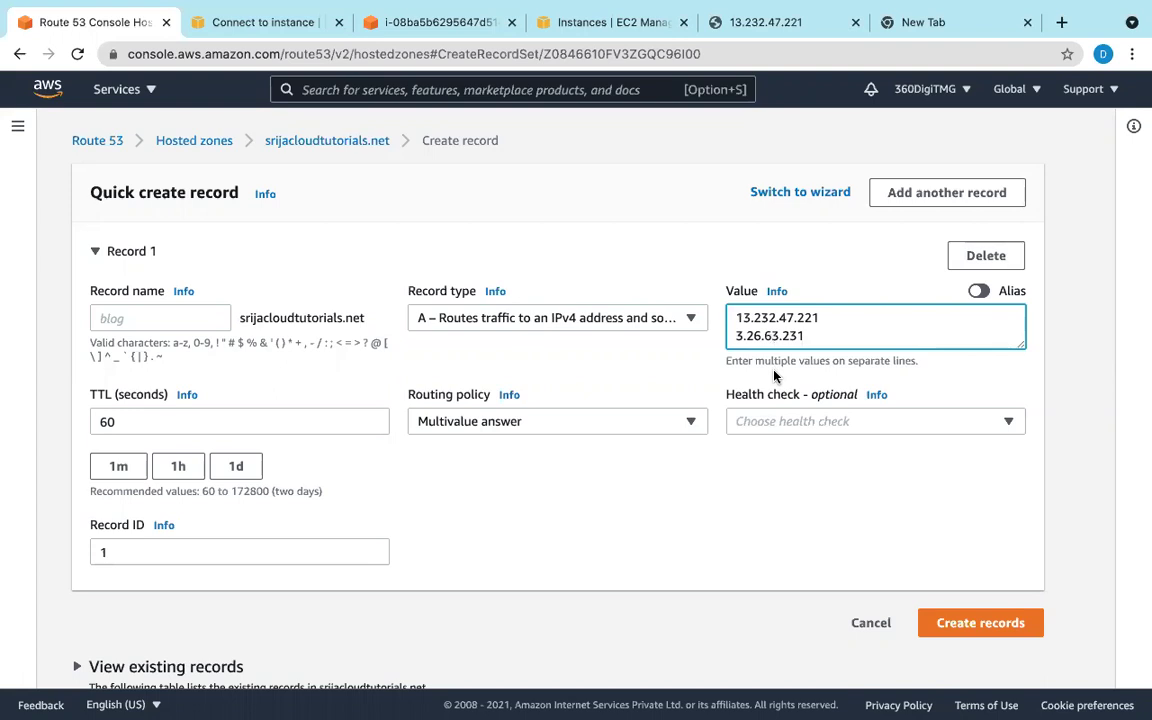
{"action": "left_click", "coordinate": [131, 319]}
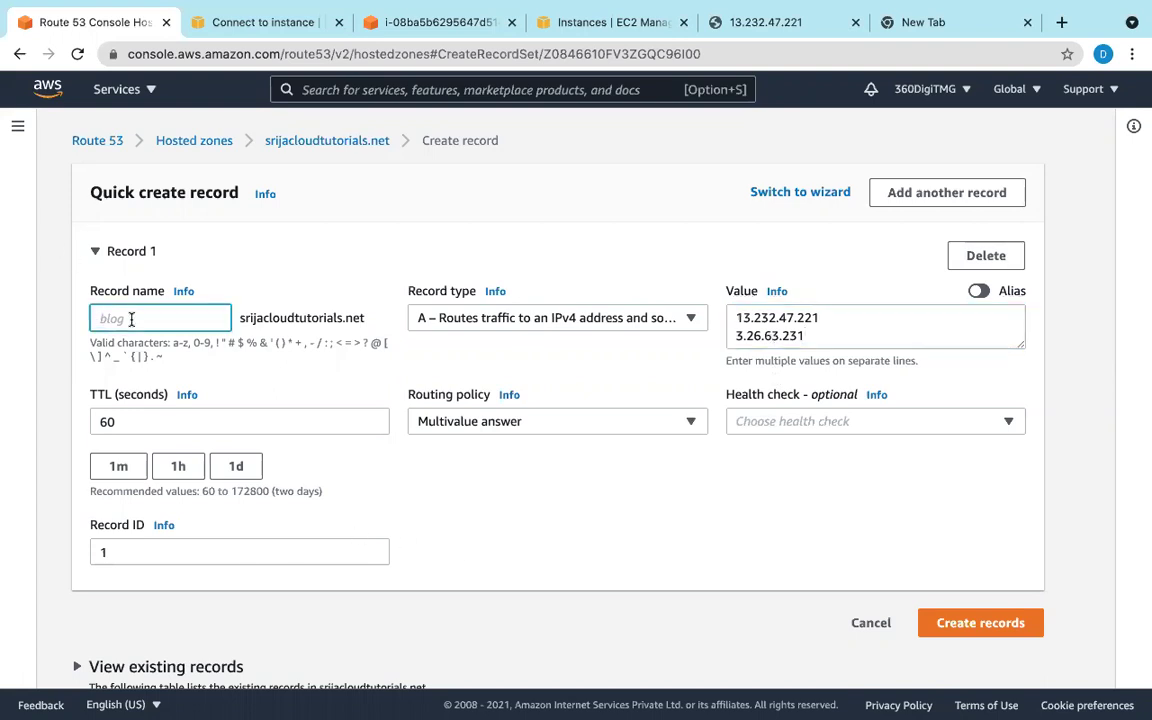
Step: Name the record www and submit it, producing the InvalidChangeBatch 400 error
{"action": "type", "text": "www"}
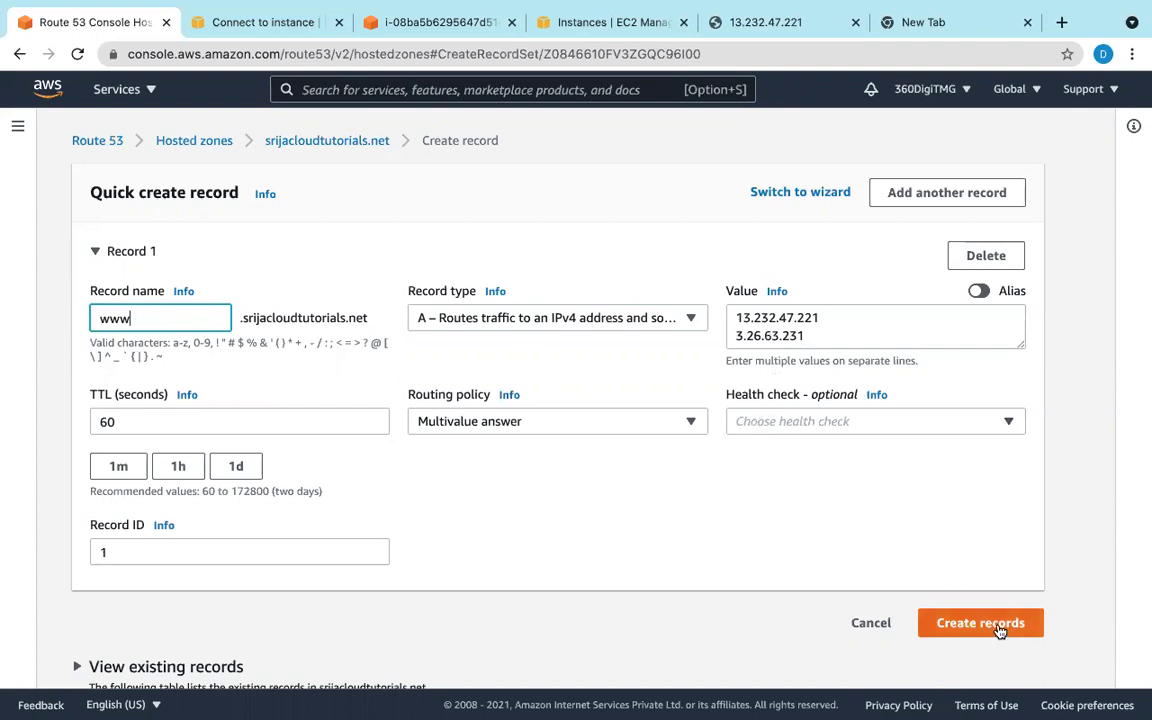
{"action": "left_click", "coordinate": [958, 624]}
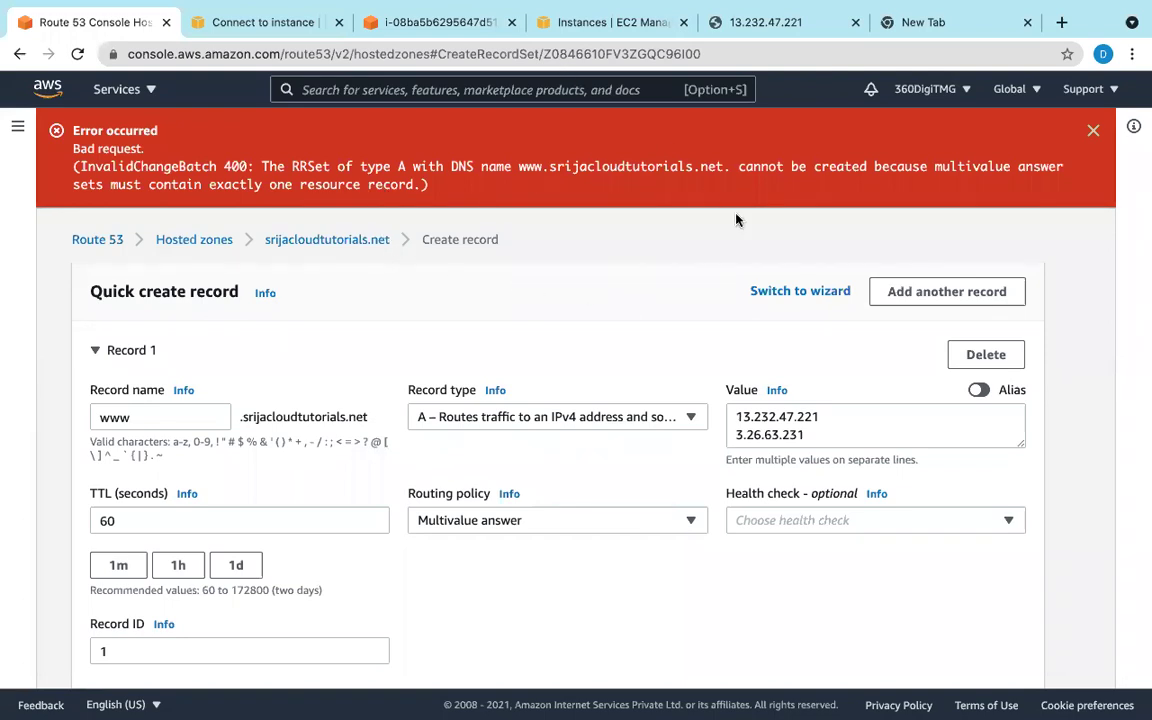
Step: Remove the 3.26.63.231 line and create the record with only 13.232.47.221
{"action": "left_click_drag", "start_coordinate": [740, 440], "coordinate": [830, 441]}
{"action": "key", "text": "super+c"}
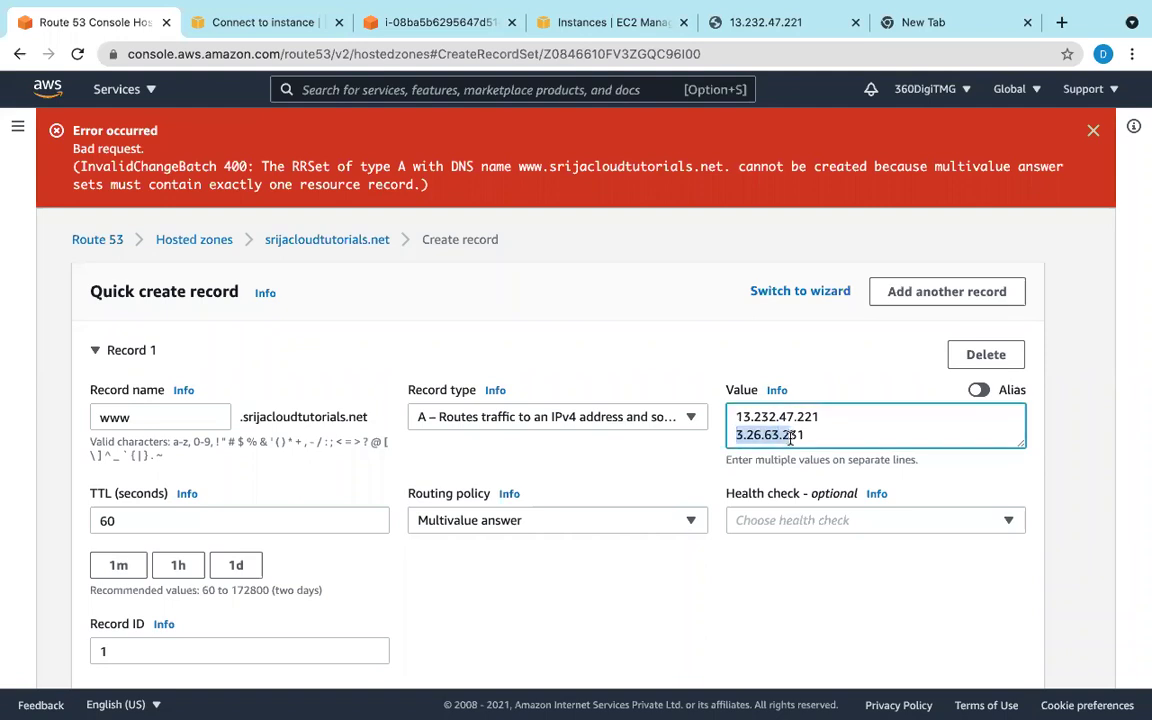
{"action": "key", "text": "BackSpace"}
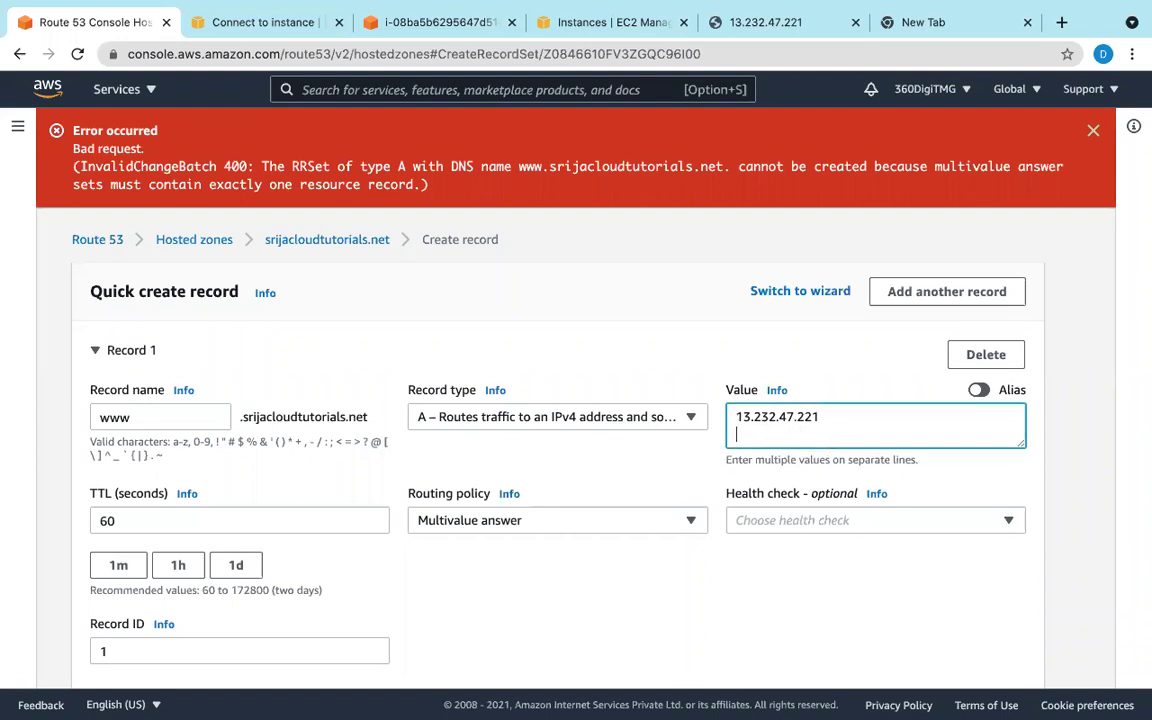
{"action": "key", "text": "BackSpace"}
{"action": "scroll", "coordinate": [1020, 637], "scroll_direction": "down", "scroll_amount": 3}
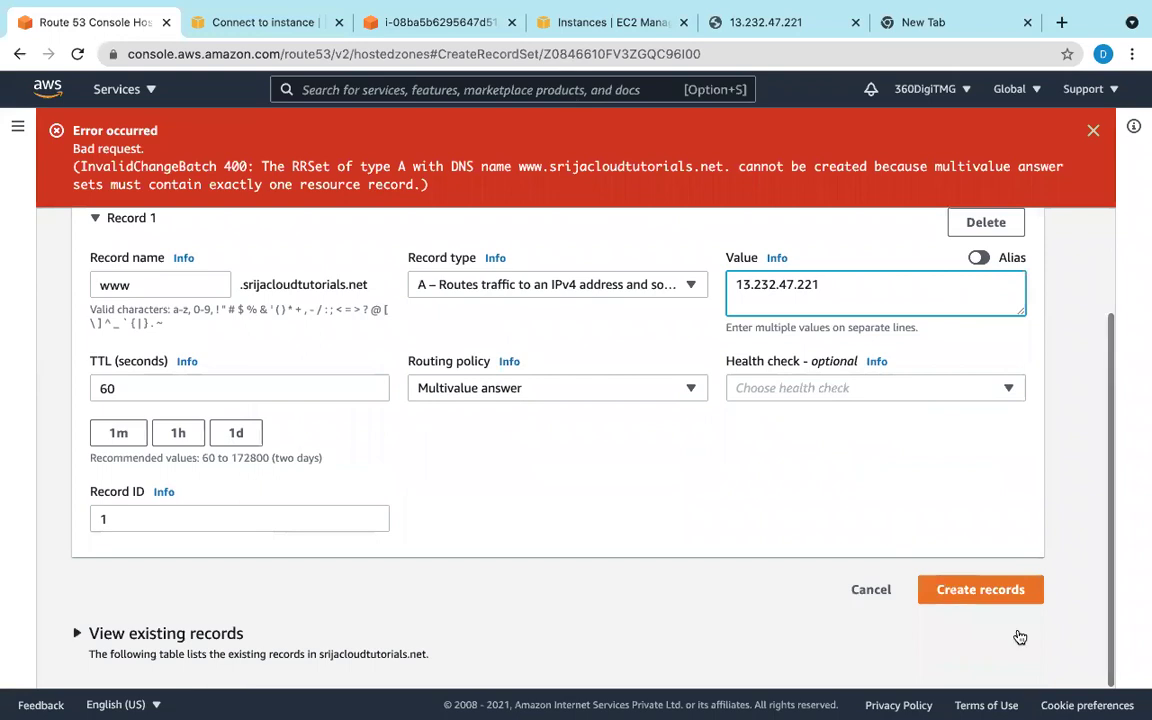
{"action": "left_click", "coordinate": [1003, 598]}
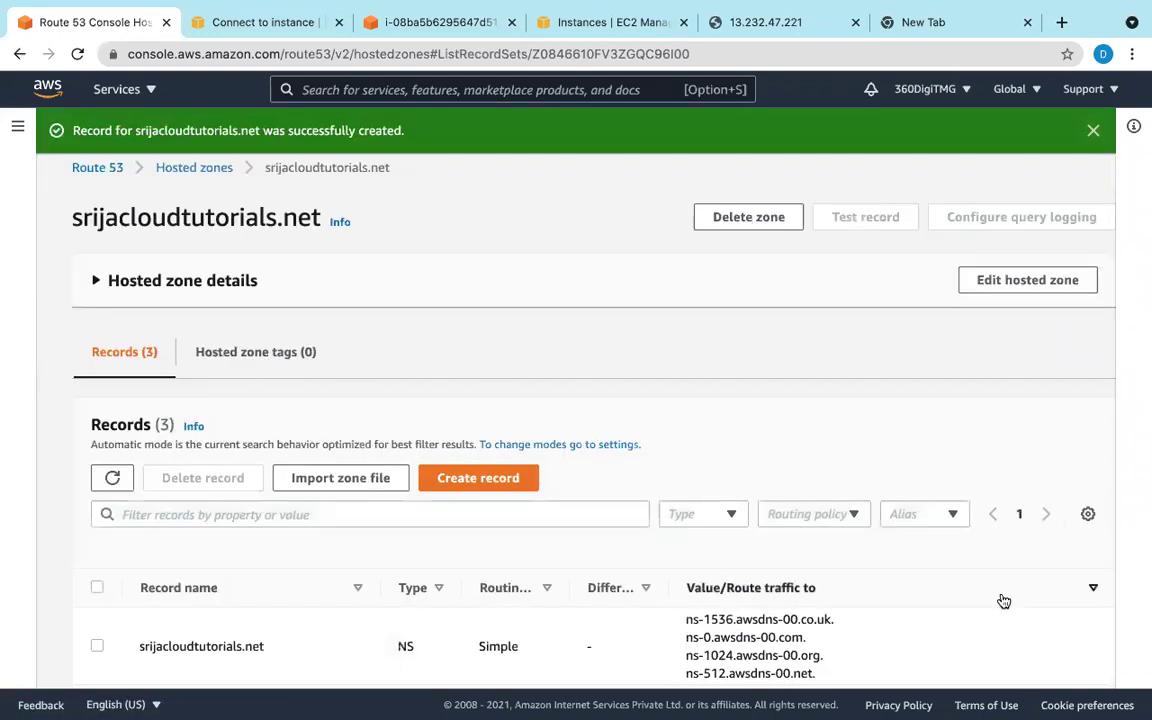
{"action": "scroll", "coordinate": [1004, 601], "scroll_direction": "down", "scroll_amount": 2}
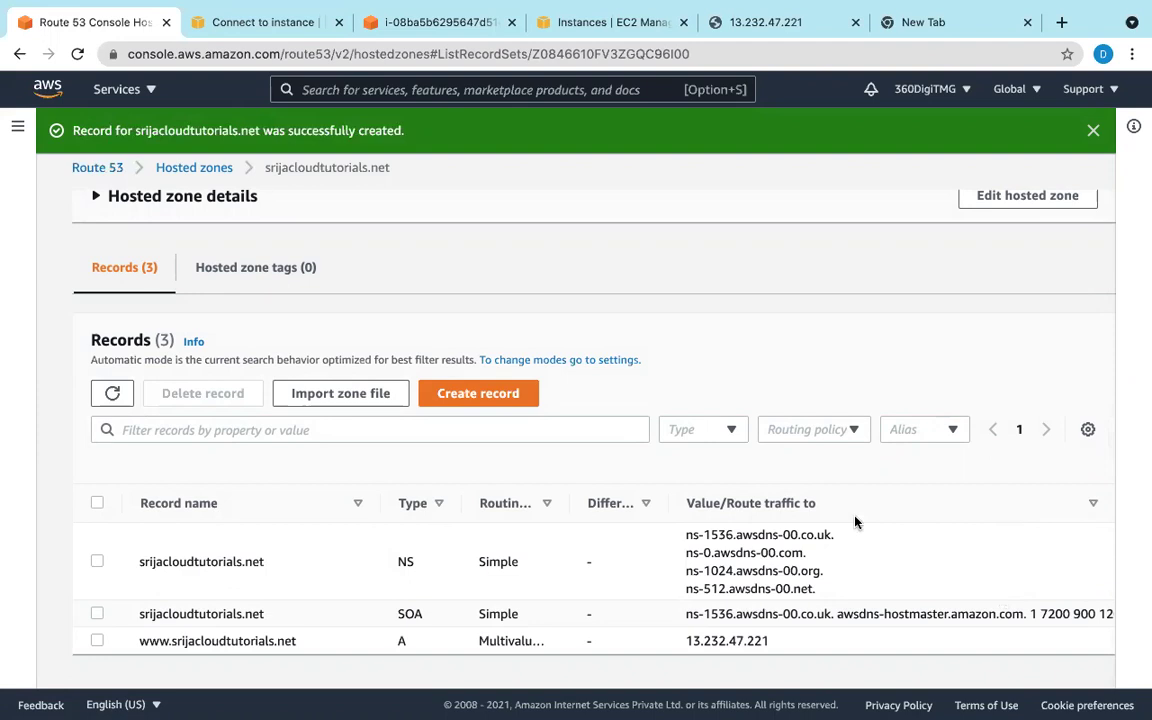
Step: Start a www record, then abandon it and return to the hosted zone's record list
{"action": "left_click", "coordinate": [500, 397]}
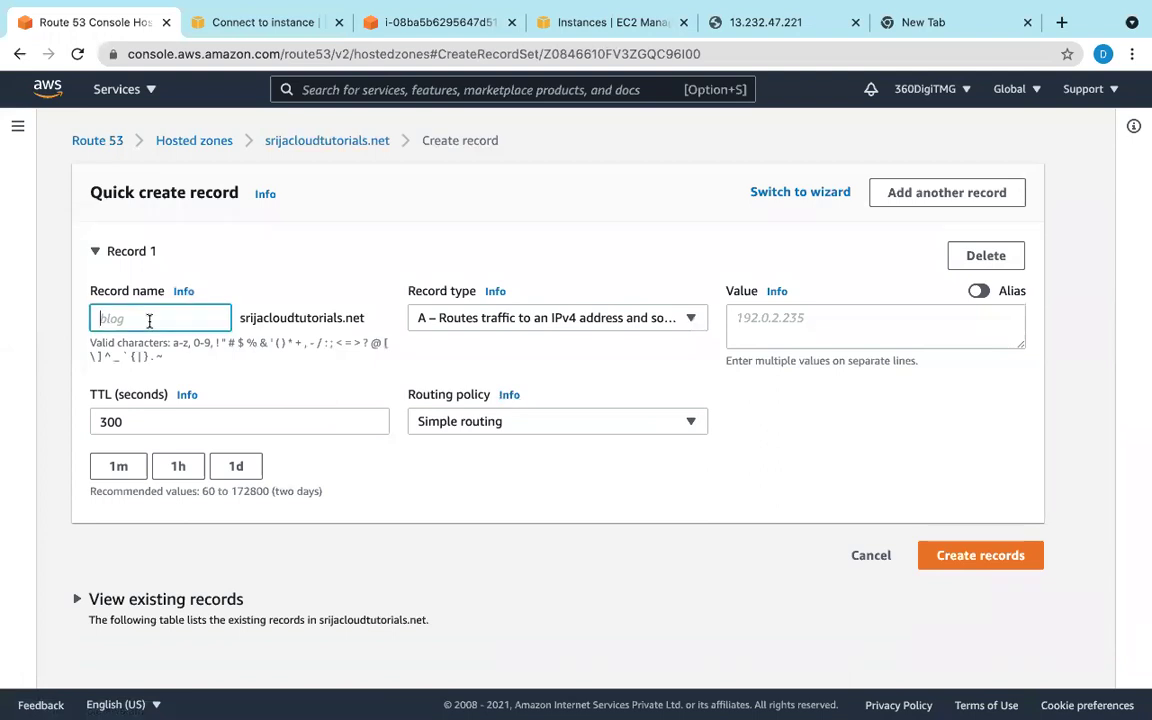
{"action": "type", "text": "www"}
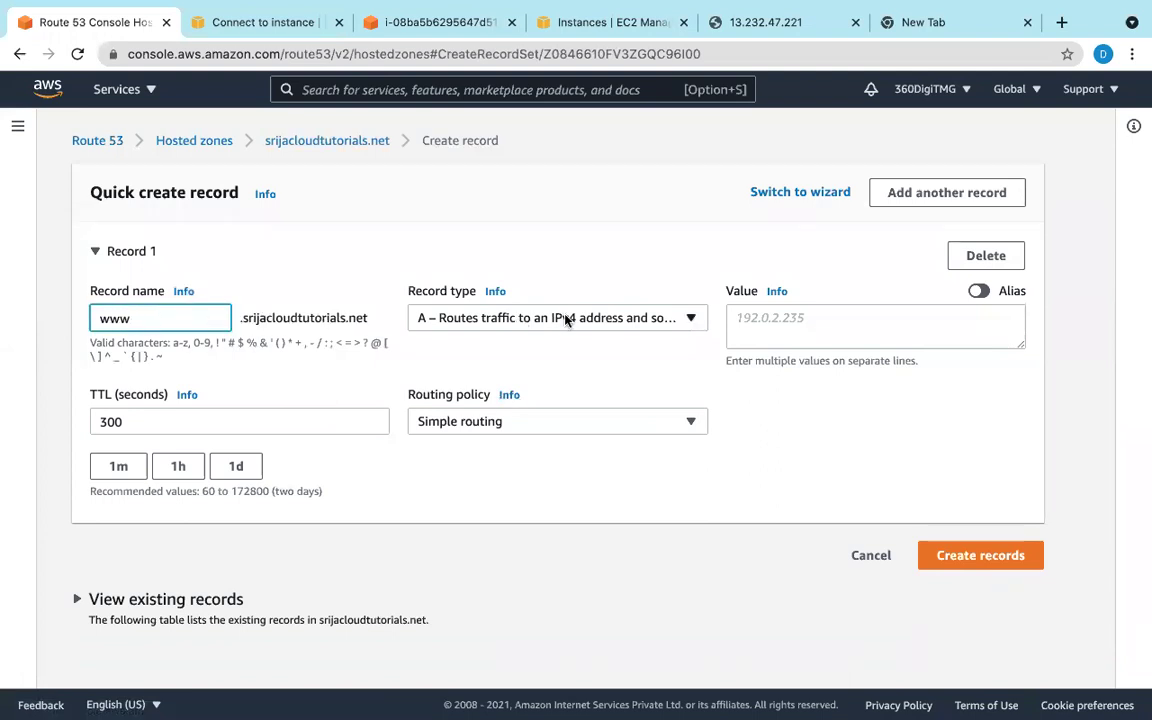
{"action": "left_click", "coordinate": [765, 327]}
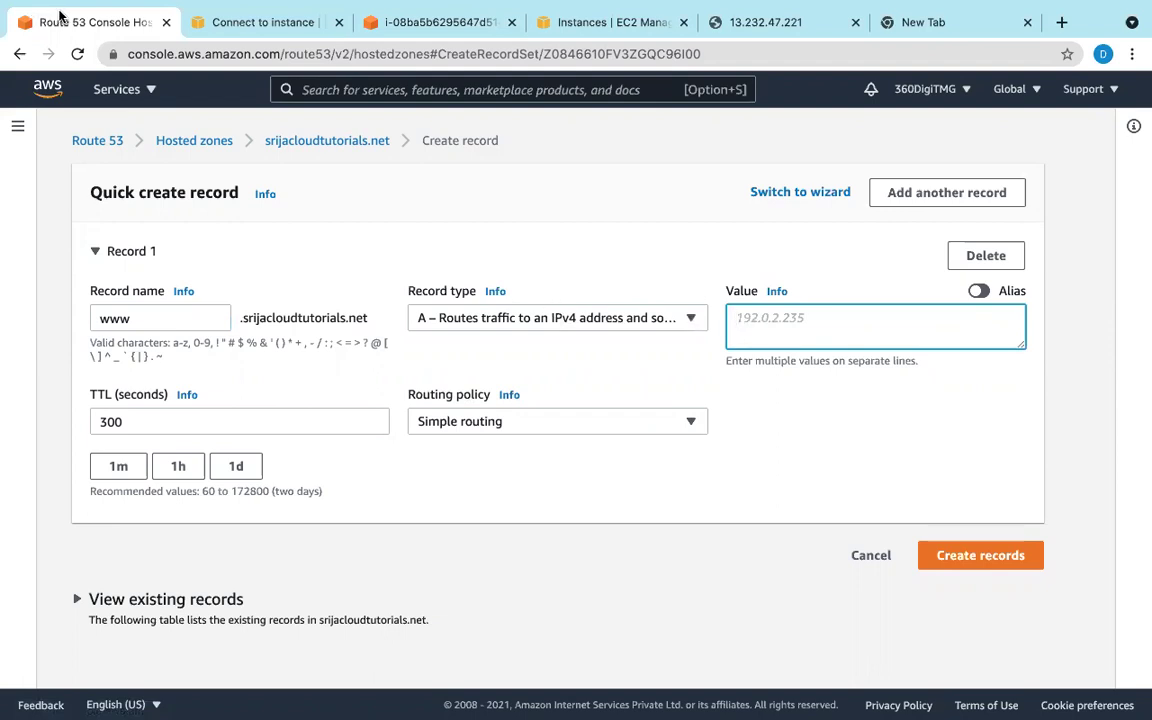
{"action": "left_click", "coordinate": [20, 72]}
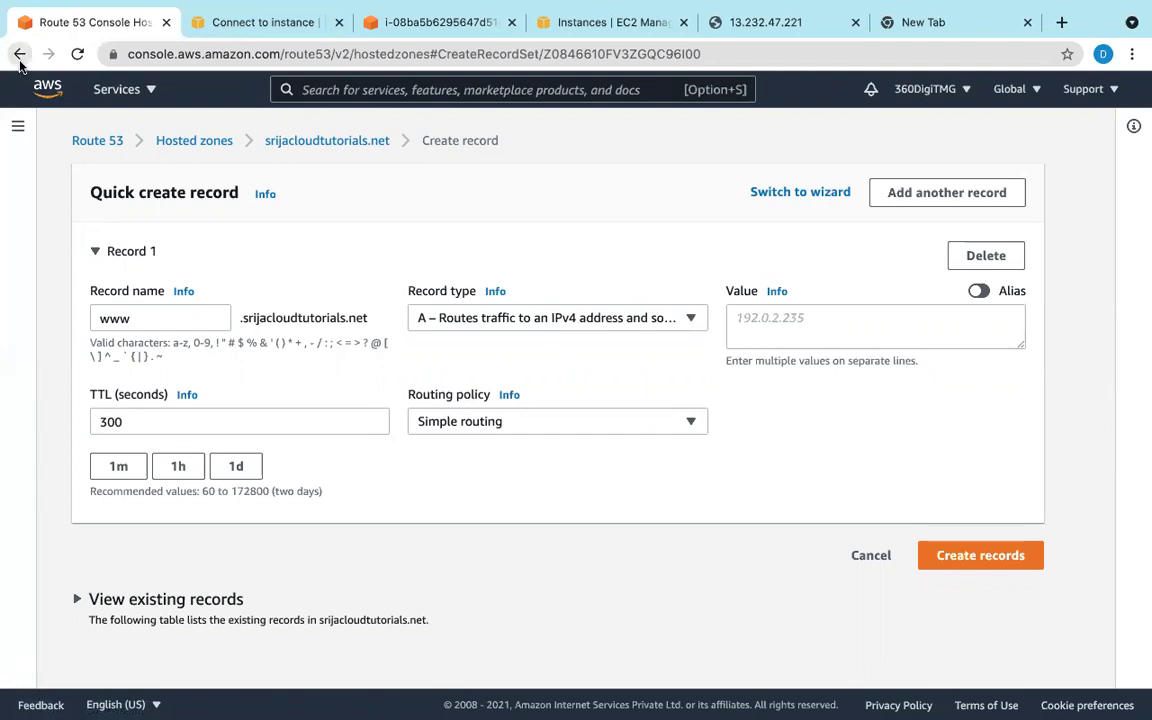
{"action": "left_click", "coordinate": [19, 55]}
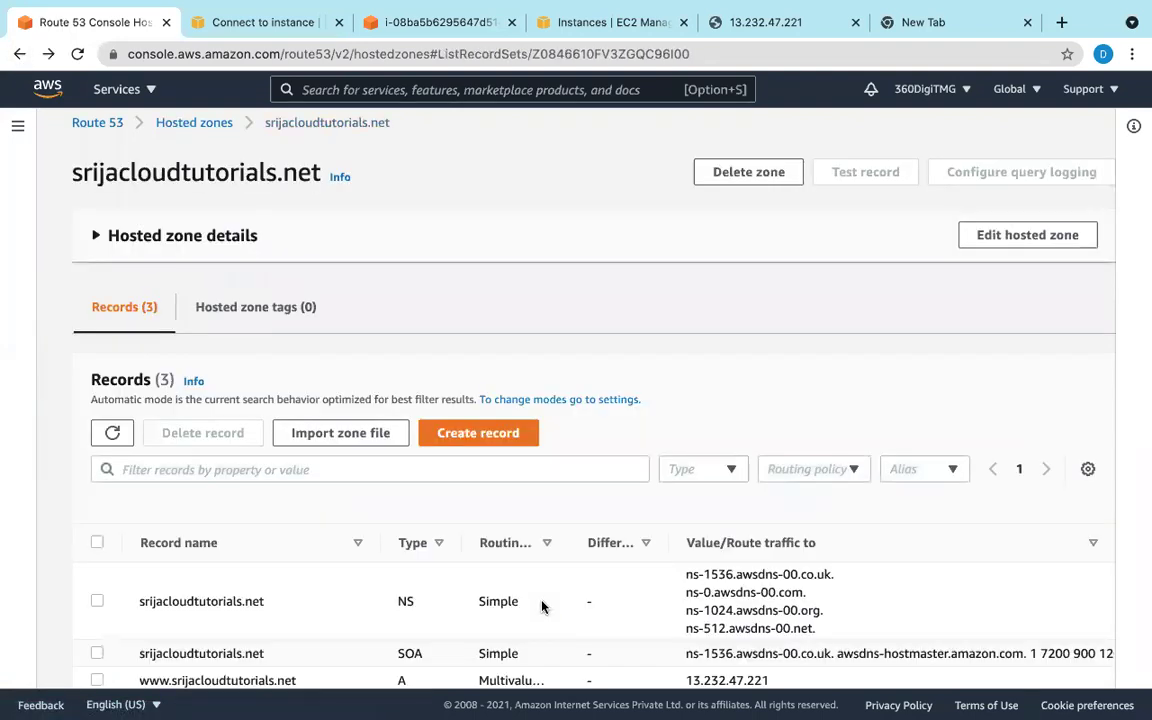
{"action": "scroll", "coordinate": [542, 606], "scroll_direction": "down", "scroll_amount": 1}
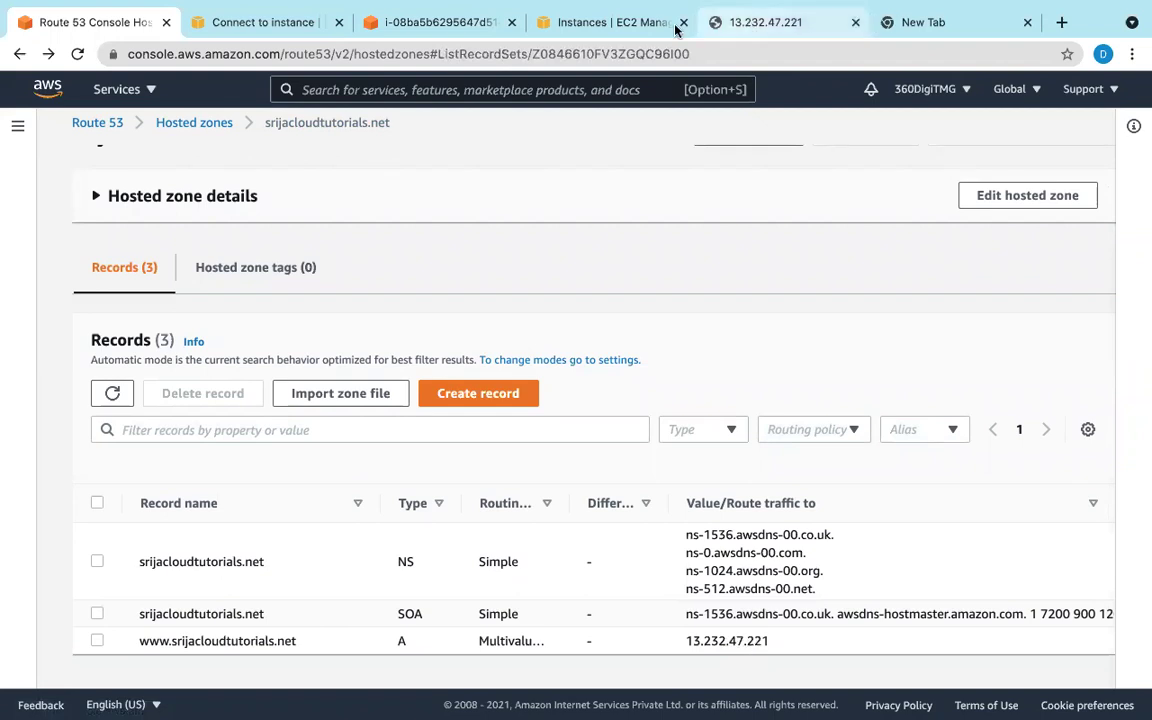
Step: Copy the Sydney instance's public IPv4 3.26.63.231 and begin a new srijacloudtutorials.net record
{"action": "left_click", "coordinate": [290, 32]}
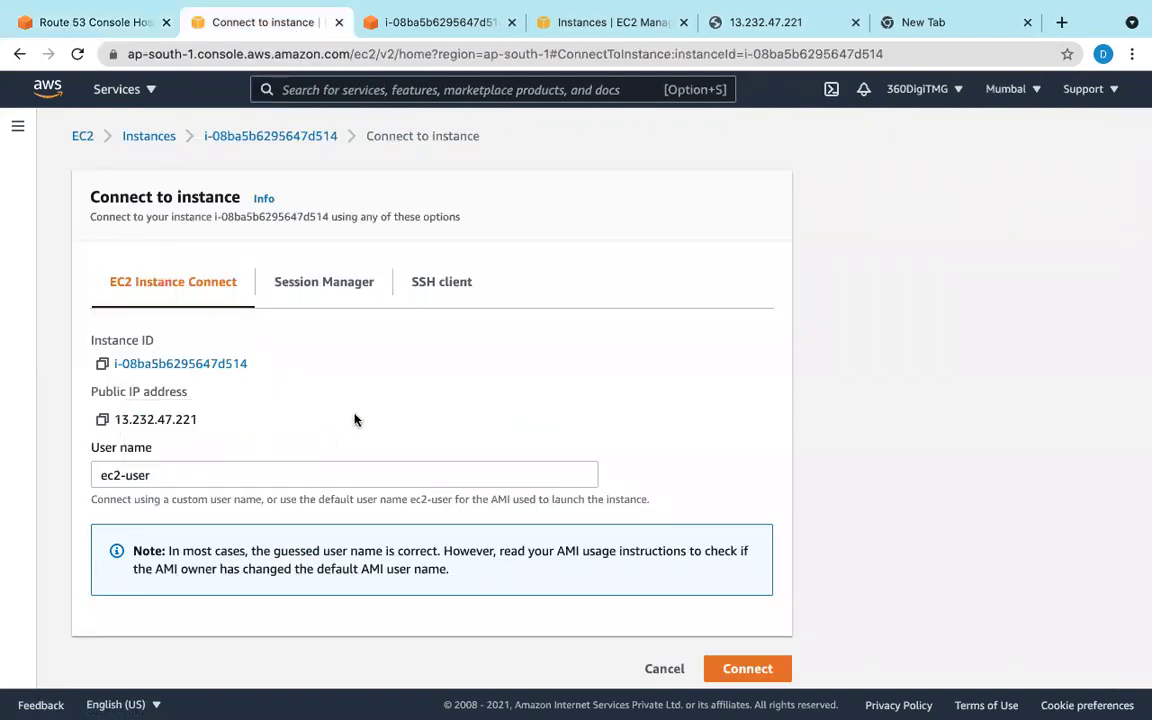
{"action": "left_click", "coordinate": [610, 22]}
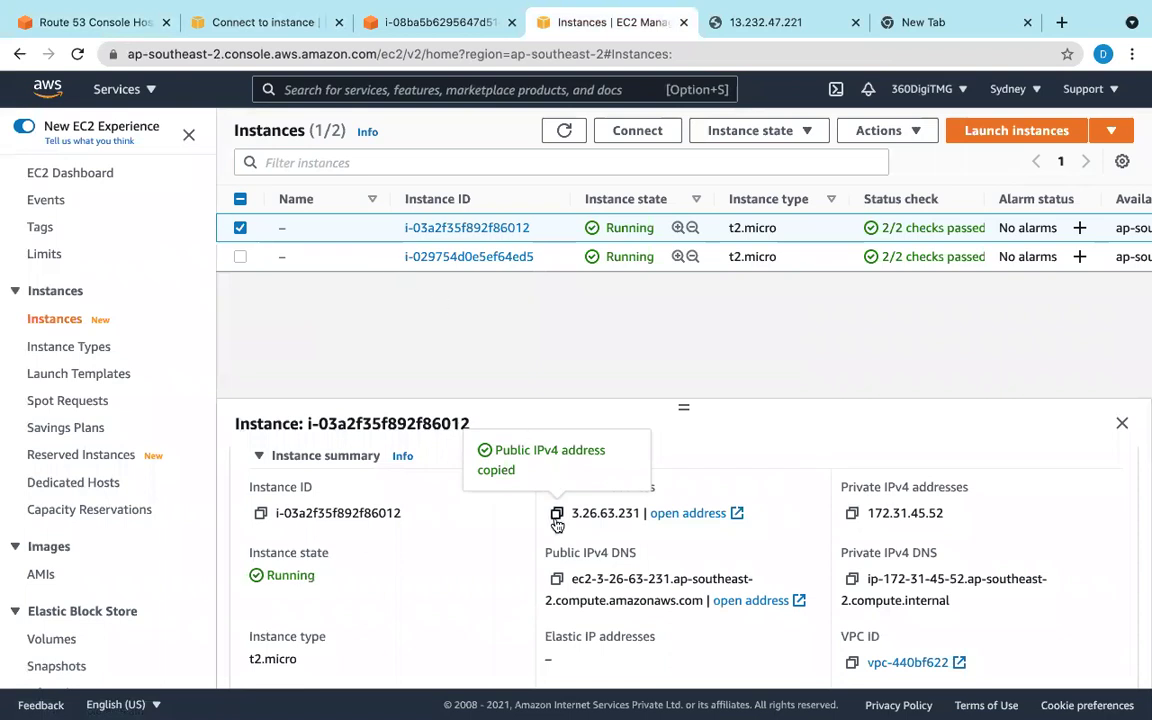
{"action": "left_click", "coordinate": [32, 24]}
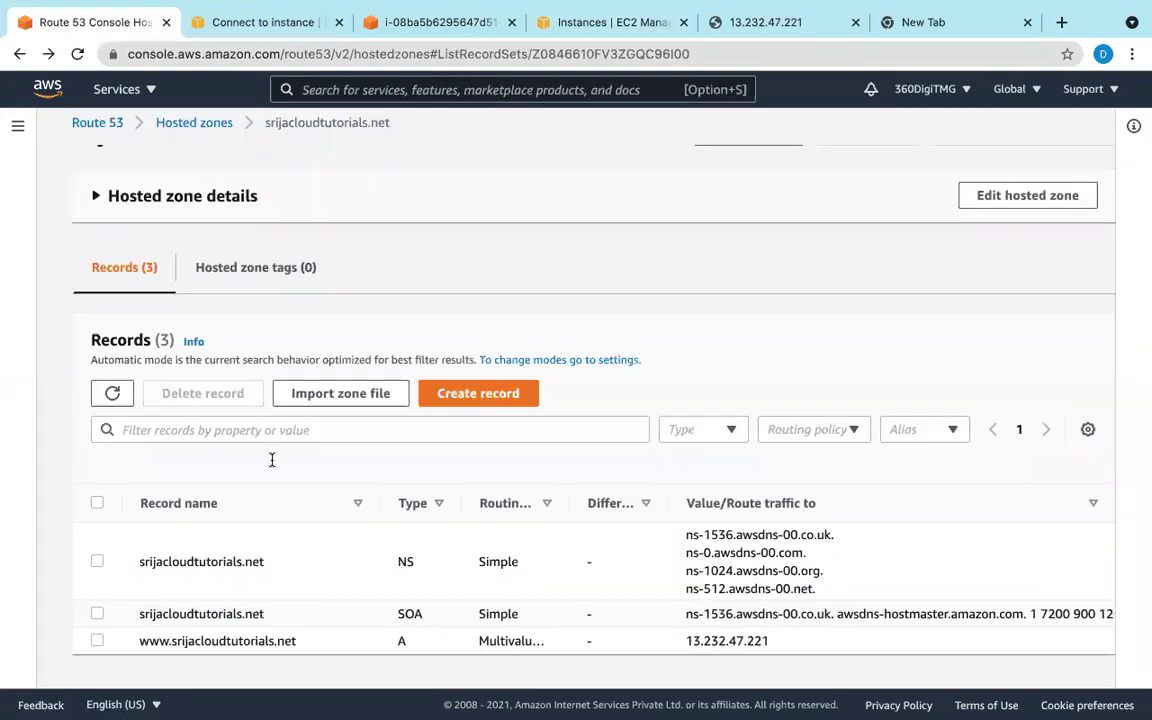
{"action": "left_click", "coordinate": [462, 400]}
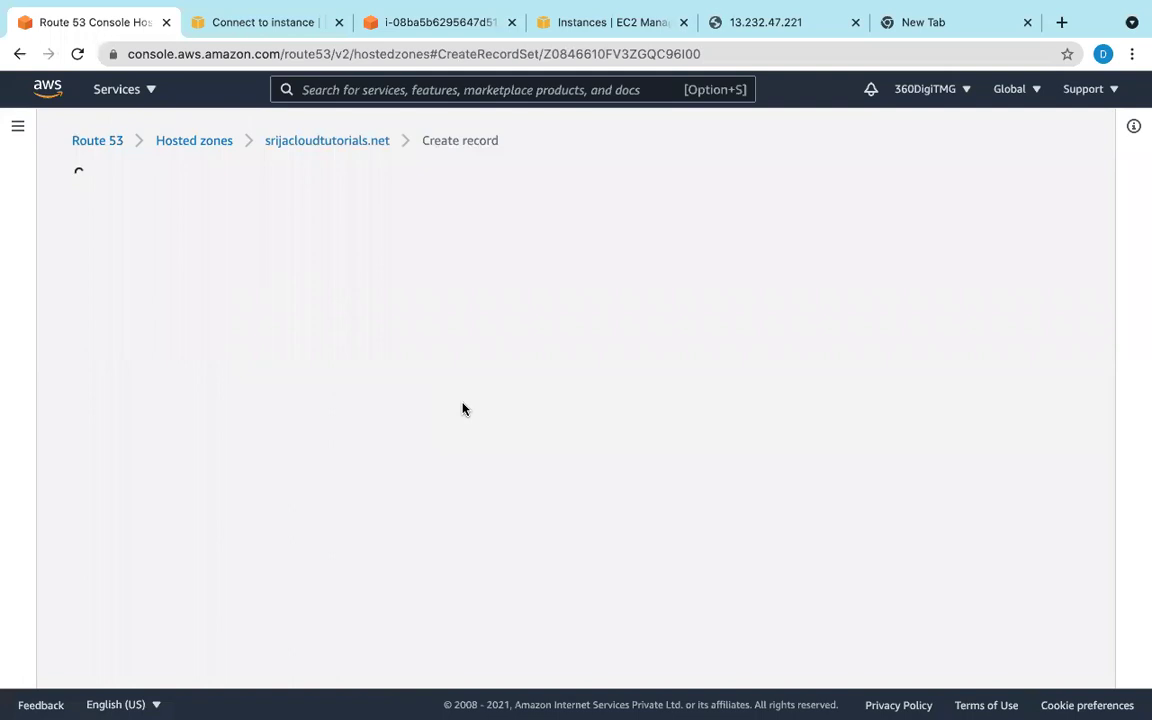
Step: Enter record name www, value 3.26.63.231 and TTL 60
{"action": "left_click", "coordinate": [172, 320]}
{"action": "type", "text": "www"}
{"action": "left_click", "coordinate": [880, 333]}
{"action": "right_click", "coordinate": [877, 331]}
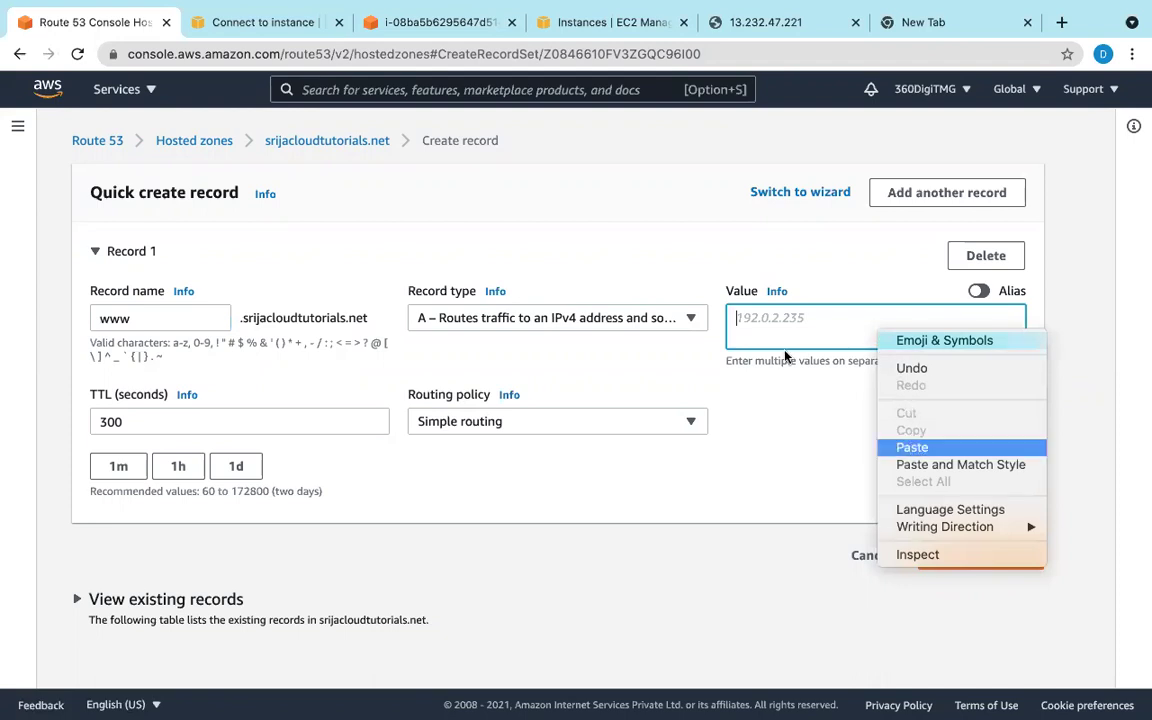
{"action": "left_click", "coordinate": [912, 447]}
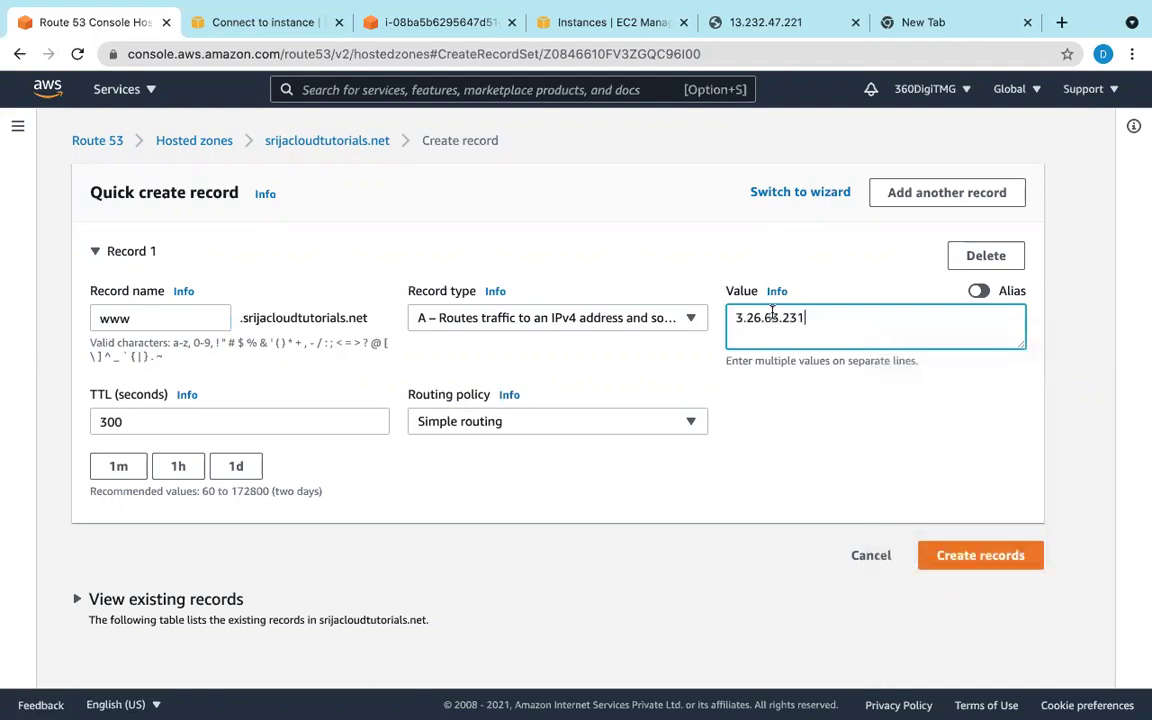
{"action": "left_click", "coordinate": [270, 428]}
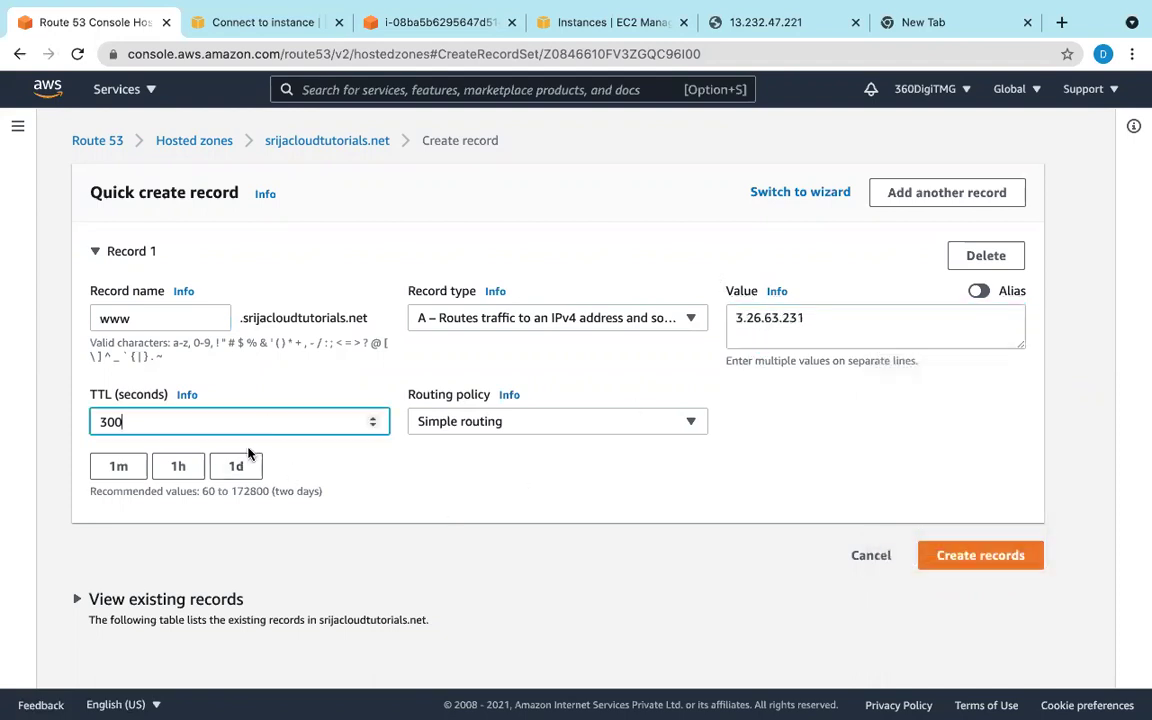
{"action": "key", "text": "BackSpace"}
{"action": "key", "text": "BackSpace"}
{"action": "key", "text": "BackSpace"}
{"action": "type", "text": "65"}
{"action": "key", "text": "BackSpace"}
{"action": "type", "text": "0"}
Step: Choose Multivalue answer routing with record ID 2 and create the record
{"action": "left_click", "coordinate": [553, 427]}
{"action": "left_click", "coordinate": [522, 610]}
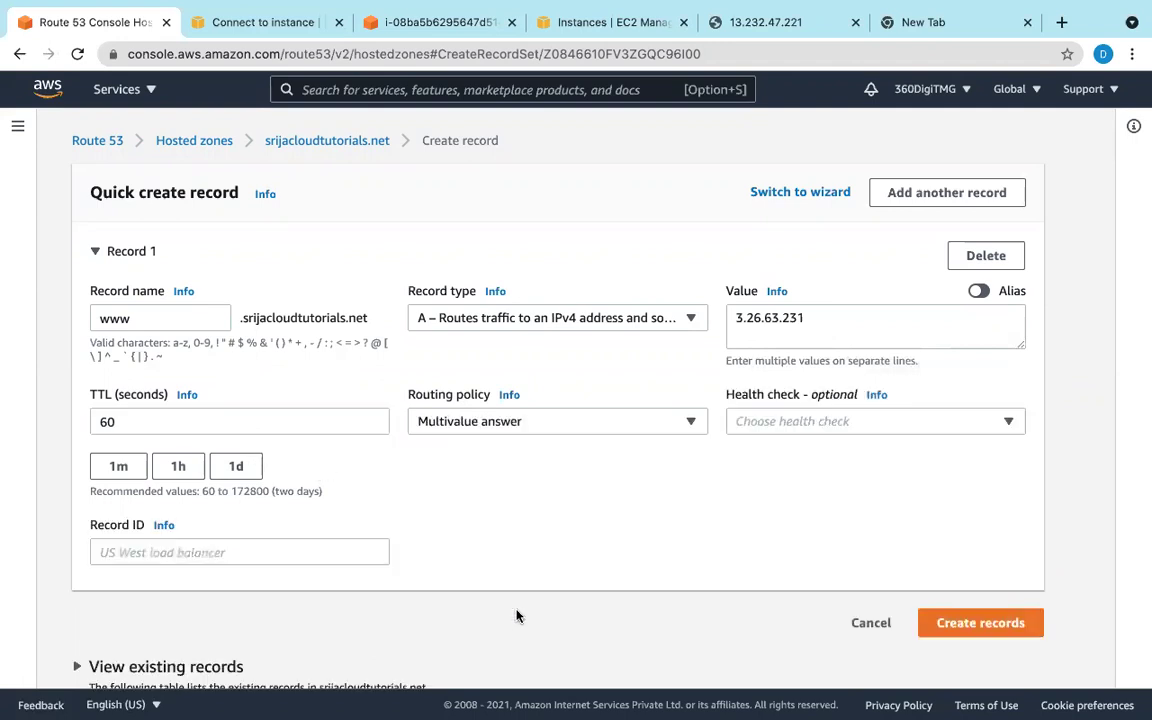
{"action": "left_click", "coordinate": [155, 555]}
{"action": "type", "text": "2"}
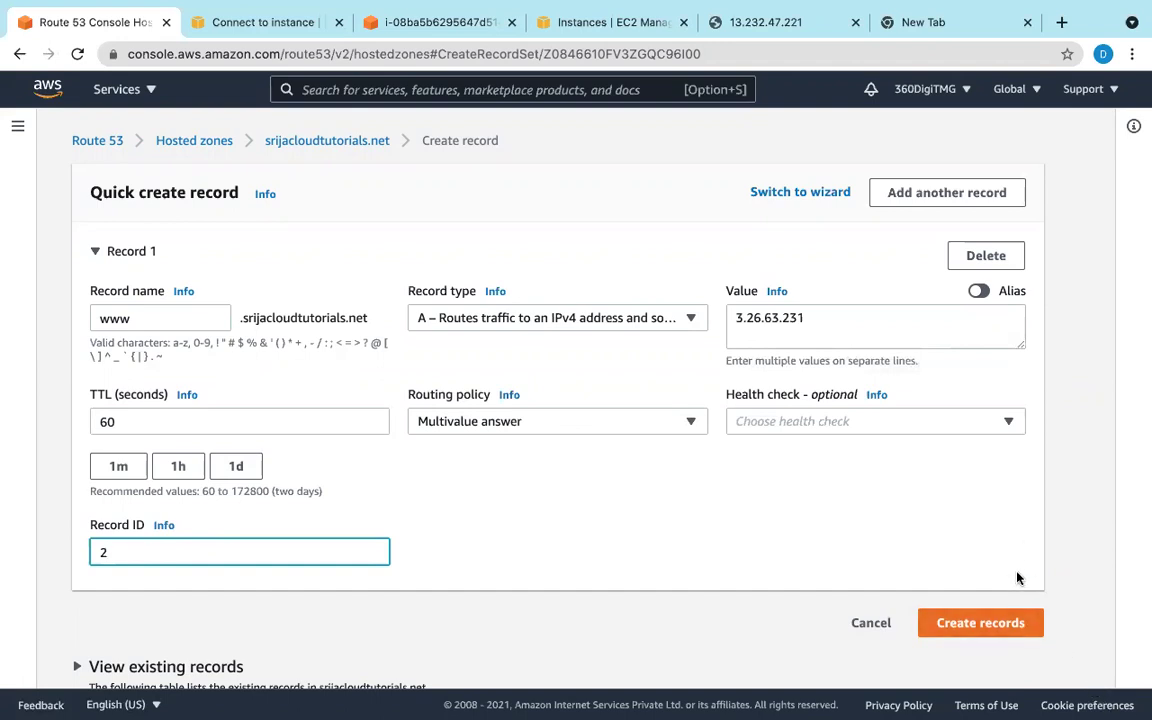
{"action": "left_click", "coordinate": [1001, 624]}
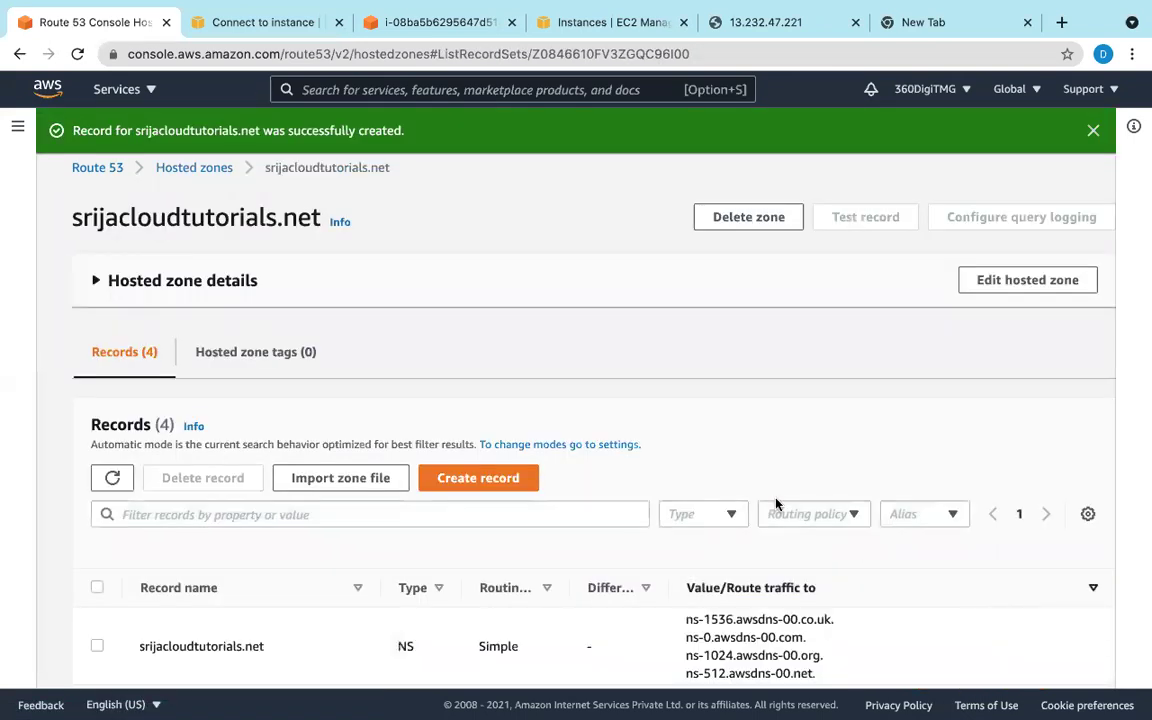
{"action": "scroll", "coordinate": [745, 485], "scroll_direction": "down", "scroll_amount": 2}
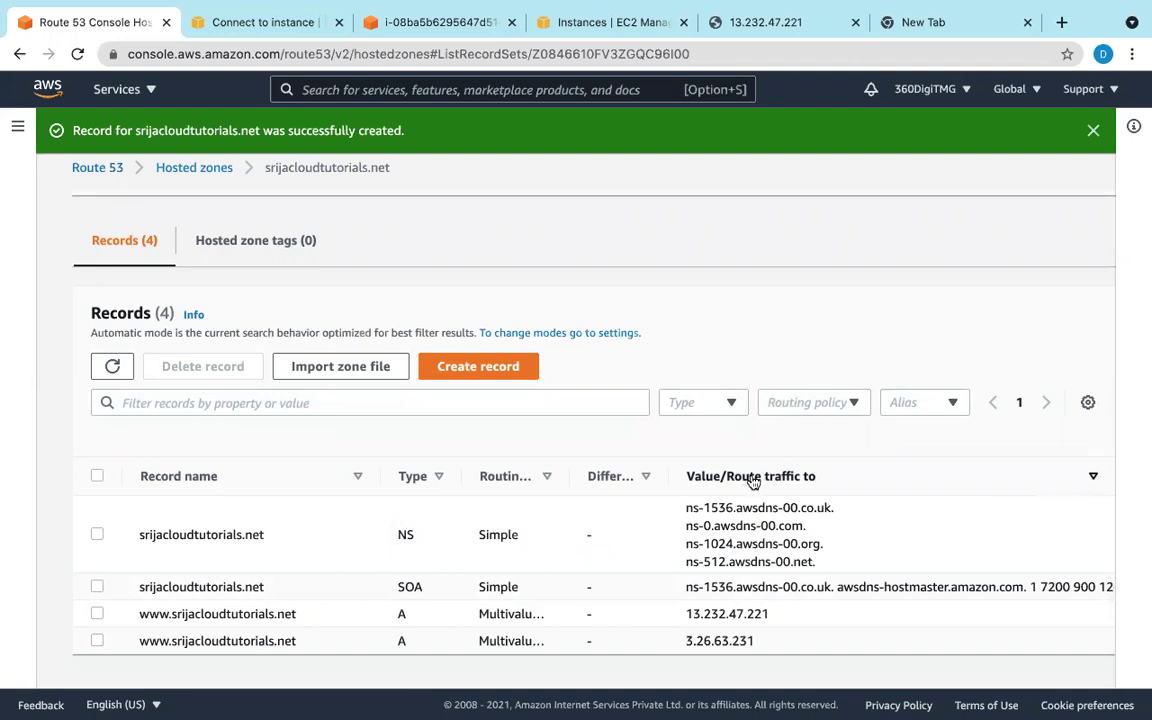
{"action": "mouse_move", "coordinate": [668, 705]}
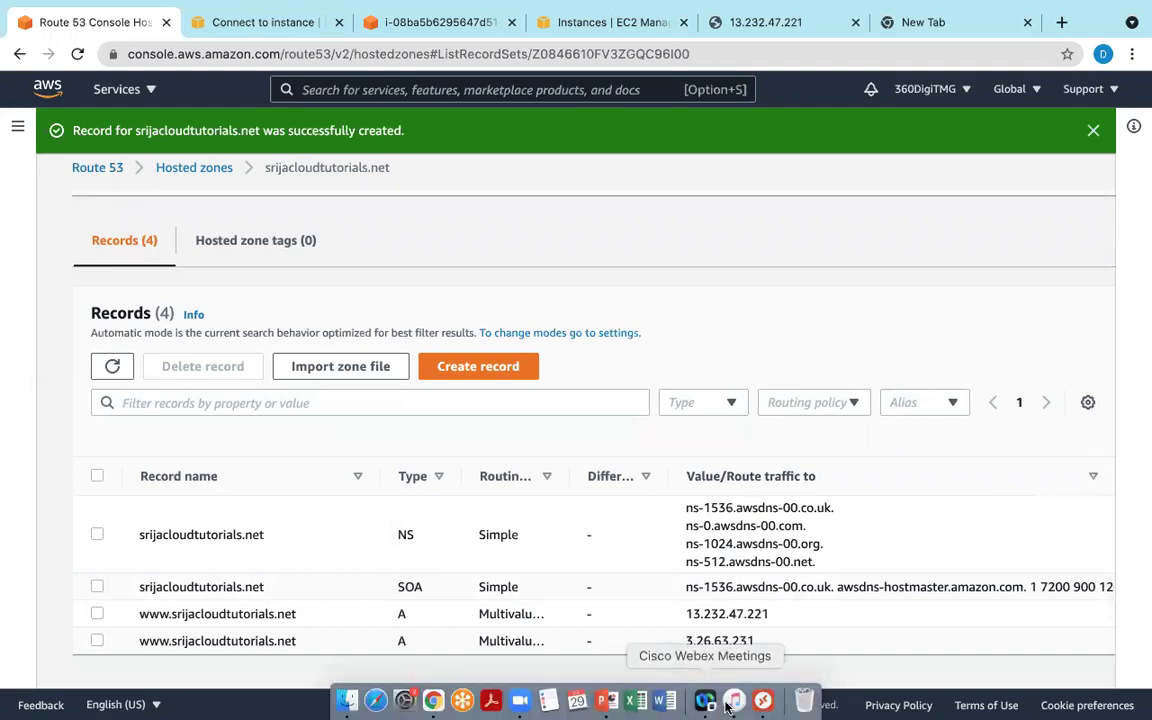
{"action": "left_click", "coordinate": [763, 700]}
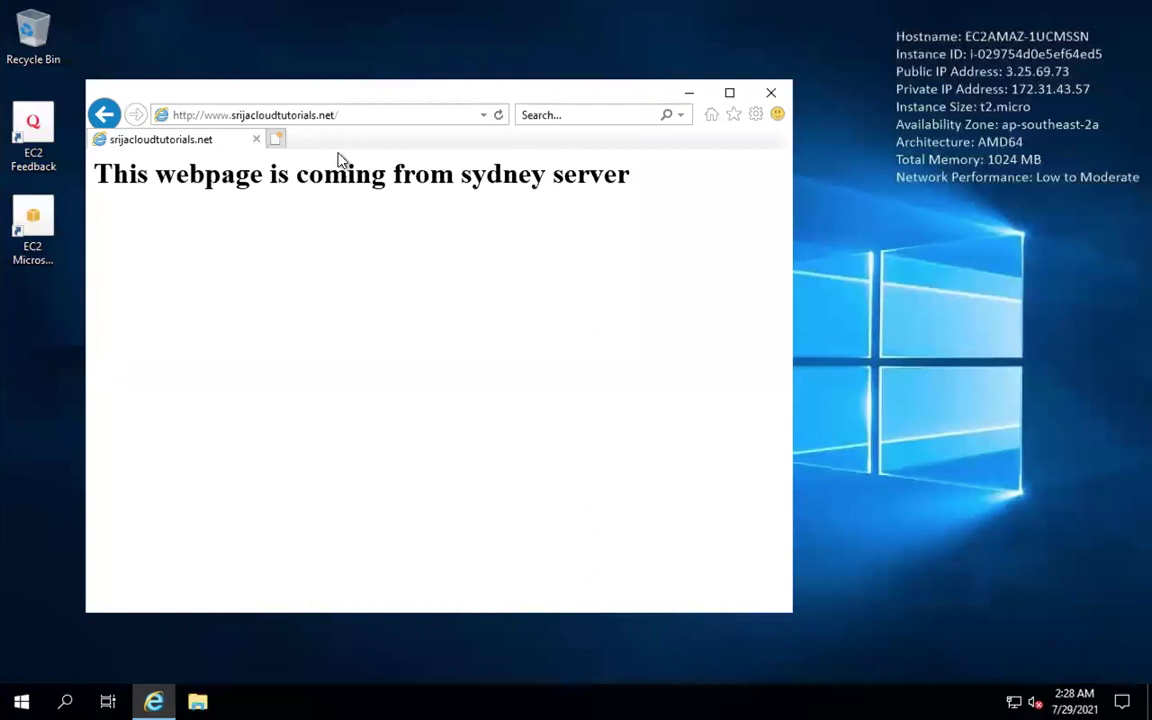
{"action": "left_click", "coordinate": [332, 115]}
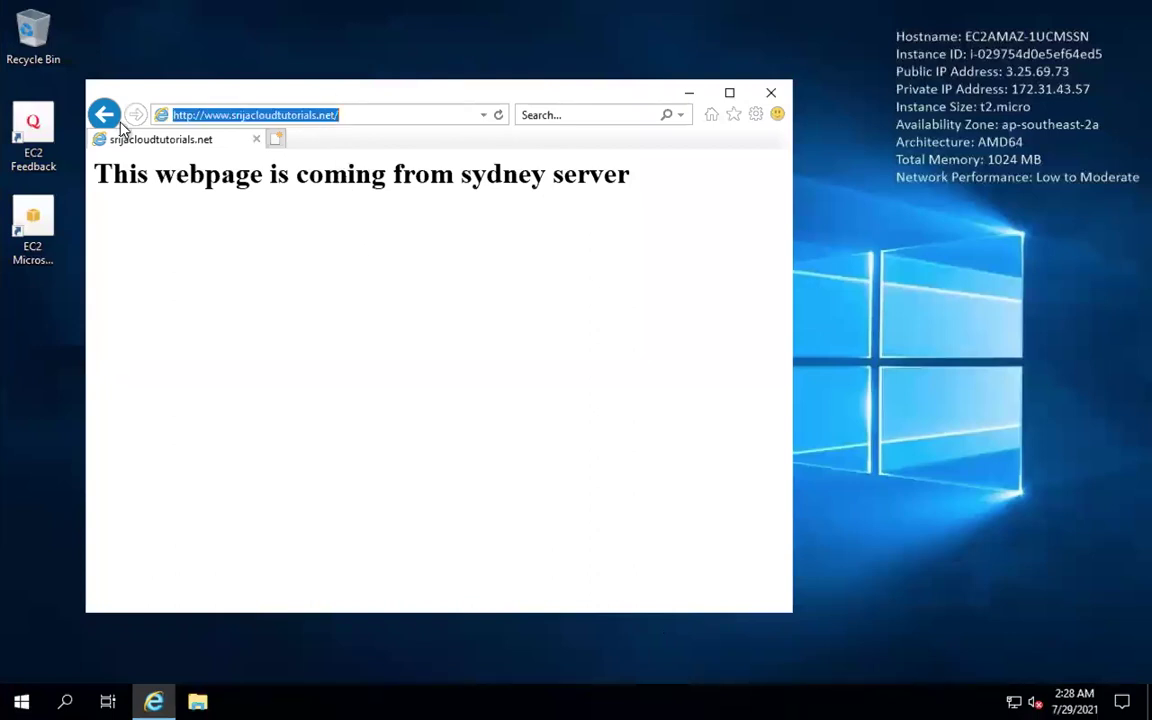
{"action": "key", "text": "Return"}
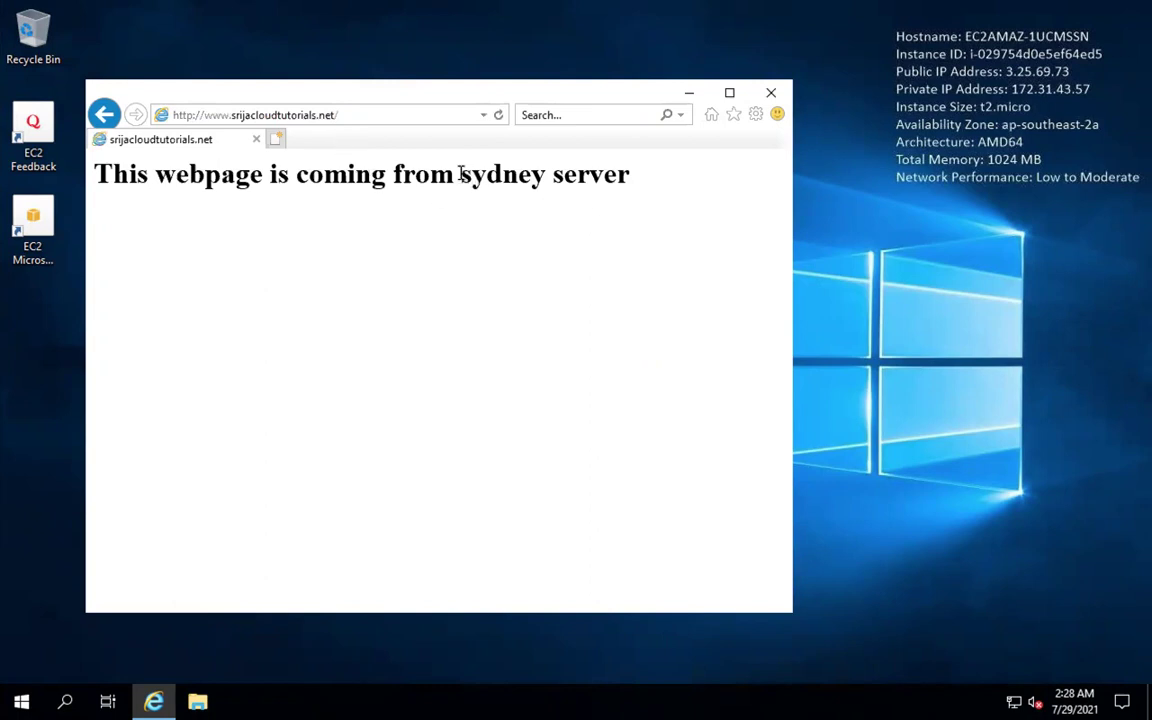
{"action": "left_click_drag", "start_coordinate": [461, 175], "coordinate": [612, 221]}
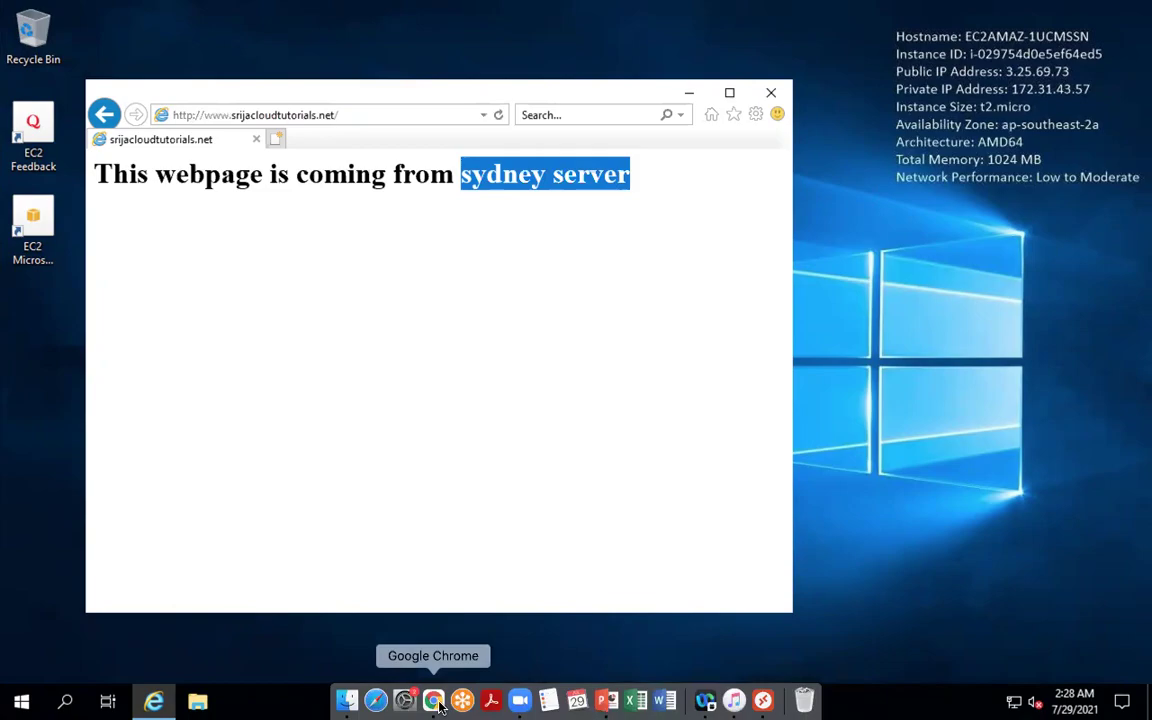
{"action": "left_click", "coordinate": [433, 700]}
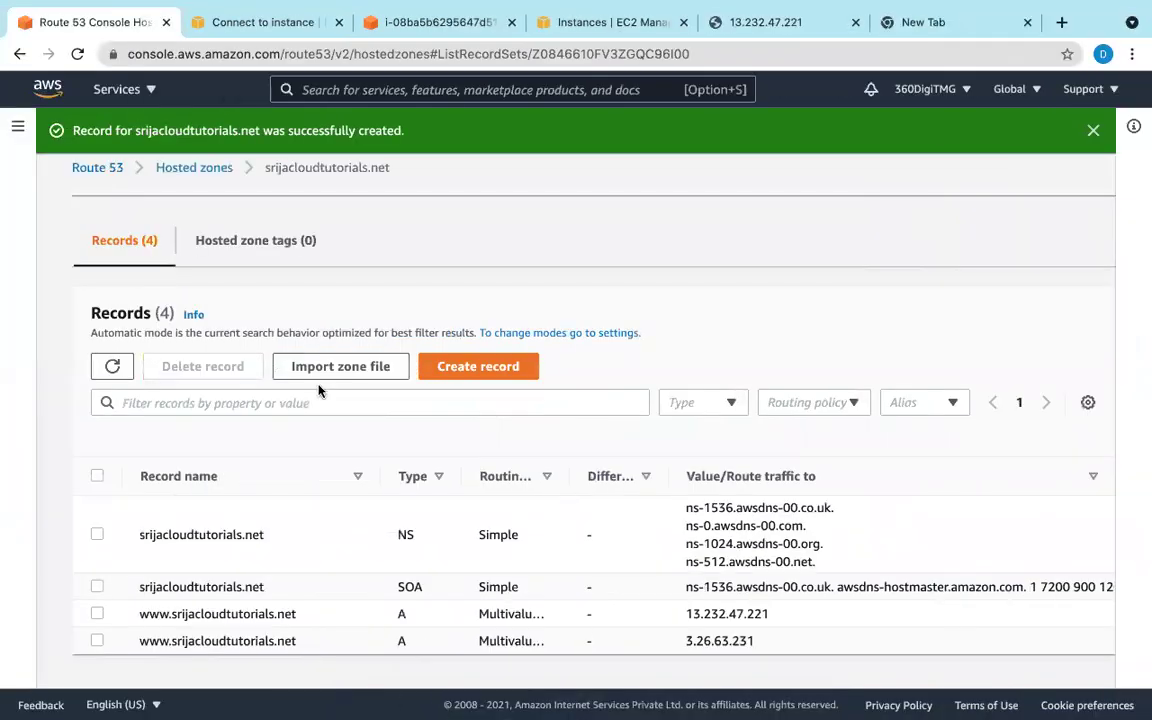
Step: Stop the Sydney EC2 instance at 3.26.63.231, then go back to the remote Windows desktop
{"action": "left_click", "coordinate": [574, 24]}
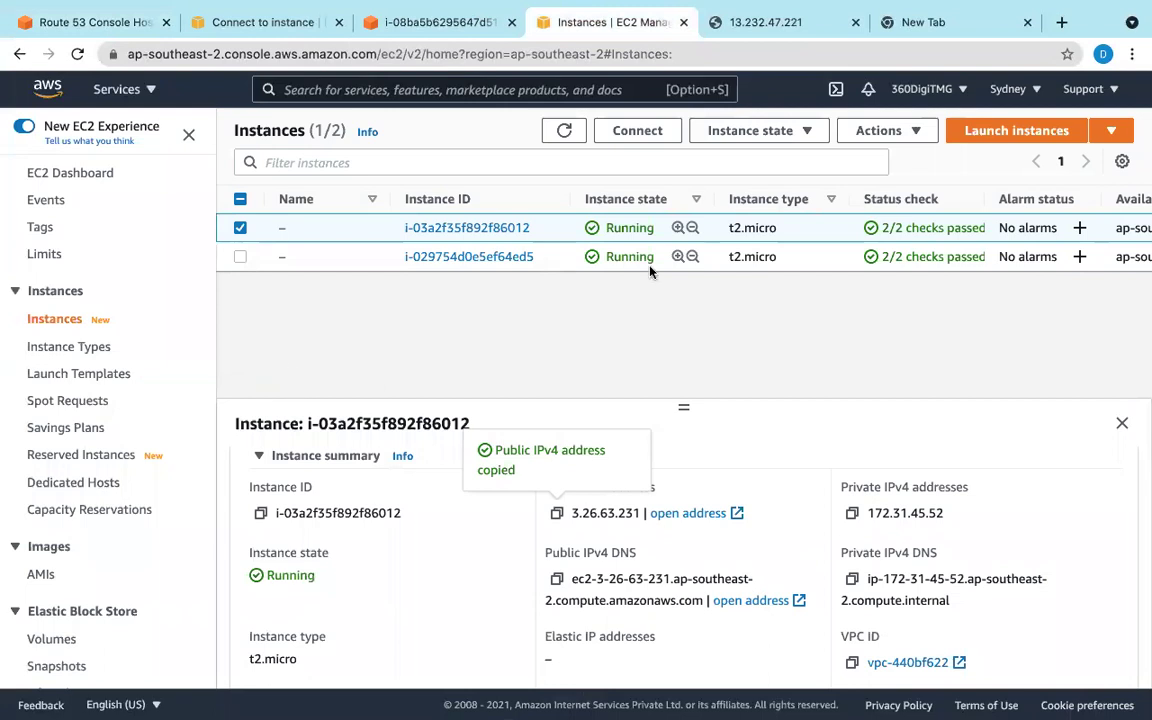
{"action": "left_click", "coordinate": [749, 133]}
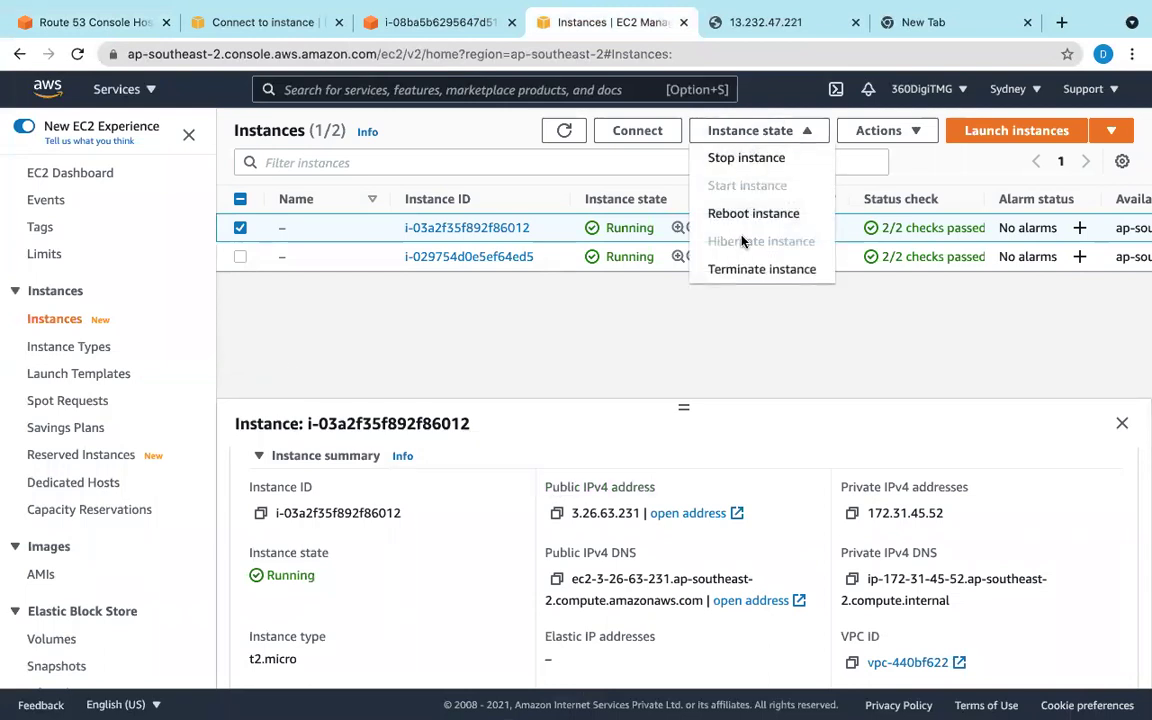
{"action": "left_click", "coordinate": [745, 158]}
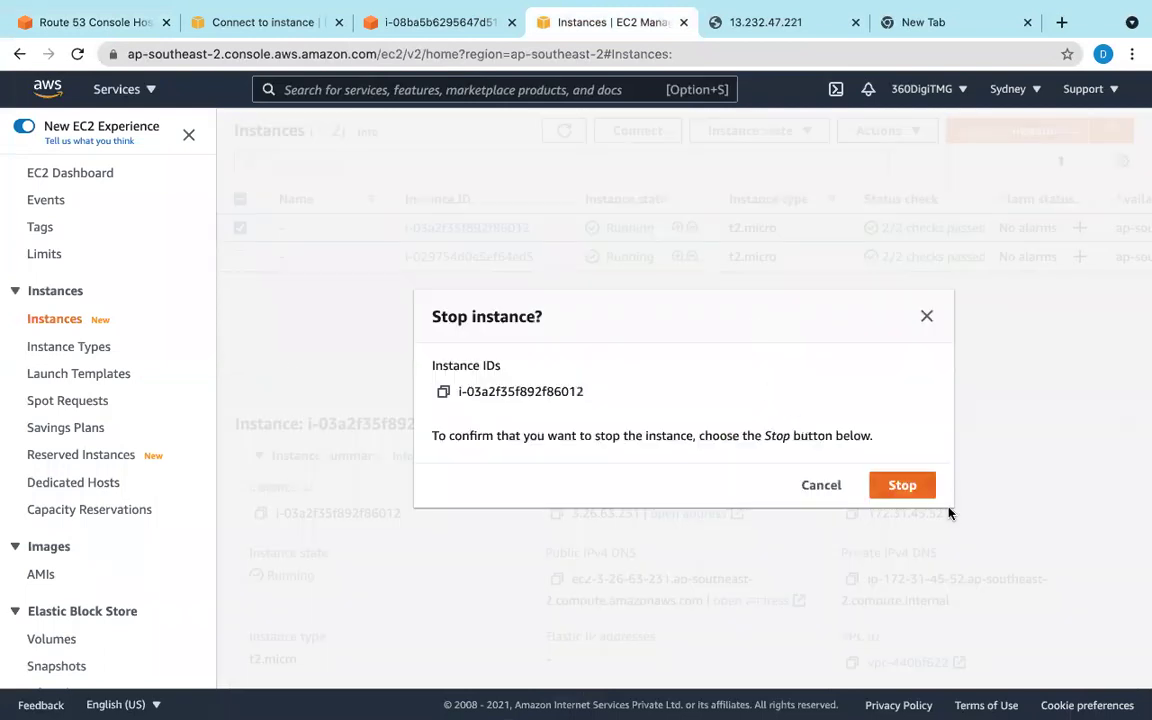
{"action": "left_click", "coordinate": [921, 491]}
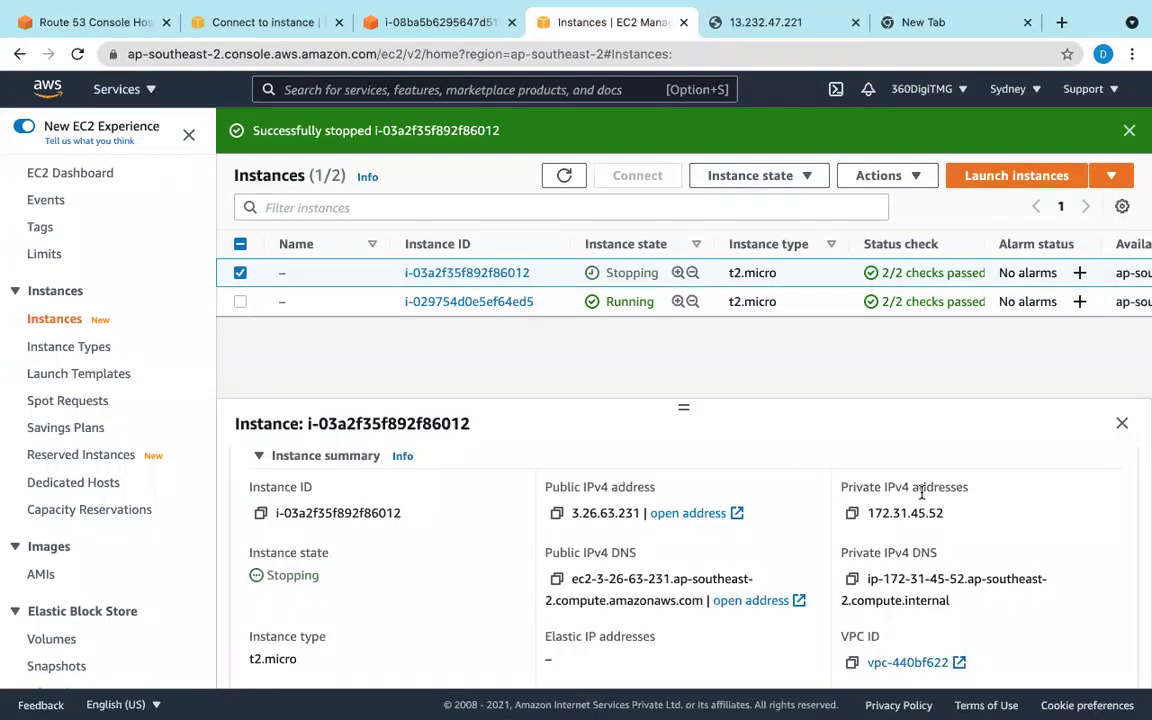
{"action": "mouse_move", "coordinate": [616, 705]}
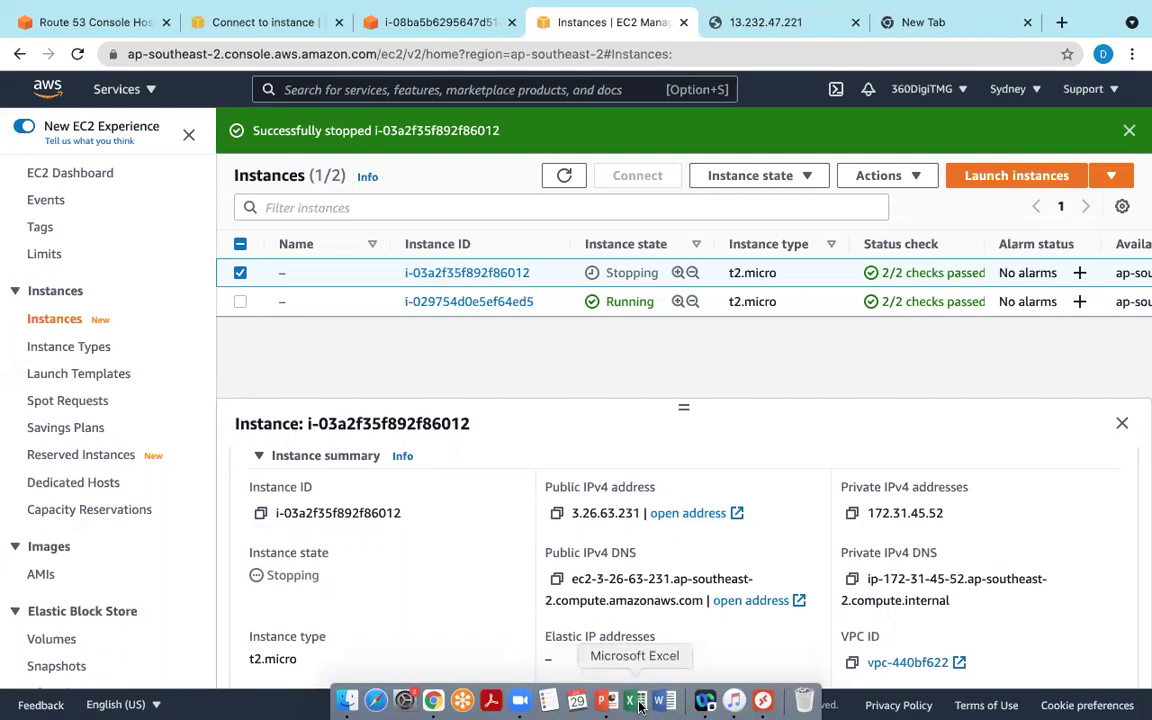
{"action": "left_click", "coordinate": [762, 700]}
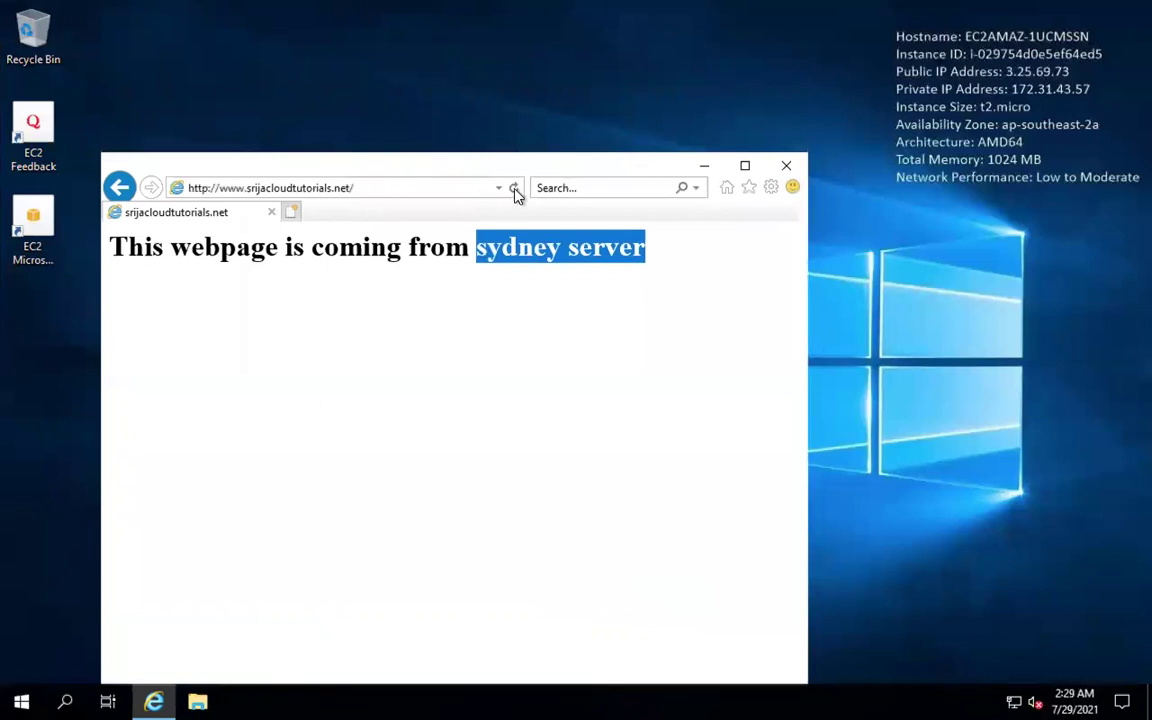
{"action": "left_click", "coordinate": [514, 189]}
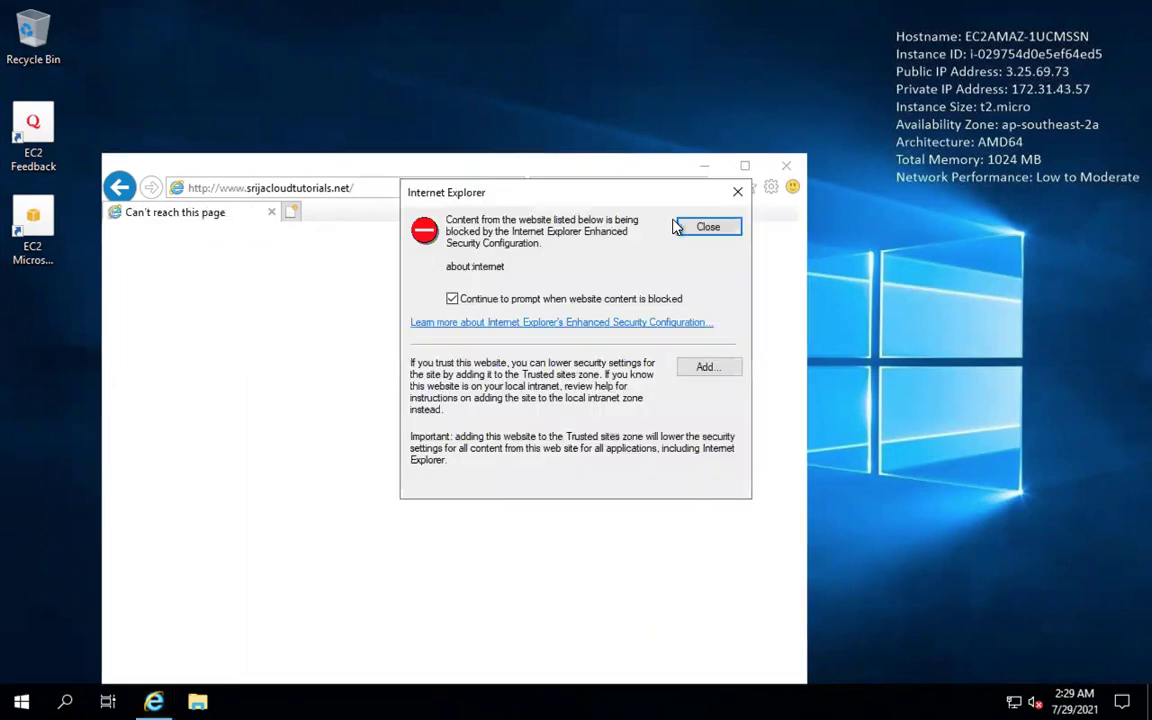
{"action": "left_click", "coordinate": [738, 192]}
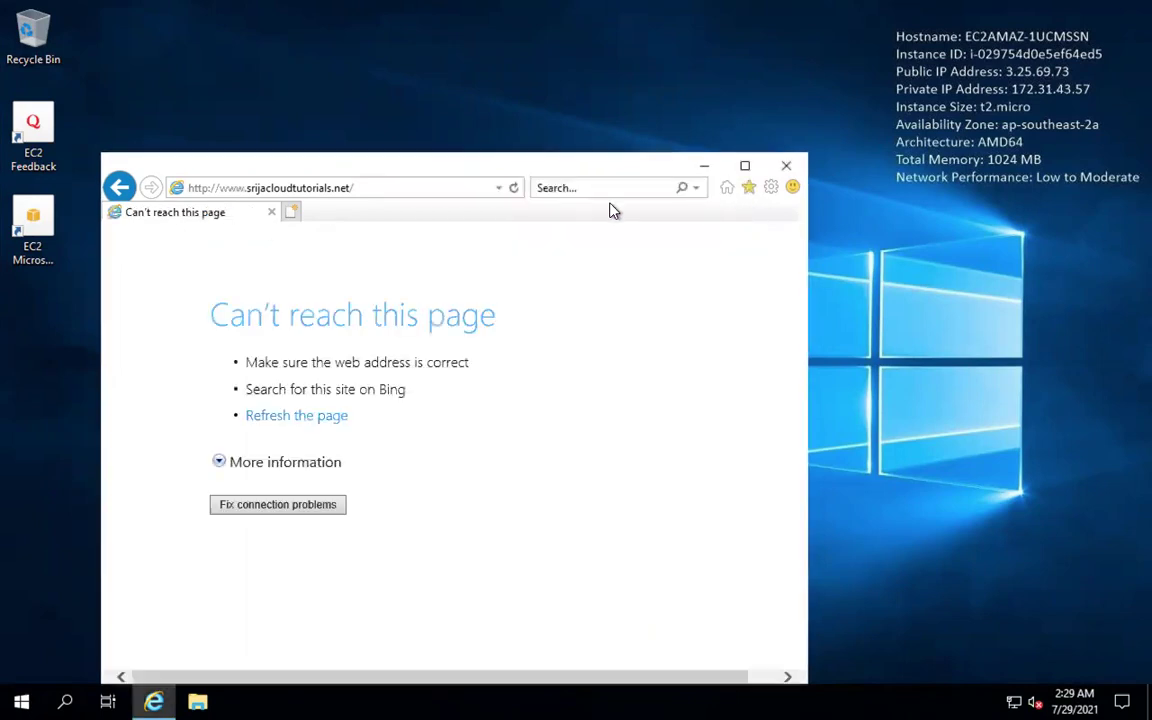
{"action": "left_click", "coordinate": [513, 190]}
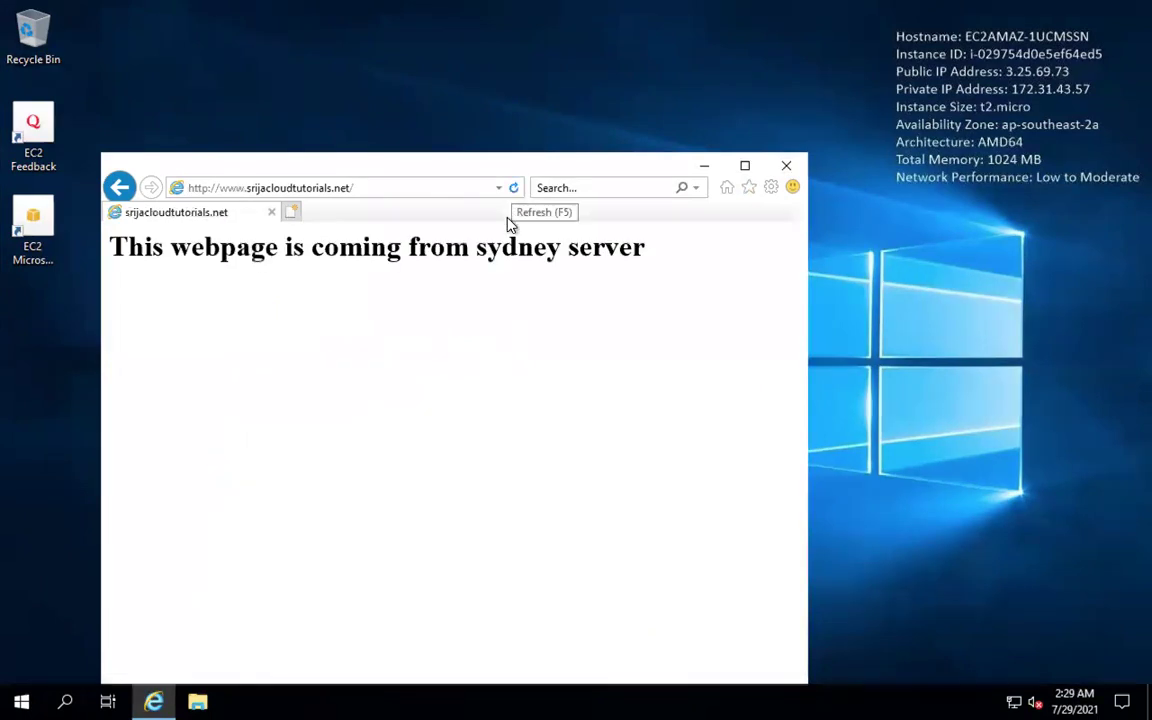
{"action": "left_click", "coordinate": [516, 192]}
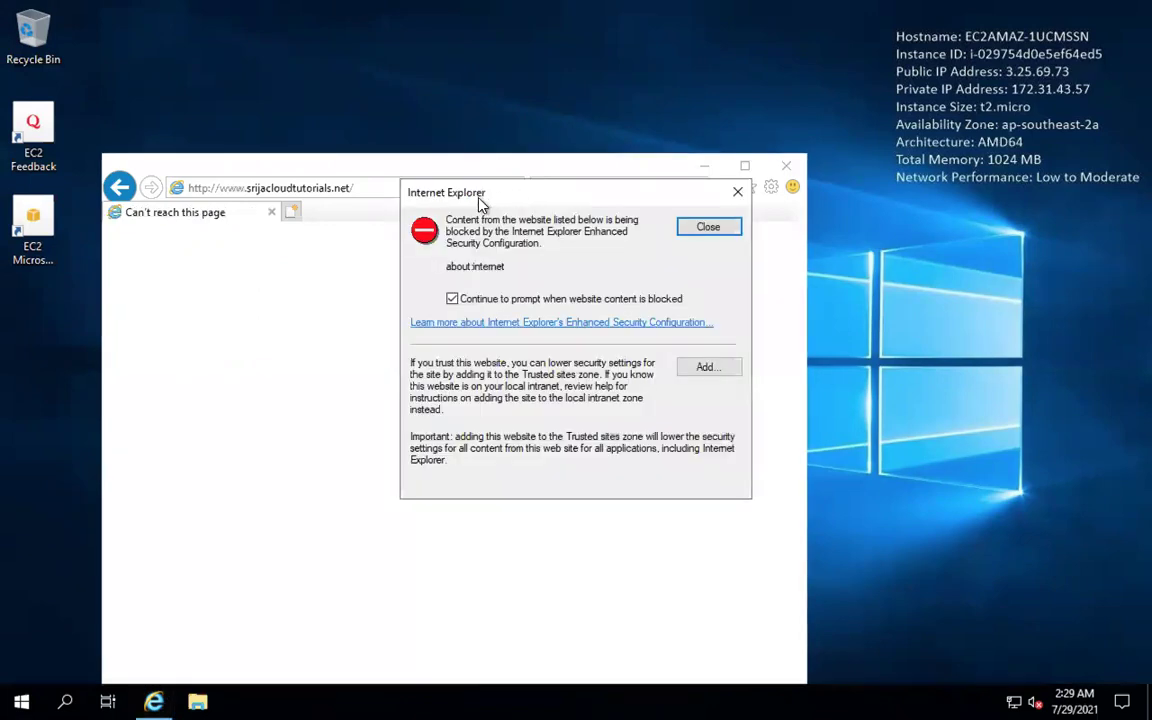
{"action": "left_click", "coordinate": [737, 192]}
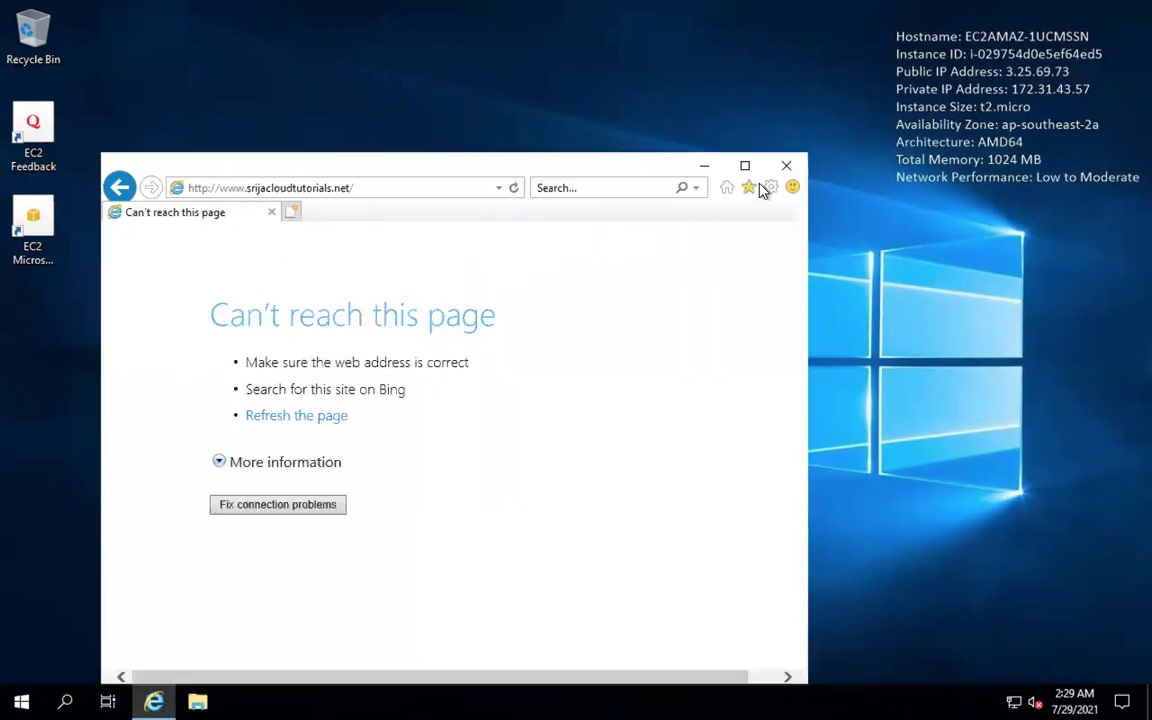
{"action": "left_click", "coordinate": [784, 167]}
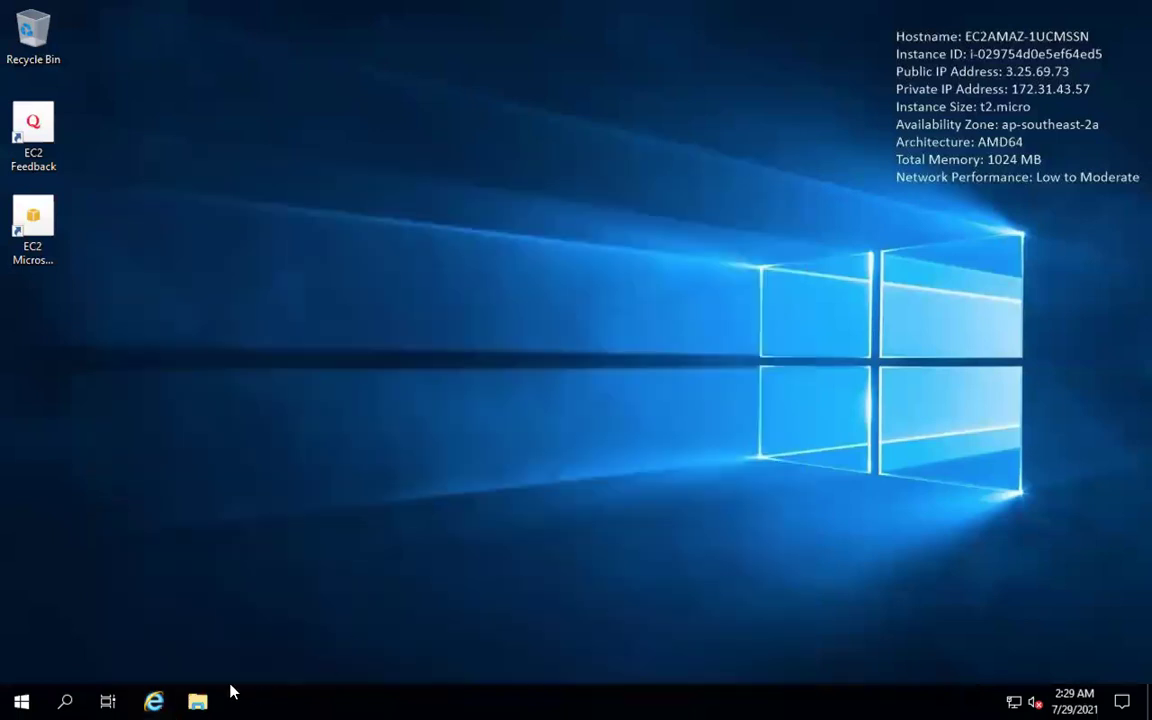
{"action": "left_click", "coordinate": [155, 701]}
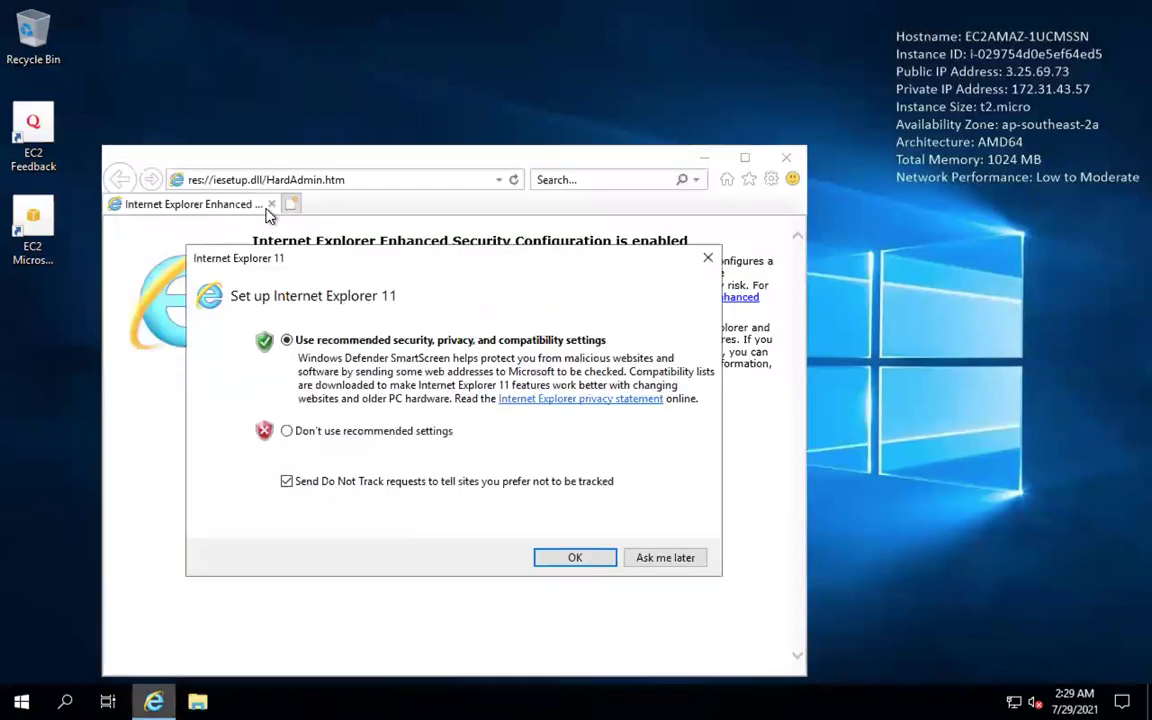
{"action": "left_click", "coordinate": [658, 560]}
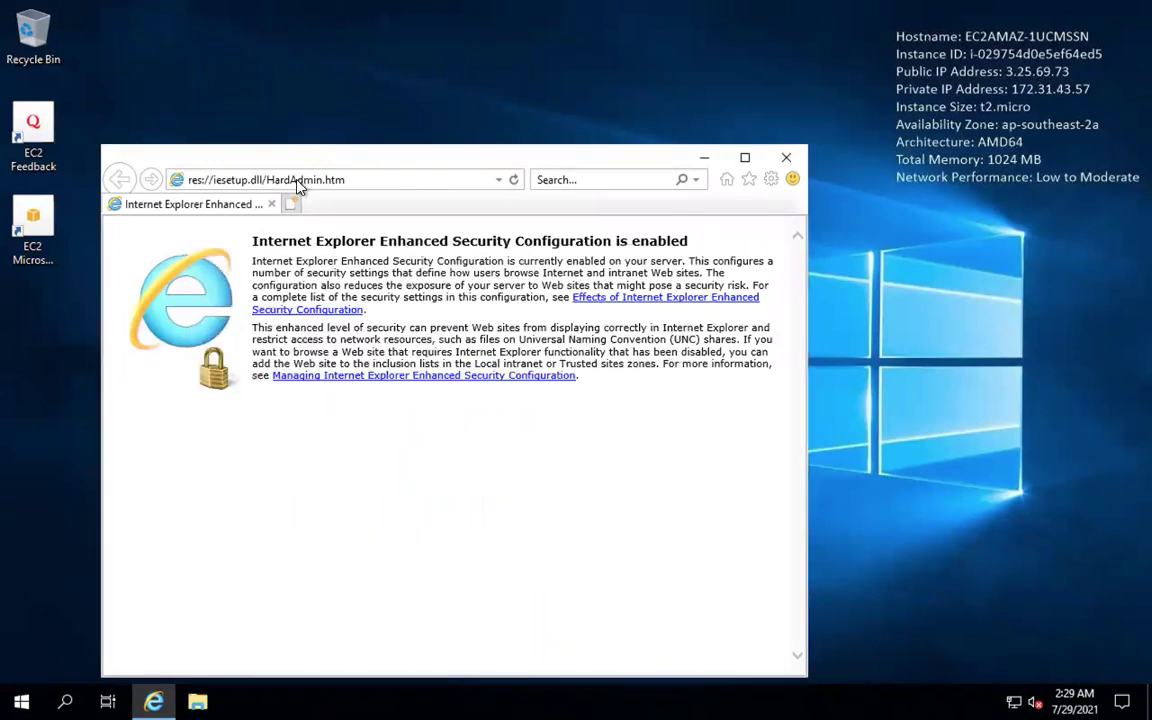
{"action": "left_click", "coordinate": [298, 180]}
{"action": "key", "text": "BackSpace"}
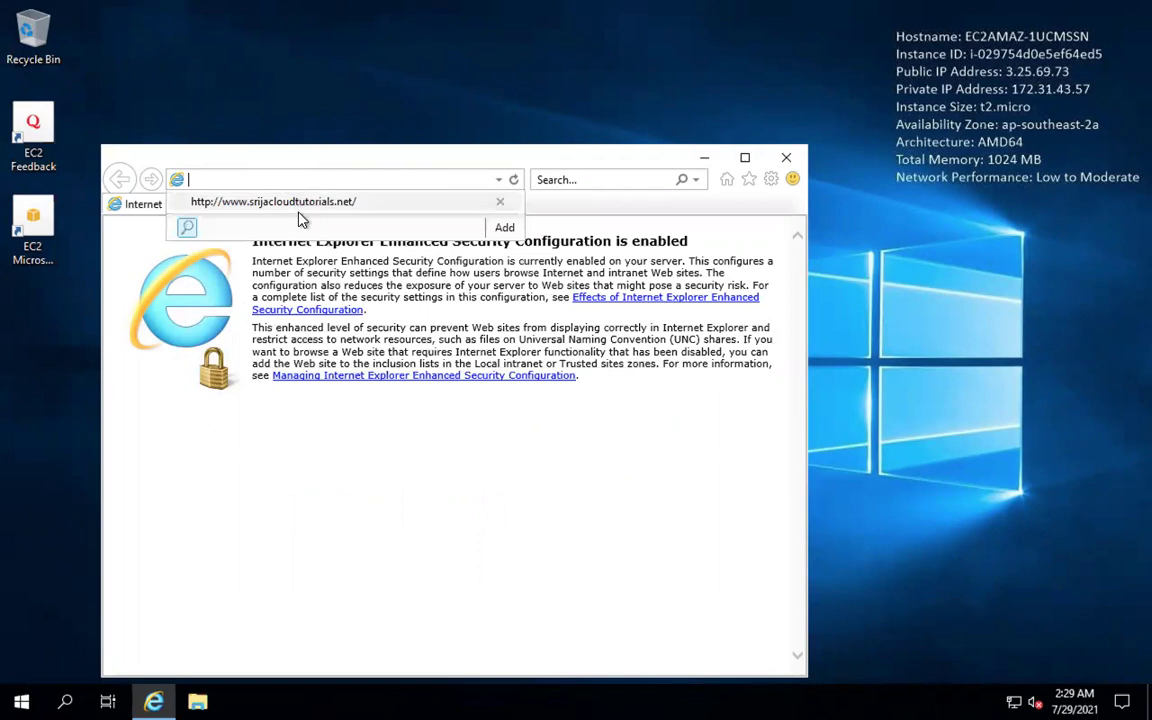
{"action": "left_click", "coordinate": [300, 212]}
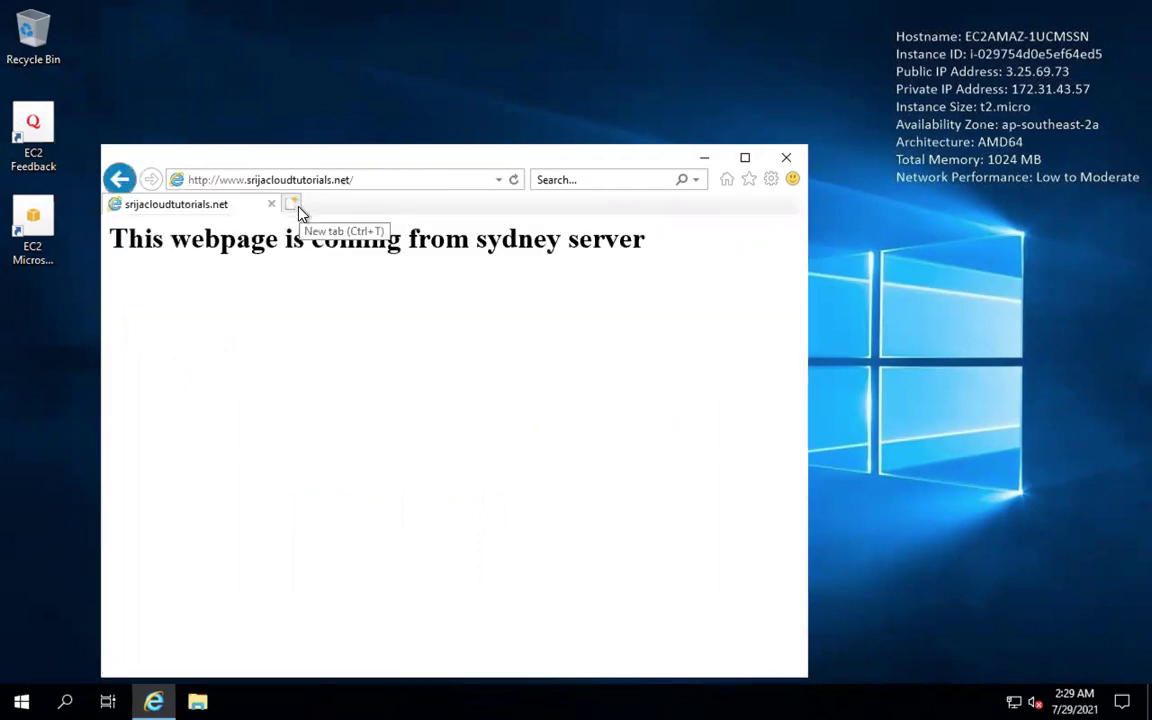
{"action": "left_click", "coordinate": [521, 702]}
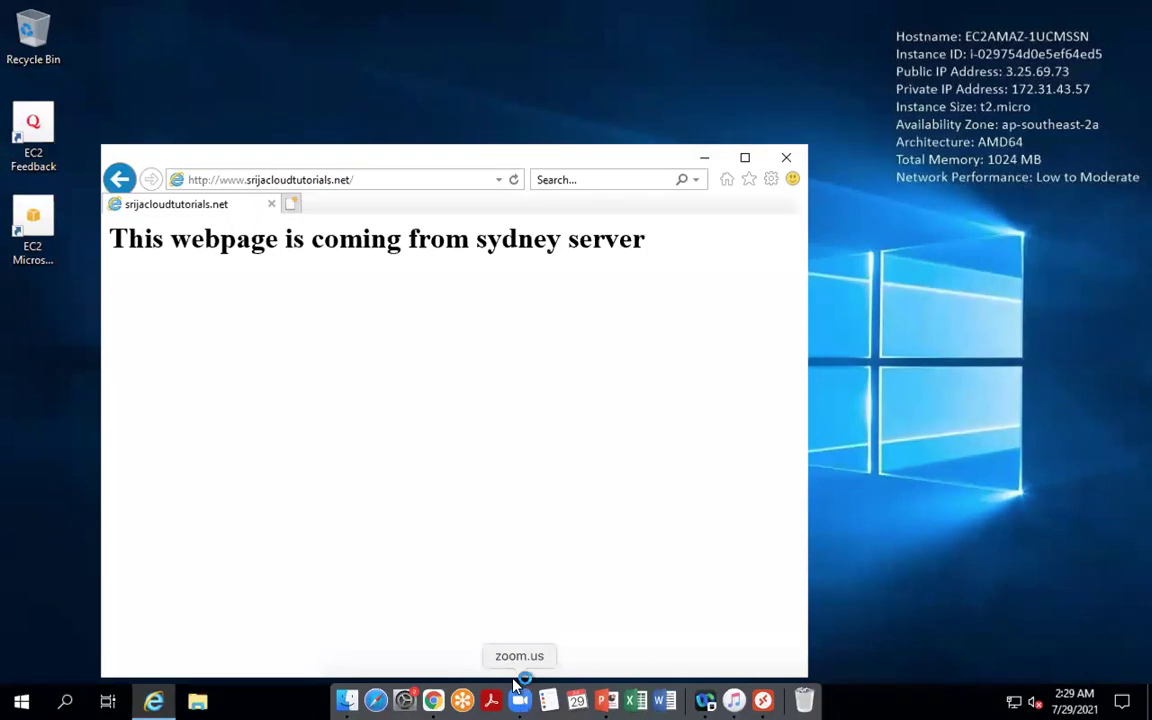
{"action": "left_click", "coordinate": [514, 181]}
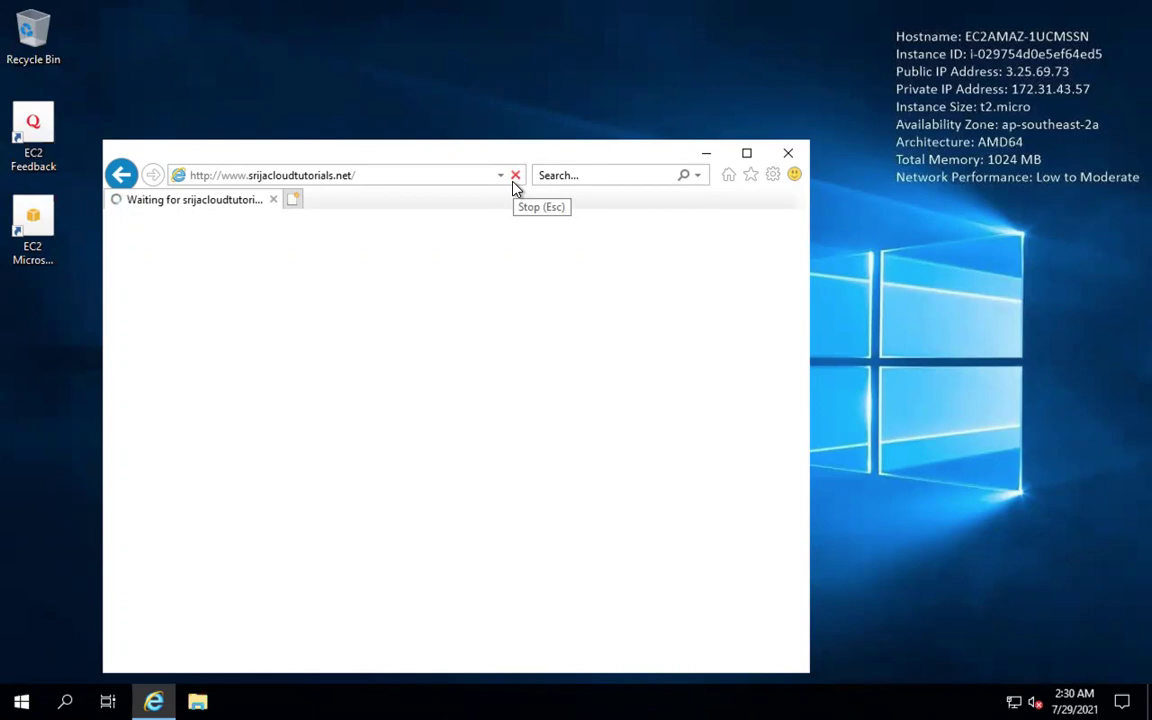
{"action": "mouse_move", "coordinate": [491, 705]}
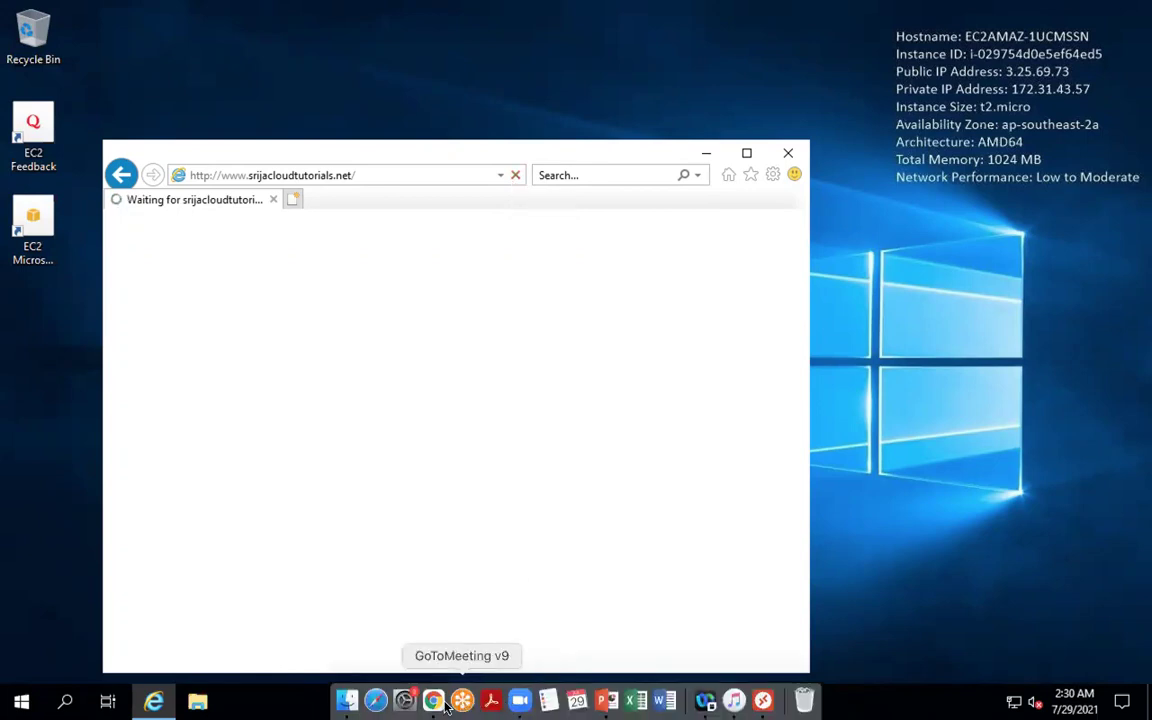
{"action": "left_click", "coordinate": [405, 702]}
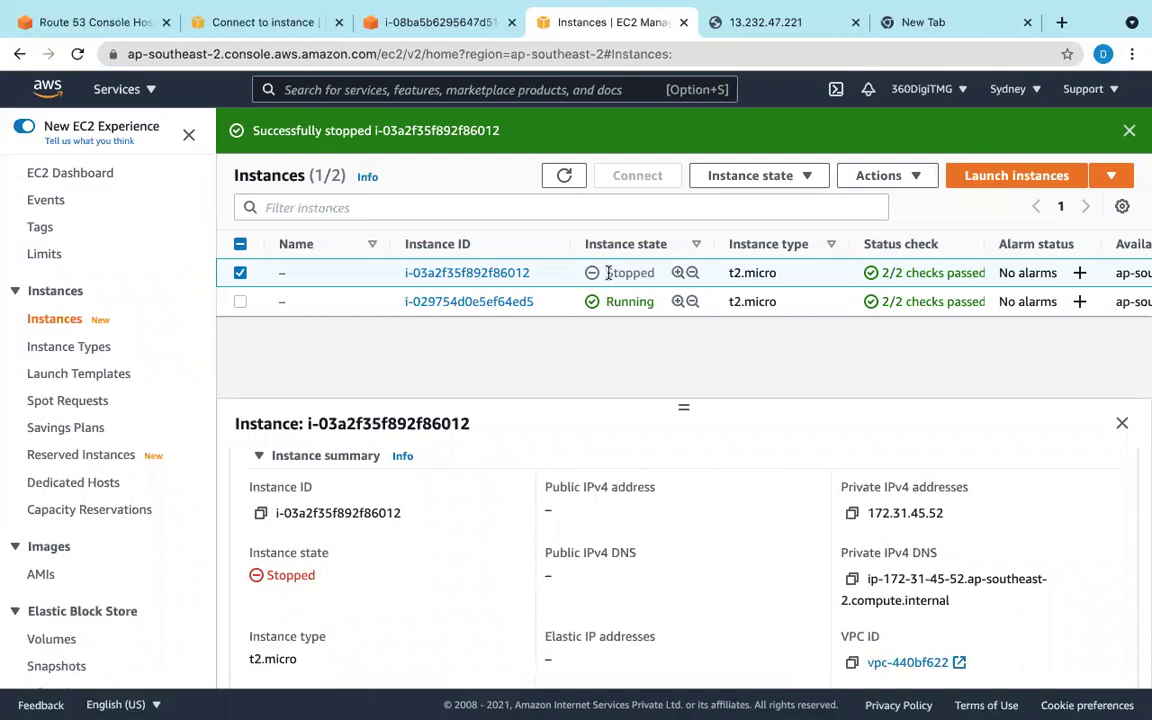
Step: In the remote desktop, dismiss the blocked-content warning and reload the site
{"action": "mouse_move", "coordinate": [640, 708]}
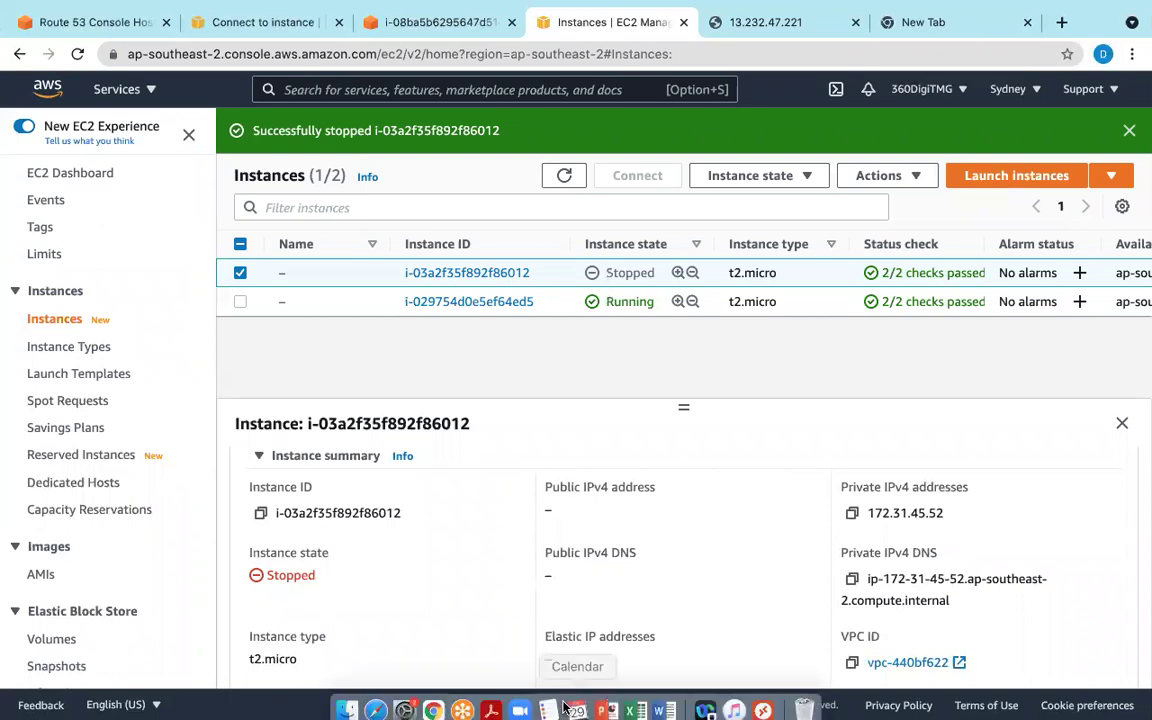
{"action": "left_click", "coordinate": [760, 700]}
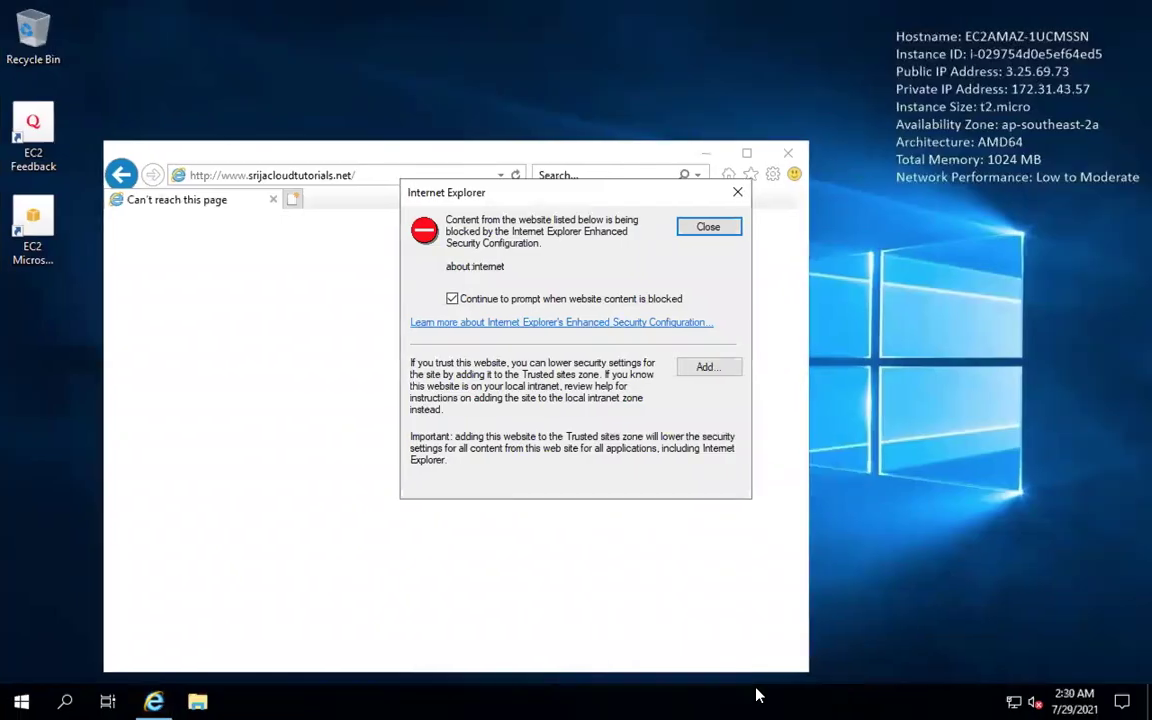
{"action": "left_click", "coordinate": [737, 192]}
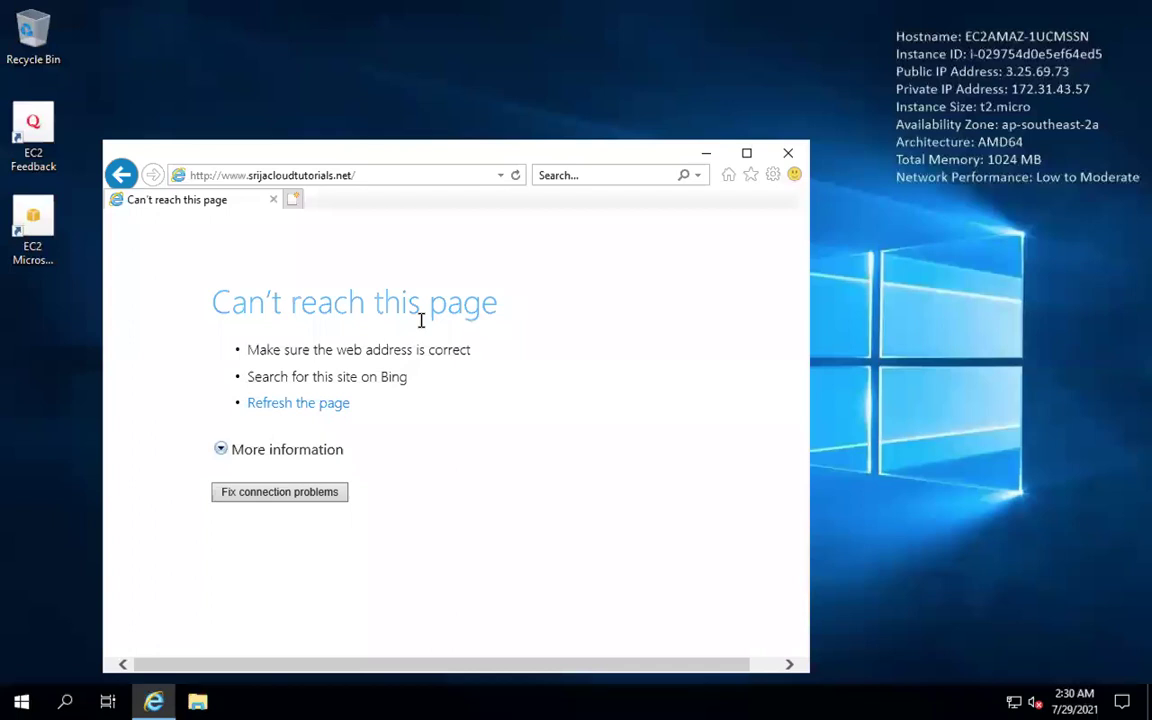
{"action": "left_click", "coordinate": [517, 176]}
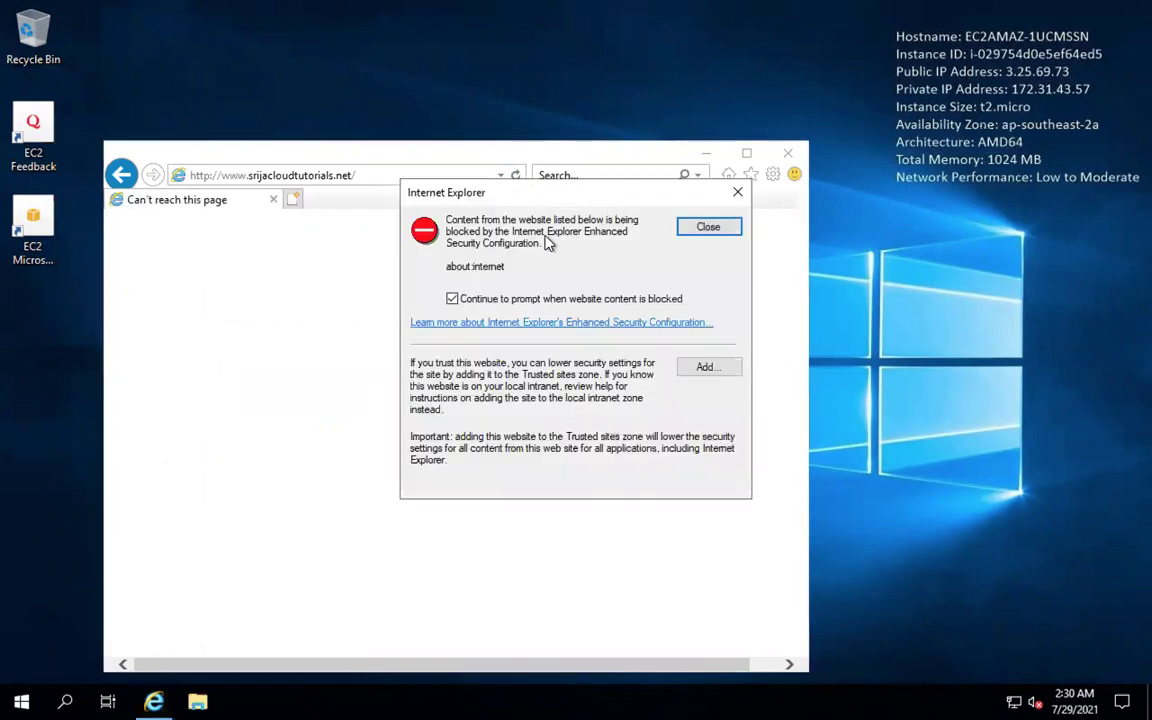
Step: Add about:internet to Internet Explorer's Trusted sites, reload the site, and return to the EC2 console
{"action": "left_click", "coordinate": [700, 369]}
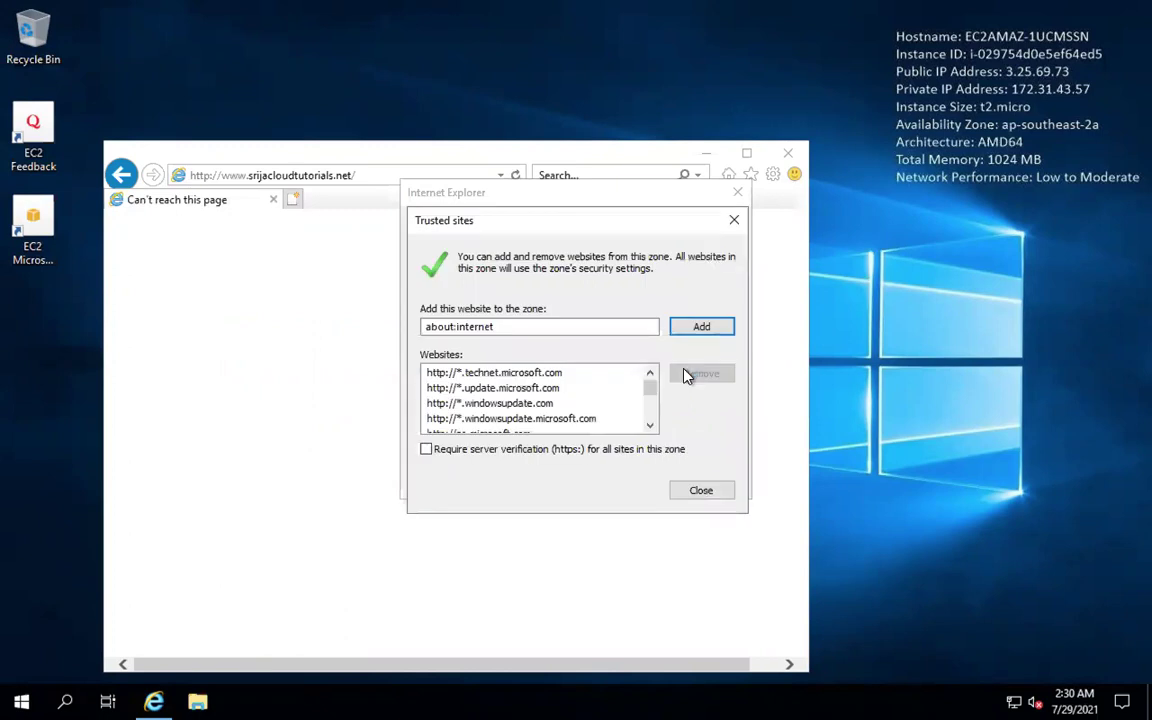
{"action": "scroll", "coordinate": [476, 397], "scroll_direction": "down", "scroll_amount": 5}
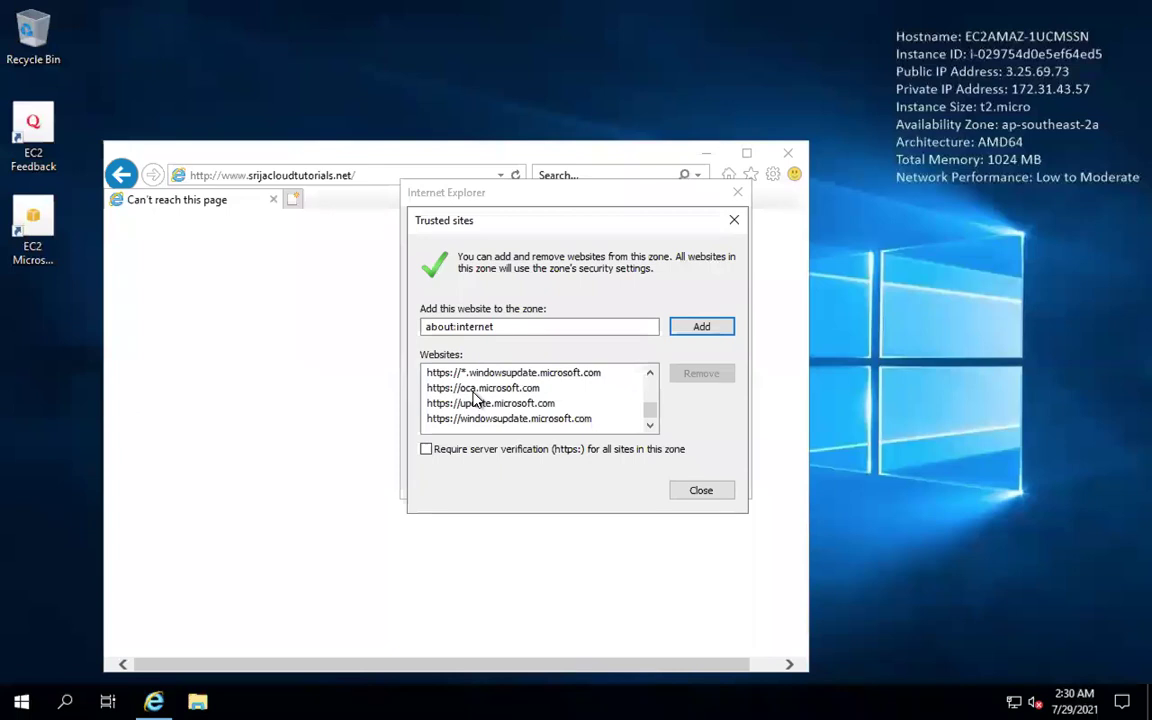
{"action": "scroll", "coordinate": [476, 397], "scroll_direction": "up", "scroll_amount": 5}
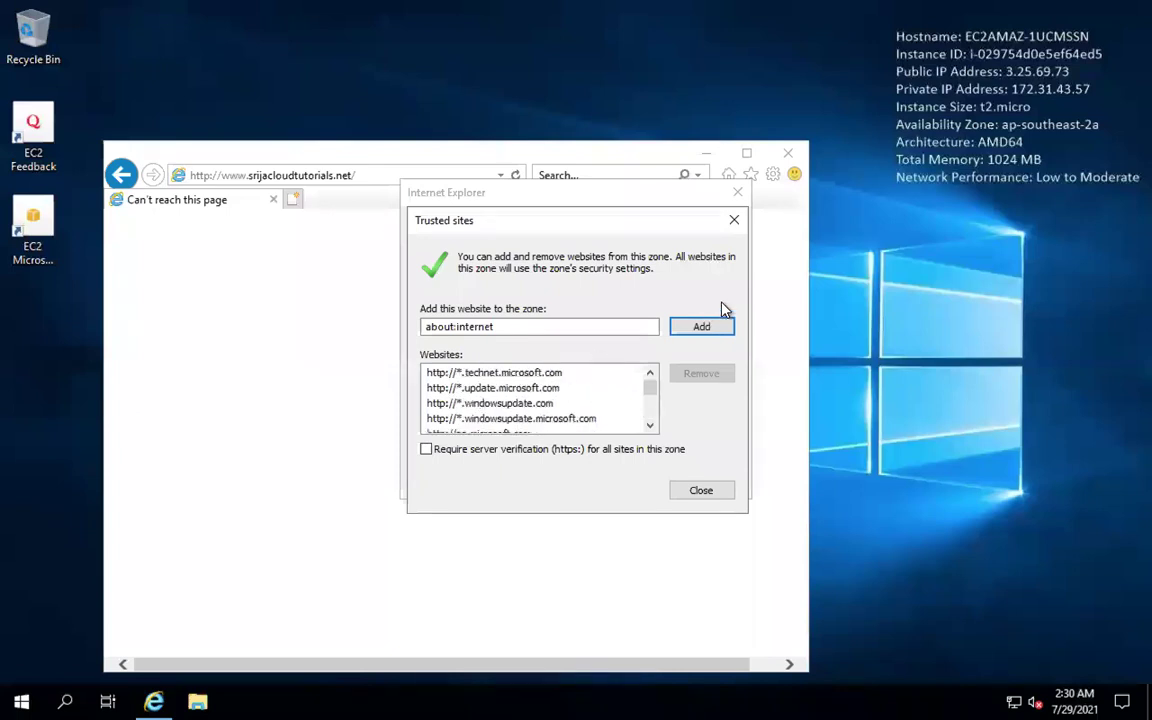
{"action": "left_click", "coordinate": [706, 327]}
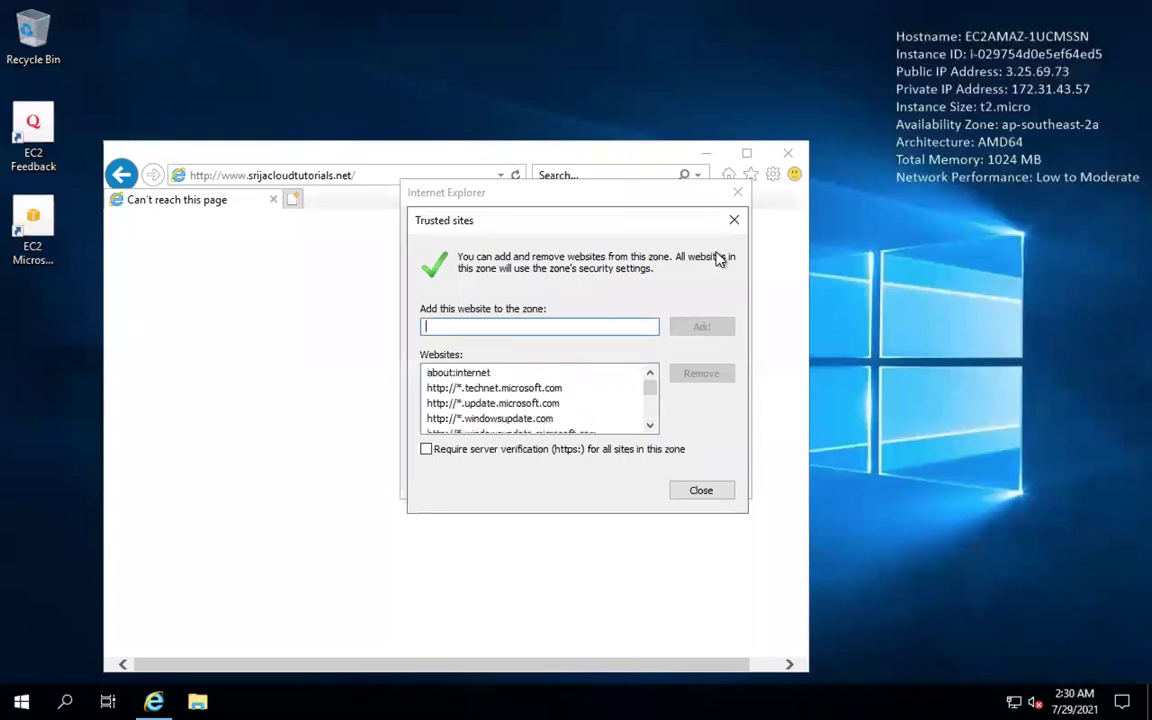
{"action": "left_click", "coordinate": [733, 222]}
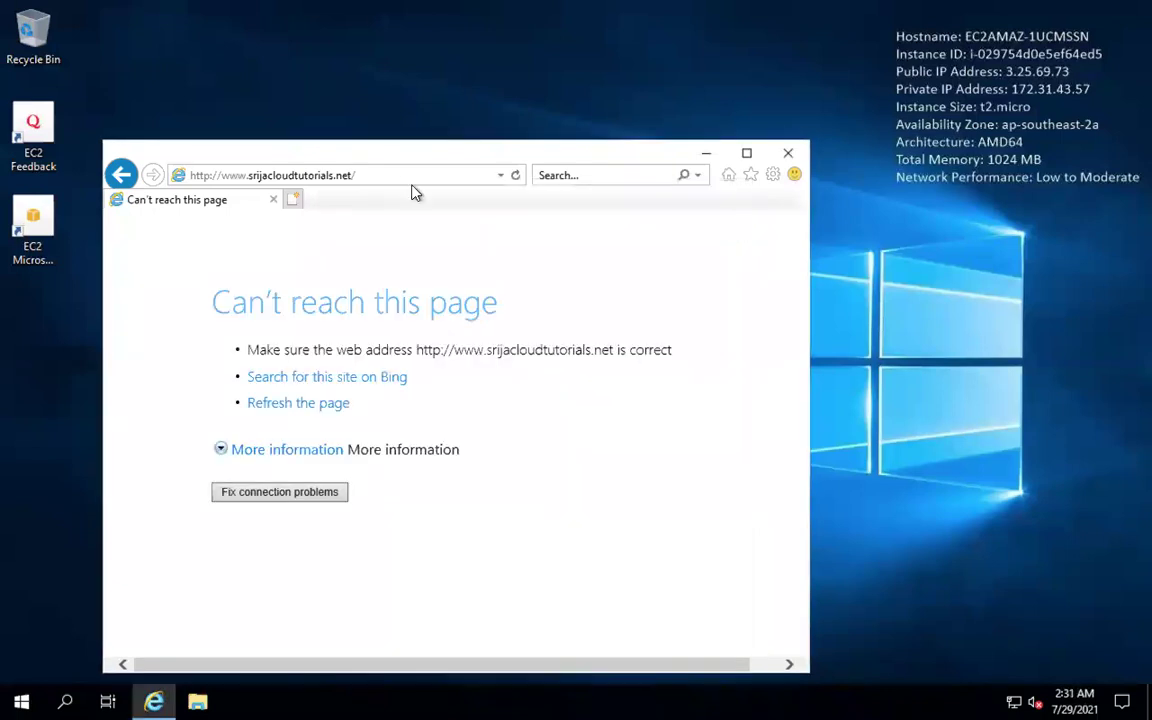
{"action": "left_click", "coordinate": [515, 176]}
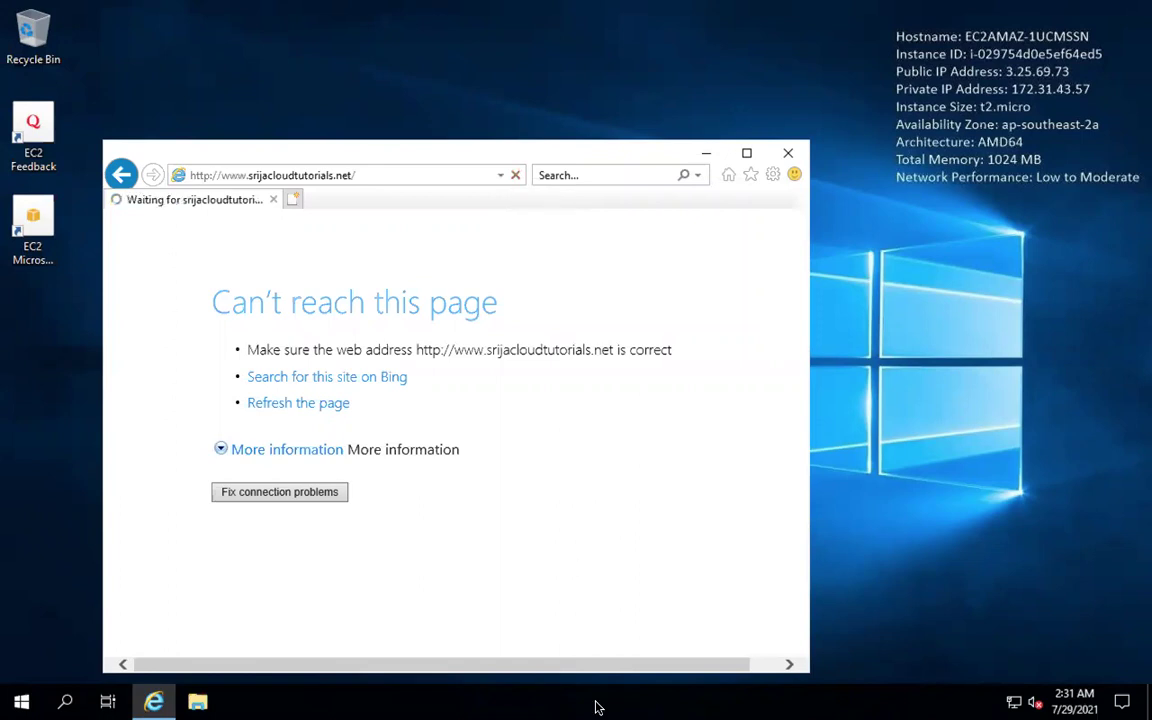
{"action": "mouse_move", "coordinate": [599, 712]}
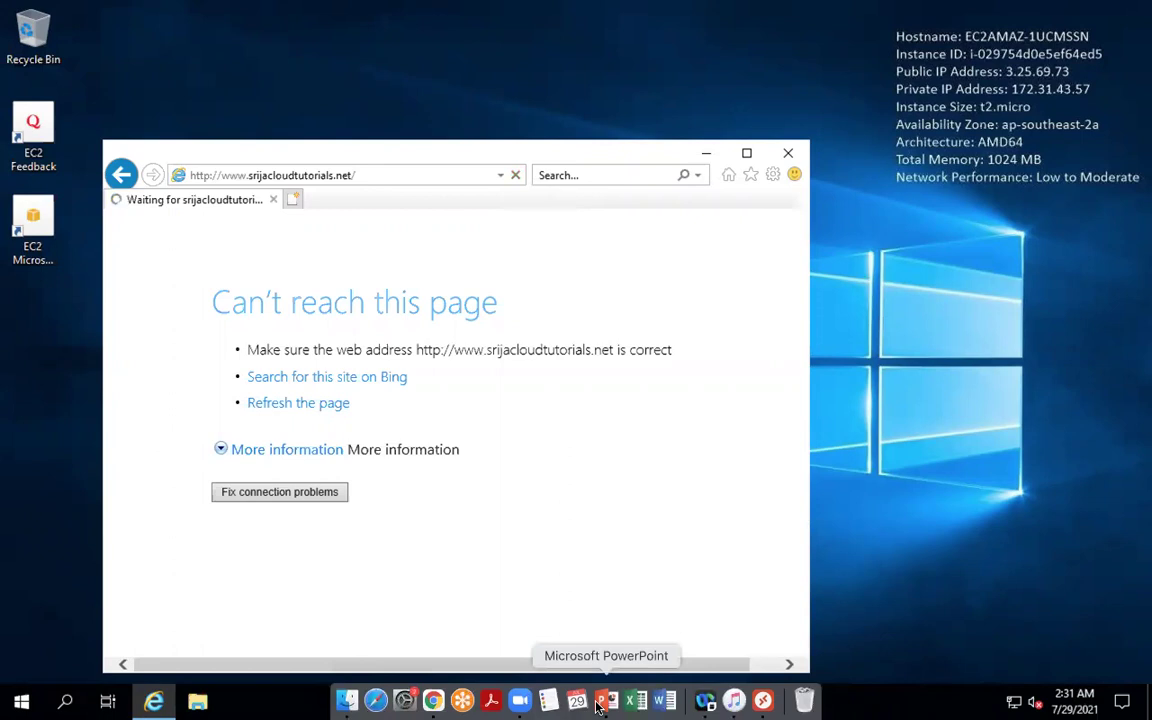
{"action": "left_click", "coordinate": [434, 701]}
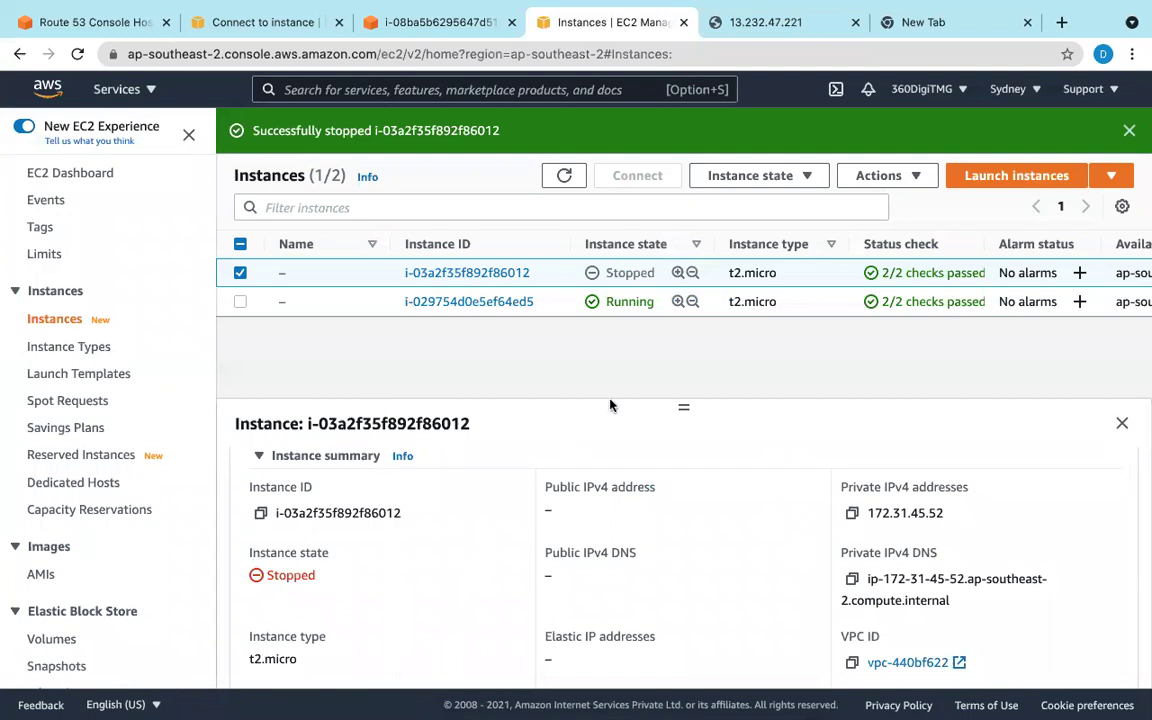
Step: Switch the EC2 console to the Mumbai region and copy the Mumbai instance's public IPv4 address
{"action": "left_click", "coordinate": [1010, 89]}
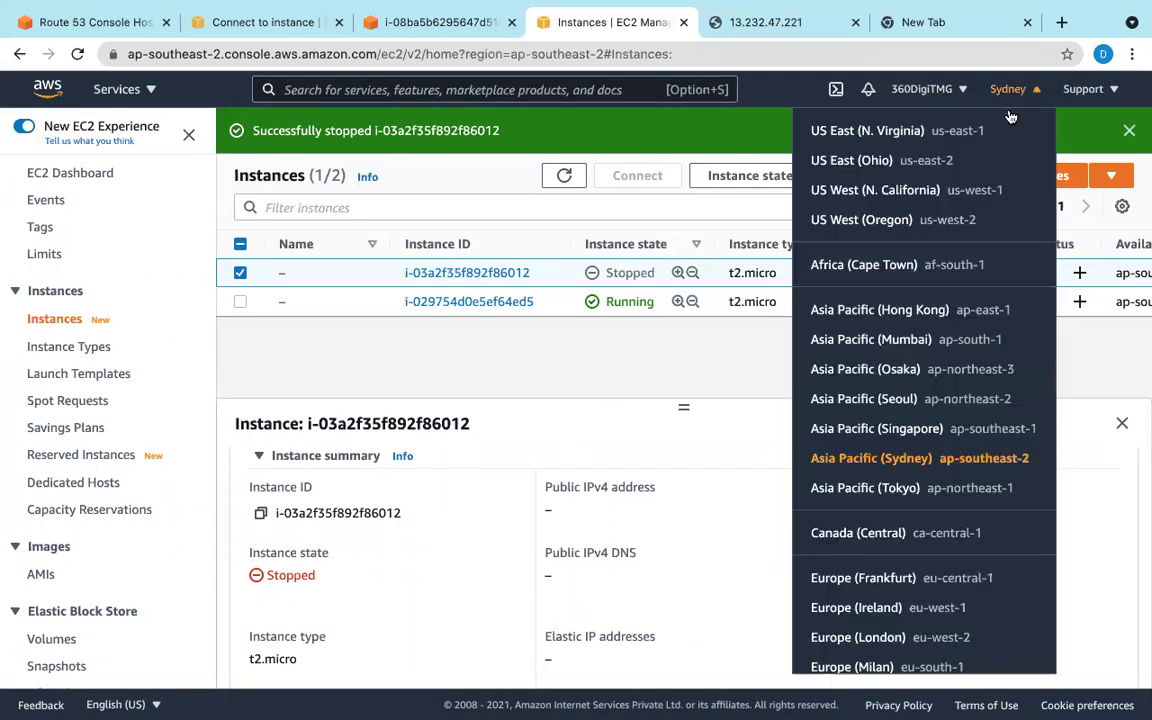
{"action": "left_click", "coordinate": [897, 342]}
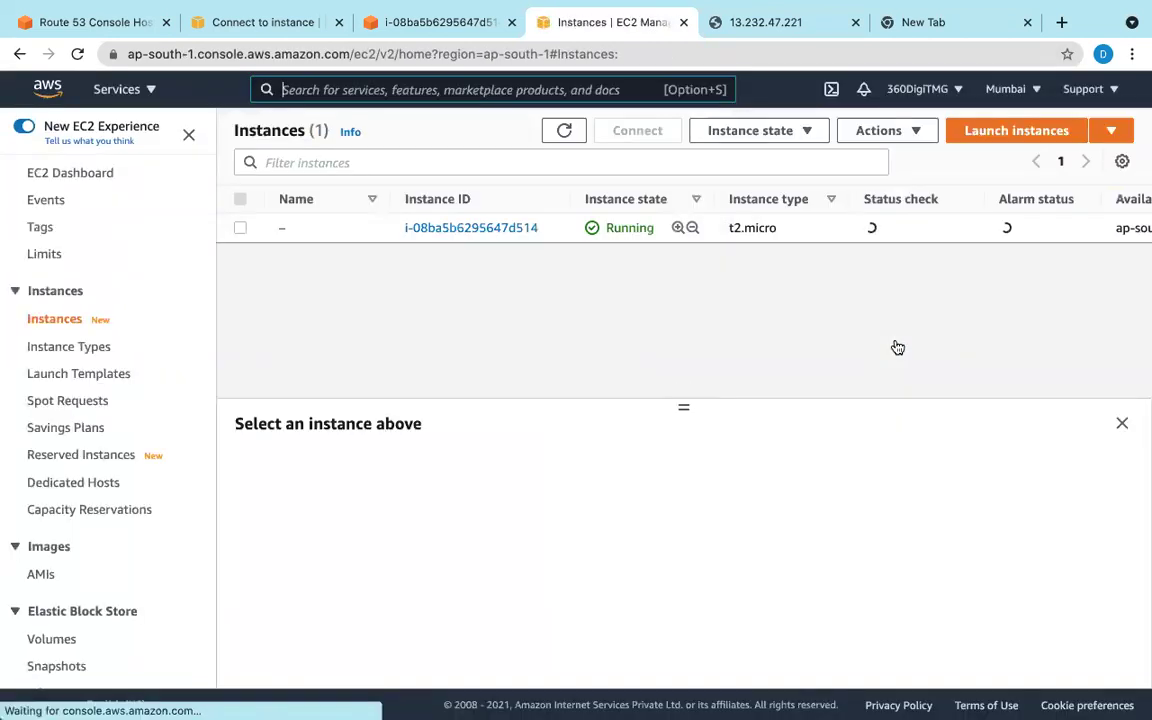
{"action": "left_click", "coordinate": [509, 227]}
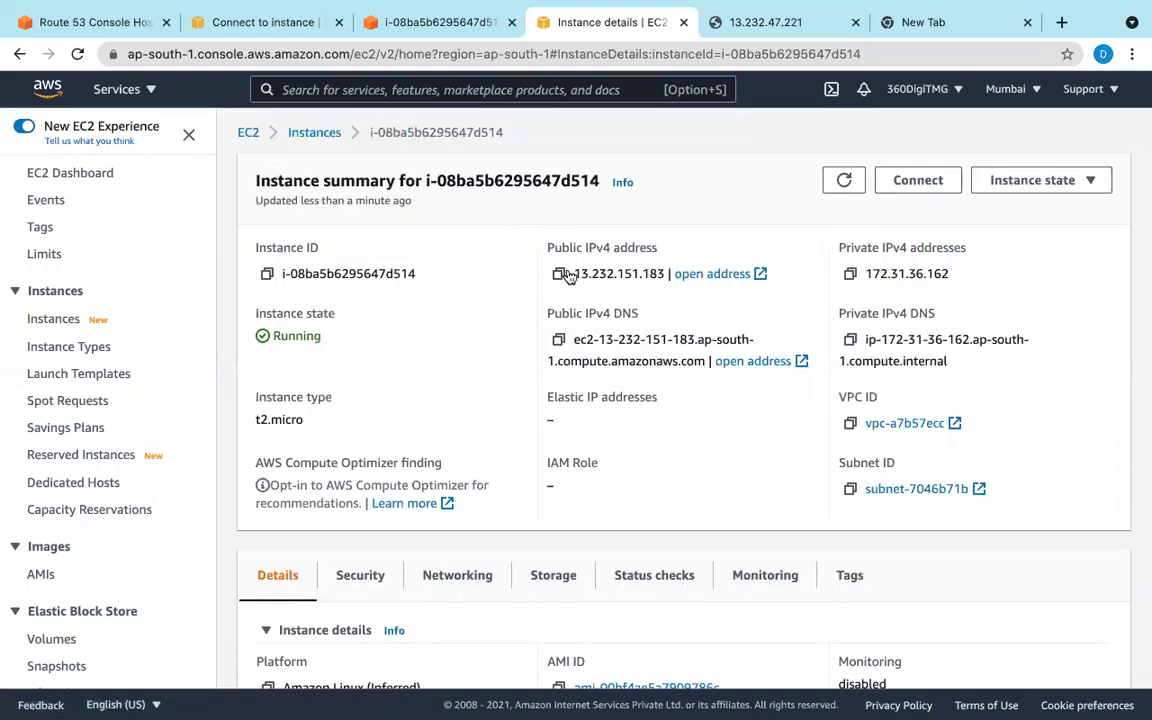
{"action": "left_click", "coordinate": [560, 274]}
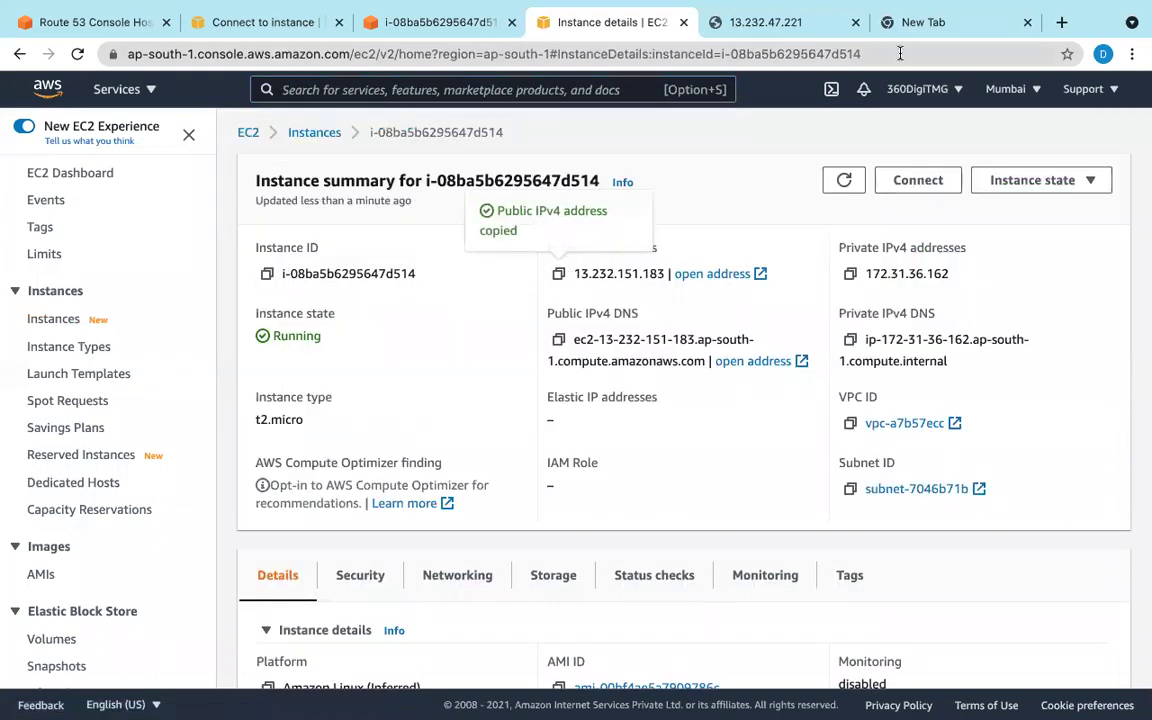
Step: Browse to 13.232.151.183 in a new tab, then select the Route 53 A record for 13.232.47.221
{"action": "left_click", "coordinate": [855, 22]}
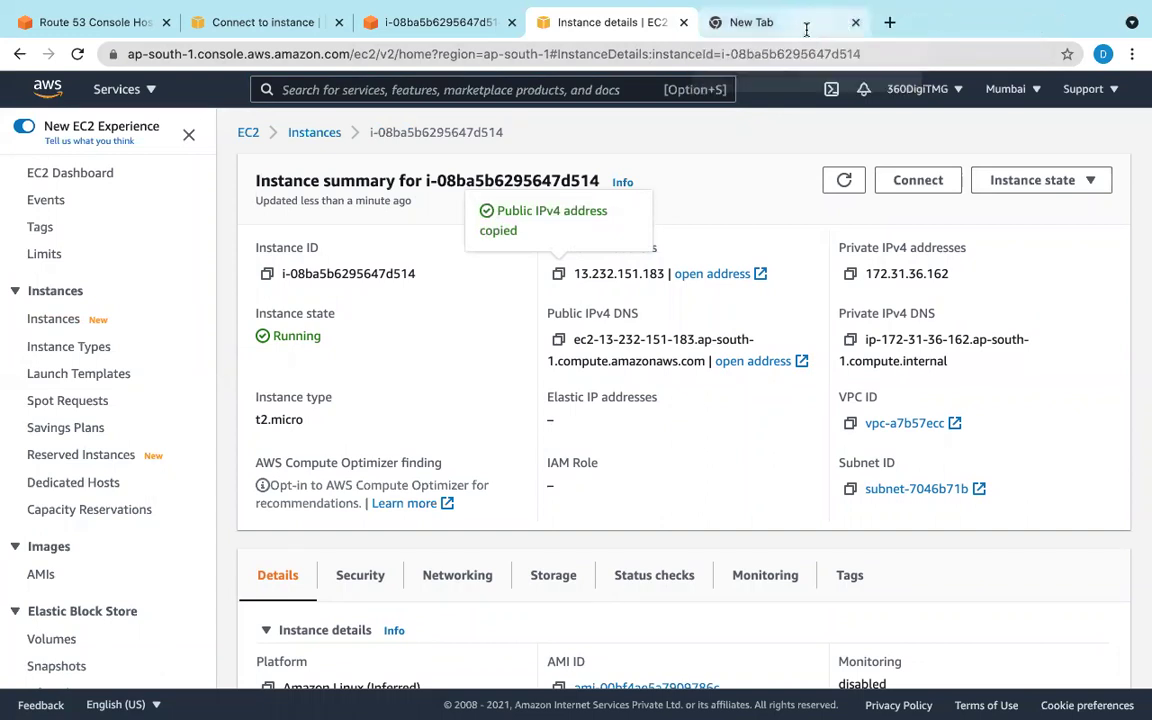
{"action": "left_click", "coordinate": [760, 22]}
{"action": "left_click", "coordinate": [794, 51]}
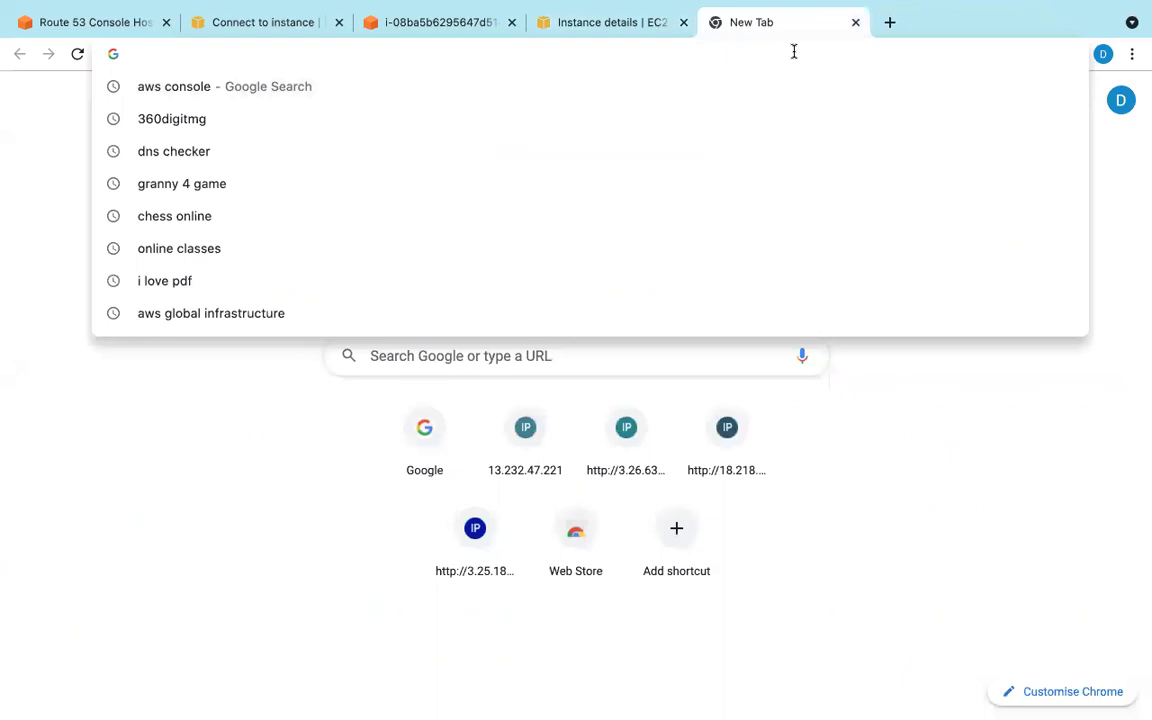
{"action": "key", "text": "super+v"}
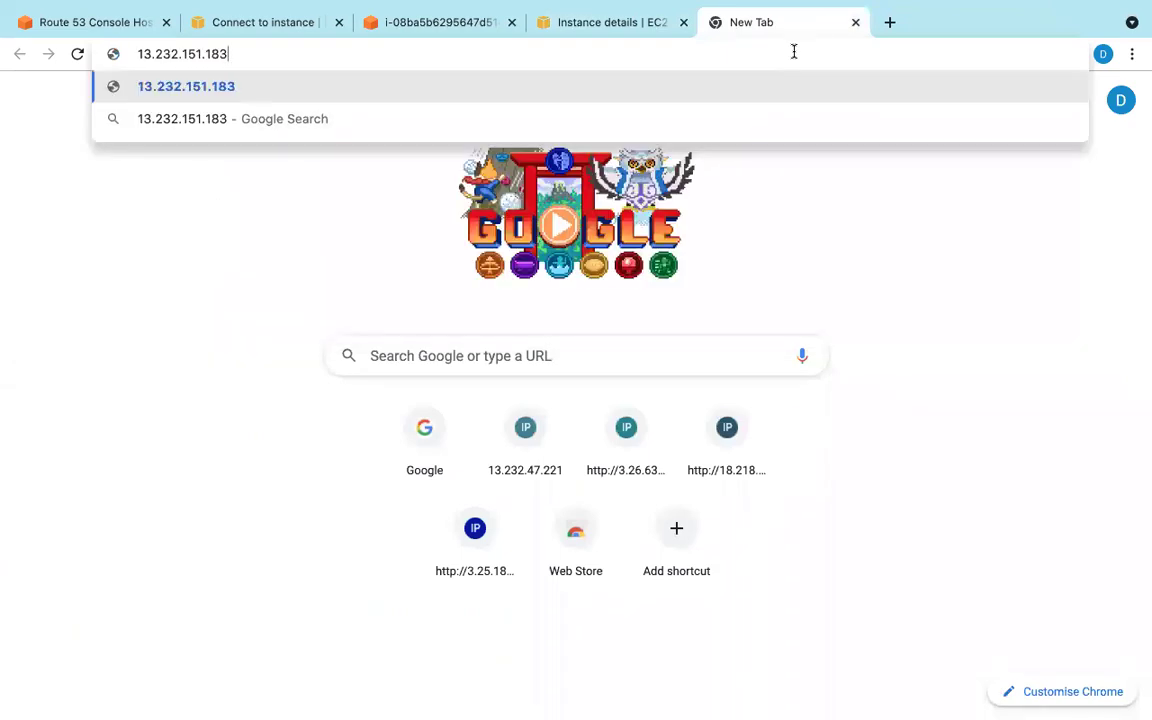
{"action": "key", "text": "Return"}
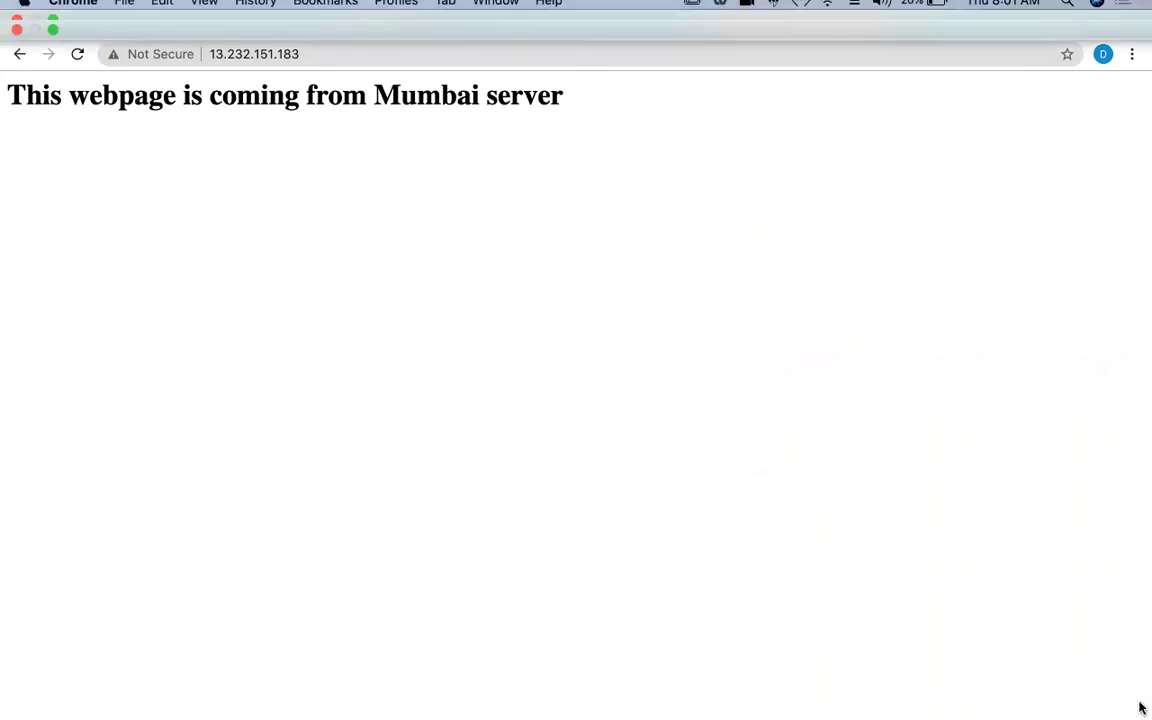
{"action": "left_click", "coordinate": [115, 29]}
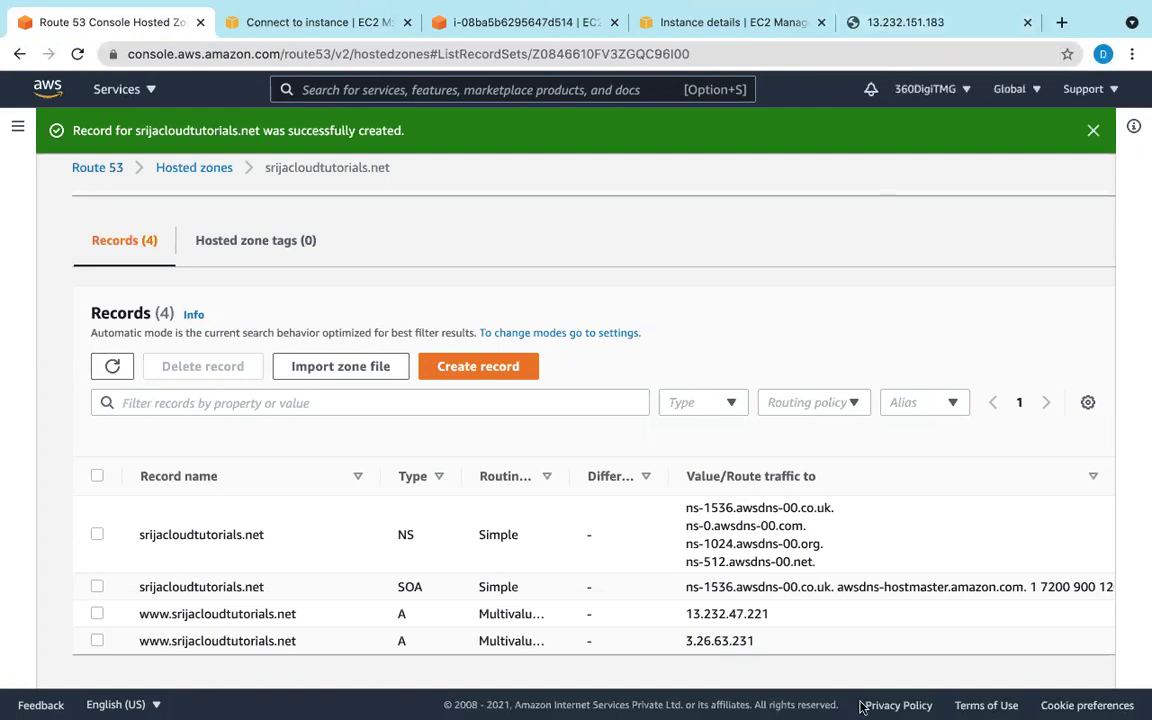
{"action": "left_click", "coordinate": [98, 613]}
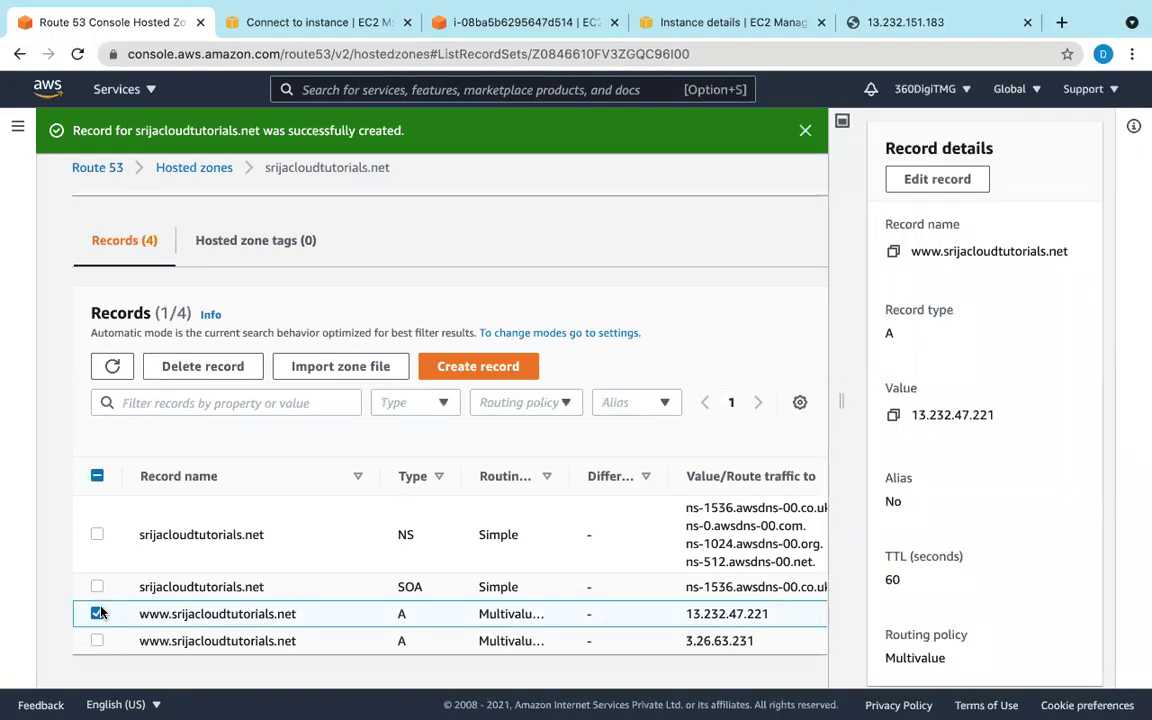
Step: Start editing the 13.232.47.221 www record and copy the Mumbai IP from the Mumbai tab's address bar
{"action": "left_click", "coordinate": [933, 180]}
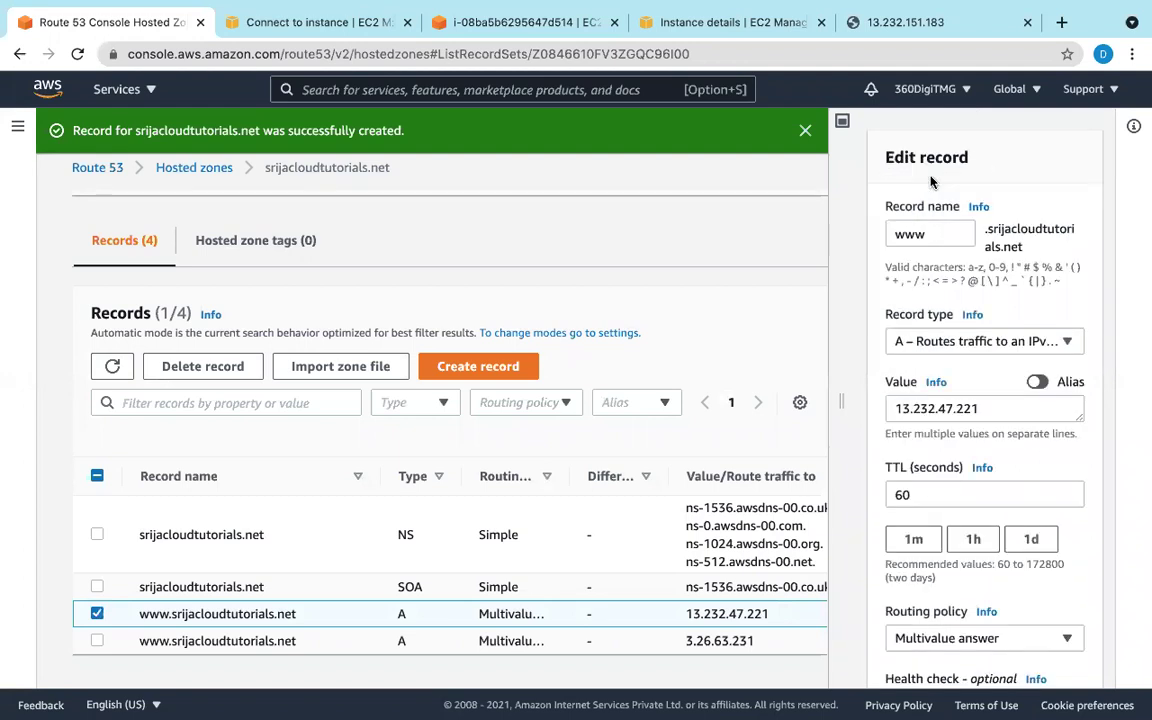
{"action": "left_click", "coordinate": [924, 24]}
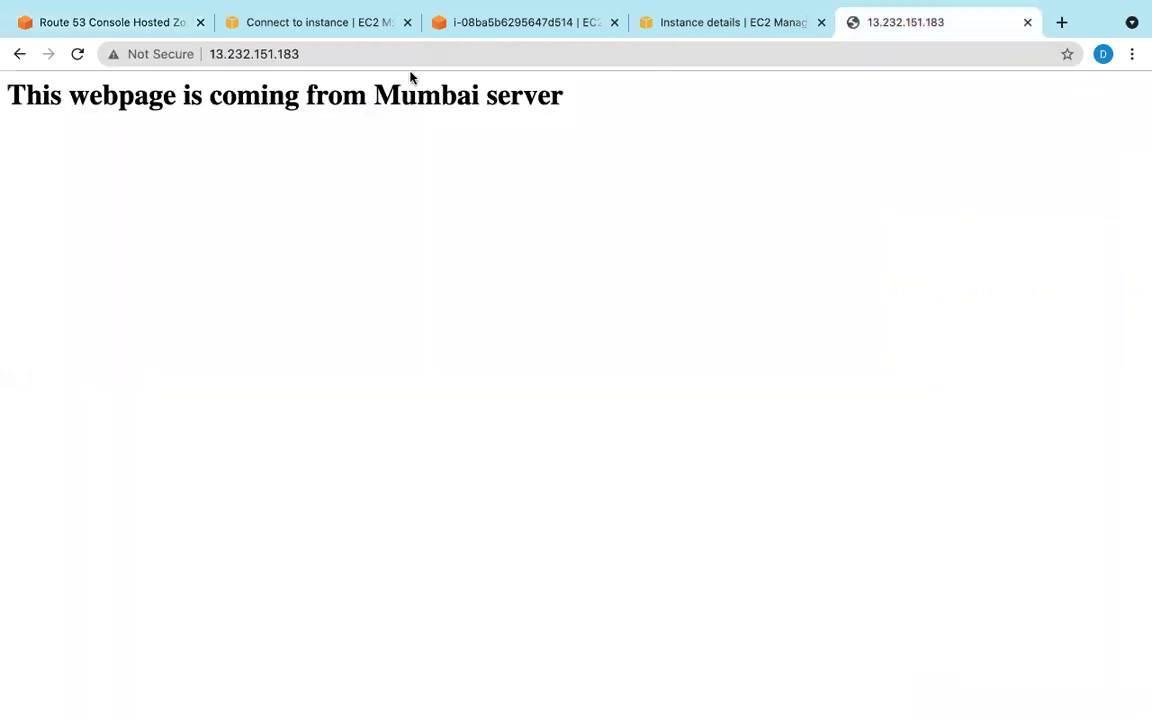
{"action": "left_click", "coordinate": [214, 53]}
{"action": "left_click_drag", "start_coordinate": [210, 53], "coordinate": [315, 60]}
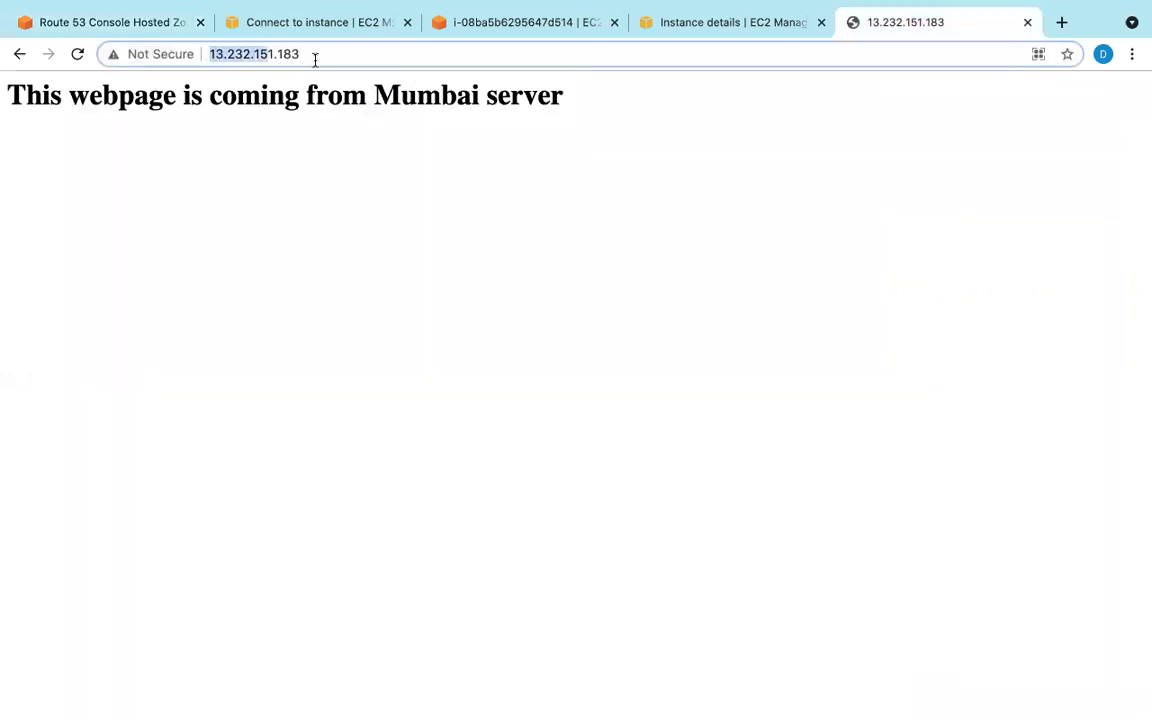
{"action": "right_click", "coordinate": [276, 64]}
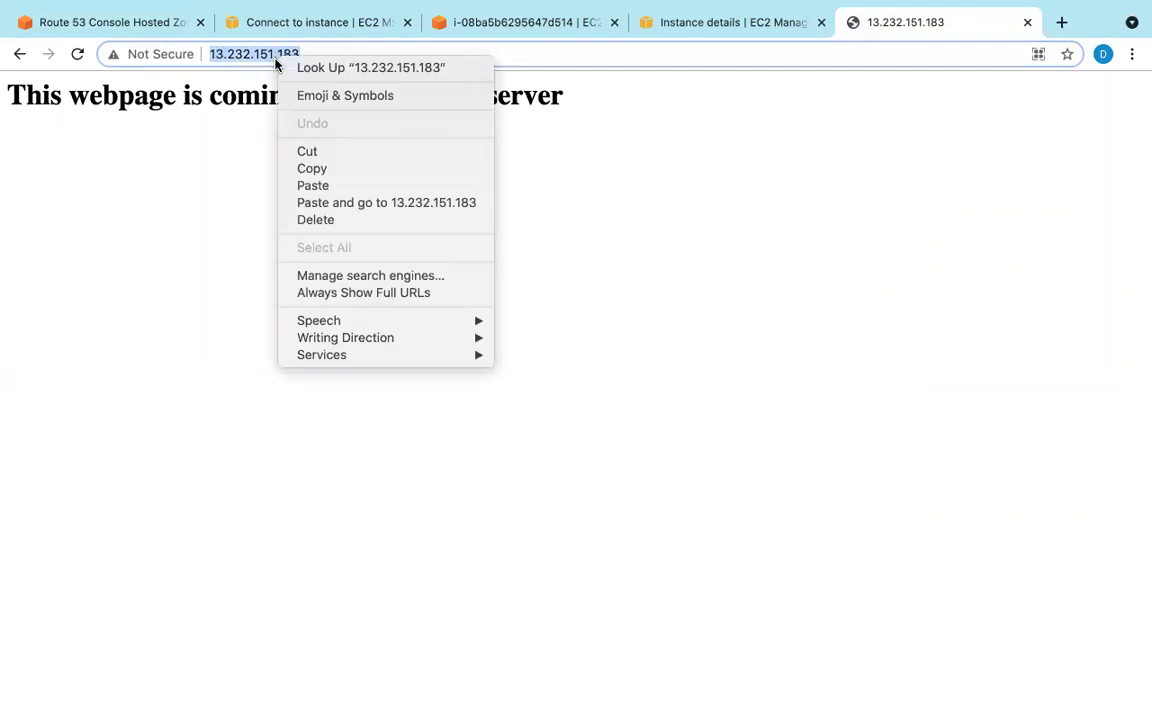
{"action": "left_click", "coordinate": [312, 170]}
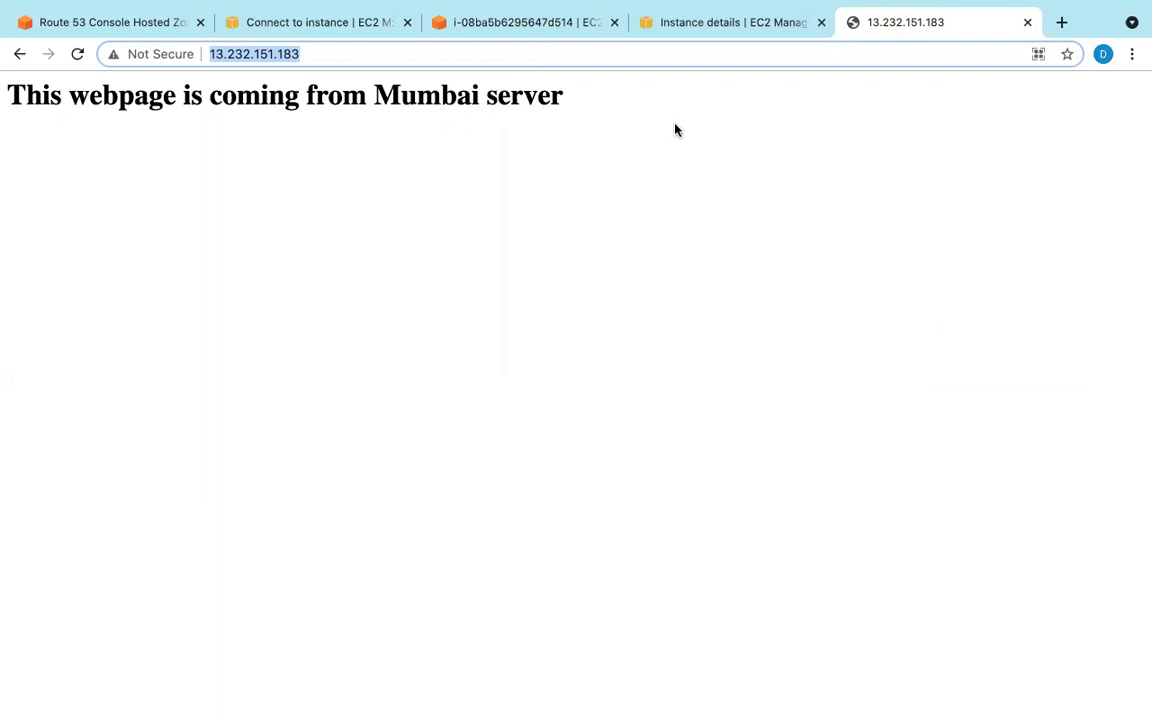
{"action": "left_click", "coordinate": [150, 22]}
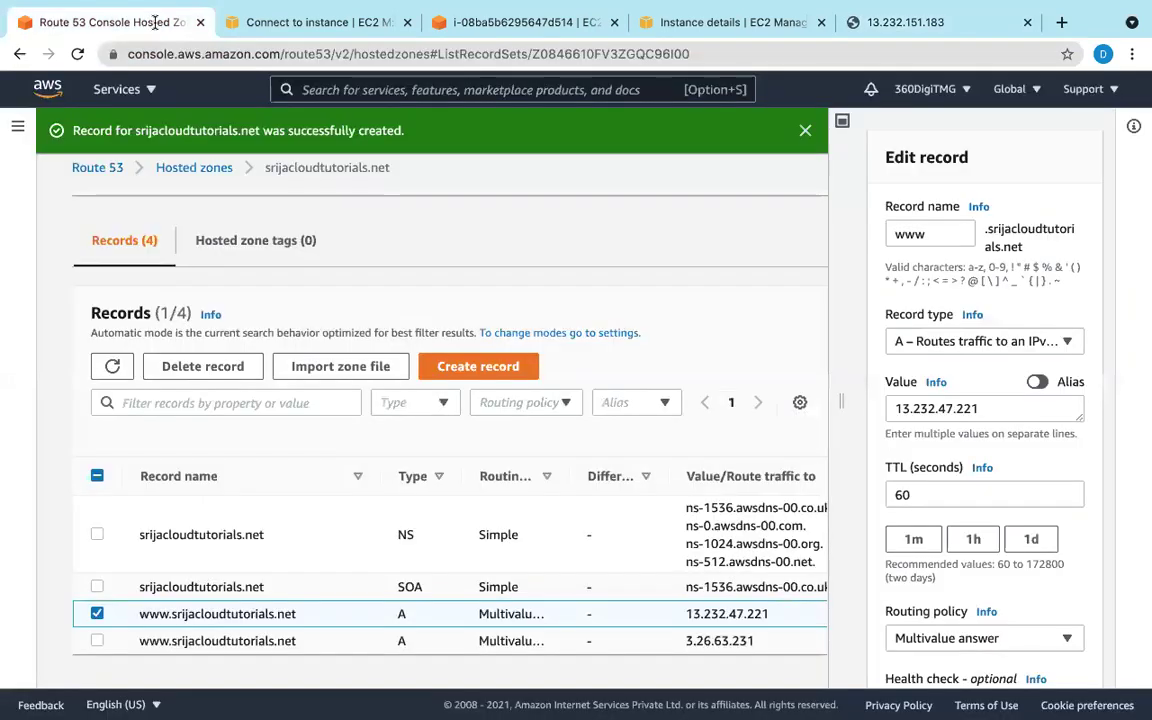
{"action": "left_click", "coordinate": [997, 409]}
{"action": "key", "text": "BackSpace"}
{"action": "key", "text": "BackSpace"}
{"action": "key", "text": "BackSpace"}
{"action": "key", "text": "BackSpace"}
{"action": "key", "text": "BackSpace"}
{"action": "key", "text": "BackSpace"}
{"action": "key", "text": "BackSpace"}
{"action": "key", "text": "BackSpace"}
{"action": "key", "text": "BackSpace"}
{"action": "key", "text": "BackSpace"}
{"action": "key", "text": "BackSpace"}
{"action": "key", "text": "BackSpace"}
{"action": "key", "text": "BackSpace"}
{"action": "key", "text": "super+v"}
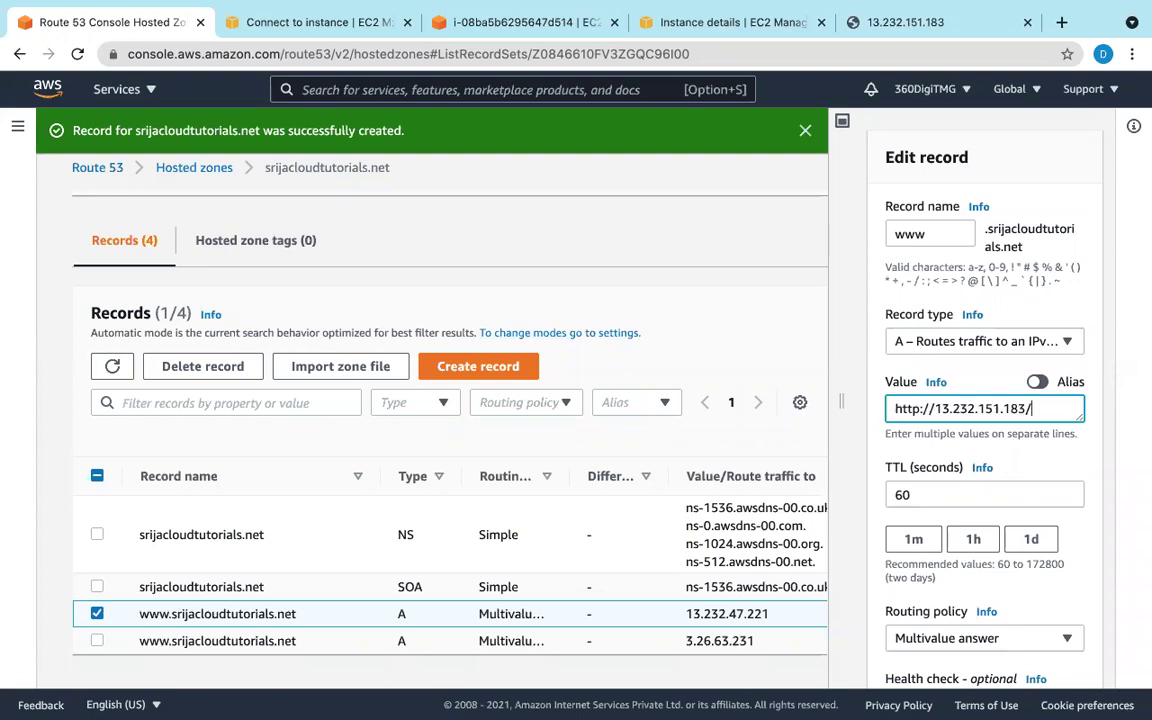
{"action": "key", "text": "BackSpace"}
{"action": "key", "text": "Left"}
{"action": "key", "text": "Left"}
{"action": "key", "text": "Left"}
{"action": "key", "text": "Left"}
{"action": "key", "text": "Left"}
{"action": "key", "text": "Left"}
{"action": "key", "text": "Left"}
{"action": "key", "text": "Left"}
{"action": "key", "text": "Left"}
{"action": "key", "text": "Left"}
{"action": "key", "text": "Left"}
{"action": "key", "text": "Left"}
{"action": "key", "text": "Left"}
{"action": "key", "text": "Left"}
{"action": "key", "text": "BackSpace"}
{"action": "key", "text": "BackSpace"}
{"action": "key", "text": "BackSpace"}
{"action": "key", "text": "BackSpace"}
{"action": "key", "text": "BackSpace"}
{"action": "key", "text": "BackSpace"}
{"action": "key", "text": "BackSpace"}
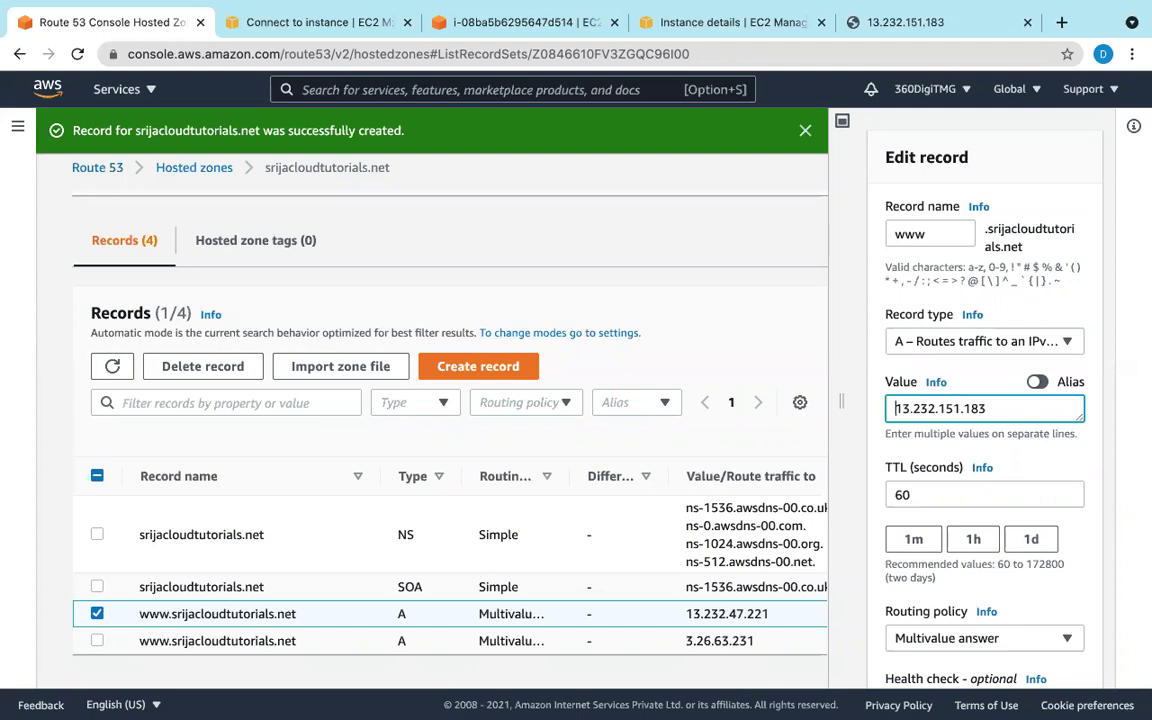
{"action": "scroll", "coordinate": [985, 535], "scroll_direction": "down", "scroll_amount": 3}
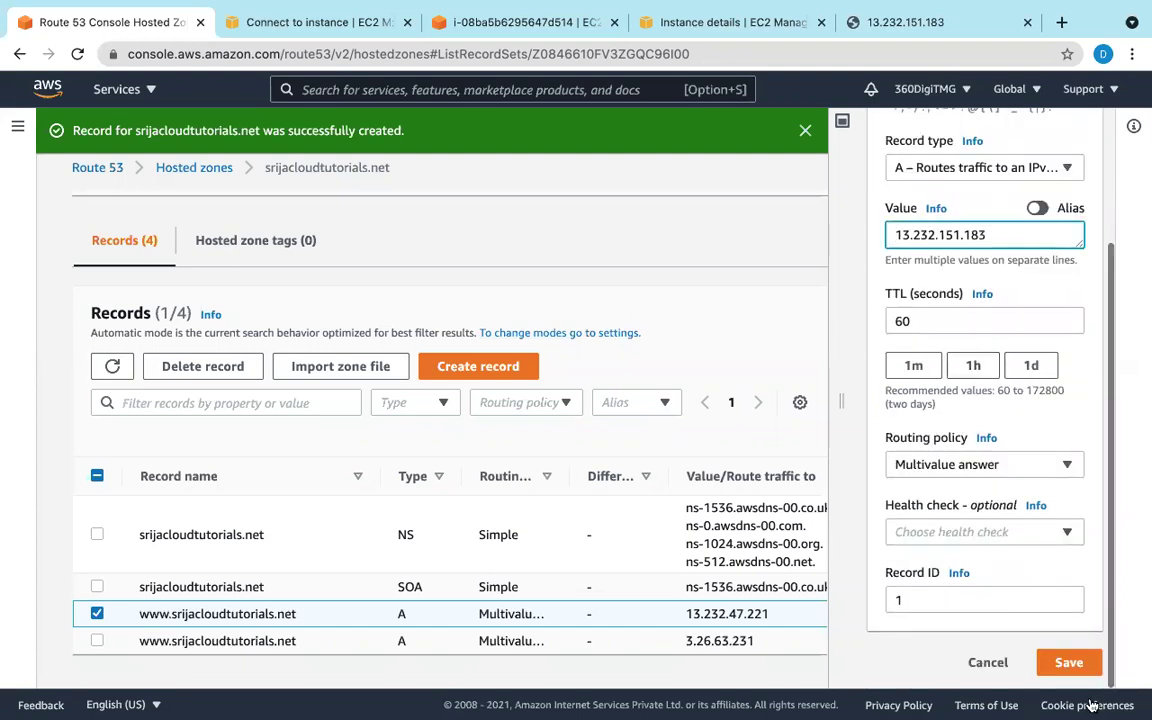
{"action": "left_click", "coordinate": [1067, 665]}
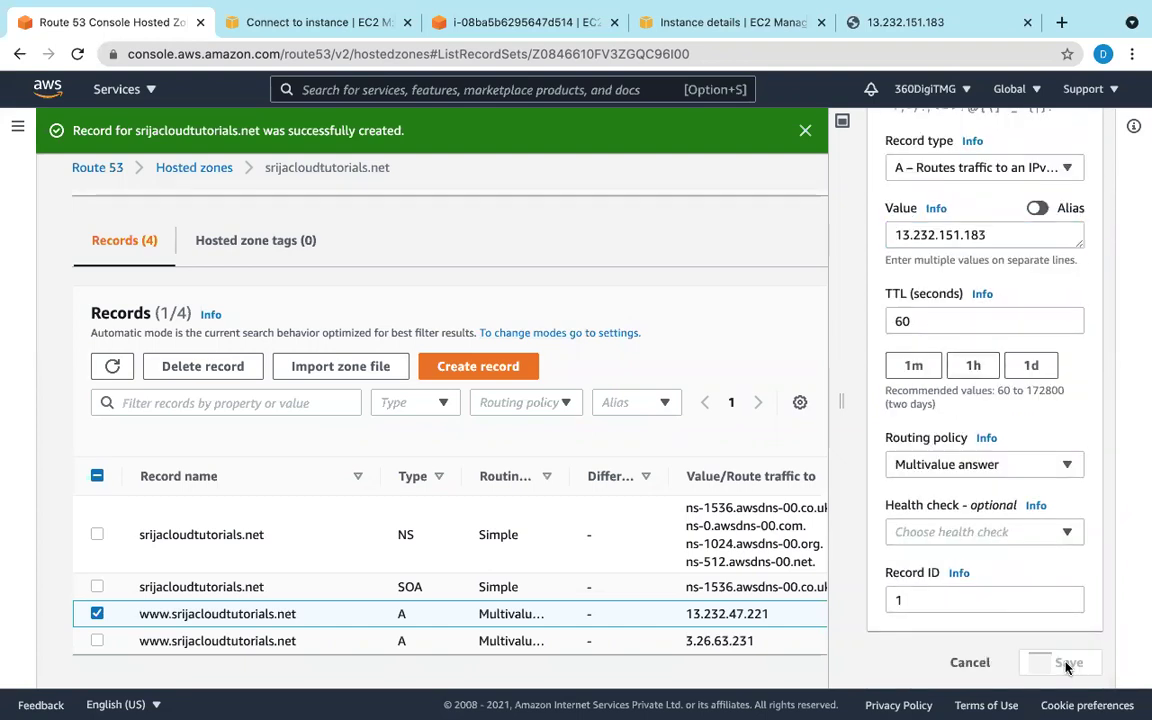
{"action": "scroll", "coordinate": [785, 587], "scroll_direction": "down", "scroll_amount": 3}
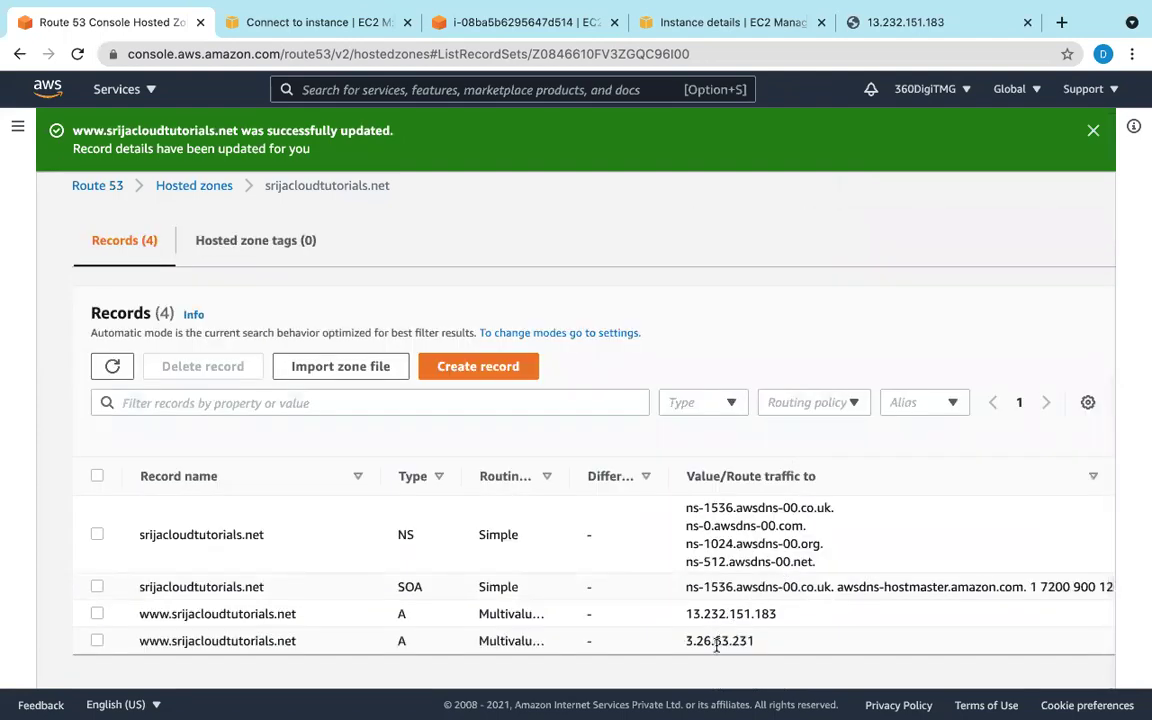
{"action": "left_click_drag", "start_coordinate": [686, 641], "coordinate": [845, 637]}
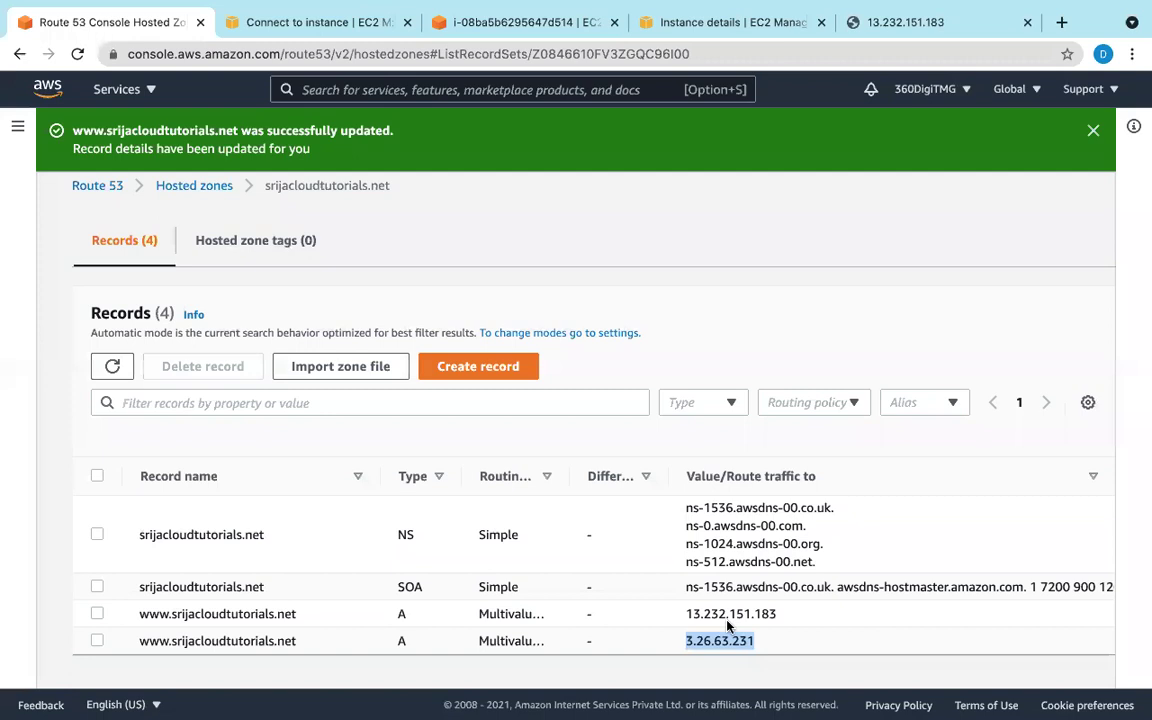
{"action": "mouse_move", "coordinate": [705, 702]}
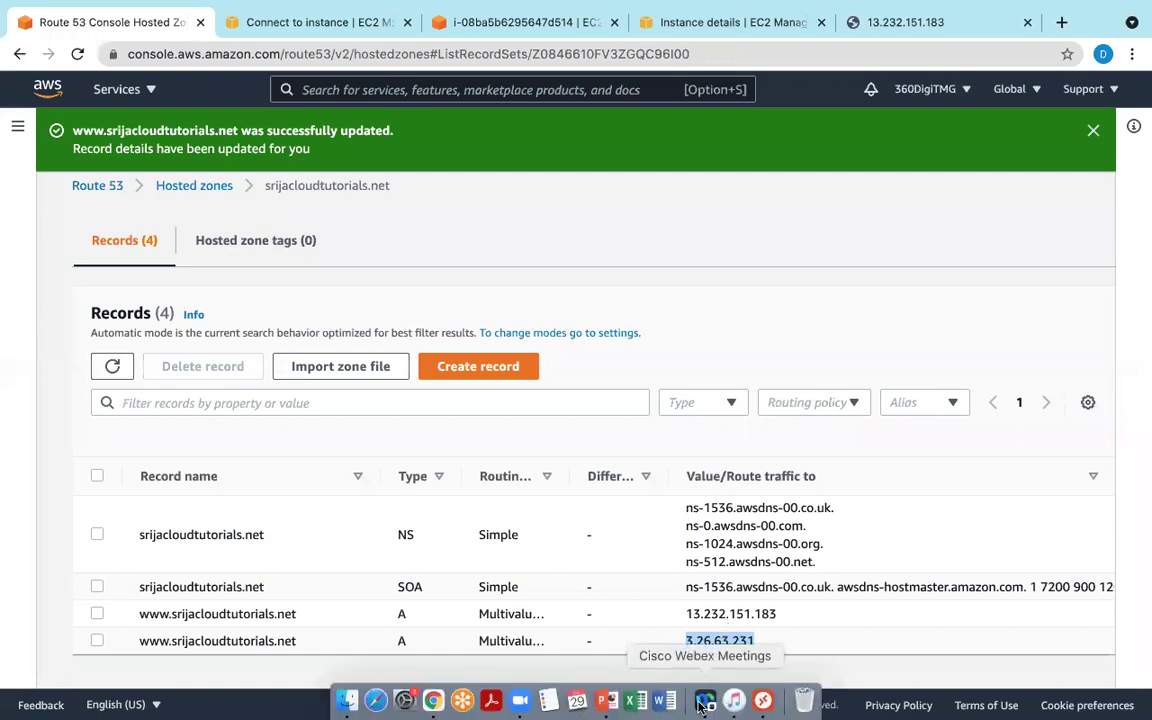
{"action": "left_click", "coordinate": [762, 703]}
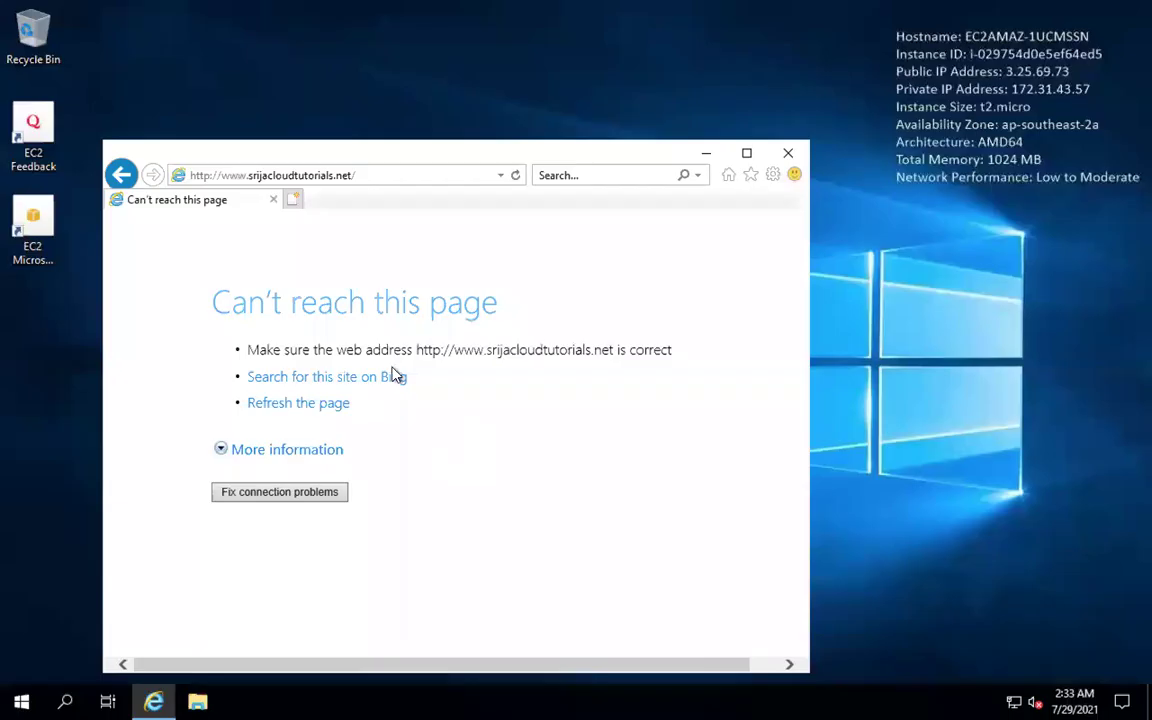
{"action": "left_click", "coordinate": [515, 175]}
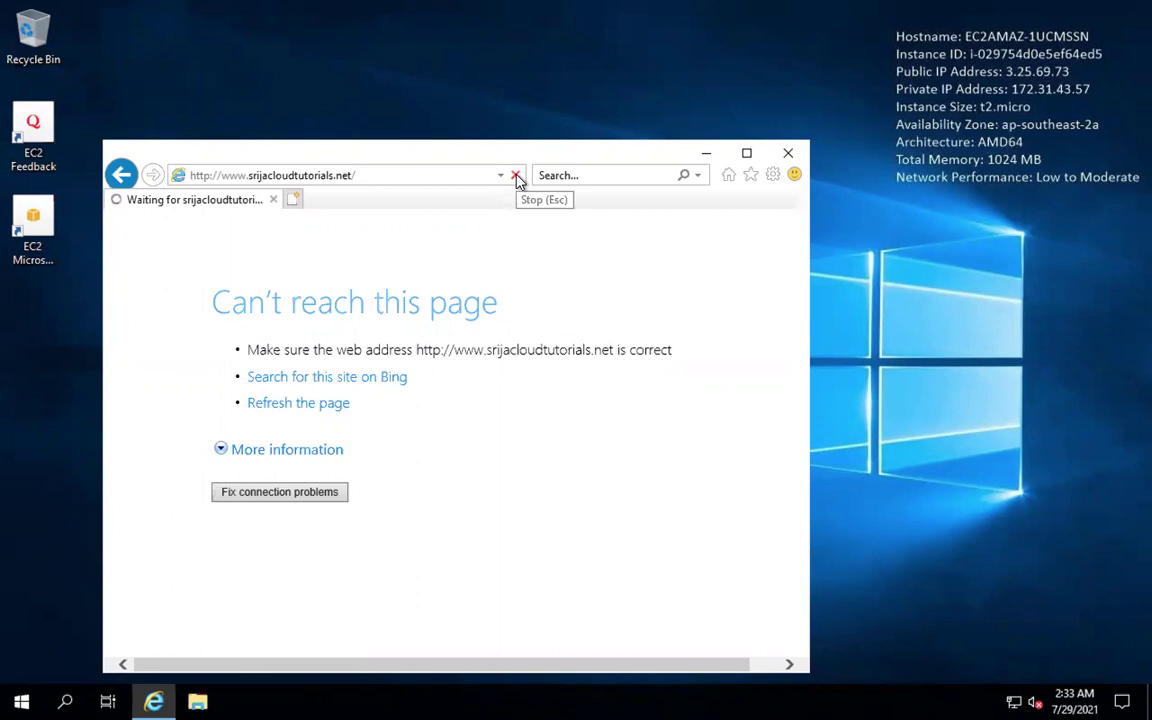
{"action": "left_click", "coordinate": [516, 176]}
{"action": "left_click", "coordinate": [785, 152]}
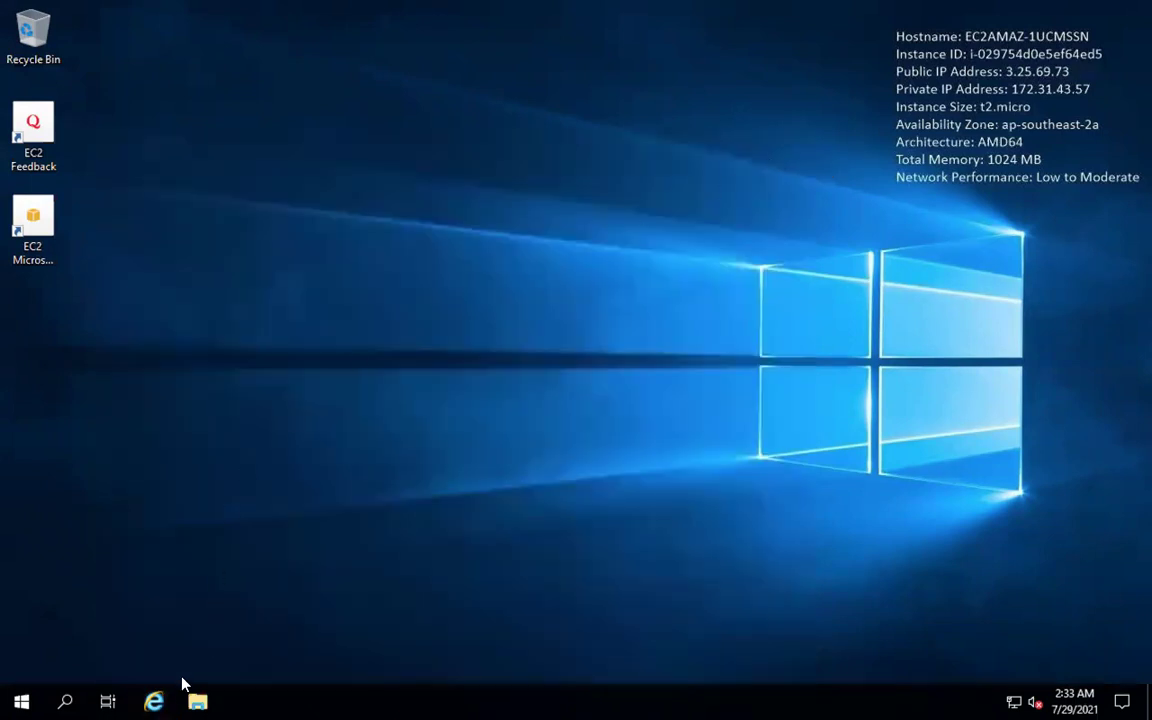
{"action": "left_click", "coordinate": [158, 697]}
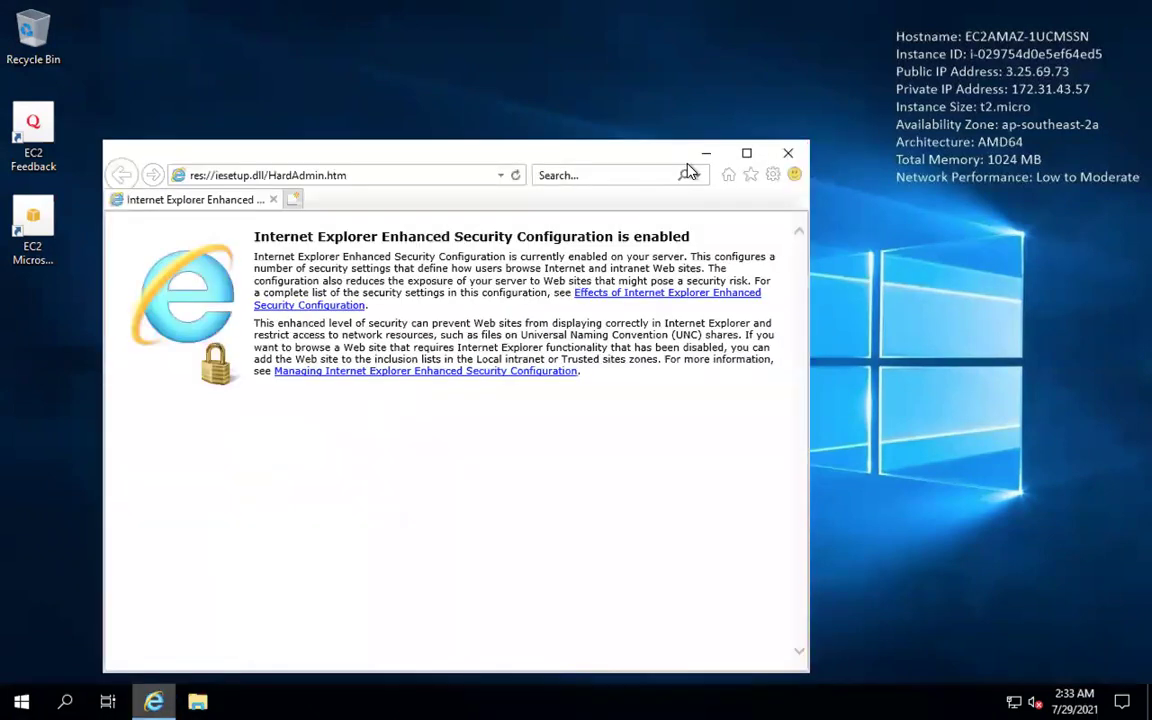
{"action": "left_click", "coordinate": [775, 176]}
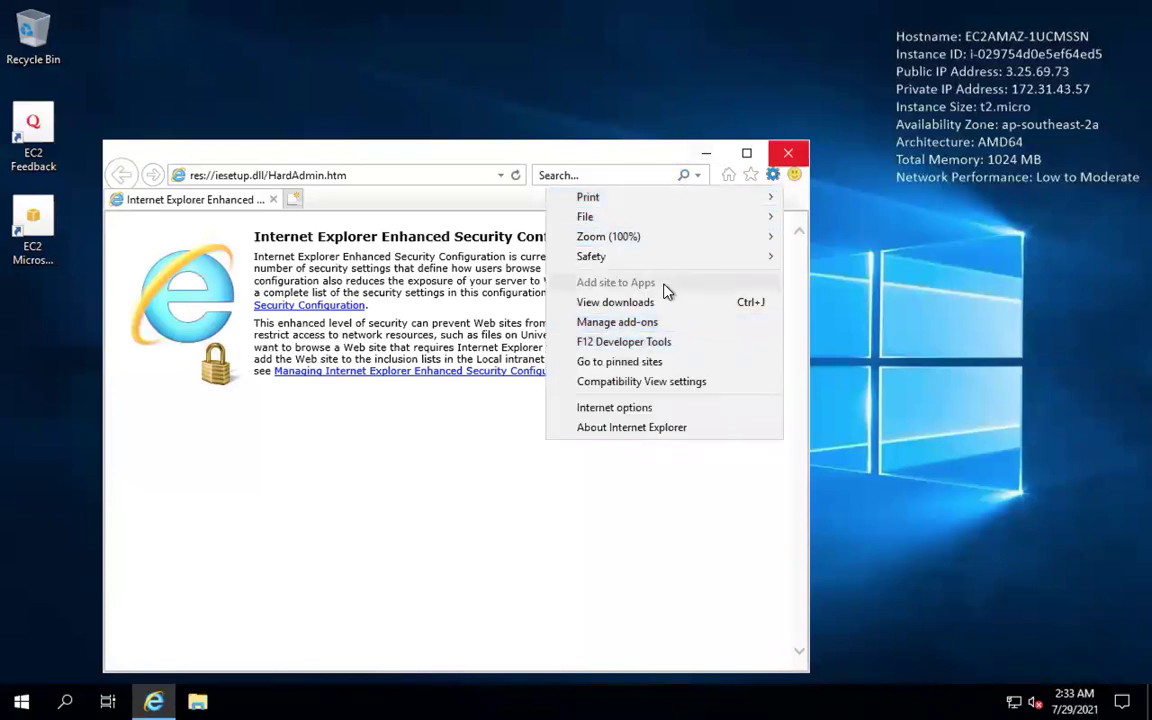
{"action": "mouse_move", "coordinate": [663, 259]}
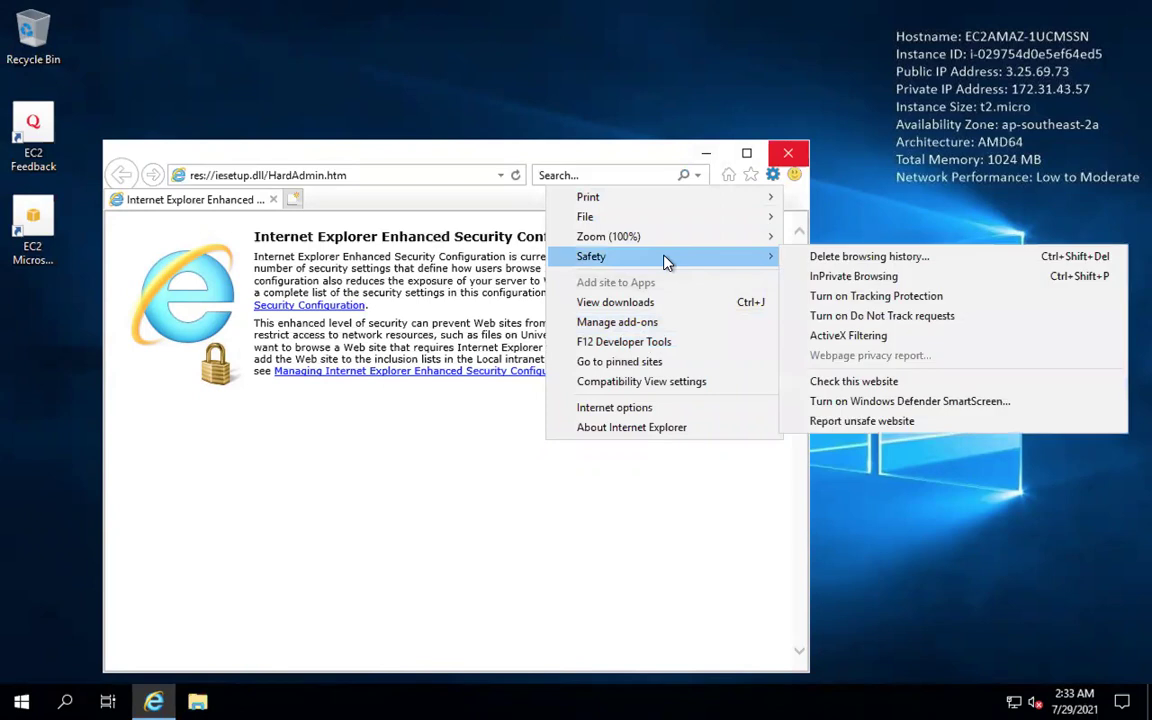
{"action": "left_click", "coordinate": [825, 278]}
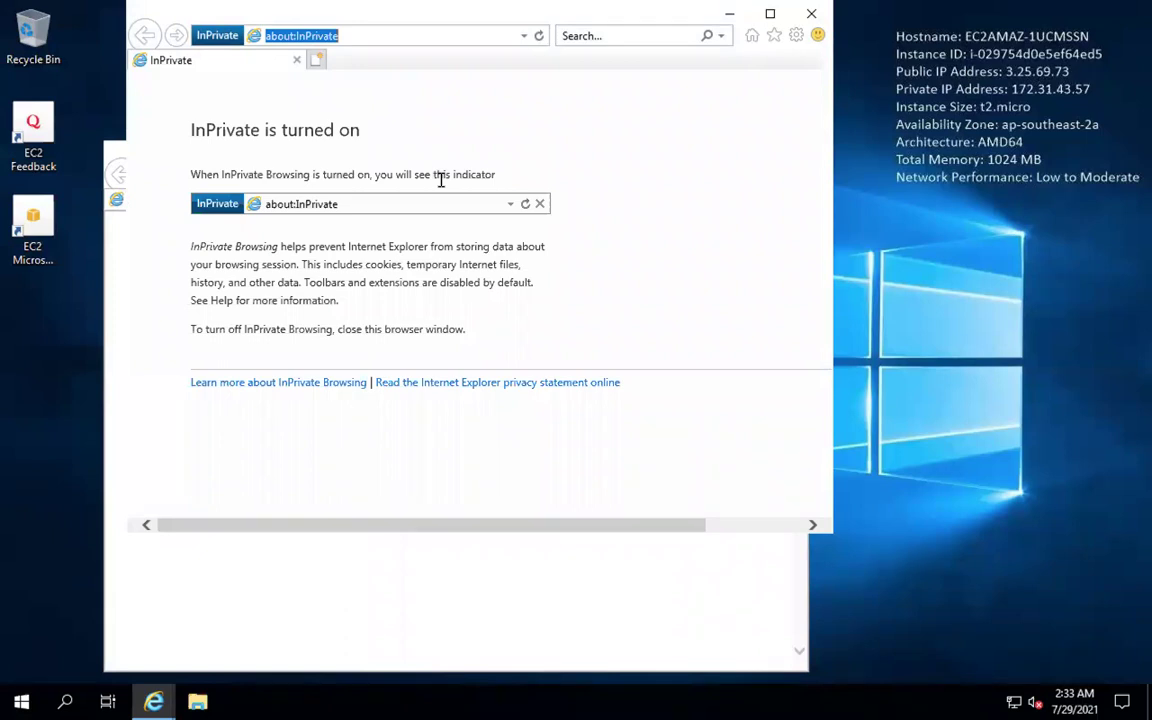
{"action": "key", "text": "BackSpace"}
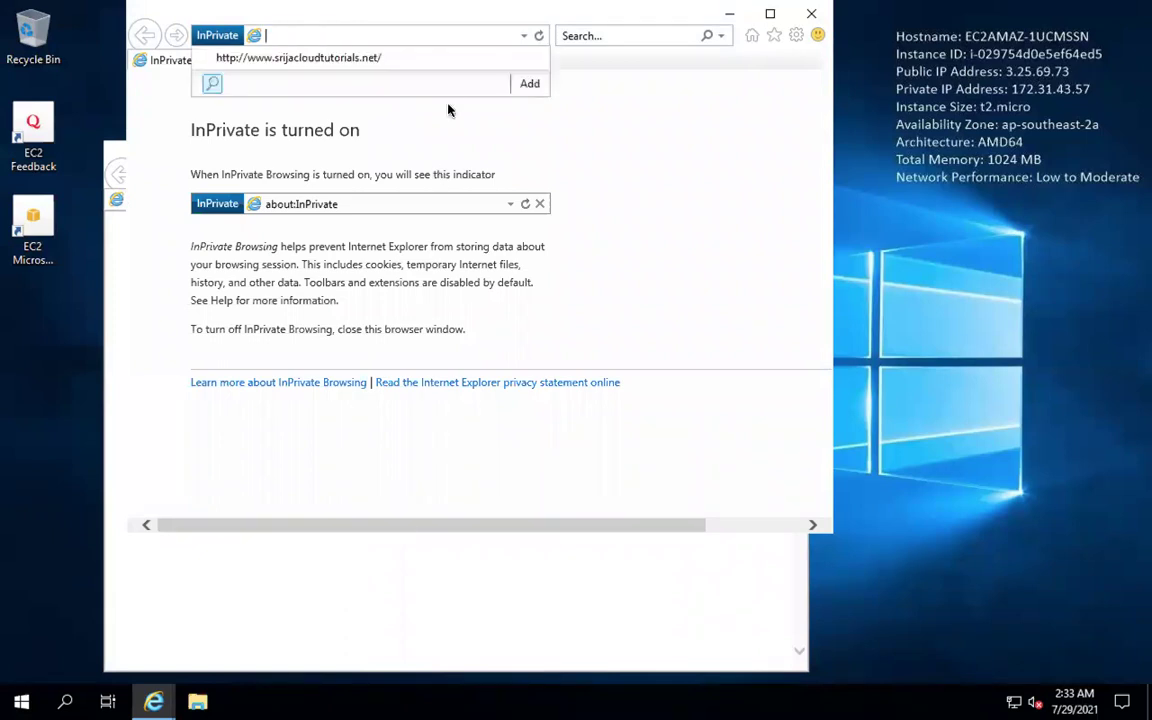
{"action": "left_click", "coordinate": [404, 60]}
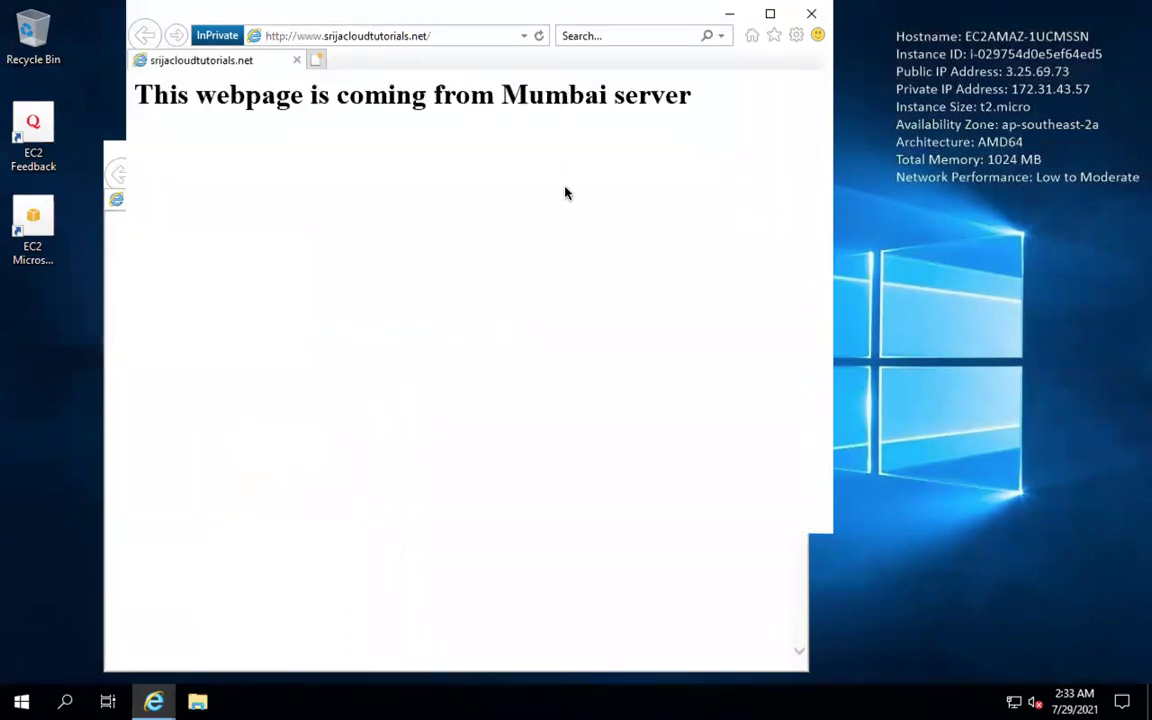
{"action": "mouse_move", "coordinate": [628, 707]}
{"action": "mouse_move", "coordinate": [592, 5]}
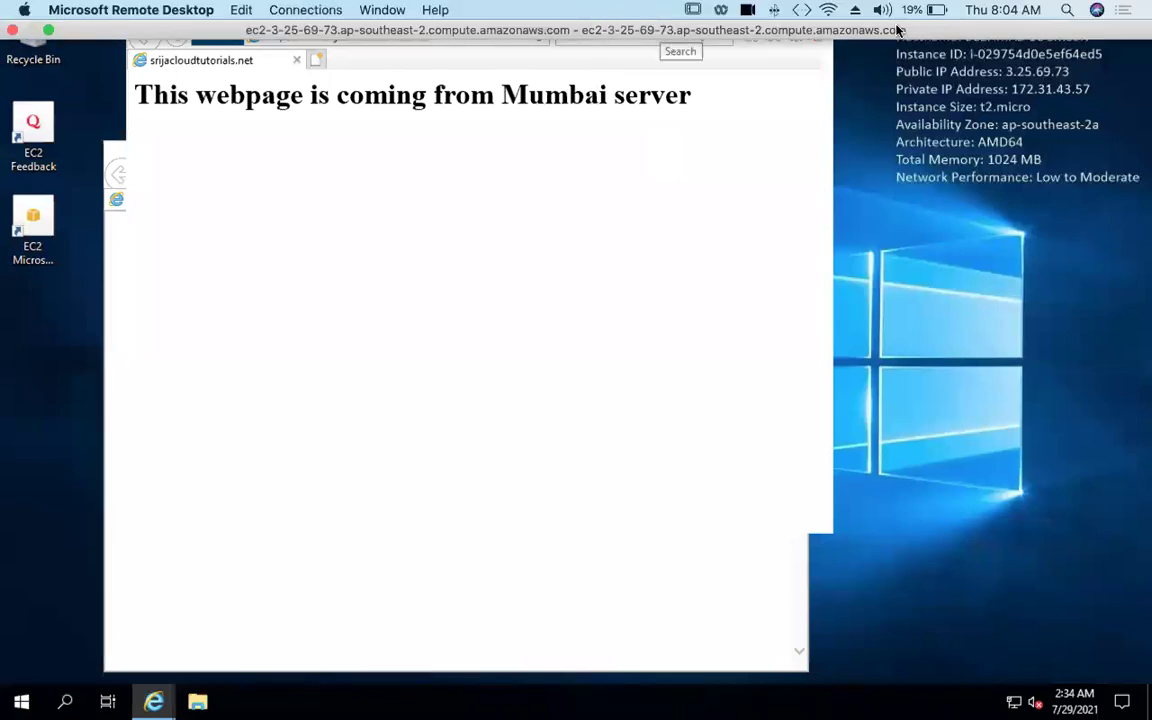